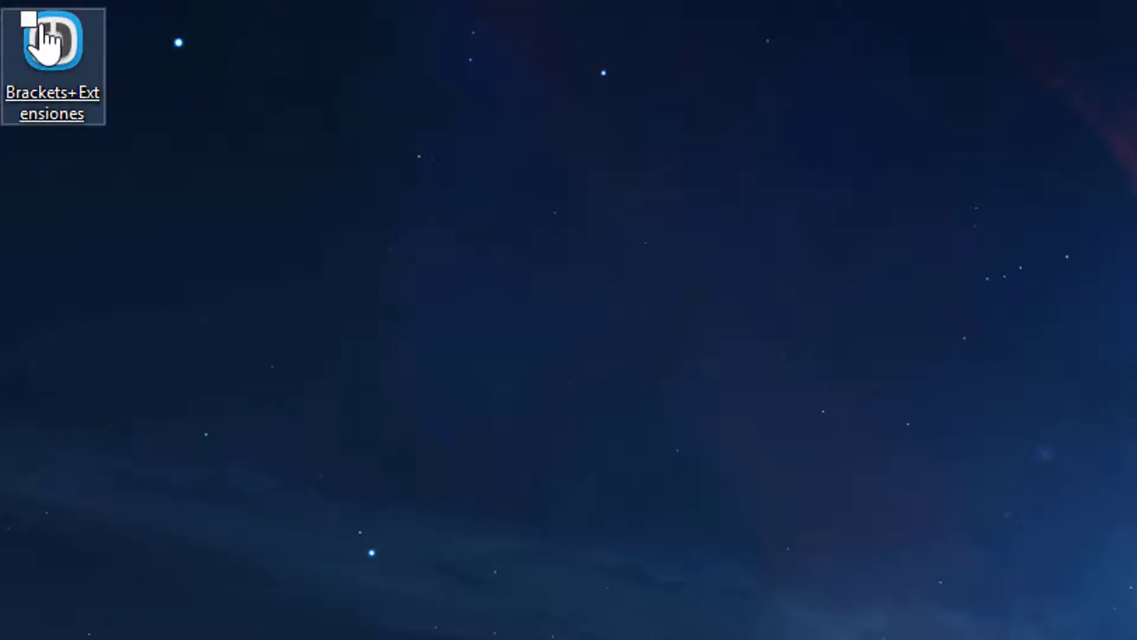
Step: Open the icon settings in the properties of the Brackets+Extensiones desktop folder and browse for a custom icon file
{"action": "double_click", "coordinate": [33, 83]}
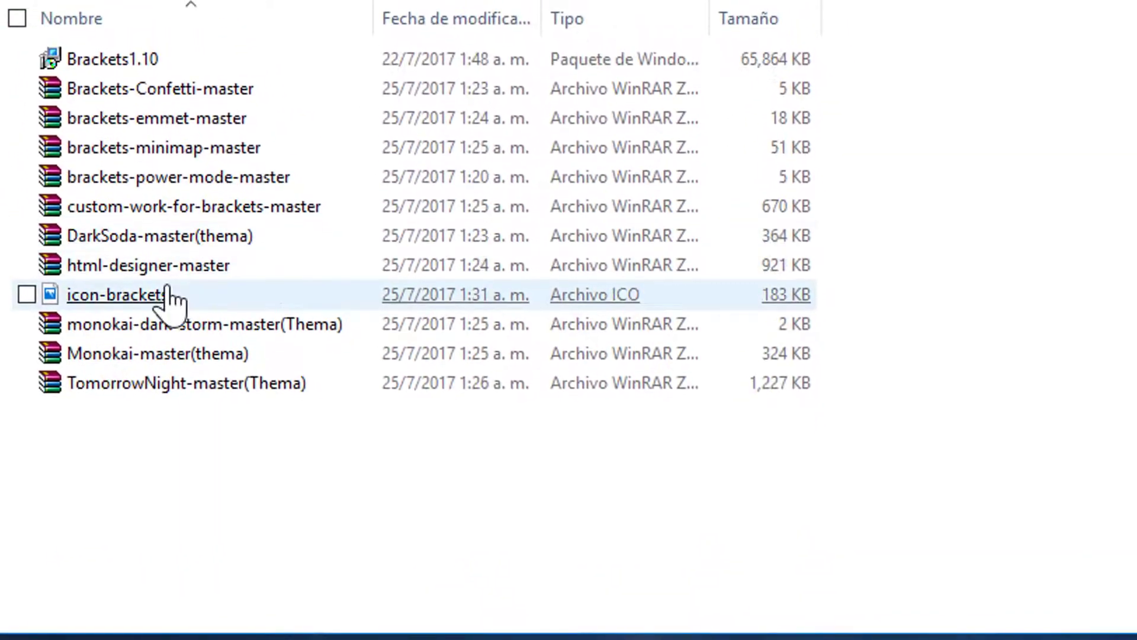
{"action": "key", "text": "super+d"}
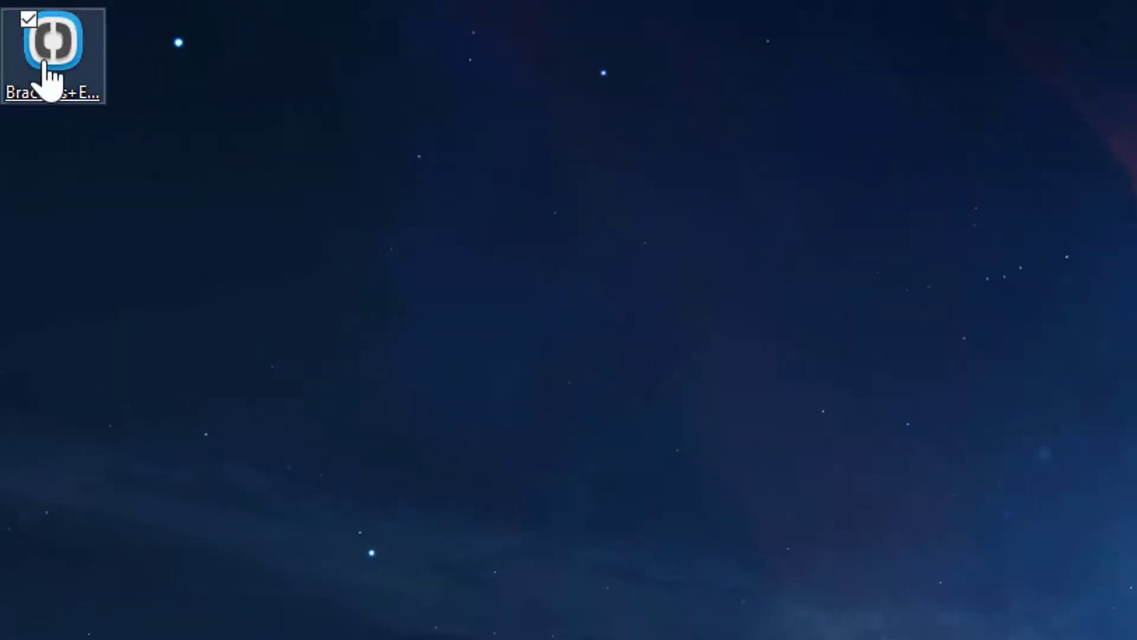
{"action": "right_click", "coordinate": [50, 80]}
{"action": "left_click", "coordinate": [204, 595]}
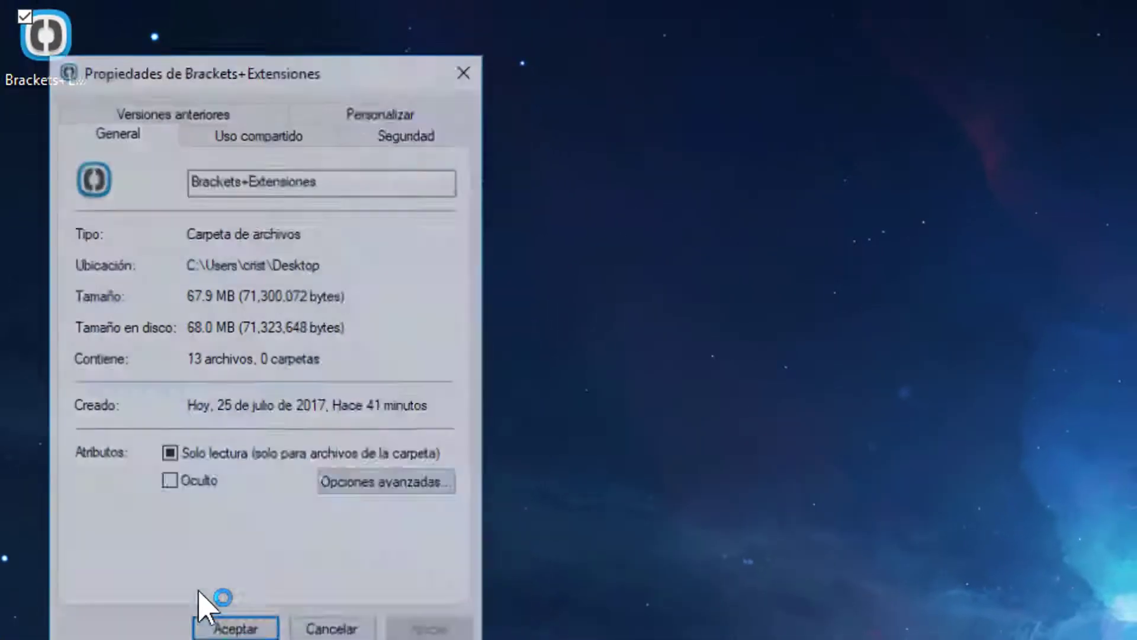
{"action": "left_click", "coordinate": [415, 118]}
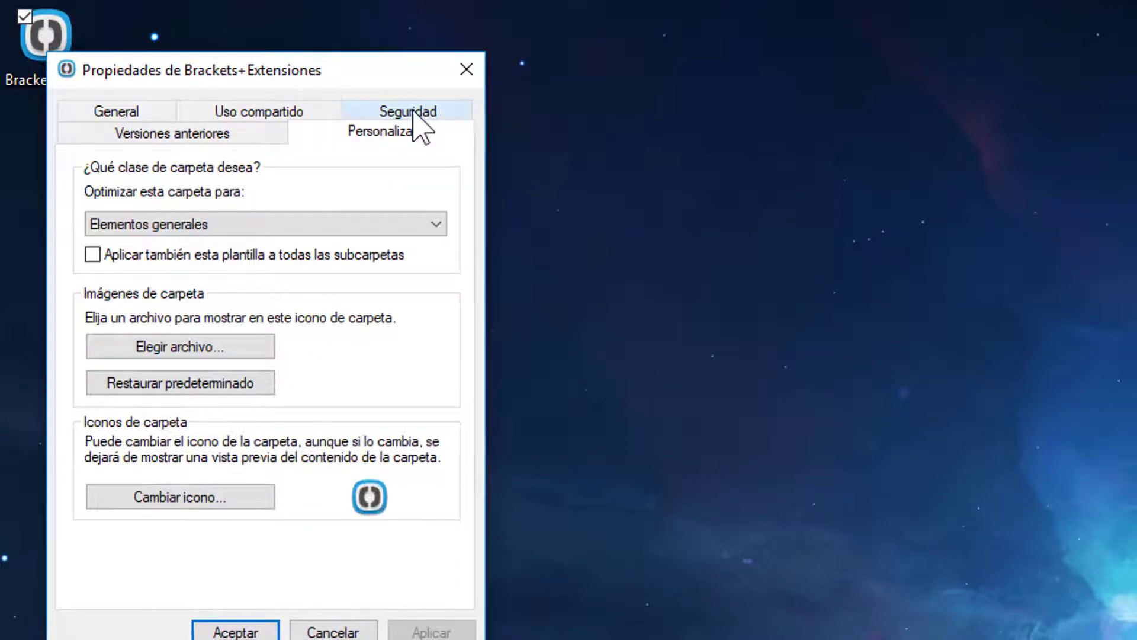
{"action": "left_click", "coordinate": [222, 499]}
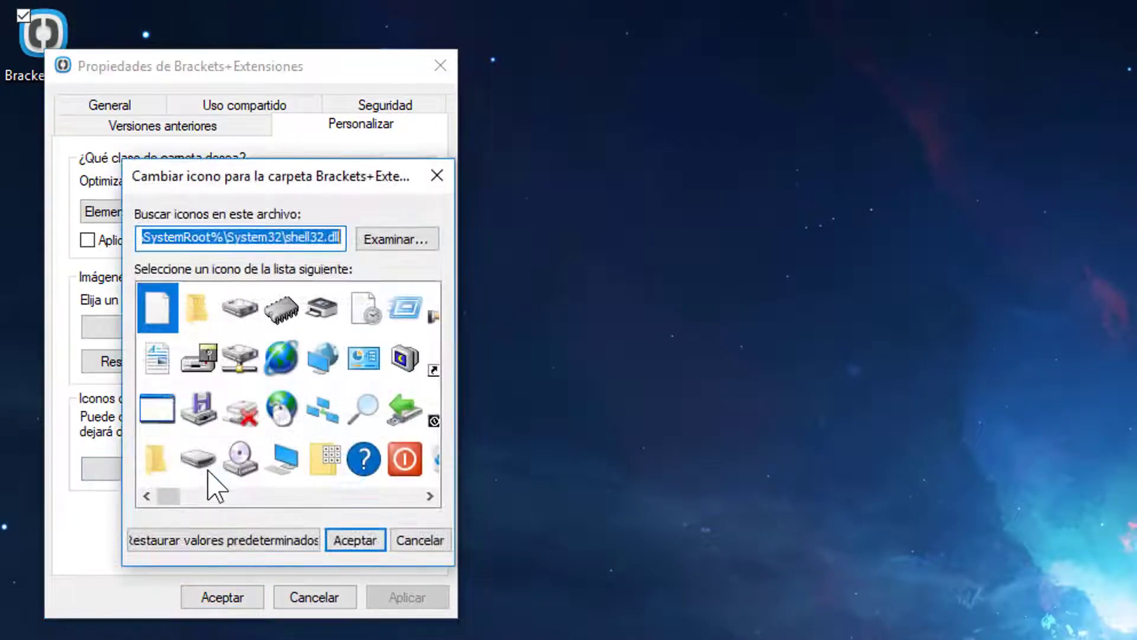
{"action": "left_click", "coordinate": [392, 240]}
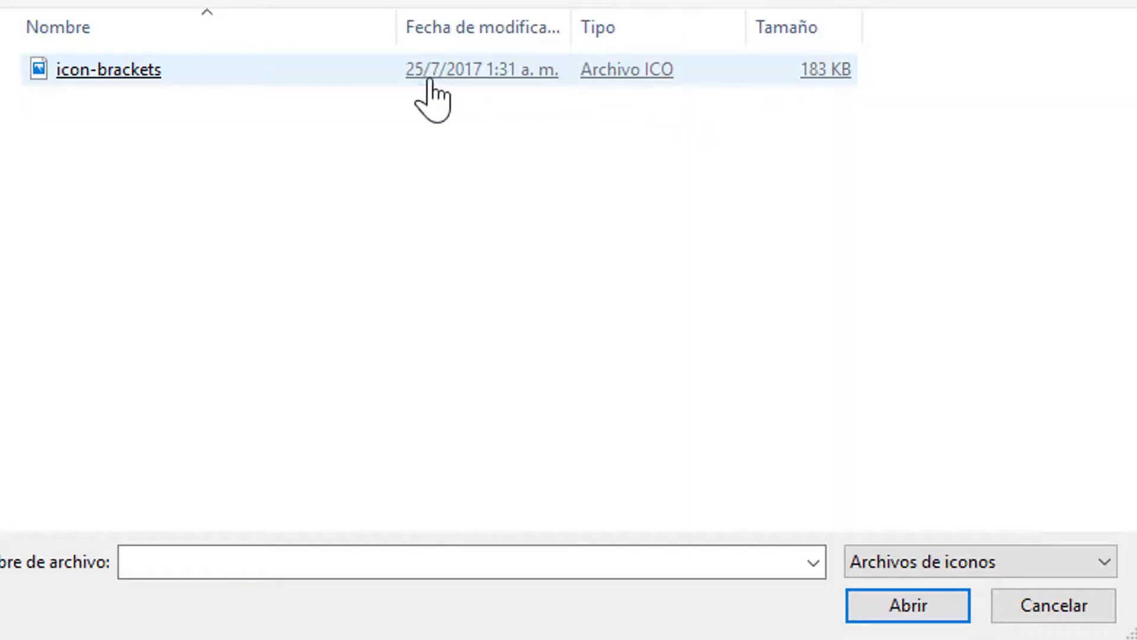
Step: Check the file type of icon-brackets in its properties and close them
{"action": "right_click", "coordinate": [467, 81]}
{"action": "left_click", "coordinate": [580, 639]}
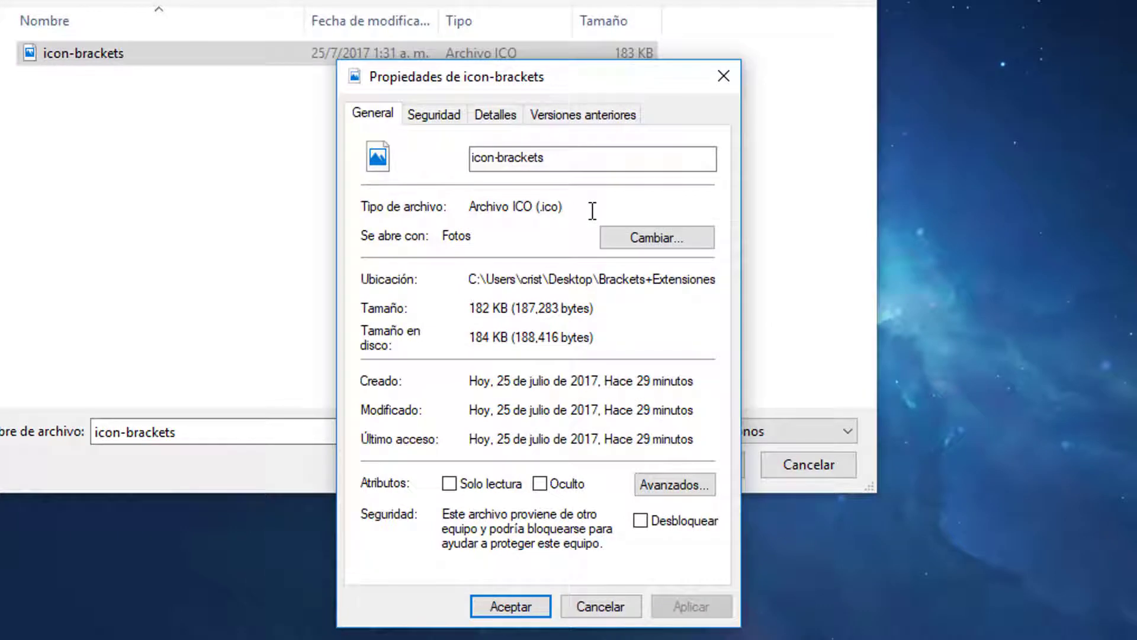
{"action": "left_click", "coordinate": [495, 608]}
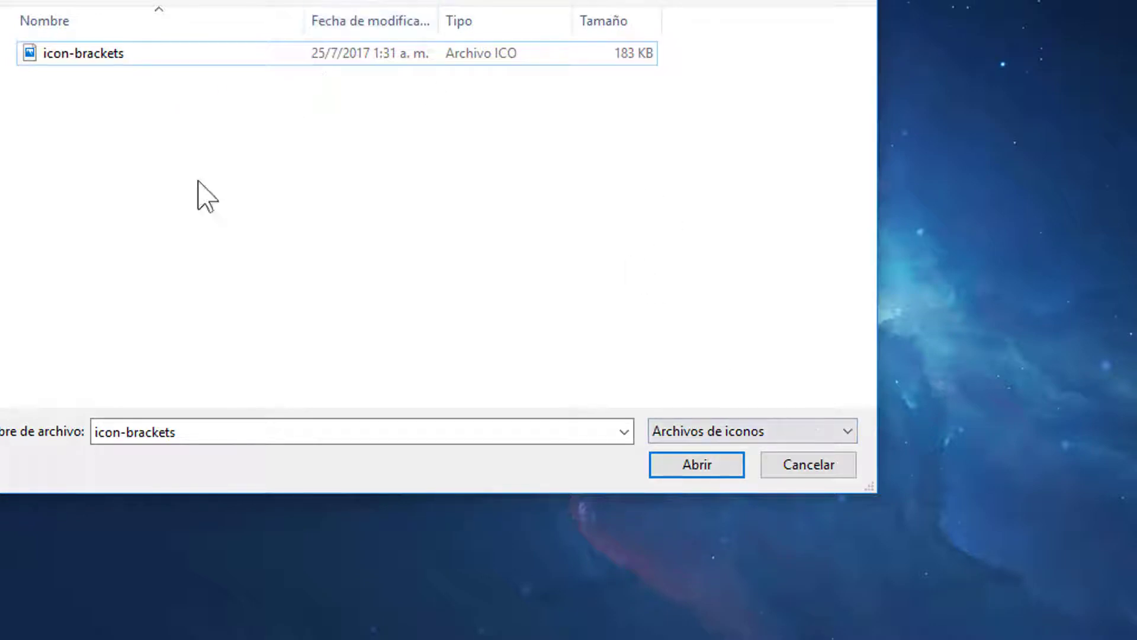
Step: Apply icon-brackets as the icon of the Brackets+Extensiones folder, accept the properties and refresh the desktop
{"action": "double_click", "coordinate": [142, 59]}
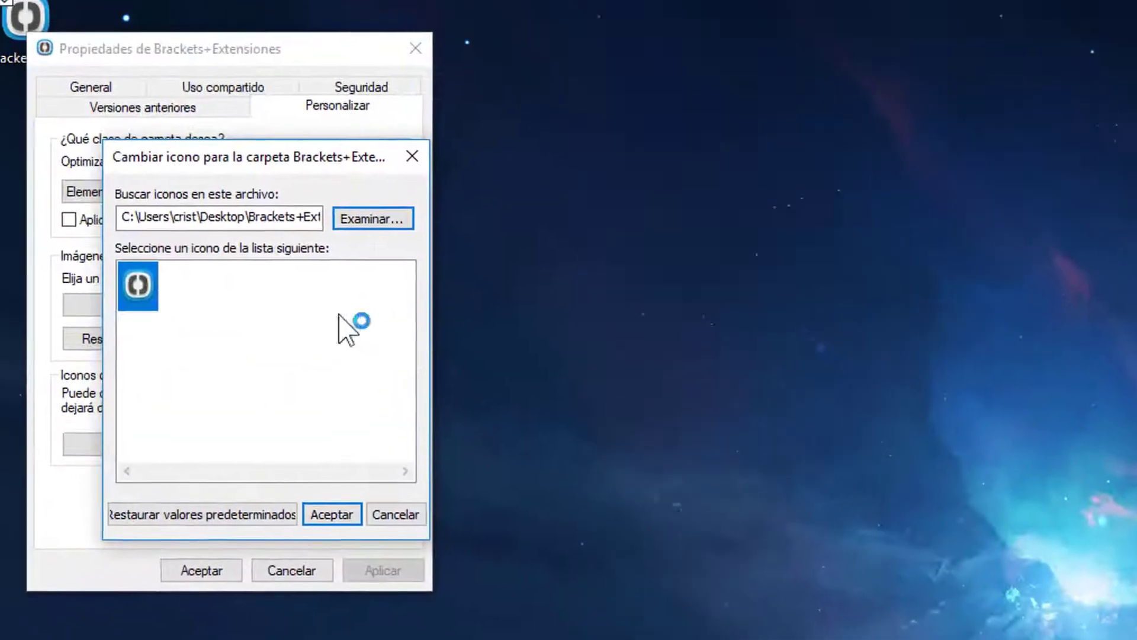
{"action": "left_click", "coordinate": [368, 537]}
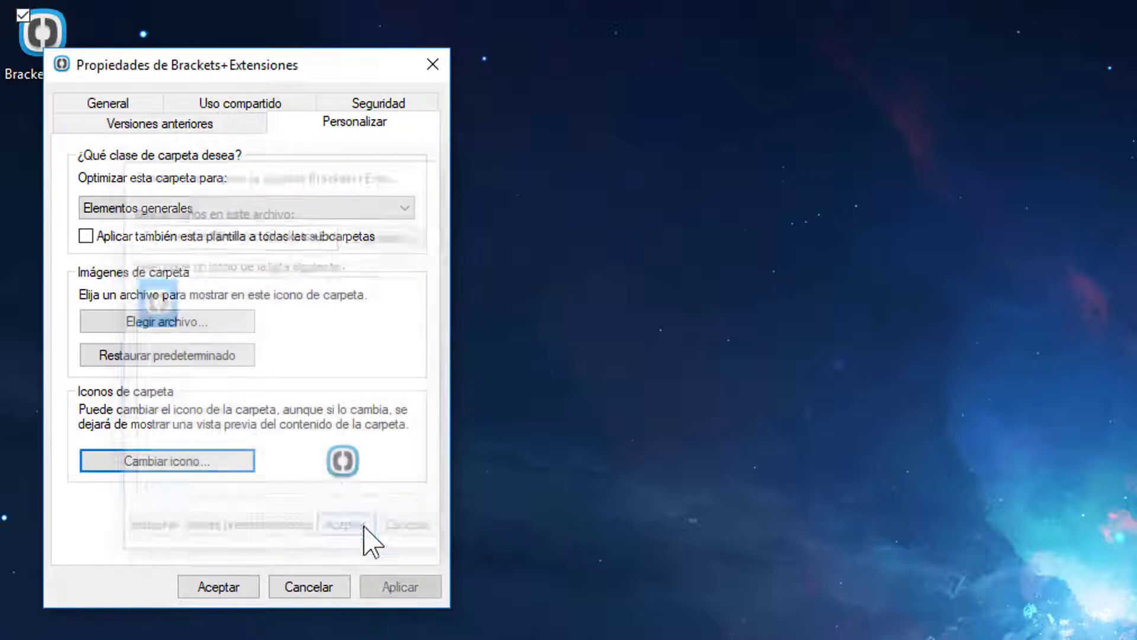
{"action": "left_click", "coordinate": [398, 589]}
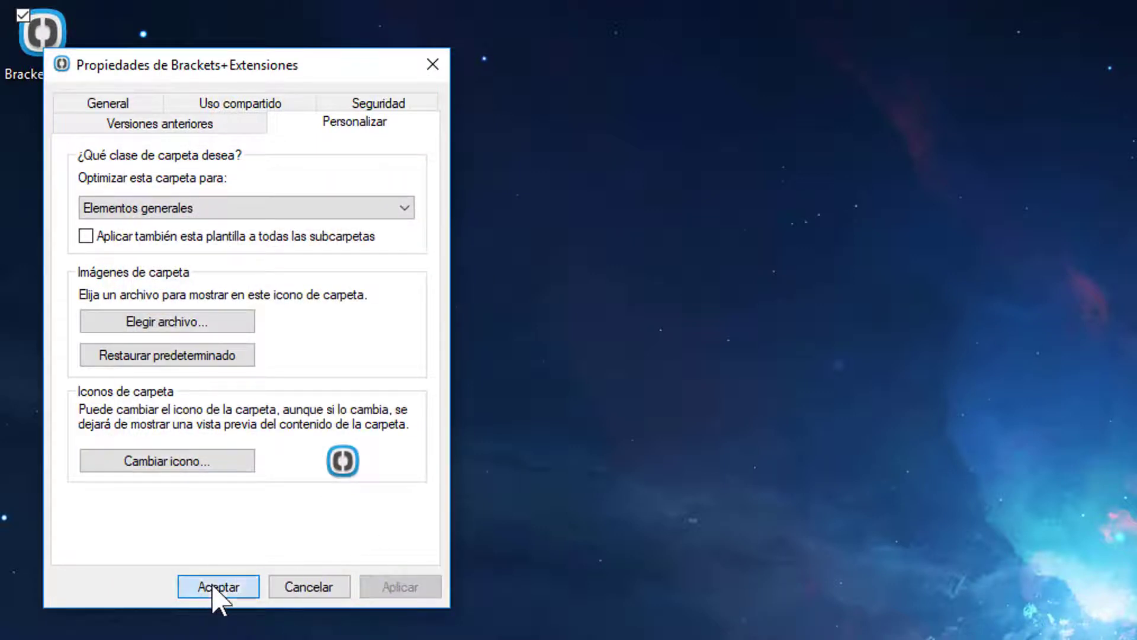
{"action": "left_click", "coordinate": [210, 589]}
{"action": "right_click", "coordinate": [492, 236]}
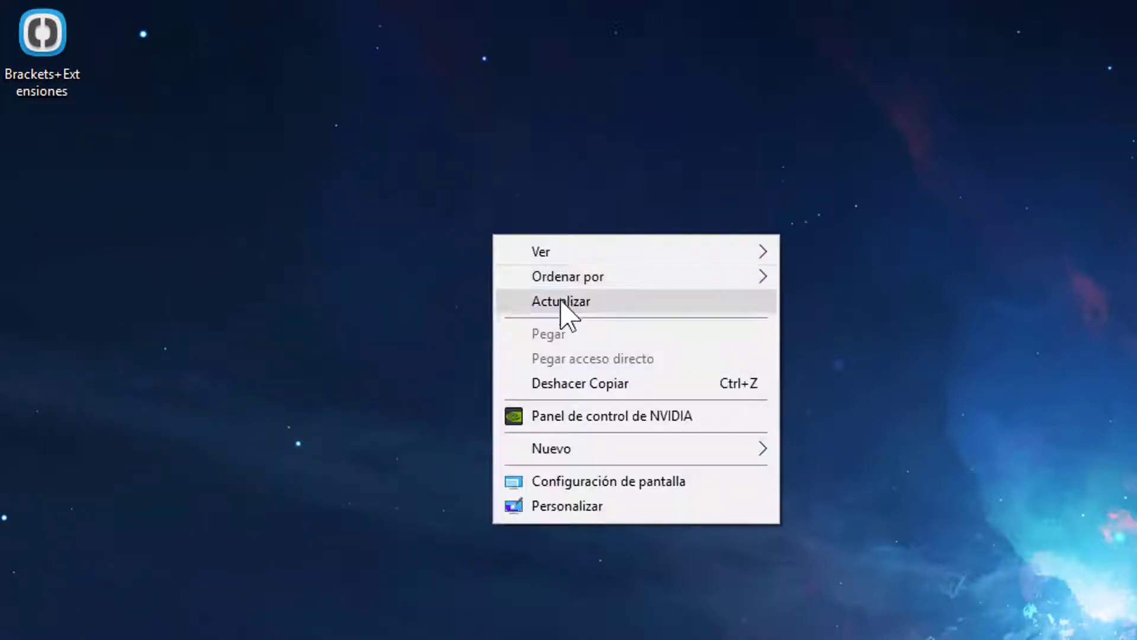
{"action": "left_click", "coordinate": [561, 302]}
Step: Open the Brackets+Extensiones folder and look over its installer, extension archives and theme archives
{"action": "left_click_drag", "start_coordinate": [242, 208], "coordinate": [5, 18]}
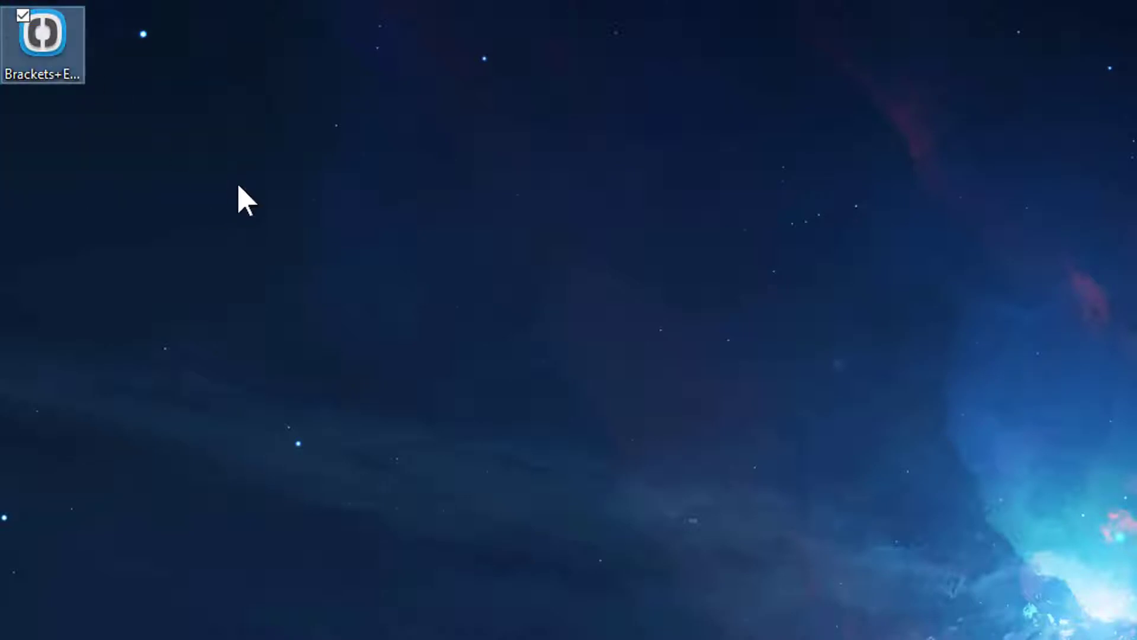
{"action": "left_click", "coordinate": [260, 196]}
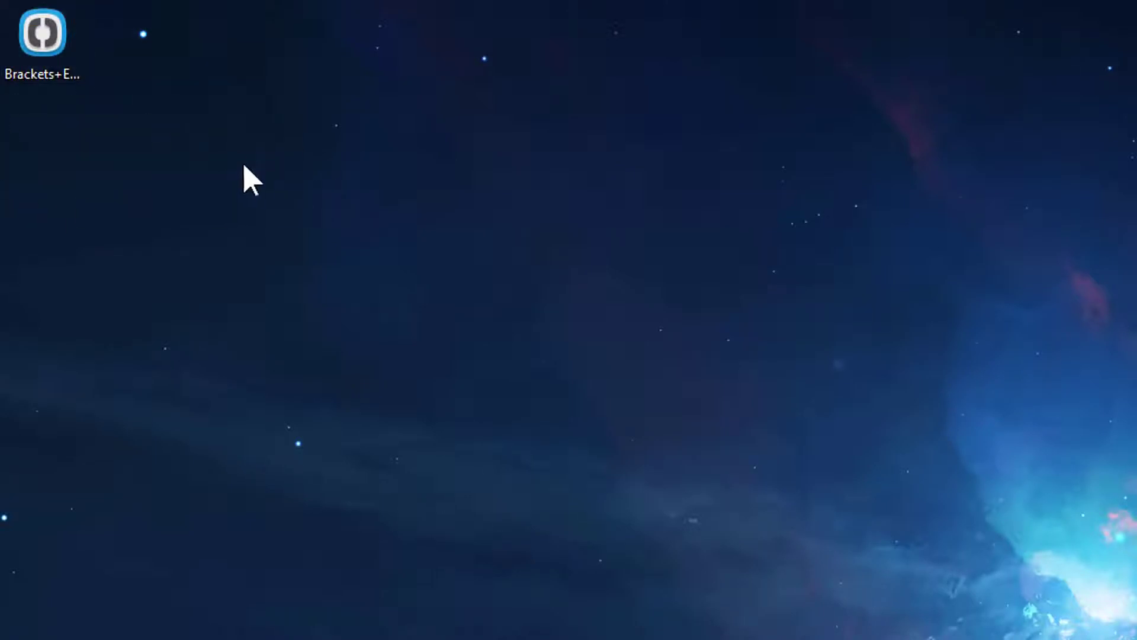
{"action": "double_click", "coordinate": [52, 76]}
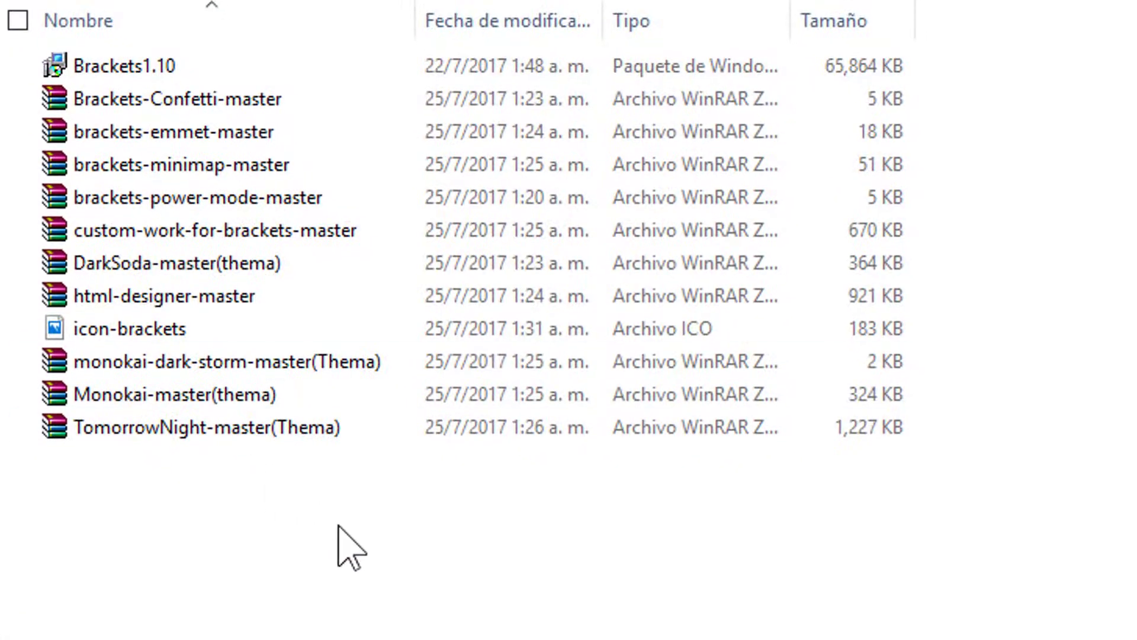
{"action": "left_click_drag", "start_coordinate": [472, 624], "coordinate": [447, 454]}
{"action": "left_click_drag", "start_coordinate": [298, 359], "coordinate": [302, 361]}
{"action": "left_click", "coordinate": [419, 553]}
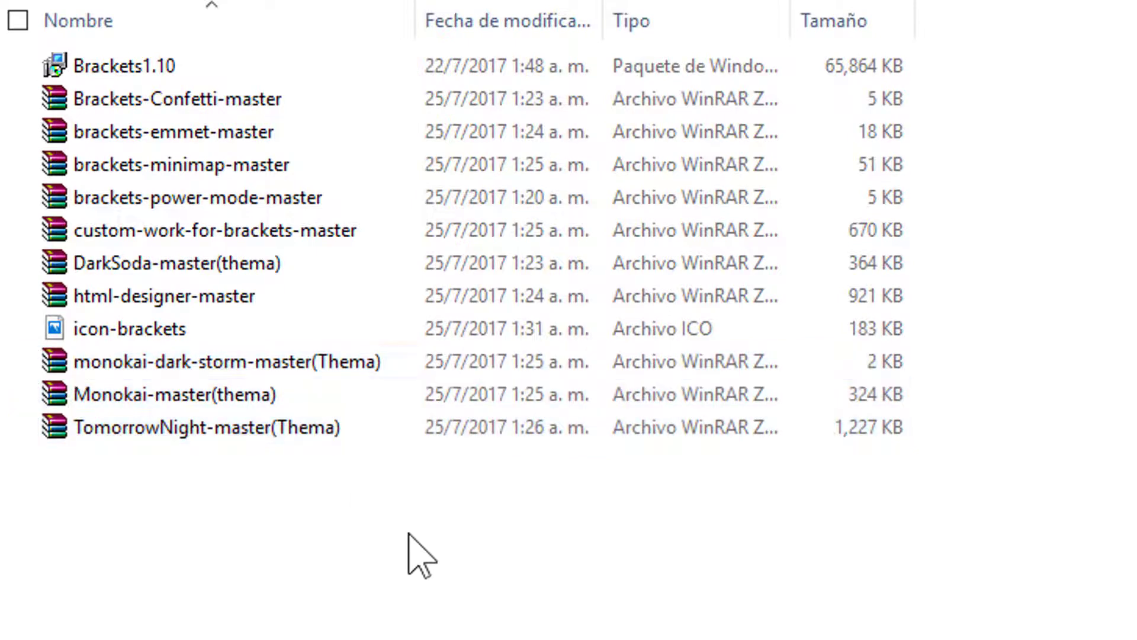
{"action": "left_click_drag", "start_coordinate": [893, 532], "coordinate": [817, 366]}
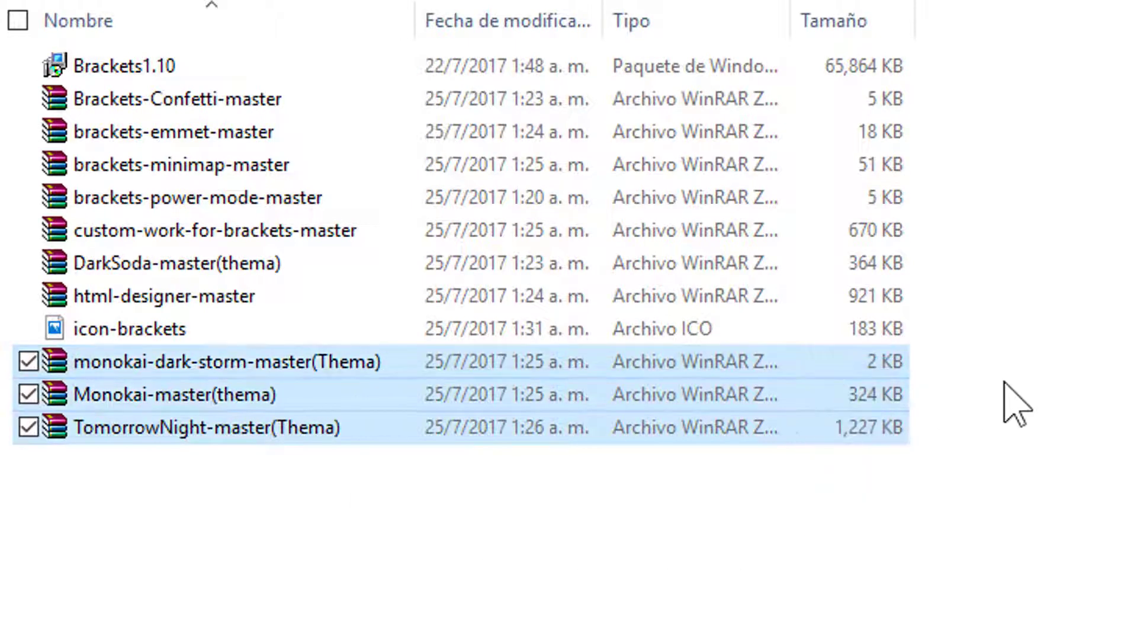
{"action": "left_click", "coordinate": [1011, 398]}
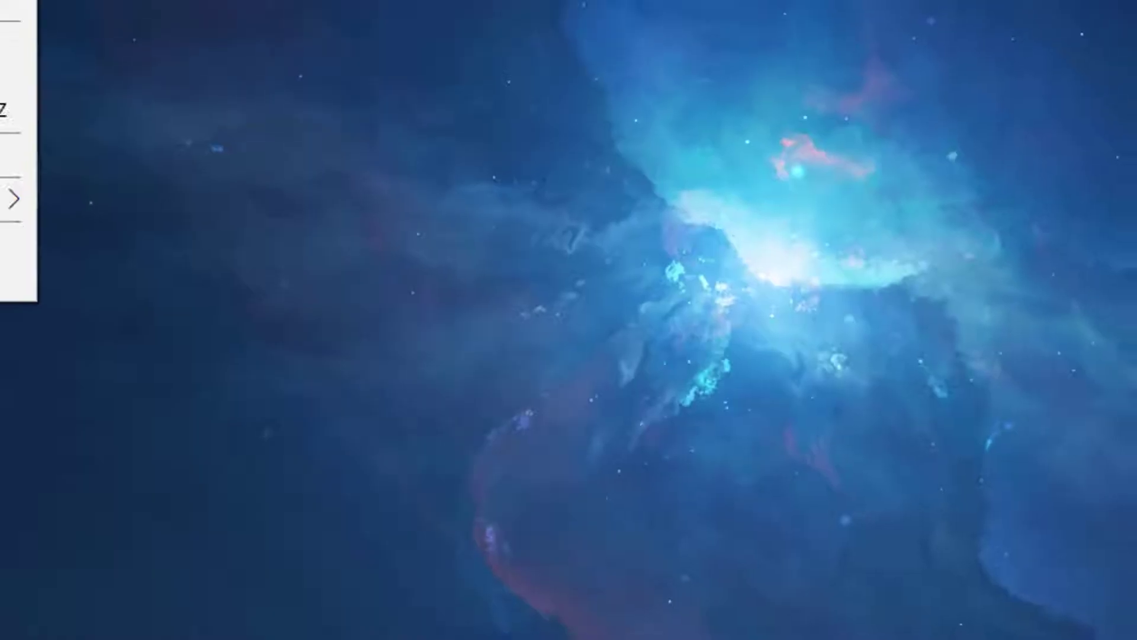
Step: Refresh the desktop and search Google for "brackets" in the browser
{"action": "right_click", "coordinate": [9, 105]}
{"action": "left_click", "coordinate": [62, 157]}
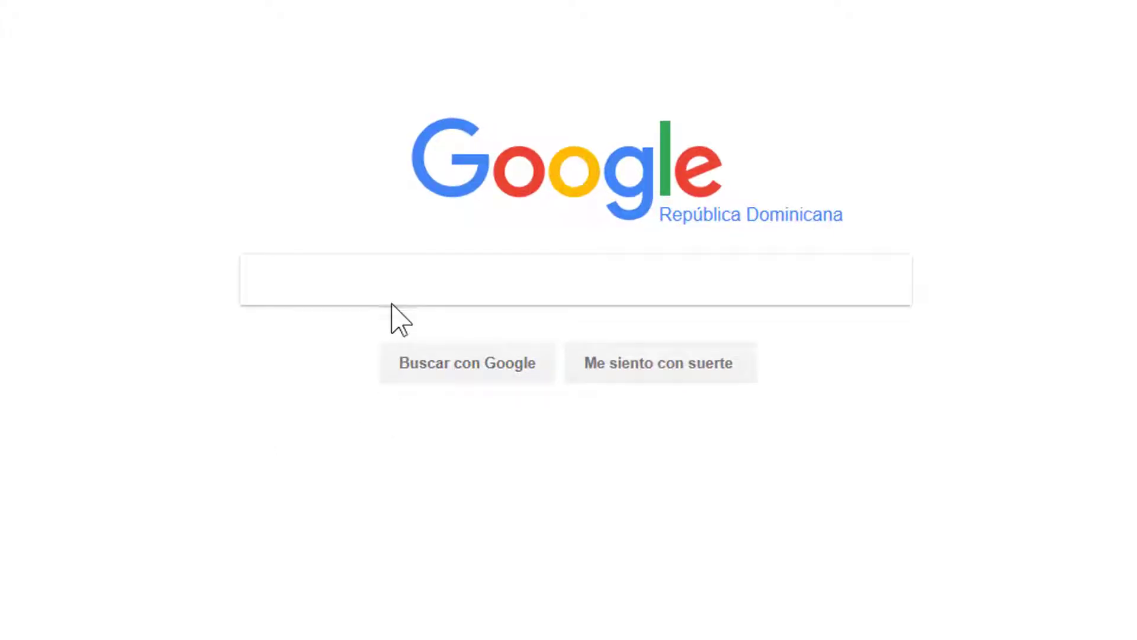
{"action": "left_click", "coordinate": [368, 297]}
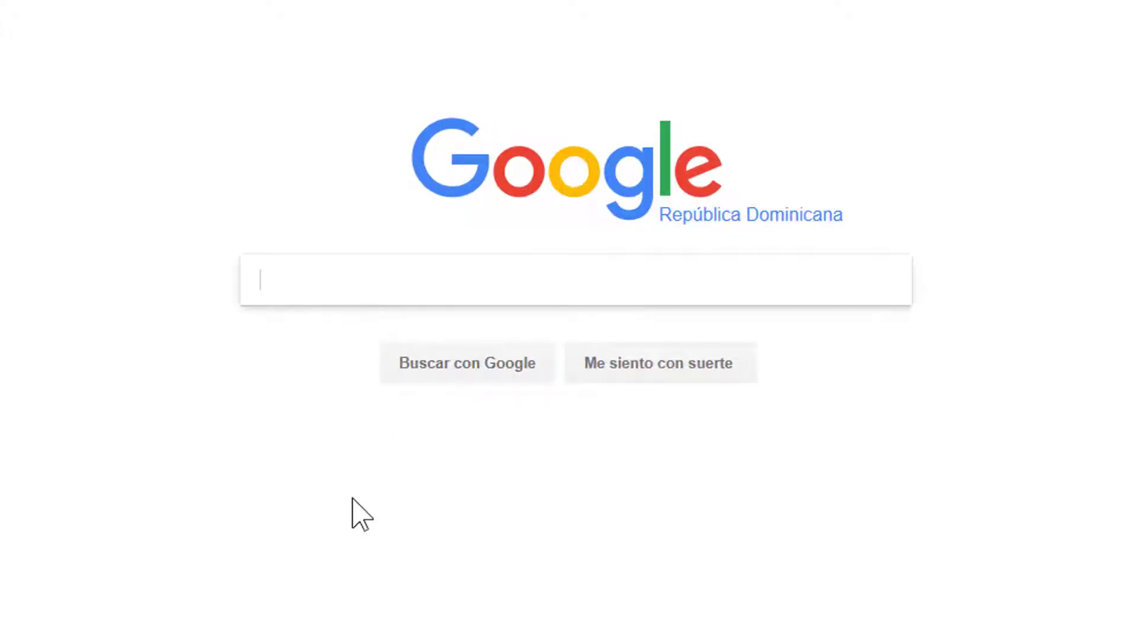
{"action": "type", "text": "brac"}
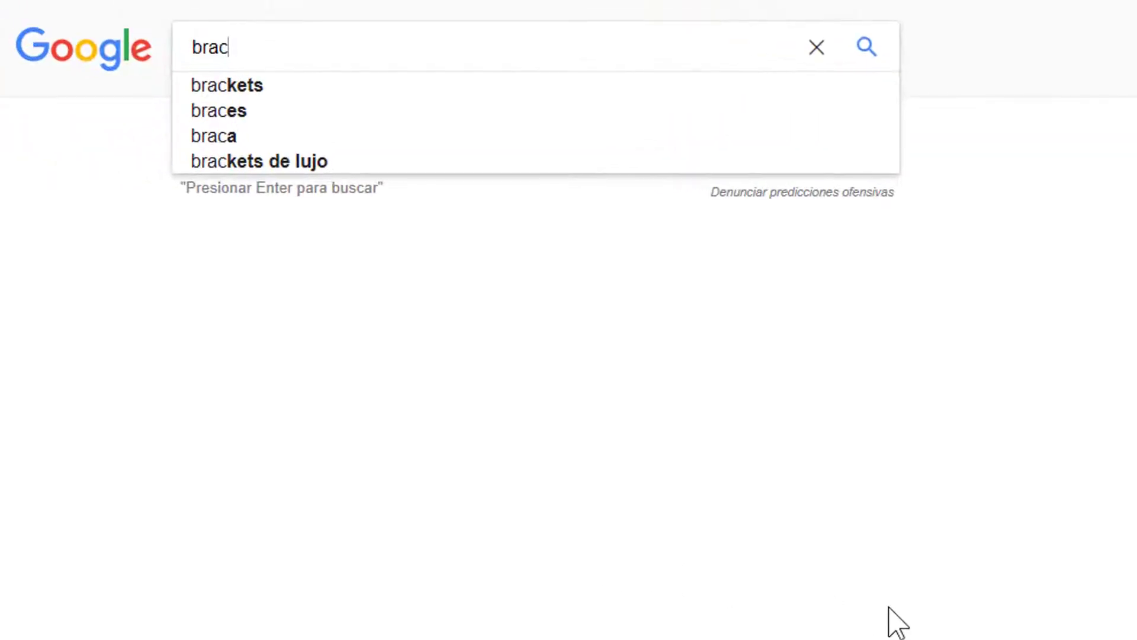
{"action": "type", "text": "kets"}
{"action": "key", "text": "Return"}
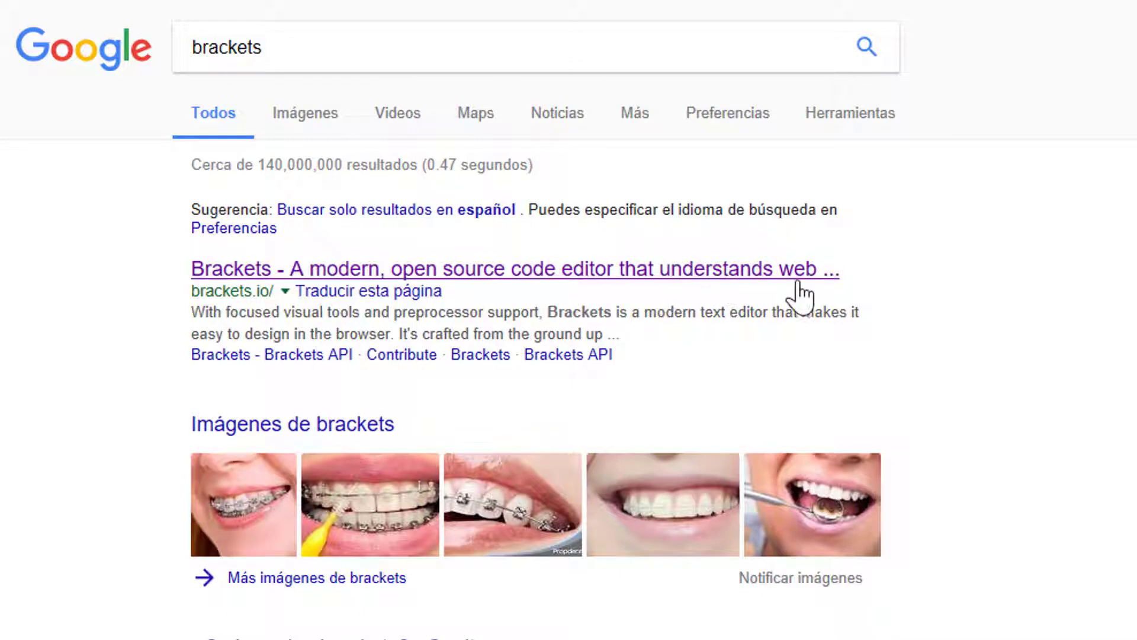
Step: Open the brackets.io website from the search results
{"action": "left_click_drag", "start_coordinate": [188, 289], "coordinate": [264, 285]}
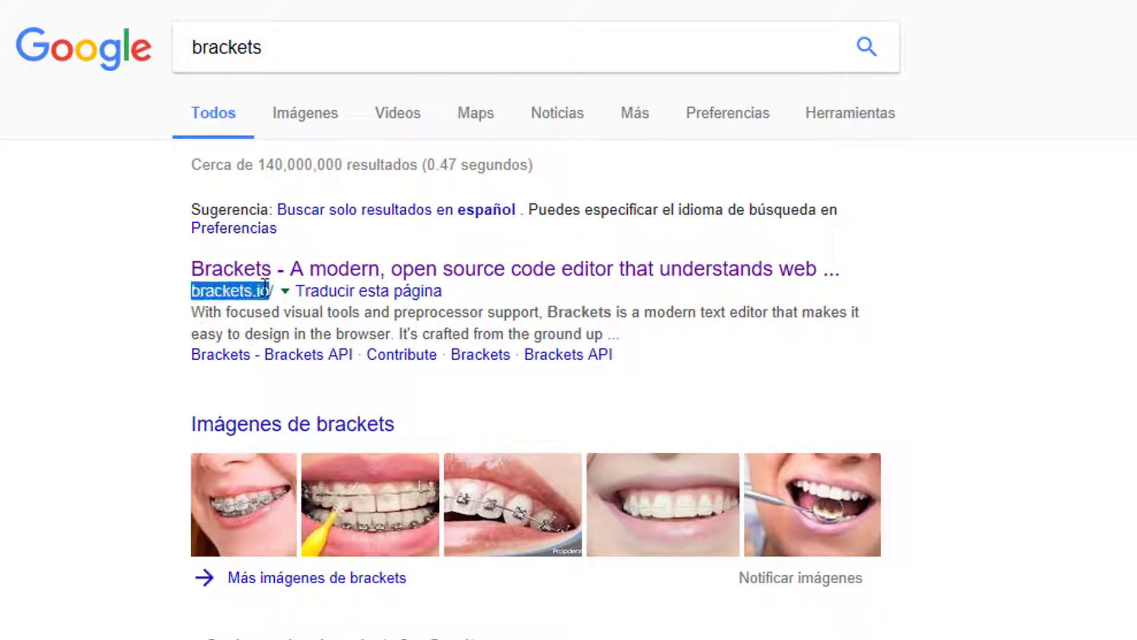
{"action": "left_click", "coordinate": [157, 322]}
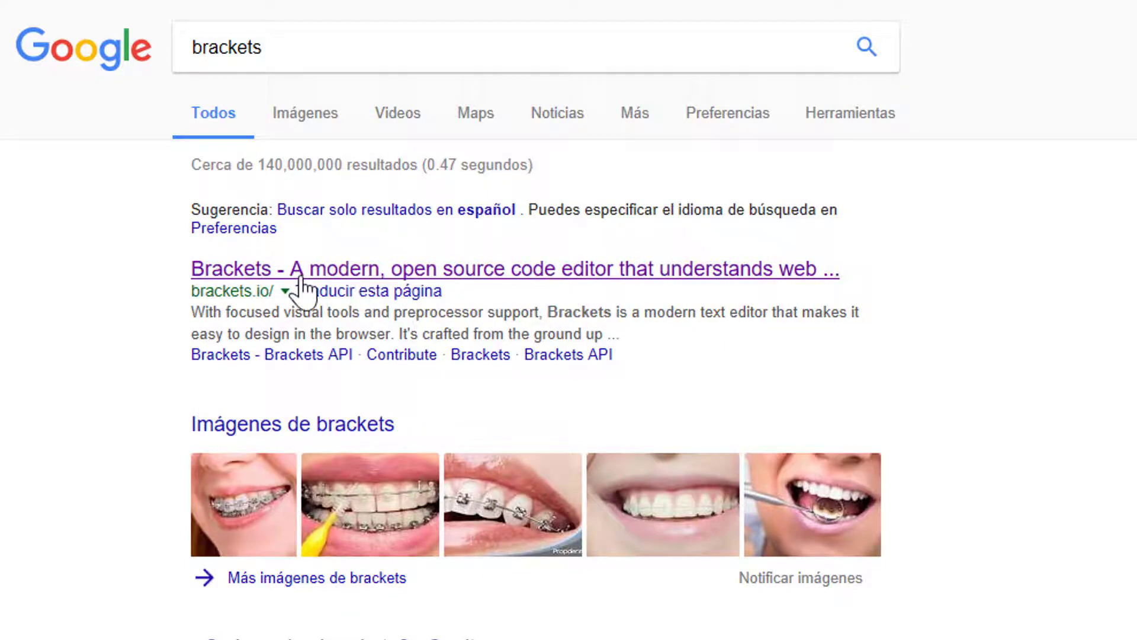
{"action": "left_click", "coordinate": [300, 278]}
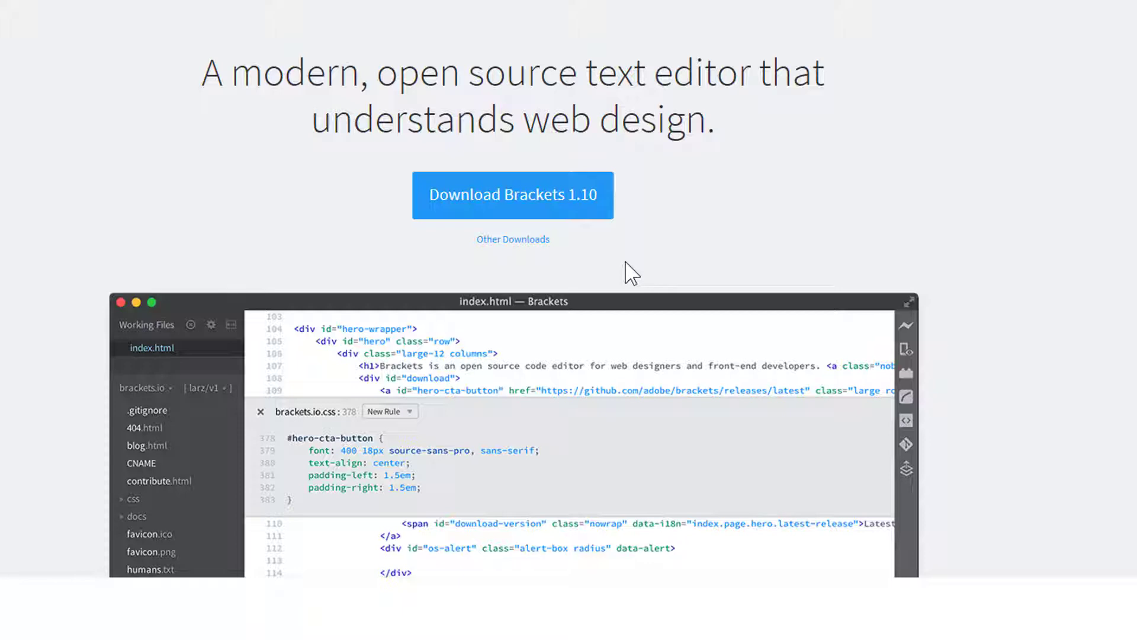
Step: Request the Brackets 1.10 download for Windows and choose to run Brackets.Release.1.10.msi
{"action": "left_click", "coordinate": [520, 240]}
{"action": "left_click", "coordinate": [567, 205]}
{"action": "scroll", "coordinate": [567, 204], "scroll_direction": "down", "scroll_amount": 2}
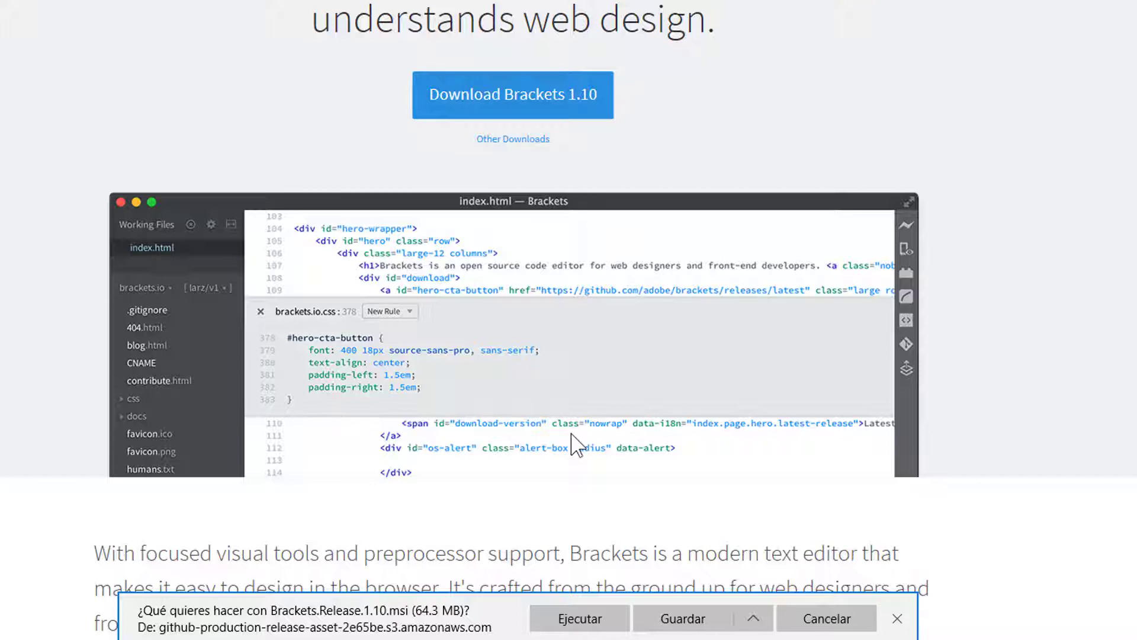
{"action": "left_click", "coordinate": [602, 619]}
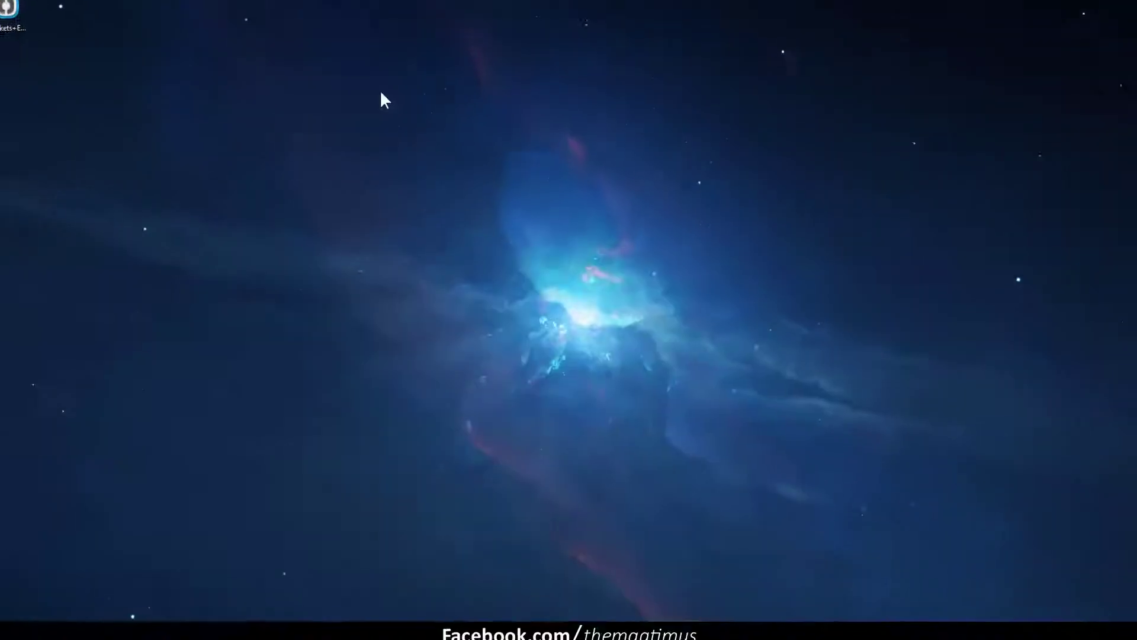
Step: Refresh the desktop and start the Brackets1.10 installer from the Brackets+Extensiones folder
{"action": "right_click", "coordinate": [219, 126]}
{"action": "left_click", "coordinate": [267, 163]}
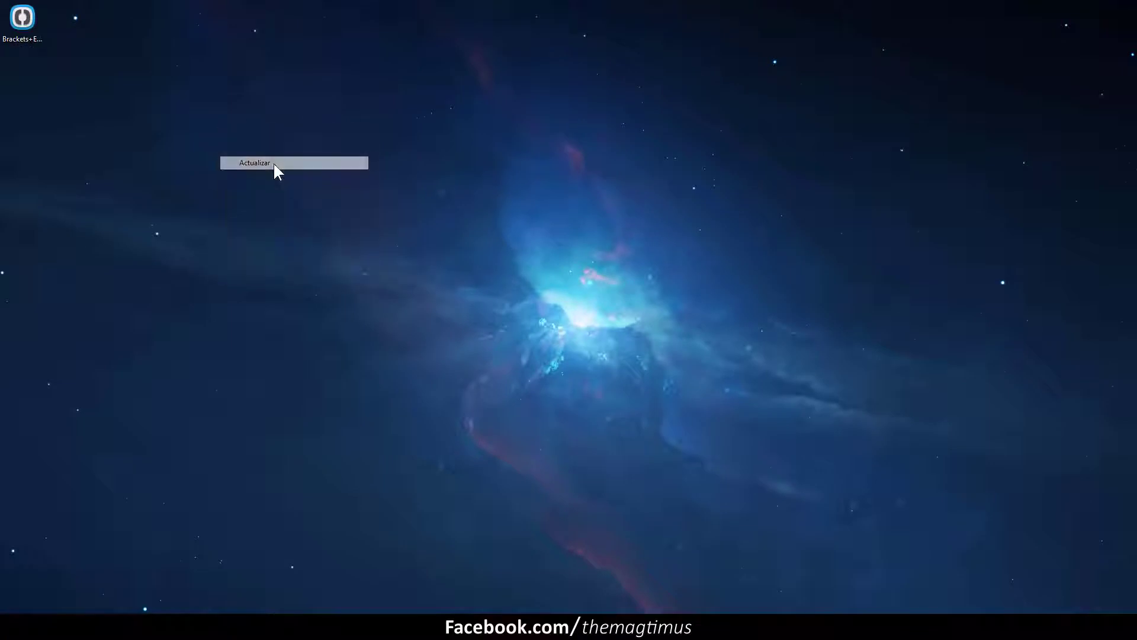
{"action": "left_click", "coordinate": [26, 35]}
{"action": "double_click", "coordinate": [25, 34]}
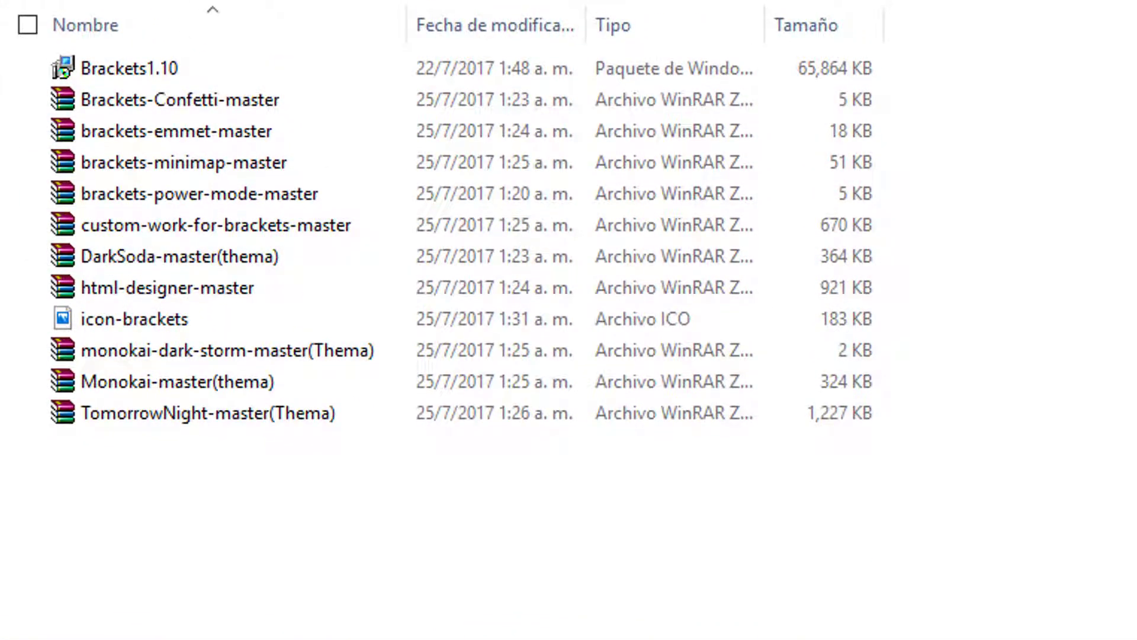
{"action": "right_click", "coordinate": [153, 83]}
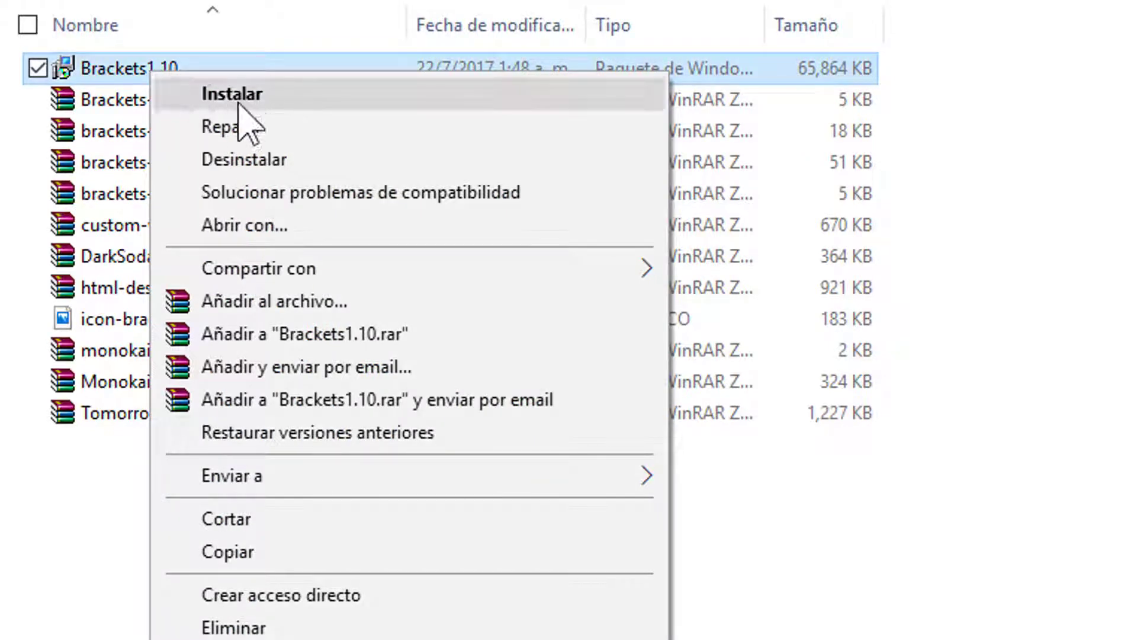
{"action": "left_click", "coordinate": [328, 96]}
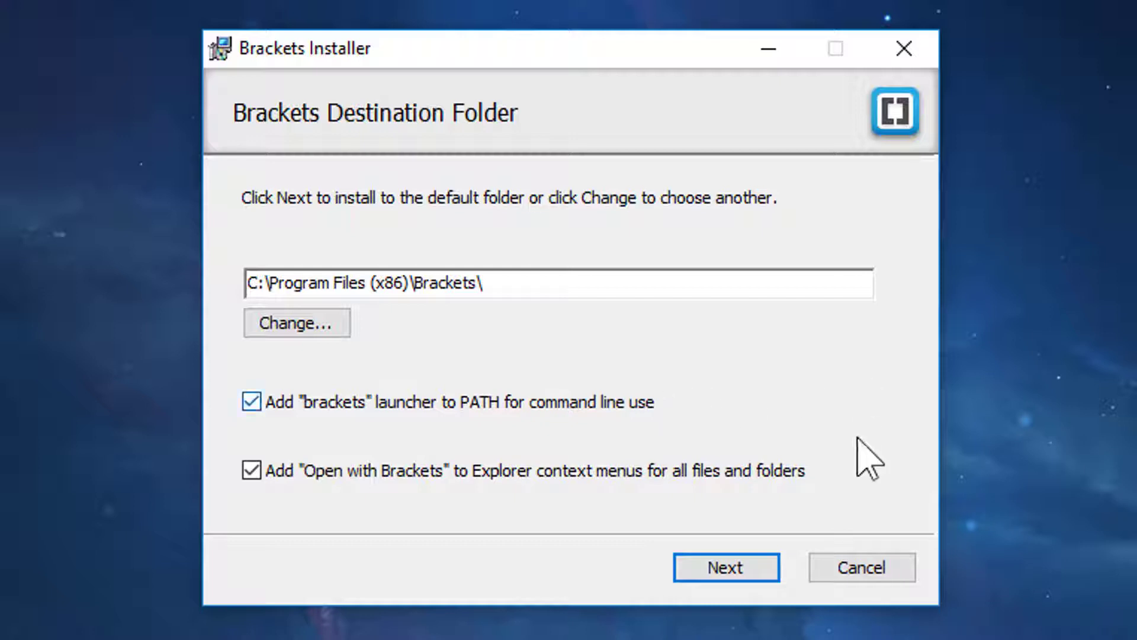
Step: Install Brackets to C:\Program Files (x86)\Brackets\ with the PATH launcher and "Open with Brackets" options enabled, and finish the installer
{"action": "left_click", "coordinate": [733, 570]}
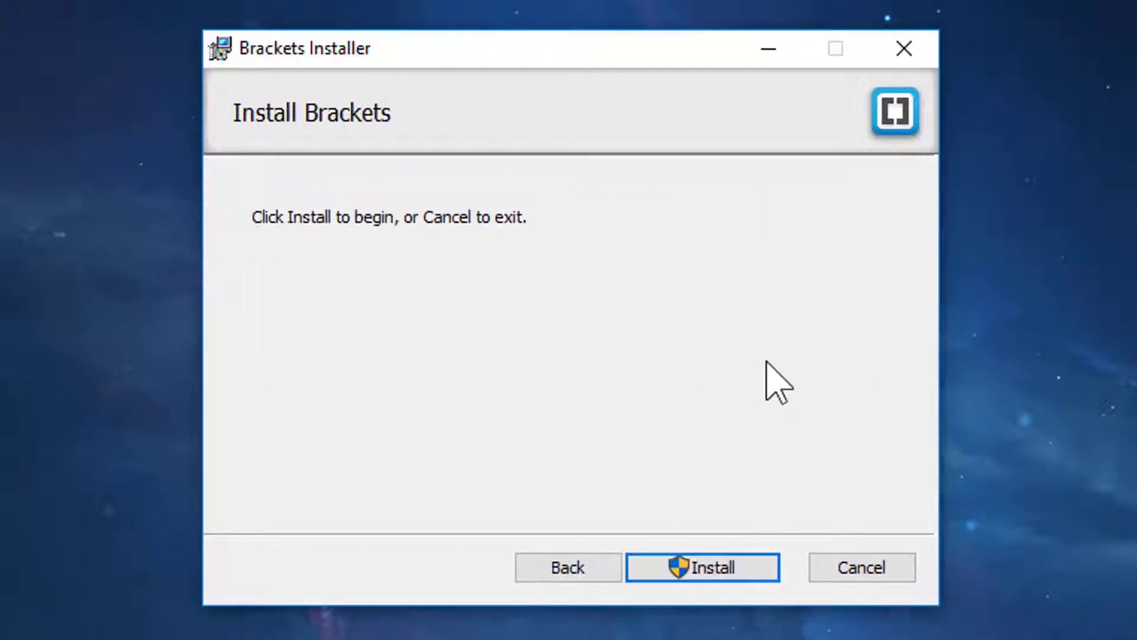
{"action": "left_click", "coordinate": [747, 569]}
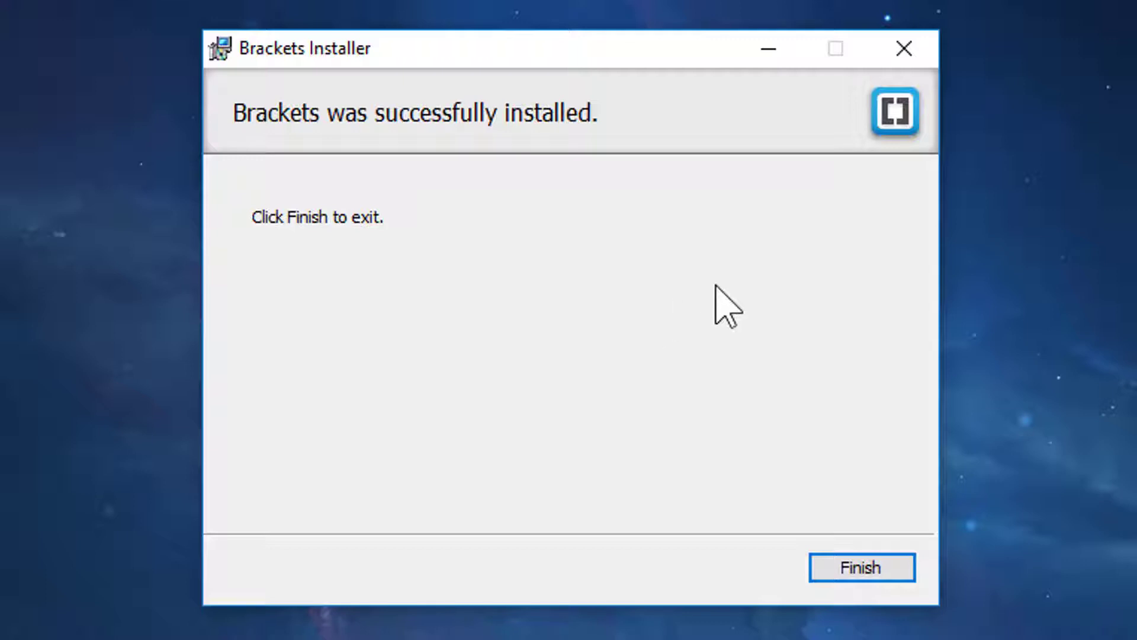
{"action": "left_click", "coordinate": [877, 578]}
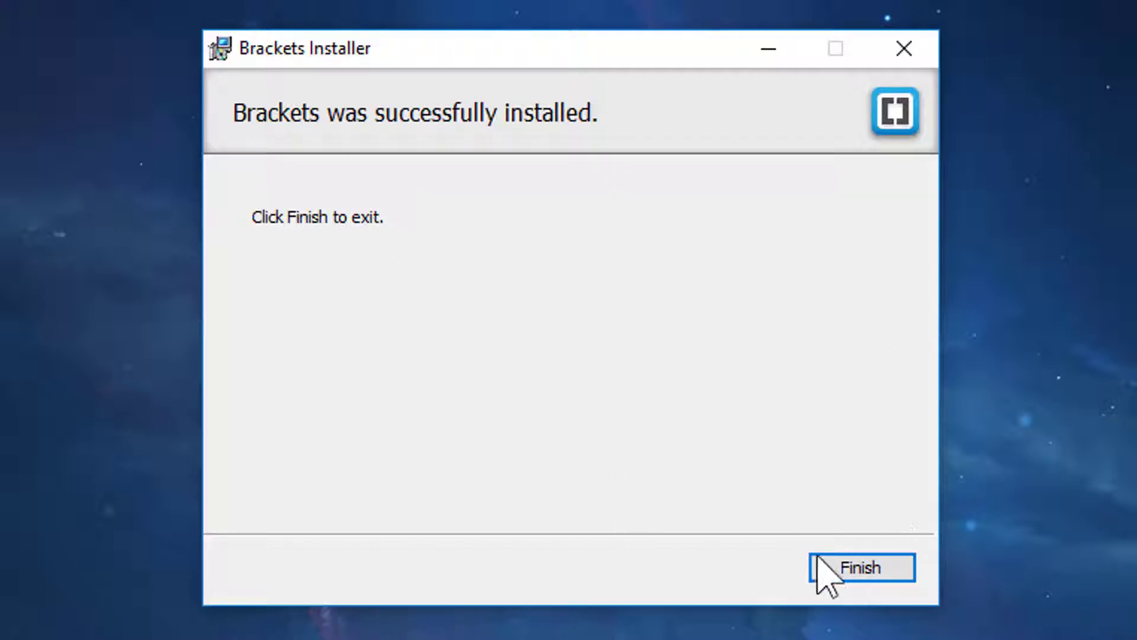
{"action": "left_click", "coordinate": [878, 567]}
Step: Refresh the desktop and check its context options for the "Open as Brackets project" entry
{"action": "right_click", "coordinate": [297, 104]}
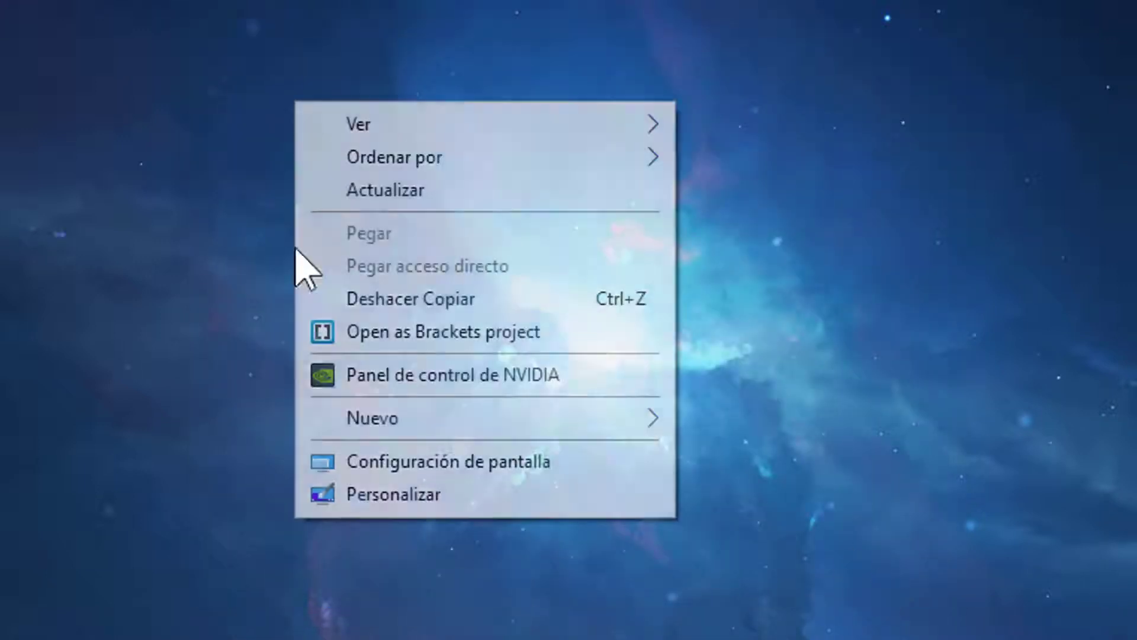
{"action": "left_click", "coordinate": [364, 191]}
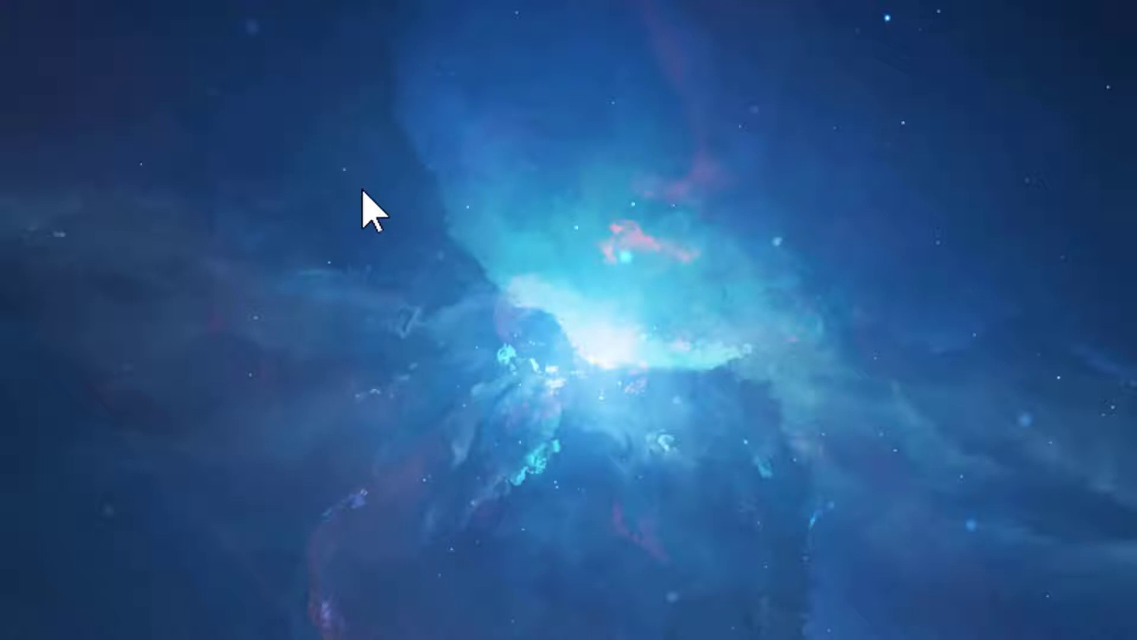
{"action": "right_click", "coordinate": [412, 1]}
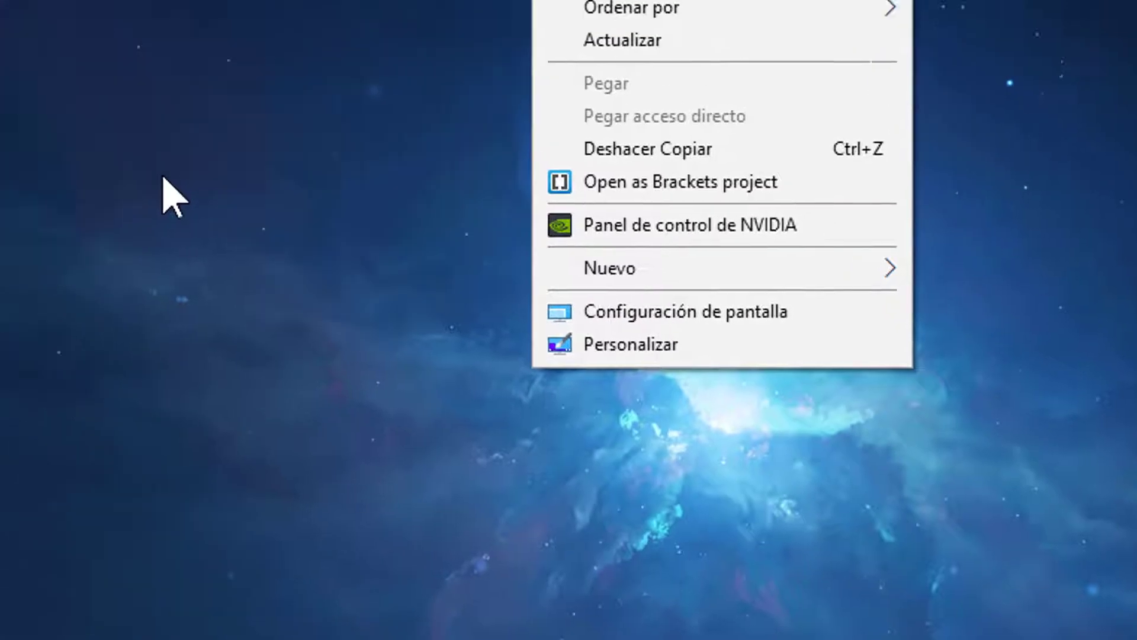
{"action": "left_click", "coordinate": [165, 181]}
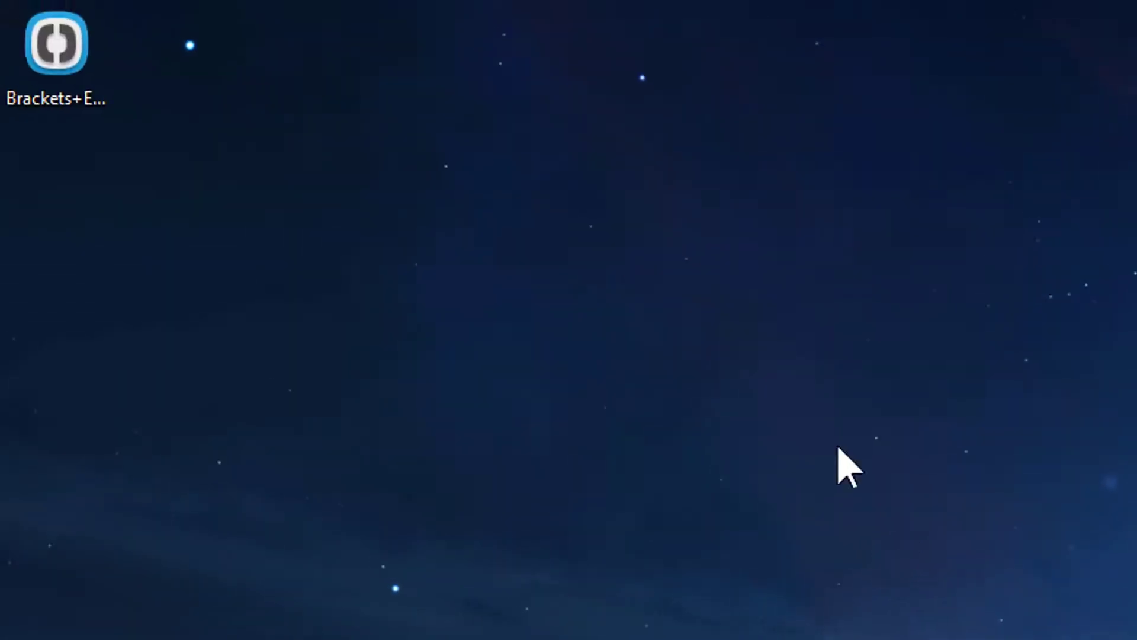
Step: Open the Brackets+Extensiones folder, check its context options for the Brackets project entry, and return to the desktop
{"action": "double_click", "coordinate": [74, 92]}
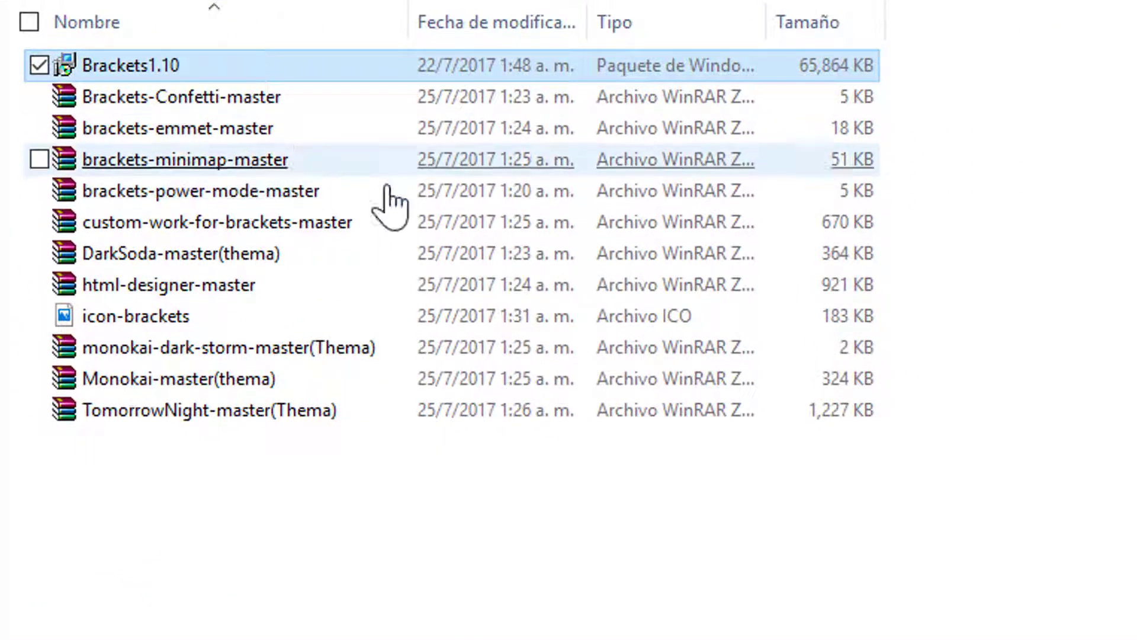
{"action": "right_click", "coordinate": [1089, 191]}
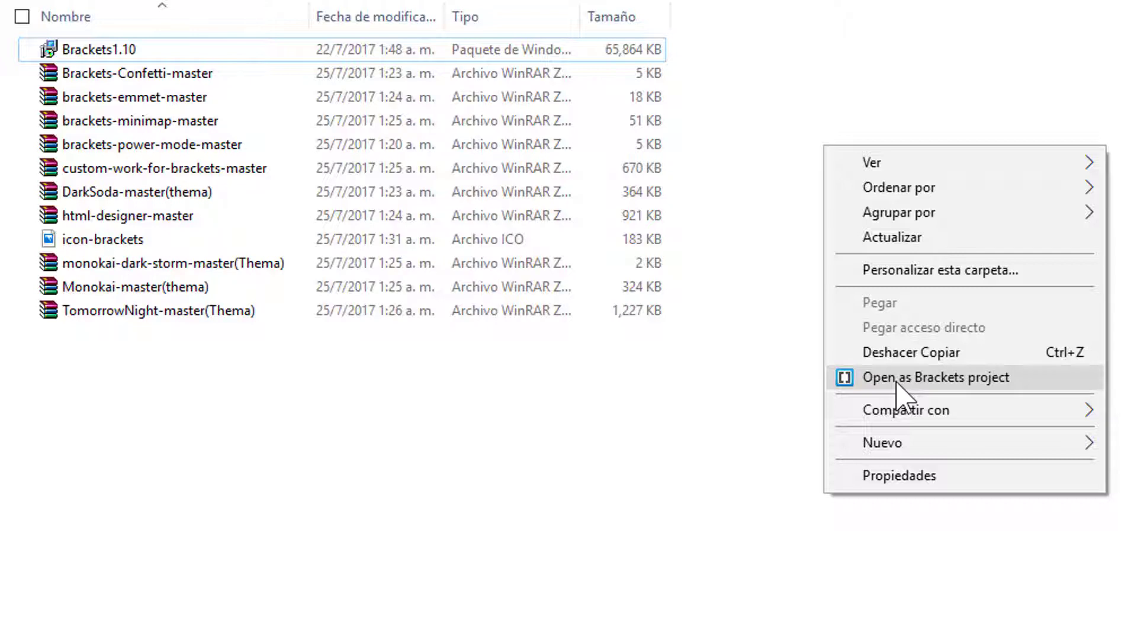
{"action": "left_click", "coordinate": [1023, 89]}
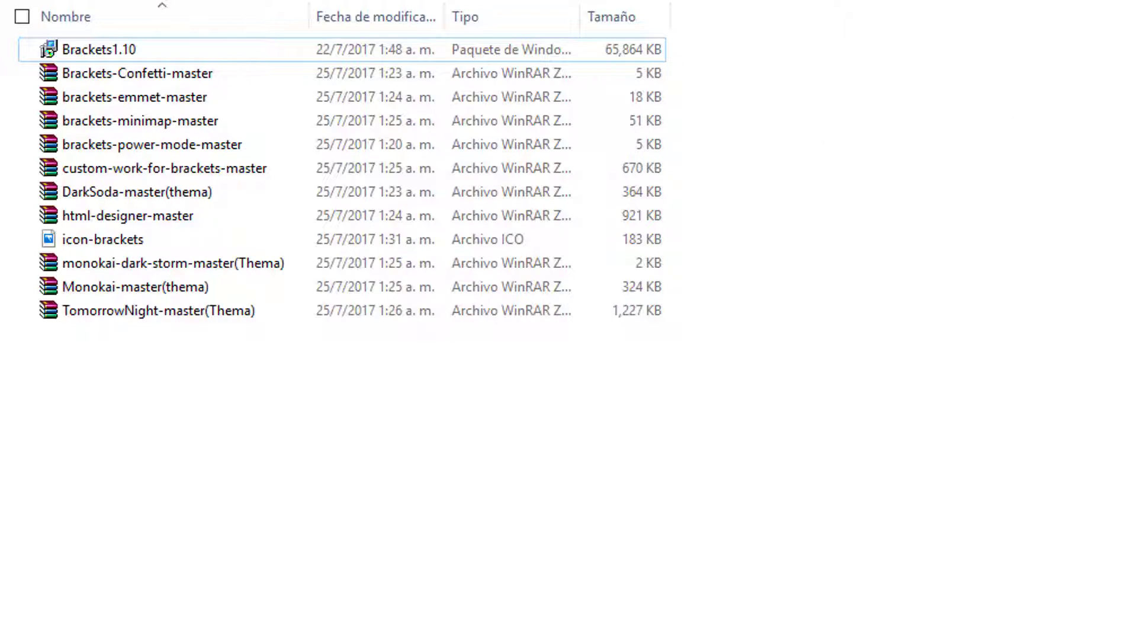
{"action": "left_click", "coordinate": [989, 12]}
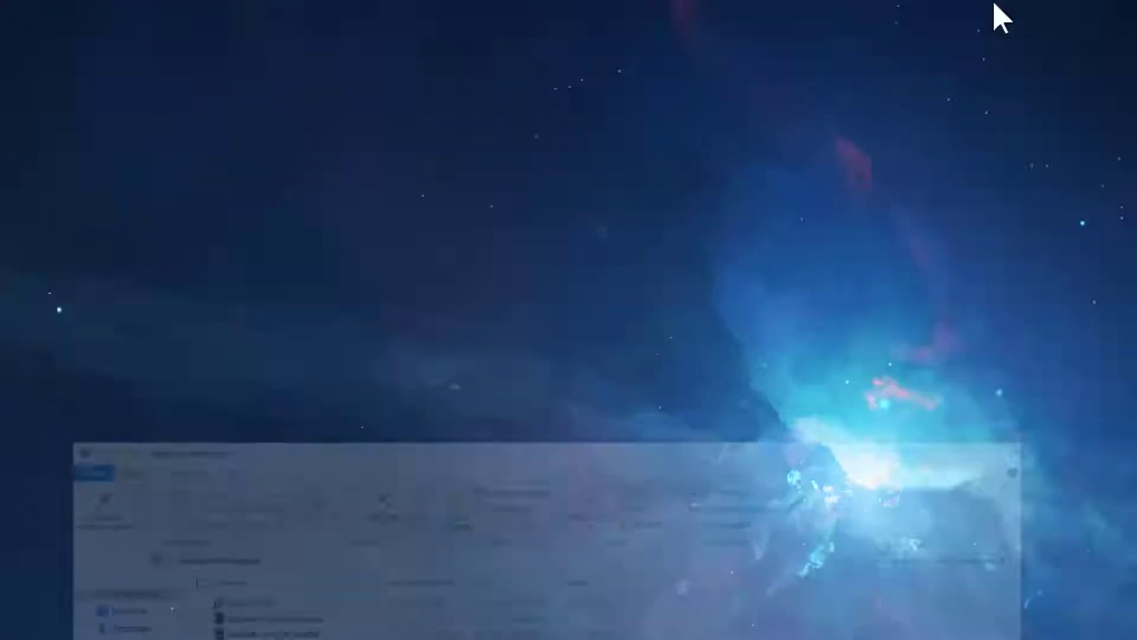
{"action": "left_click_drag", "start_coordinate": [91, 114], "coordinate": [54, 72]}
{"action": "left_click", "coordinate": [311, 176]}
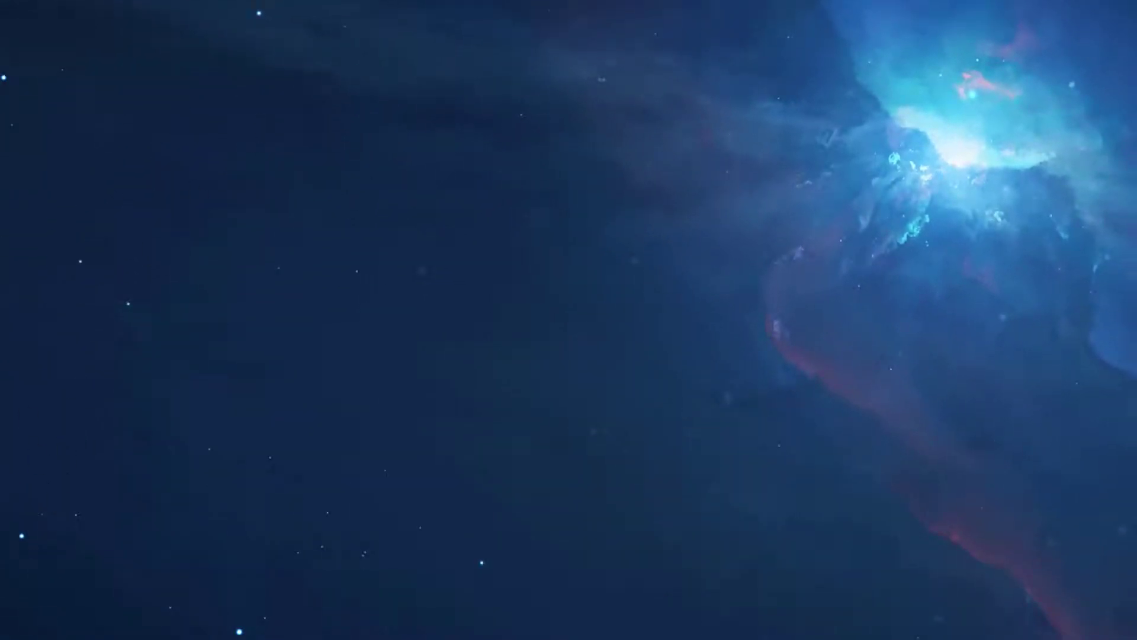
Step: Search Windows for "brackets" and open the file location of the Brackets desktop application
{"action": "key", "text": "super"}
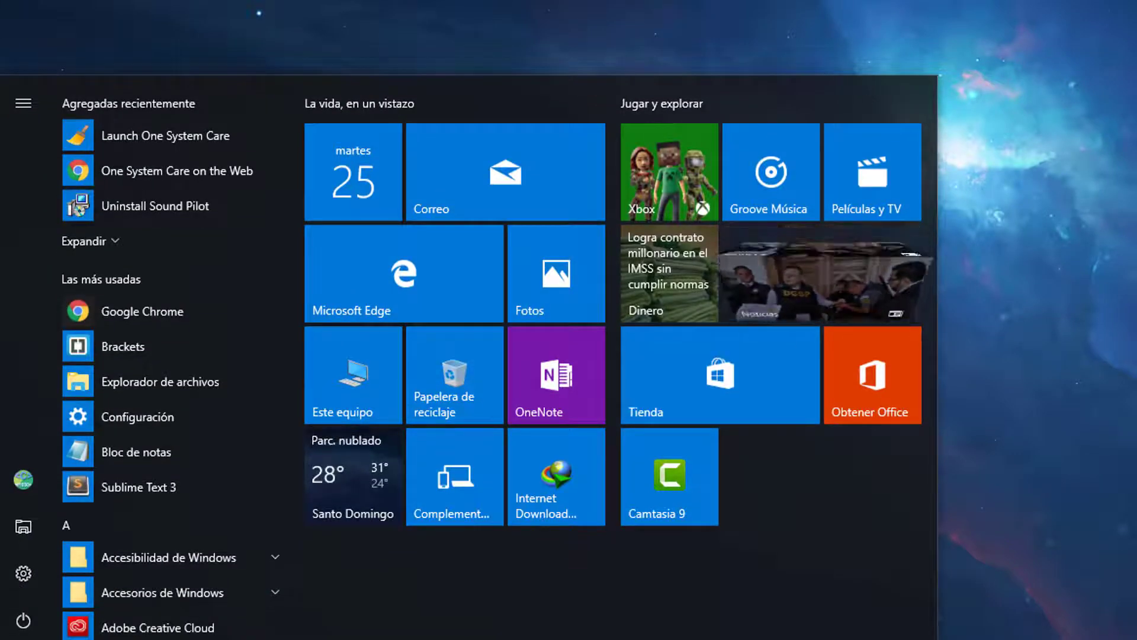
{"action": "type", "text": "brackets"}
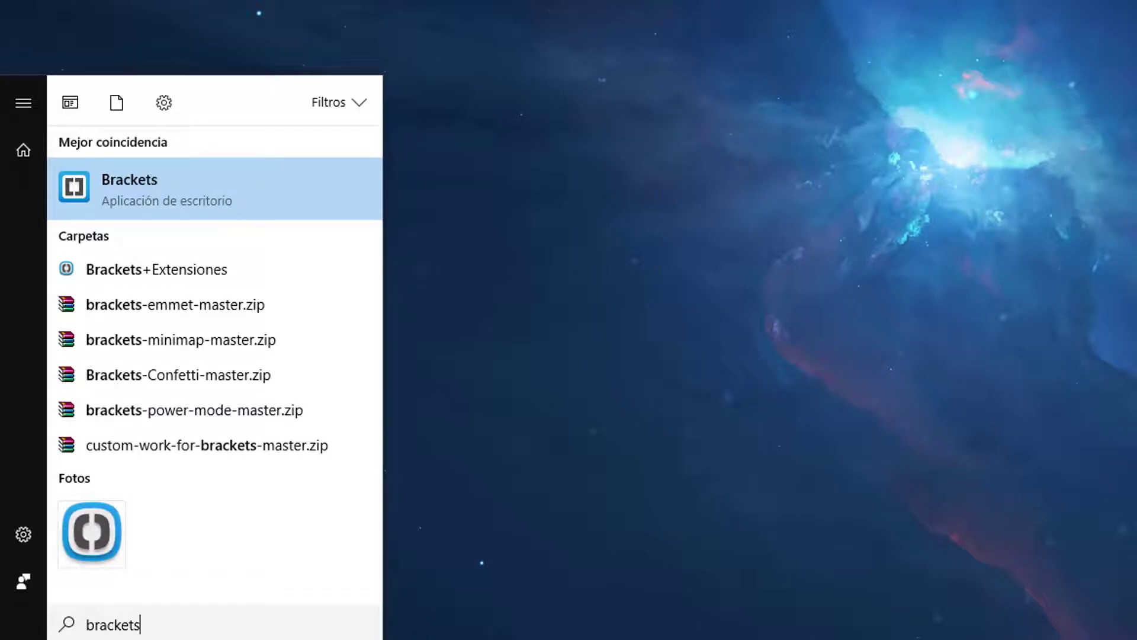
{"action": "right_click", "coordinate": [141, 189]}
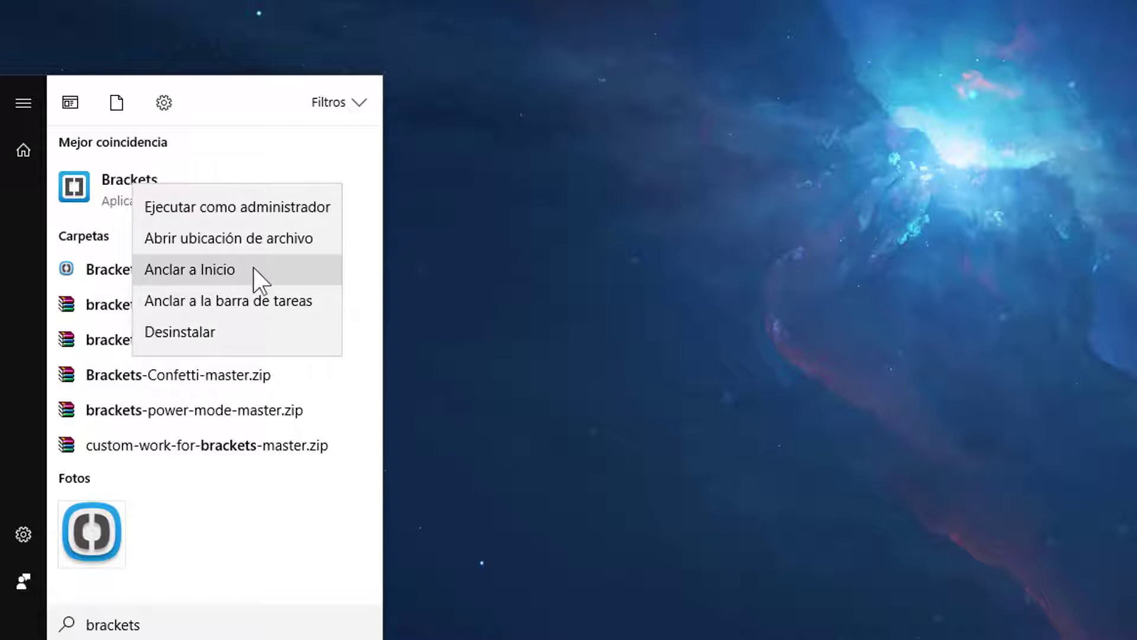
{"action": "left_click", "coordinate": [326, 254]}
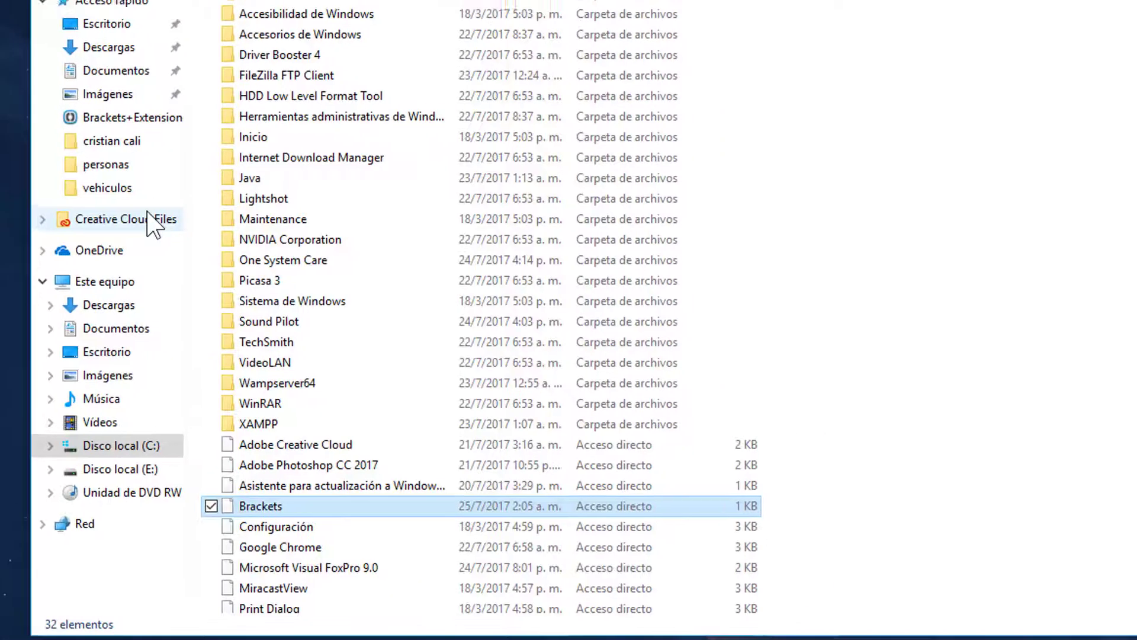
Step: Send the Brackets entry in the Programs folder to the desktop as a shortcut
{"action": "scroll", "coordinate": [821, 280], "scroll_direction": "down", "scroll_amount": 1}
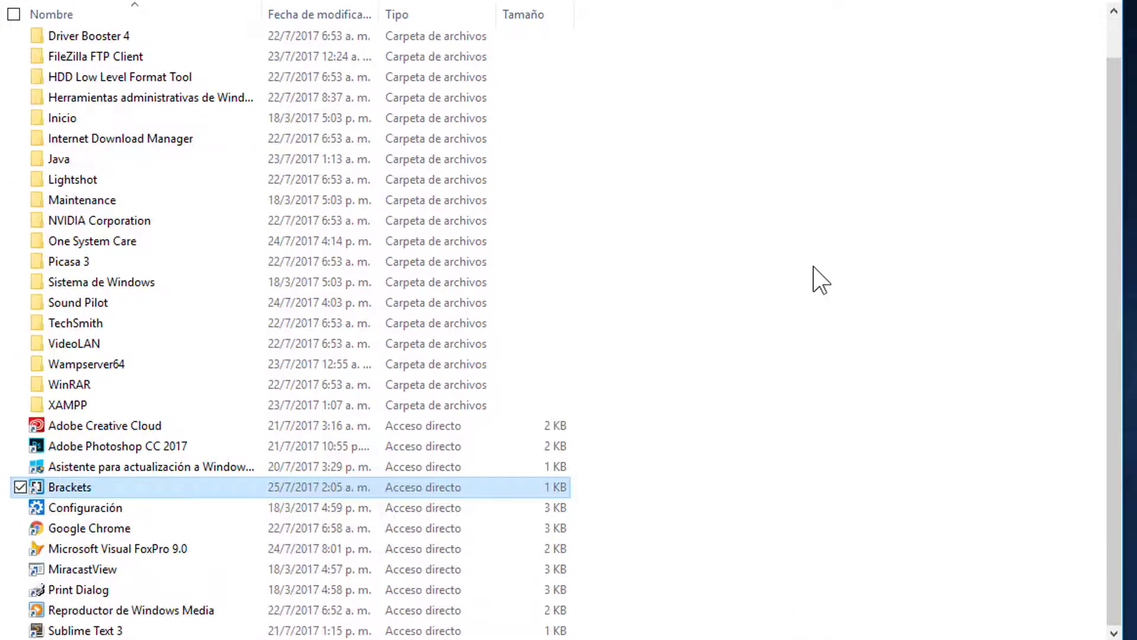
{"action": "scroll", "coordinate": [821, 279], "scroll_direction": "up", "scroll_amount": 1}
{"action": "scroll", "coordinate": [821, 280], "scroll_direction": "down", "scroll_amount": 1}
{"action": "scroll", "coordinate": [820, 279], "scroll_direction": "up", "scroll_amount": 1}
{"action": "scroll", "coordinate": [812, 279], "scroll_direction": "down", "scroll_amount": 1}
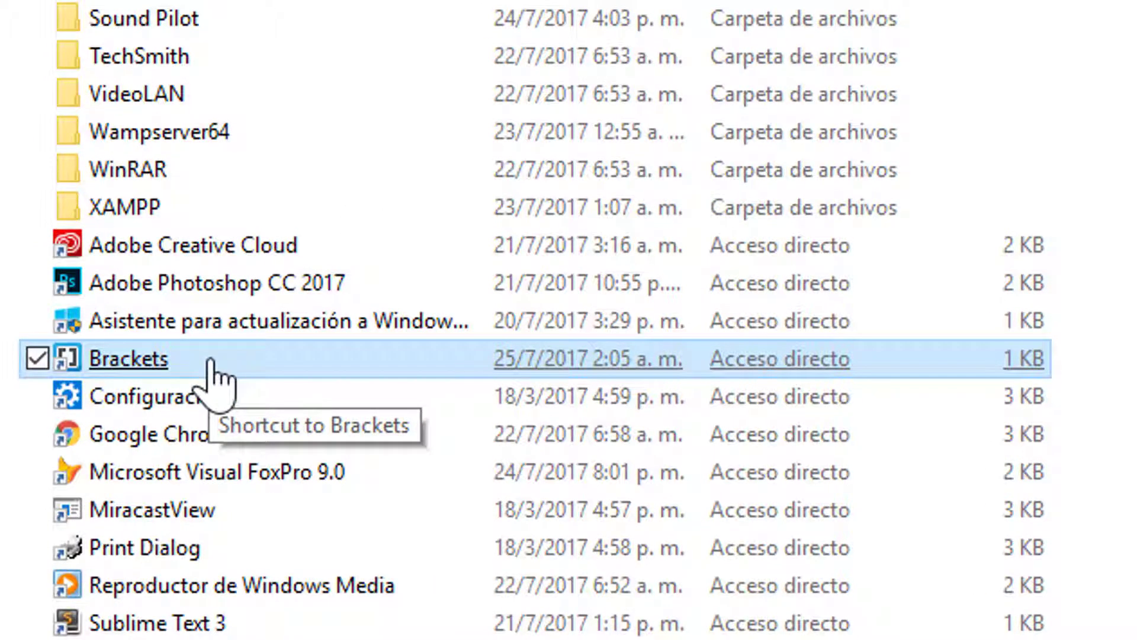
{"action": "right_click", "coordinate": [212, 374]}
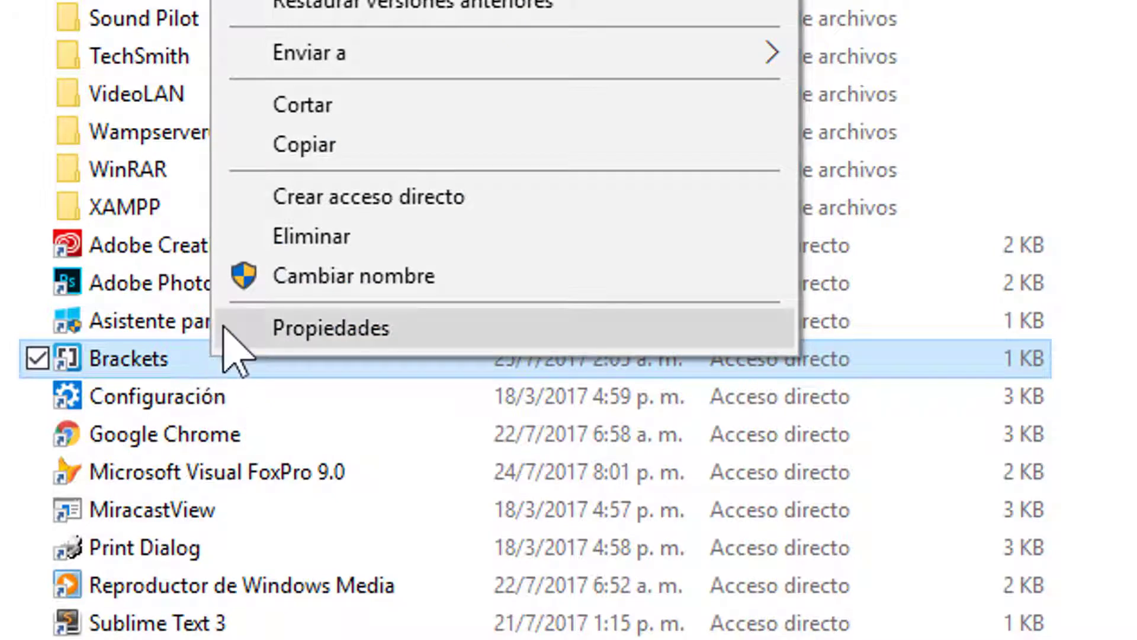
{"action": "mouse_move", "coordinate": [516, 56]}
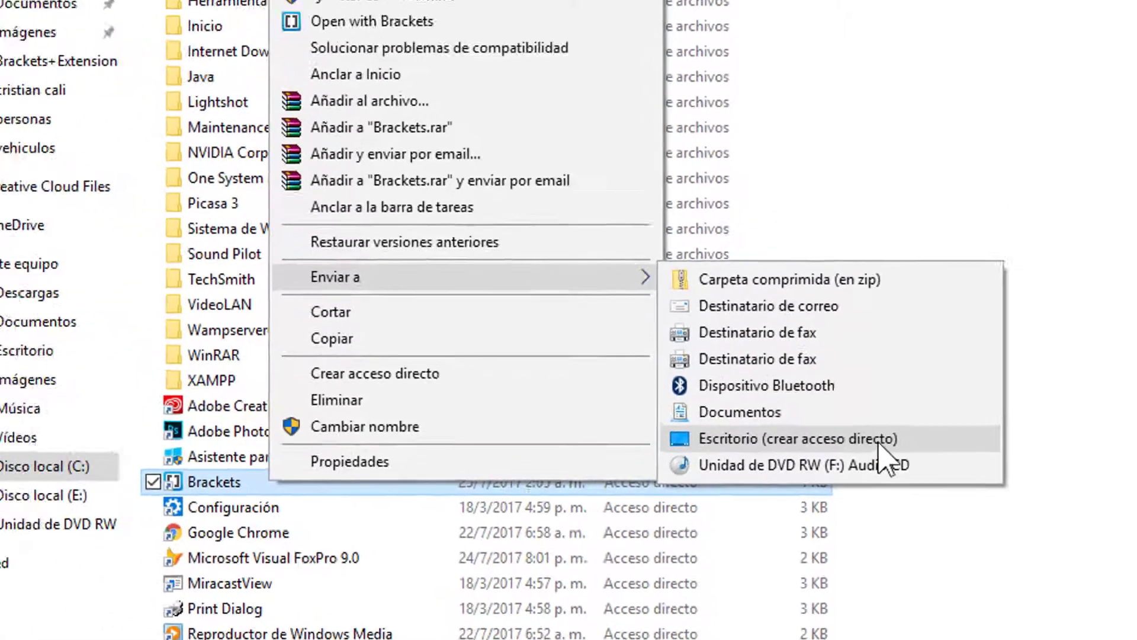
{"action": "left_click", "coordinate": [876, 369]}
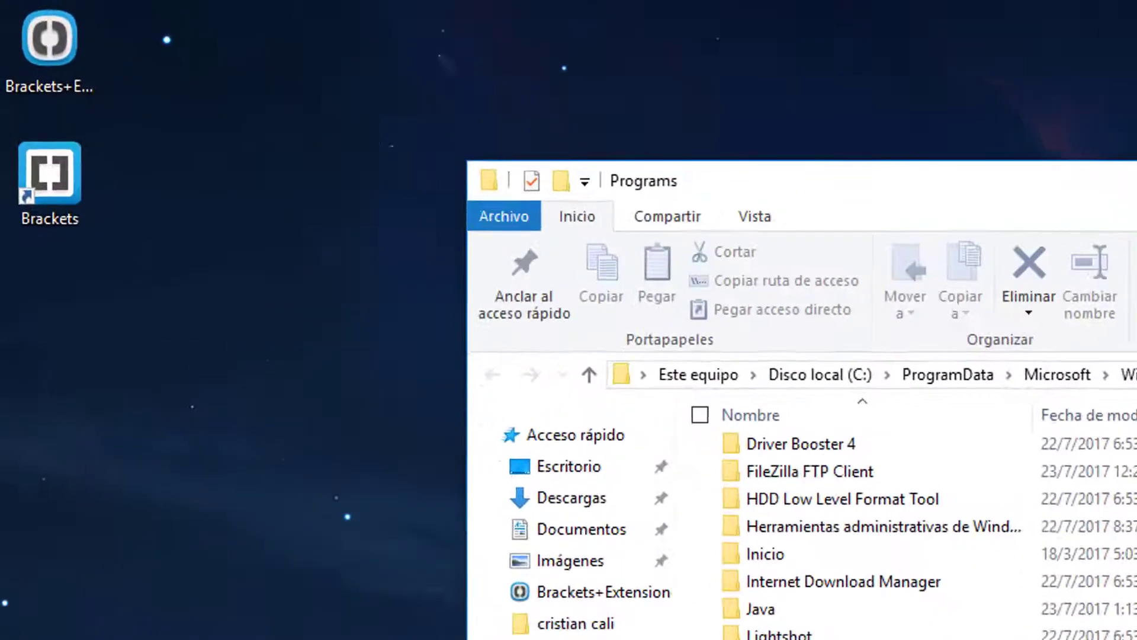
Step: Close the Programs folder window and refresh the desktop
{"action": "left_click", "coordinate": [57, 118]}
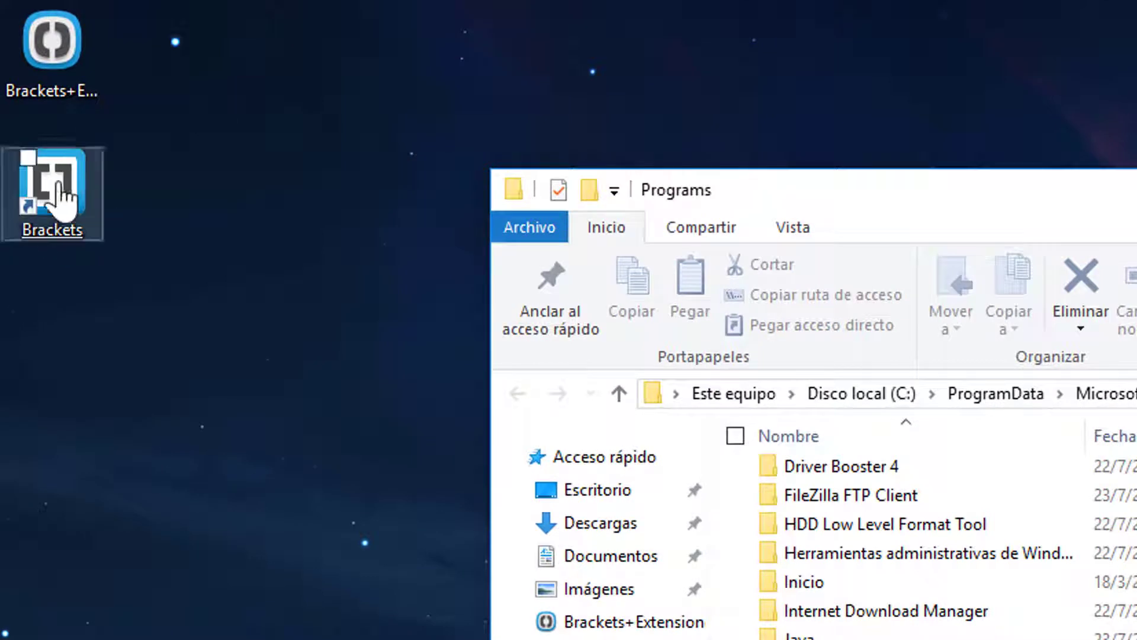
{"action": "left_click", "coordinate": [119, 265]}
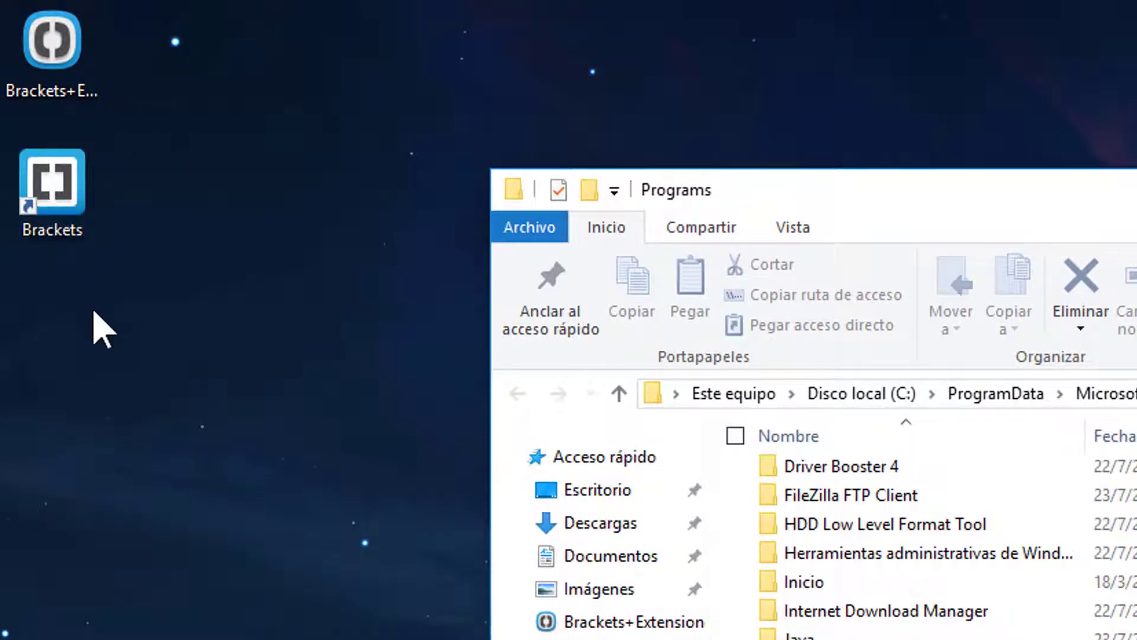
{"action": "key", "text": "alt+F4"}
{"action": "right_click", "coordinate": [412, 211]}
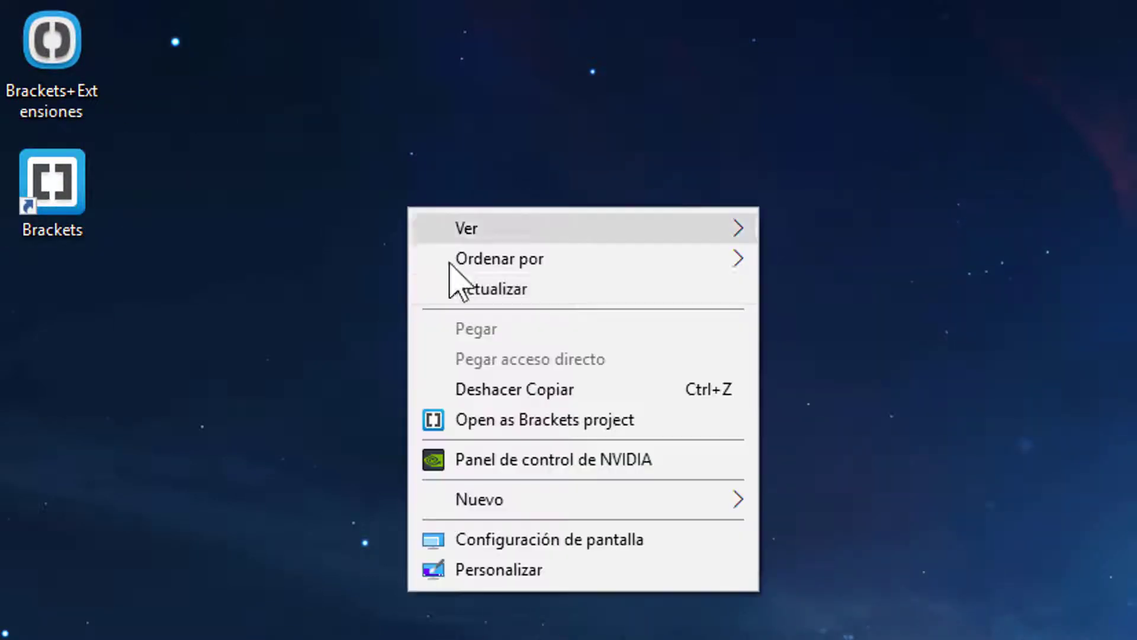
{"action": "left_click", "coordinate": [459, 287]}
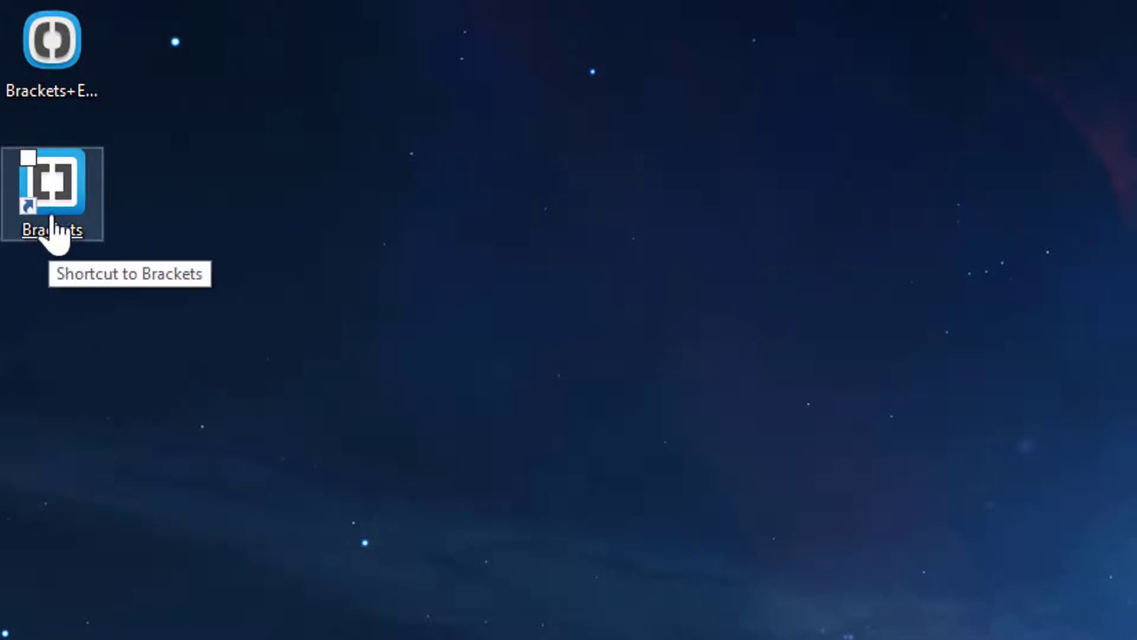
Step: Start Brackets from its desktop shortcut and launch the live preview of index.html in the browser
{"action": "left_click", "coordinate": [63, 189]}
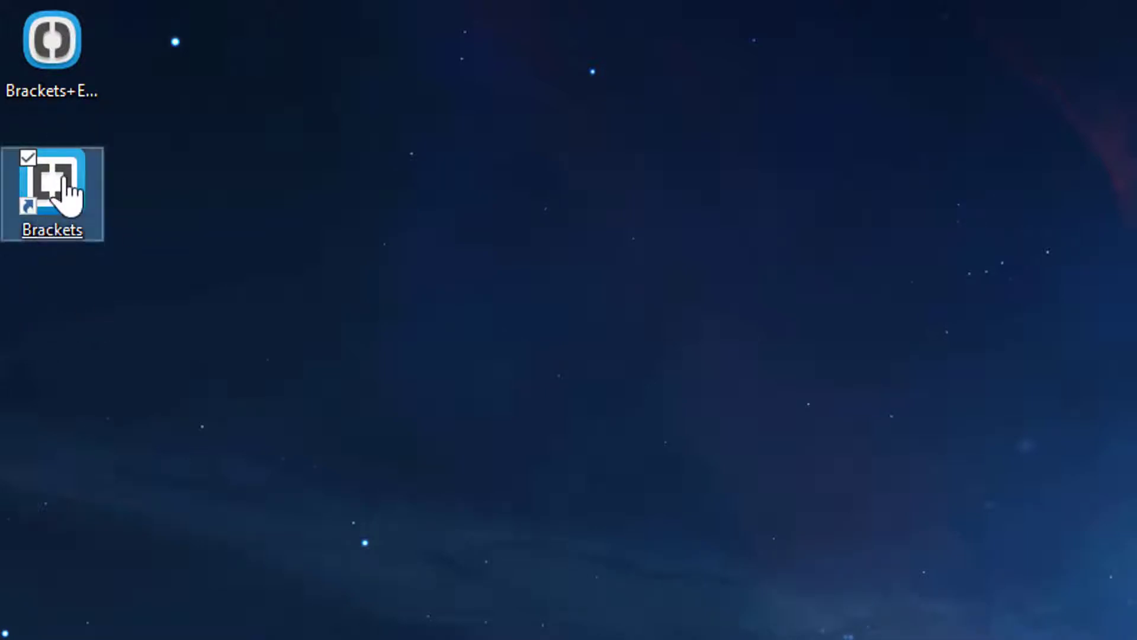
{"action": "double_click", "coordinate": [64, 185]}
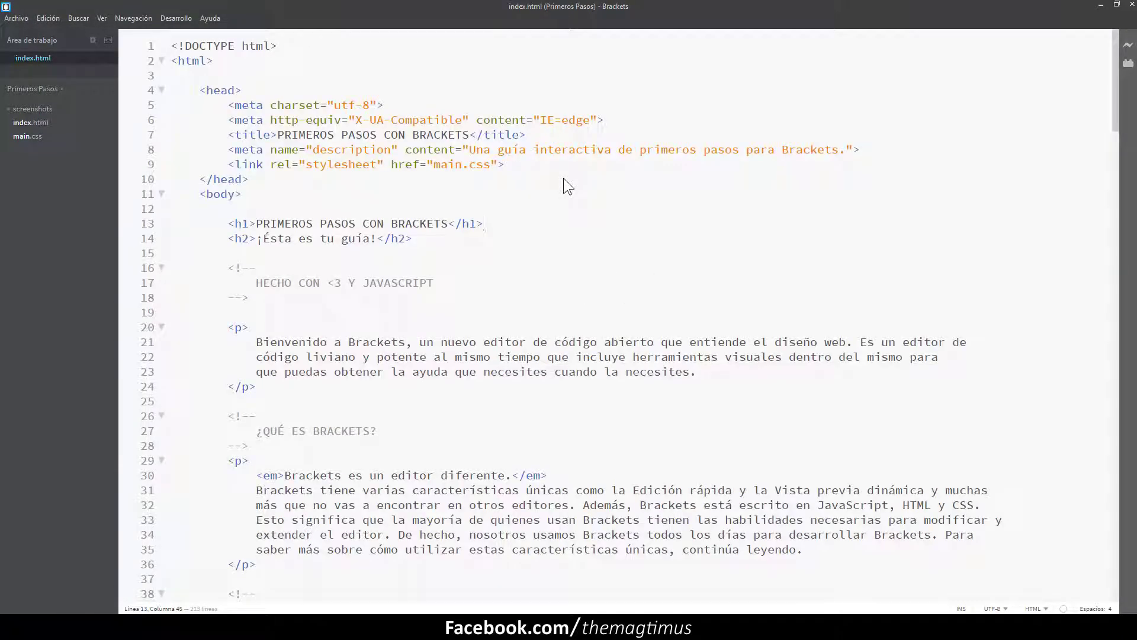
{"action": "left_click", "coordinate": [534, 162]}
{"action": "left_click", "coordinate": [509, 225]}
{"action": "left_click", "coordinate": [888, 149]}
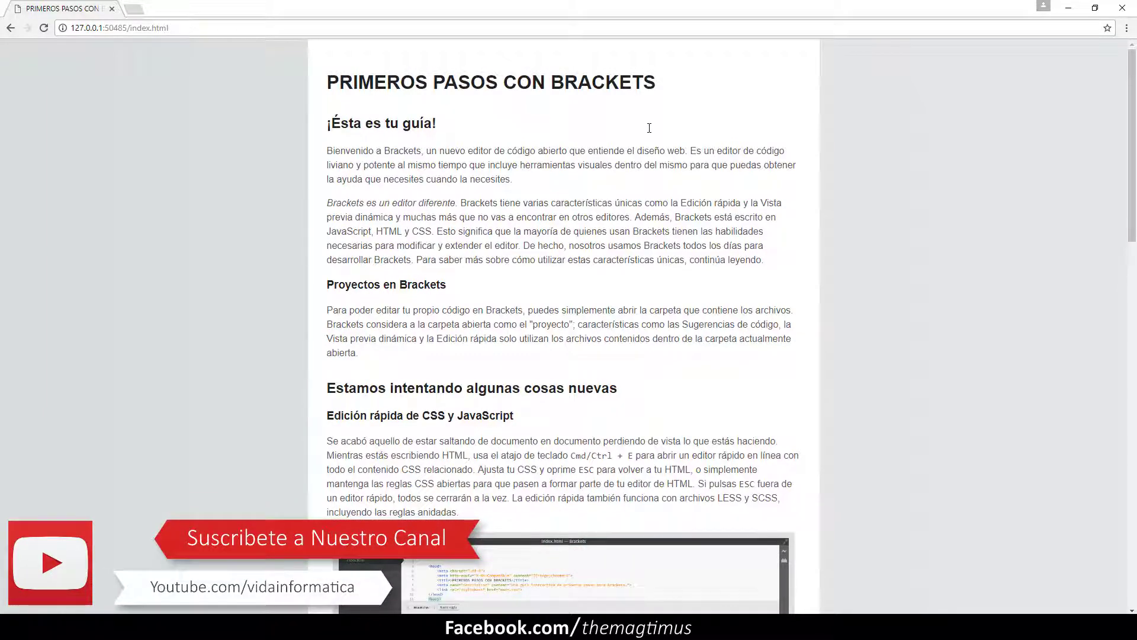
Step: Arrange the live preview browser and Brackets side by side, giving the editor slightly more than half the screen width
{"action": "left_click_drag", "start_coordinate": [830, 7], "coordinate": [2, 109]}
{"action": "left_click", "coordinate": [729, 226]}
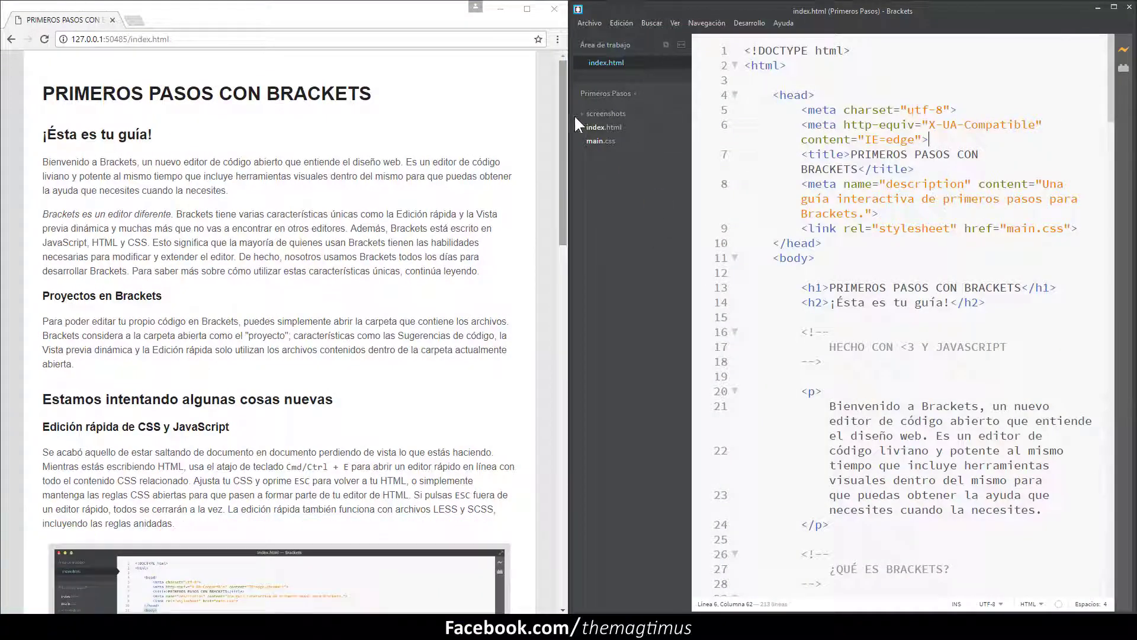
{"action": "left_click_drag", "start_coordinate": [570, 123], "coordinate": [527, 124]}
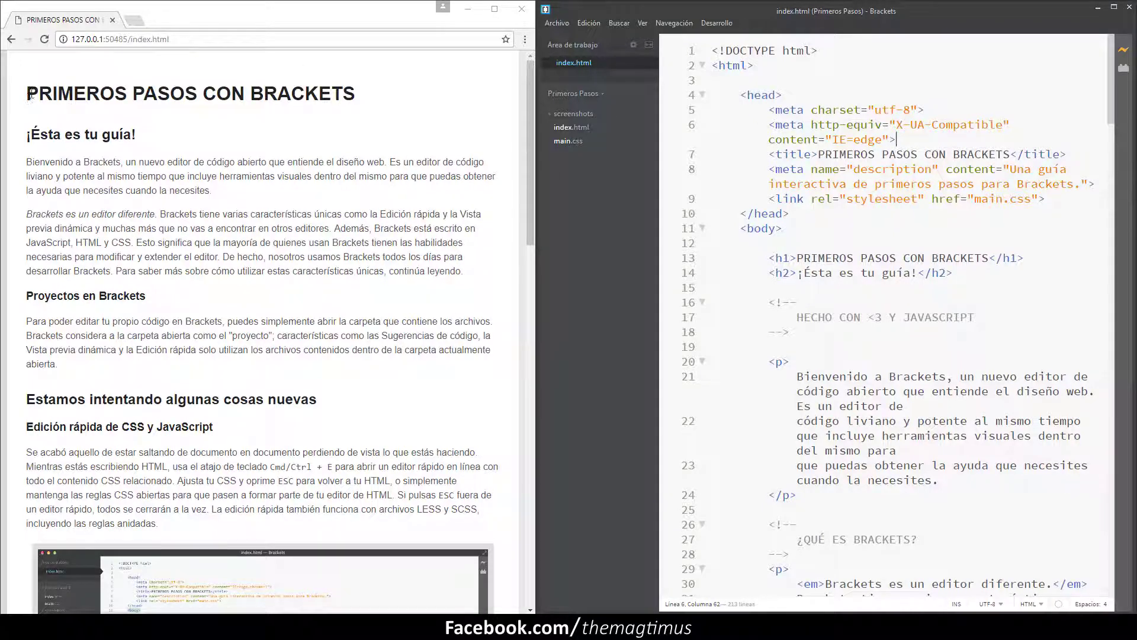
Step: Locate the h1 heading from the live preview and replace "CON BRACKETS" in its code on line 13 with "Magtimus"
{"action": "left_click_drag", "start_coordinate": [27, 93], "coordinate": [402, 94]}
{"action": "left_click", "coordinate": [401, 93]}
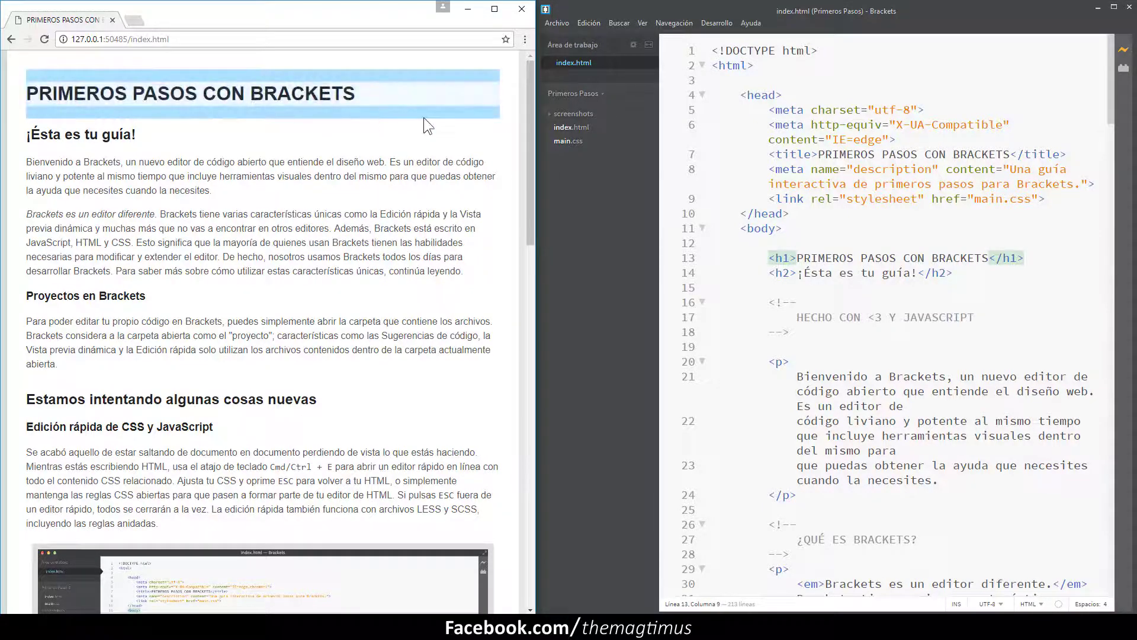
{"action": "left_click", "coordinate": [989, 258]}
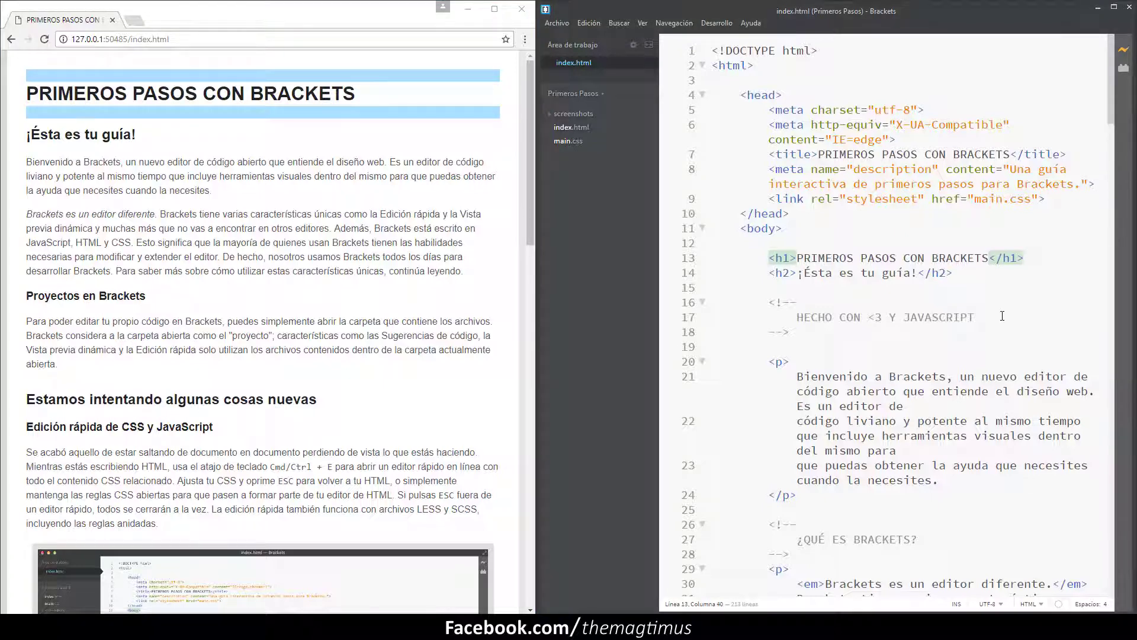
{"action": "key", "text": "BackSpace"}
{"action": "key", "text": "BackSpace"}
{"action": "key", "text": "BackSpace"}
{"action": "key", "text": "BackSpace"}
{"action": "key", "text": "BackSpace"}
{"action": "key", "text": "BackSpace"}
{"action": "key", "text": "BackSpace"}
{"action": "key", "text": "BackSpace"}
{"action": "key", "text": "BackSpace"}
{"action": "key", "text": "BackSpace"}
{"action": "key", "text": "BackSpace"}
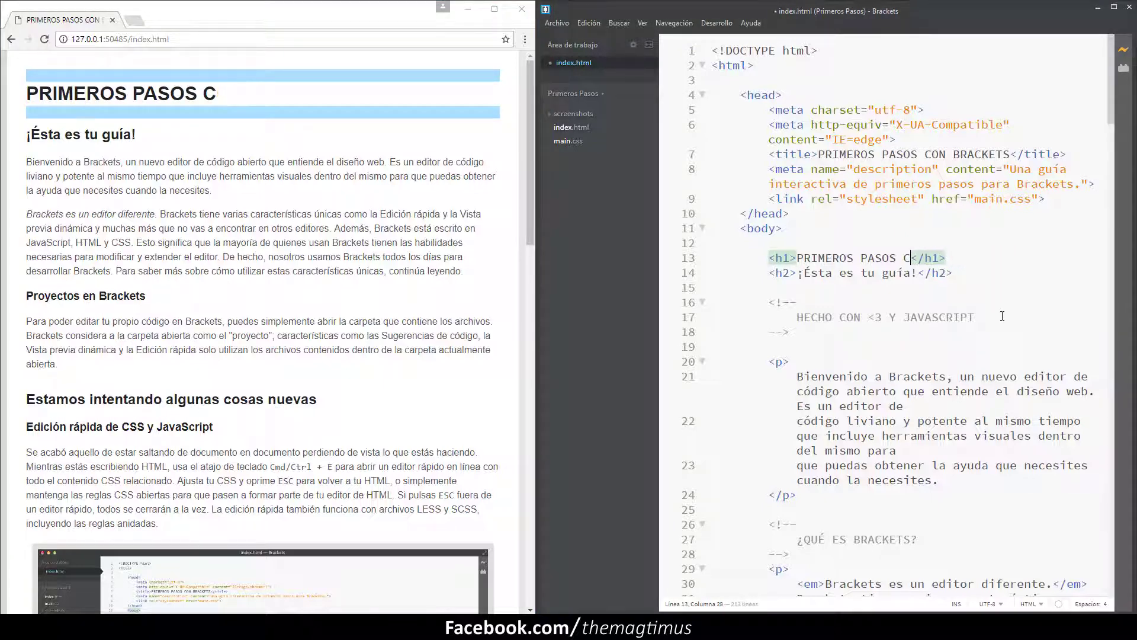
{"action": "key", "text": "BackSpace"}
{"action": "type", "text": "Magtimuys"}
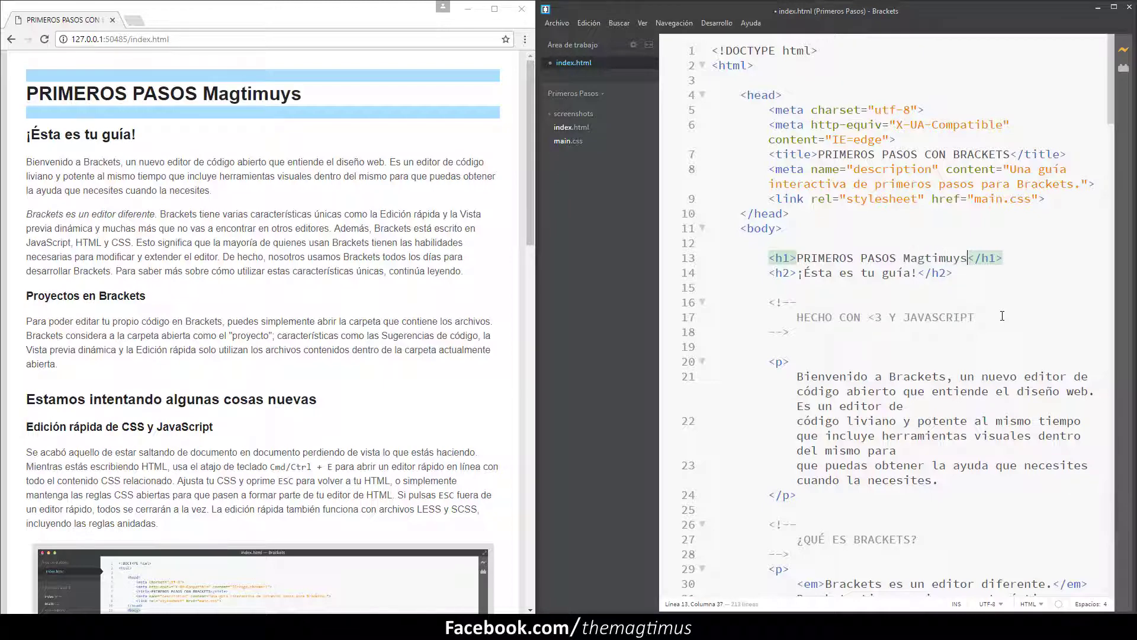
{"action": "key", "text": "BackSpace"}
{"action": "key", "text": "BackSpace"}
{"action": "type", "text": "s"}
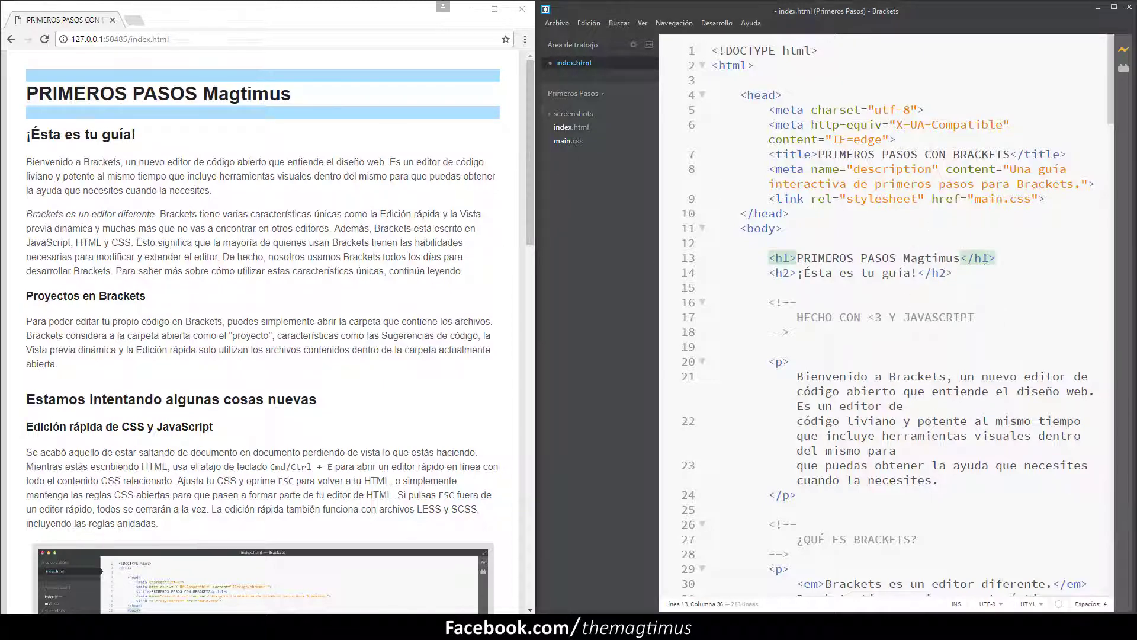
Step: Rewrite "Magtimus" in the h1 heading on line 13 in capitals as "MAGTIMUS"
{"action": "left_click_drag", "start_coordinate": [960, 259], "coordinate": [912, 261]}
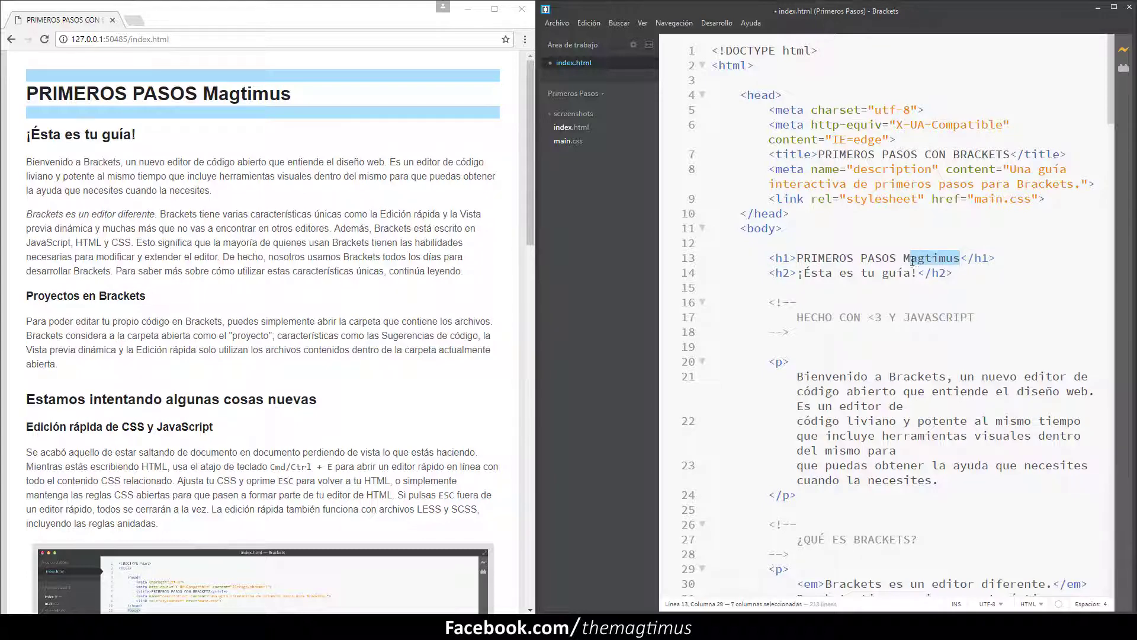
{"action": "type", "text": "Agtu"}
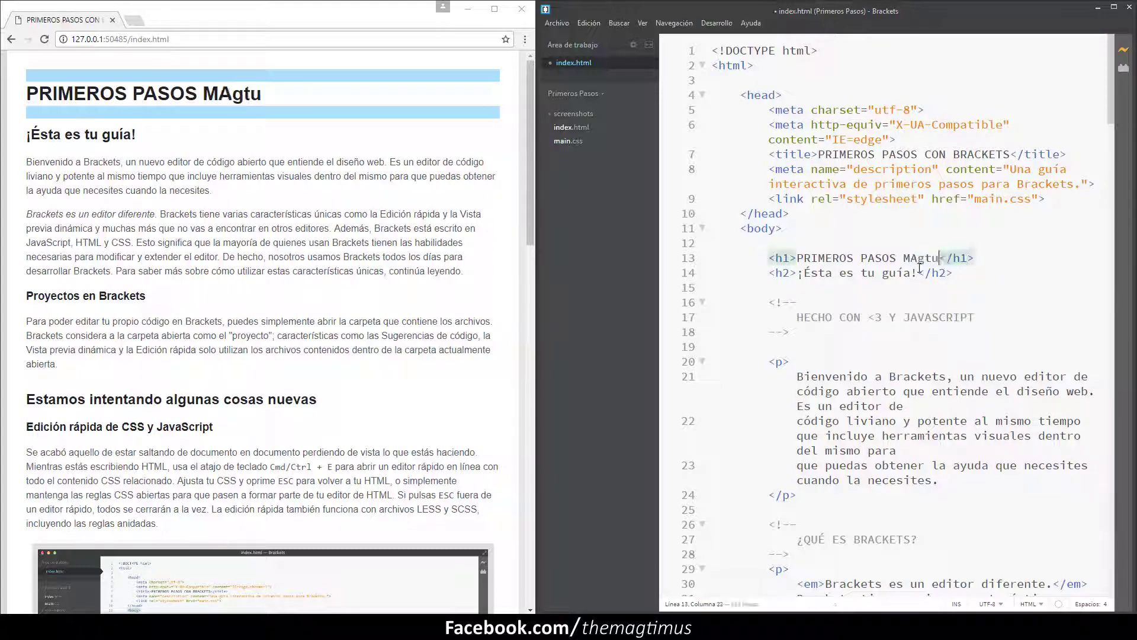
{"action": "key", "text": "BackSpace"}
{"action": "key", "text": "BackSpace"}
{"action": "key", "text": "BackSpace"}
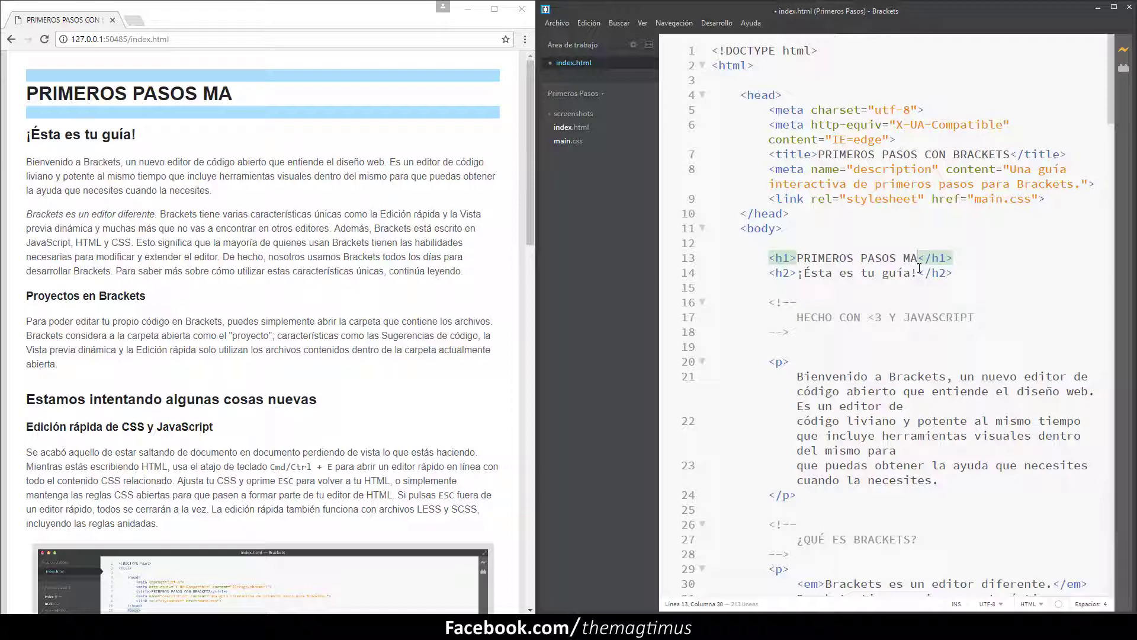
{"action": "type", "text": "GTIMUS"}
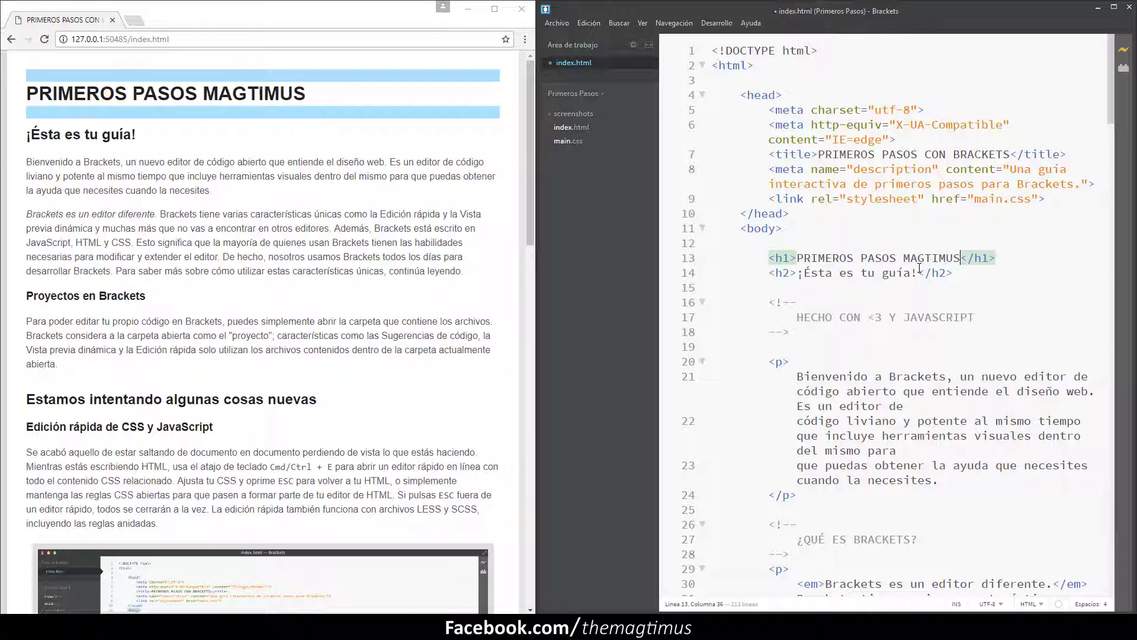
Step: Try to save index.html with the edited heading
{"action": "key", "text": "ctrl+s"}
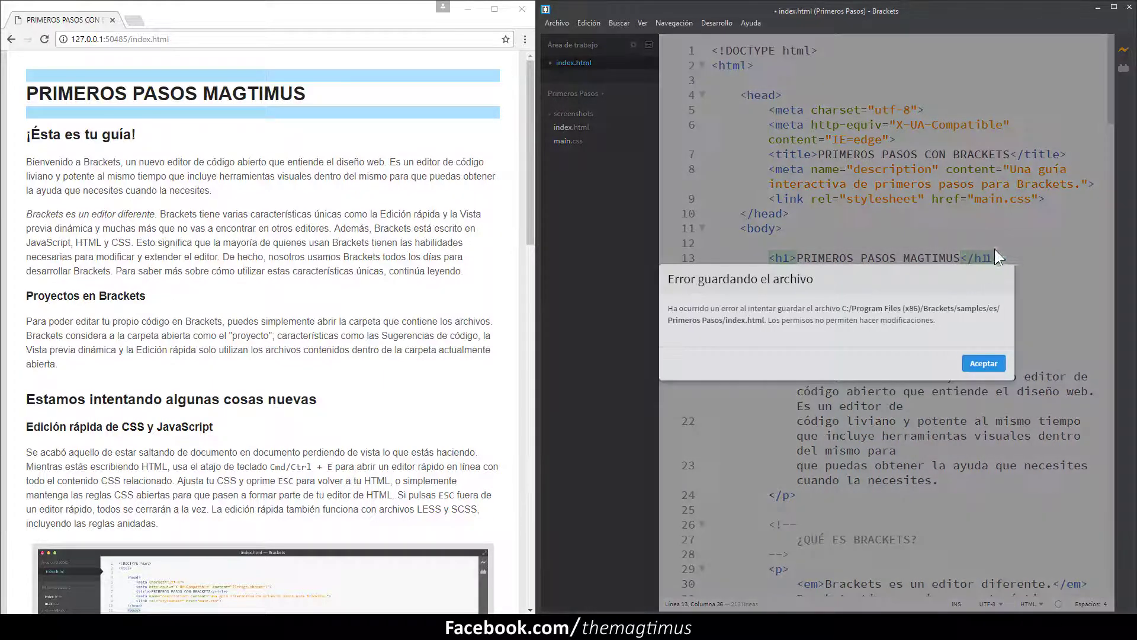
{"action": "left_click", "coordinate": [983, 363]}
{"action": "key", "text": "End"}
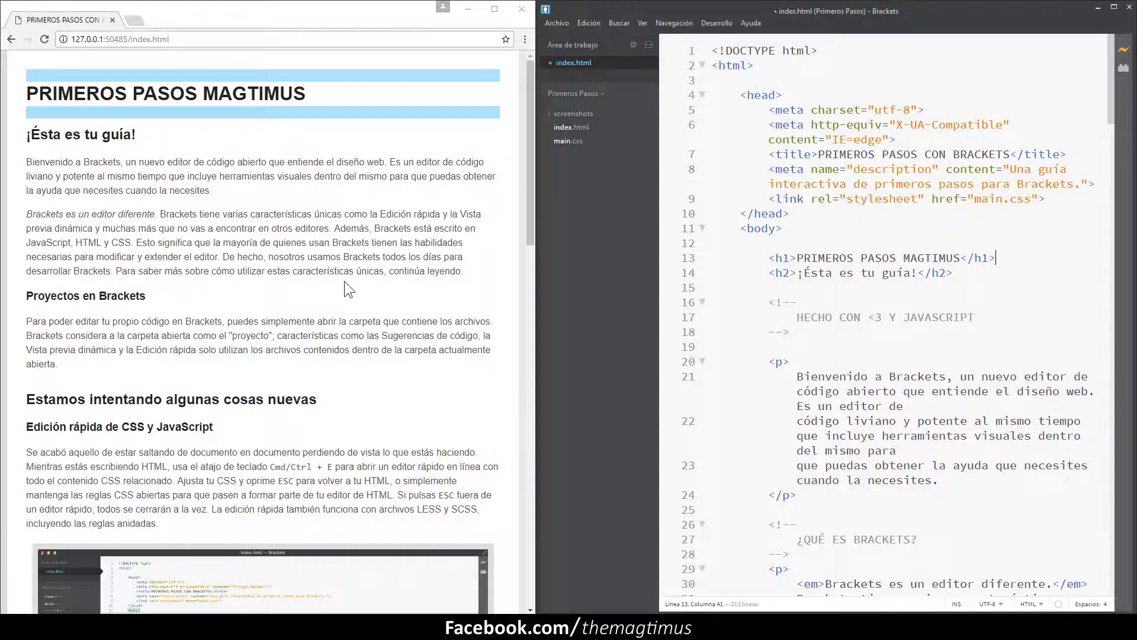
Step: Locate the code of the "Edición rápida de CSS y JavaScript" heading from the live preview and highlight the paragraph that follows it
{"action": "scroll", "coordinate": [343, 280], "scroll_direction": "down", "scroll_amount": 6}
{"action": "scroll", "coordinate": [343, 281], "scroll_direction": "up", "scroll_amount": 1}
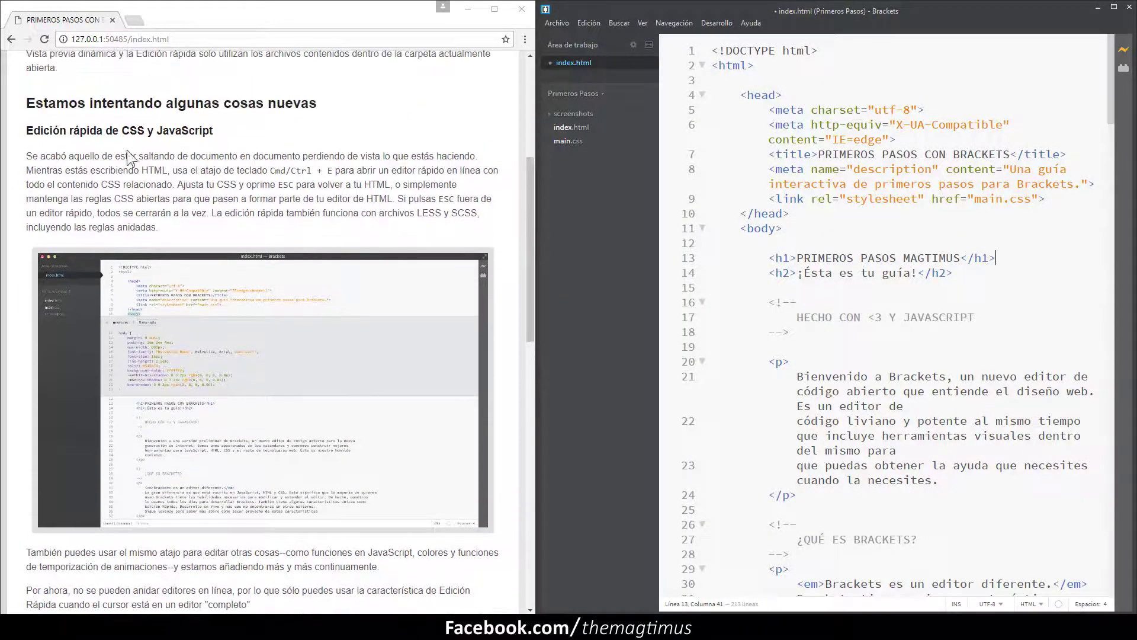
{"action": "left_click", "coordinate": [94, 132]}
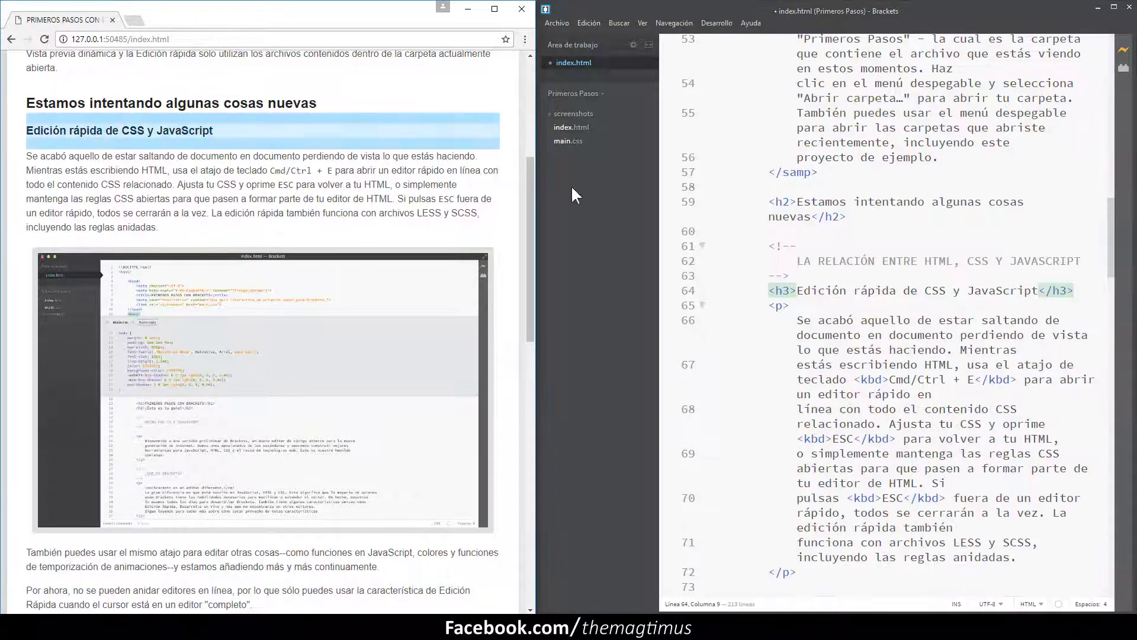
{"action": "left_click", "coordinate": [790, 290]}
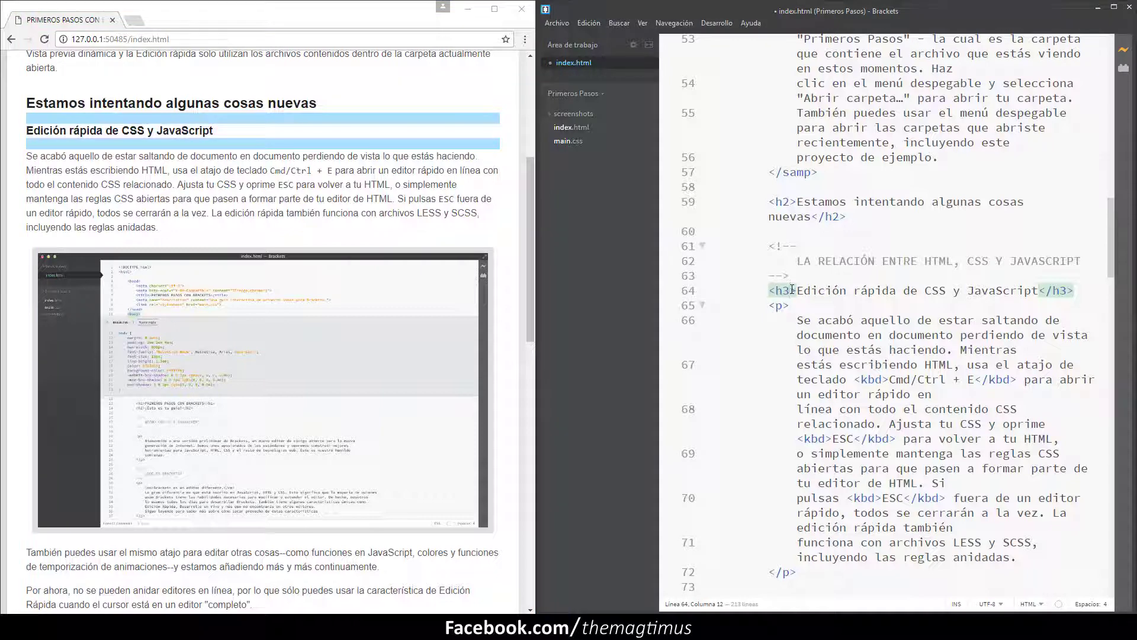
{"action": "left_click_drag", "start_coordinate": [771, 291], "coordinate": [1075, 290]}
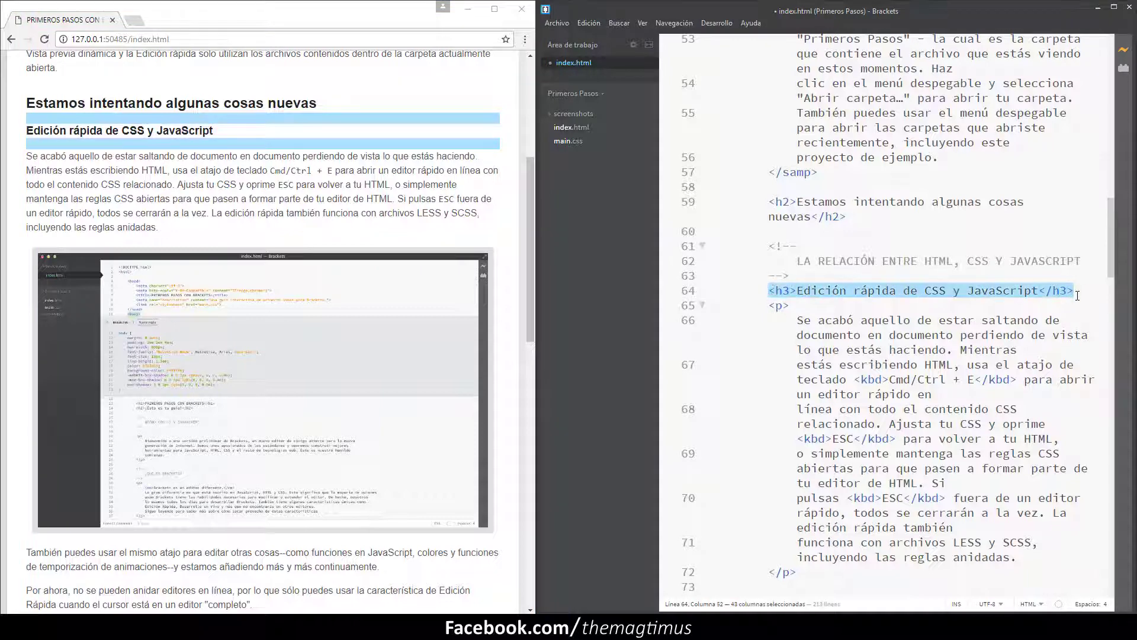
{"action": "left_click", "coordinate": [1075, 290]}
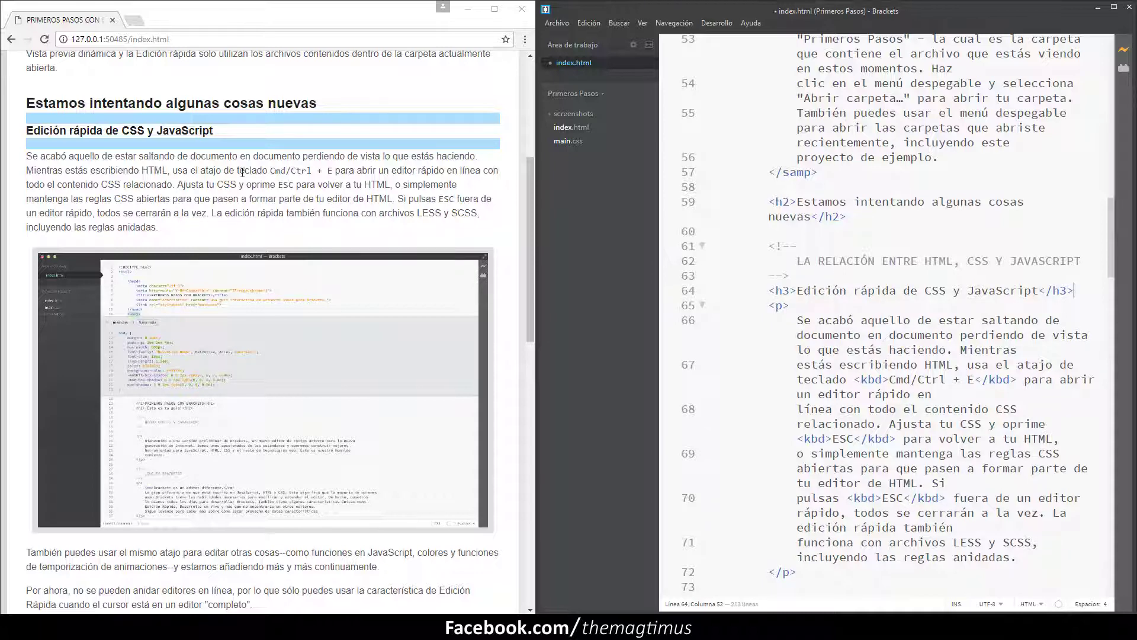
{"action": "left_click", "coordinate": [787, 308]}
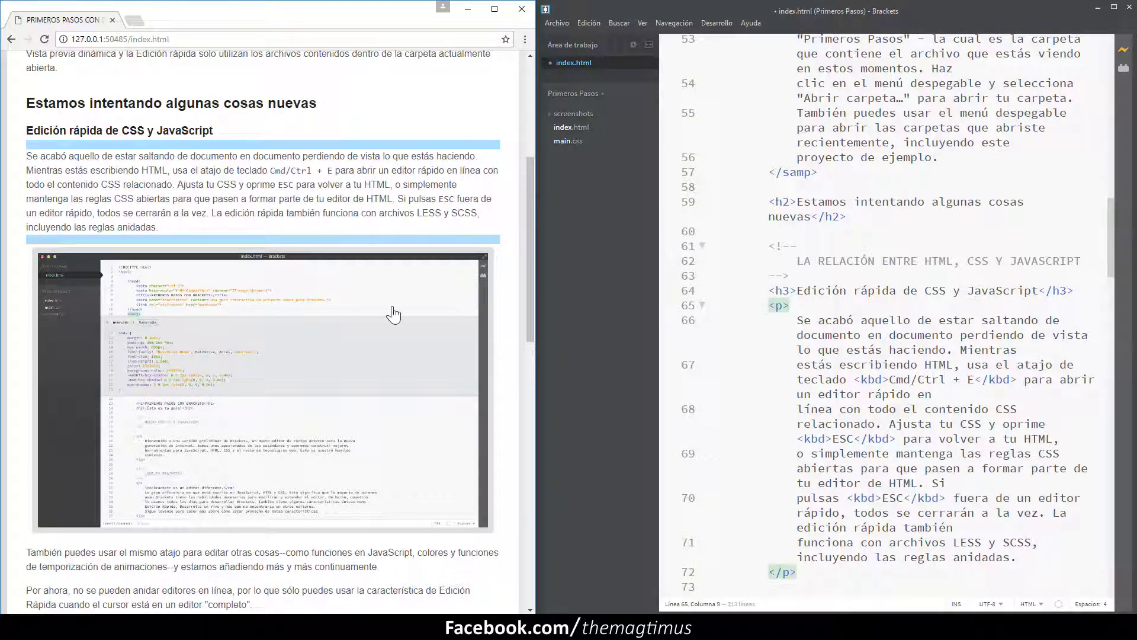
Step: Open the quick-edit.png screenshot from the live preview, examine its img tag in the code, and return to the sample page
{"action": "scroll", "coordinate": [403, 303], "scroll_direction": "down", "scroll_amount": 6}
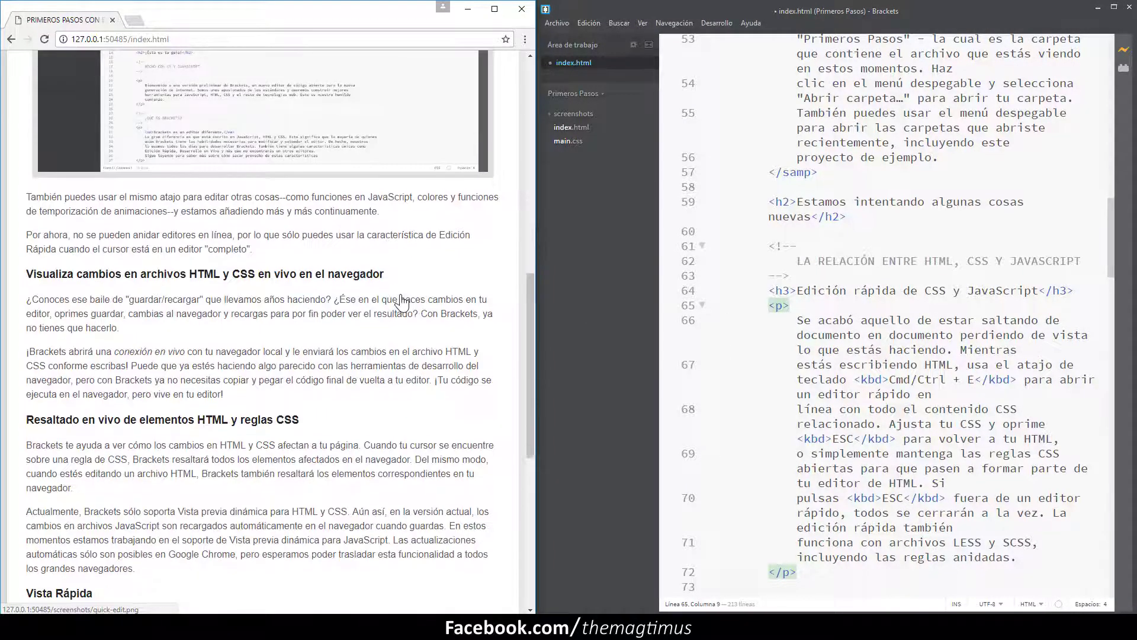
{"action": "left_click", "coordinate": [368, 168]}
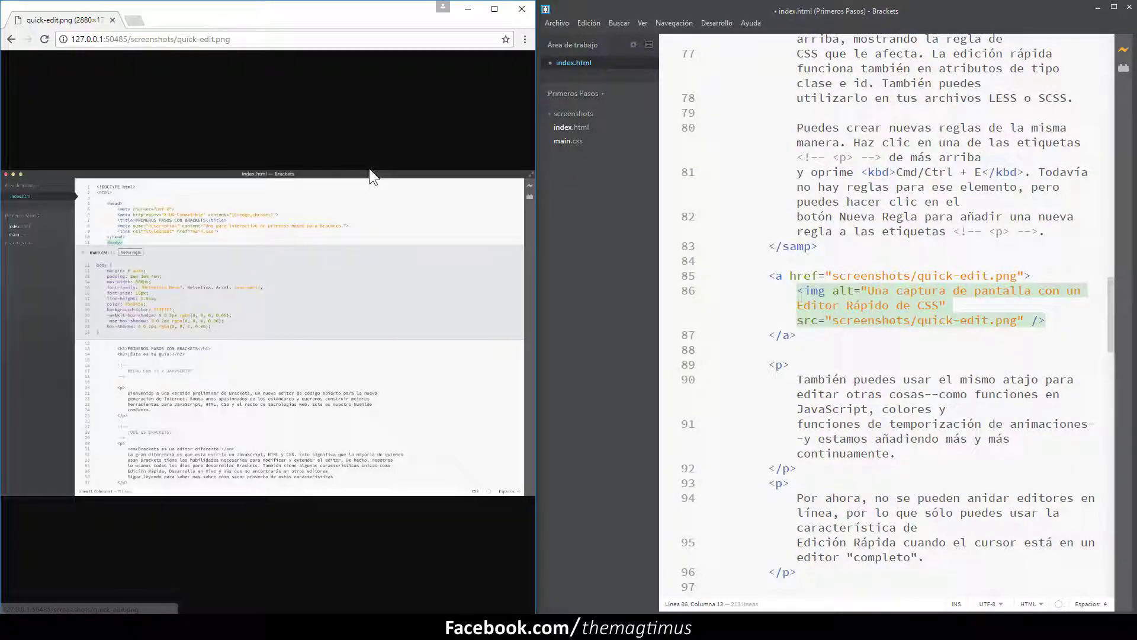
{"action": "left_click", "coordinate": [818, 290]}
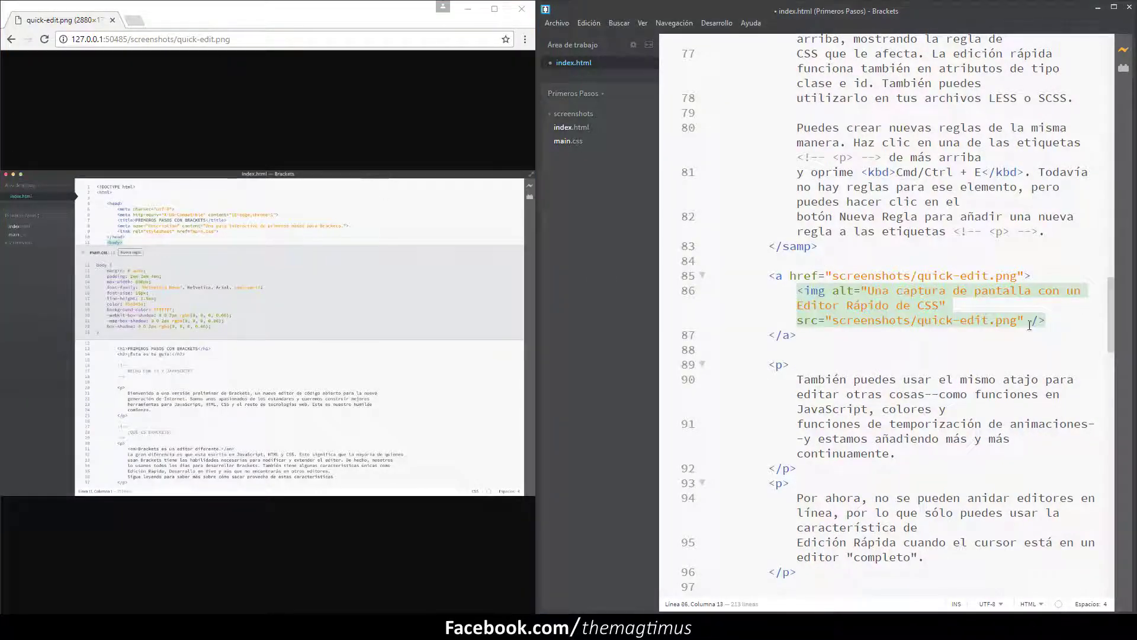
{"action": "left_click", "coordinate": [342, 109]}
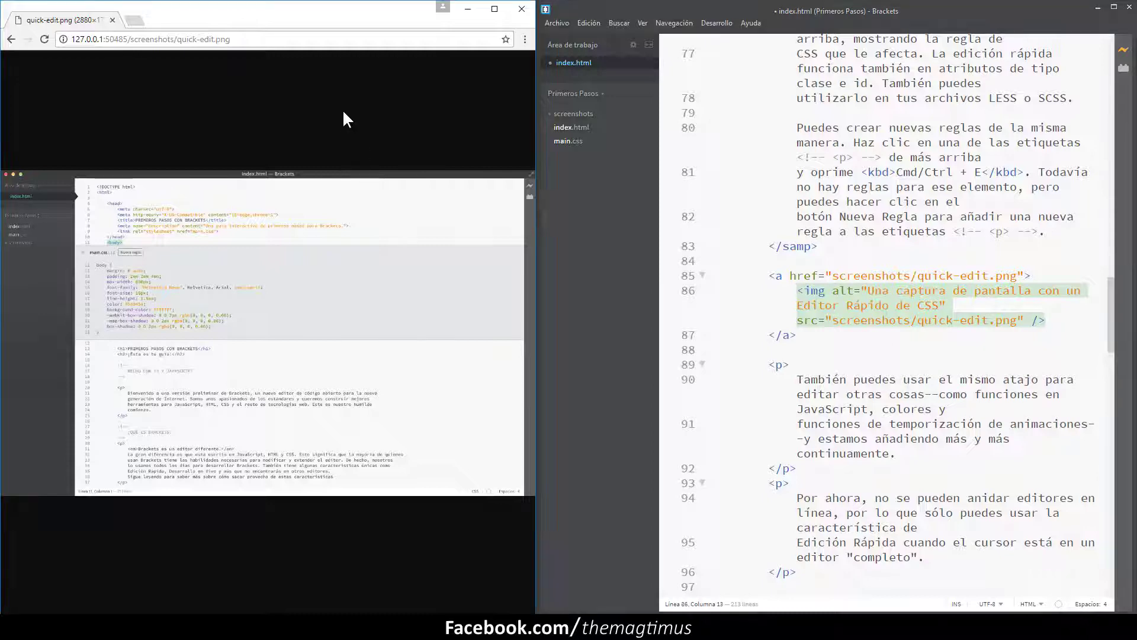
{"action": "left_click", "coordinate": [347, 213]}
{"action": "left_click", "coordinate": [347, 212]}
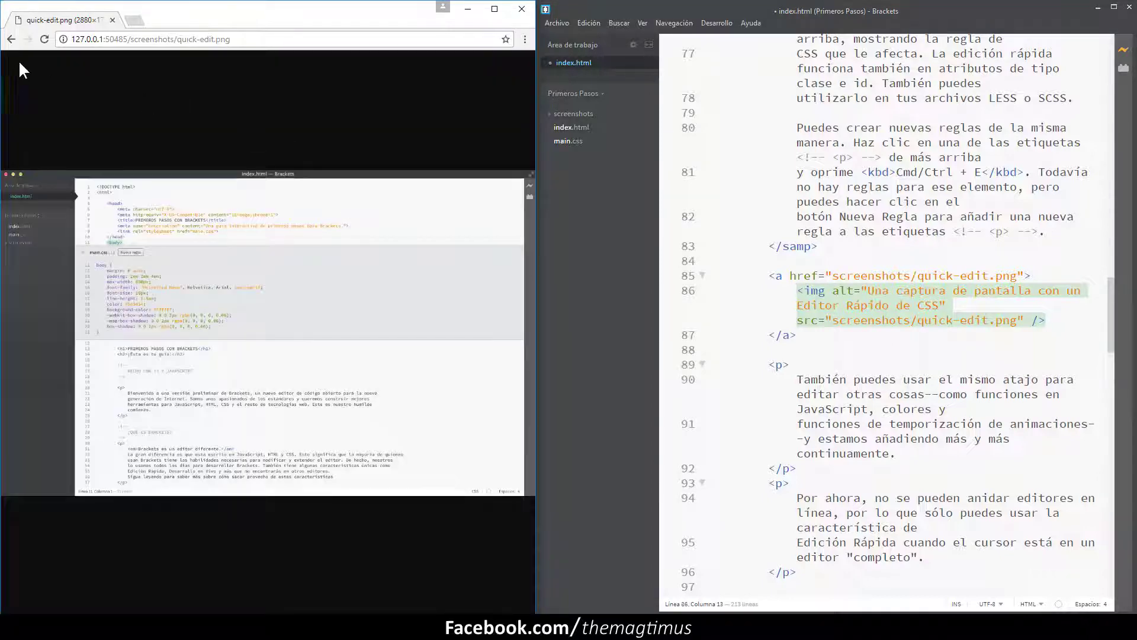
{"action": "left_click", "coordinate": [10, 39]}
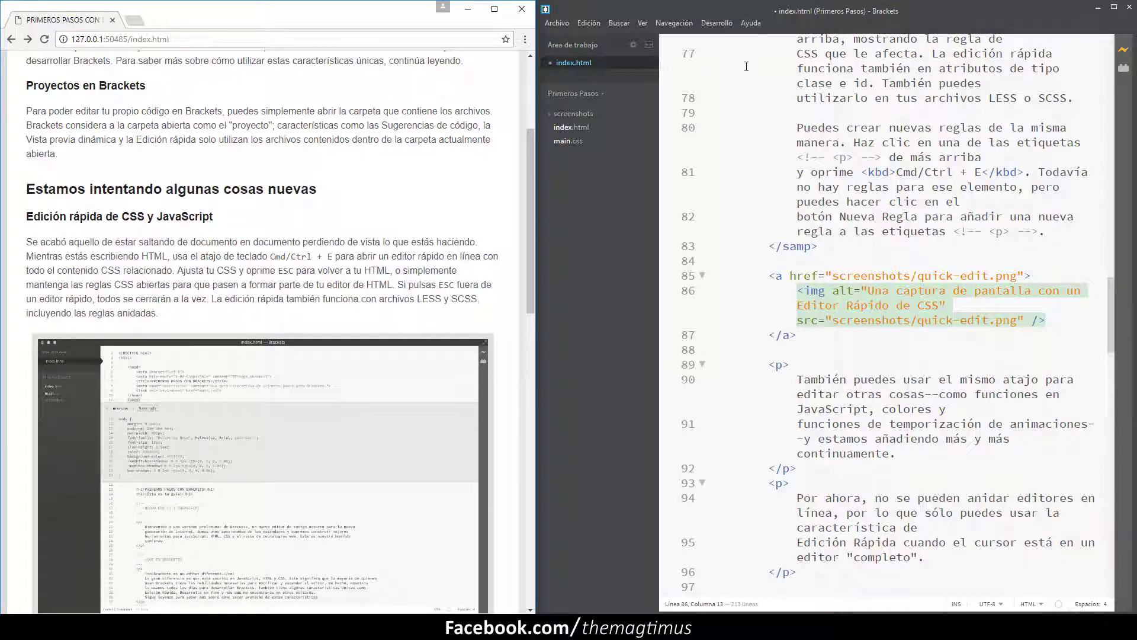
Step: Minimize the live preview browser, maximize Brackets, and return to the beginning of index.html
{"action": "left_click", "coordinate": [469, 10]}
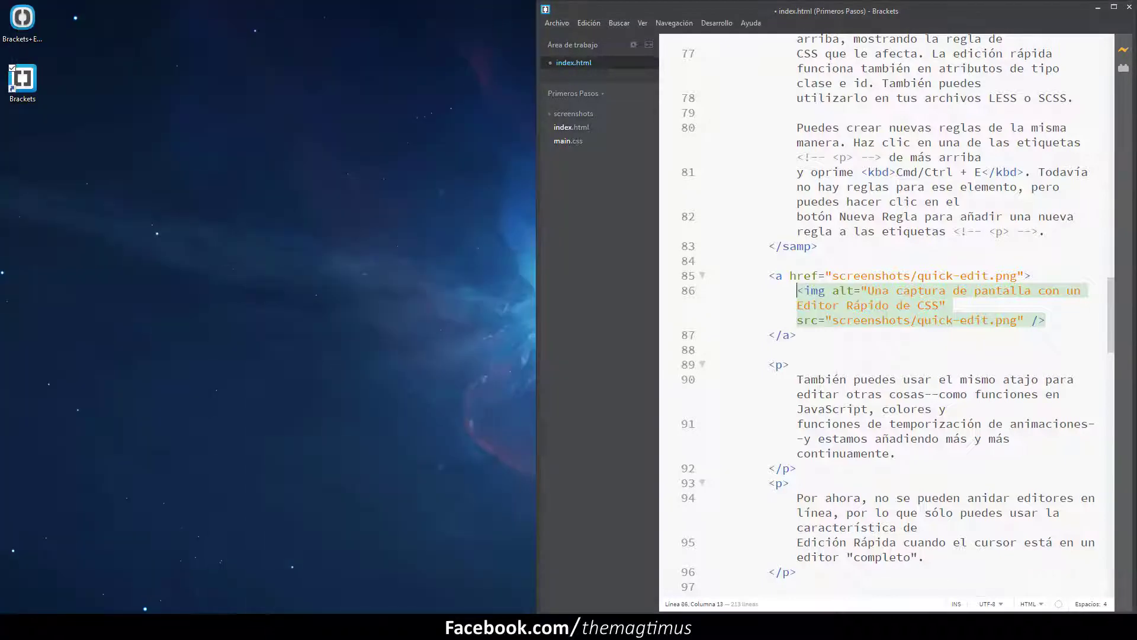
{"action": "left_click", "coordinate": [1114, 7]}
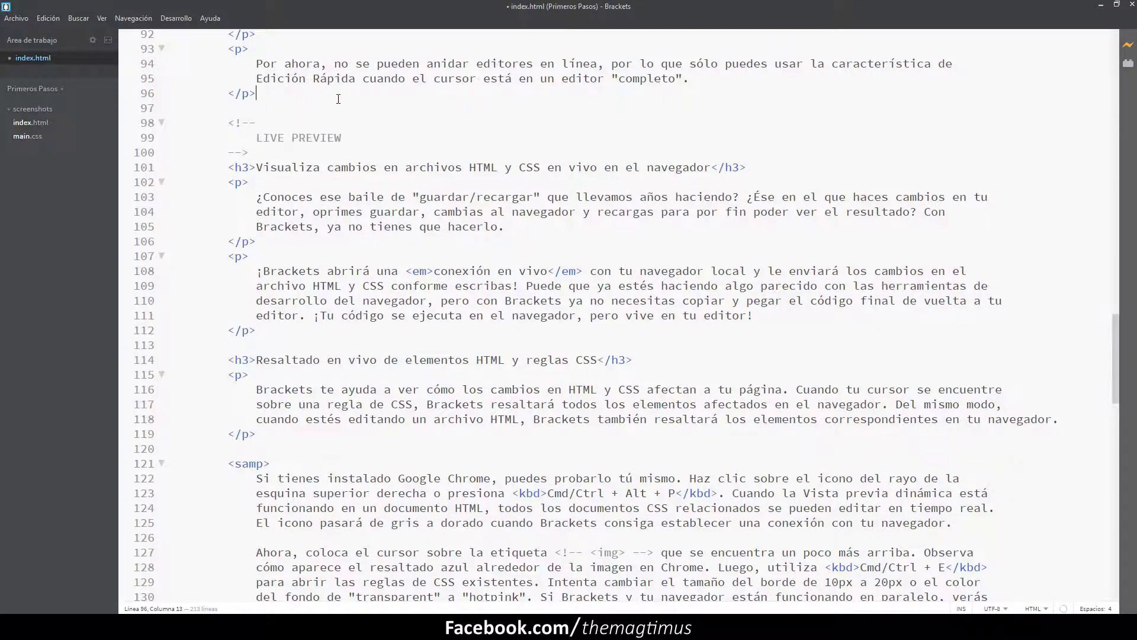
{"action": "scroll", "coordinate": [338, 99], "scroll_direction": "up", "scroll_amount": 20}
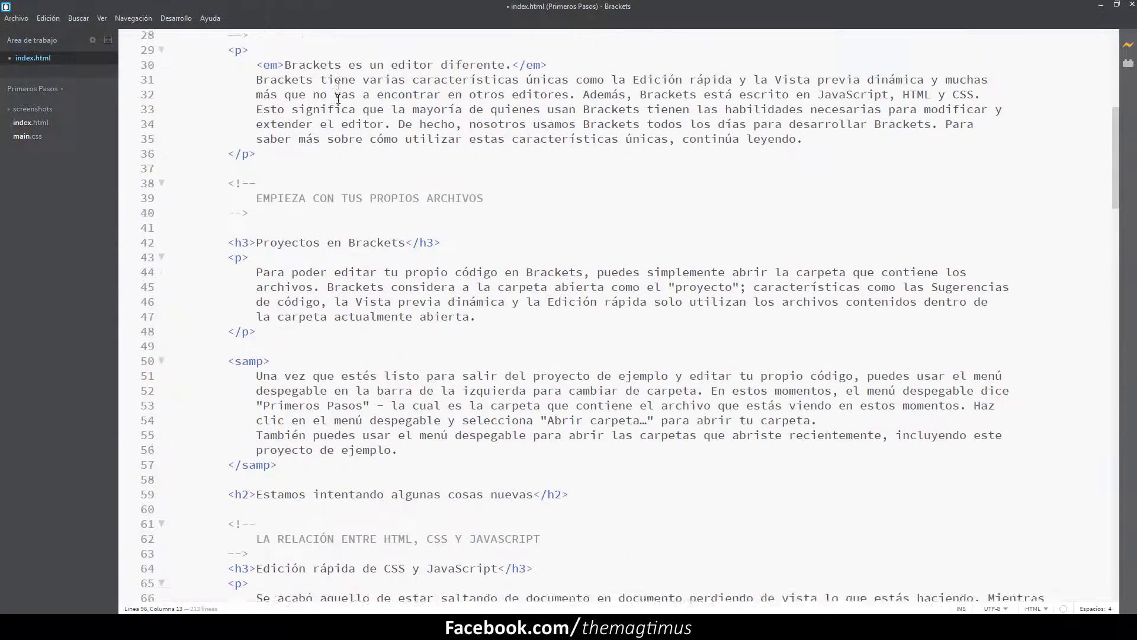
{"action": "scroll", "coordinate": [338, 99], "scroll_direction": "up", "scroll_amount": 1}
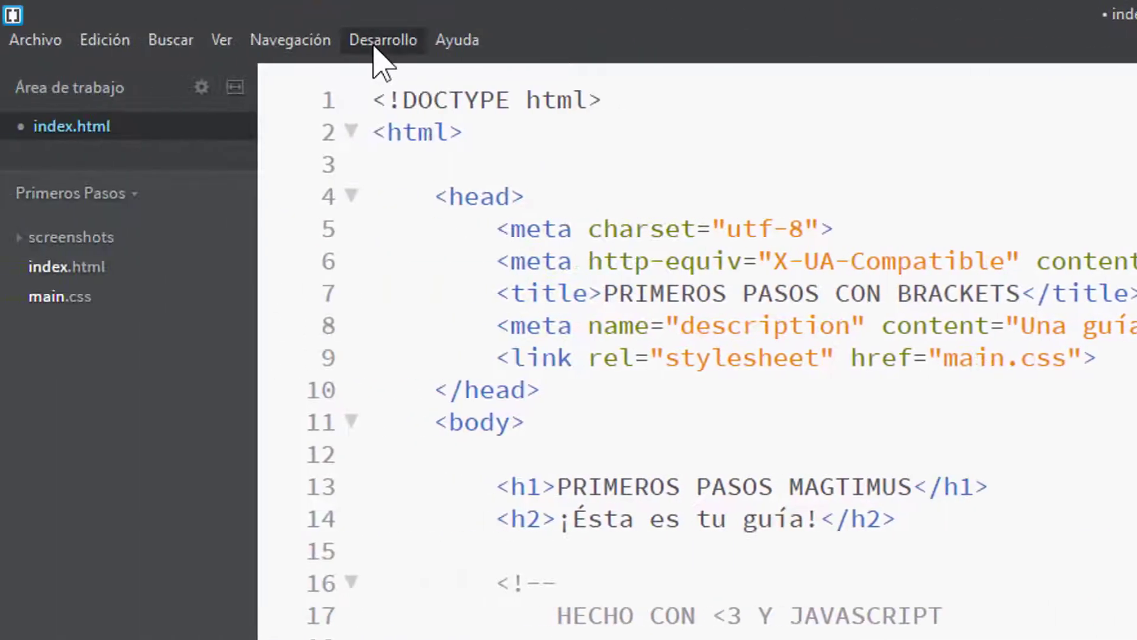
Step: Open the Brackets extension manager
{"action": "left_click", "coordinate": [382, 59]}
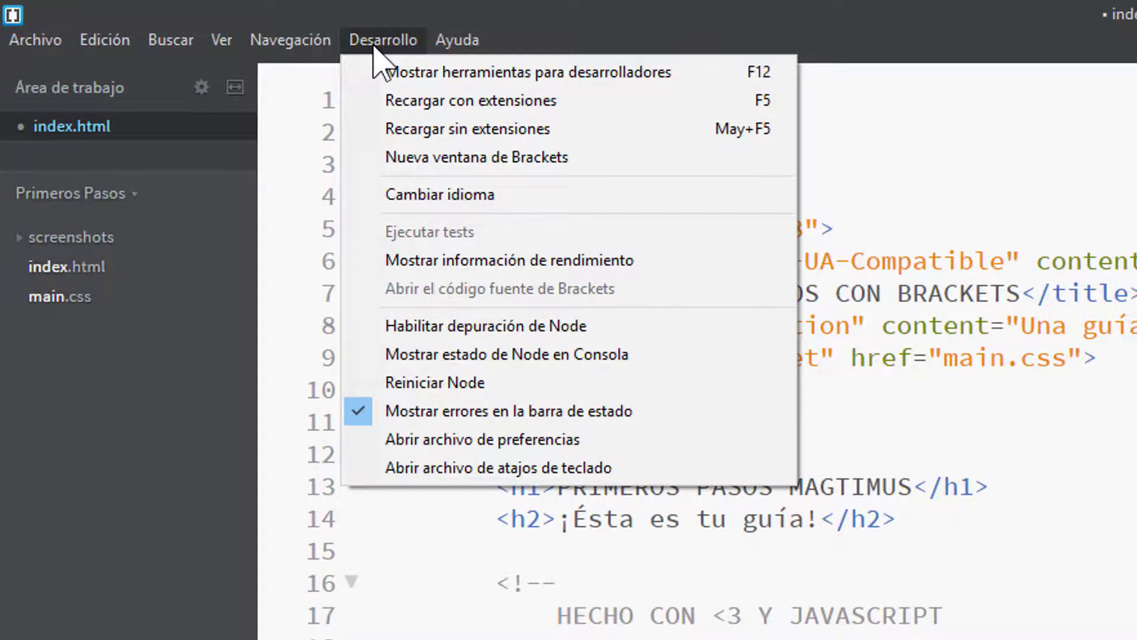
{"action": "mouse_move", "coordinate": [31, 38]}
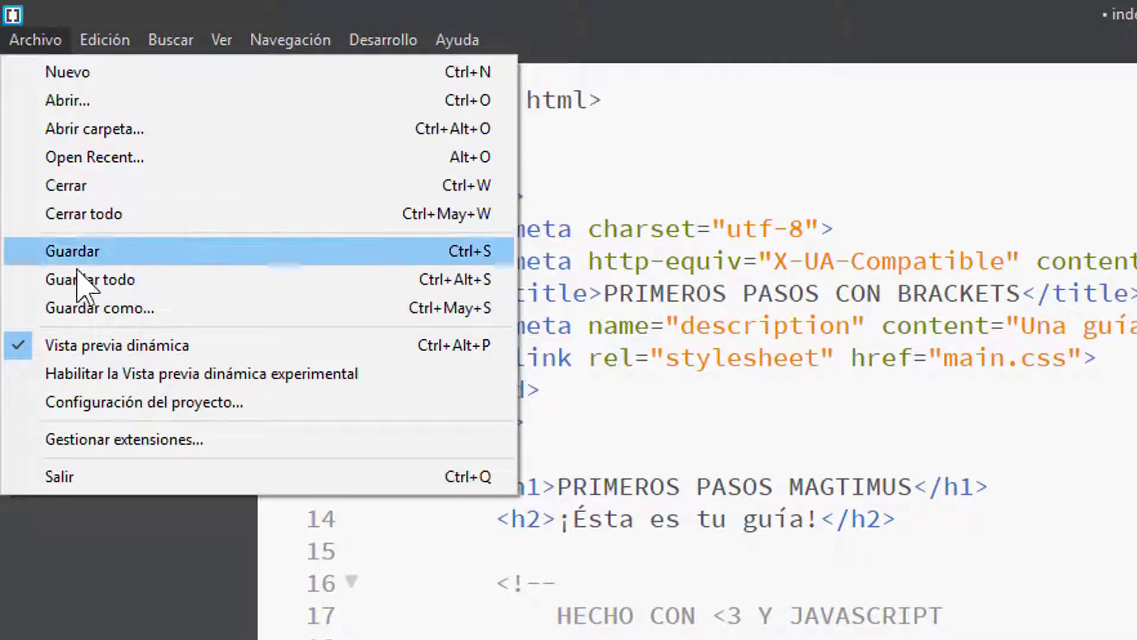
{"action": "left_click", "coordinate": [204, 447]}
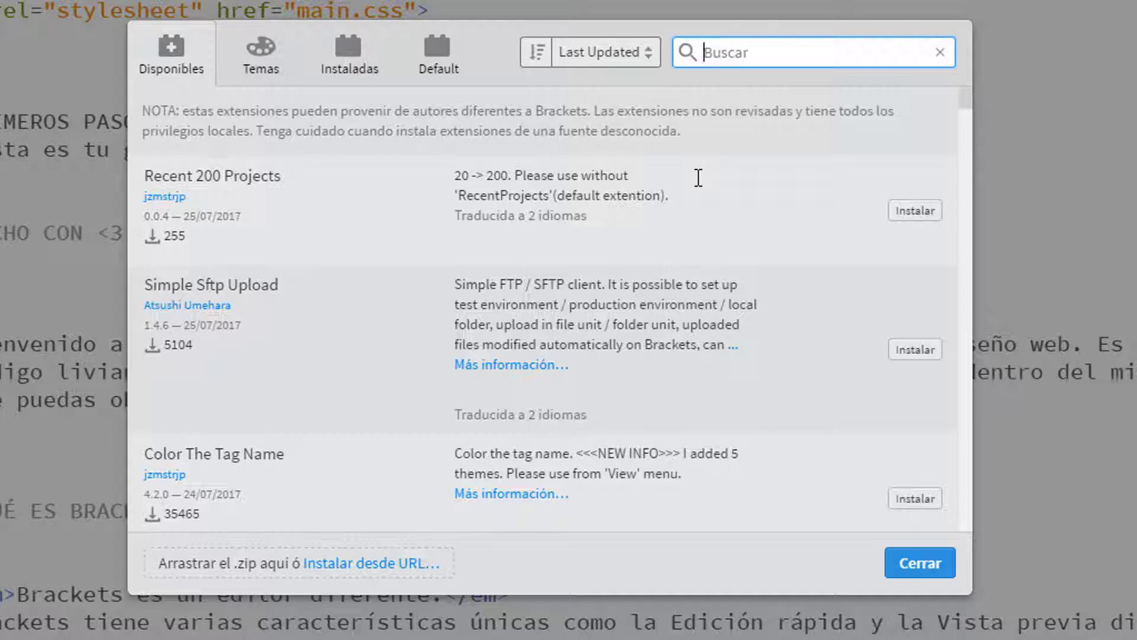
Step: Search the available extensions for "Emmet" and install the Emmet extension
{"action": "type", "text": "EMM"}
{"action": "key", "text": "BackSpace"}
{"action": "key", "text": "BackSpace"}
{"action": "type", "text": "mme"}
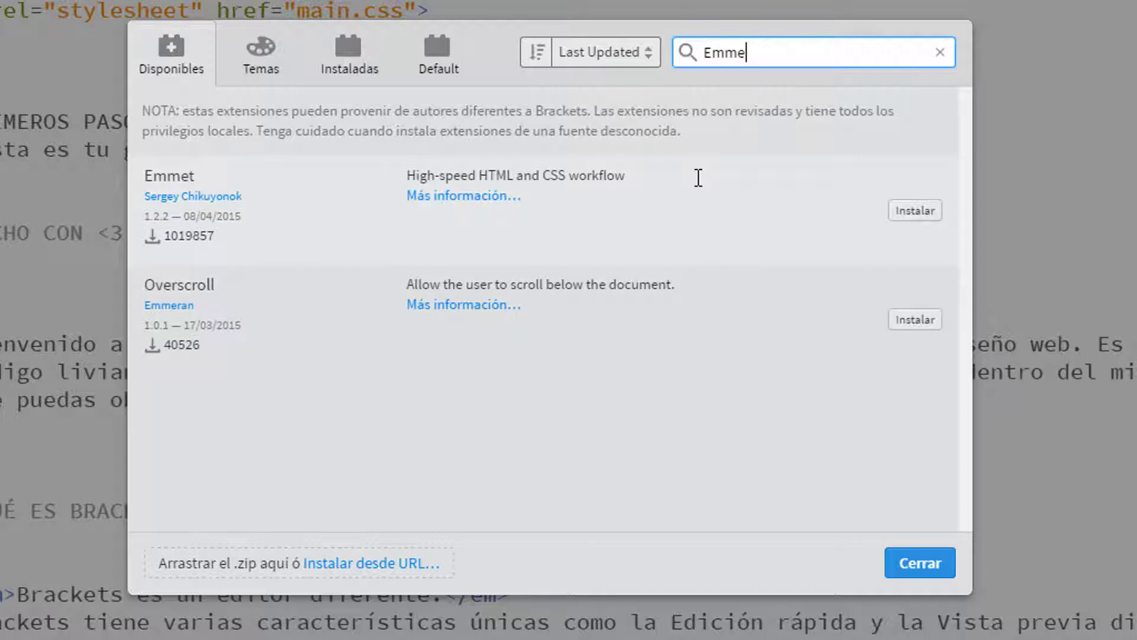
{"action": "type", "text": "ta"}
{"action": "key", "text": "BackSpace"}
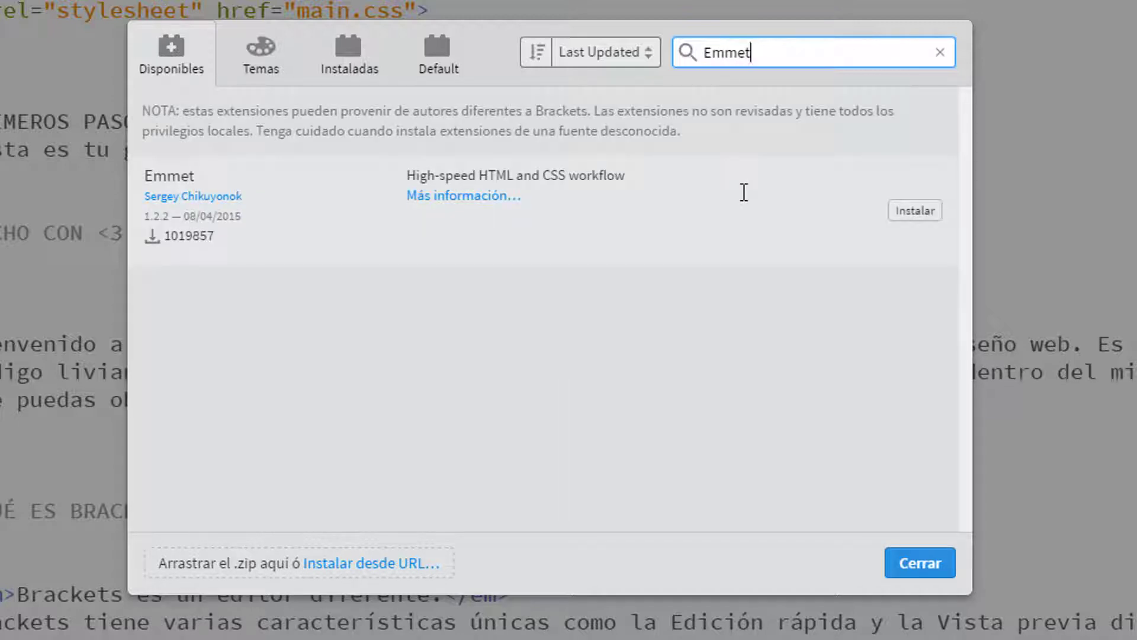
{"action": "left_click_drag", "start_coordinate": [777, 52], "coordinate": [714, 50]}
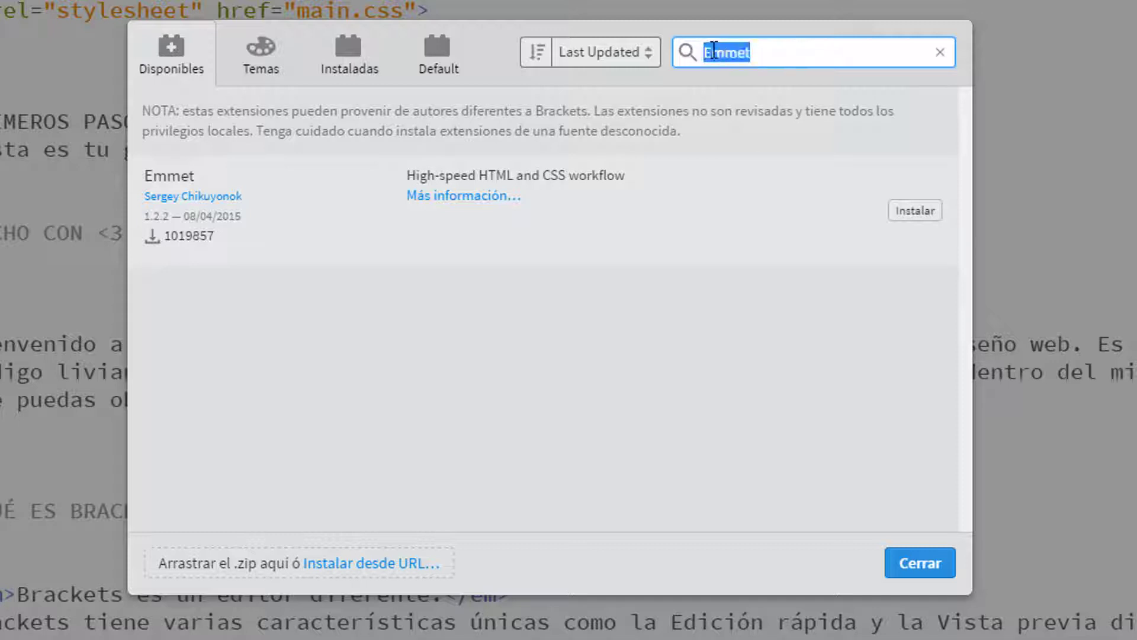
{"action": "left_click", "coordinate": [799, 56]}
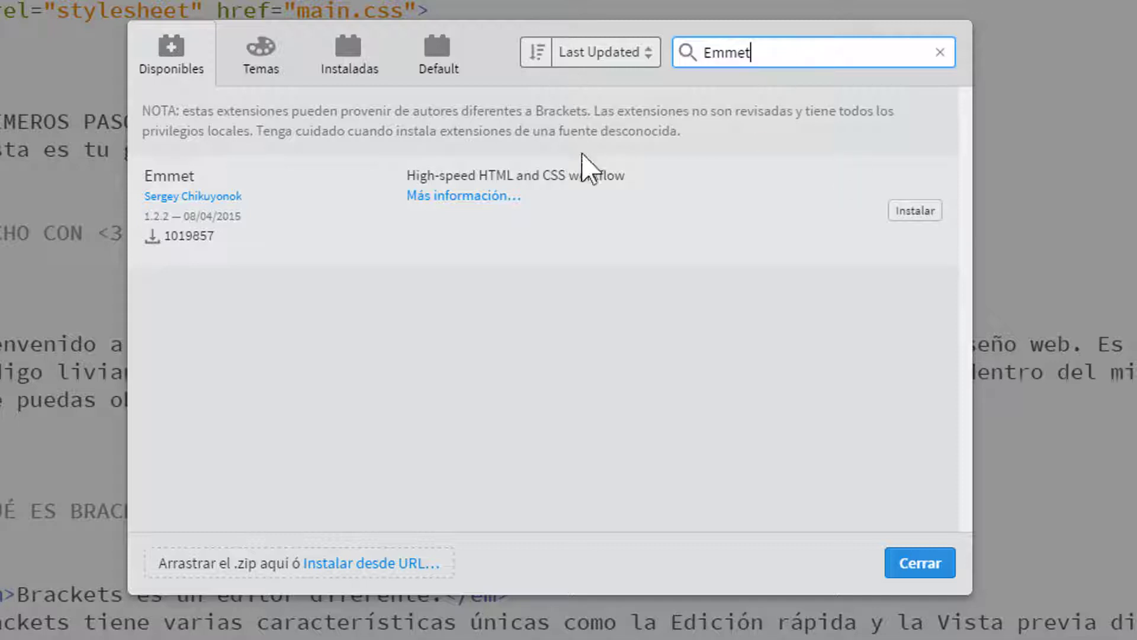
{"action": "left_click", "coordinate": [916, 211]}
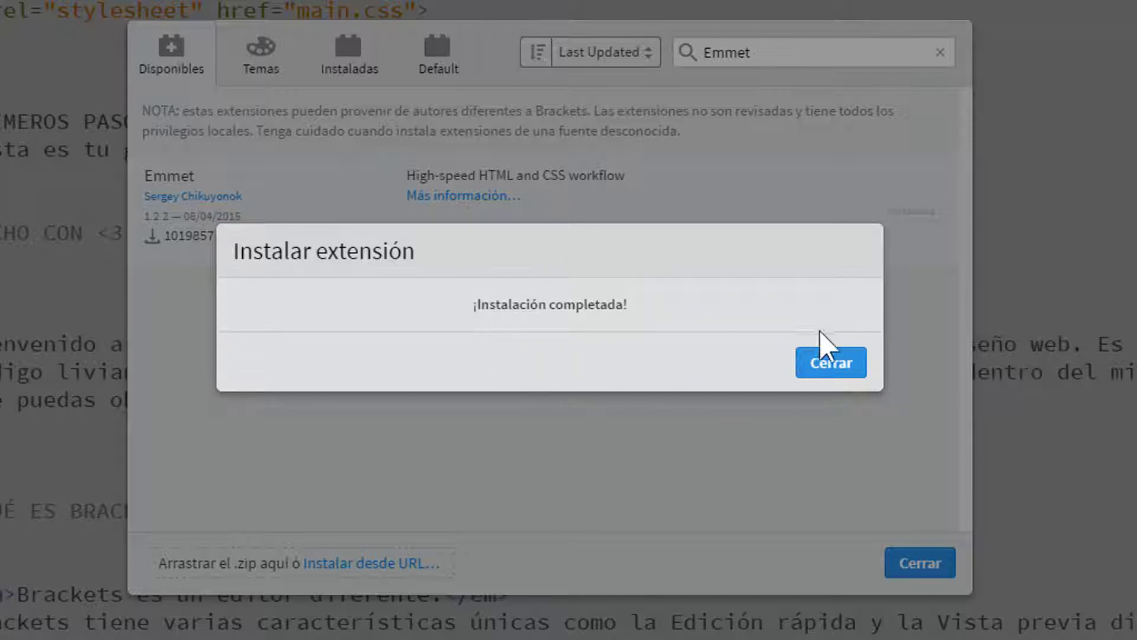
{"action": "left_click", "coordinate": [829, 364]}
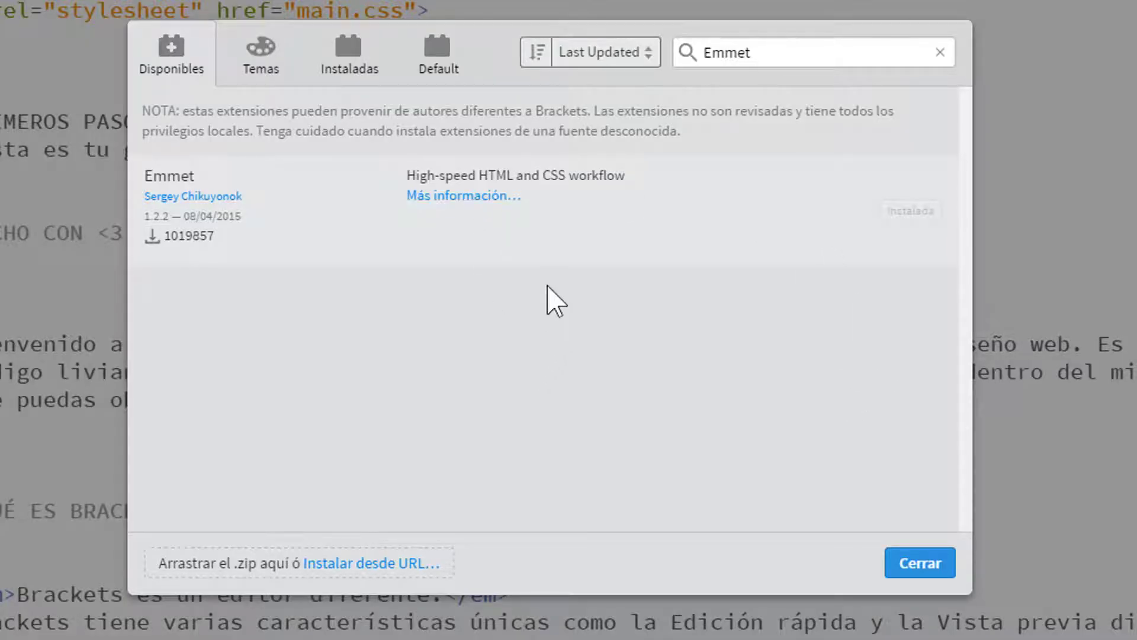
Step: Open Emmet's website from its extension entry and examine the toolkit's introduction, feature descriptions and download section
{"action": "left_click", "coordinate": [482, 200]}
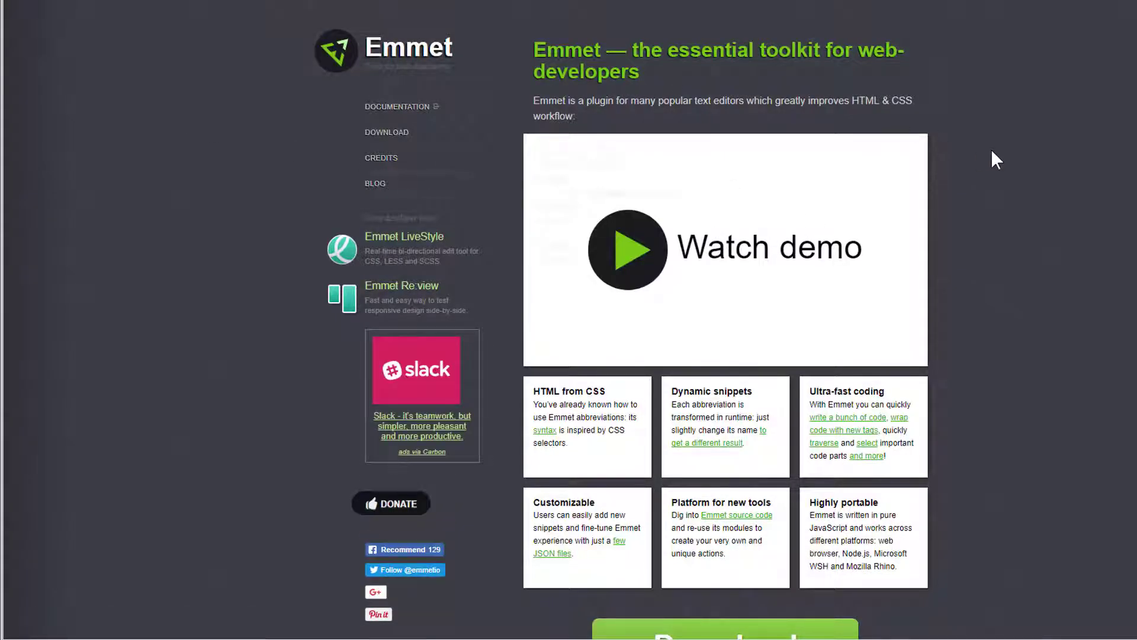
{"action": "scroll", "coordinate": [990, 149], "scroll_direction": "down", "scroll_amount": 5}
{"action": "scroll", "coordinate": [991, 149], "scroll_direction": "up", "scroll_amount": 5}
{"action": "left_click_drag", "start_coordinate": [534, 50], "coordinate": [641, 72]}
{"action": "left_click", "coordinate": [1037, 219]}
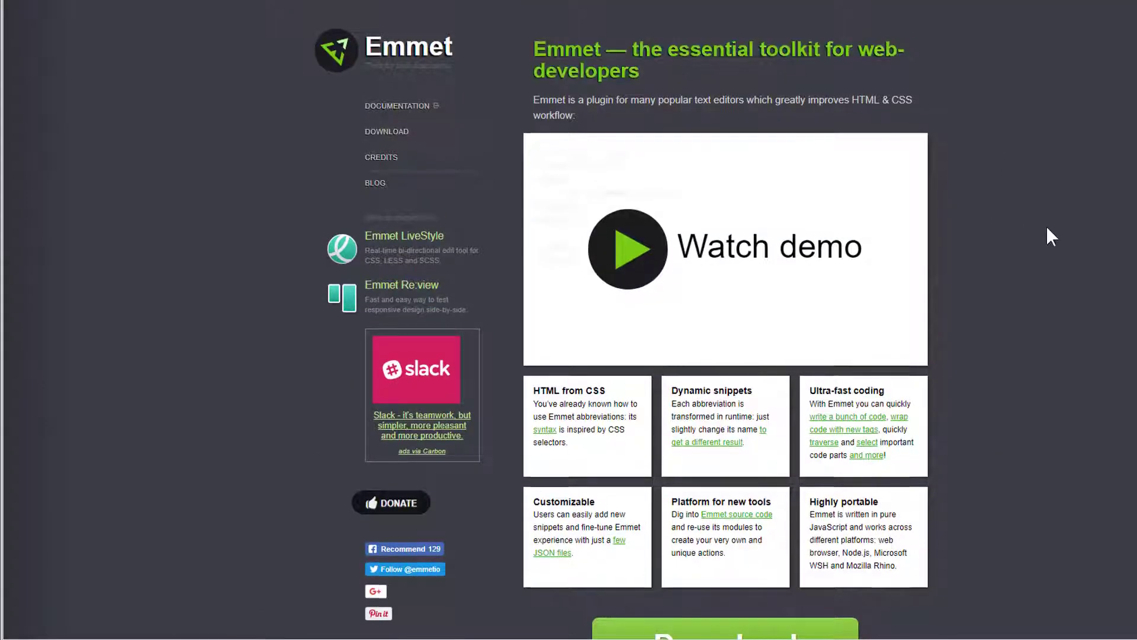
{"action": "scroll", "coordinate": [1047, 228], "scroll_direction": "down", "scroll_amount": 5}
{"action": "scroll", "coordinate": [1048, 228], "scroll_direction": "up", "scroll_amount": 4}
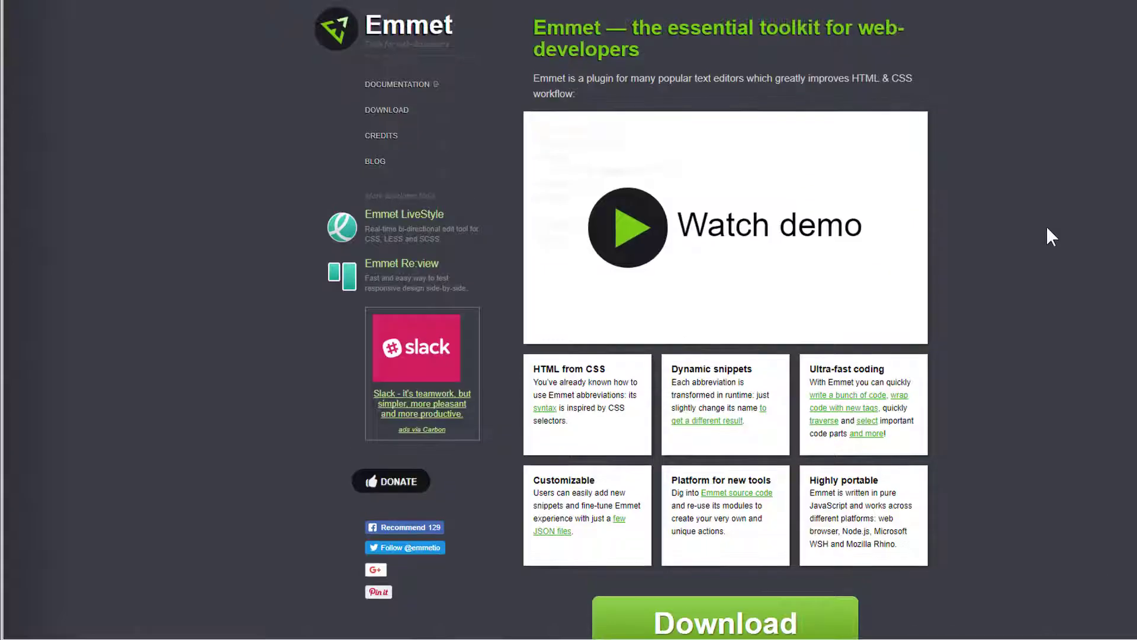
{"action": "scroll", "coordinate": [1046, 226], "scroll_direction": "down", "scroll_amount": 2}
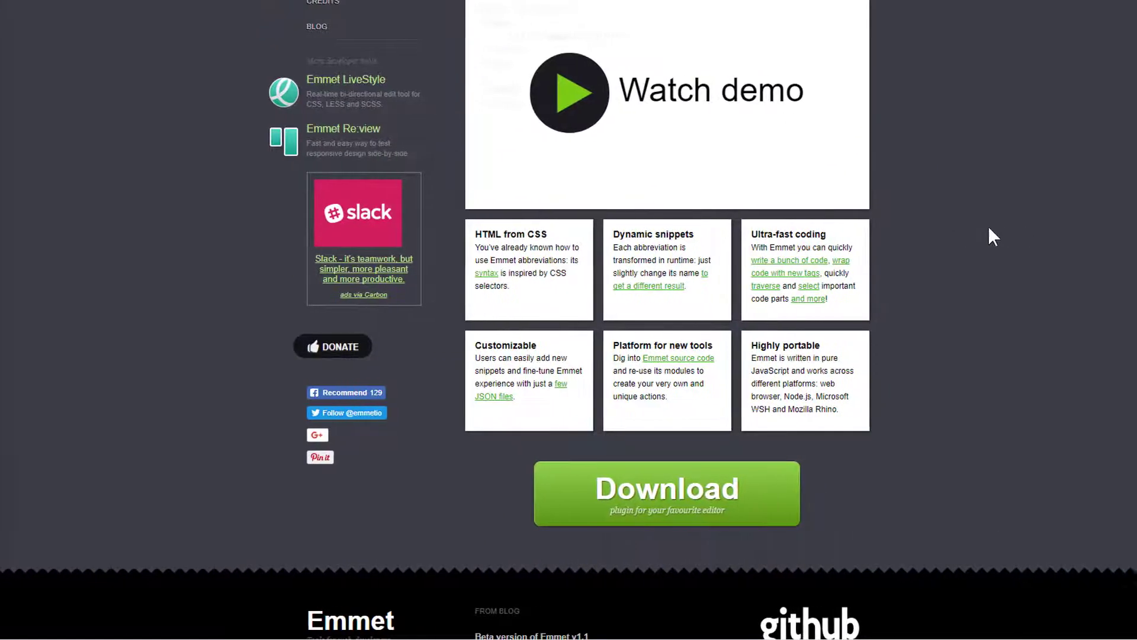
Step: Open Emmet's download page and look through the supported editors and online services
{"action": "scroll", "coordinate": [988, 226], "scroll_direction": "down", "scroll_amount": 2}
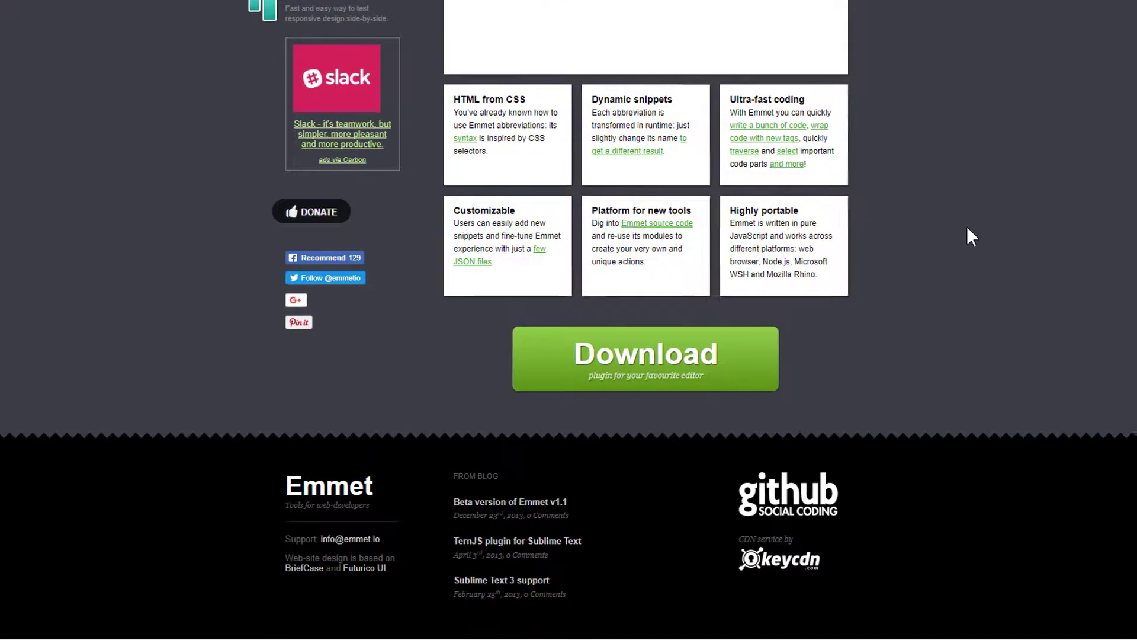
{"action": "left_click", "coordinate": [626, 372]}
{"action": "scroll", "coordinate": [899, 310], "scroll_direction": "down", "scroll_amount": 3}
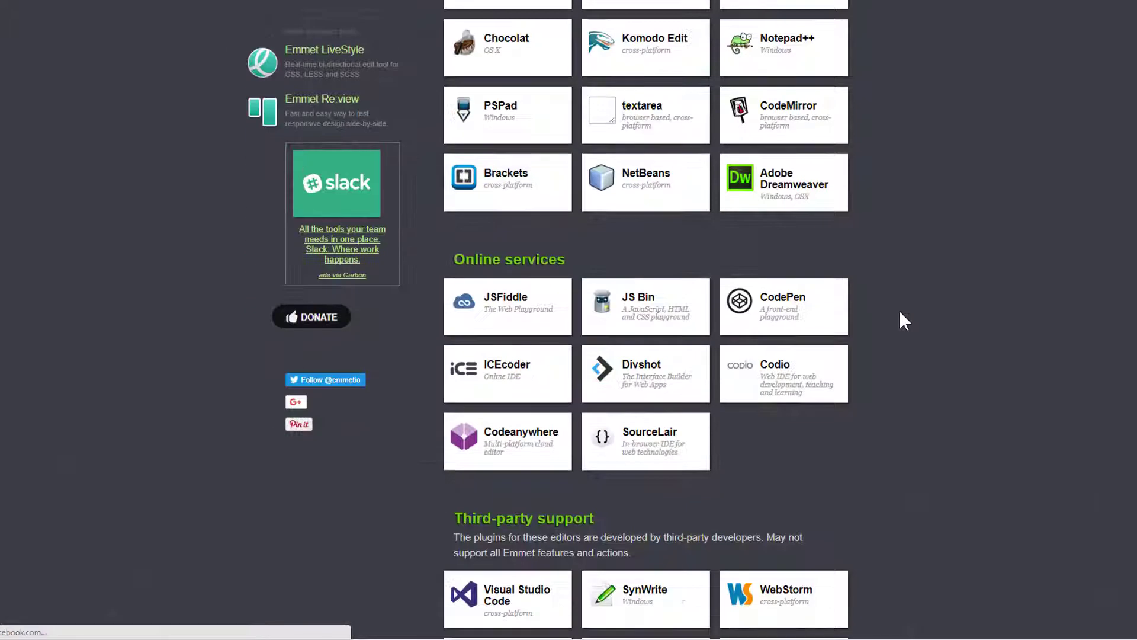
{"action": "scroll", "coordinate": [900, 310], "scroll_direction": "up", "scroll_amount": 3}
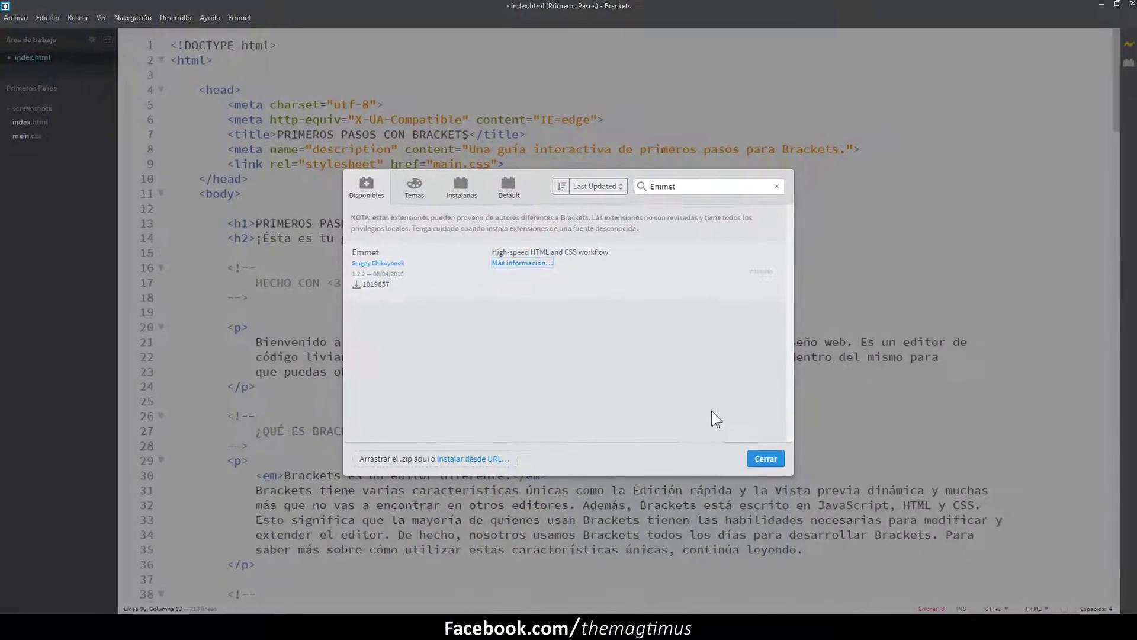
Step: Close the extension manager and insert a block of blank lines above the doctype in index.html
{"action": "left_click", "coordinate": [770, 457]}
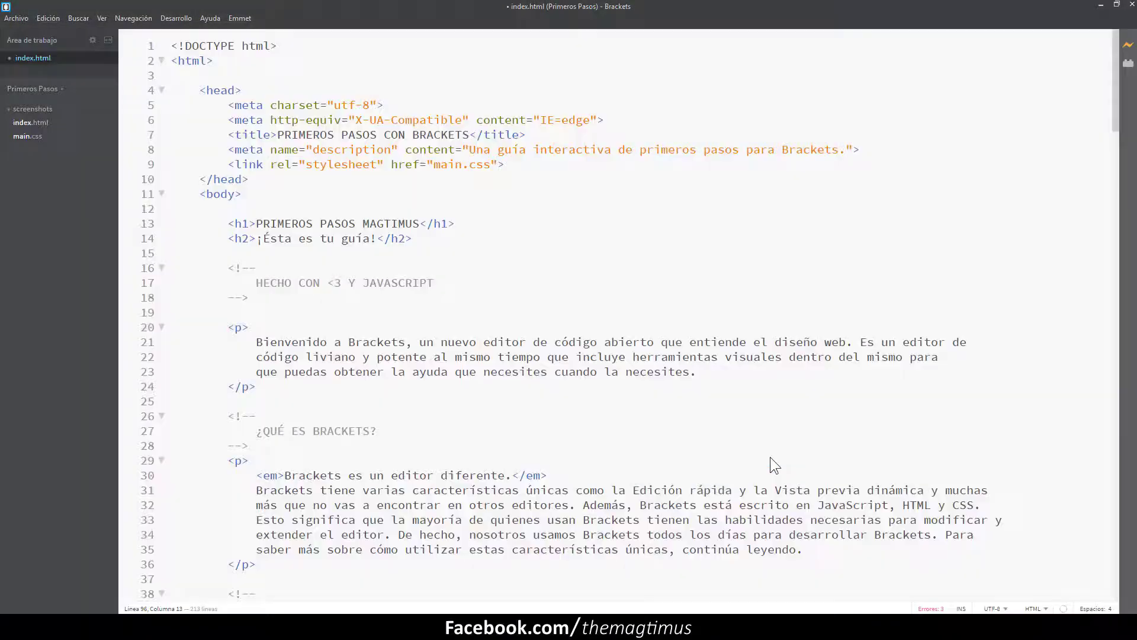
{"action": "left_click", "coordinate": [300, 57]}
{"action": "key", "text": "Return"}
{"action": "key", "text": "Return"}
{"action": "key", "text": "Return"}
{"action": "key", "text": "Return"}
{"action": "key", "text": "Return"}
{"action": "key", "text": "Return"}
{"action": "key", "text": "Return"}
{"action": "key", "text": "Return"}
{"action": "key", "text": "Return"}
{"action": "key", "text": "Return"}
{"action": "key", "text": "Return"}
{"action": "key", "text": "Return"}
{"action": "key", "text": "Return"}
{"action": "key", "text": "Return"}
{"action": "key", "text": "Return"}
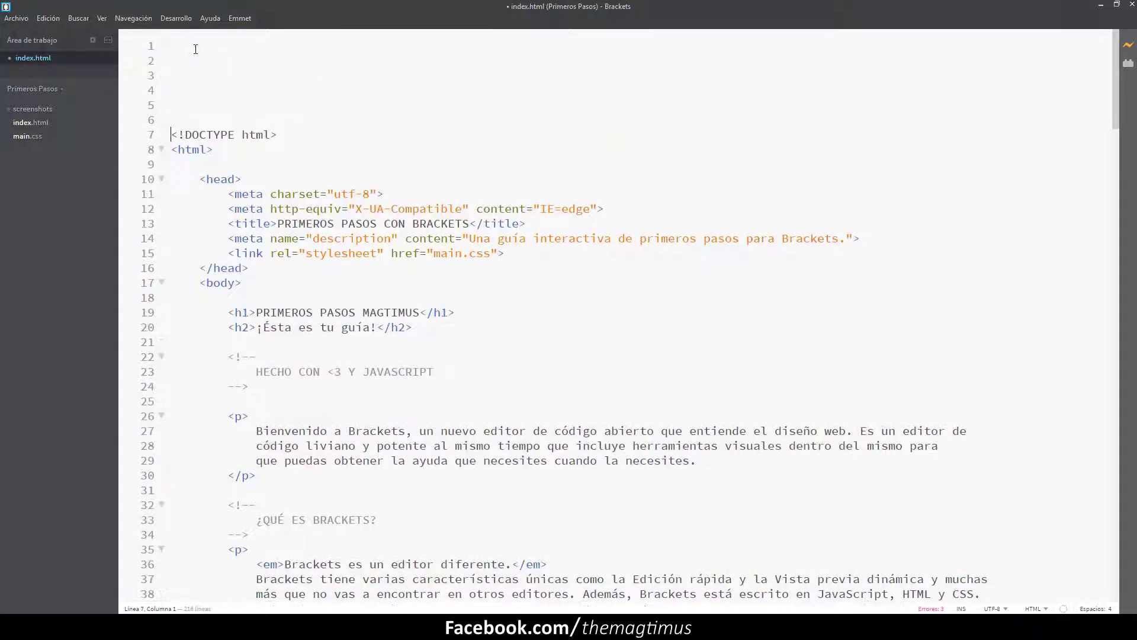
{"action": "key", "text": "BackSpace"}
{"action": "key", "text": "BackSpace"}
{"action": "key", "text": "BackSpace"}
{"action": "key", "text": "BackSpace"}
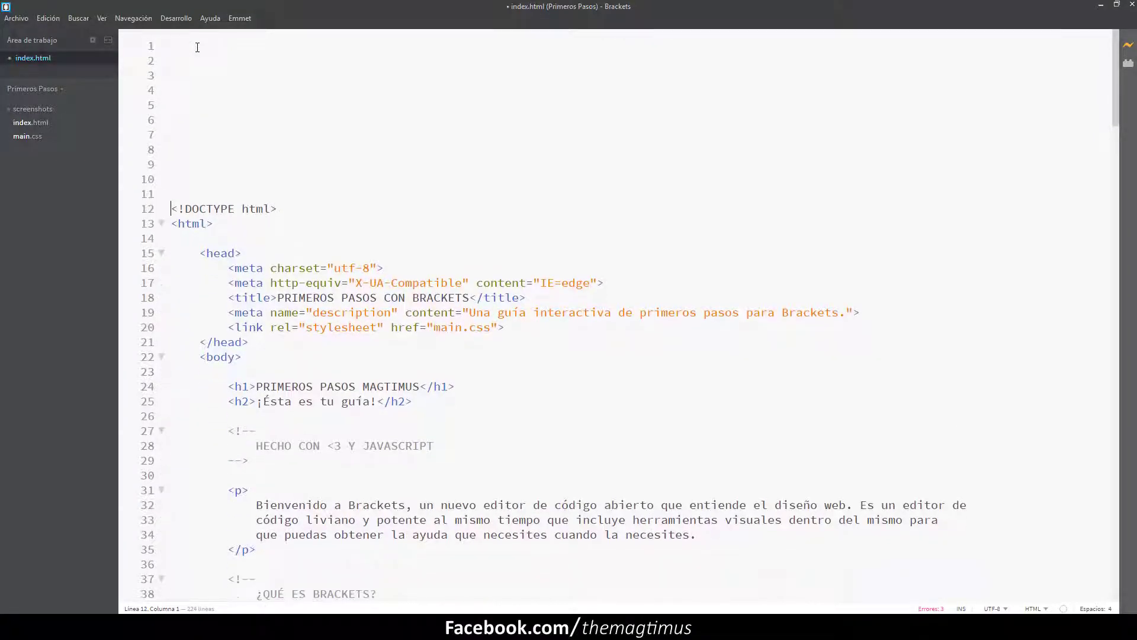
Step: Collapse the original html block and expand Emmet's "!" abbreviation into an HTML skeleton on line 2
{"action": "left_click", "coordinate": [160, 224]}
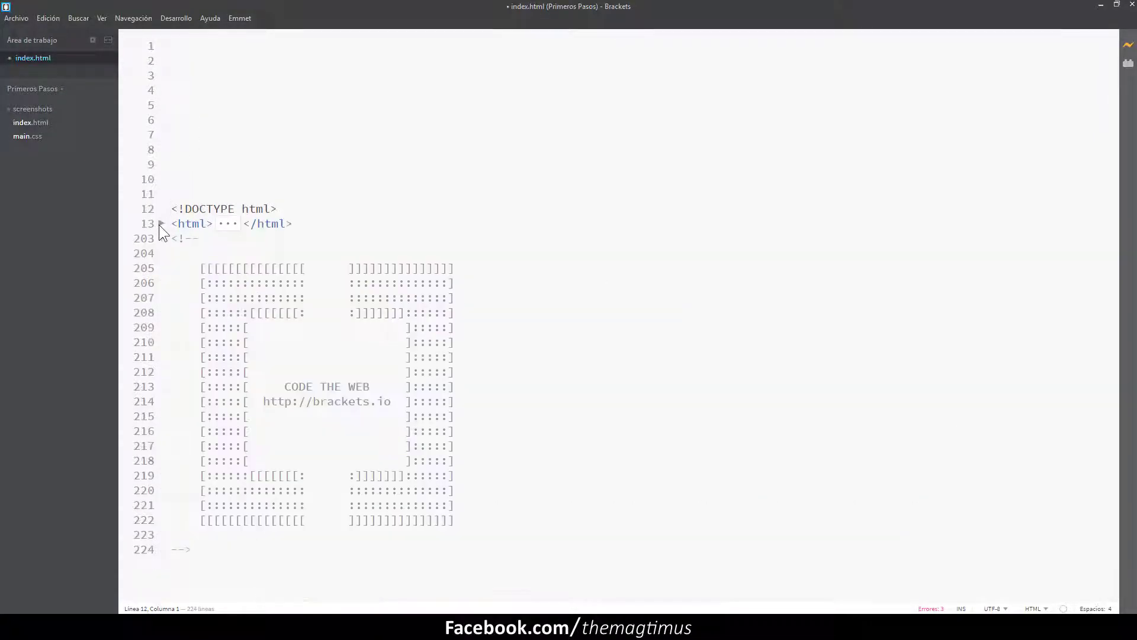
{"action": "left_click", "coordinate": [255, 63]}
{"action": "type", "text": "!"}
{"action": "key", "text": "Tab"}
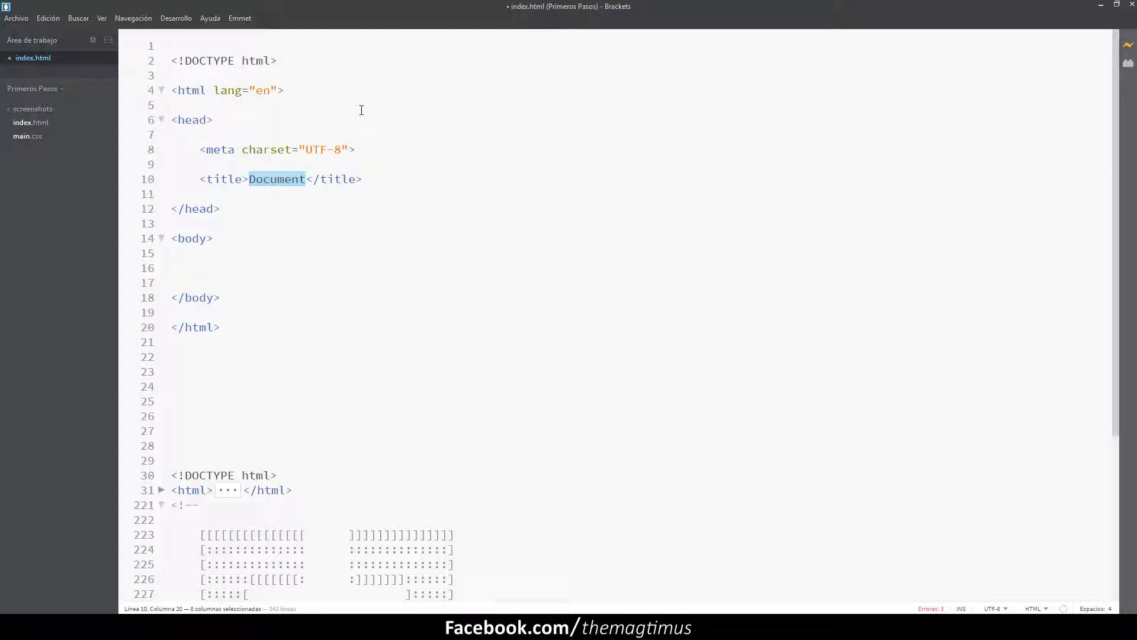
Step: Expand the Emmet abbreviation "nav>ul>li*4" inside the body of the generated skeleton
{"action": "left_click", "coordinate": [267, 258]}
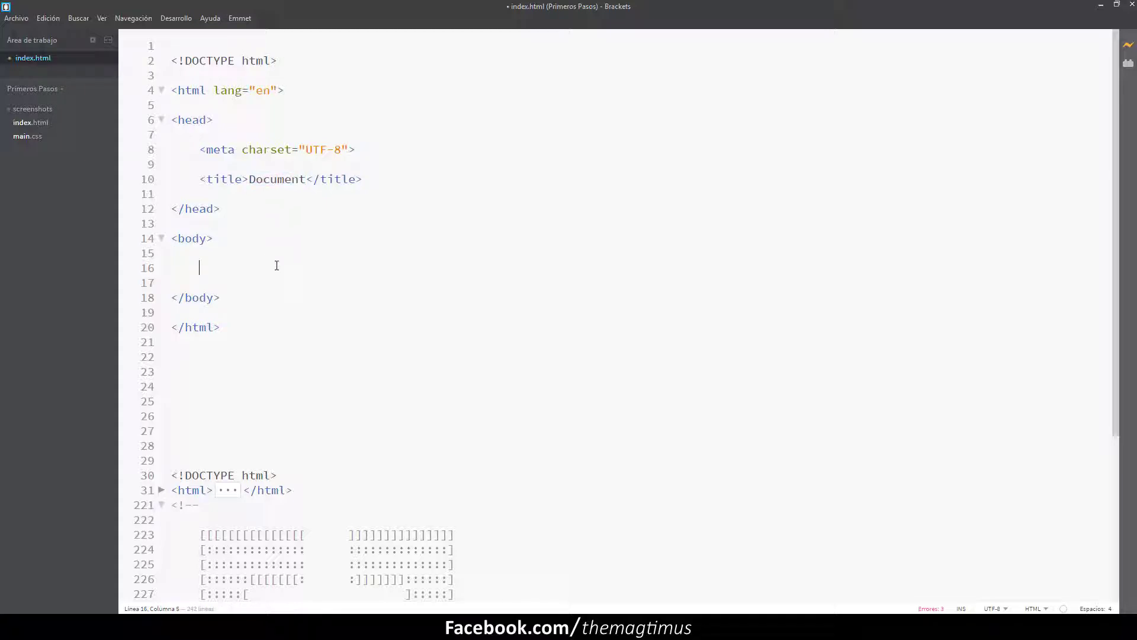
{"action": "type", "text": "nav"}
{"action": "key", "text": "BackSpace"}
{"action": "type", "text": ">ul"}
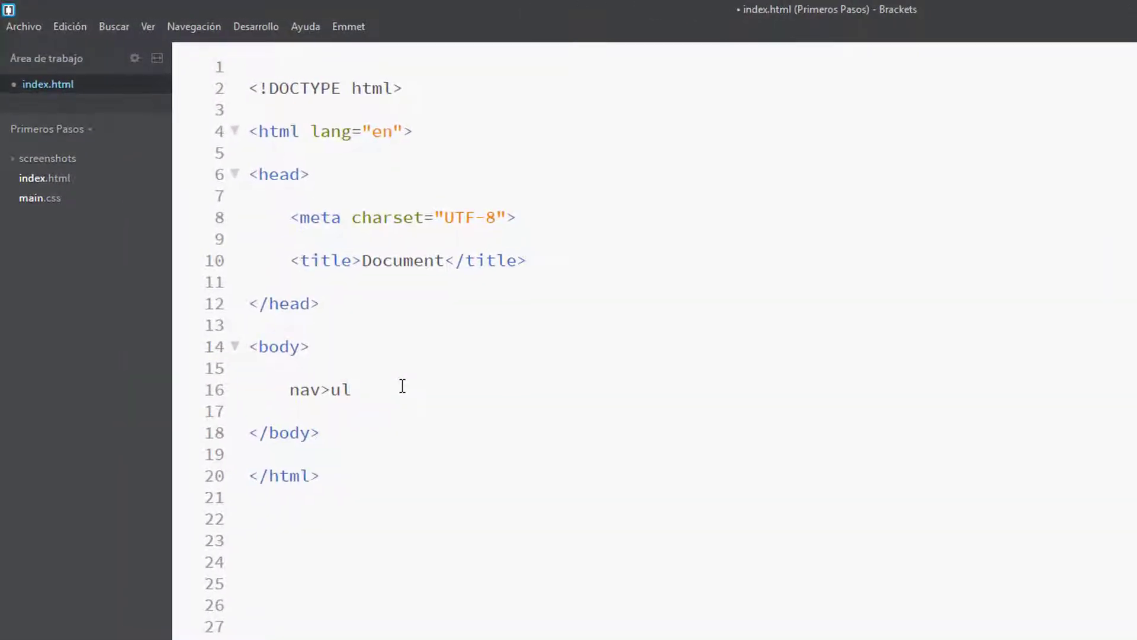
{"action": "type", "text": ">li*4"}
{"action": "double_click", "coordinate": [388, 390]}
{"action": "left_click", "coordinate": [403, 390]}
{"action": "key", "text": "Tab"}
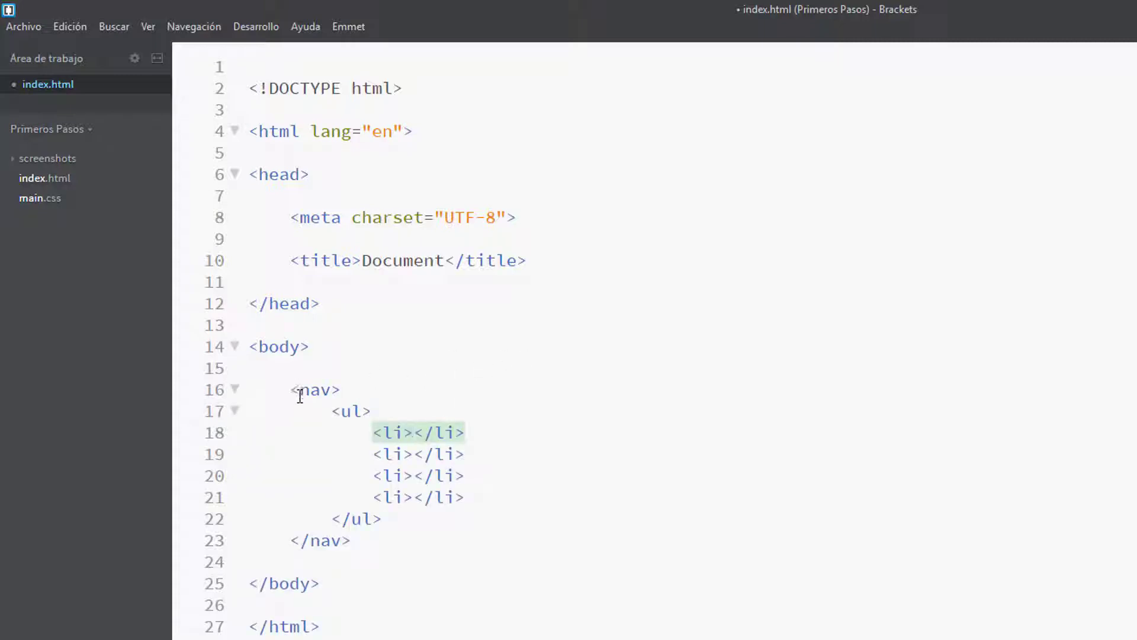
Step: Delete the generated nav block and the empty lines it leaves in the body
{"action": "left_click_drag", "start_coordinate": [291, 389], "coordinate": [401, 542]}
{"action": "left_click", "coordinate": [397, 537]}
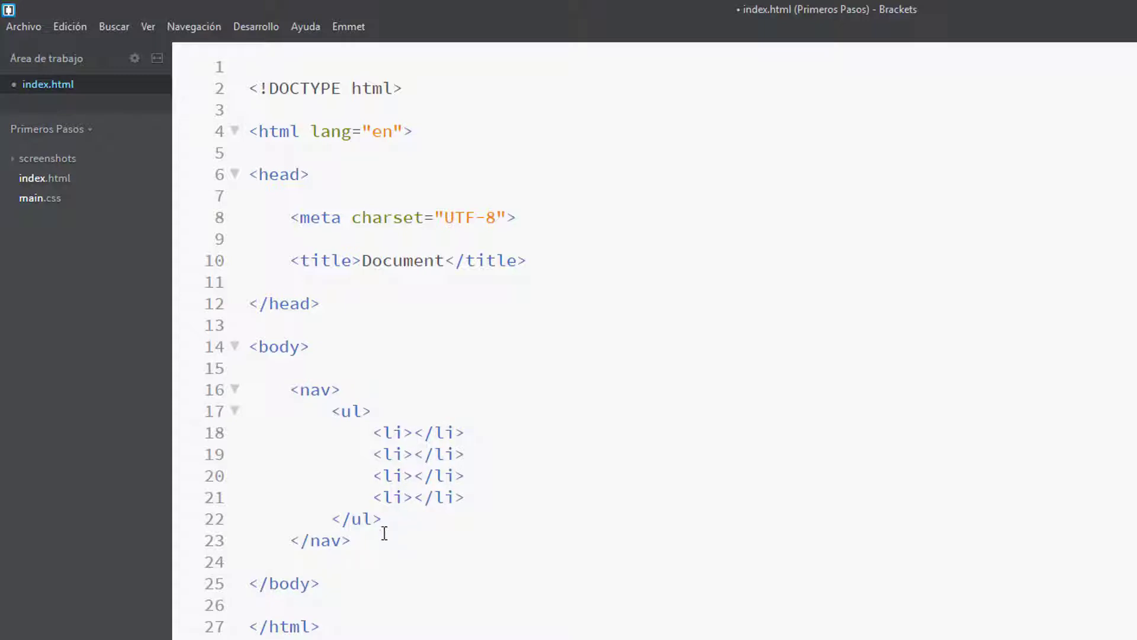
{"action": "left_click_drag", "start_coordinate": [356, 541], "coordinate": [292, 393]}
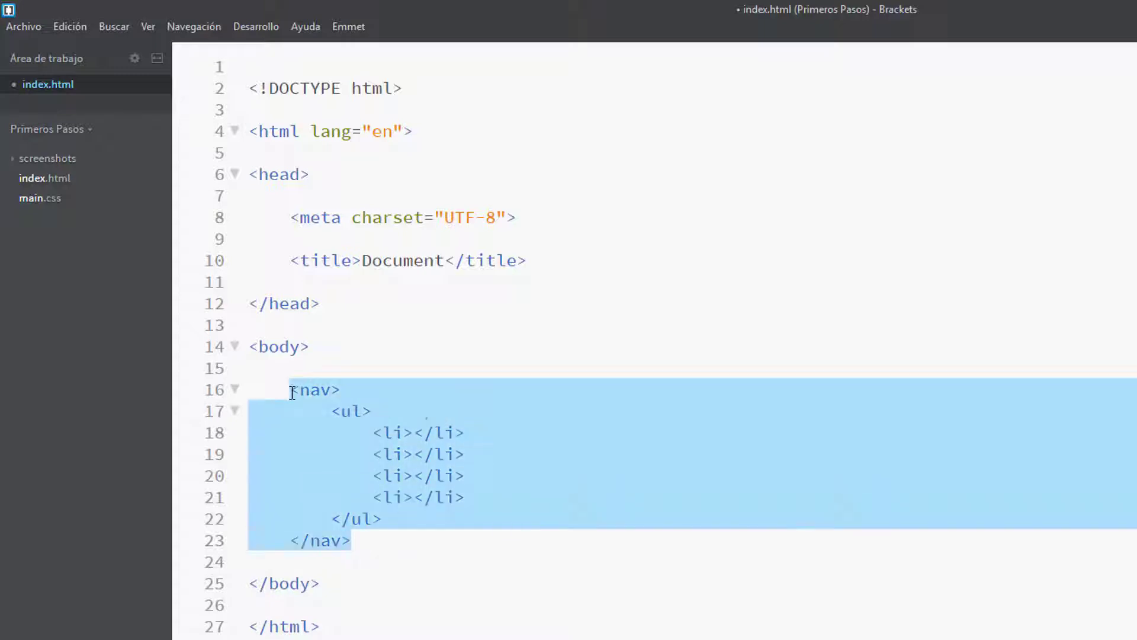
{"action": "key", "text": "BackSpace"}
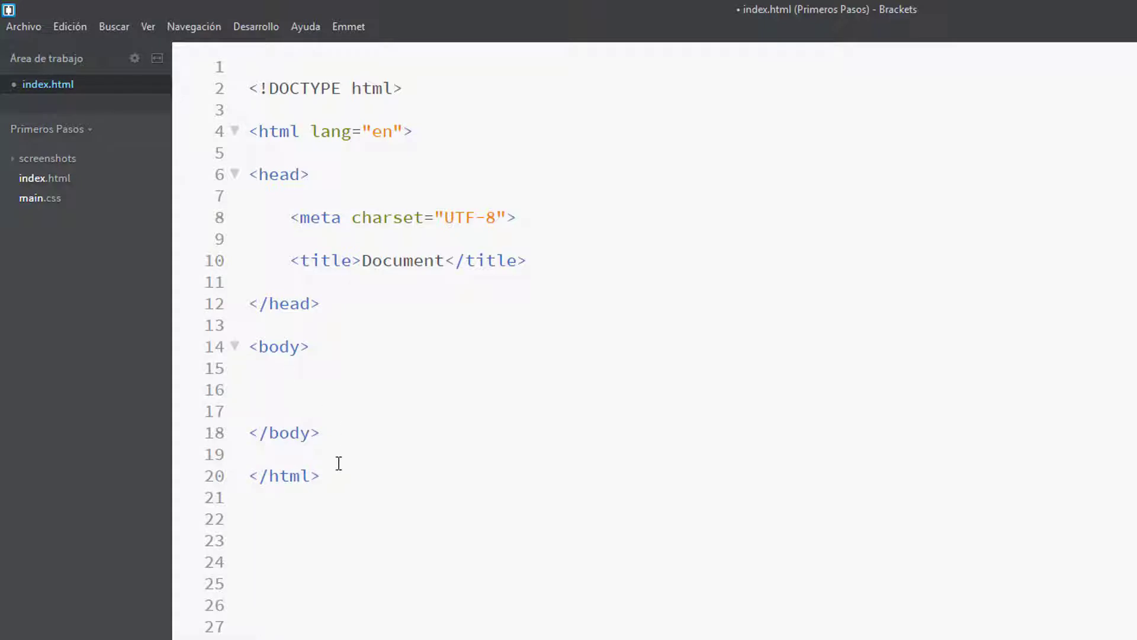
{"action": "key", "text": "BackSpace"}
{"action": "key", "text": "BackSpace"}
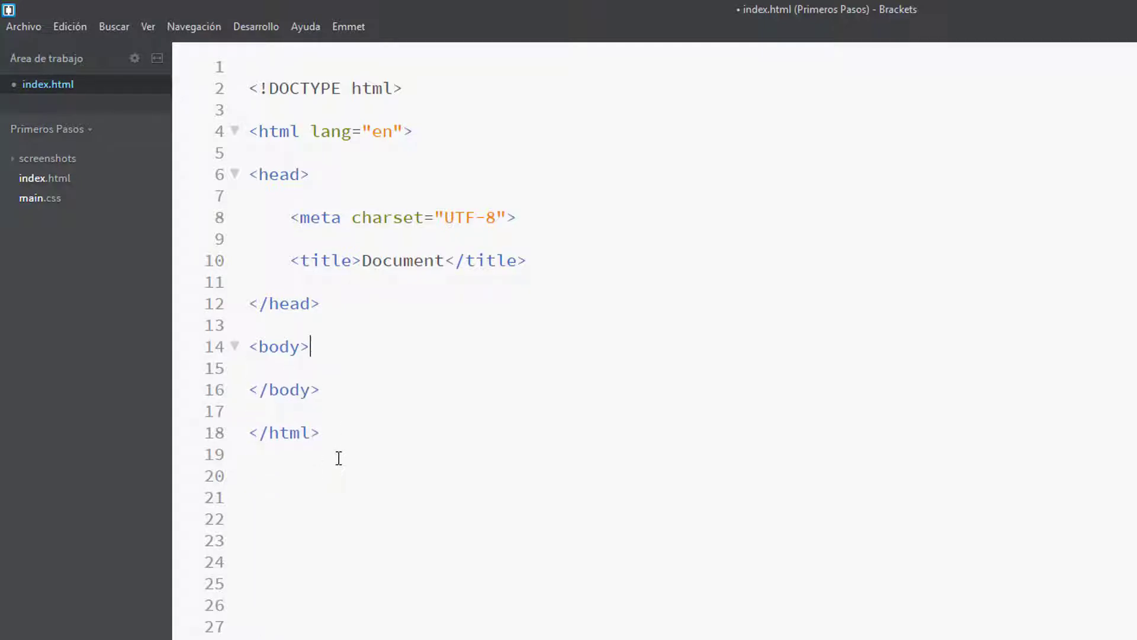
Step: Delete the generated HTML skeleton and all blank lines above the original doctype
{"action": "left_click_drag", "start_coordinate": [336, 442], "coordinate": [215, 74]}
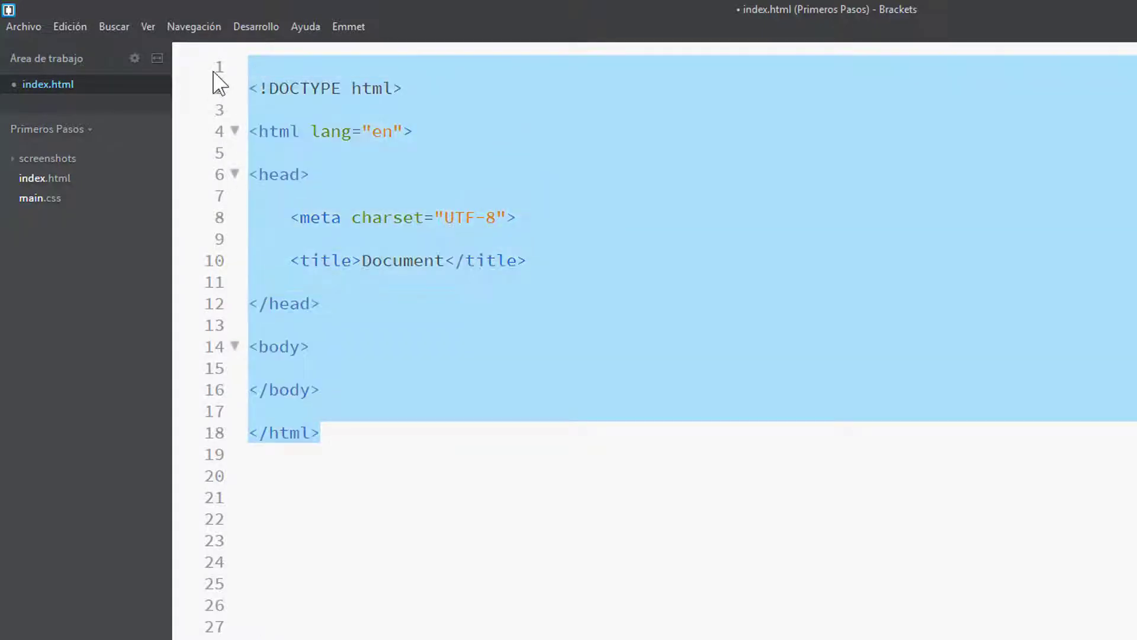
{"action": "key", "text": "ctrl+v"}
{"action": "key", "text": "Delete"}
{"action": "key", "text": "Delete"}
{"action": "key", "text": "Delete"}
{"action": "key", "text": "Delete"}
{"action": "key", "text": "Delete"}
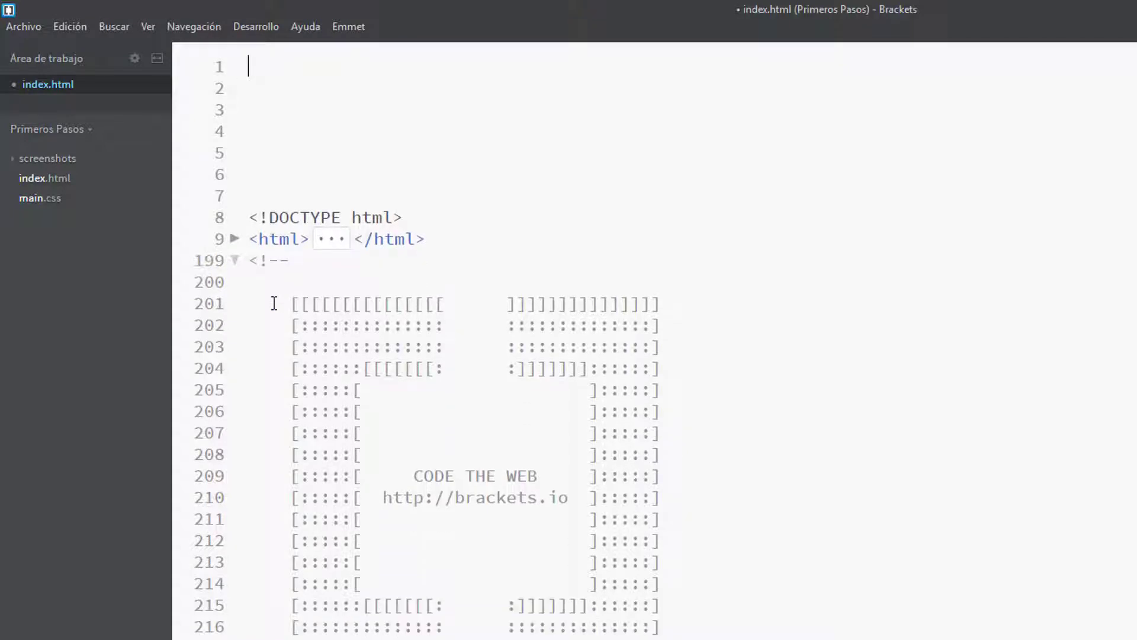
{"action": "key", "text": "Delete"}
{"action": "key", "text": "Delete"}
{"action": "key", "text": "Delete"}
{"action": "key", "text": "Delete"}
{"action": "key", "text": "Delete"}
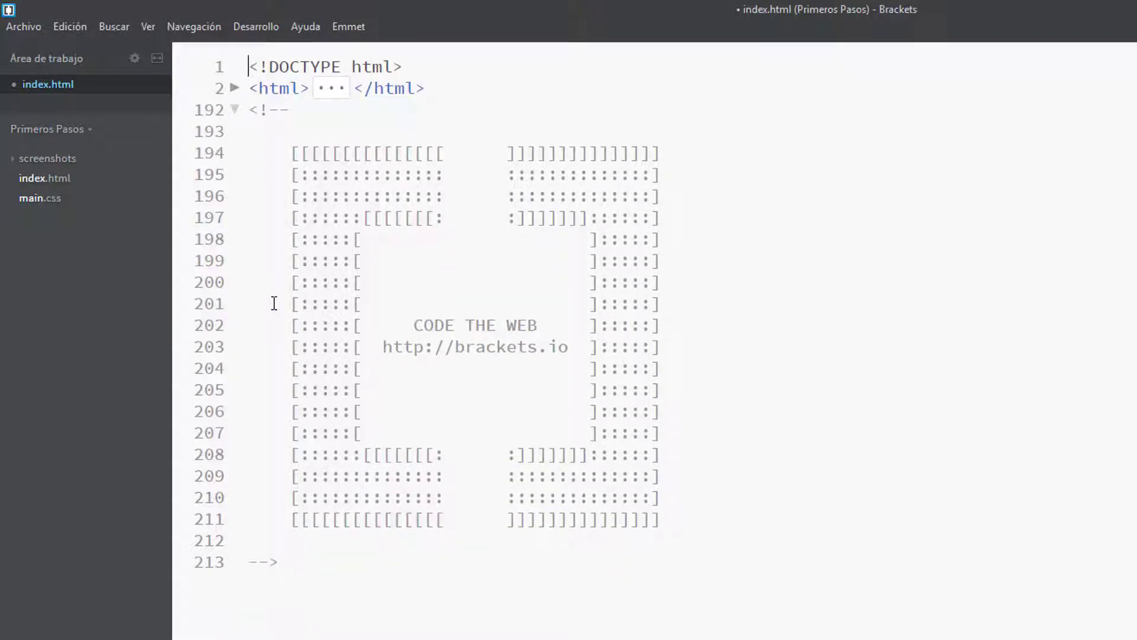
Step: Reopen the Brackets extension manager
{"action": "left_click", "coordinate": [691, 477]}
{"action": "left_click", "coordinate": [669, 517]}
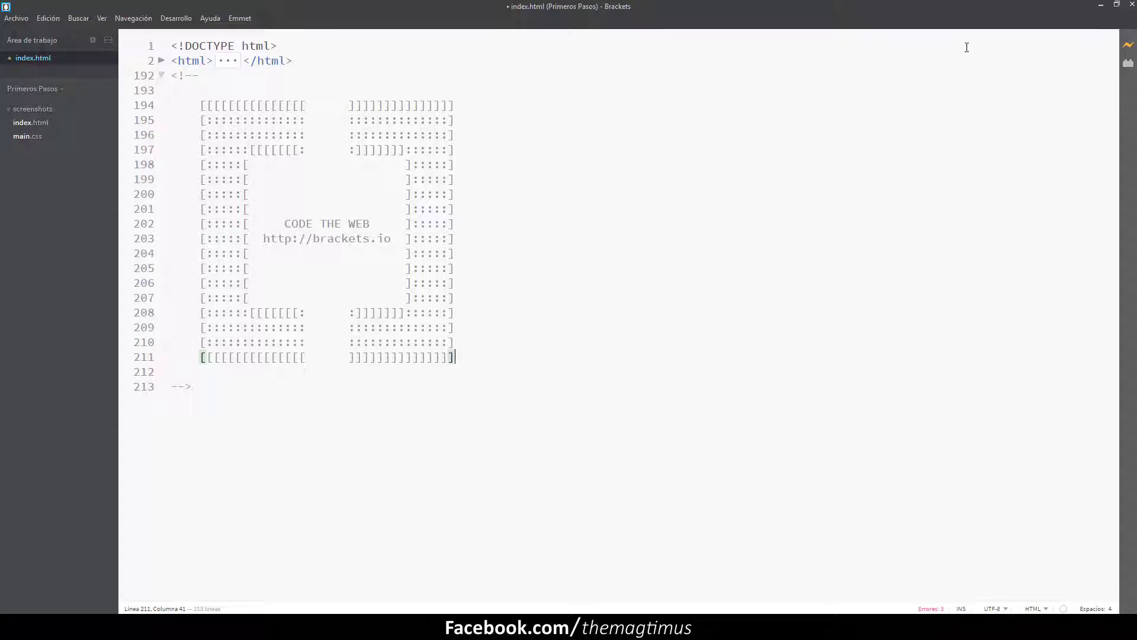
{"action": "left_click", "coordinate": [1125, 64]}
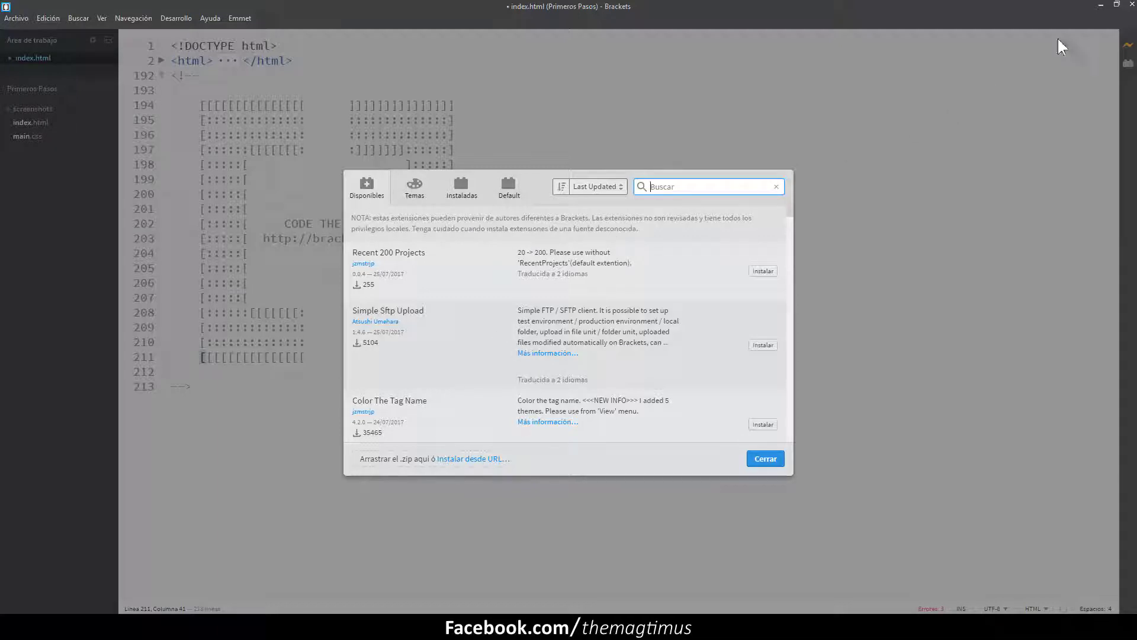
Step: Minimize Brackets and open the Brackets+Extensiones folder from the desktop to view the extension archives
{"action": "left_click", "coordinate": [1100, 6]}
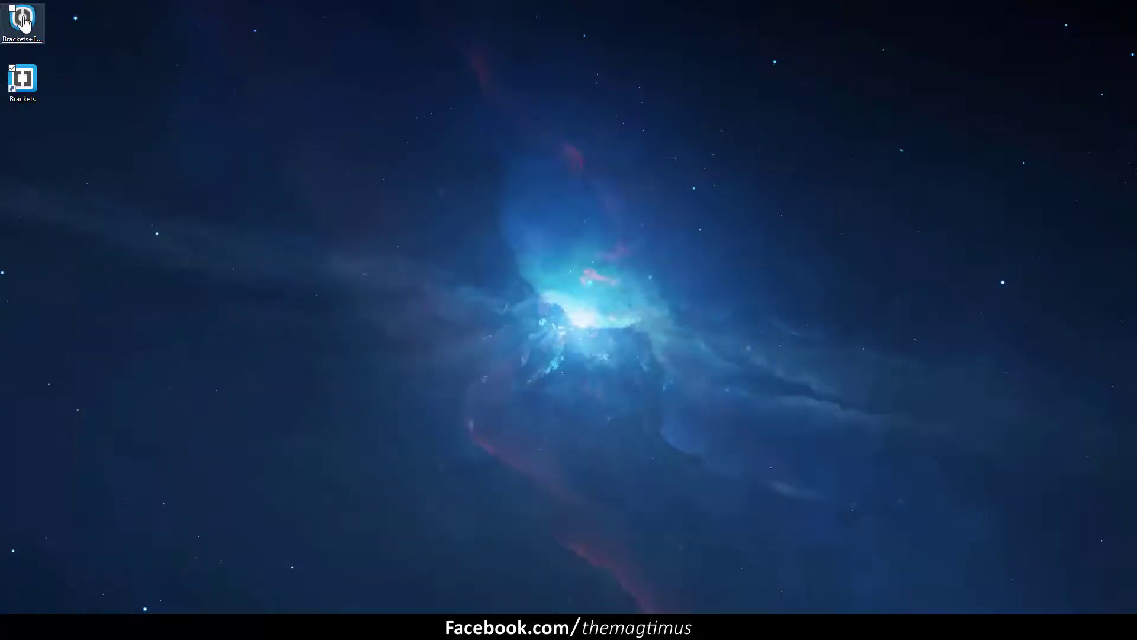
{"action": "key", "text": "Return"}
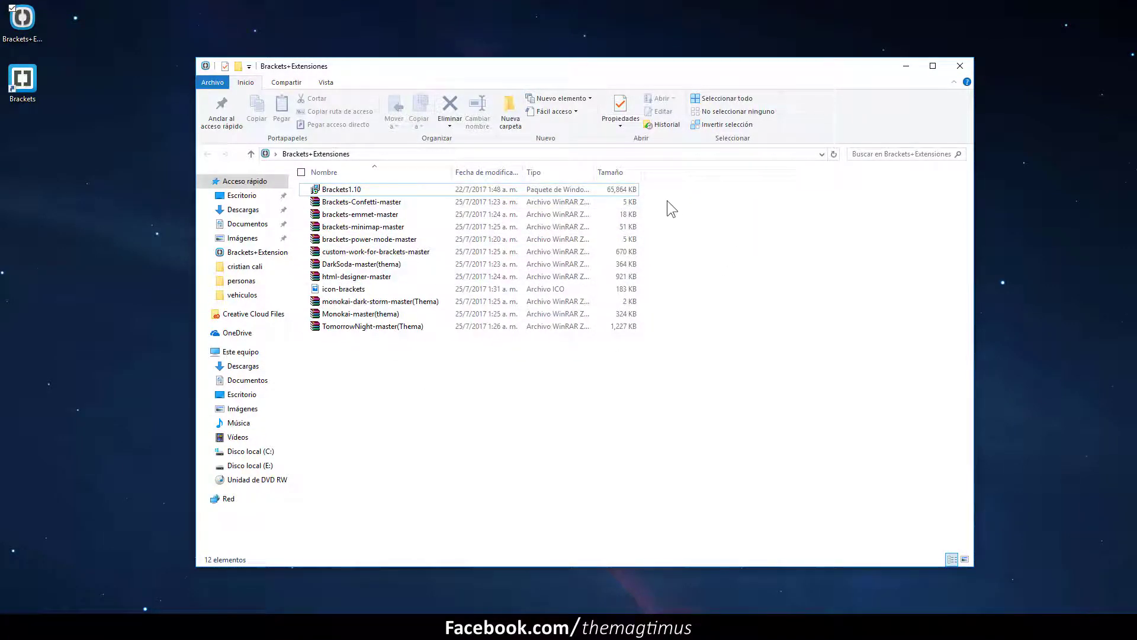
{"action": "left_click_drag", "start_coordinate": [666, 197], "coordinate": [592, 329]}
{"action": "left_click", "coordinate": [812, 368]}
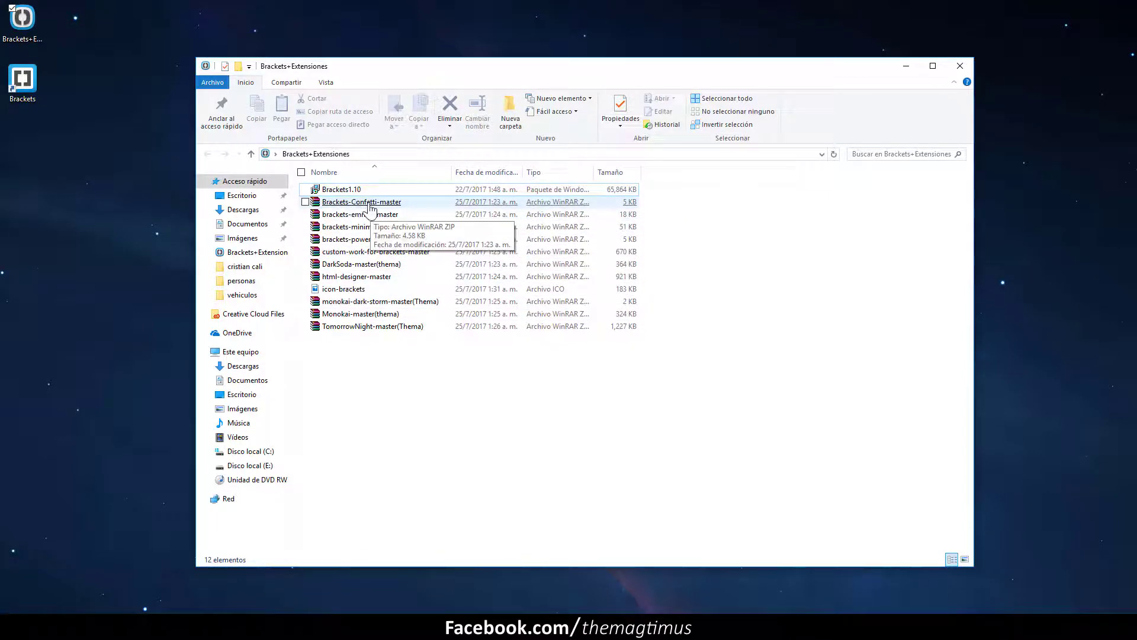
Step: Install the Brackets-Confetti-master ZIP from the folder through the extension manager's drop area, and close the manager
{"action": "left_click_drag", "start_coordinate": [348, 203], "coordinate": [470, 411]}
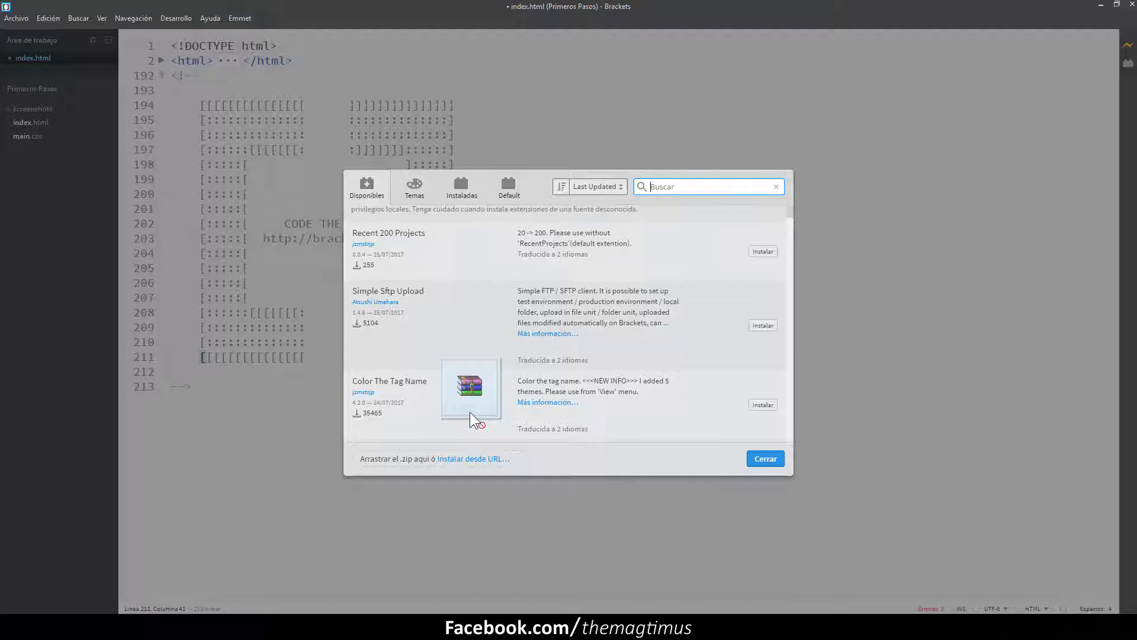
{"action": "left_click_drag", "start_coordinate": [470, 411], "coordinate": [428, 456]}
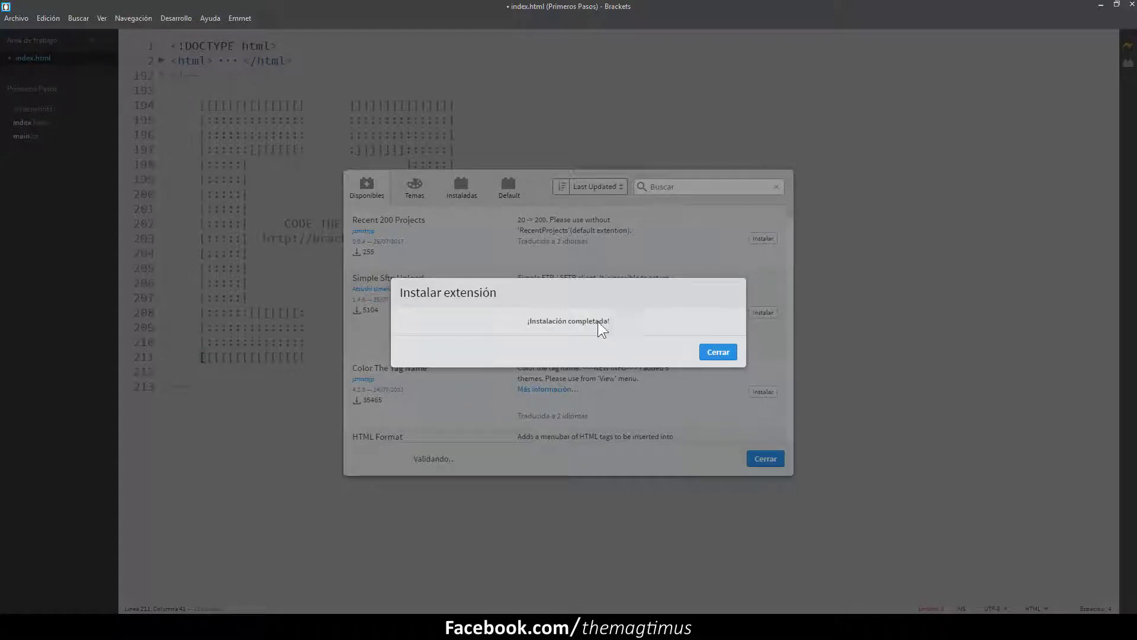
{"action": "left_click", "coordinate": [715, 353]}
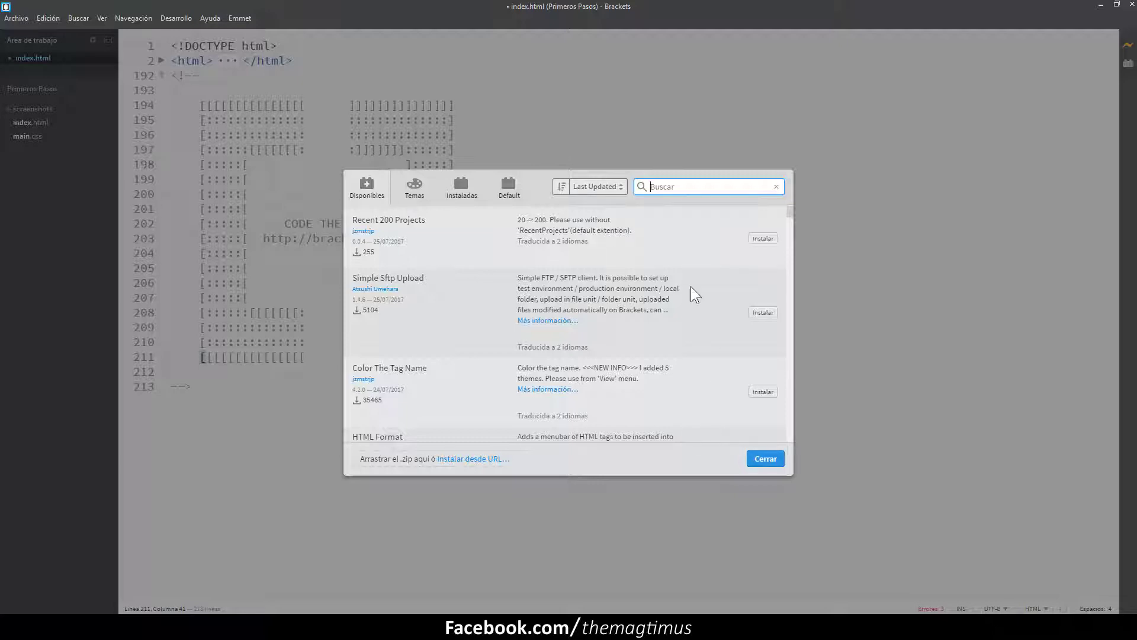
{"action": "left_click", "coordinate": [763, 459]}
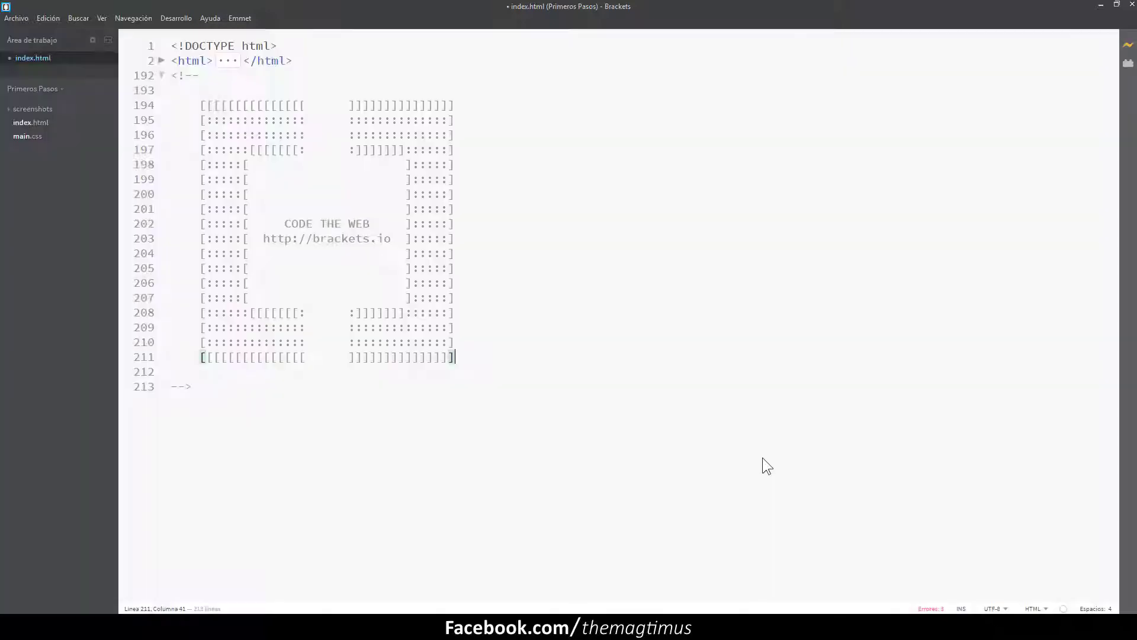
Step: Unfold the html block and arrange Brackets side by side with the Chrome preview, giving the editor the wider share
{"action": "left_click", "coordinate": [525, 346]}
{"action": "left_click", "coordinate": [230, 62]}
{"action": "key", "text": "super+Right"}
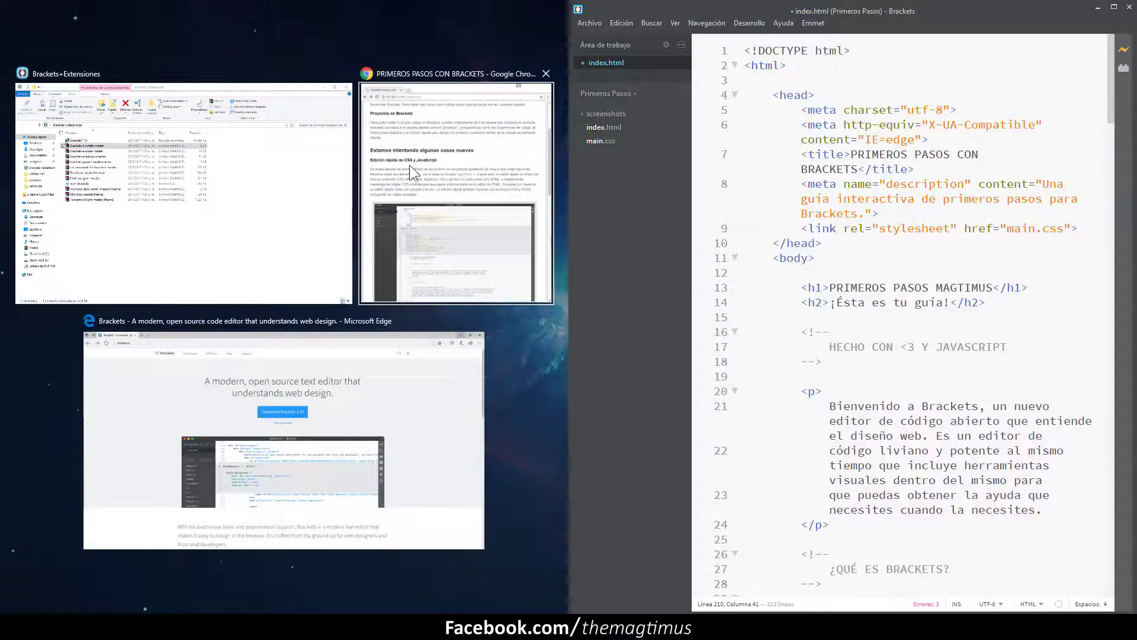
{"action": "left_click", "coordinate": [410, 166]}
{"action": "scroll", "coordinate": [450, 192], "scroll_direction": "up", "scroll_amount": 5}
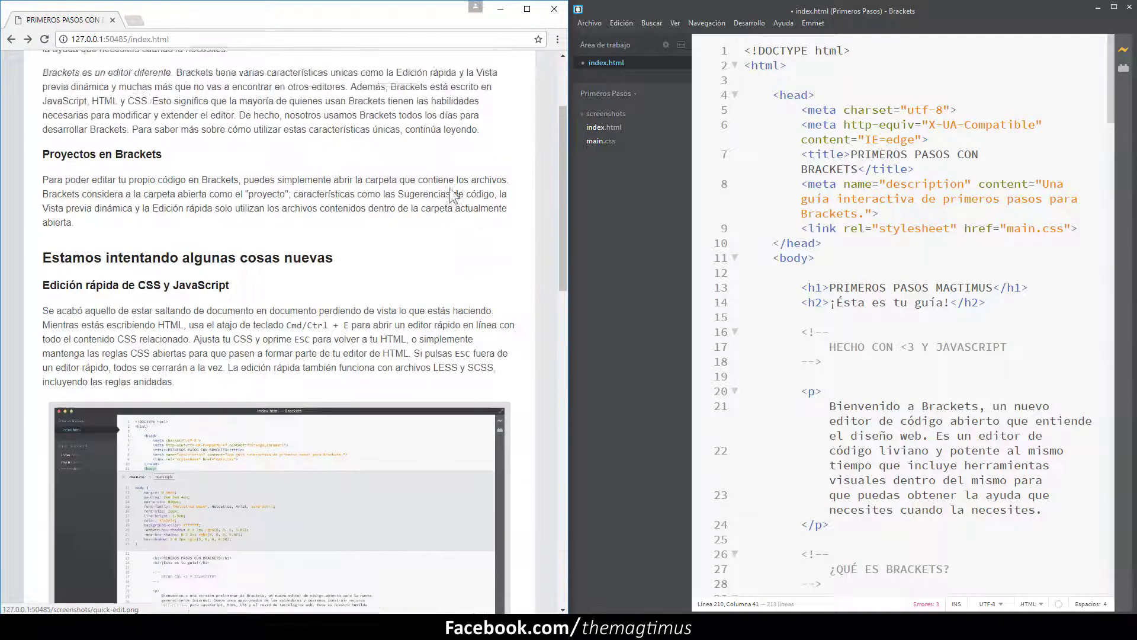
{"action": "scroll", "coordinate": [450, 189], "scroll_direction": "up", "scroll_amount": 3}
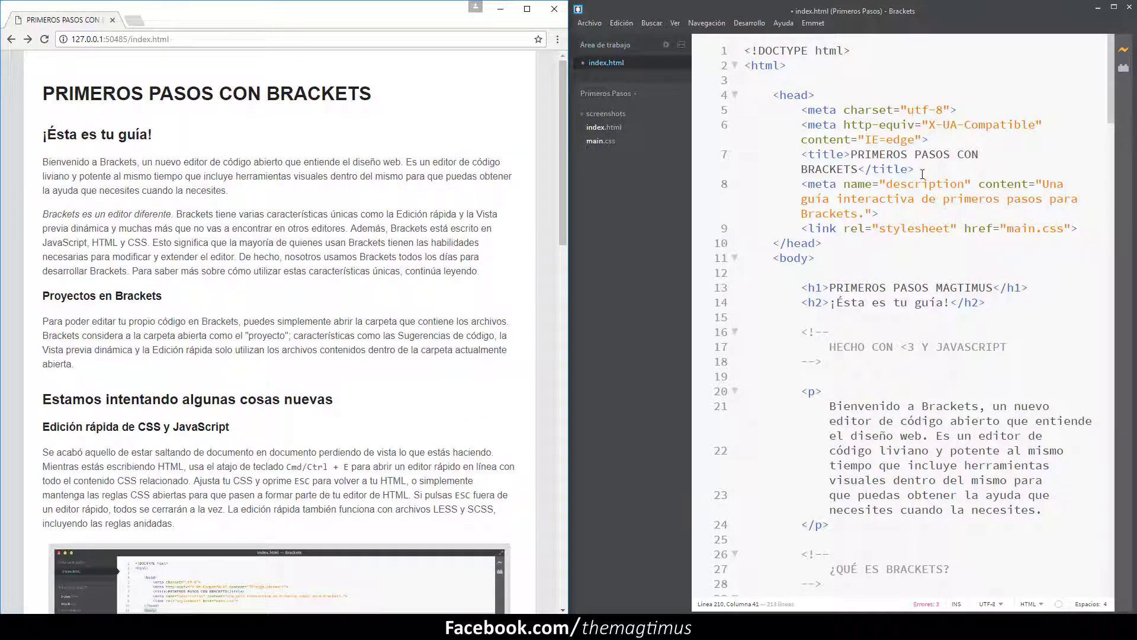
{"action": "left_click_drag", "start_coordinate": [570, 112], "coordinate": [433, 144]}
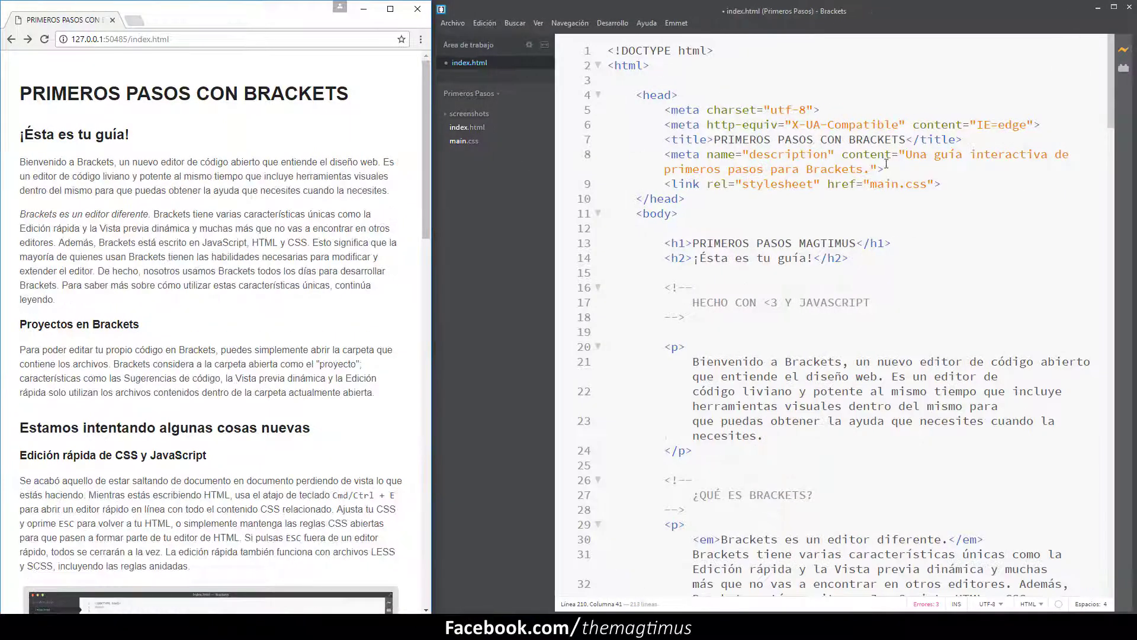
Step: Add "Magtimus diseñar" before the question mark in the "¿QUÉ ES BRACKETS?" comment to try the Confetti effect
{"action": "left_click", "coordinate": [854, 242]}
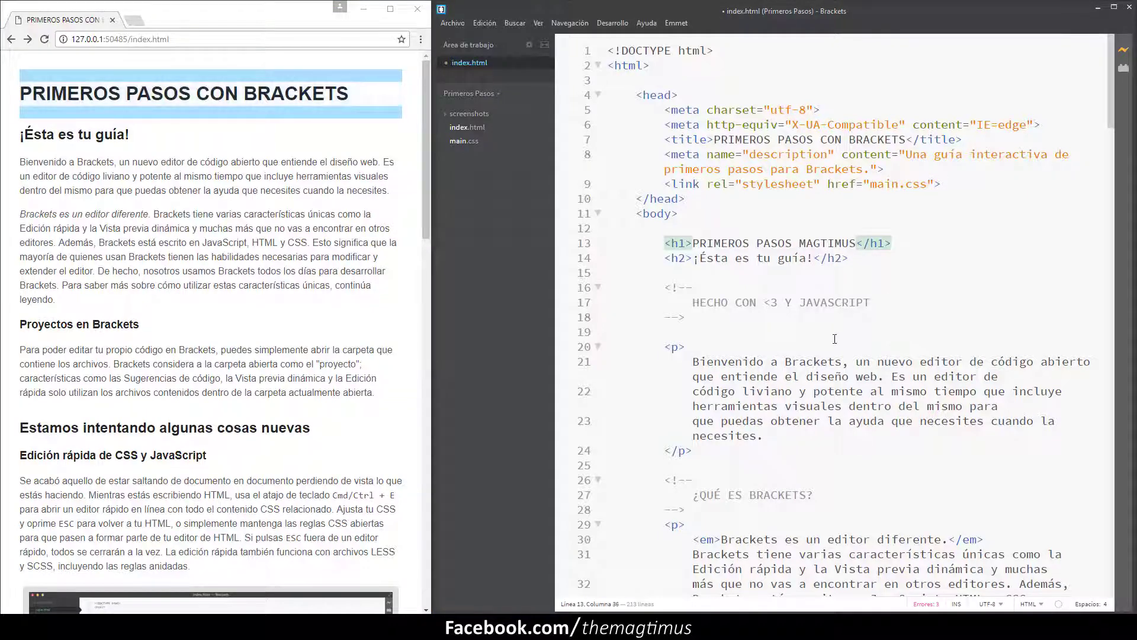
{"action": "scroll", "coordinate": [794, 403], "scroll_direction": "down", "scroll_amount": 2}
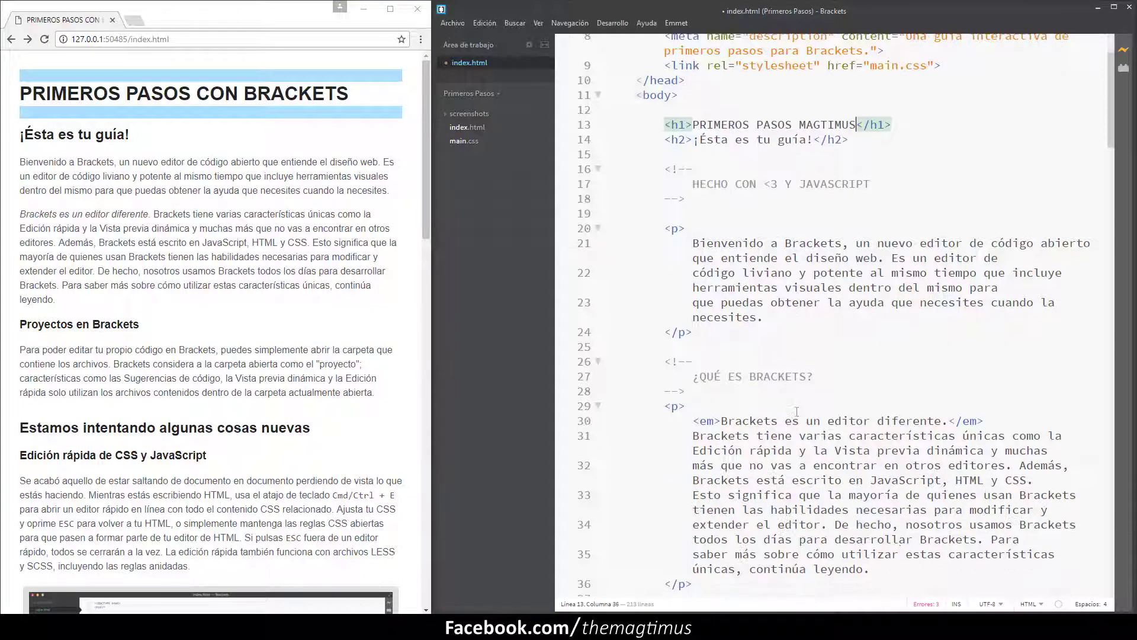
{"action": "left_click", "coordinate": [811, 377]}
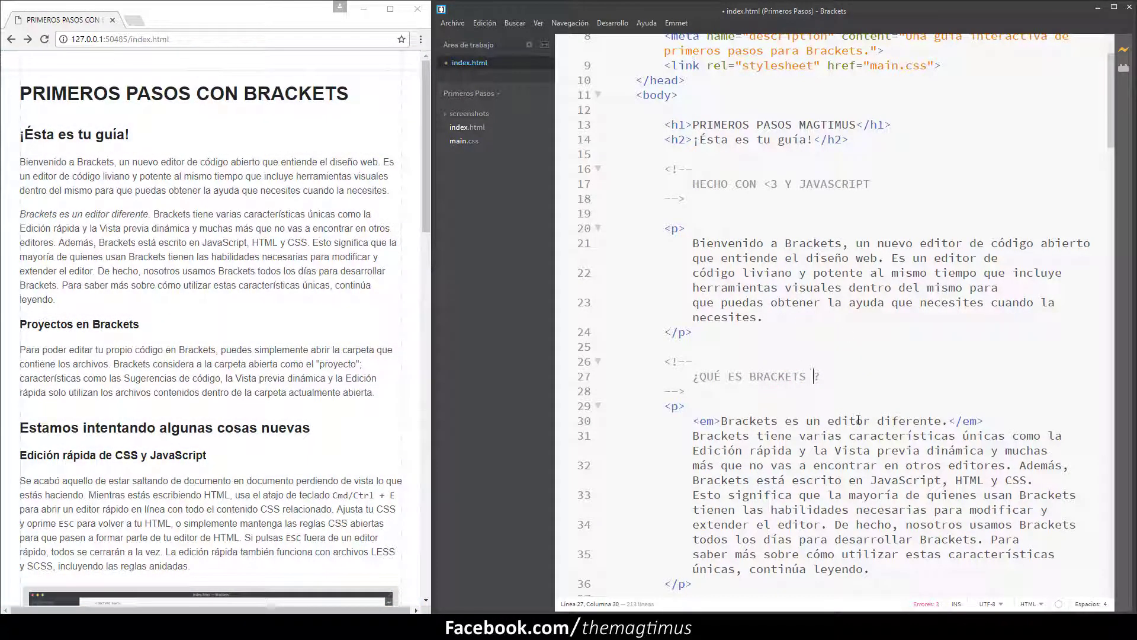
{"action": "type", "text": "nafgt"}
{"action": "key", "text": "BackSpace"}
{"action": "key", "text": "BackSpace"}
{"action": "key", "text": "BackSpace"}
{"action": "key", "text": "BackSpace"}
{"action": "key", "text": "BackSpace"}
{"action": "type", "text": "Ma"}
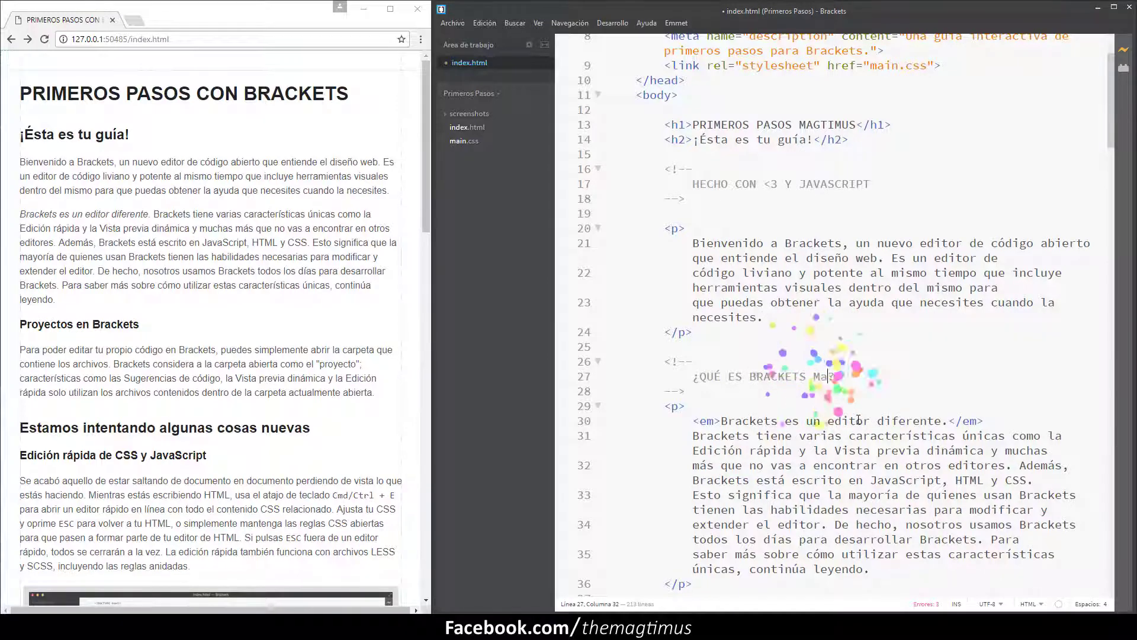
{"action": "type", "text": "gtimus di"}
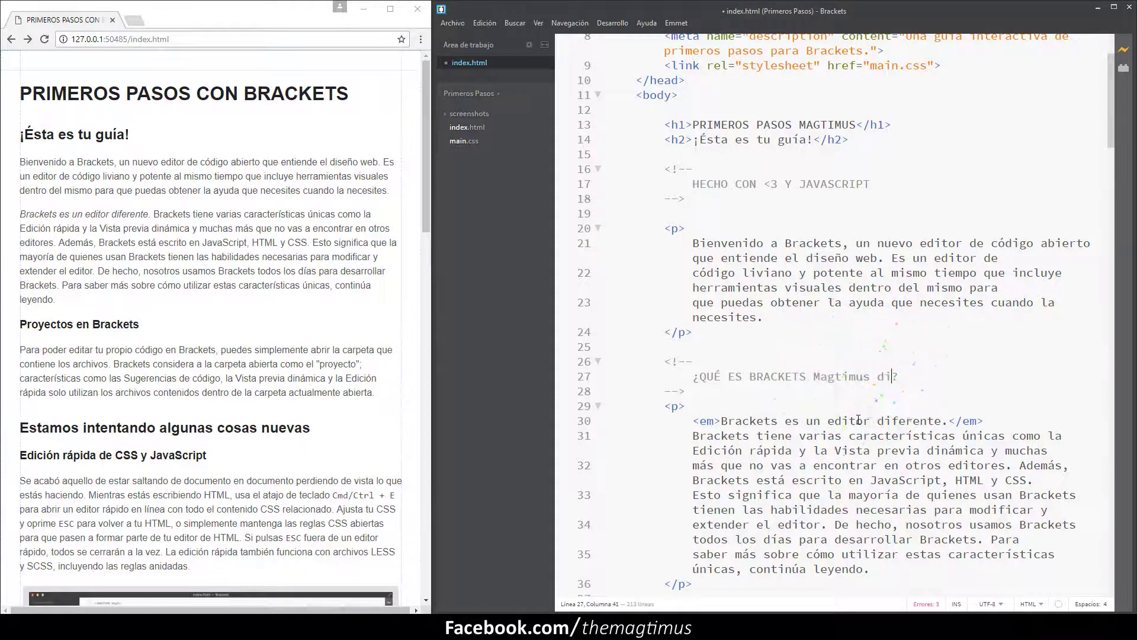
{"action": "type", "text": "se:"}
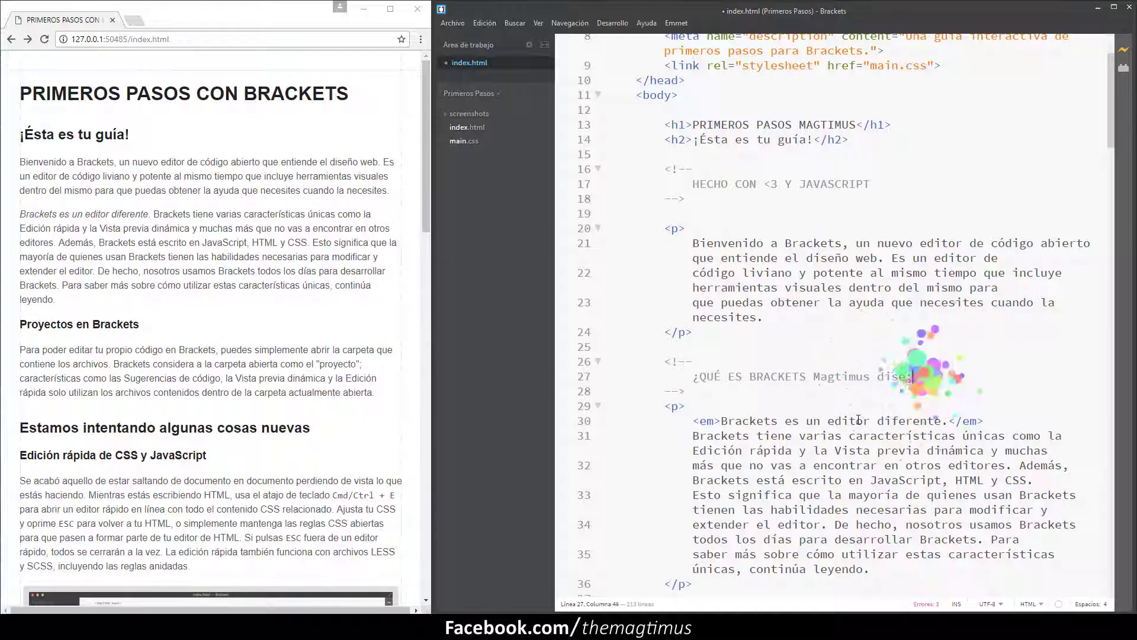
{"action": "key", "text": "BackSpace"}
{"action": "type", "text": "ñar "}
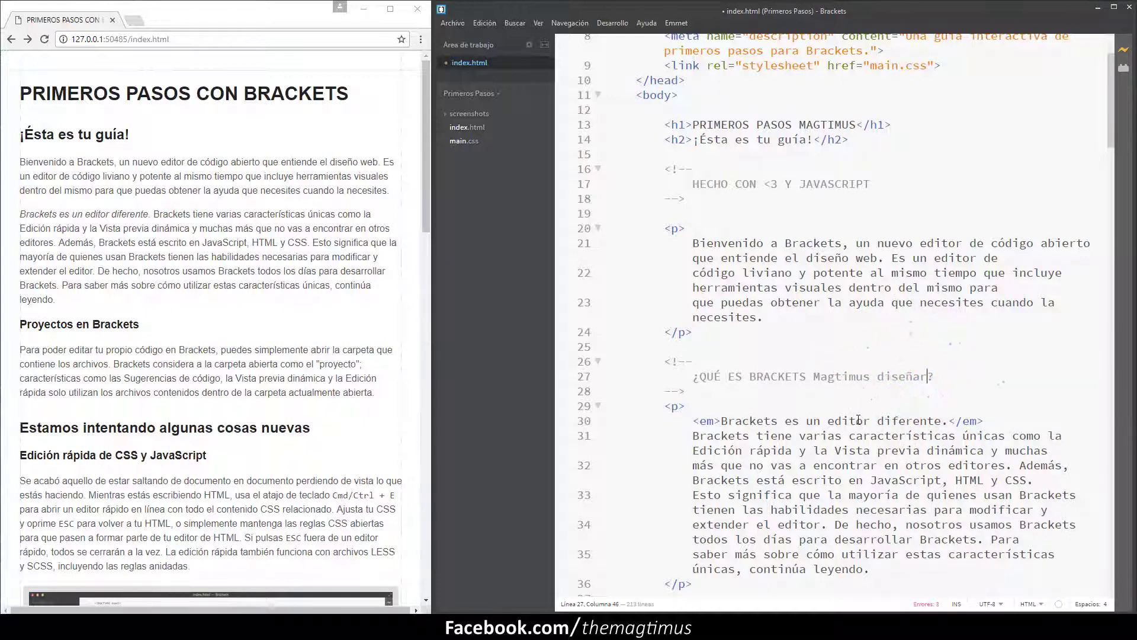
Step: Enter random filler characters at the end of the same comment to show the Confetti effect, and erase them
{"action": "type", "text": "sdhgsadskdhsd"}
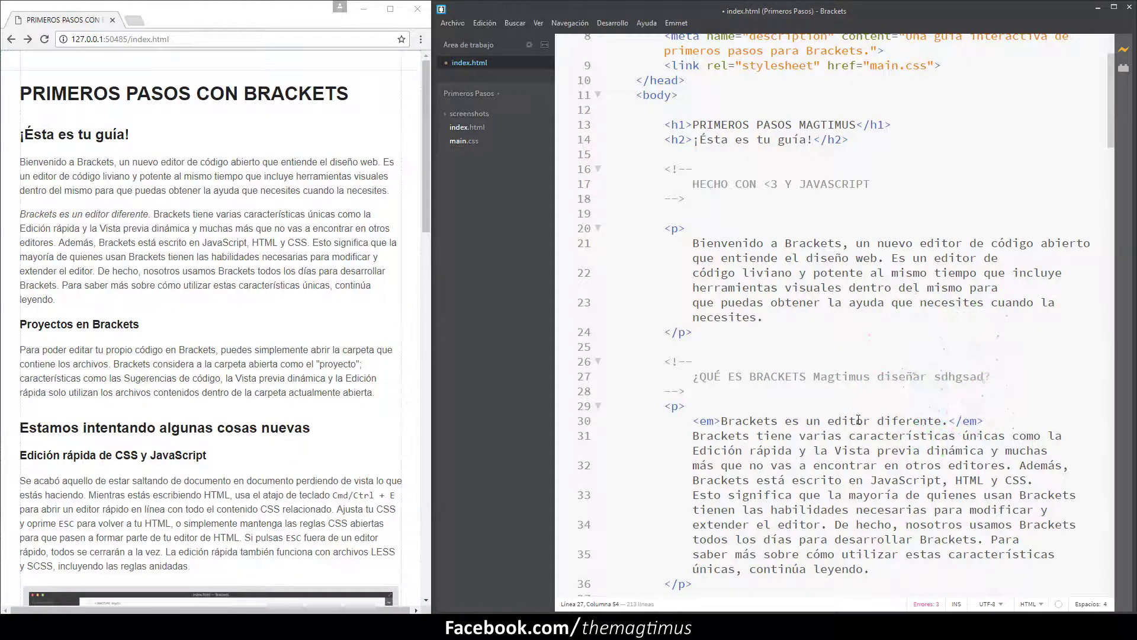
{"action": "key", "text": "BackSpace"}
{"action": "key", "text": "BackSpace"}
{"action": "key", "text": "BackSpace"}
{"action": "key", "text": "BackSpace"}
{"action": "key", "text": "BackSpace"}
{"action": "key", "text": "BackSpace"}
{"action": "key", "text": "BackSpace"}
{"action": "key", "text": "BackSpace"}
{"action": "key", "text": "BackSpace"}
{"action": "key", "text": "BackSpace"}
{"action": "key", "text": "BackSpace"}
{"action": "key", "text": "BackSpace"}
{"action": "key", "text": "BackSpace"}
{"action": "key", "text": "BackSpace"}
{"action": "key", "text": "BackSpace"}
{"action": "key", "text": "BackSpace"}
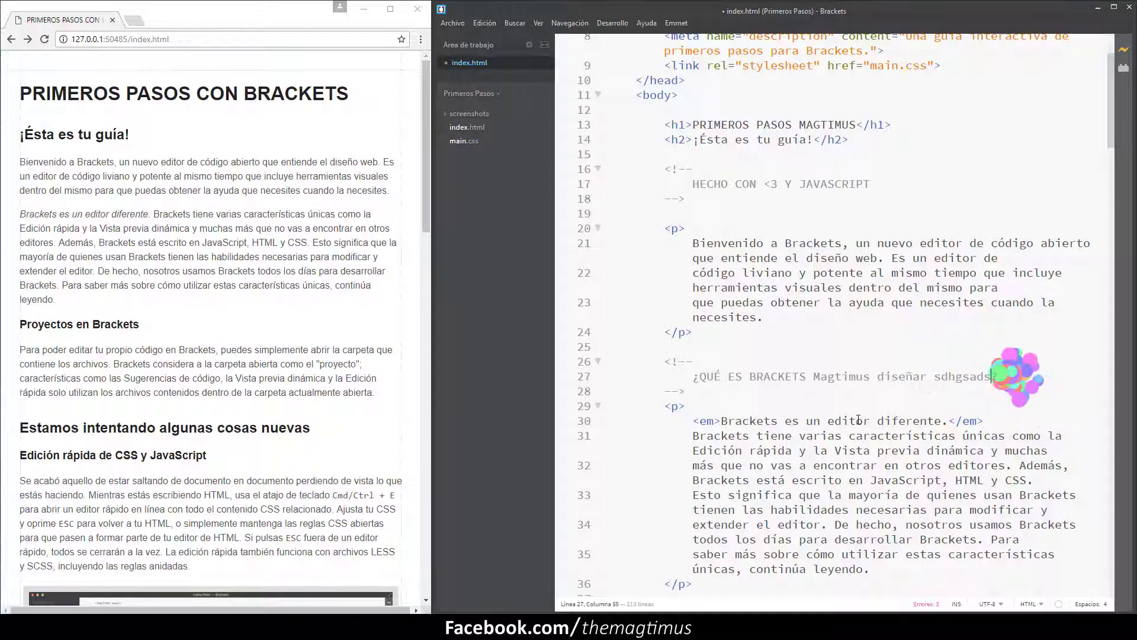
Step: Complete the comment's last word as "diseñador", and try the filler text "ulalala" at the line's end before erasing it
{"action": "type", "text": "ador?"}
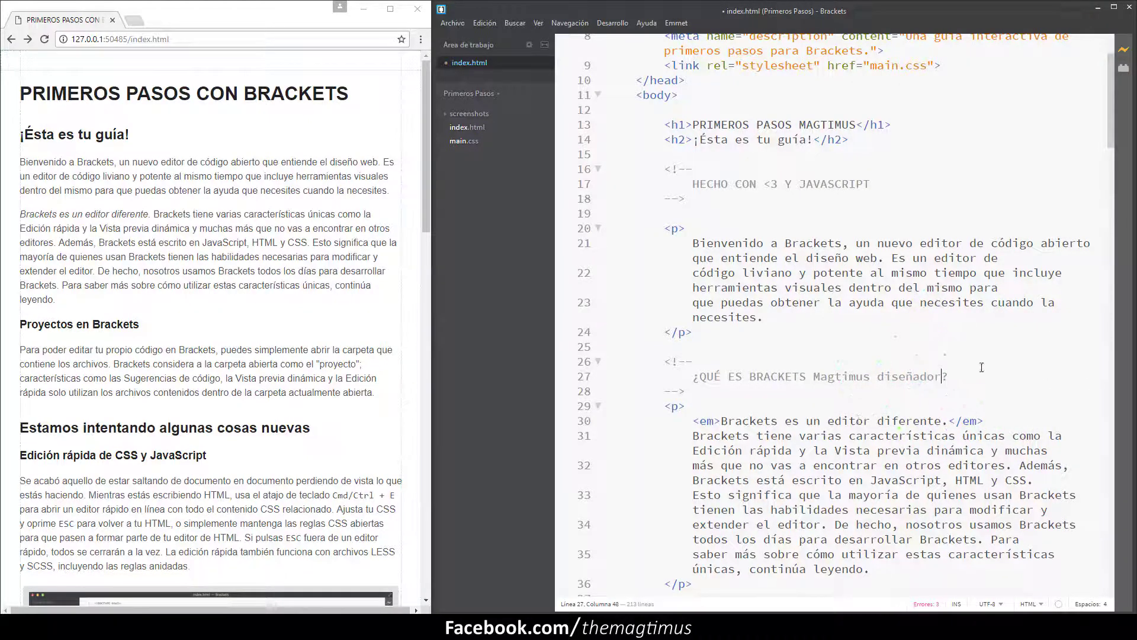
{"action": "key", "text": "BackSpace"}
{"action": "key", "text": "End"}
{"action": "type", "text": "ulalala"}
{"action": "key", "text": "BackSpace"}
{"action": "key", "text": "BackSpace"}
{"action": "key", "text": "BackSpace"}
{"action": "key", "text": "BackSpace"}
{"action": "key", "text": "BackSpace"}
{"action": "key", "text": "BackSpace"}
{"action": "key", "text": "BackSpace"}
{"action": "key", "text": "BackSpace"}
Step: Try to save index.html, and minimize both Brackets and the Chrome preview
{"action": "key", "text": "ctrl+s"}
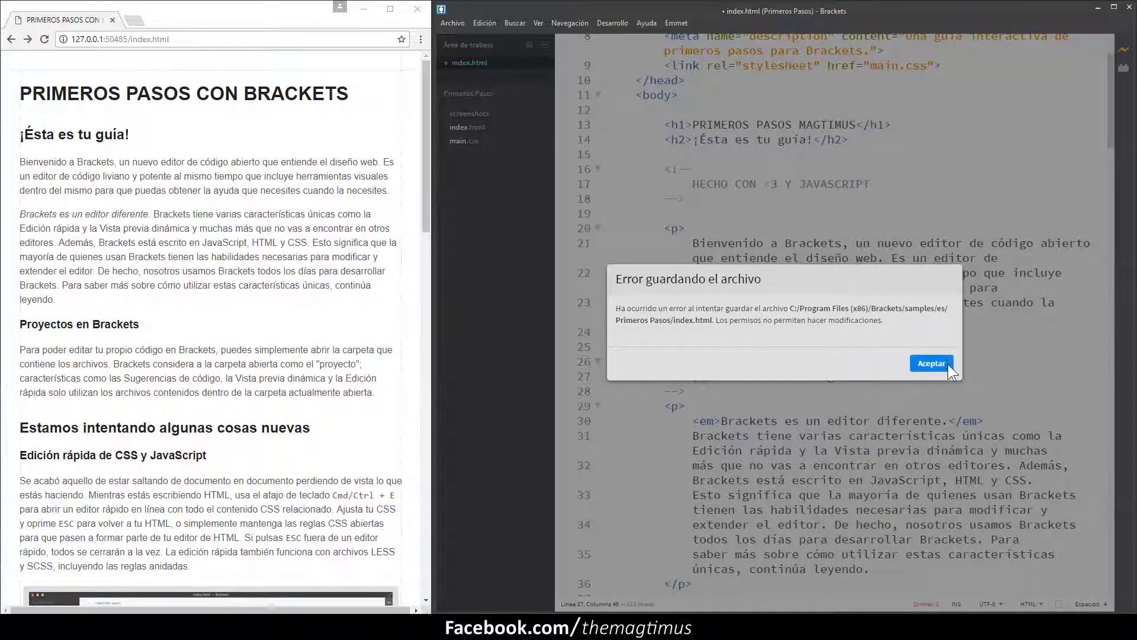
{"action": "left_click", "coordinate": [948, 363]}
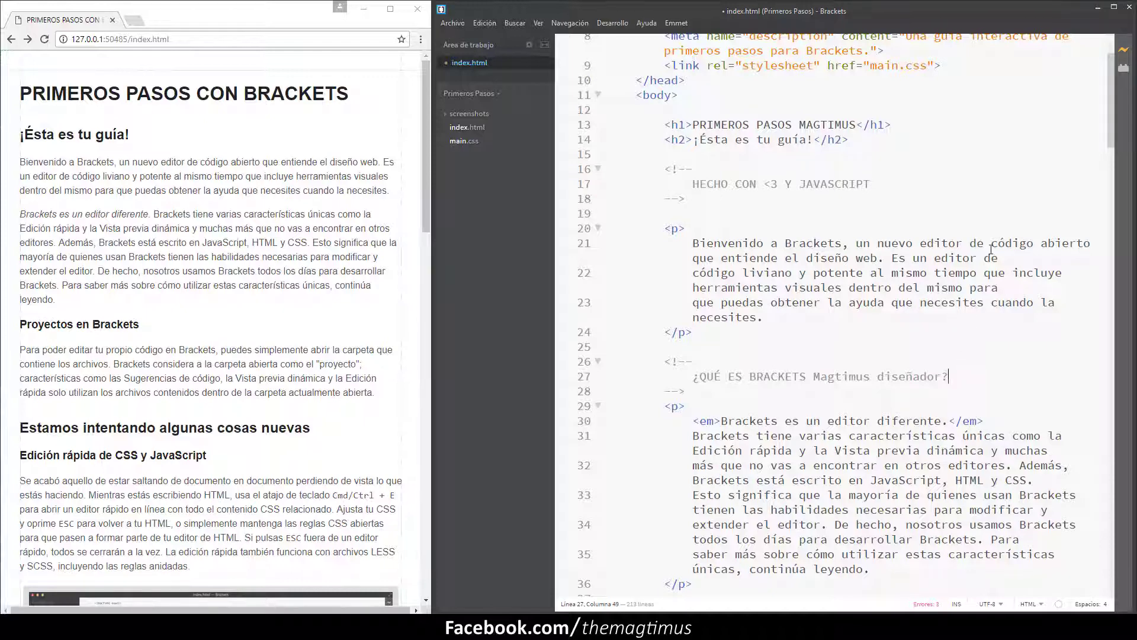
{"action": "left_click", "coordinate": [1099, 7]}
{"action": "left_click", "coordinate": [364, 9]}
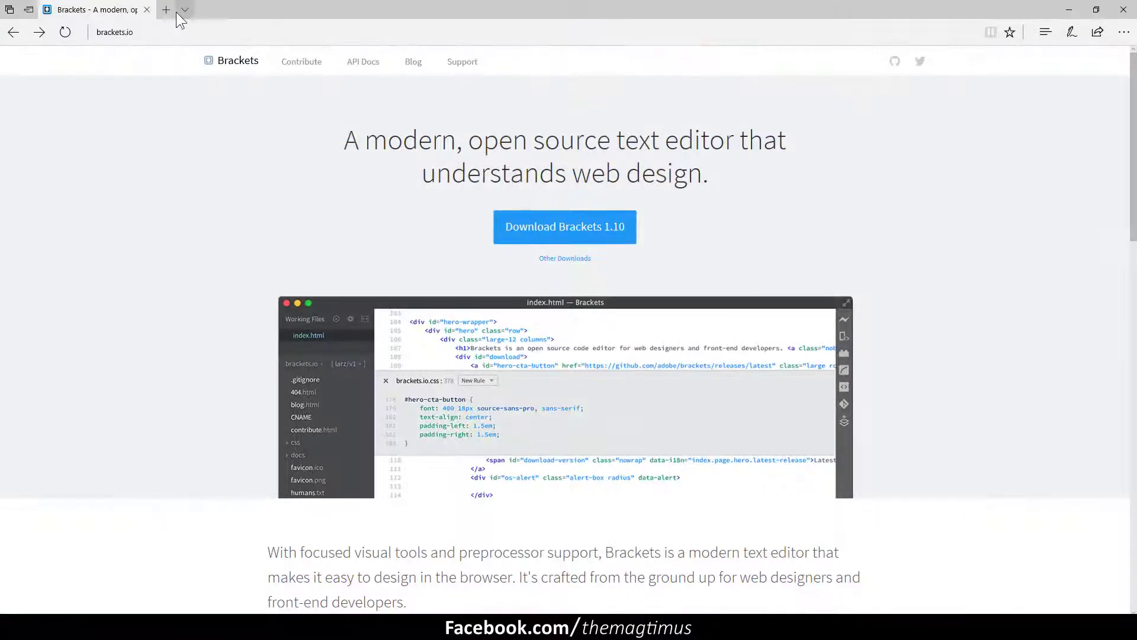
Step: Open google.com in a new Edge tab, take the Brackets site tab back to its Google search, and return to the new tab
{"action": "left_click", "coordinate": [168, 10]}
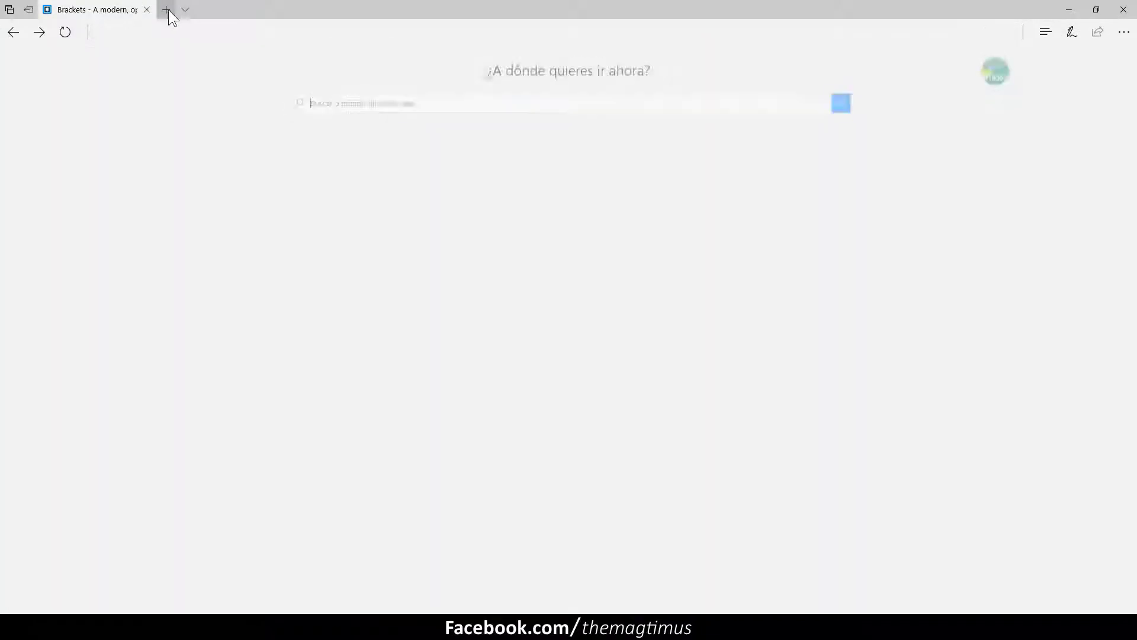
{"action": "type", "text": "google.com/"}
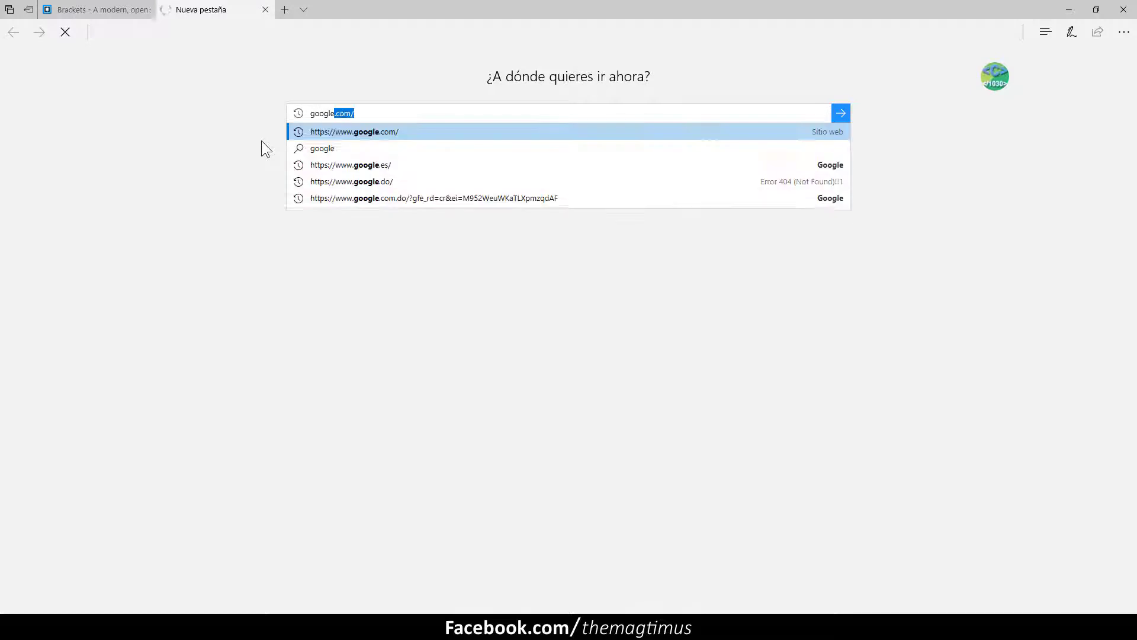
{"action": "key", "text": "Return"}
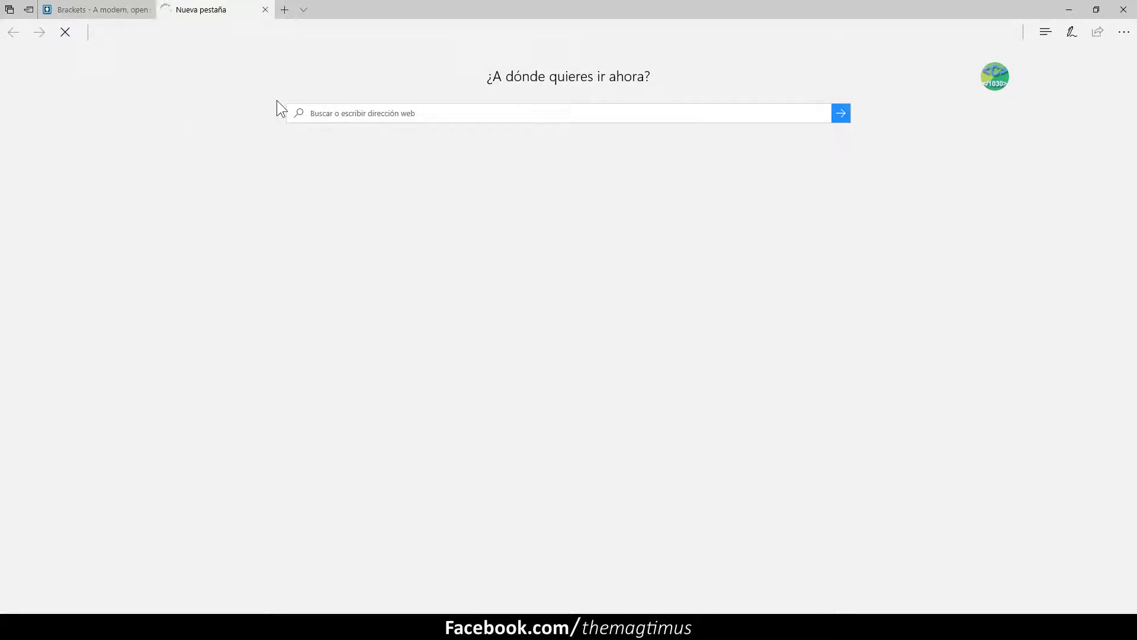
{"action": "left_click", "coordinate": [137, 27]}
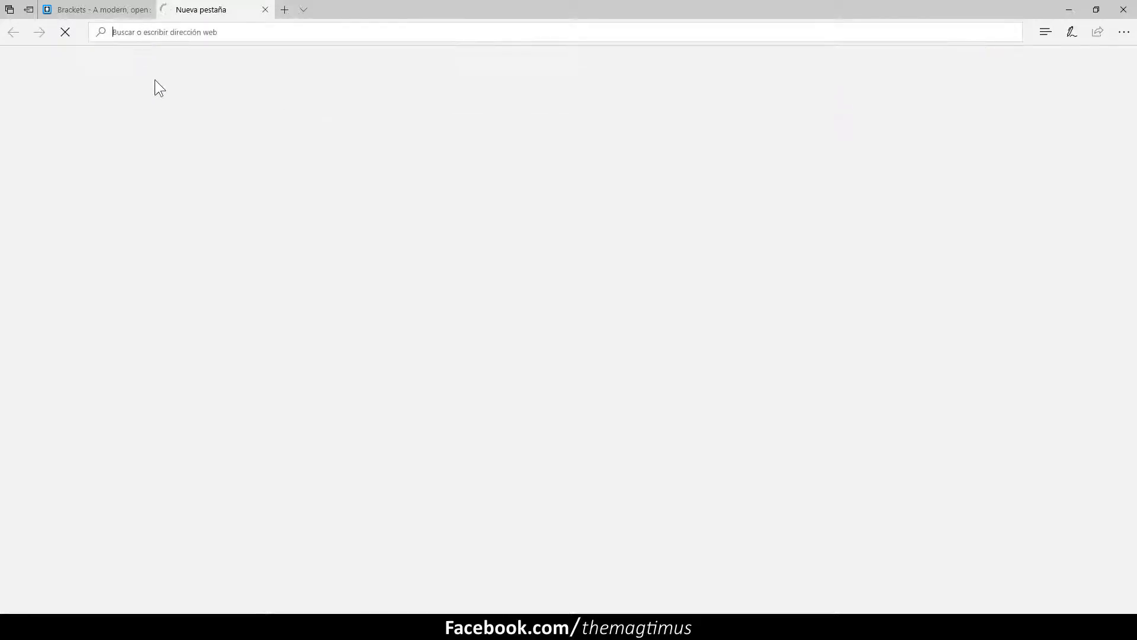
{"action": "type", "text": "goog"}
{"action": "key", "text": "Escape"}
{"action": "left_click", "coordinate": [131, 10]}
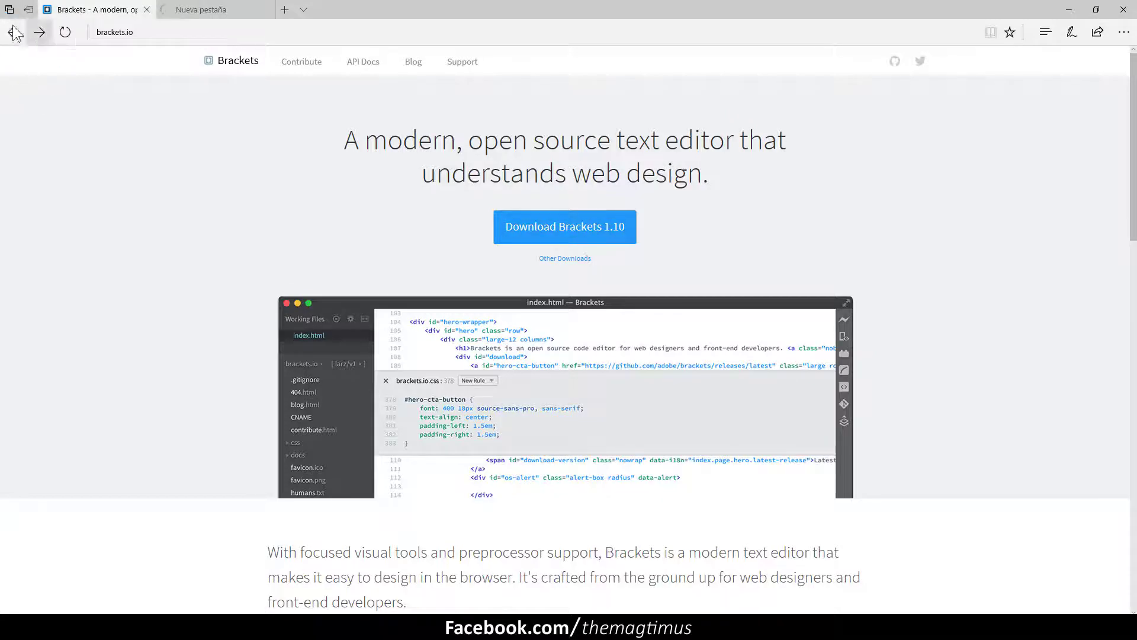
{"action": "left_click", "coordinate": [13, 32]}
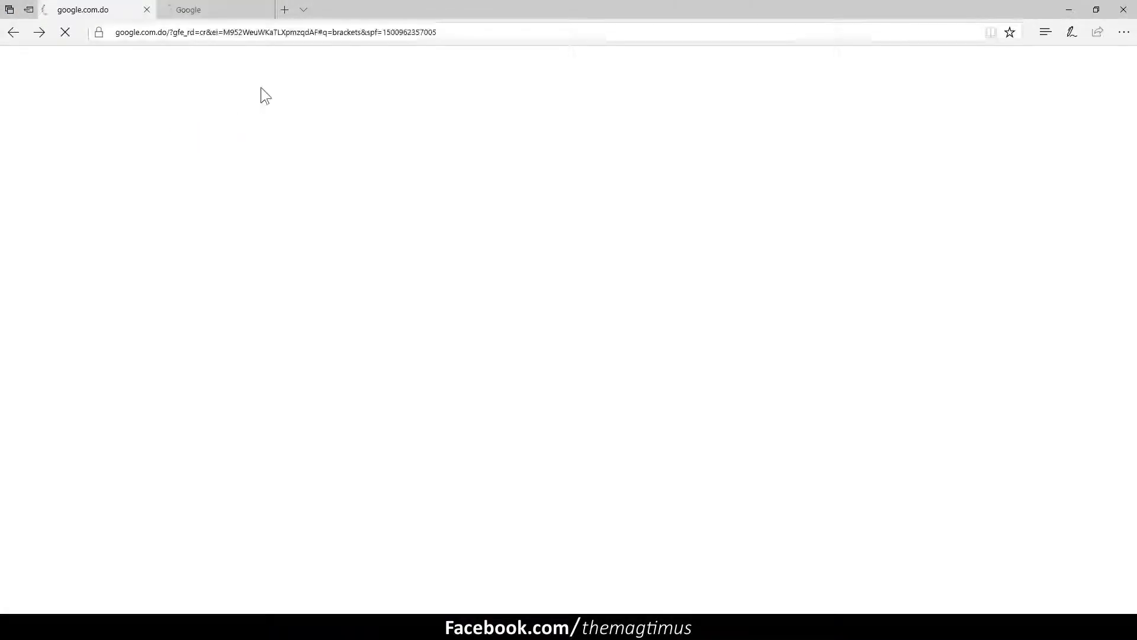
{"action": "left_click", "coordinate": [216, 8]}
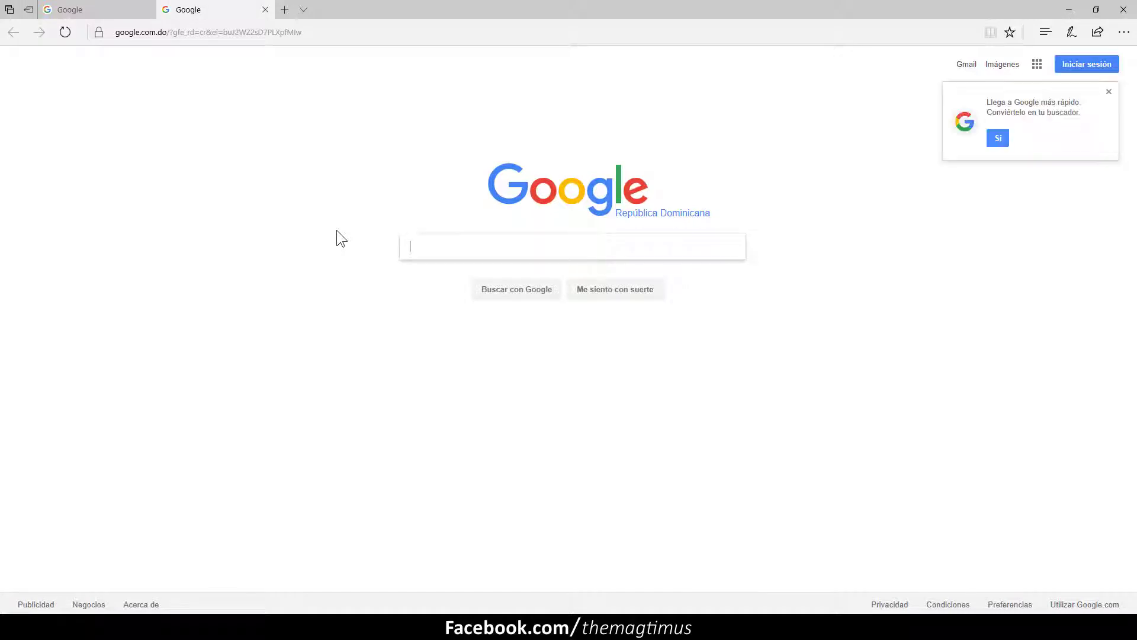
Step: Search Google for winrar and open the "Descargas WinRAR - Descarga recomendada" result from winrar.es
{"action": "type", "text": "win"}
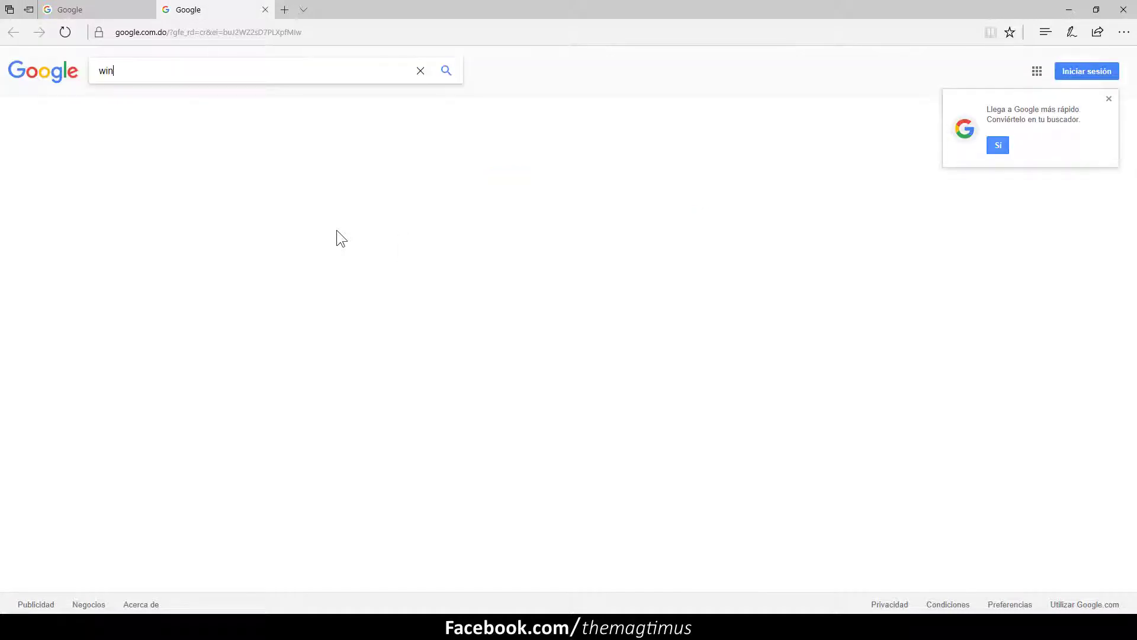
{"action": "type", "text": "rar"}
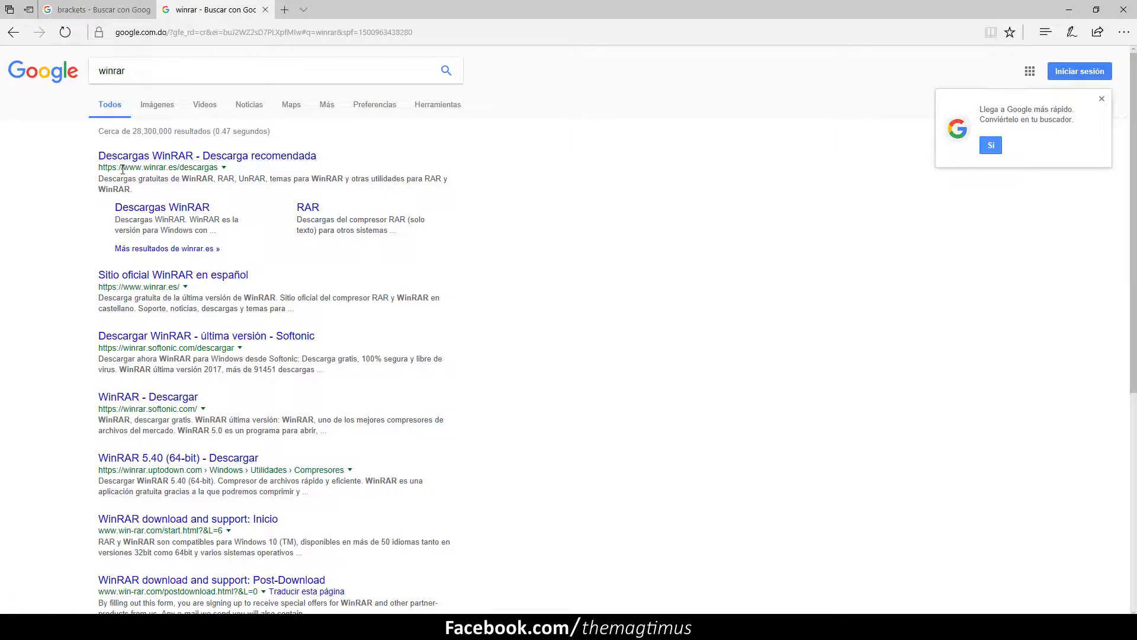
{"action": "left_click_drag", "start_coordinate": [127, 170], "coordinate": [172, 170]}
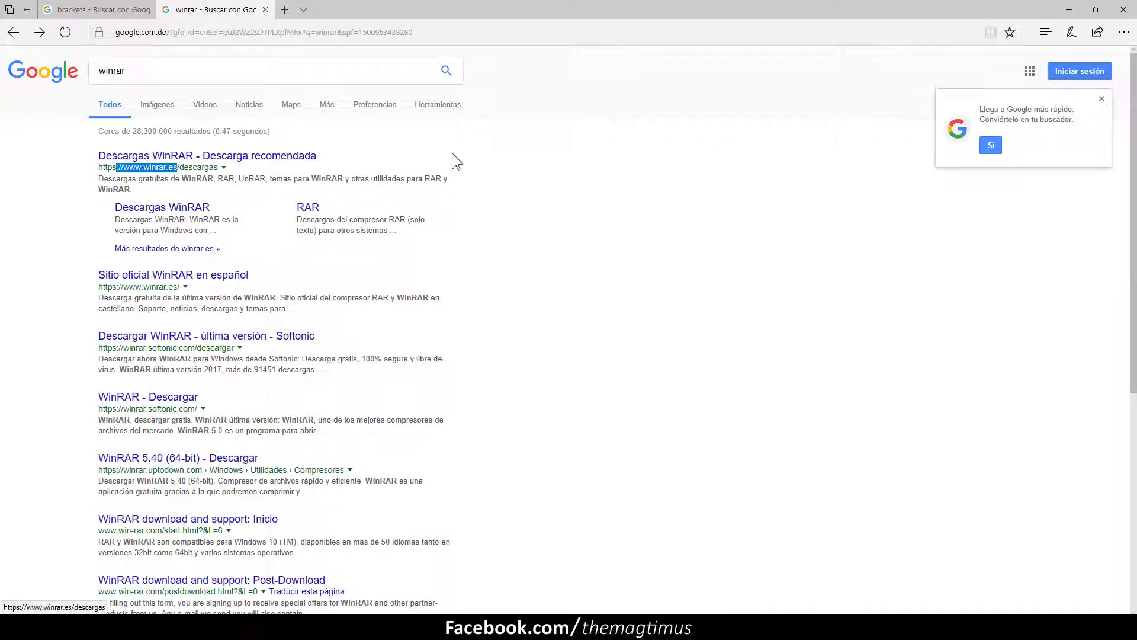
{"action": "left_click", "coordinate": [275, 144]}
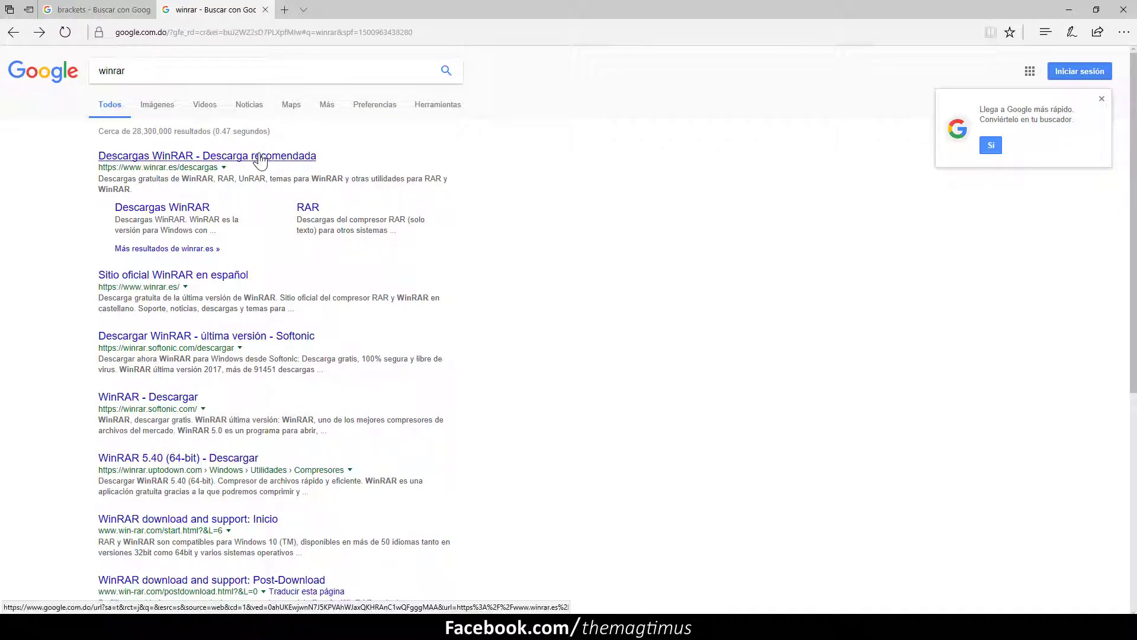
{"action": "left_click", "coordinate": [260, 159]}
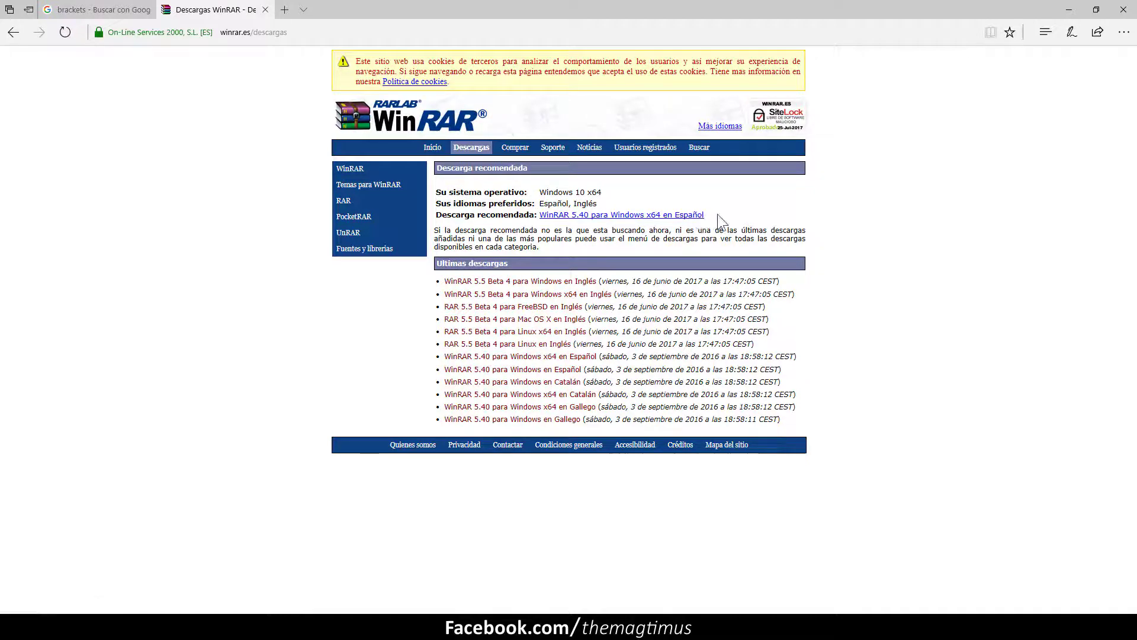
Step: Start the recommended "WinRAR 5.40 para Windows x64 en Español" download and cancel it
{"action": "left_click_drag", "start_coordinate": [717, 214], "coordinate": [545, 225]}
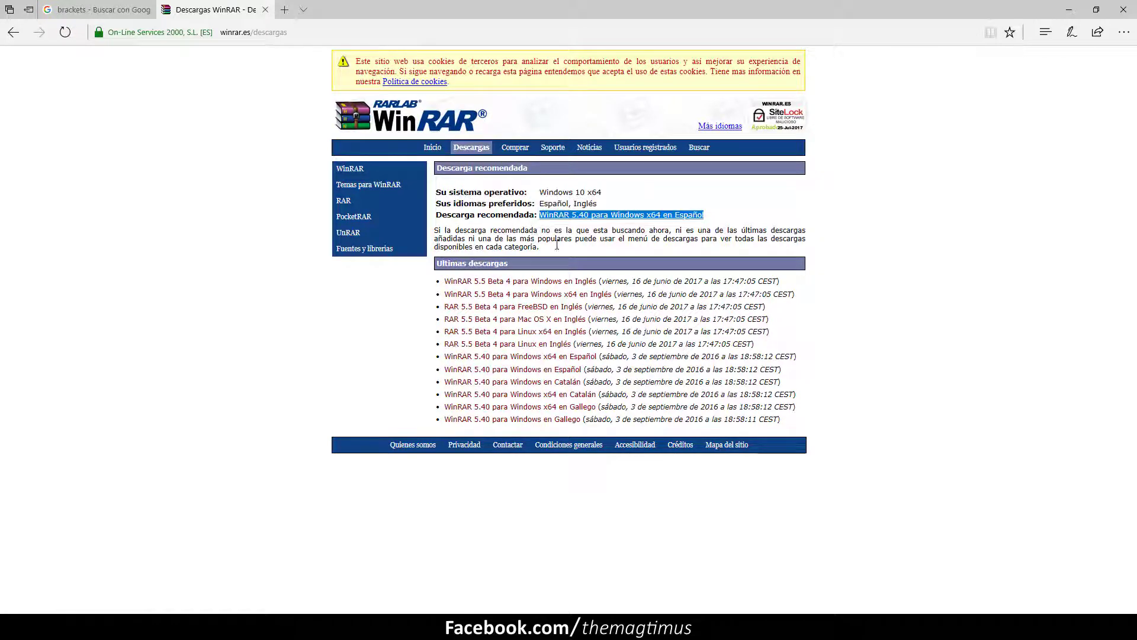
{"action": "left_click", "coordinate": [648, 234]}
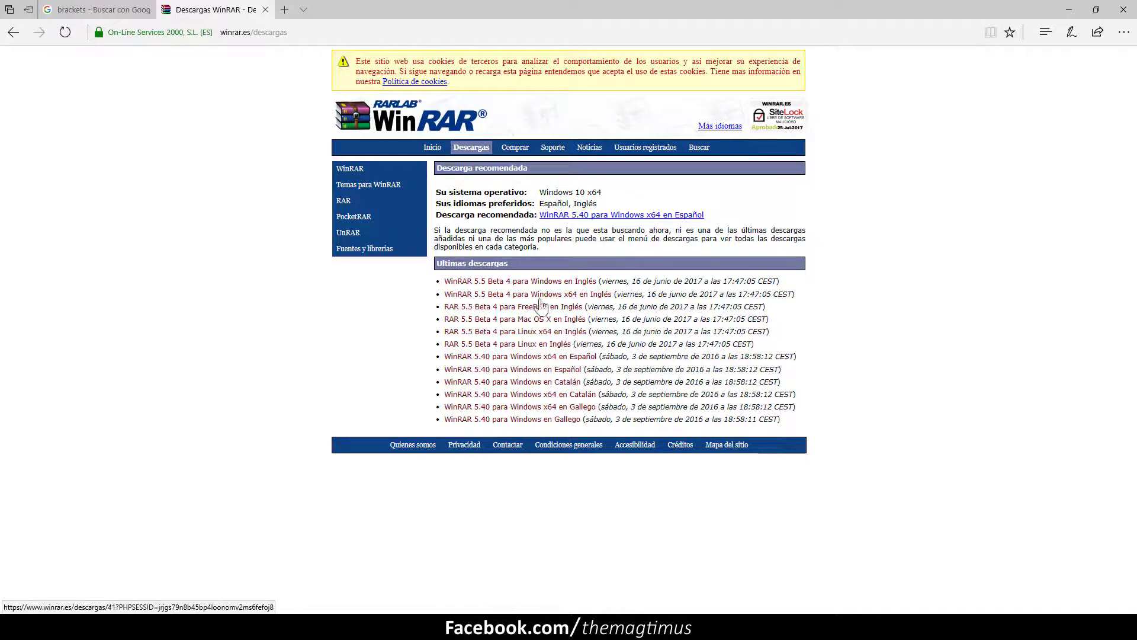
{"action": "left_click", "coordinate": [638, 220]}
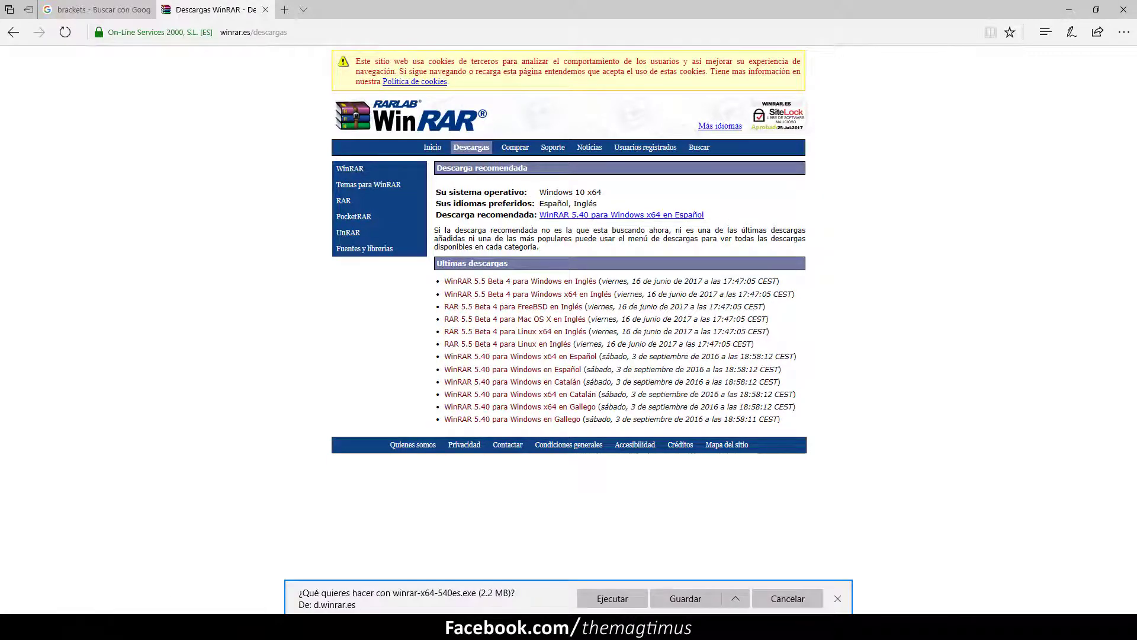
{"action": "left_click", "coordinate": [785, 600]}
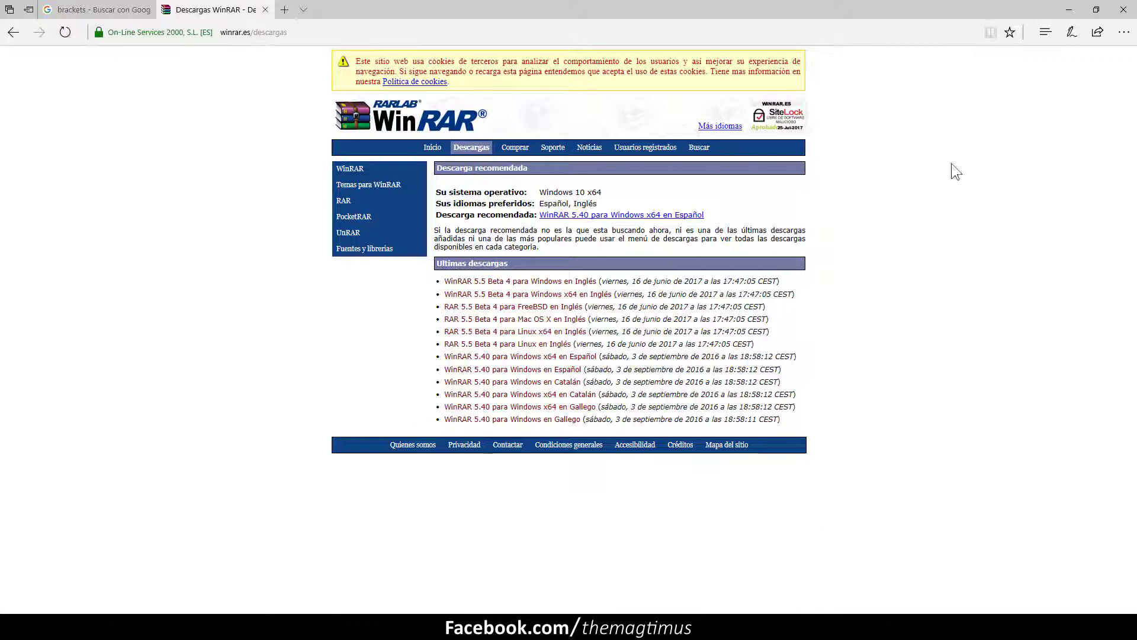
Step: Minimize Edge, extract the Brackets-Confetti-master ZIP into its own folder, and open the inner Brackets-Confetti-master folder
{"action": "left_click", "coordinate": [1070, 10]}
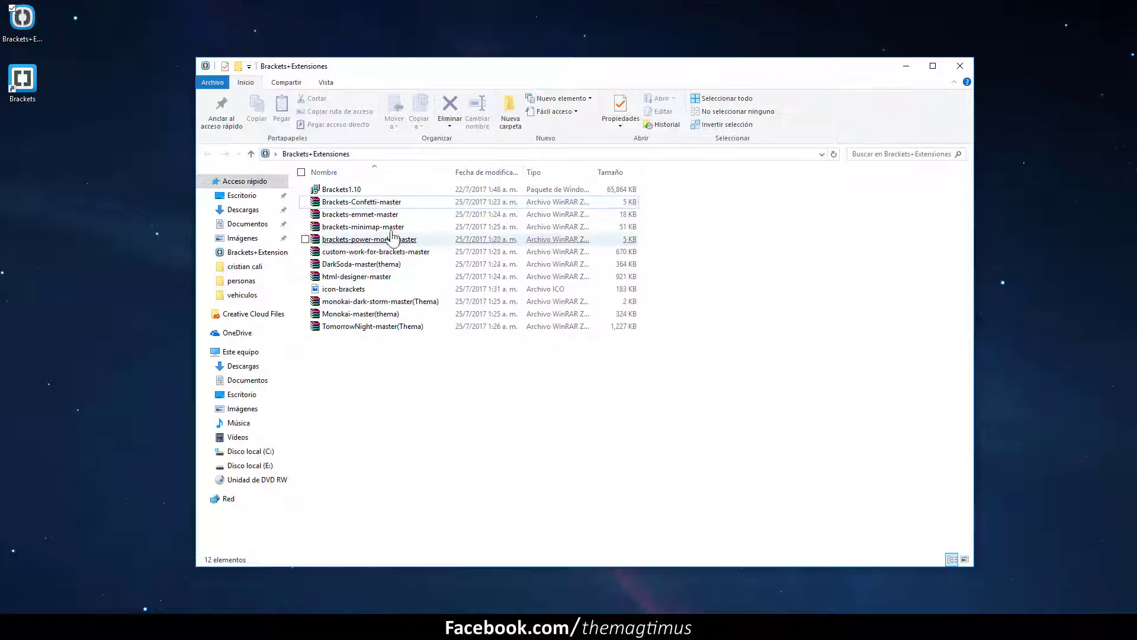
{"action": "right_click", "coordinate": [368, 207]}
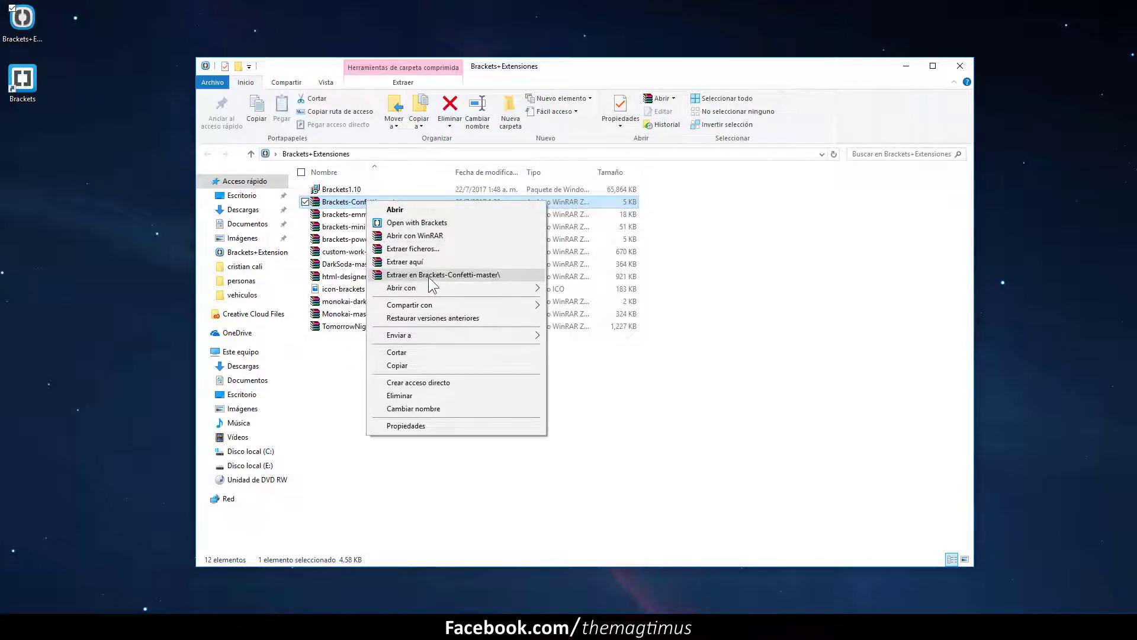
{"action": "left_click", "coordinate": [468, 275]}
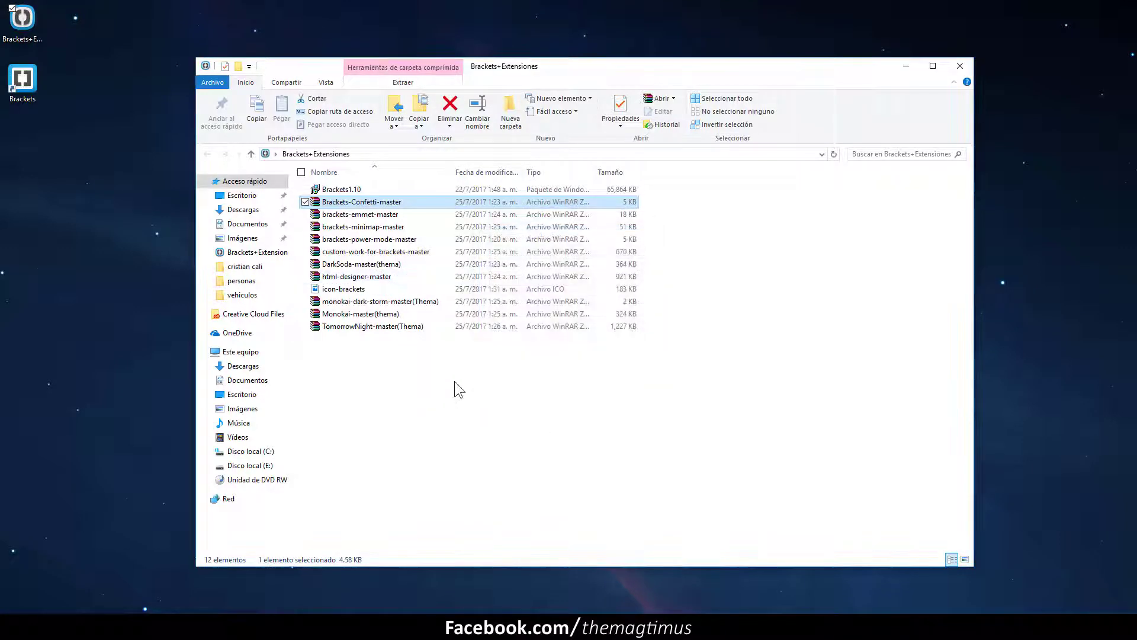
{"action": "left_click", "coordinate": [449, 410]}
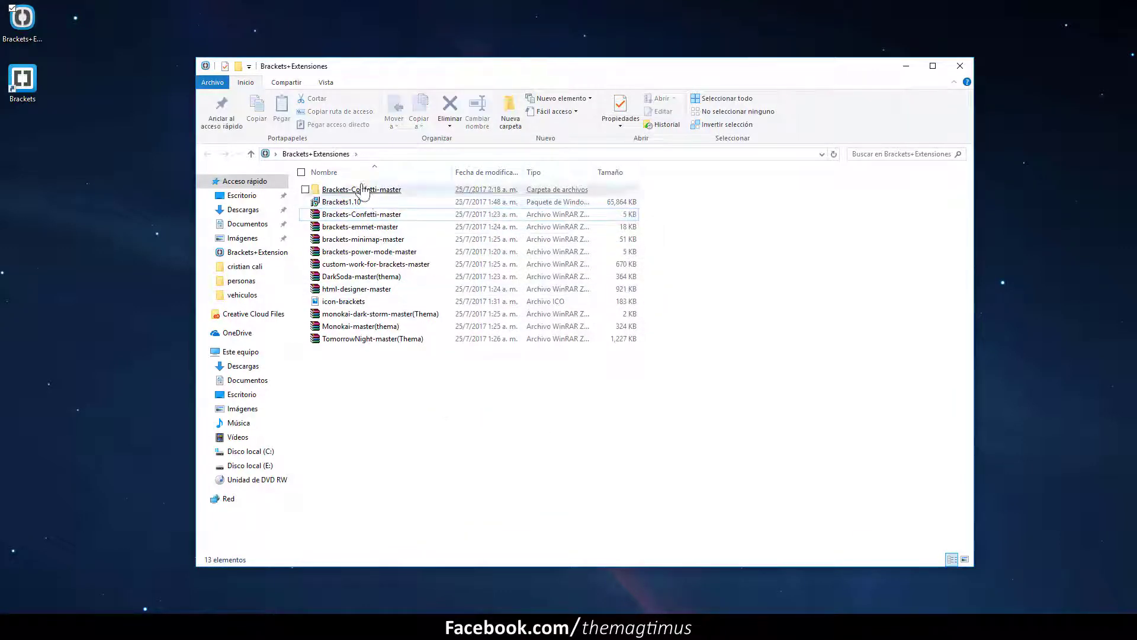
{"action": "double_click", "coordinate": [398, 193]}
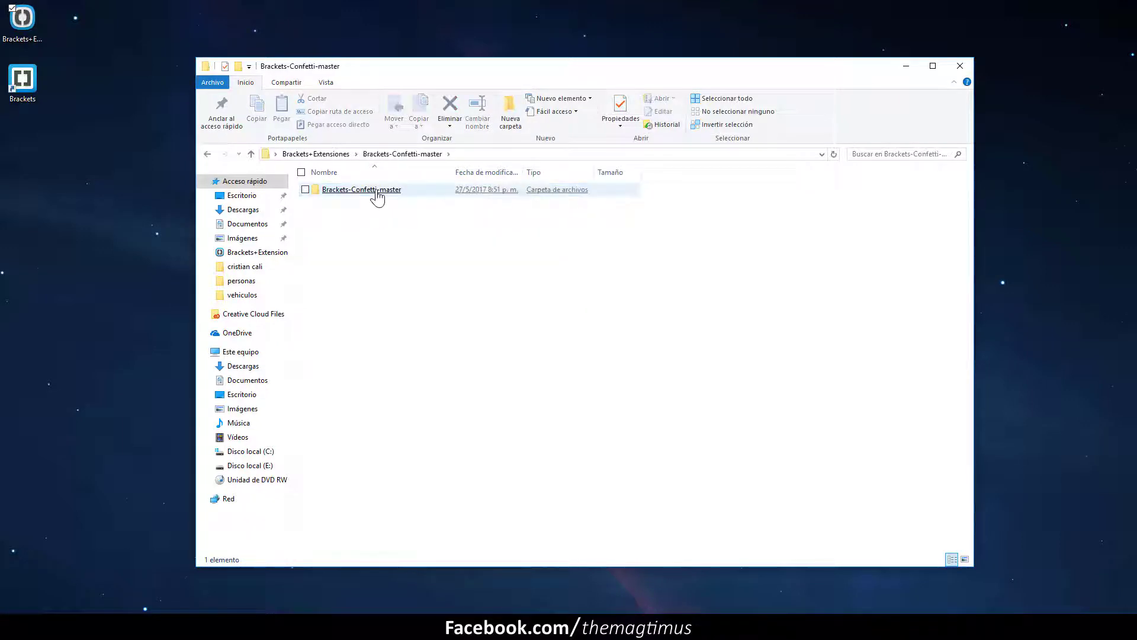
{"action": "double_click", "coordinate": [376, 192]}
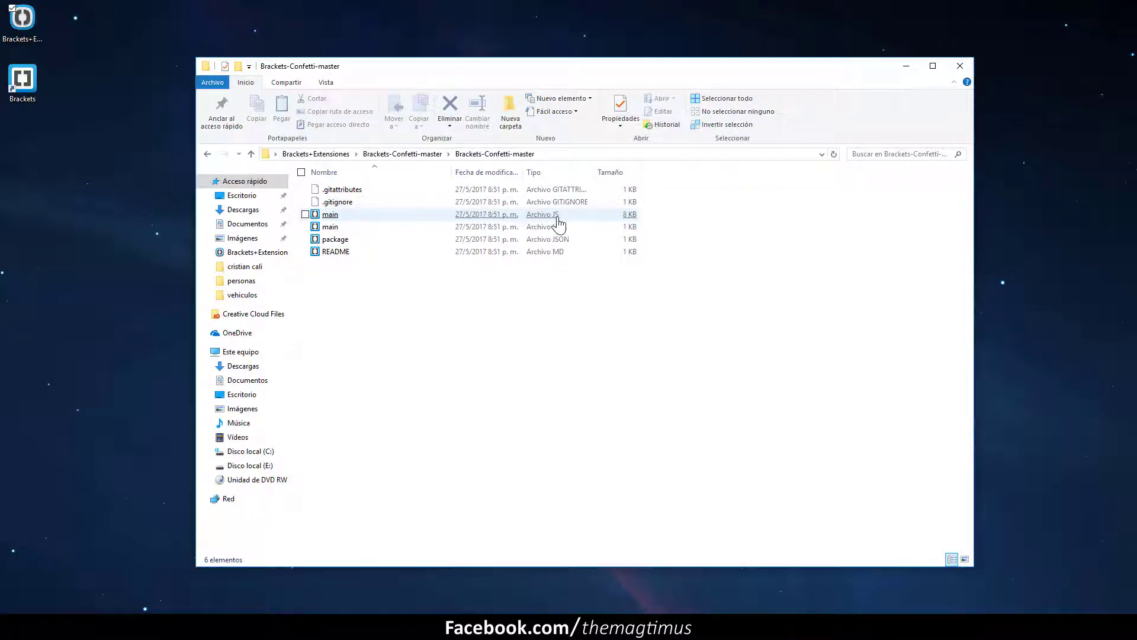
Step: Open the main.js file from the Brackets-Confetti-master folder in Brackets and widen the editor window across most of the screen
{"action": "right_click", "coordinate": [330, 221]}
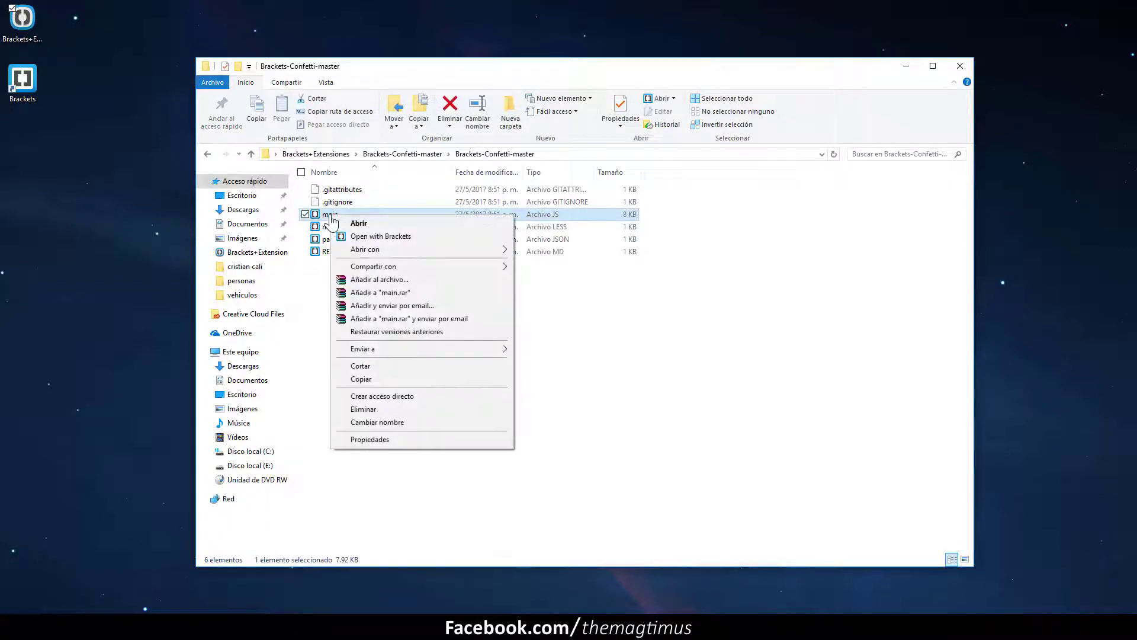
{"action": "left_click", "coordinate": [409, 237]}
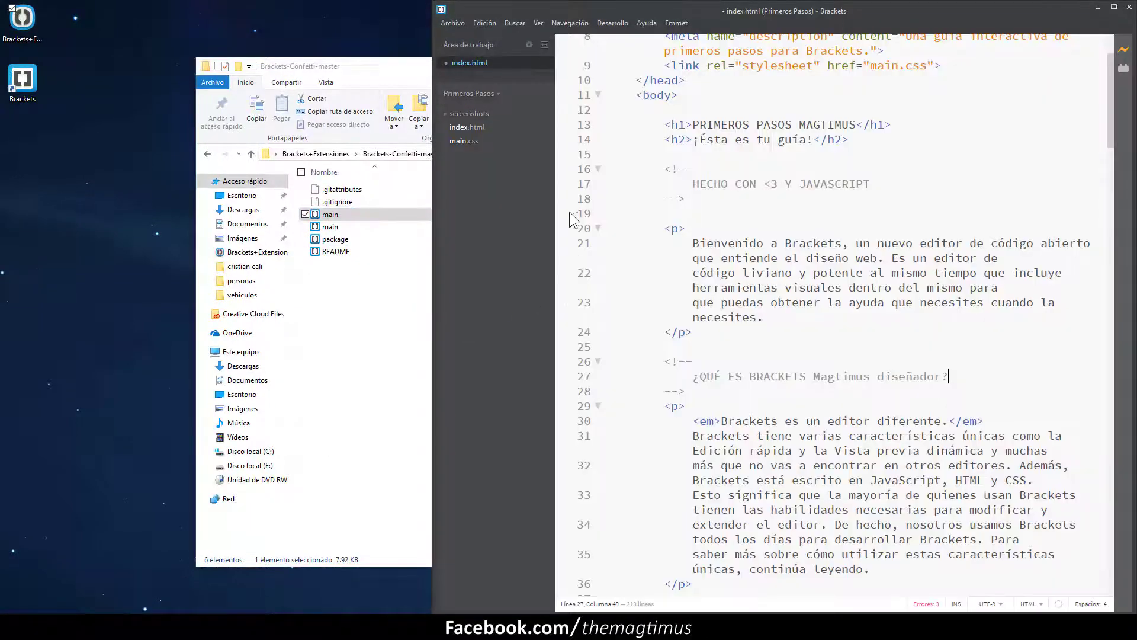
{"action": "scroll", "coordinate": [763, 256], "scroll_direction": "down", "scroll_amount": 4}
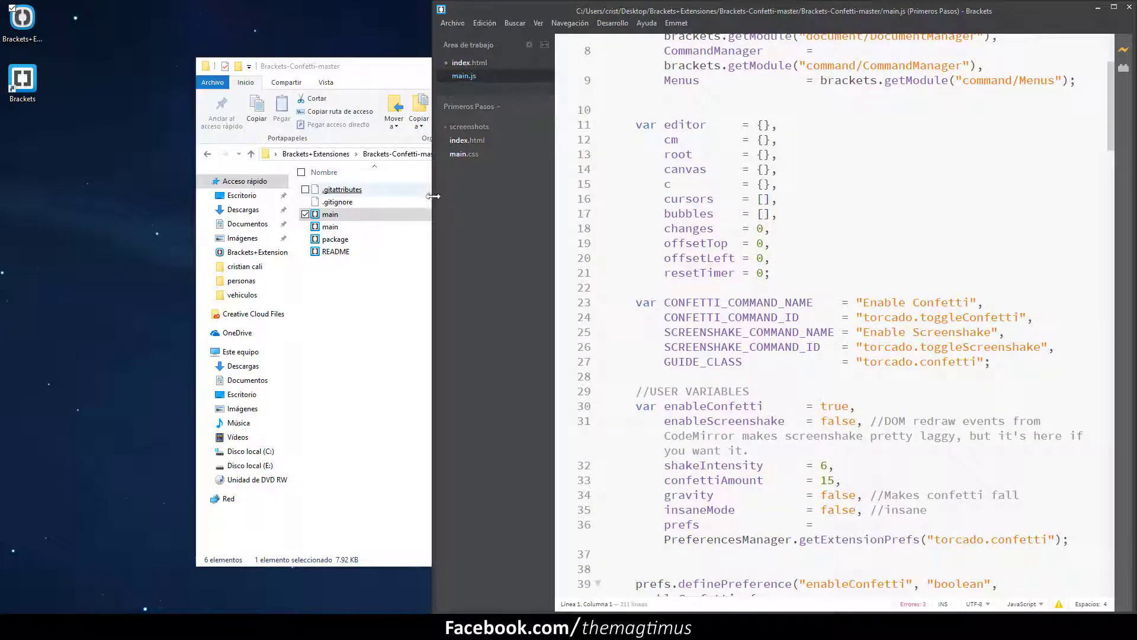
{"action": "left_click_drag", "start_coordinate": [433, 202], "coordinate": [59, 201]}
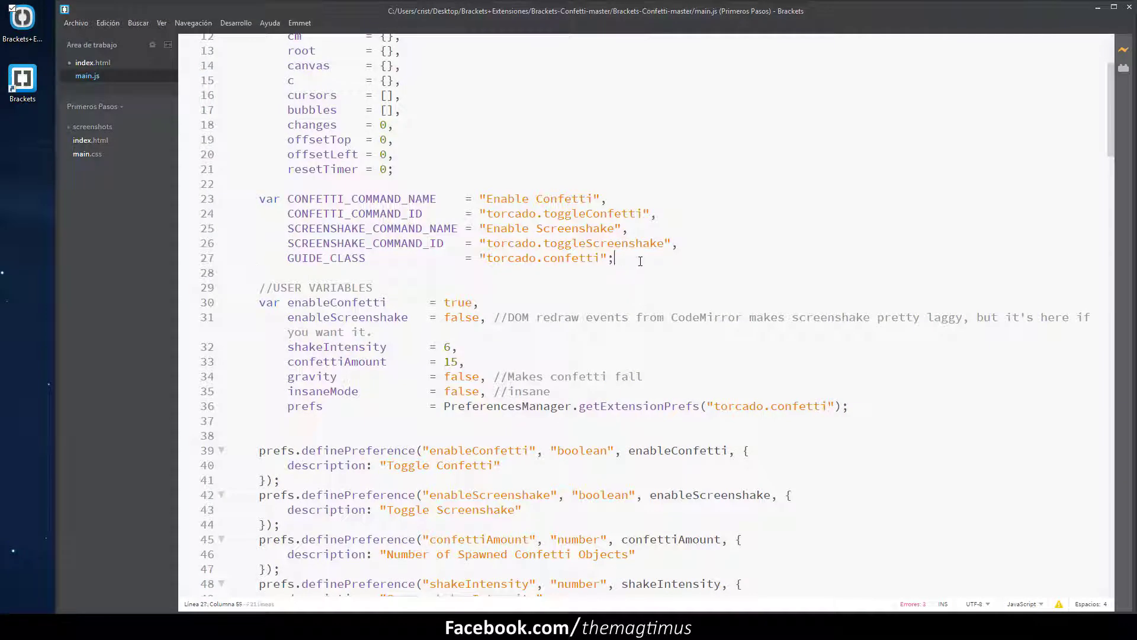
Step: Examine the USER VARIABLES block of main.js, including shakeIntensity, and narrow the editor window slightly
{"action": "scroll", "coordinate": [637, 262], "scroll_direction": "down", "scroll_amount": 4}
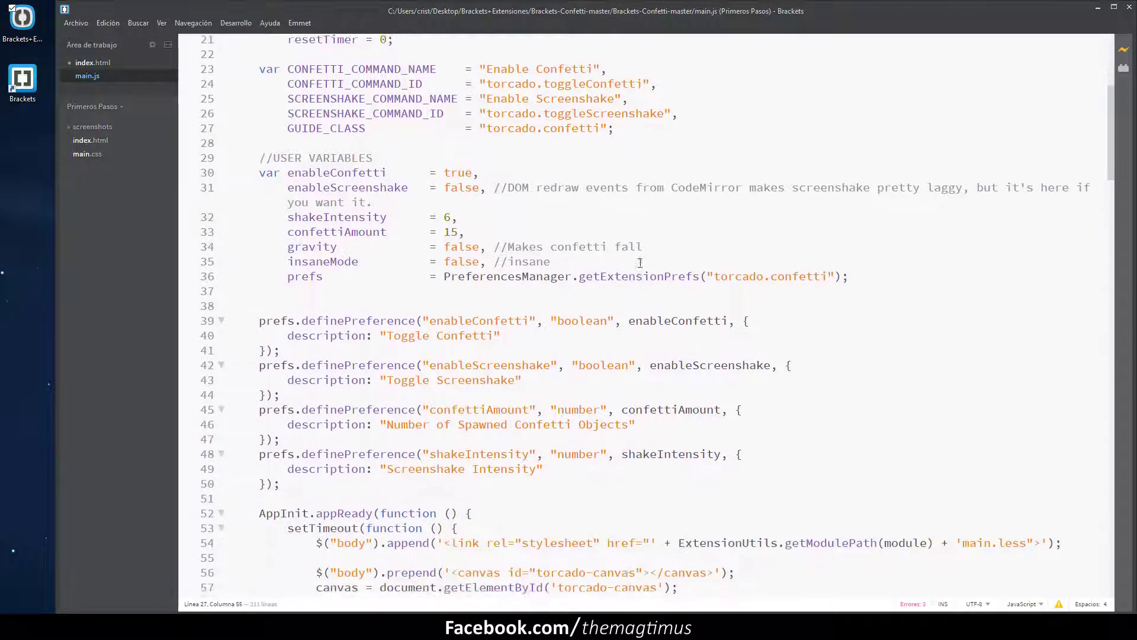
{"action": "scroll", "coordinate": [573, 270], "scroll_direction": "up", "scroll_amount": 1}
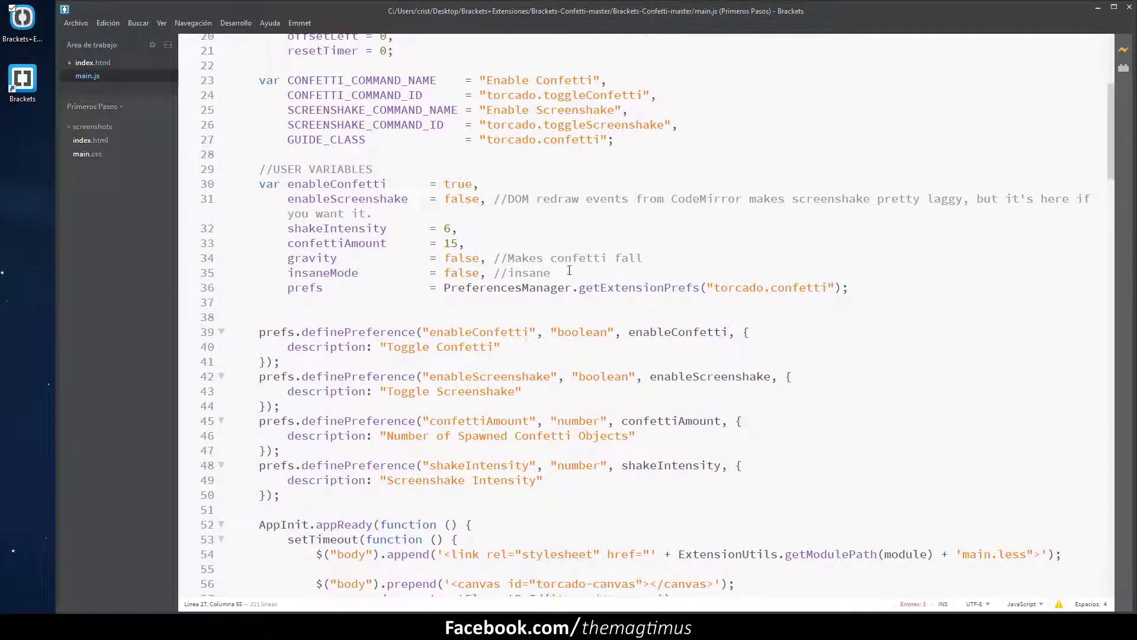
{"action": "left_click_drag", "start_coordinate": [384, 229], "coordinate": [289, 230]}
{"action": "left_click", "coordinate": [389, 230]}
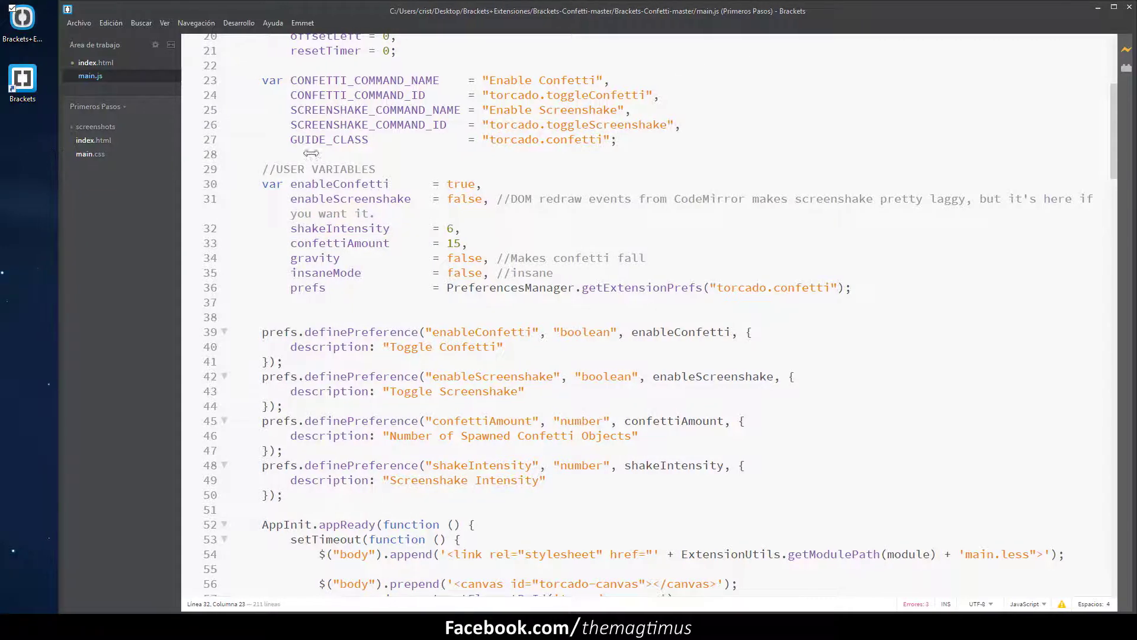
{"action": "left_click_drag", "start_coordinate": [57, 154], "coordinate": [121, 145]}
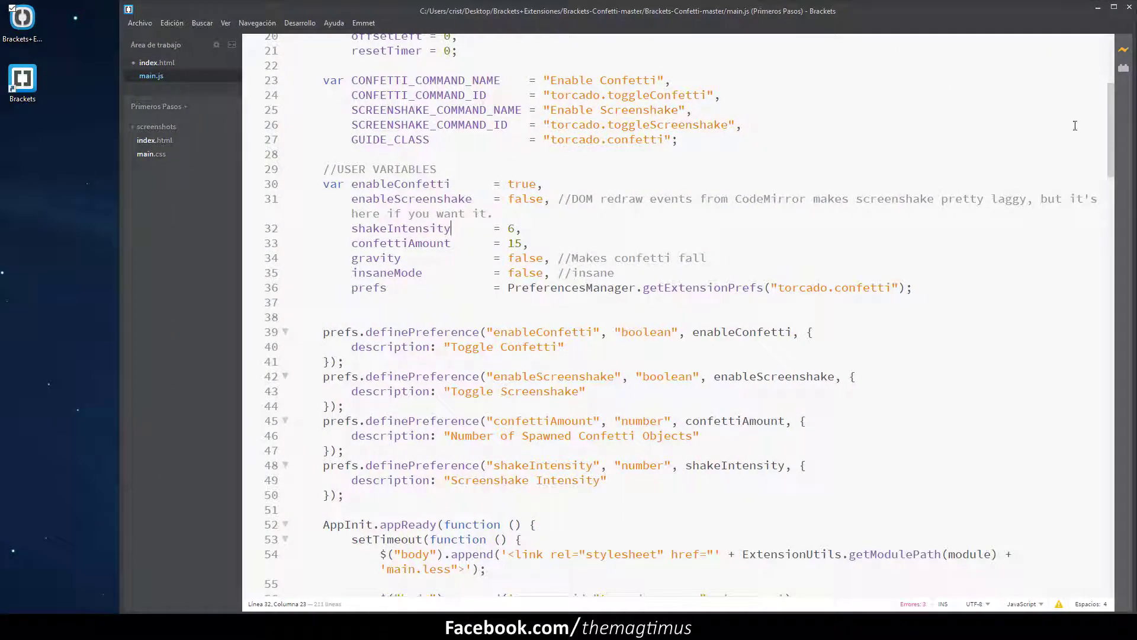
Step: Search the available extensions for conf and open the Confetti extension's "Más información" page
{"action": "left_click", "coordinate": [1124, 68]}
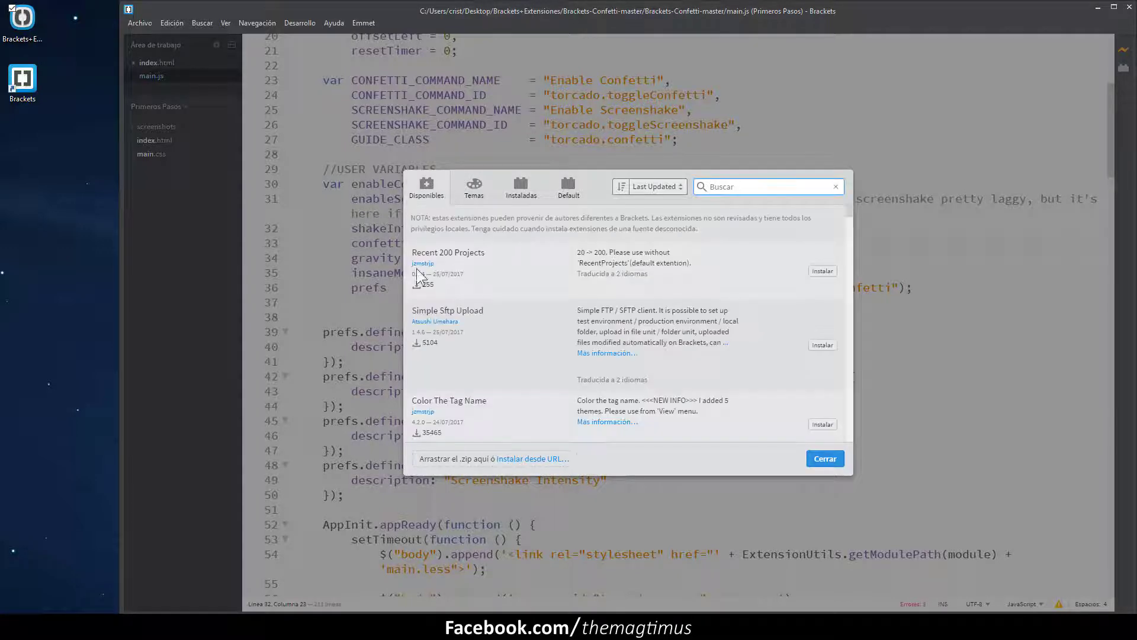
{"action": "type", "text": "confetti"}
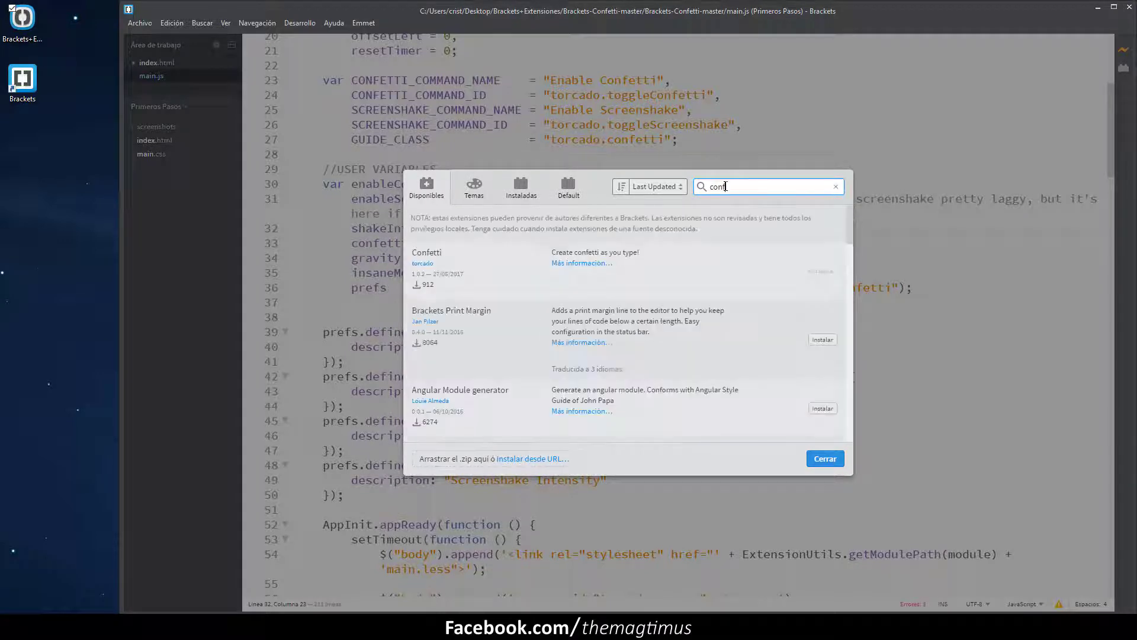
{"action": "left_click", "coordinate": [581, 263]}
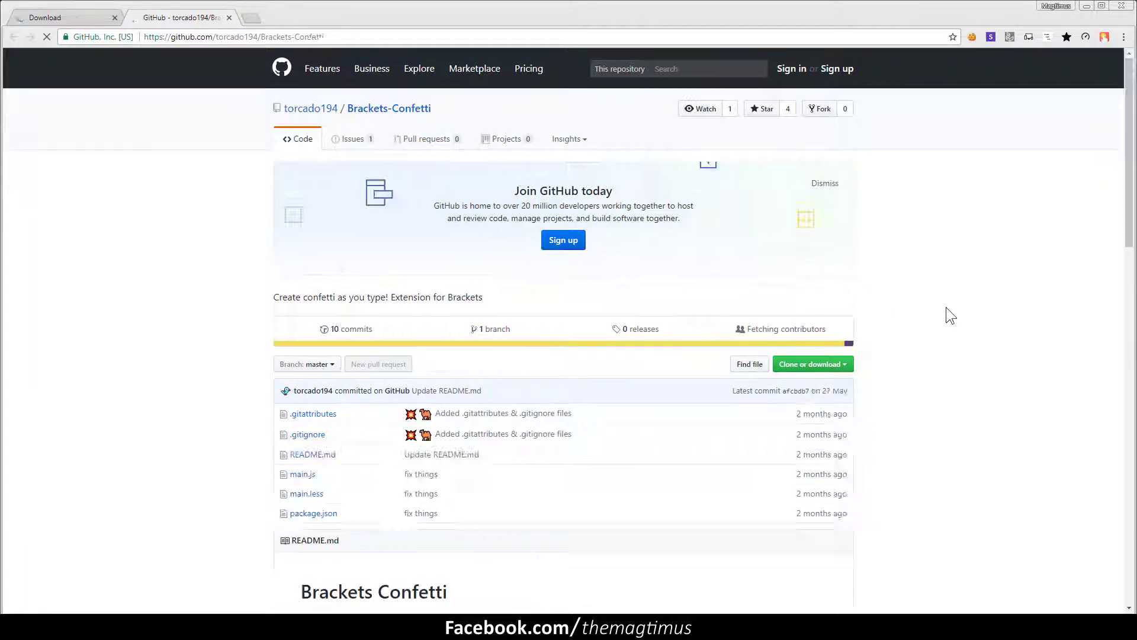
Step: Read through the Brackets Confetti README, examining the demo images, the Variables list and the Insane Mode section
{"action": "scroll", "coordinate": [947, 308], "scroll_direction": "down", "scroll_amount": 10}
{"action": "scroll", "coordinate": [829, 308], "scroll_direction": "down", "scroll_amount": 1}
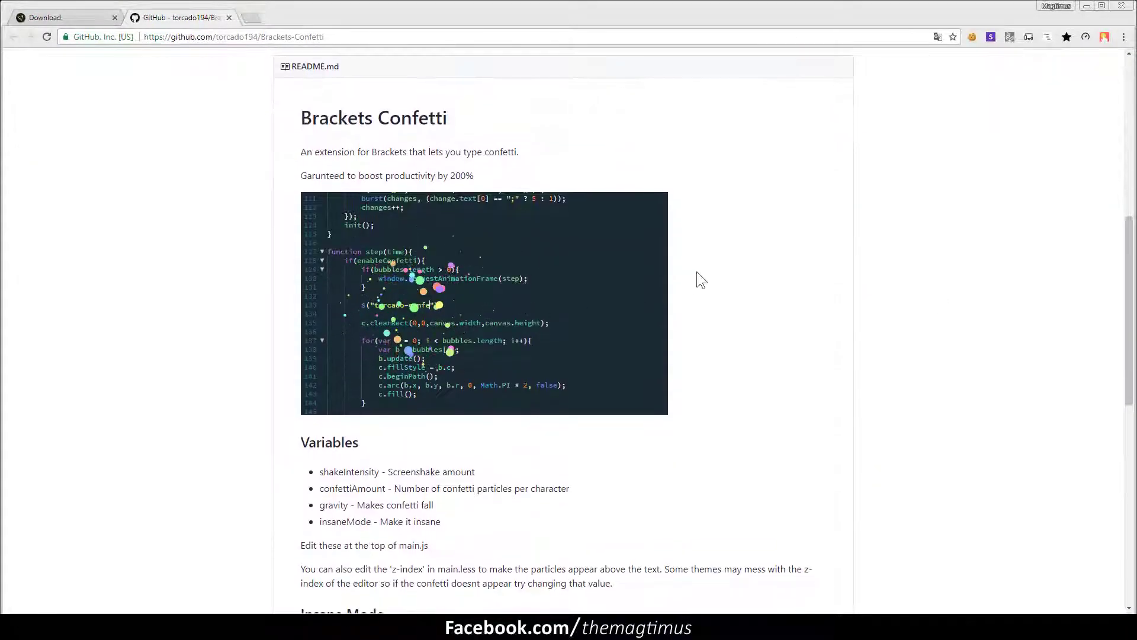
{"action": "scroll", "coordinate": [697, 272], "scroll_direction": "down", "scroll_amount": 2}
{"action": "scroll", "coordinate": [601, 292], "scroll_direction": "down", "scroll_amount": 5}
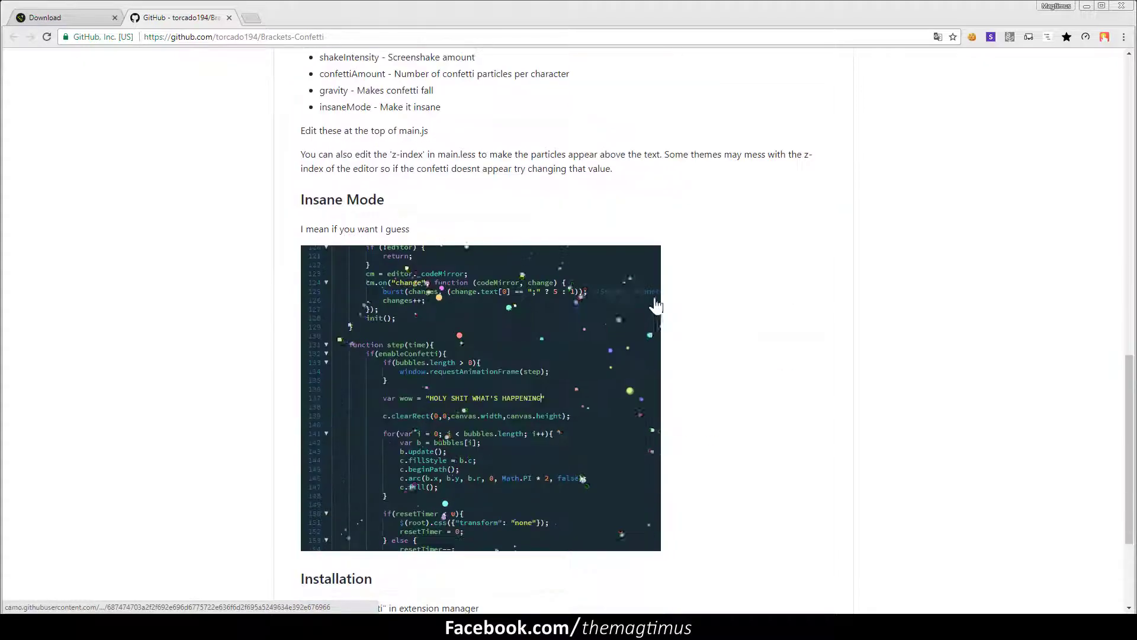
{"action": "scroll", "coordinate": [711, 311], "scroll_direction": "up", "scroll_amount": 6}
{"action": "scroll", "coordinate": [711, 308], "scroll_direction": "up", "scroll_amount": 3}
{"action": "scroll", "coordinate": [710, 308], "scroll_direction": "down", "scroll_amount": 4}
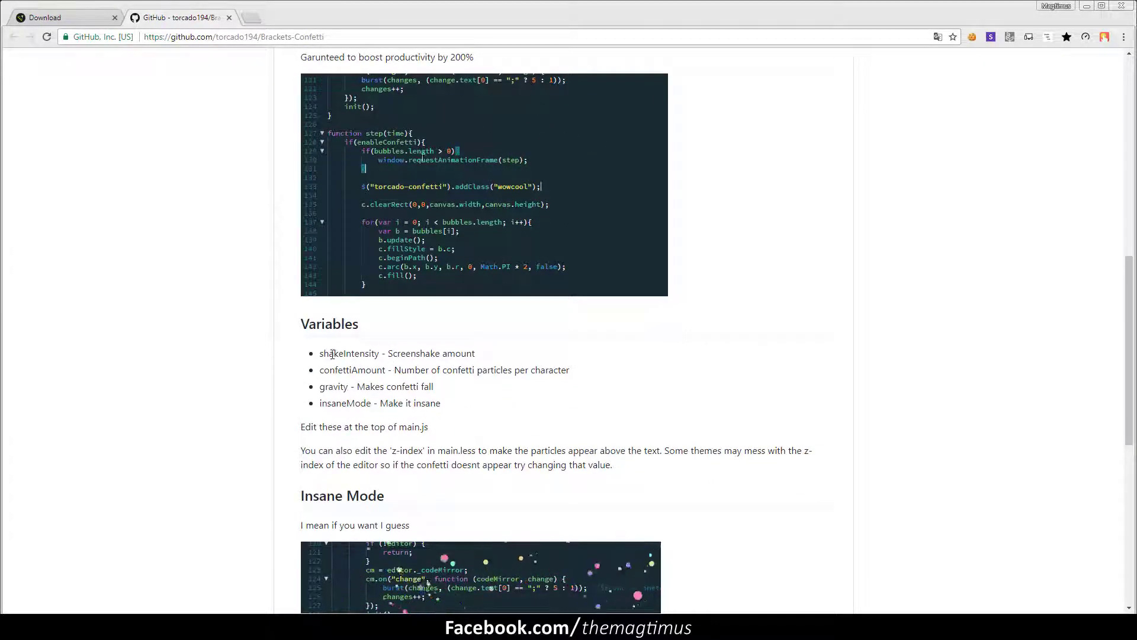
{"action": "left_click_drag", "start_coordinate": [320, 354], "coordinate": [368, 355]}
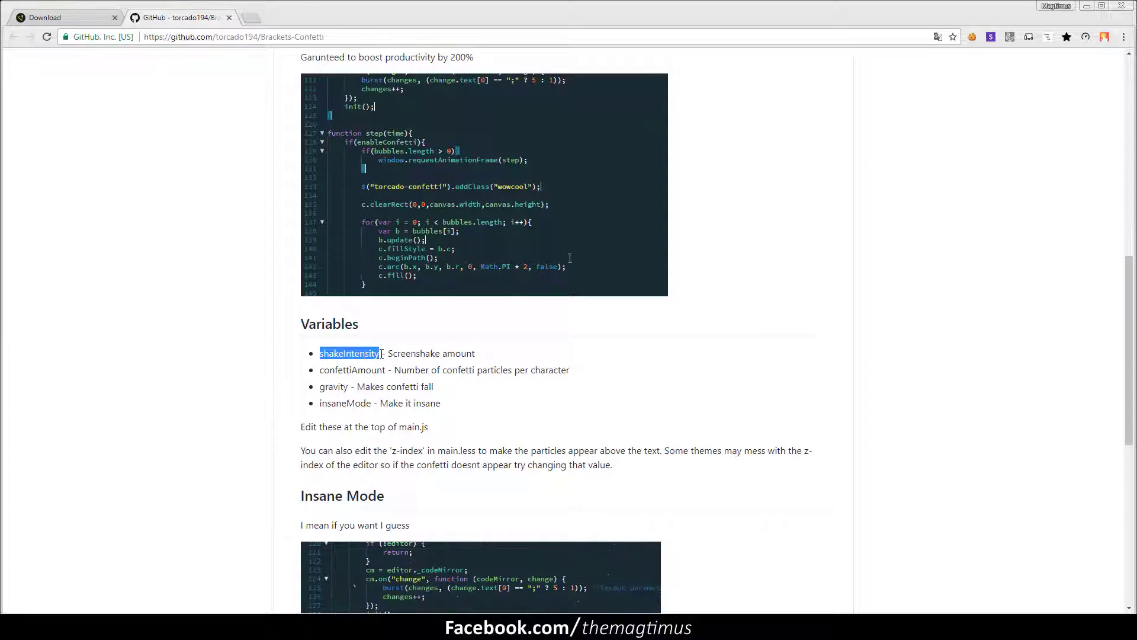
{"action": "left_click", "coordinate": [381, 354]}
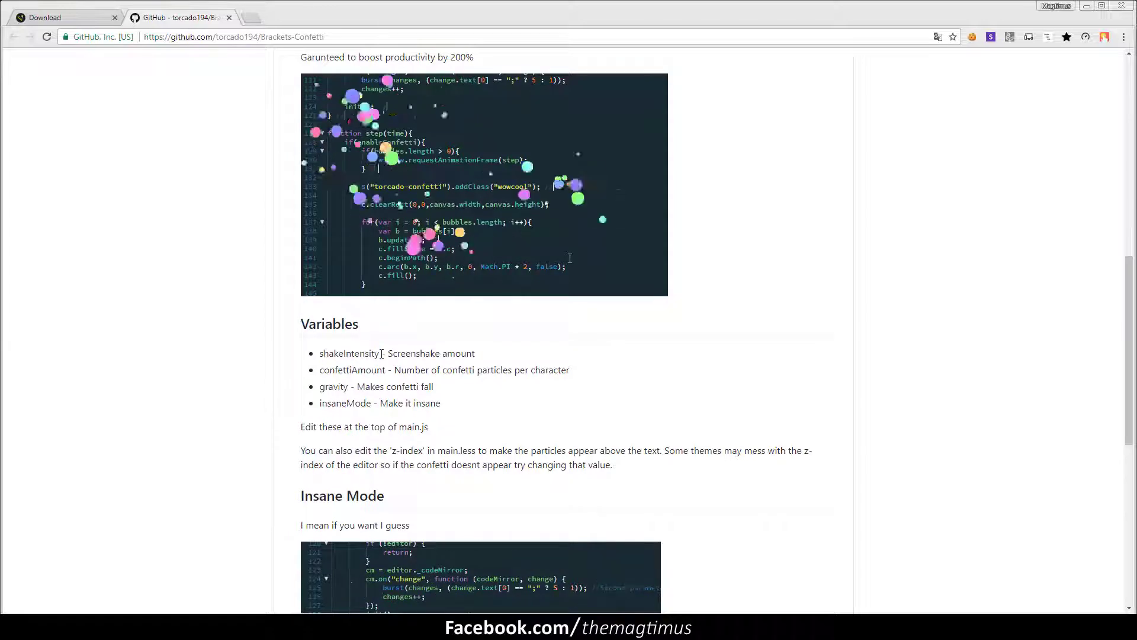
Step: Translate the Brackets-Confetti GitHub page into Spanish and dismiss the translation pop-up
{"action": "left_click", "coordinate": [940, 37]}
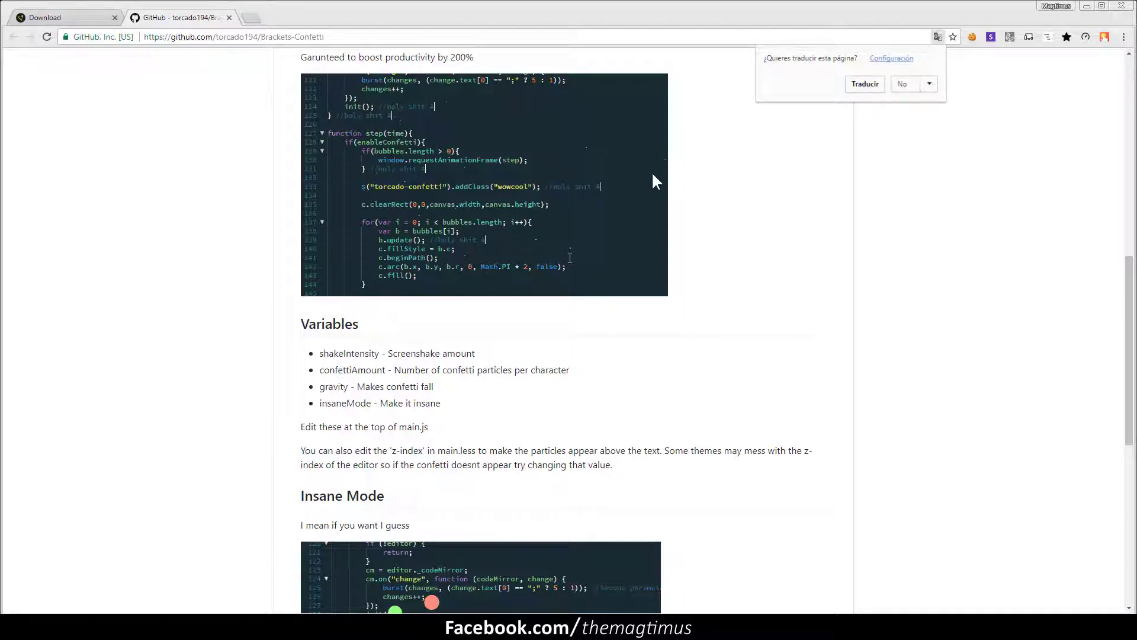
{"action": "left_click", "coordinate": [865, 84]}
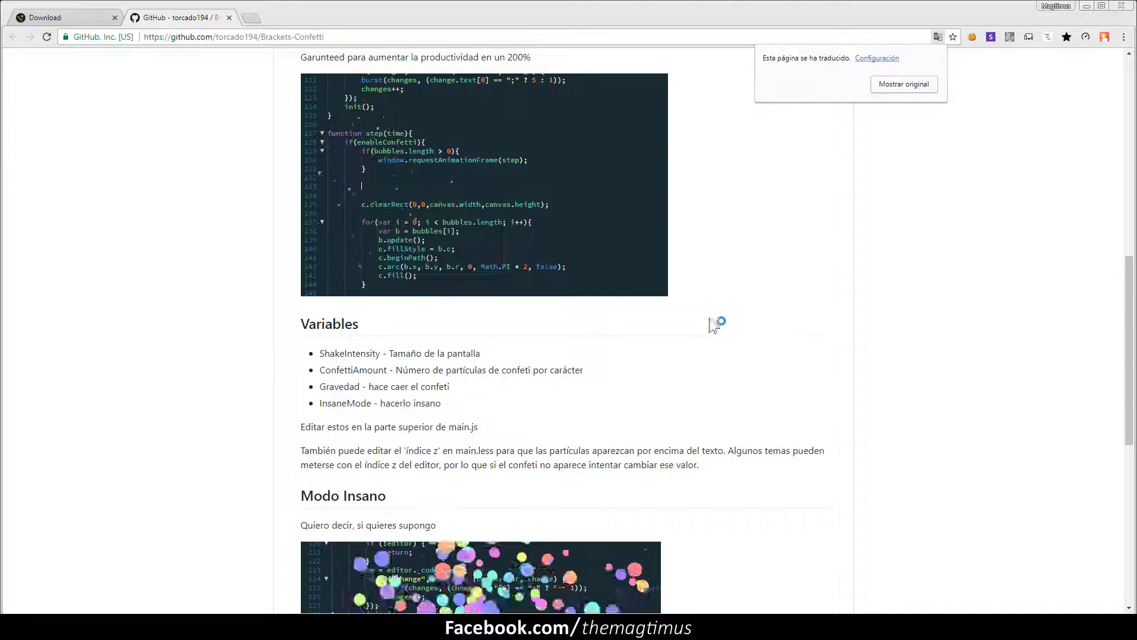
{"action": "left_click", "coordinate": [680, 356]}
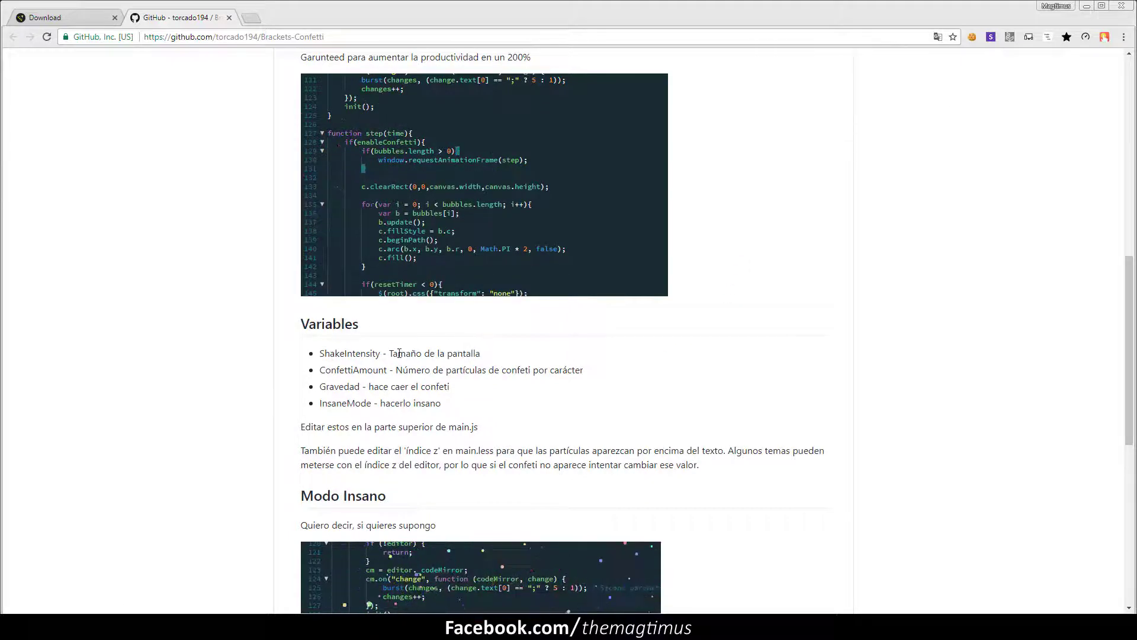
Step: Examine the translated ShakeIntensity and ConfettiAmount descriptions in the Variables list, highlighting each one
{"action": "left_click_drag", "start_coordinate": [389, 354], "coordinate": [484, 353]}
{"action": "left_click", "coordinate": [472, 330]}
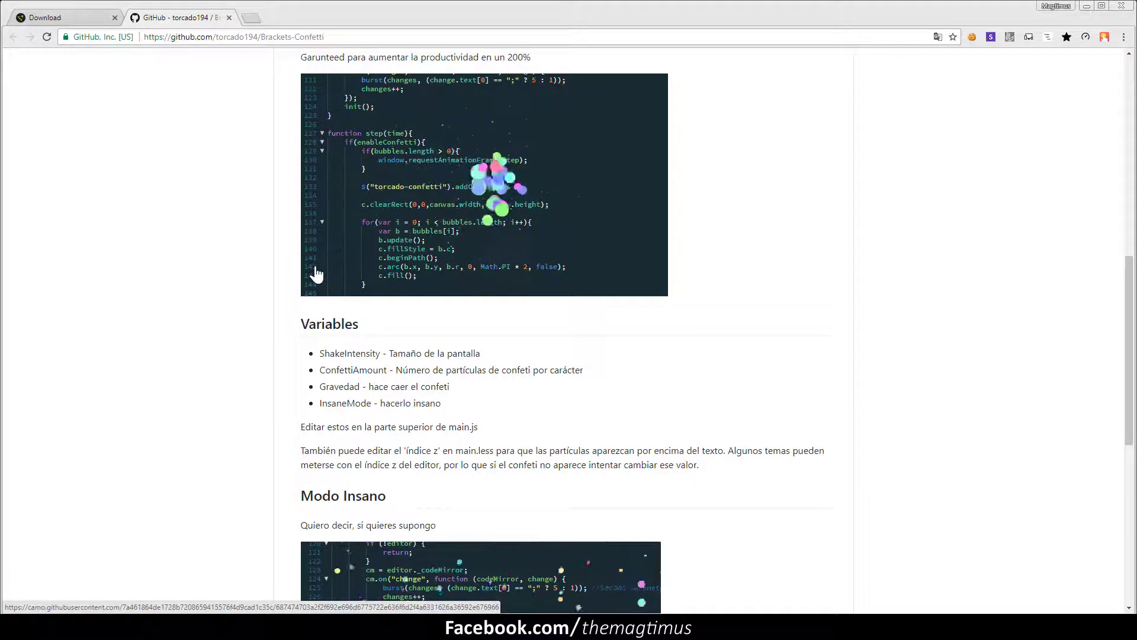
{"action": "double_click", "coordinate": [372, 354]}
{"action": "left_click", "coordinate": [414, 354]}
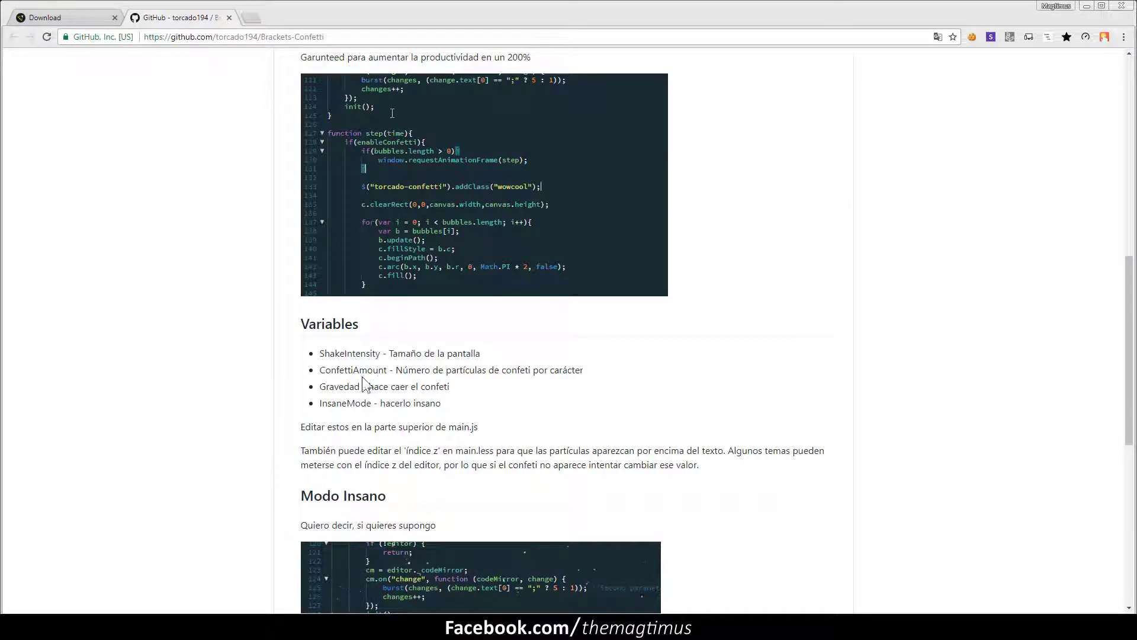
{"action": "scroll", "coordinate": [365, 372], "scroll_direction": "down", "scroll_amount": 1}
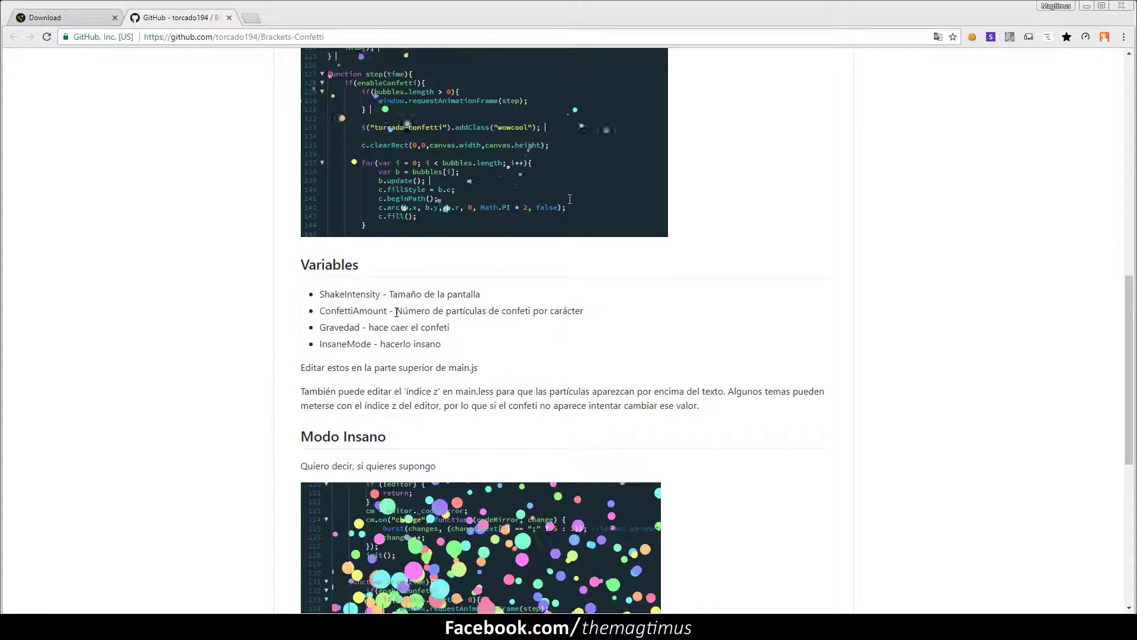
{"action": "left_click_drag", "start_coordinate": [396, 311], "coordinate": [594, 313]}
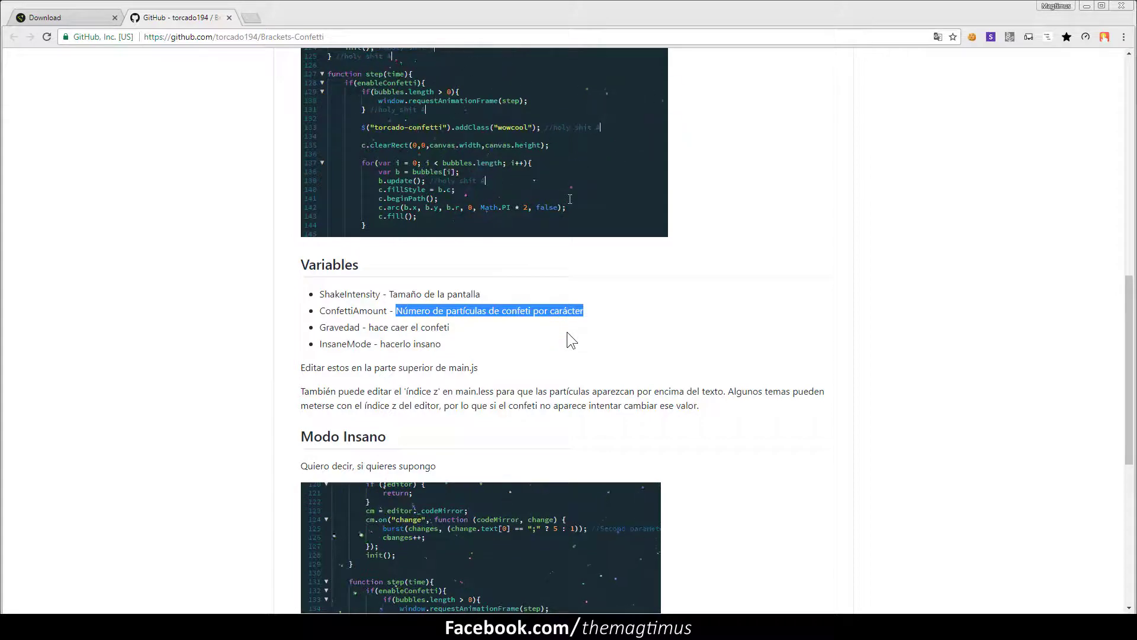
{"action": "scroll", "coordinate": [569, 334], "scroll_direction": "up", "scroll_amount": 1}
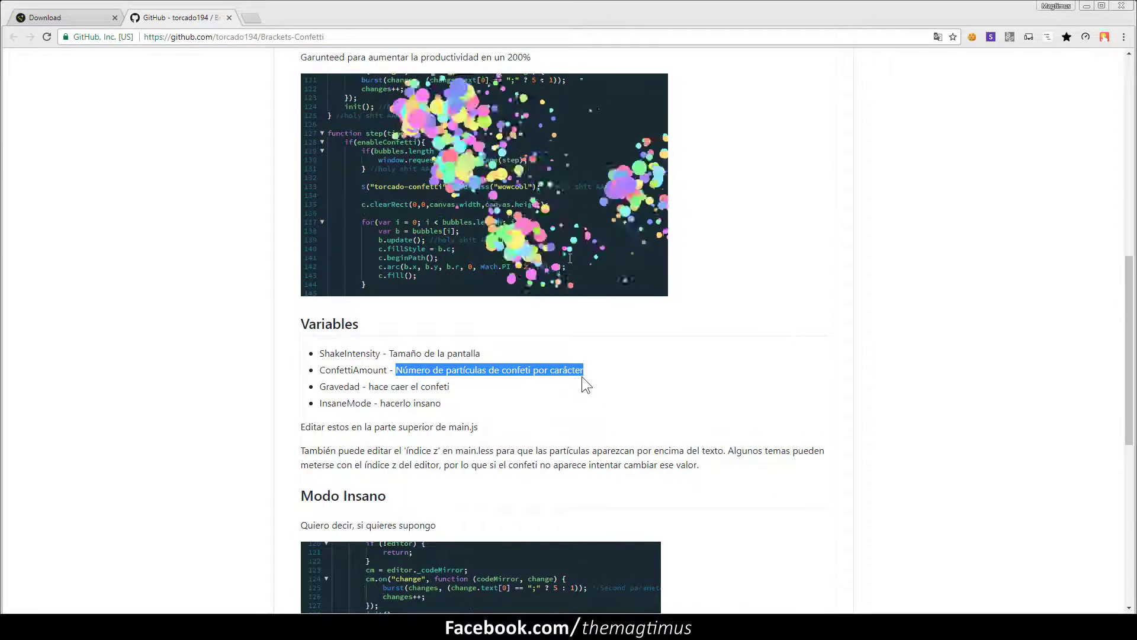
{"action": "left_click", "coordinate": [591, 371]}
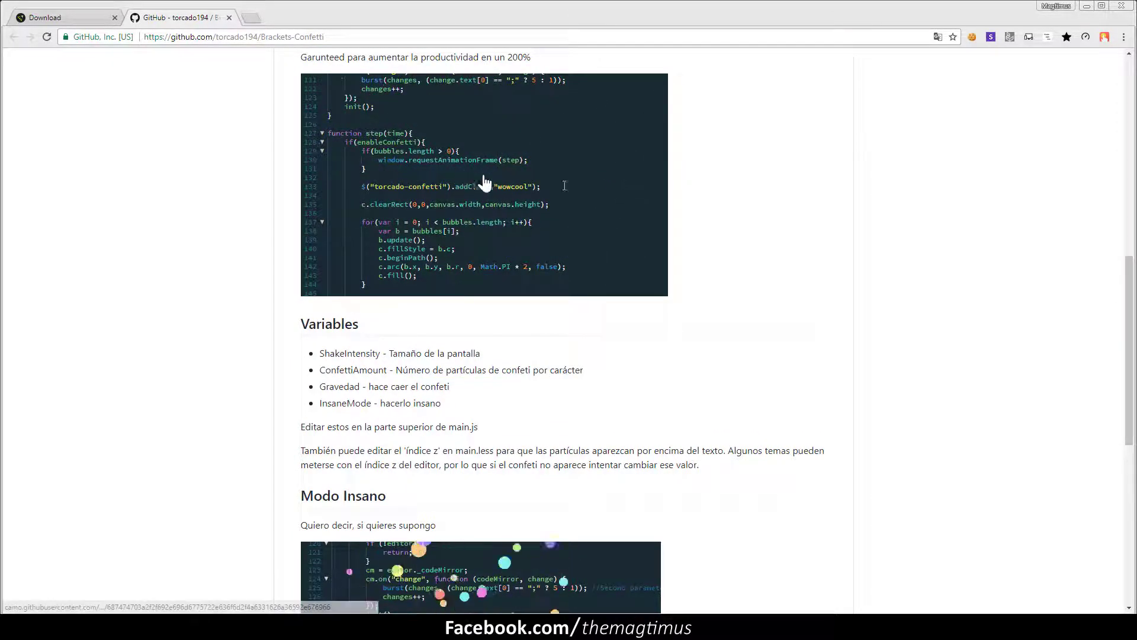
Step: Compare the confetti demo image with the translated Gravedad description in the Variables list, highlighting "hace caer el confeti"
{"action": "scroll", "coordinate": [424, 253], "scroll_direction": "up", "scroll_amount": 1}
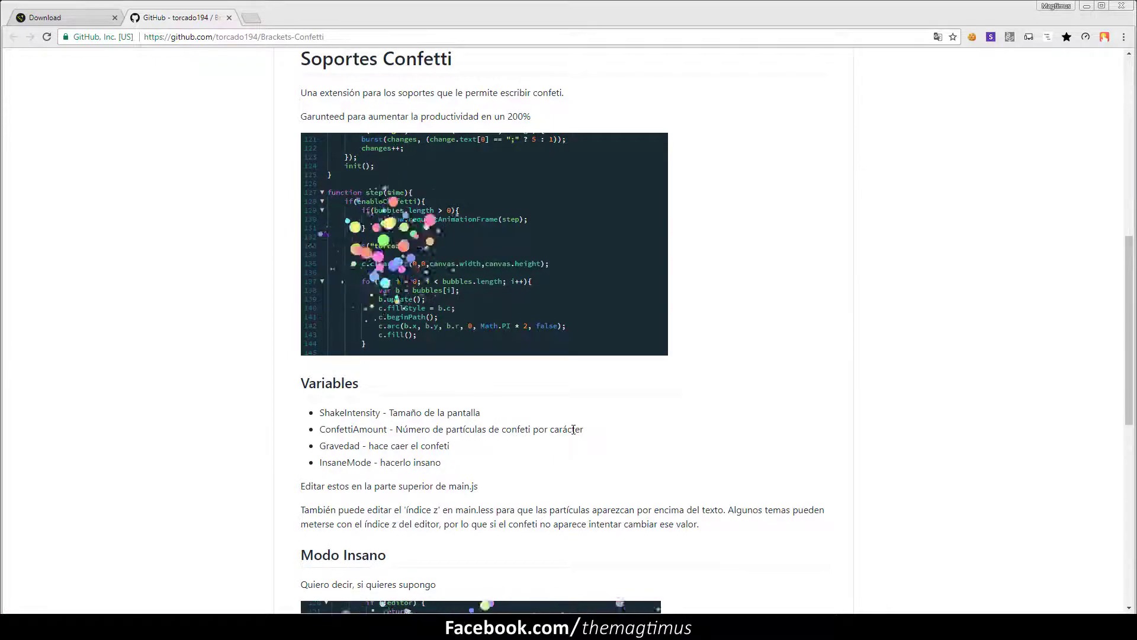
{"action": "scroll", "coordinate": [533, 431], "scroll_direction": "down", "scroll_amount": 1}
{"action": "left_click_drag", "start_coordinate": [450, 388], "coordinate": [369, 387]}
{"action": "left_click", "coordinate": [428, 386]}
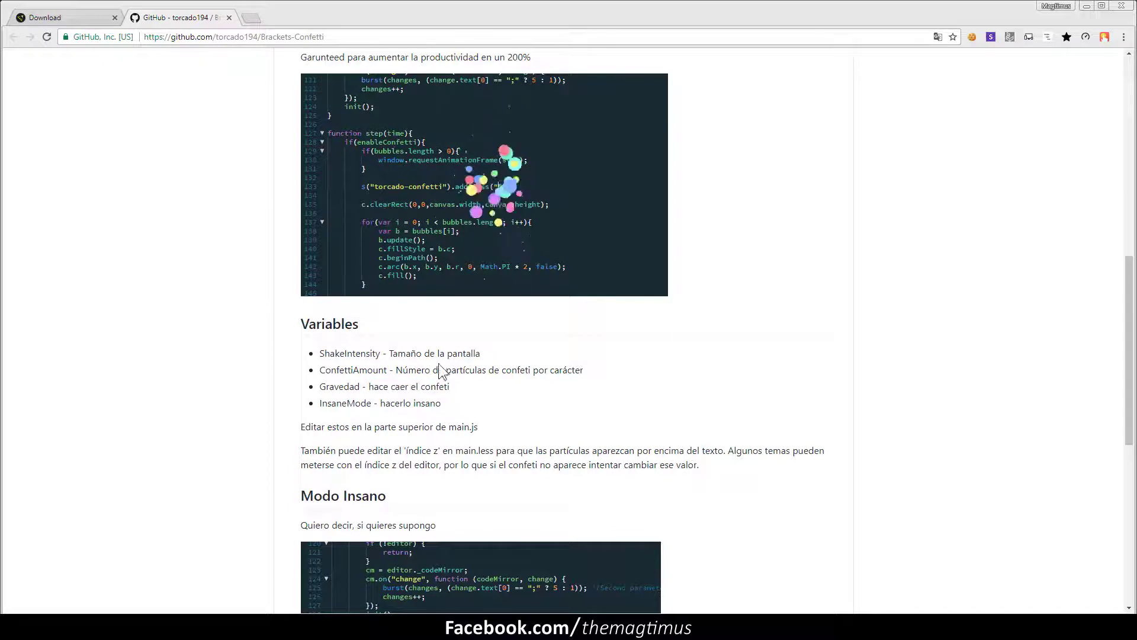
{"action": "left_click_drag", "start_coordinate": [450, 387], "coordinate": [363, 388]}
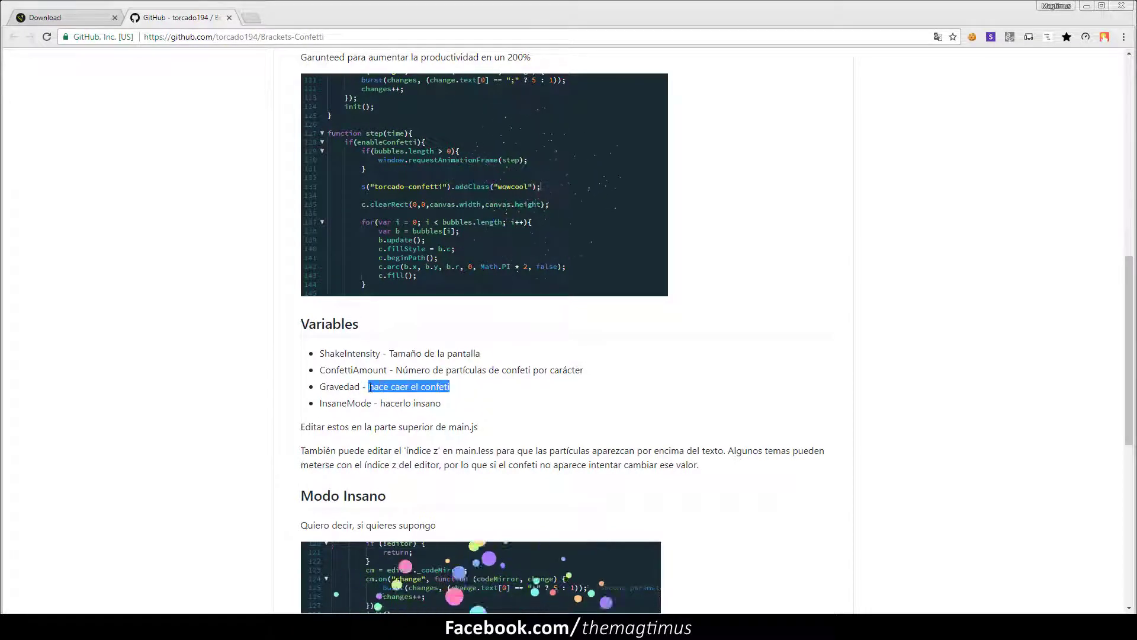
{"action": "left_click", "coordinate": [426, 384]}
{"action": "scroll", "coordinate": [433, 368], "scroll_direction": "up", "scroll_amount": 1}
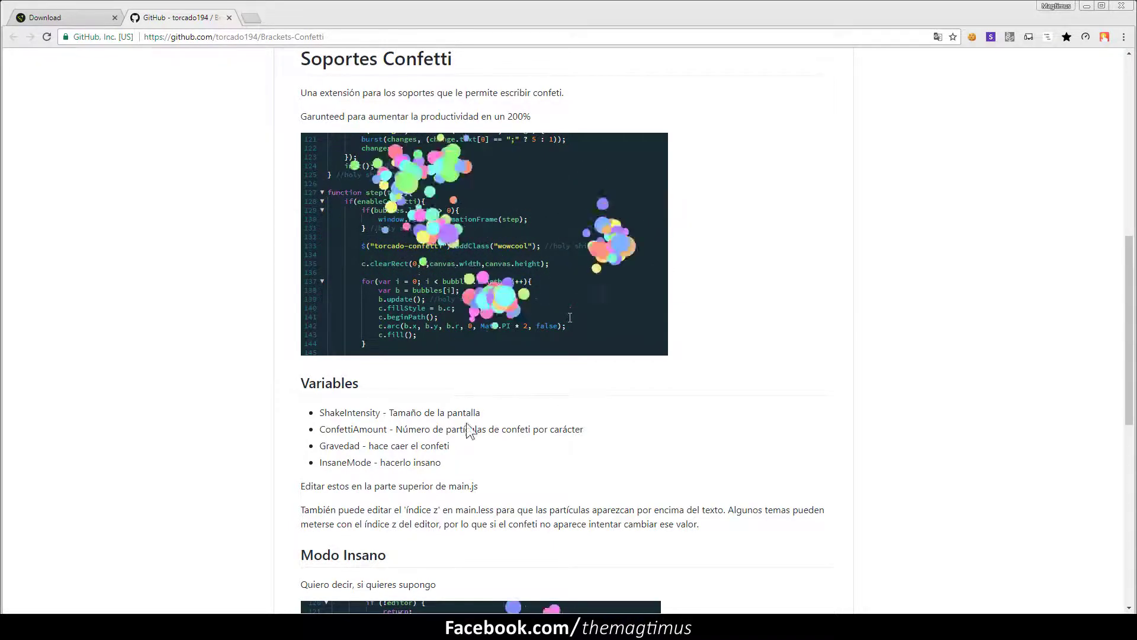
{"action": "left_click_drag", "start_coordinate": [449, 463], "coordinate": [368, 445]}
{"action": "left_click", "coordinate": [409, 446]}
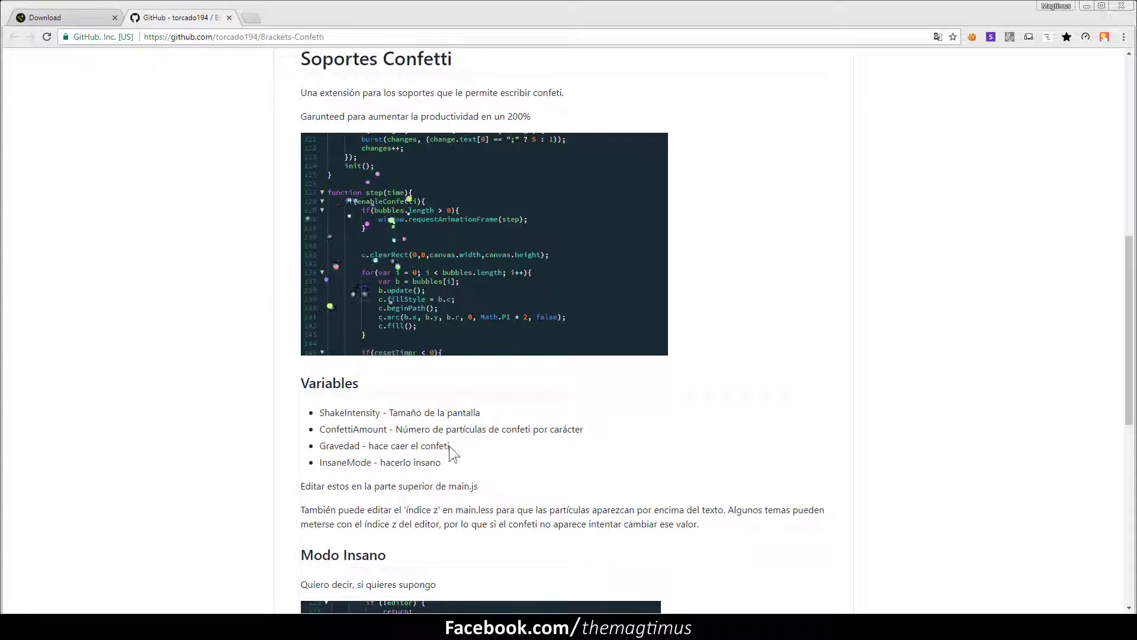
{"action": "left_click_drag", "start_coordinate": [444, 446], "coordinate": [383, 448]}
{"action": "left_click_drag", "start_coordinate": [465, 446], "coordinate": [368, 448]}
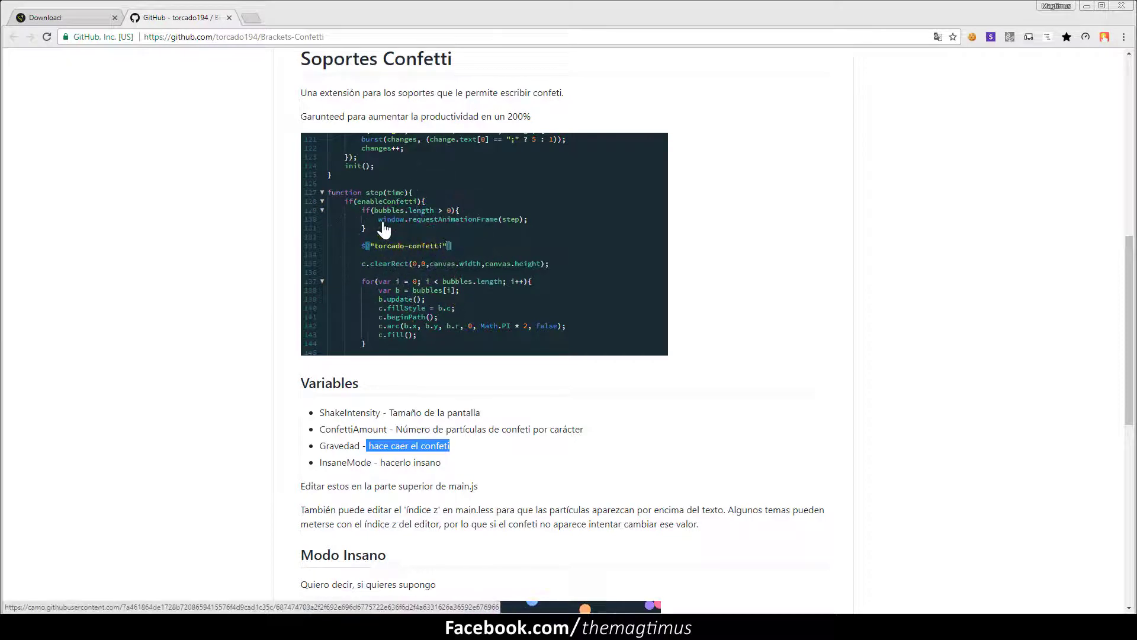
{"action": "left_click", "coordinate": [418, 449]}
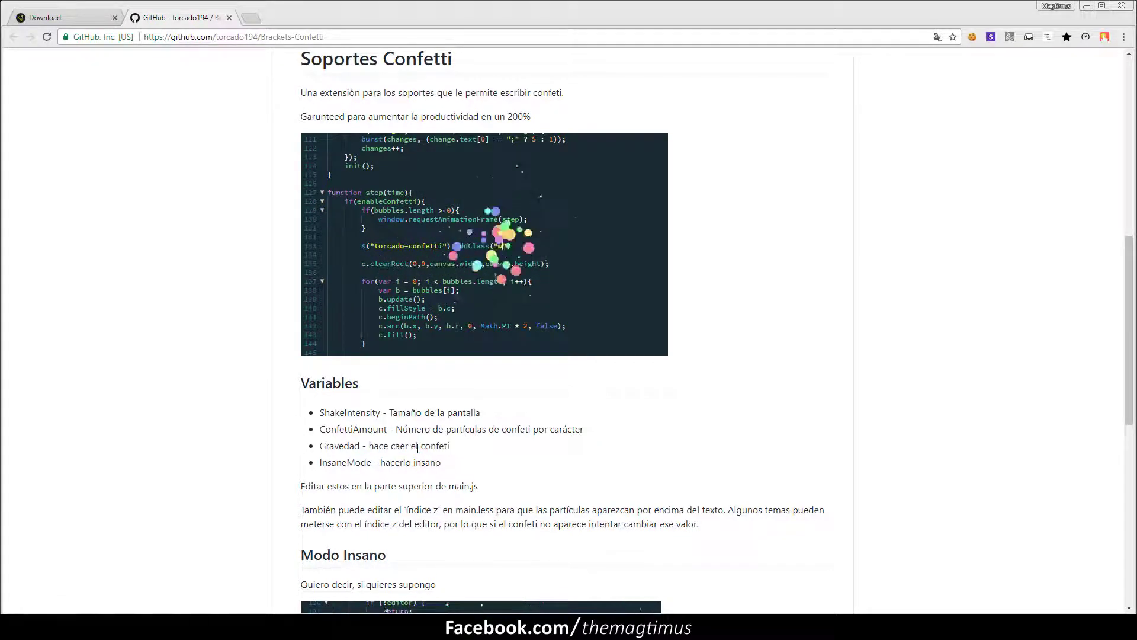
Step: Examine the translated InsaneMode entry in the Variables list, highlighting its description "hacerlo insano"
{"action": "left_click_drag", "start_coordinate": [418, 448], "coordinate": [416, 449]}
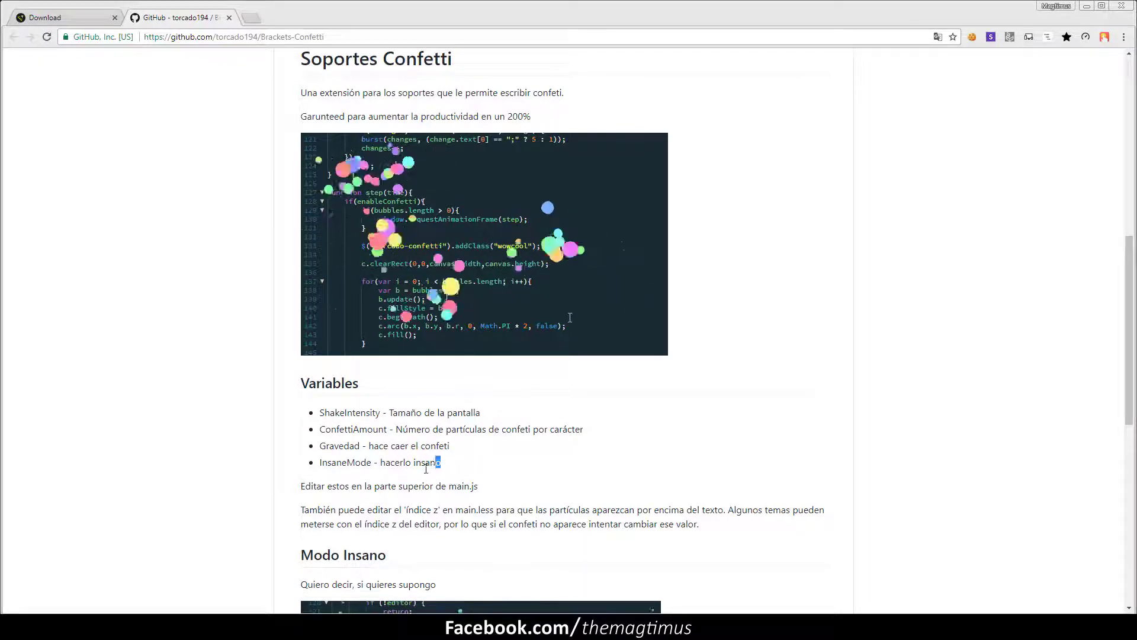
{"action": "left_click_drag", "start_coordinate": [451, 468], "coordinate": [379, 468]}
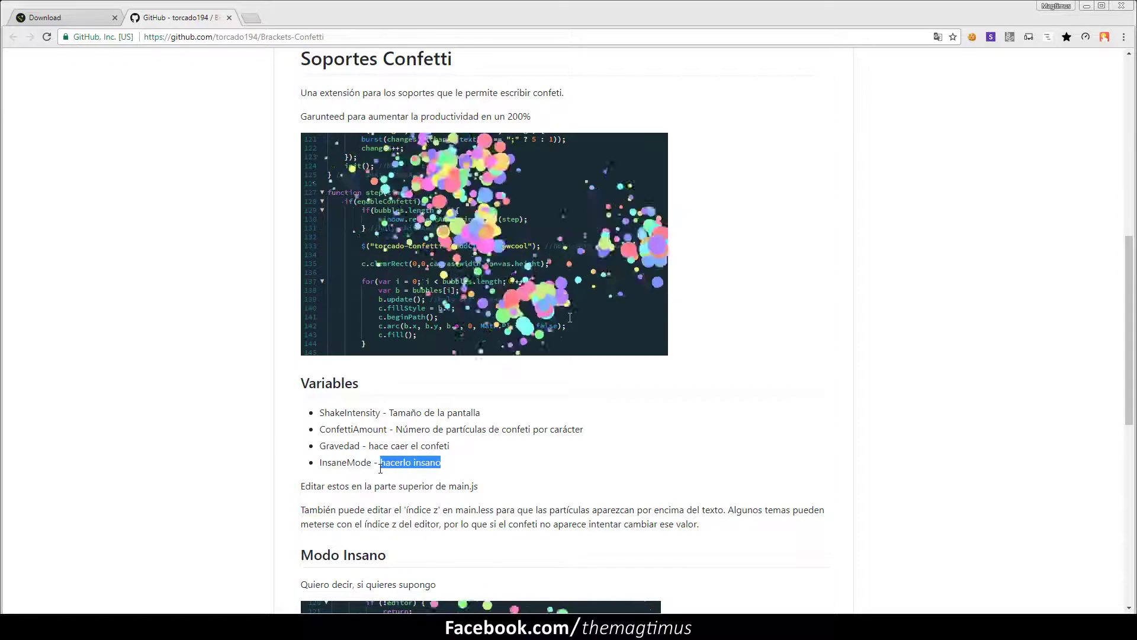
{"action": "left_click", "coordinate": [413, 462]}
{"action": "left_click_drag", "start_coordinate": [451, 468], "coordinate": [380, 468]}
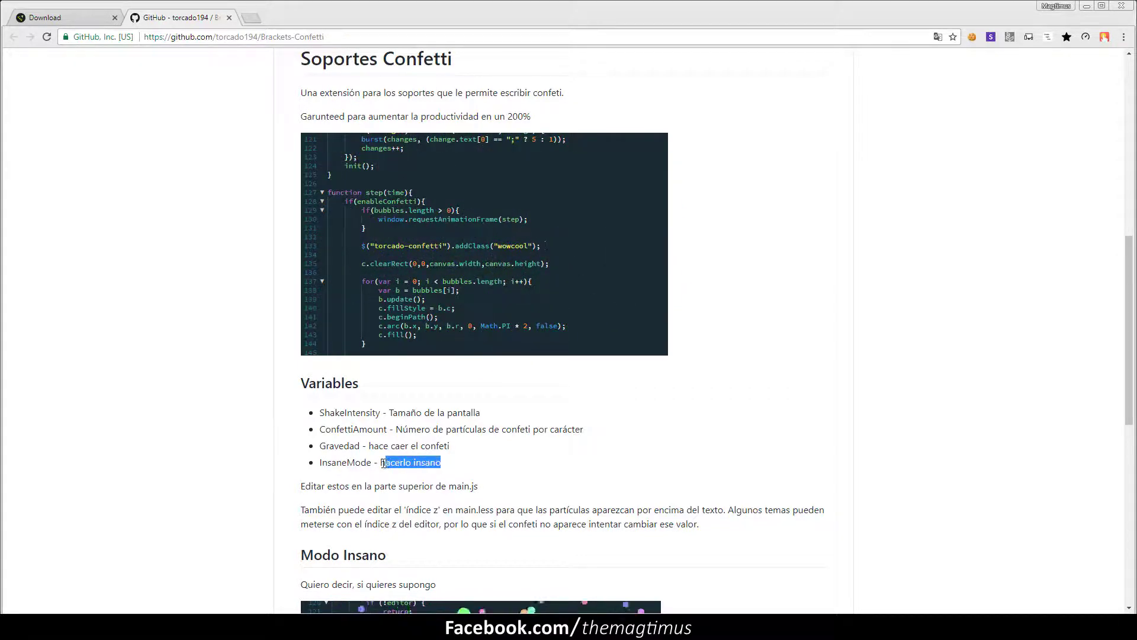
Step: Examine the animated demo in the "Modo Insano" section of the Brackets-Confetti page
{"action": "scroll", "coordinate": [562, 463], "scroll_direction": "down", "scroll_amount": 1}
{"action": "scroll", "coordinate": [561, 468], "scroll_direction": "down", "scroll_amount": 3}
{"action": "scroll", "coordinate": [427, 302], "scroll_direction": "down", "scroll_amount": 1}
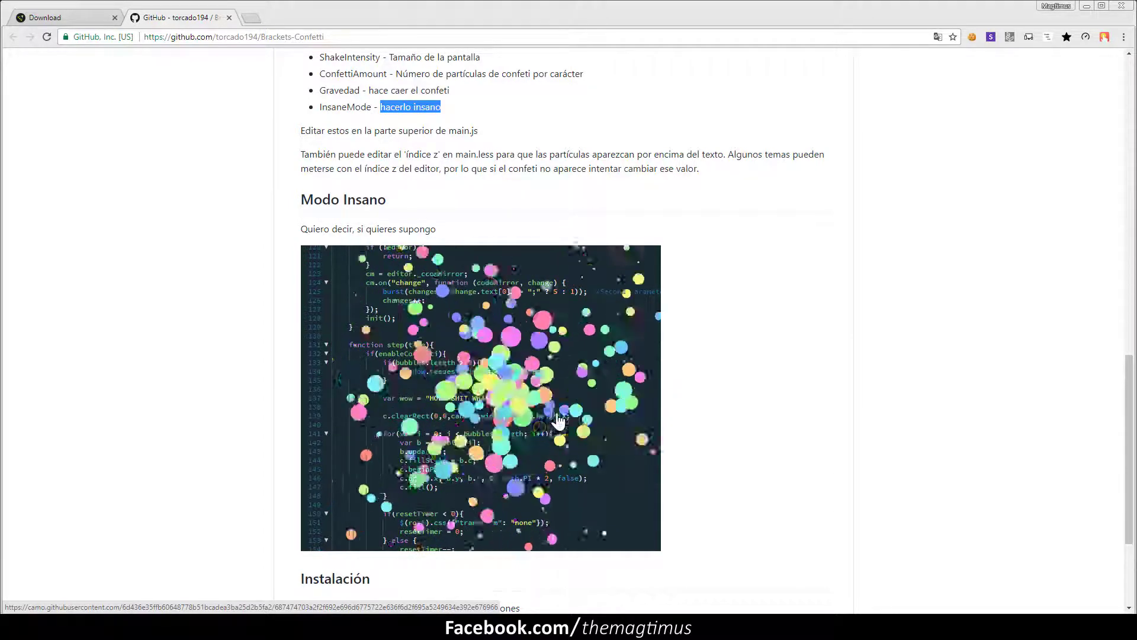
{"action": "scroll", "coordinate": [527, 419], "scroll_direction": "up", "scroll_amount": 2}
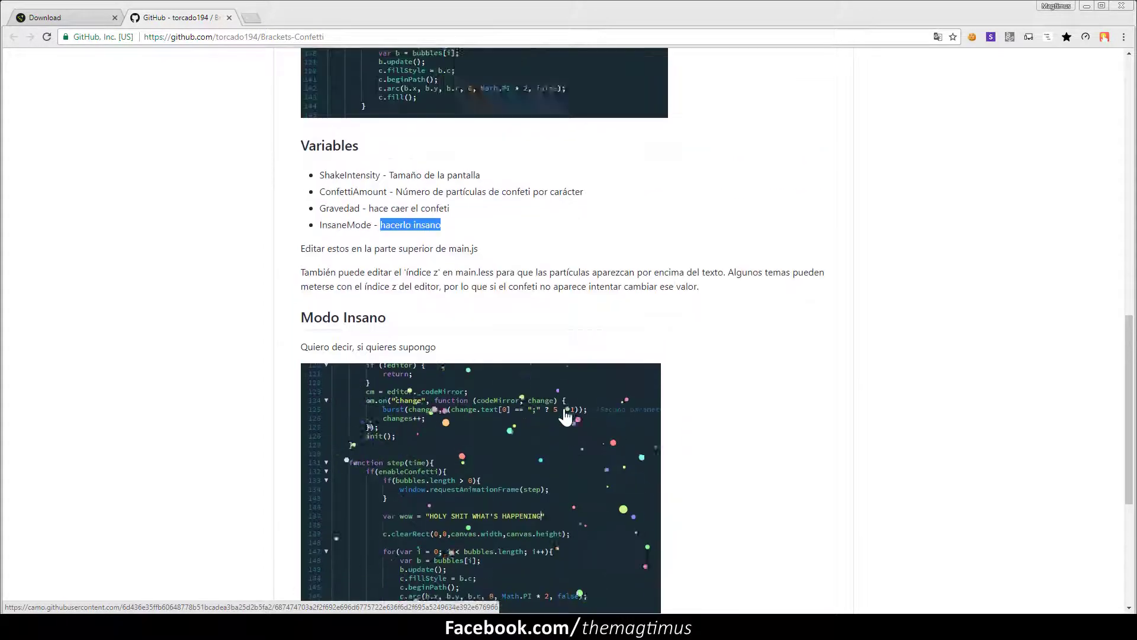
Step: Review the ShakeIntensity and ConfettiAmount names in the Variables list, highlighting them
{"action": "left_click", "coordinate": [410, 324]}
{"action": "scroll", "coordinate": [391, 335], "scroll_direction": "up", "scroll_amount": 2}
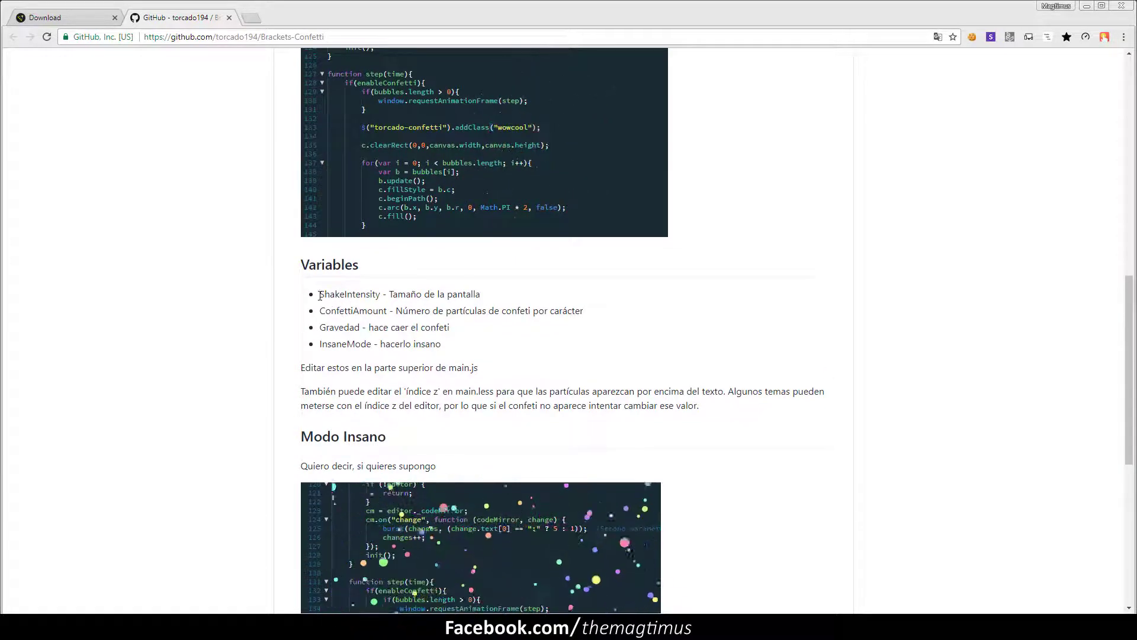
{"action": "left_click_drag", "start_coordinate": [320, 294], "coordinate": [385, 311]}
{"action": "left_click", "coordinate": [375, 311]}
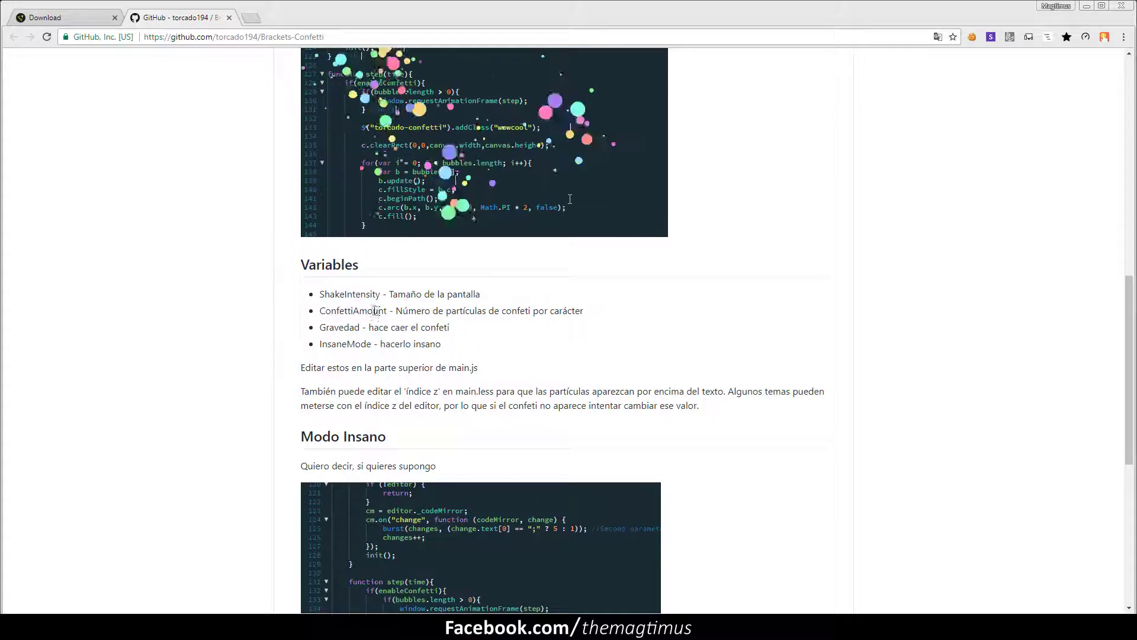
{"action": "double_click", "coordinate": [375, 311]}
{"action": "left_click", "coordinate": [354, 310]}
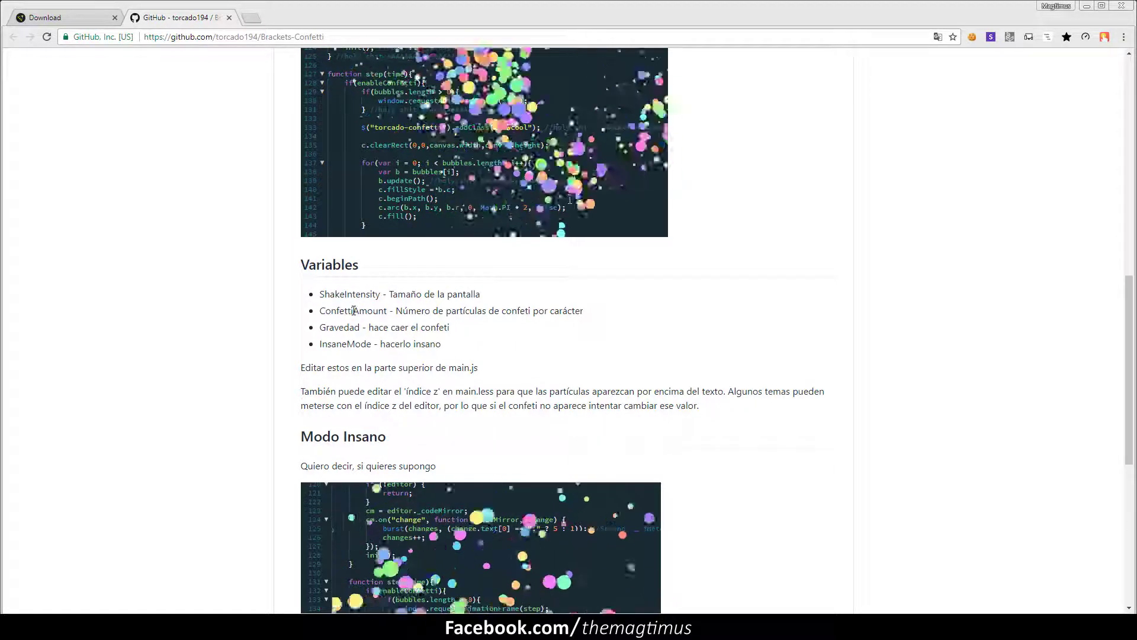
Step: Switch to Brackets, close the extension manager and set shakeIntensity to 2 under USER VARIABLES in main.js
{"action": "left_click", "coordinate": [1087, 8]}
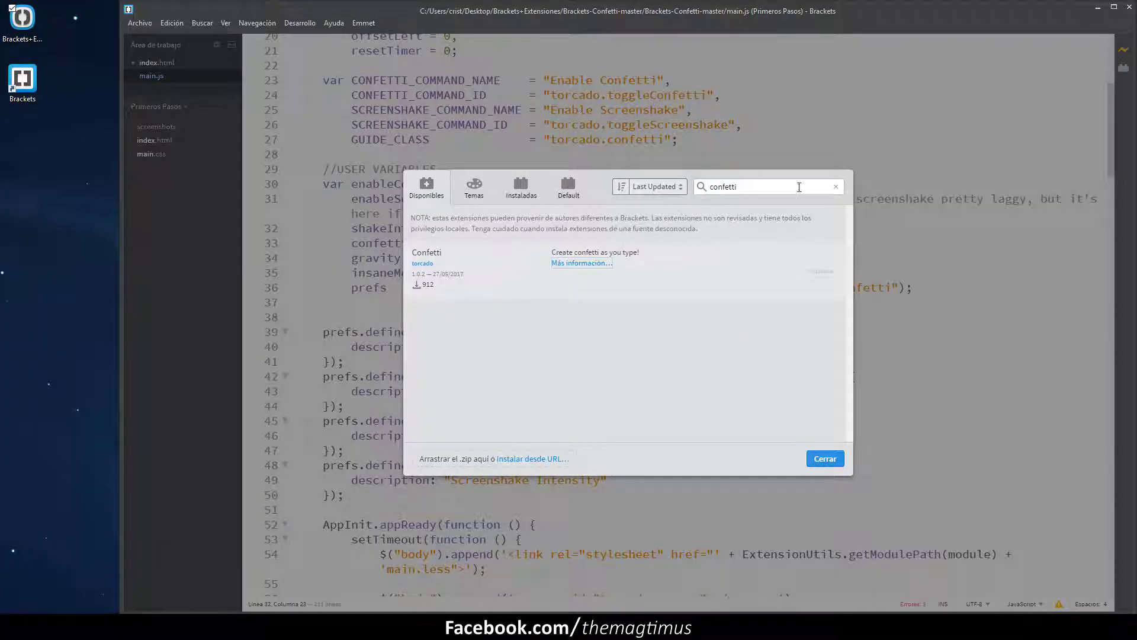
{"action": "left_click", "coordinate": [826, 456]}
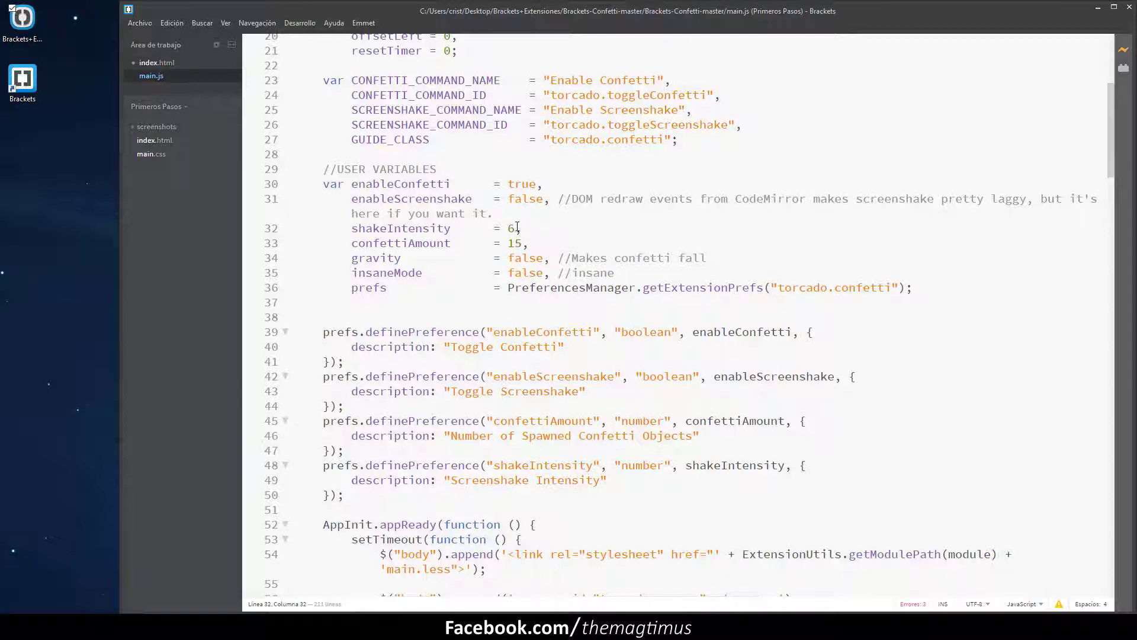
{"action": "key", "text": "shift+Left"}
{"action": "left_click_drag", "start_coordinate": [353, 228], "coordinate": [441, 231]}
{"action": "left_click", "coordinate": [456, 230]}
{"action": "left_click_drag", "start_coordinate": [449, 231], "coordinate": [356, 231]}
{"action": "left_click", "coordinate": [403, 229]}
{"action": "left_click_drag", "start_coordinate": [514, 229], "coordinate": [509, 229]}
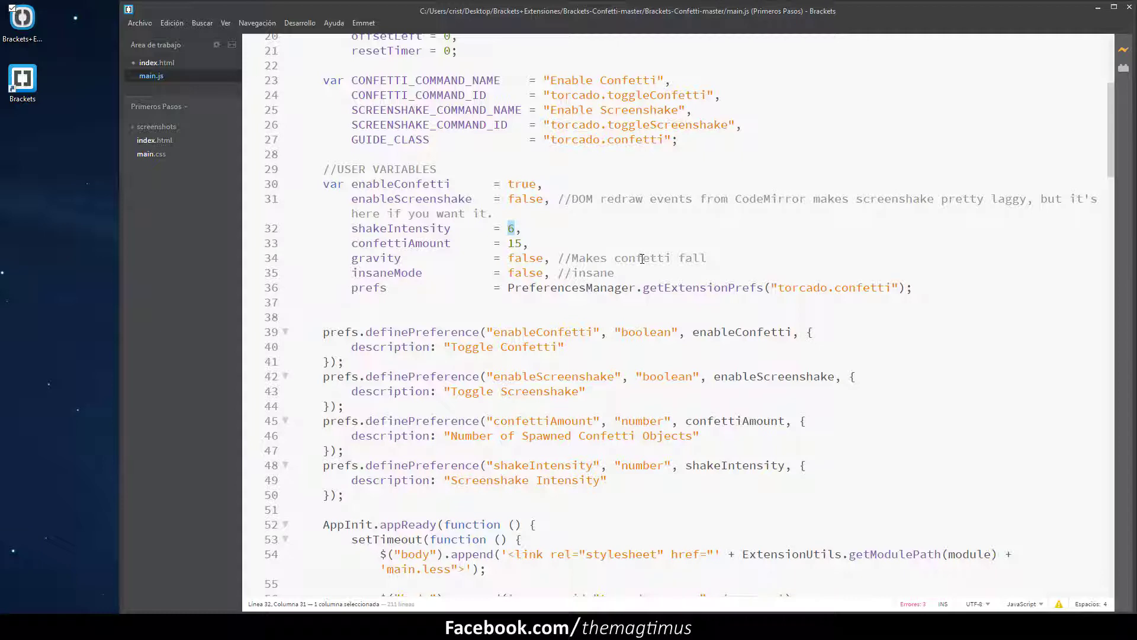
{"action": "type", "text": "2"}
{"action": "left_click", "coordinate": [585, 227]}
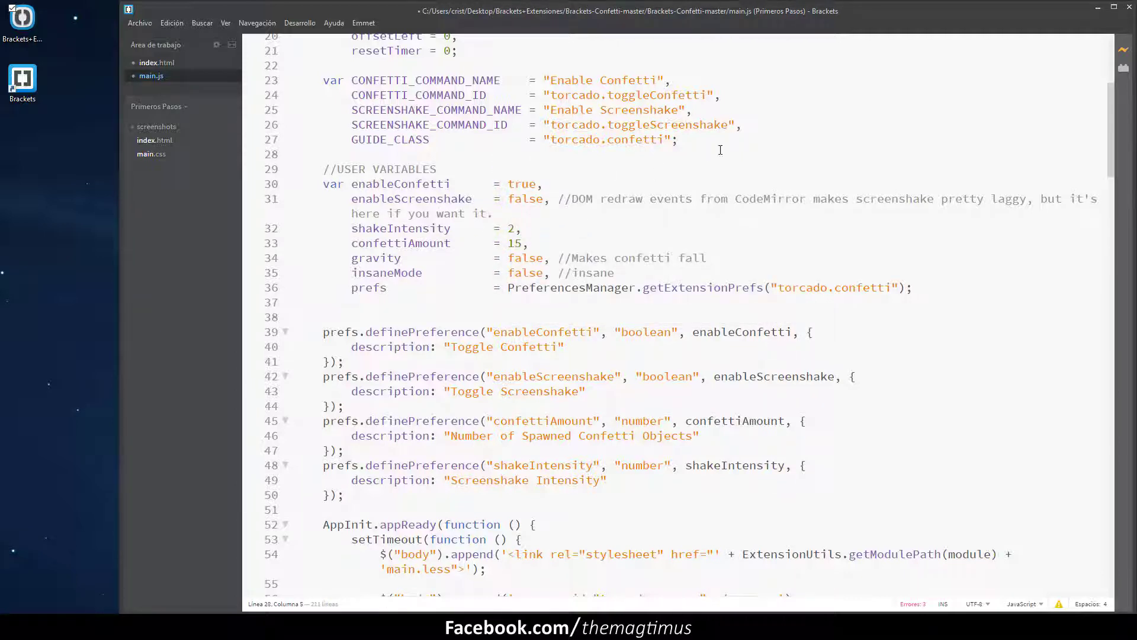
Step: Test the confetti effect by writing "dsfdfsdf" after the GUIDE_CLASS line, and delete the test text
{"action": "type", "text": "dsfdfsdf"}
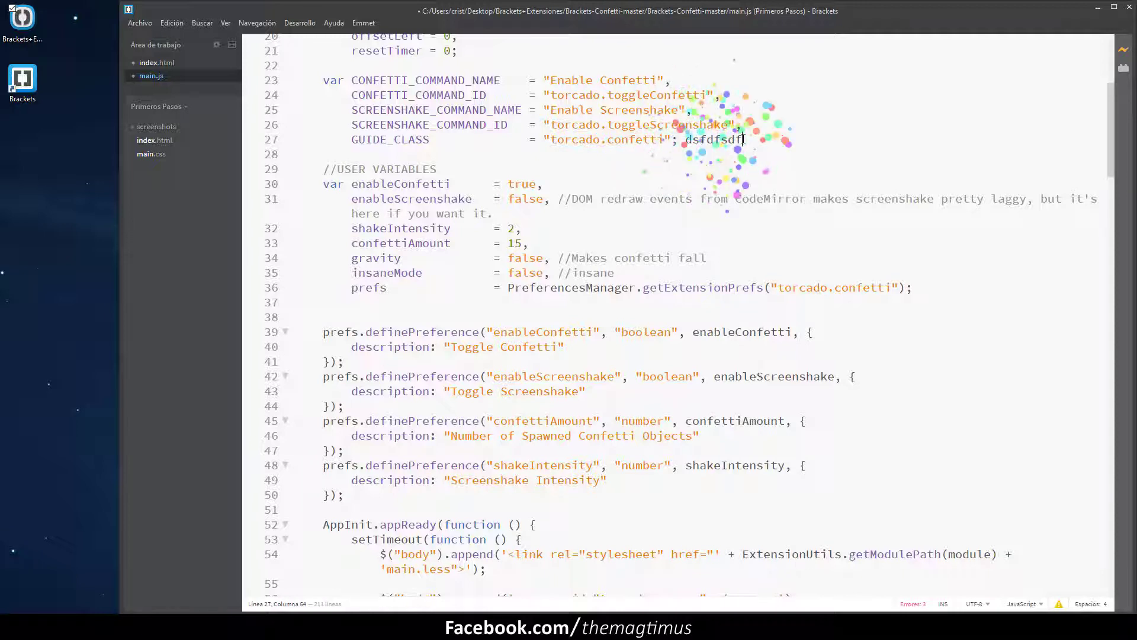
{"action": "key", "text": "BackSpace"}
{"action": "key", "text": "BackSpace"}
{"action": "key", "text": "BackSpace"}
{"action": "key", "text": "BackSpace"}
{"action": "key", "text": "BackSpace"}
{"action": "key", "text": "BackSpace"}
{"action": "key", "text": "BackSpace"}
{"action": "key", "text": "BackSpace"}
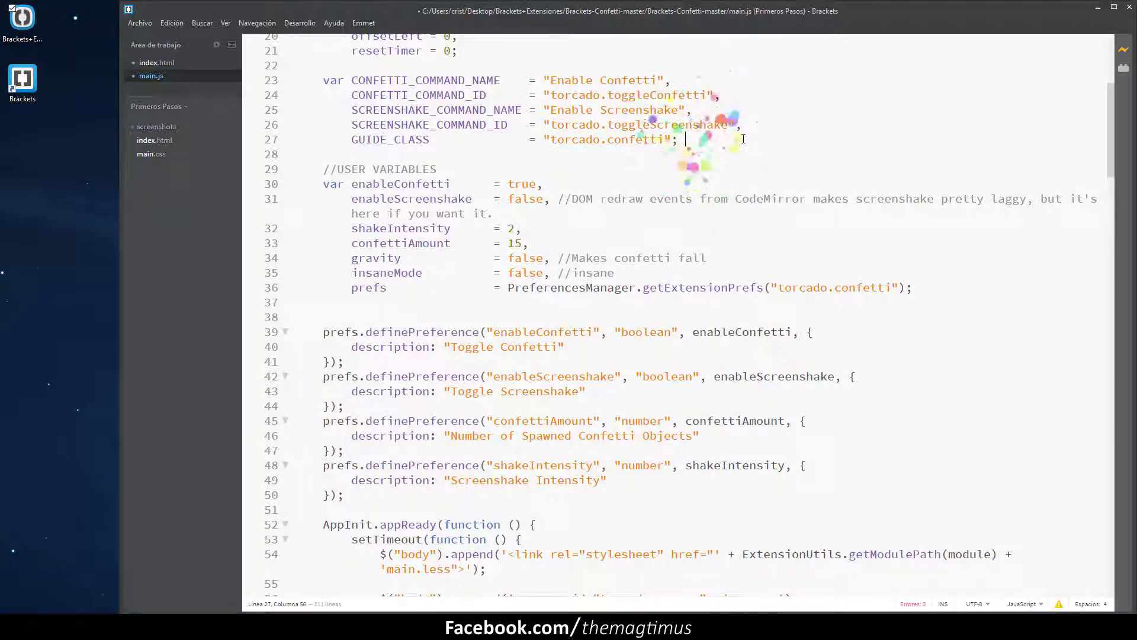
{"action": "key", "text": "BackSpace"}
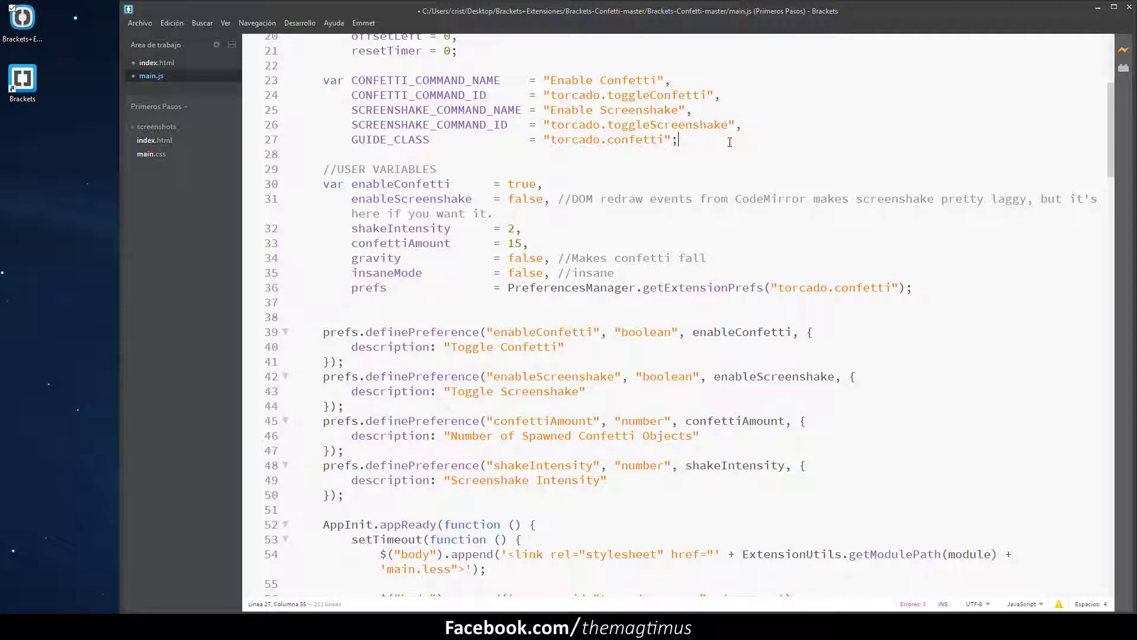
Step: Highlight the confettiAmount value and try the confetti again with short filler strings after the GUIDE_CLASS line, deleting them
{"action": "left_click_drag", "start_coordinate": [524, 243], "coordinate": [510, 244]}
{"action": "left_click", "coordinate": [704, 137]}
{"action": "type", "text": "fdff"}
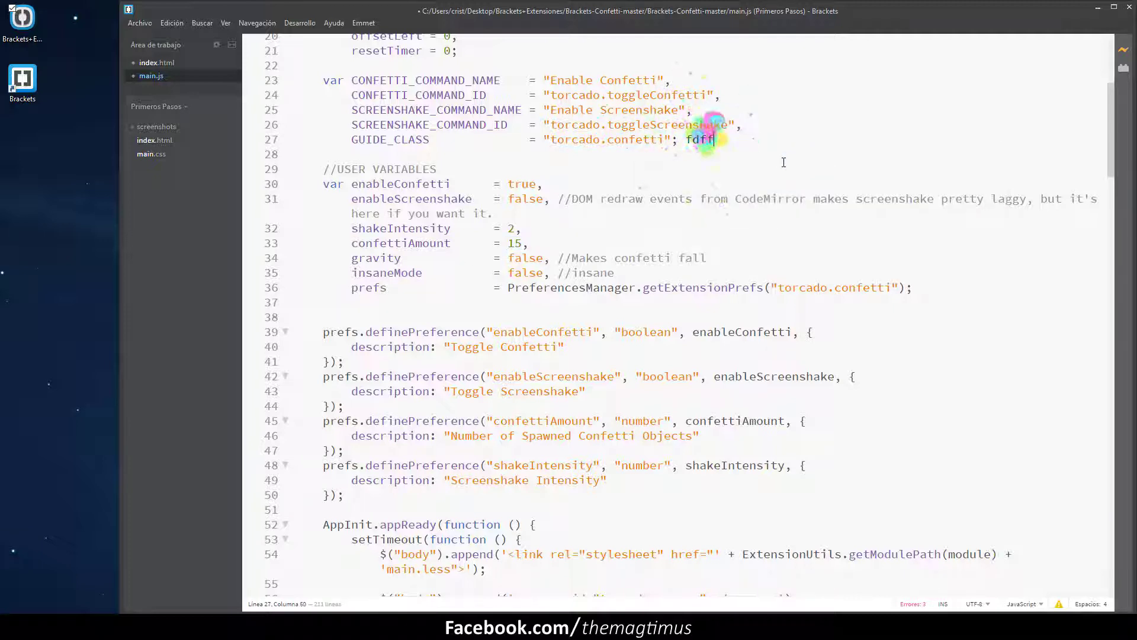
{"action": "key", "text": "BackSpace"}
{"action": "type", "text": "dfg"}
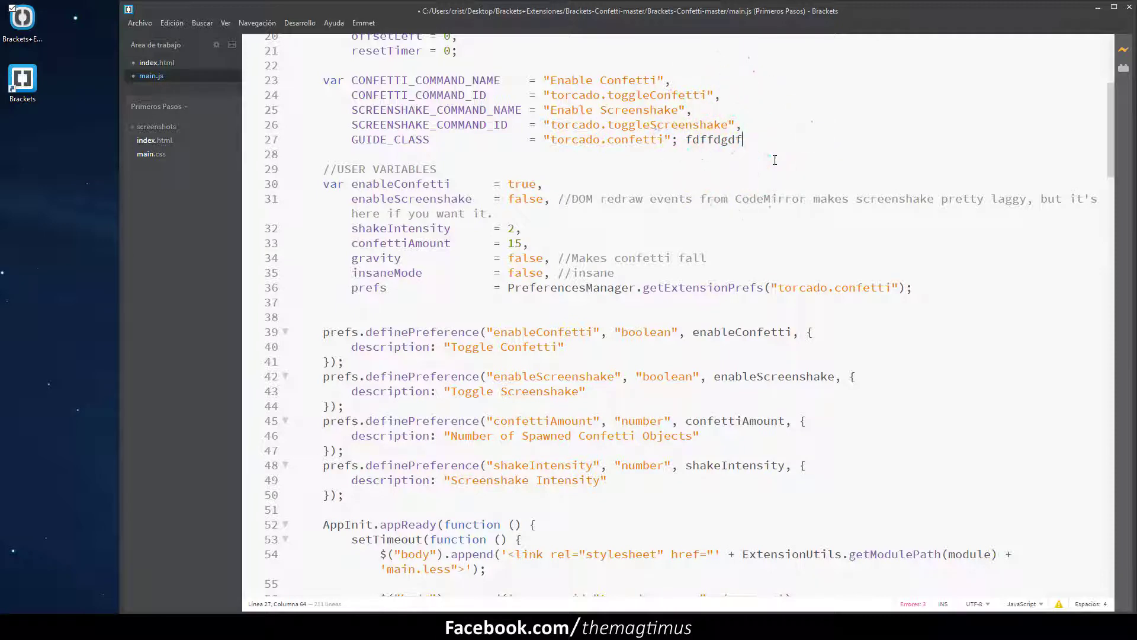
{"action": "key", "text": "BackSpace"}
{"action": "key", "text": "BackSpace"}
{"action": "key", "text": "BackSpace"}
{"action": "key", "text": "BackSpace"}
{"action": "key", "text": "BackSpace"}
{"action": "key", "text": "BackSpace"}
{"action": "type", "text": "ggfg"}
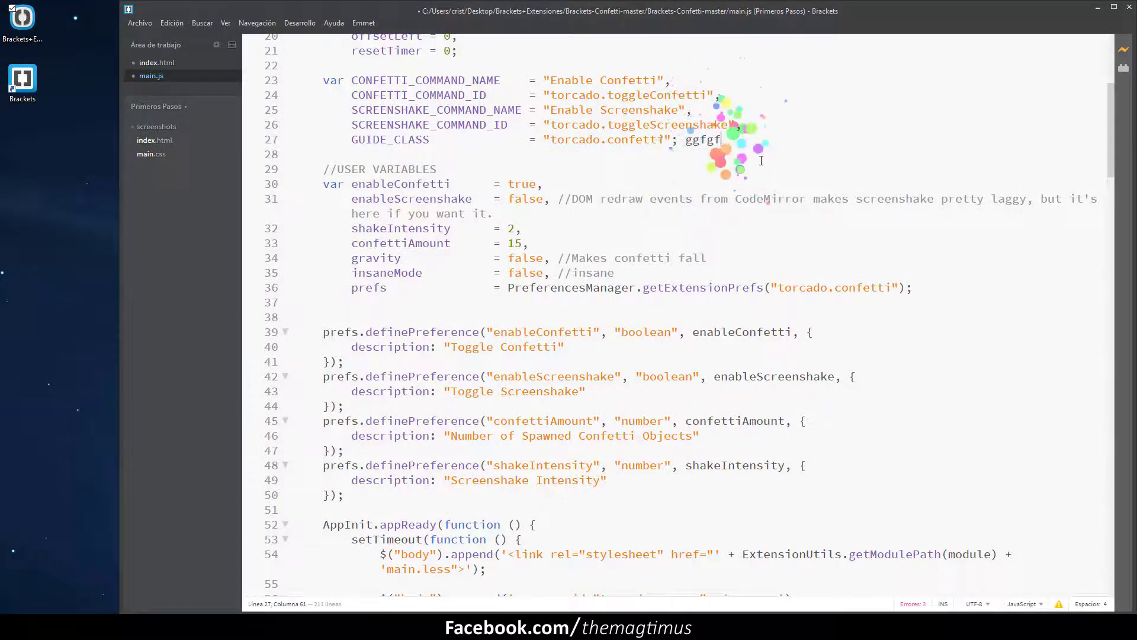
{"action": "key", "text": "BackSpace"}
{"action": "key", "text": "BackSpace"}
{"action": "key", "text": "BackSpace"}
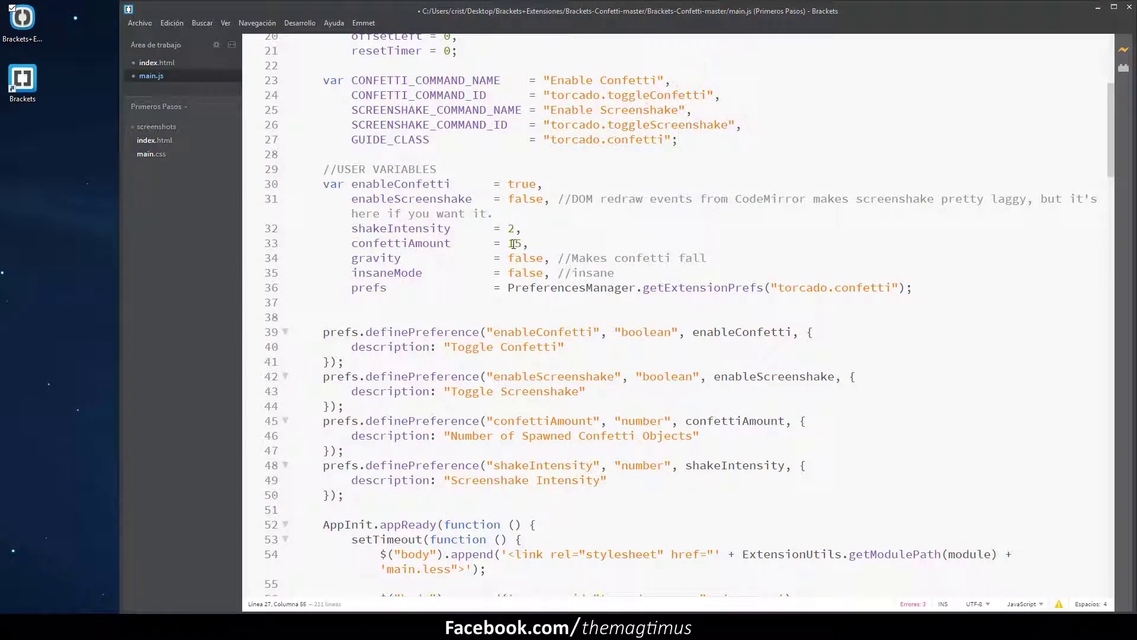
Step: Set confettiAmount to 2 and save main.js
{"action": "left_click_drag", "start_coordinate": [523, 244], "coordinate": [510, 243]}
{"action": "type", "text": "2"}
{"action": "key", "text": "ctrl+s"}
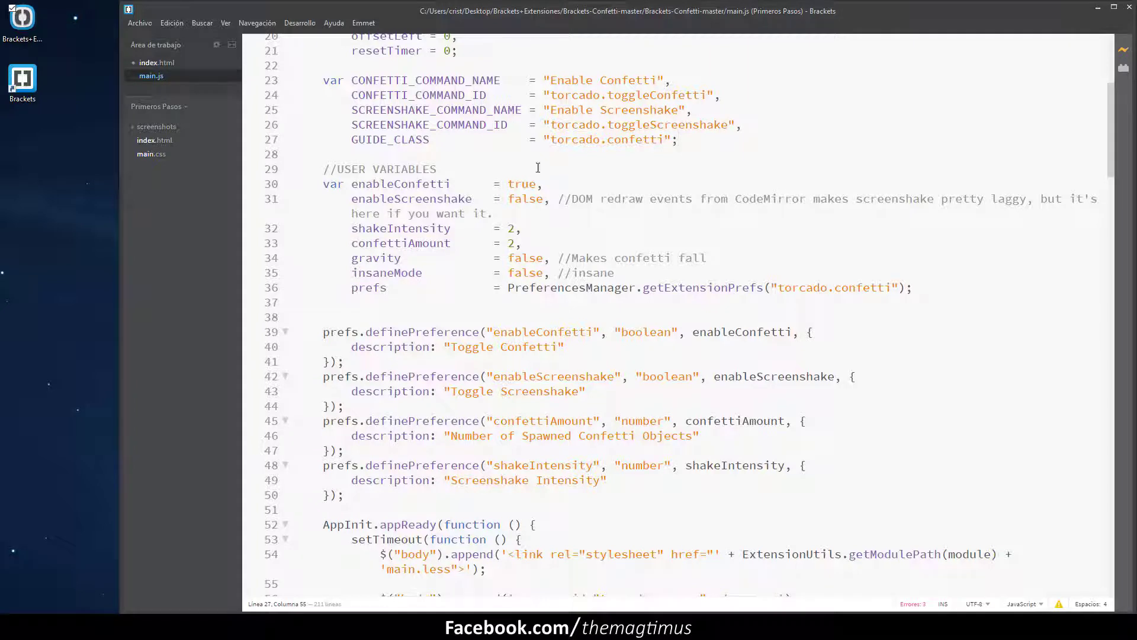
{"action": "left_click", "coordinate": [141, 24]}
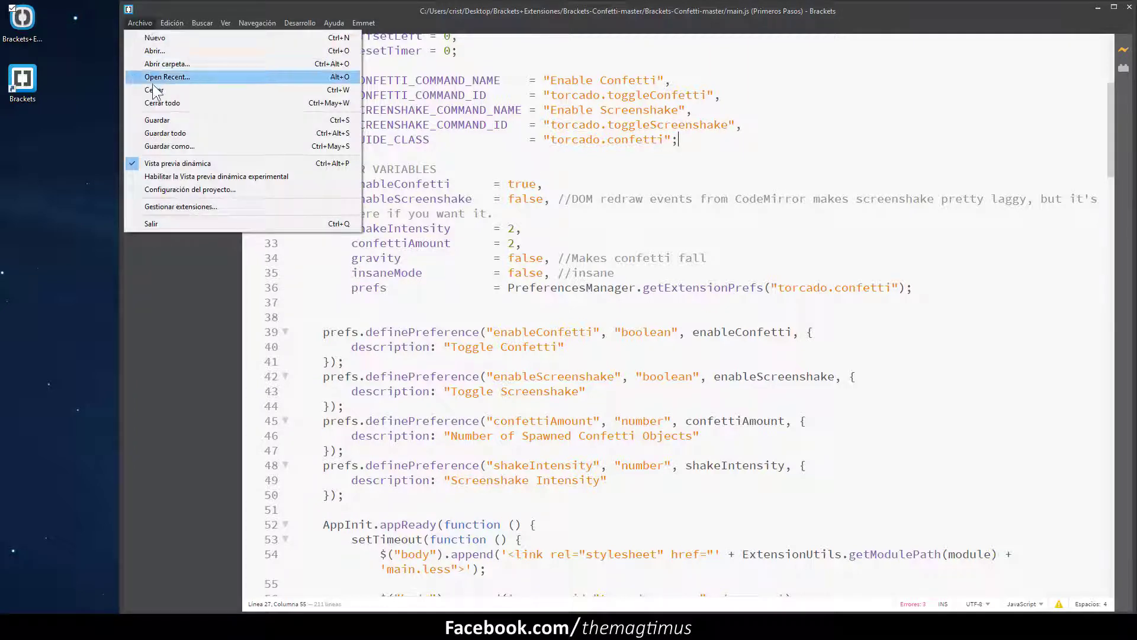
{"action": "left_click", "coordinate": [172, 119]}
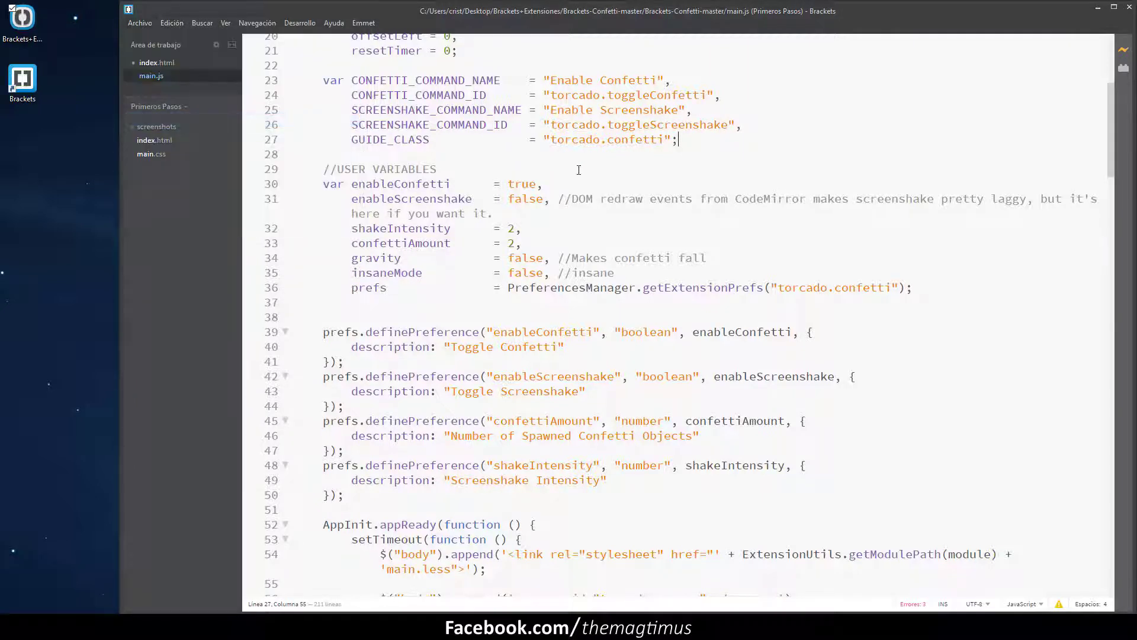
Step: In File Explorer, begin archiving the Brackets-Confetti-master folder inside Brackets+Extensions, choosing ZIP as the archive format
{"action": "left_click", "coordinate": [1097, 7]}
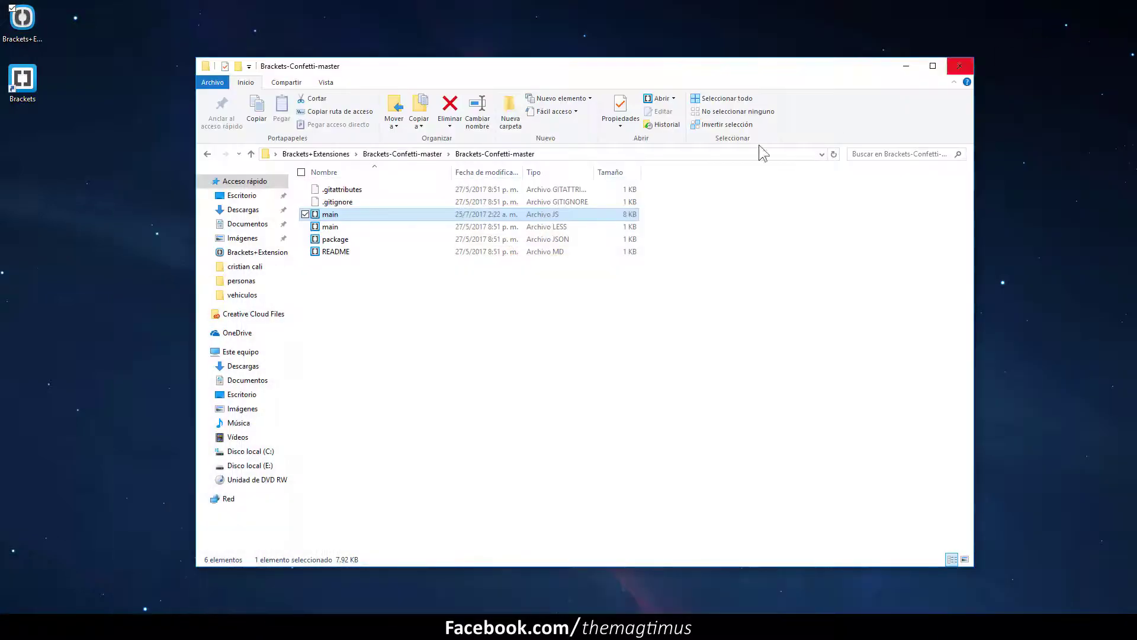
{"action": "left_click", "coordinate": [207, 154]}
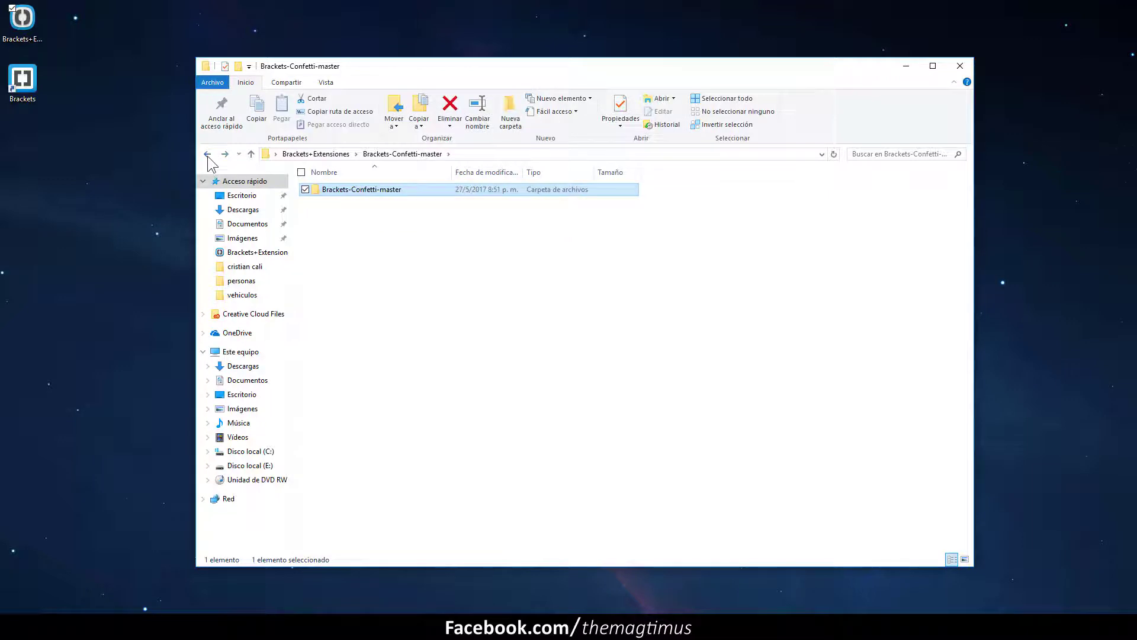
{"action": "left_click", "coordinate": [207, 154]}
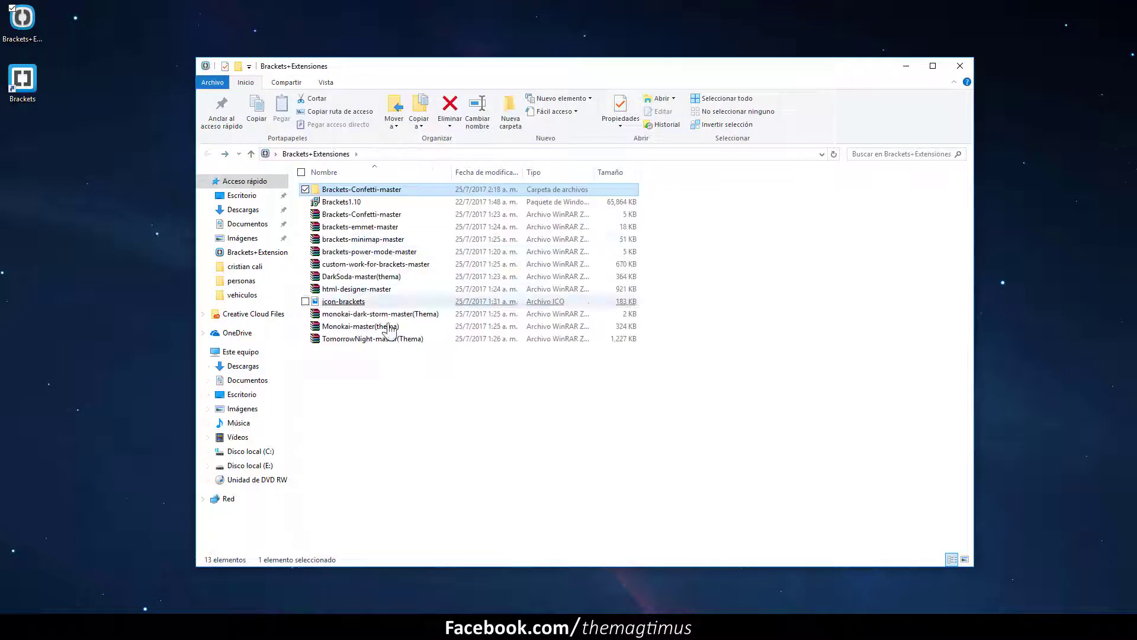
{"action": "right_click", "coordinate": [362, 195]}
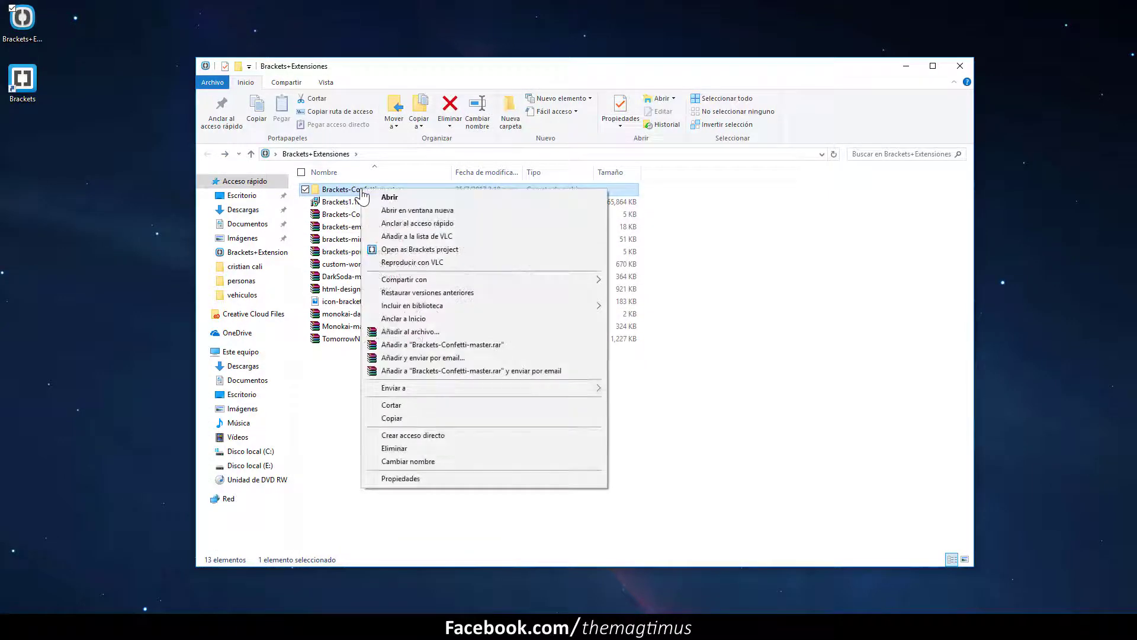
{"action": "left_click", "coordinate": [423, 333]}
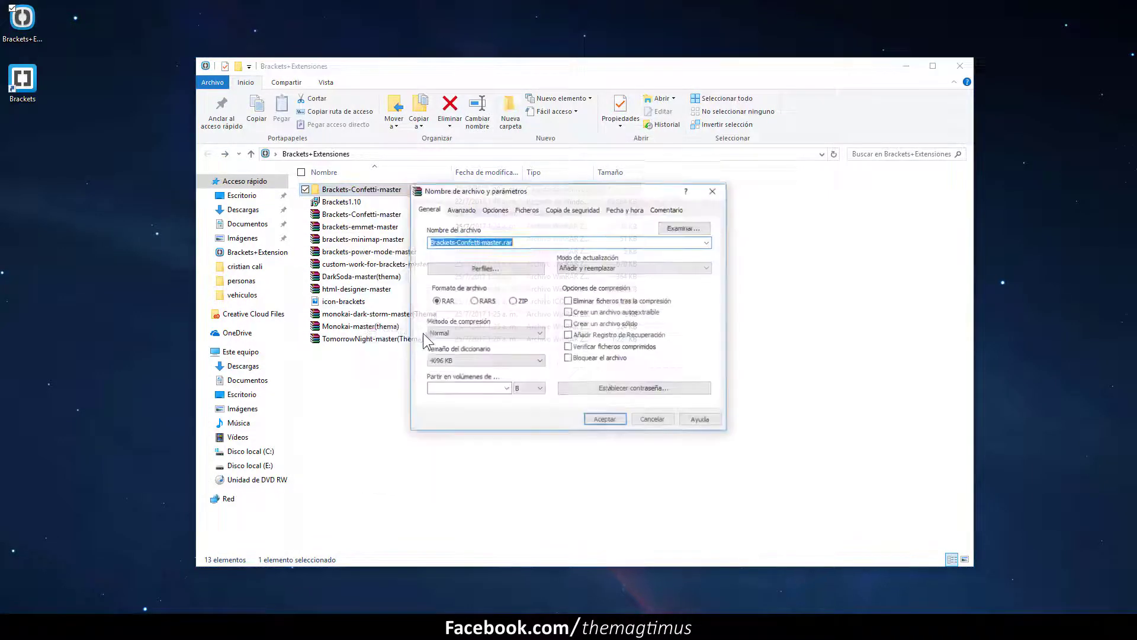
{"action": "left_click", "coordinate": [513, 302]}
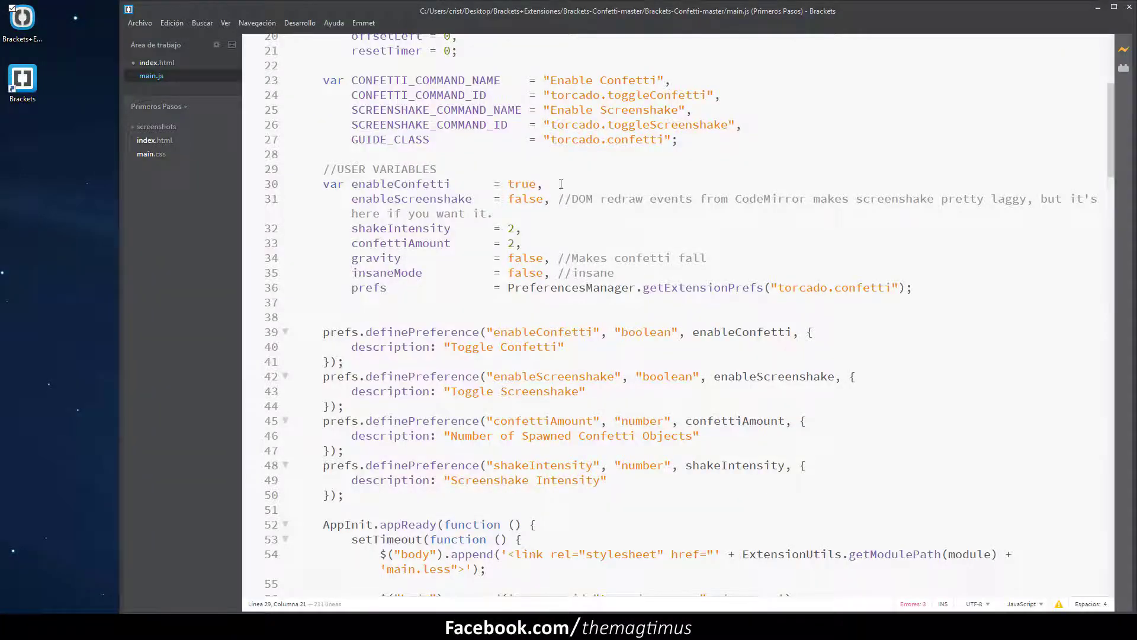
Step: Open the extension manager in Brackets, and return to File Explorer to create the pending Brackets-Confetti-master.zip archive
{"action": "scroll", "coordinate": [561, 185], "scroll_direction": "up", "scroll_amount": 7}
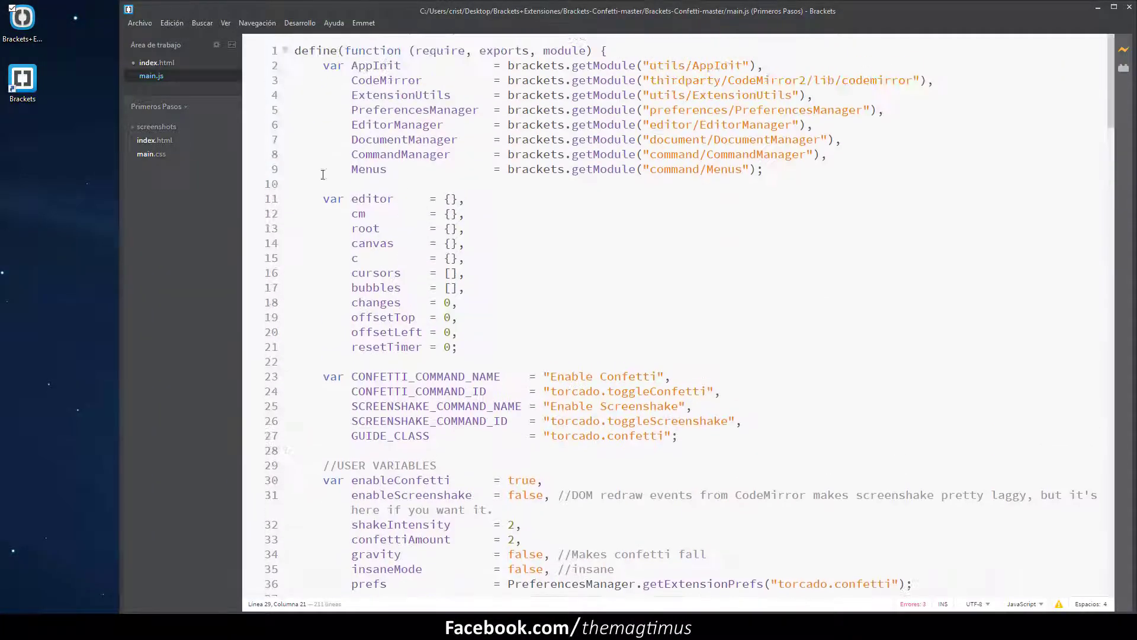
{"action": "left_click", "coordinate": [1123, 69]}
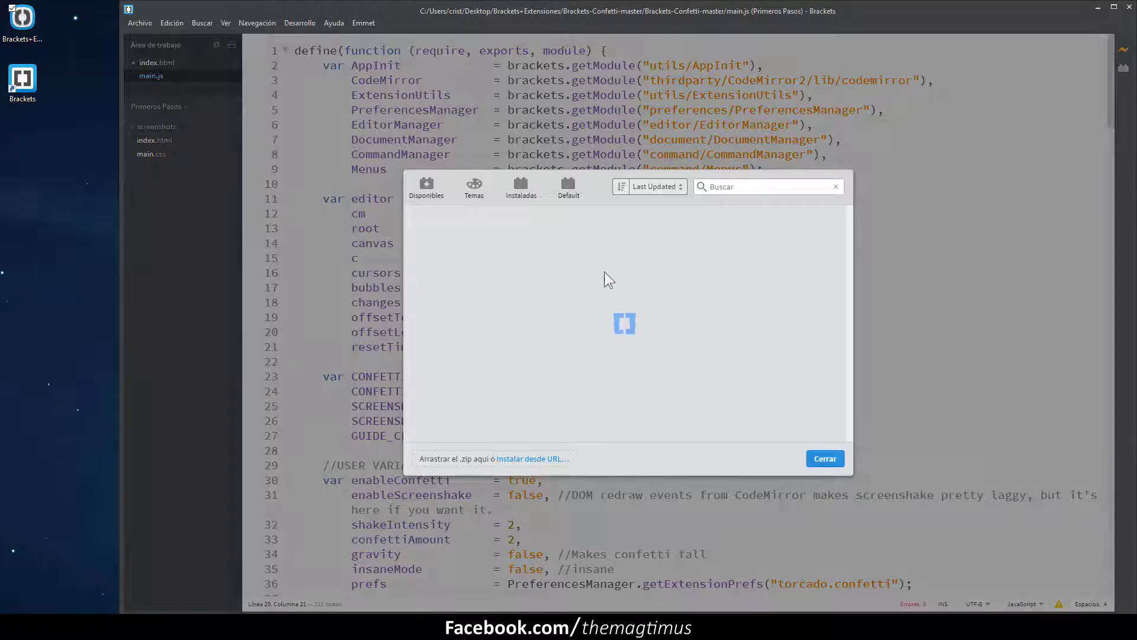
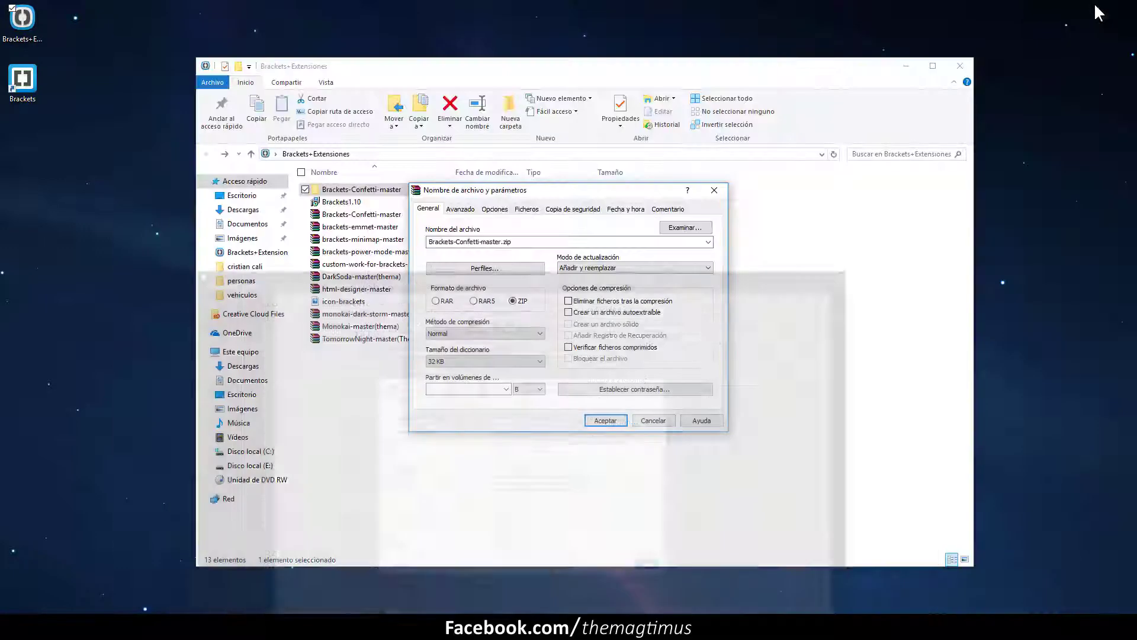
{"action": "left_click", "coordinate": [605, 420]}
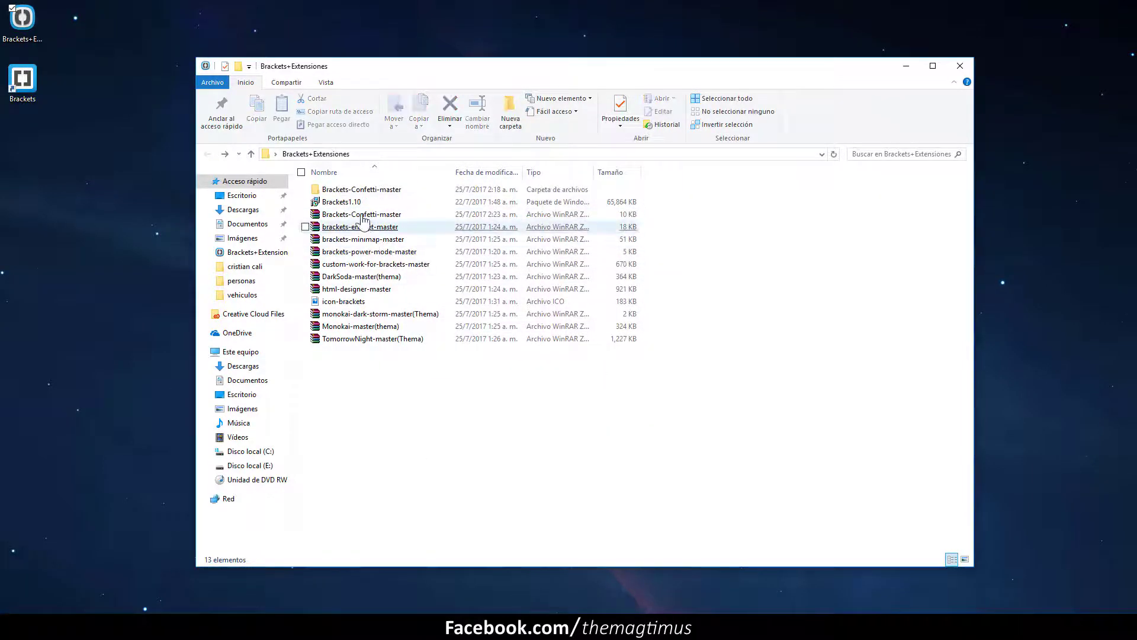
Step: Install the repacked Brackets-Confetti-master archive through the Brackets extension manager, overwriting the installed version
{"action": "left_click", "coordinate": [360, 218]}
{"action": "left_click_drag", "start_coordinate": [360, 219], "coordinate": [484, 454]}
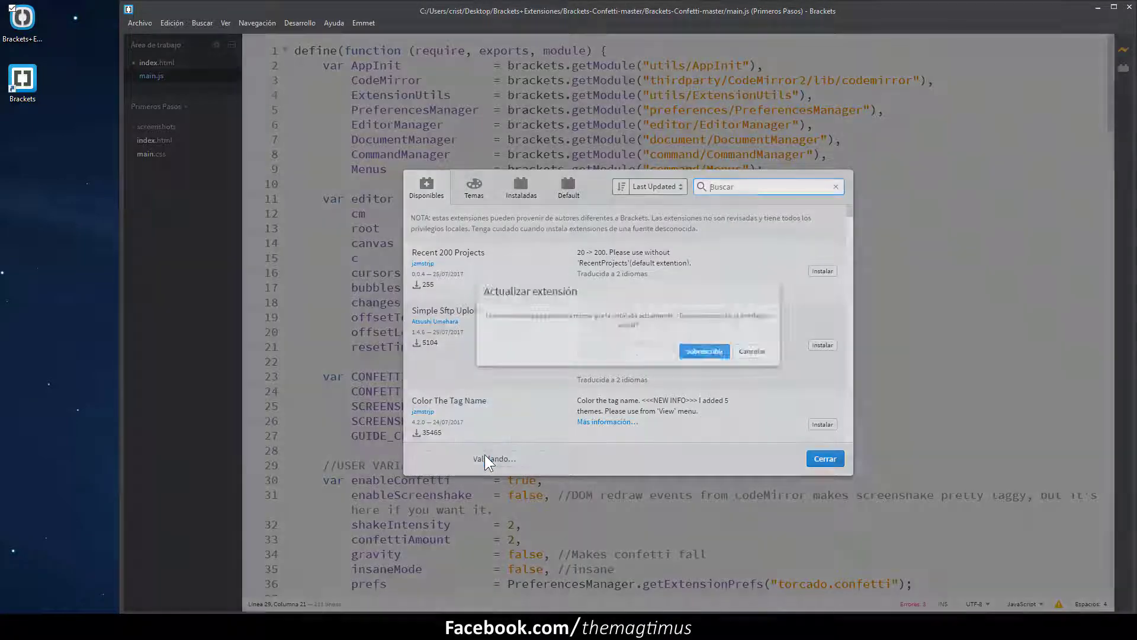
{"action": "left_click", "coordinate": [718, 356]}
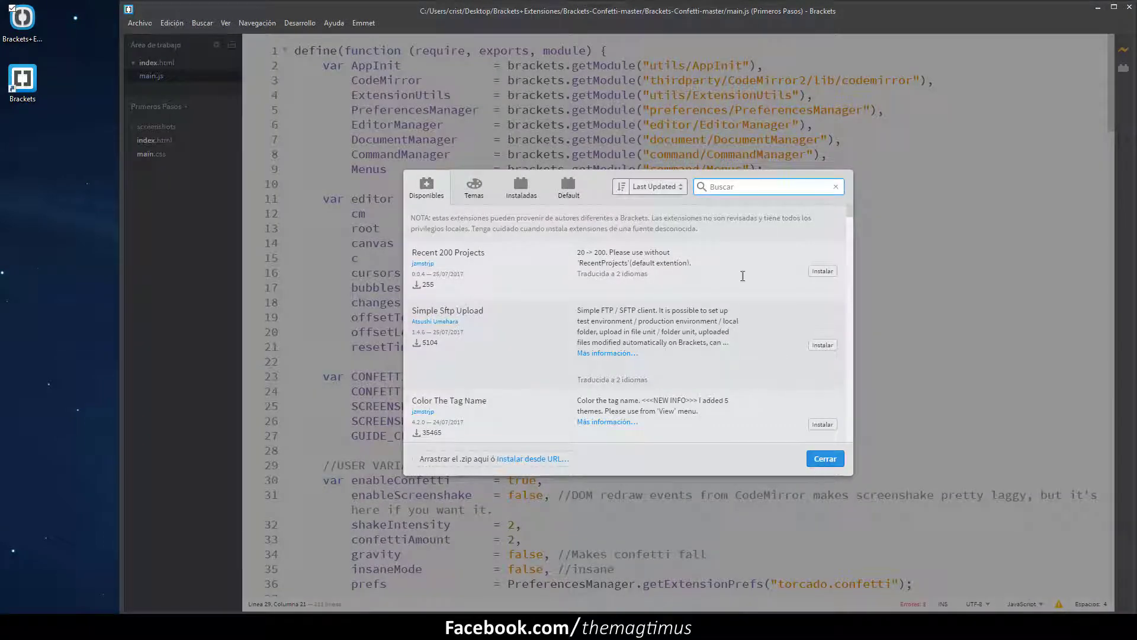
Step: Close the extension manager, update the extensions and reload Brackets without saving the changes in index.html
{"action": "left_click", "coordinate": [830, 459]}
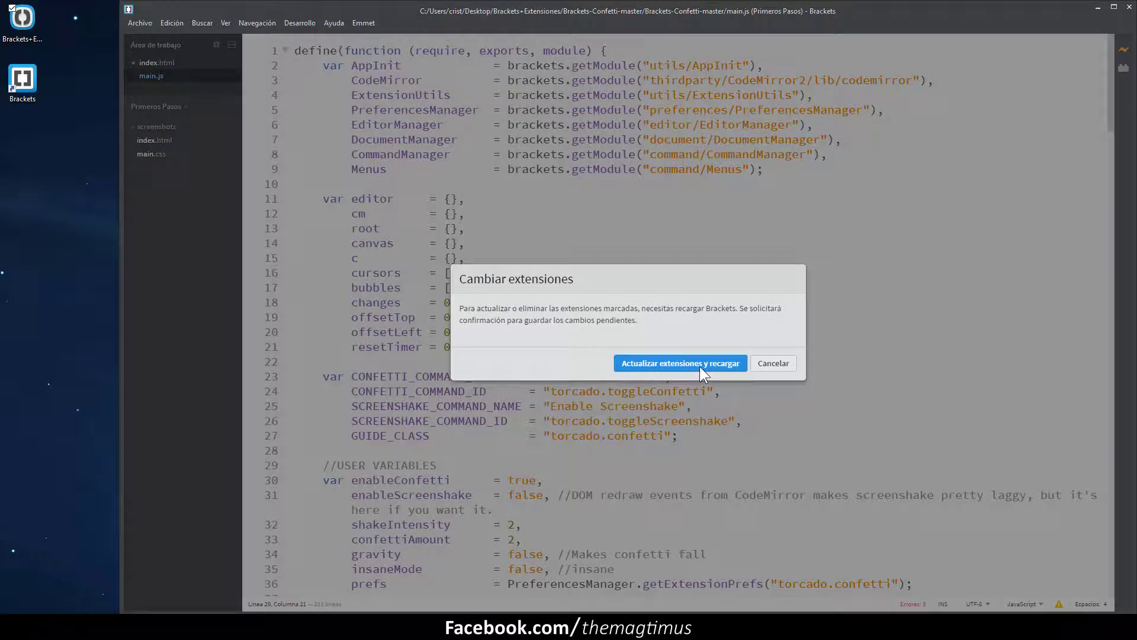
{"action": "key", "text": "F5"}
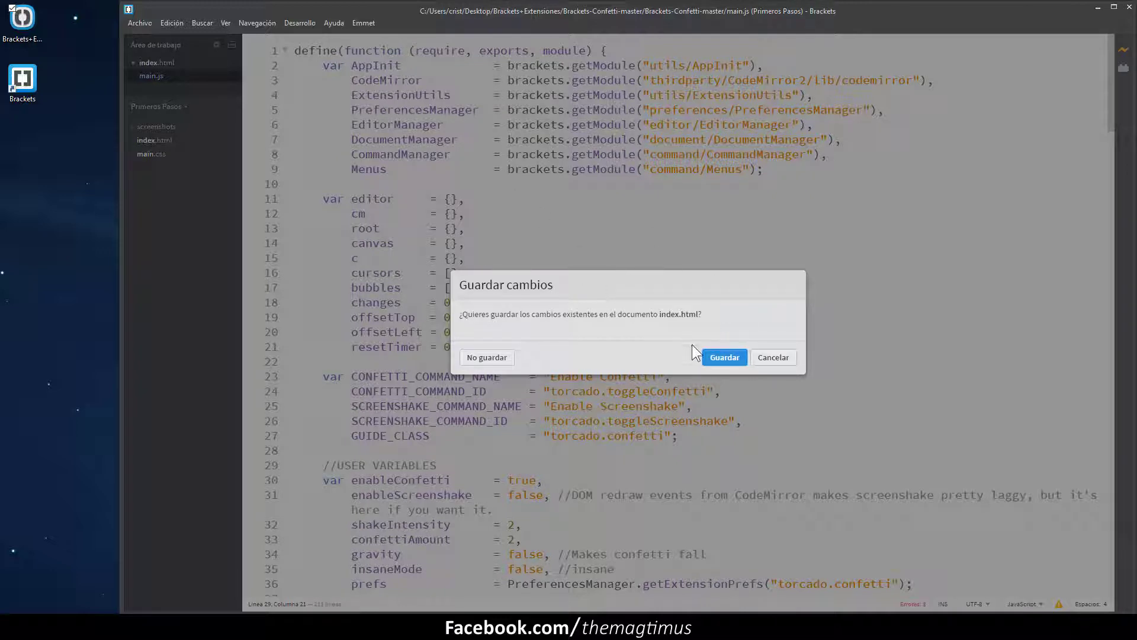
{"action": "left_click", "coordinate": [475, 357]}
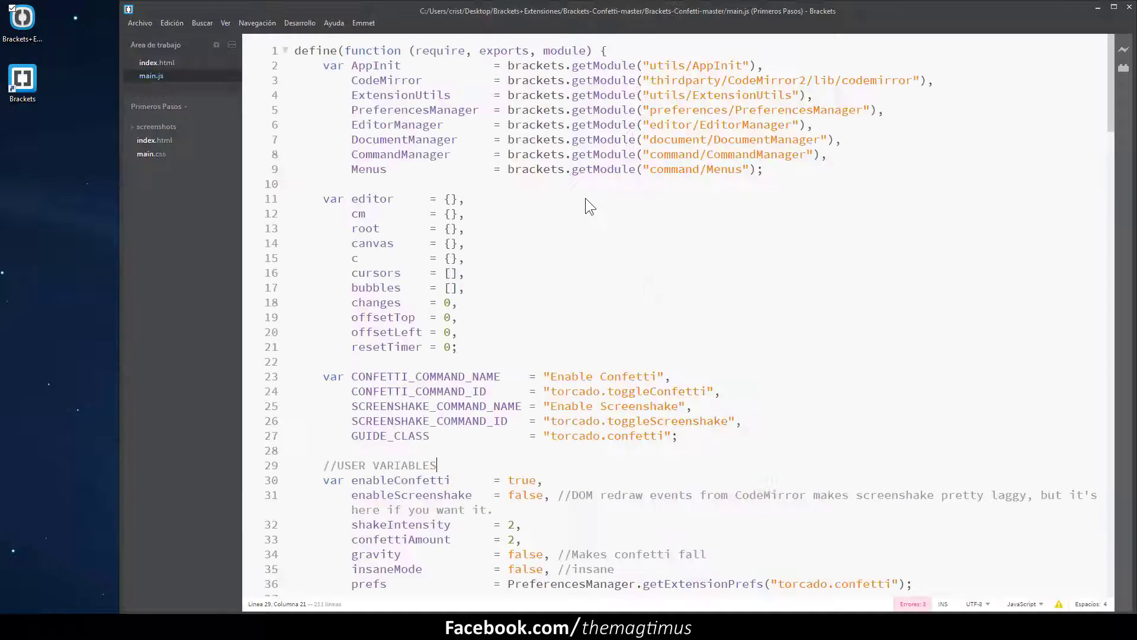
Step: Try the confetti effect by entering sdsdsdsdsdsd at the end of line 9 in main.js, and erase the test text
{"action": "left_click", "coordinate": [784, 174]}
{"action": "type", "text": "sd"}
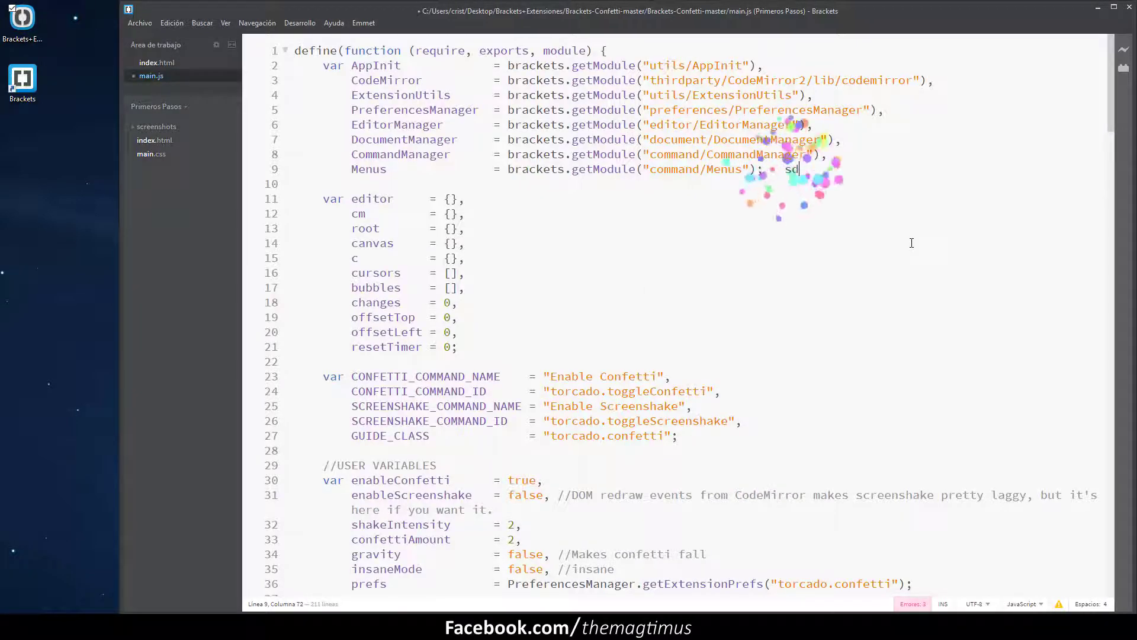
{"action": "type", "text": "sdsdsdsdsd"}
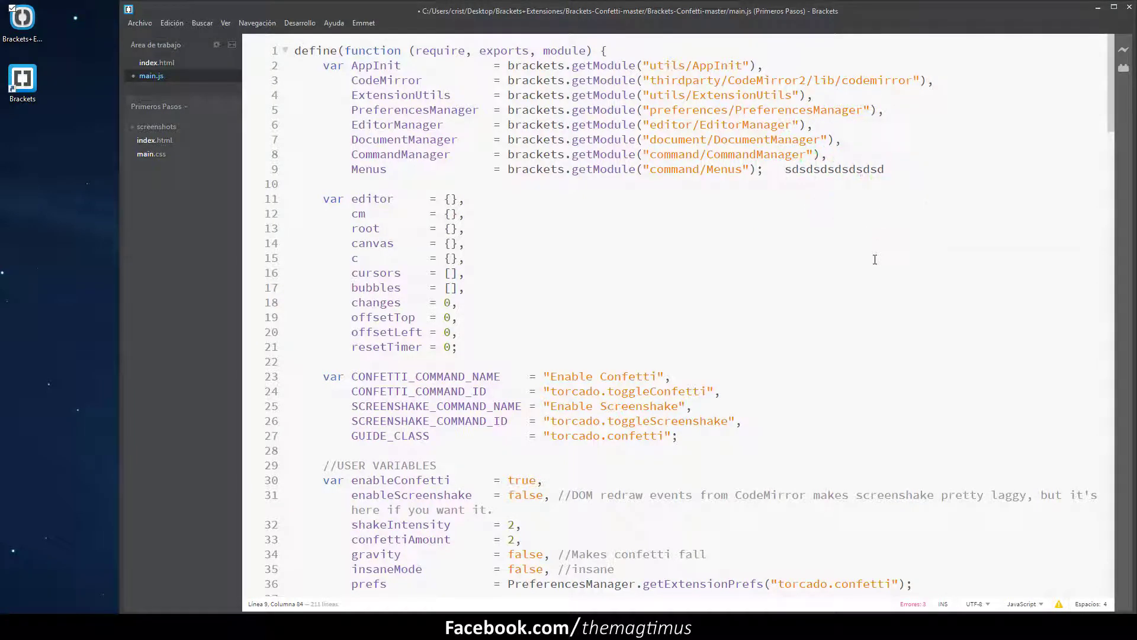
{"action": "key", "text": "BackSpace"}
{"action": "key", "text": "BackSpace"}
{"action": "key", "text": "BackSpace"}
{"action": "key", "text": "BackSpace"}
{"action": "key", "text": "BackSpace"}
{"action": "key", "text": "BackSpace"}
{"action": "key", "text": "BackSpace"}
{"action": "key", "text": "BackSpace"}
{"action": "key", "text": "BackSpace"}
{"action": "key", "text": "BackSpace"}
{"action": "key", "text": "BackSpace"}
{"action": "key", "text": "BackSpace"}
{"action": "key", "text": "BackSpace"}
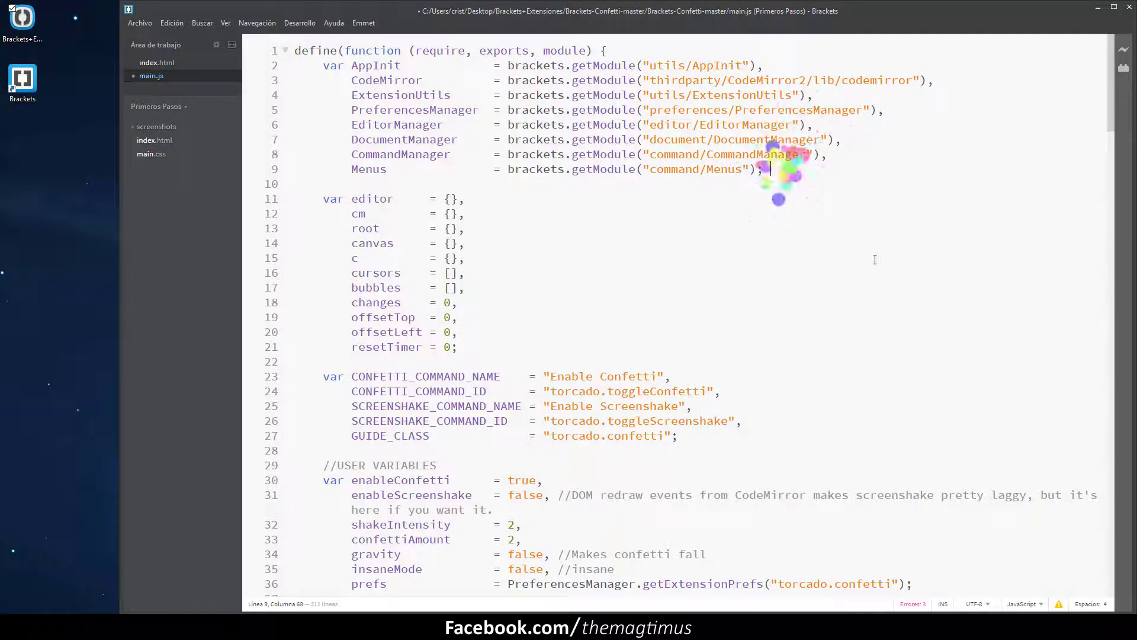
Step: Check the user variables in main.js, test the confetti effect with sdsdds on the GUIDE_CLASS line, and erase the test text
{"action": "scroll", "coordinate": [569, 356], "scroll_direction": "down", "scroll_amount": 5}
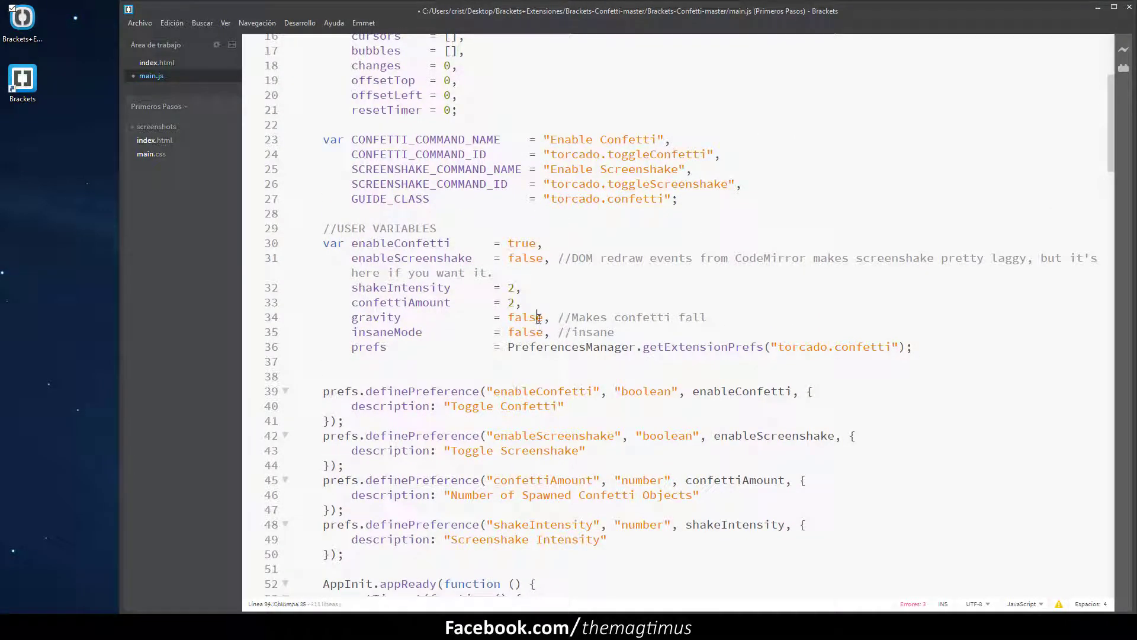
{"action": "double_click", "coordinate": [538, 318]}
{"action": "left_click", "coordinate": [524, 303]}
{"action": "double_click", "coordinate": [524, 314]}
{"action": "left_click", "coordinate": [515, 289]}
{"action": "left_click", "coordinate": [755, 199]}
{"action": "type", "text": "sdsdds"}
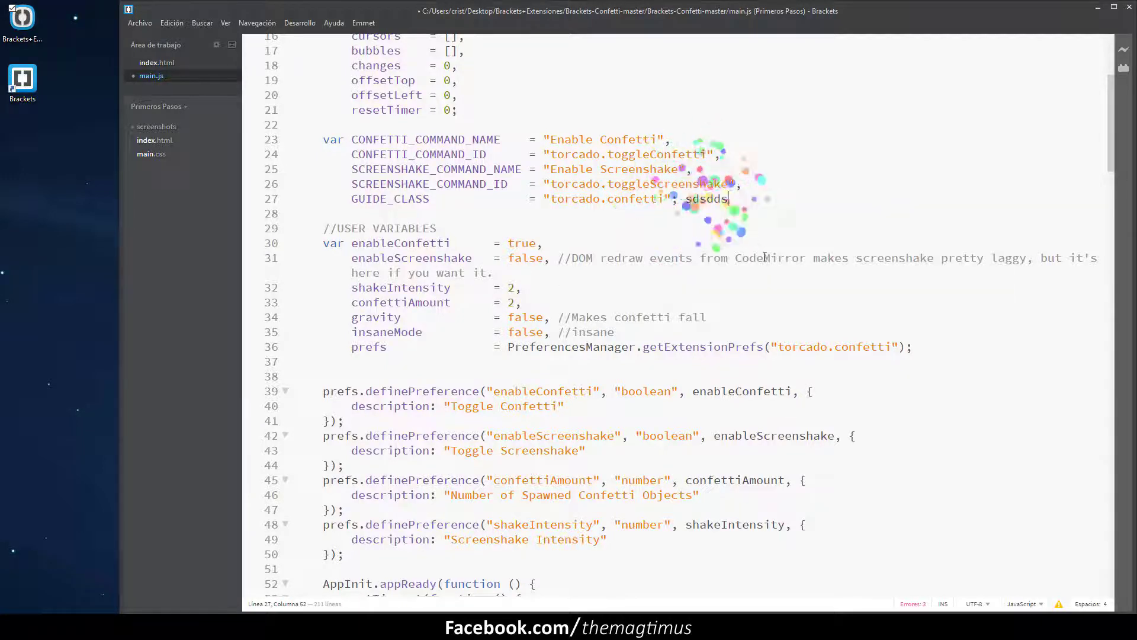
{"action": "key", "text": "BackSpace"}
{"action": "key", "text": "BackSpace"}
{"action": "key", "text": "BackSpace"}
{"action": "key", "text": "BackSpace"}
{"action": "key", "text": "BackSpace"}
{"action": "key", "text": "BackSpace"}
{"action": "key", "text": "BackSpace"}
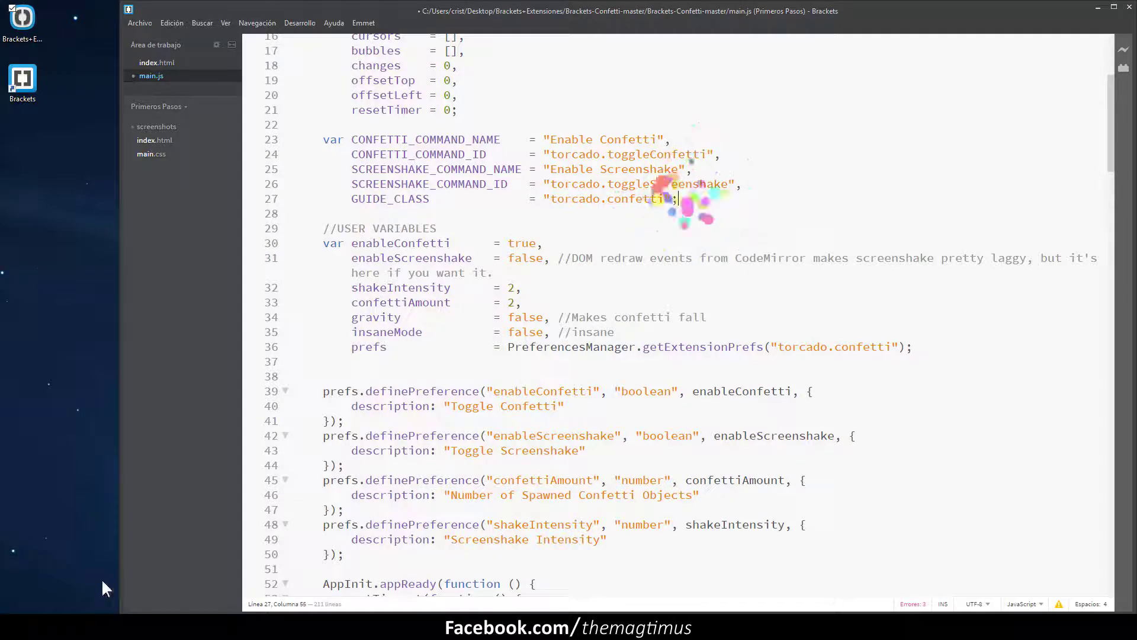
Step: Open main.js from inside the Brackets-Confetti-master ZIP archive and check its shakeIntensity and confettiAmount values
{"action": "key", "text": "alt+Tab"}
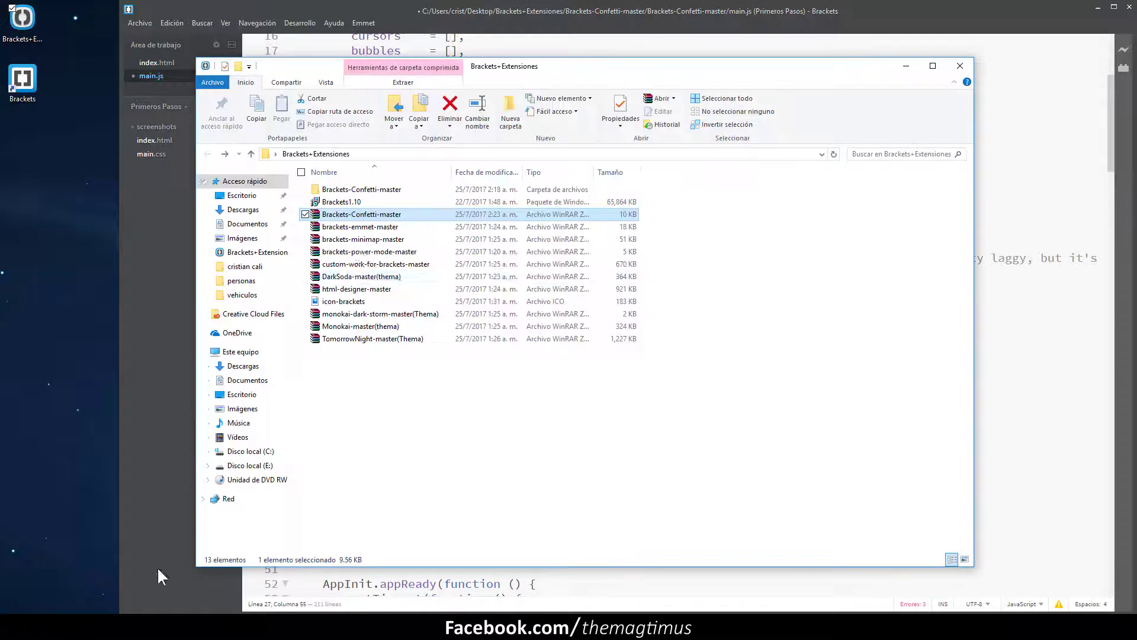
{"action": "double_click", "coordinate": [366, 216]}
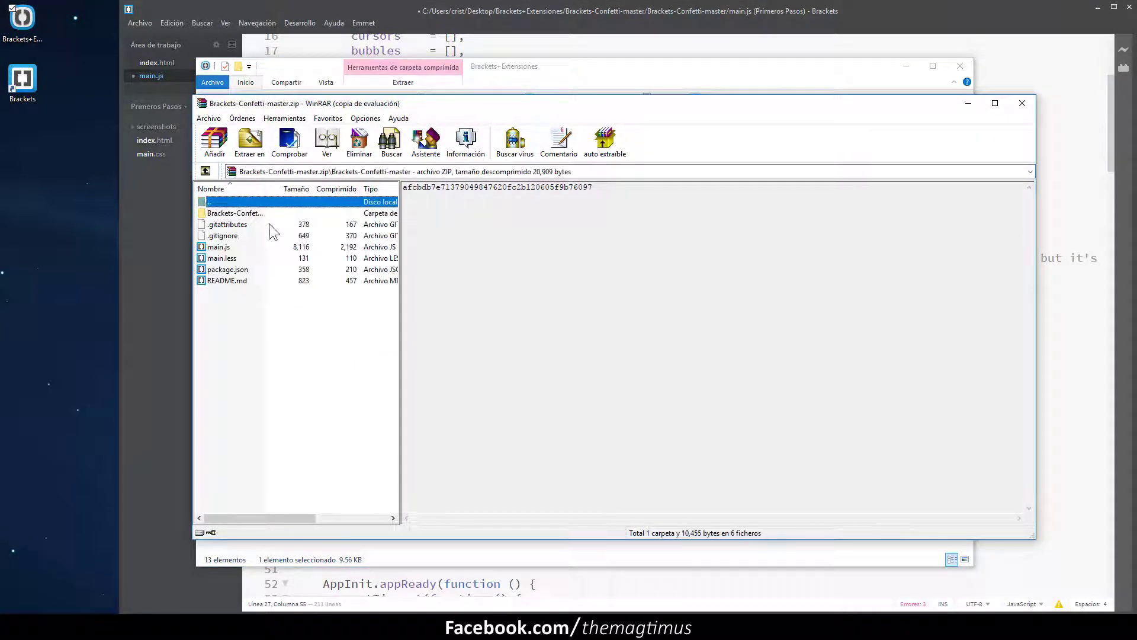
{"action": "double_click", "coordinate": [233, 245]}
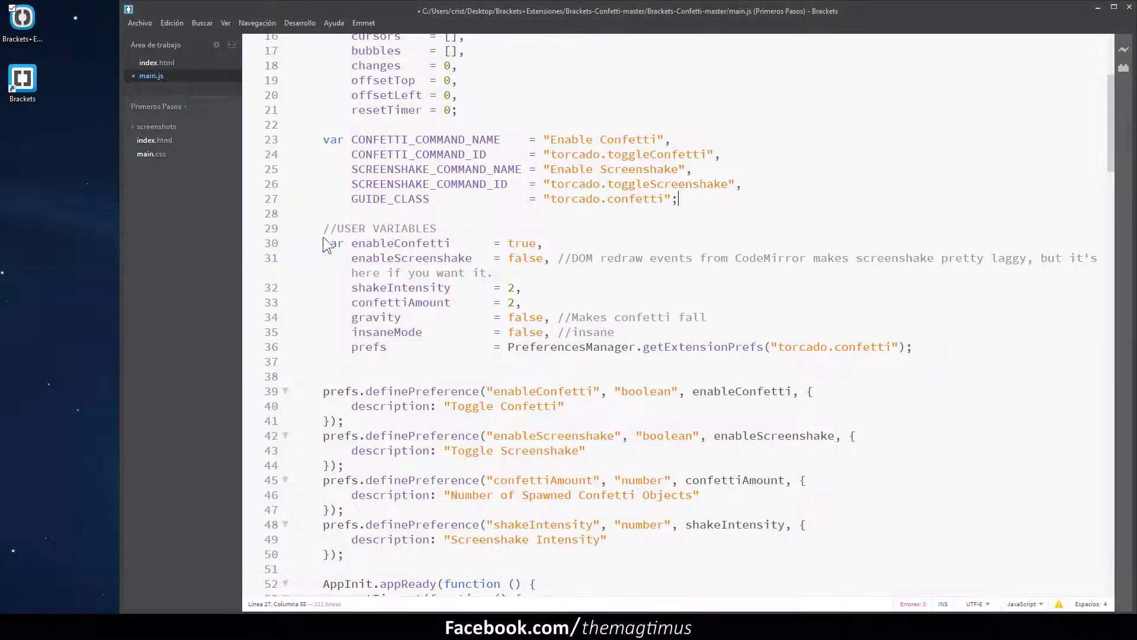
{"action": "scroll", "coordinate": [613, 362], "scroll_direction": "down", "scroll_amount": 4}
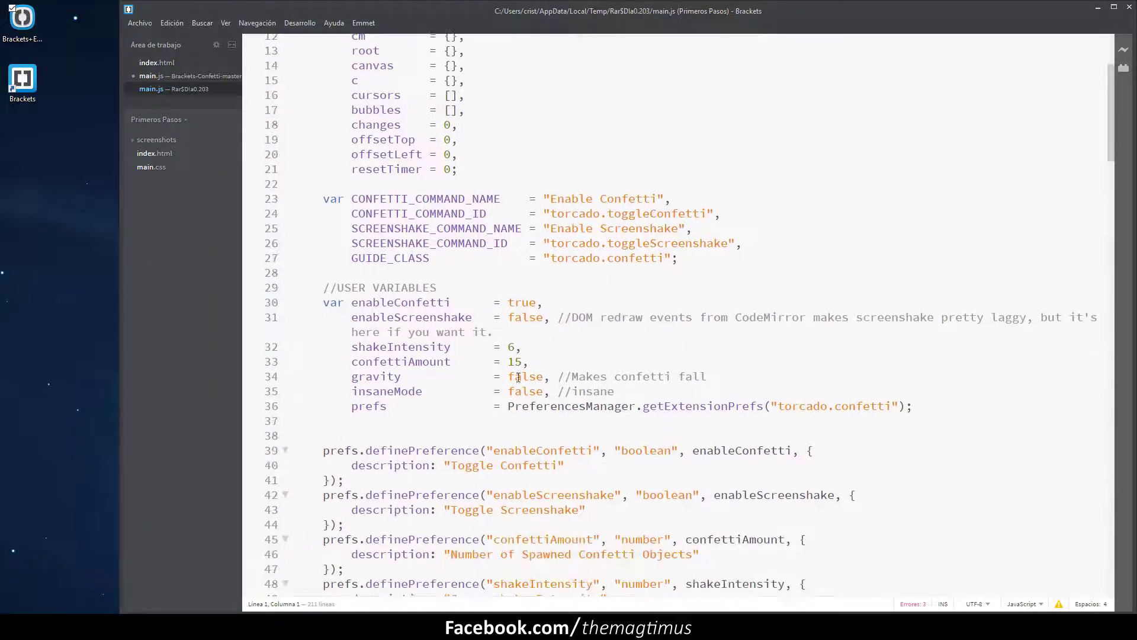
{"action": "left_click_drag", "start_coordinate": [515, 348], "coordinate": [510, 362]}
{"action": "left_click", "coordinate": [515, 347]}
Step: Switch to File Explorer and delete the Brackets-Confetti-master ZIP archive from the Brackets+Extensions folder
{"action": "key", "text": "alt+Tab"}
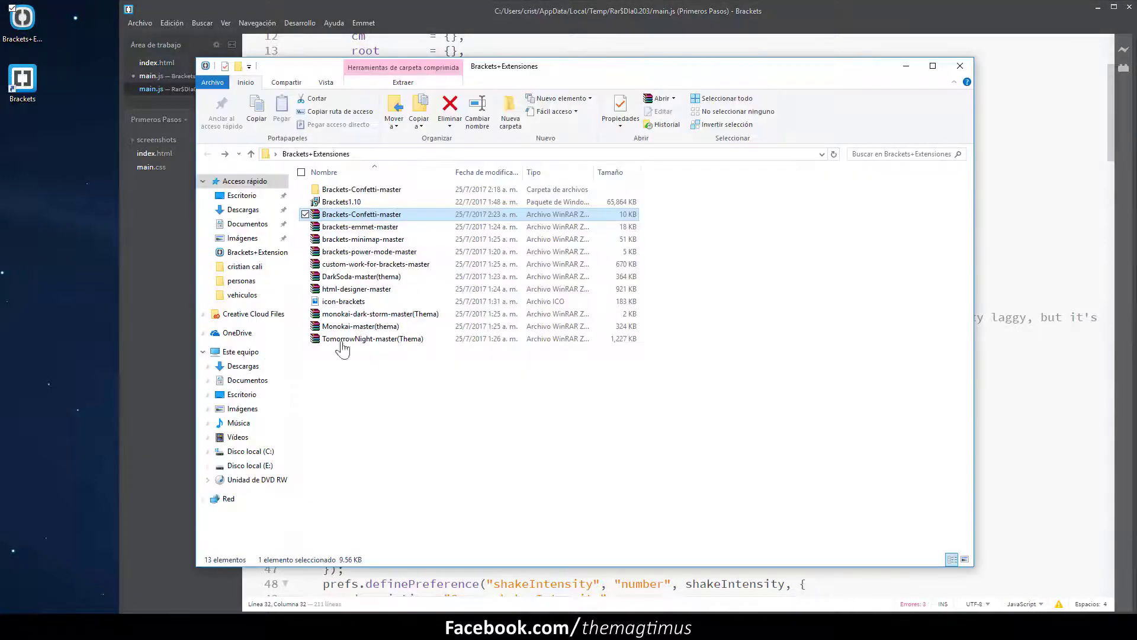
{"action": "right_click", "coordinate": [360, 221]}
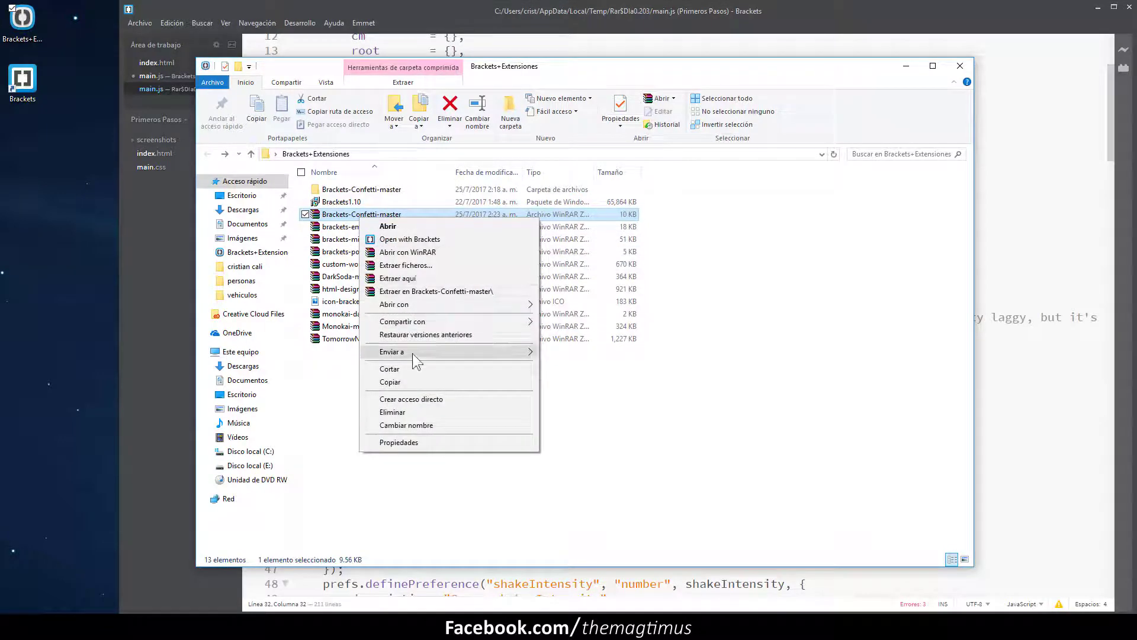
{"action": "left_click", "coordinate": [401, 412]}
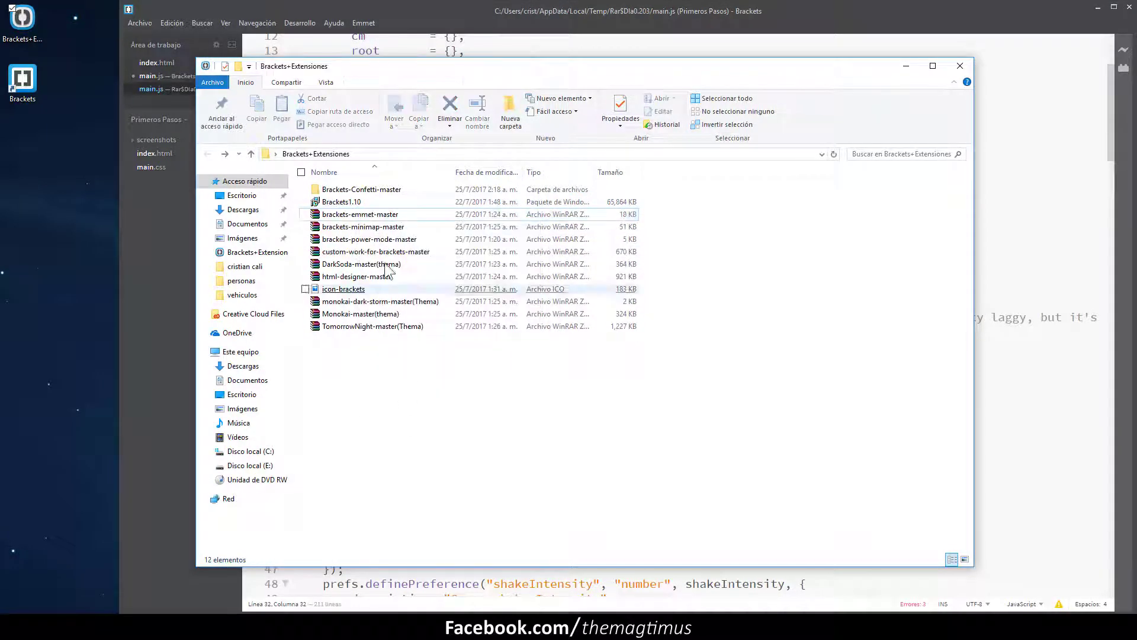
Step: Open main.js from the inner Brackets-Confetti-master folder and check its shakeIntensity and confettiAmount values
{"action": "double_click", "coordinate": [373, 194]}
{"action": "left_click", "coordinate": [361, 191]}
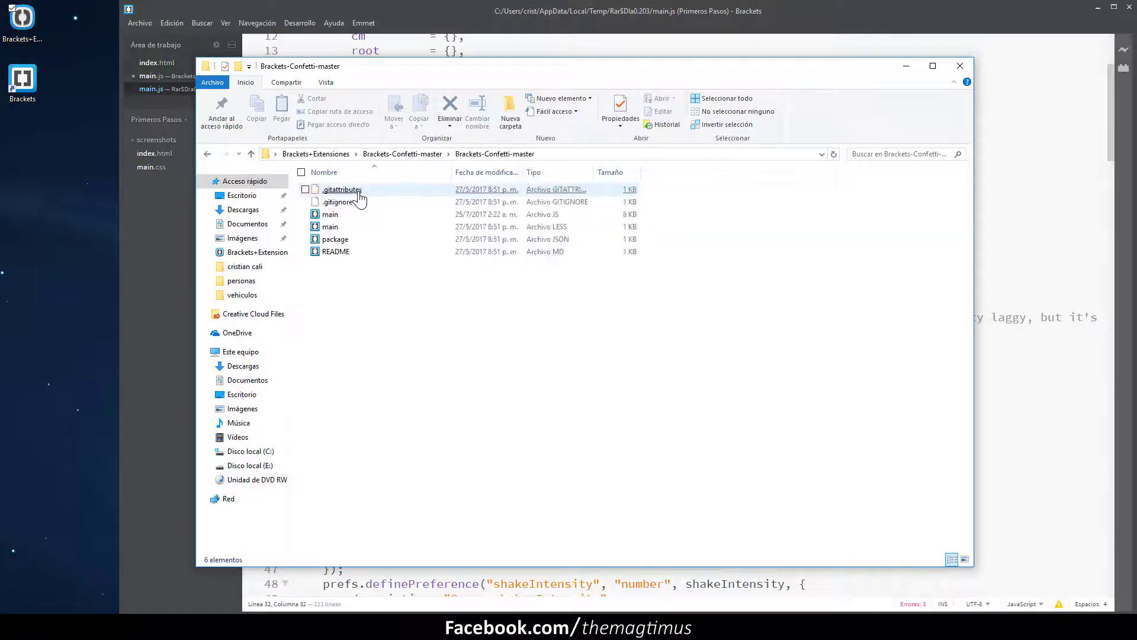
{"action": "left_click", "coordinate": [348, 218]}
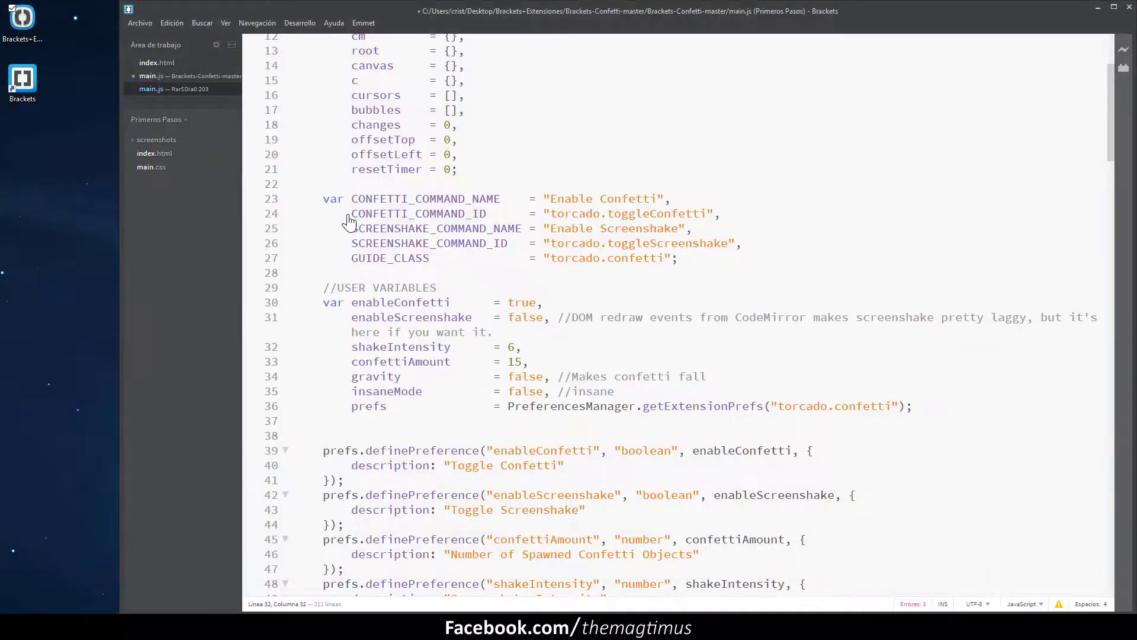
{"action": "left_click", "coordinate": [516, 288]}
{"action": "left_click", "coordinate": [524, 303]}
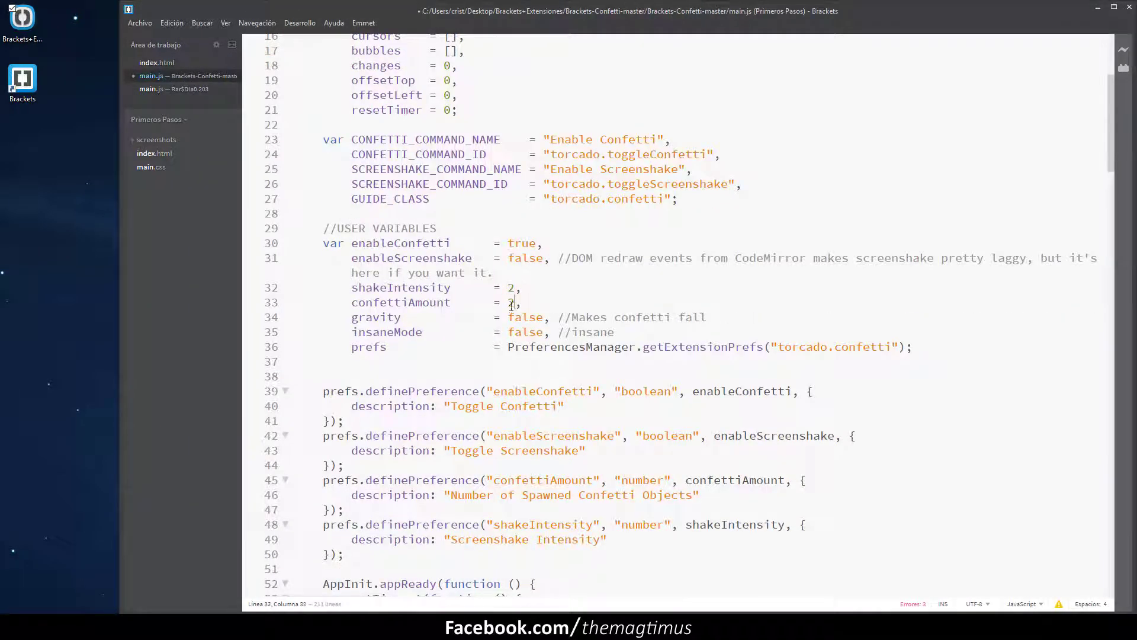
Step: Return to the Brackets+Extensions folder in File Explorer, and open the extension manager in Brackets
{"action": "left_click", "coordinate": [1098, 7]}
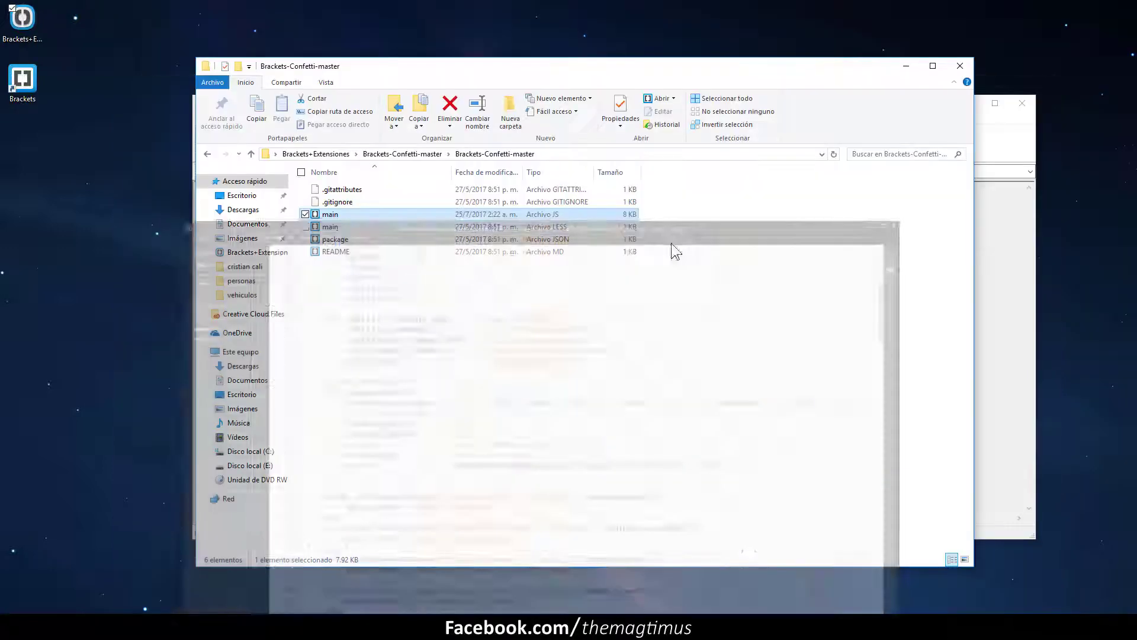
{"action": "left_click", "coordinate": [208, 154]}
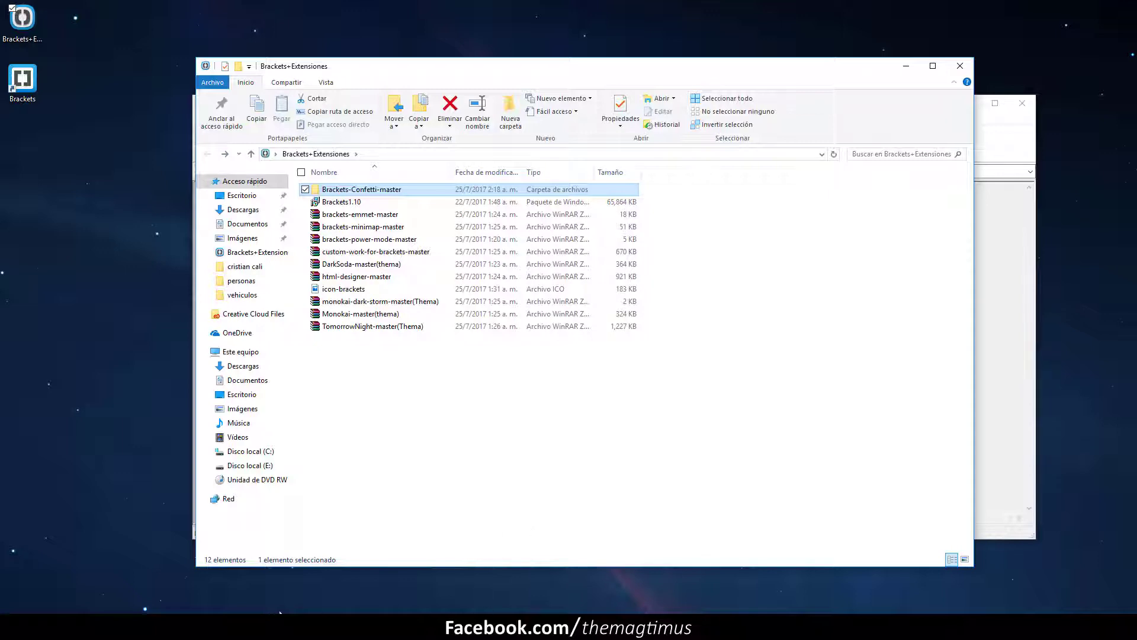
{"action": "key", "text": "alt+Tab"}
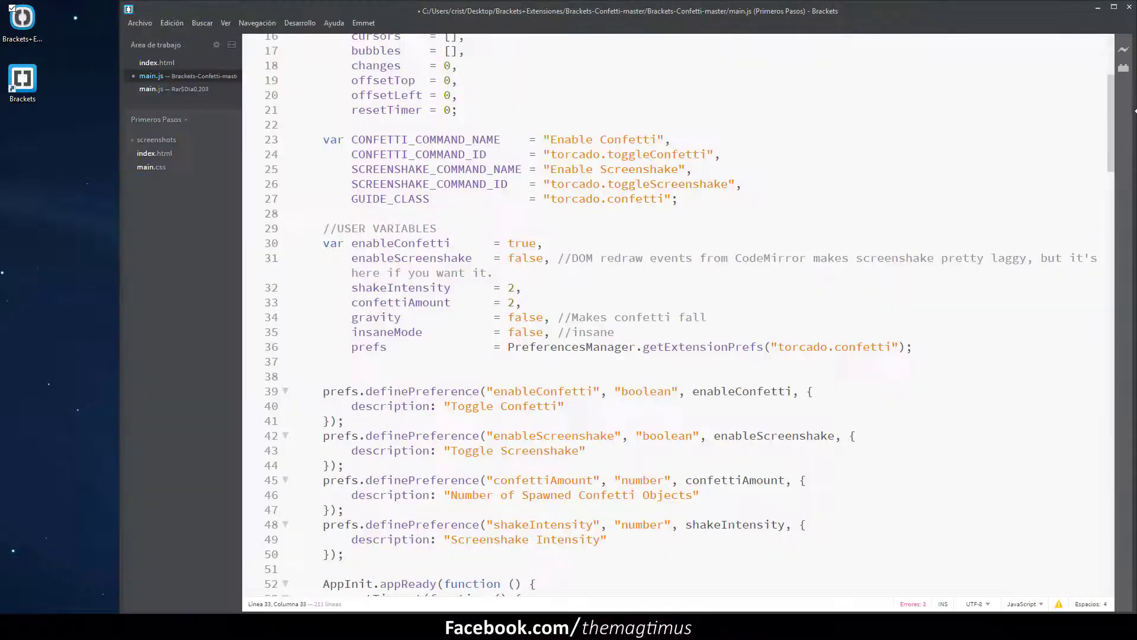
{"action": "left_click", "coordinate": [1123, 68]}
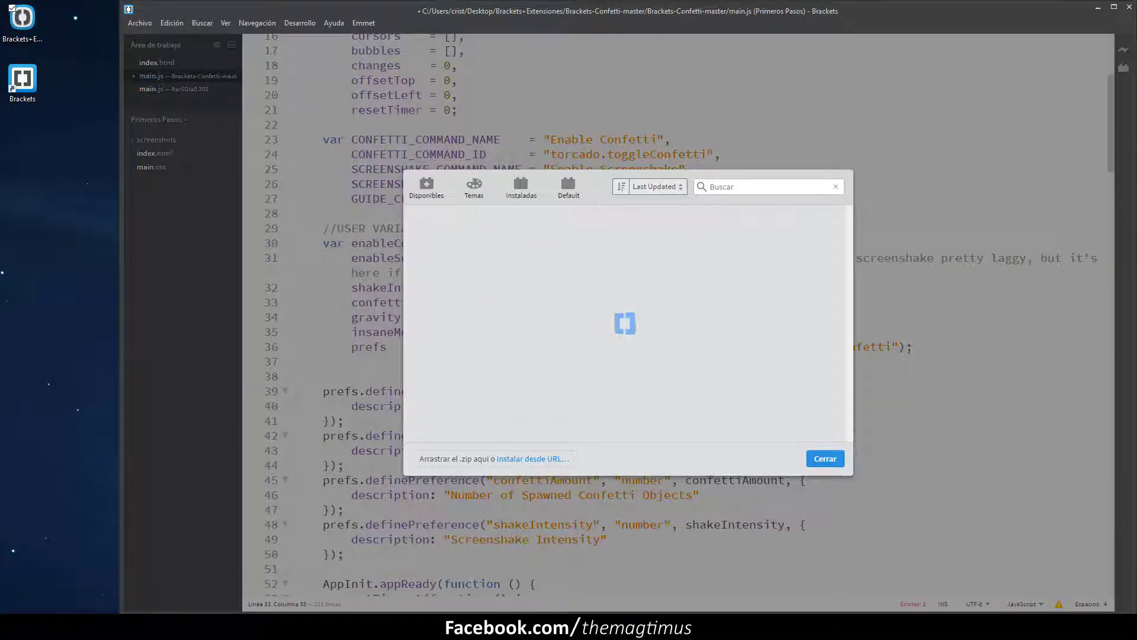
Step: In File Explorer, compress the Brackets-Confetti-master folder into a new ZIP archive and refresh the Brackets+Extensions folder
{"action": "key", "text": "alt+Tab"}
{"action": "left_click", "coordinate": [362, 189]}
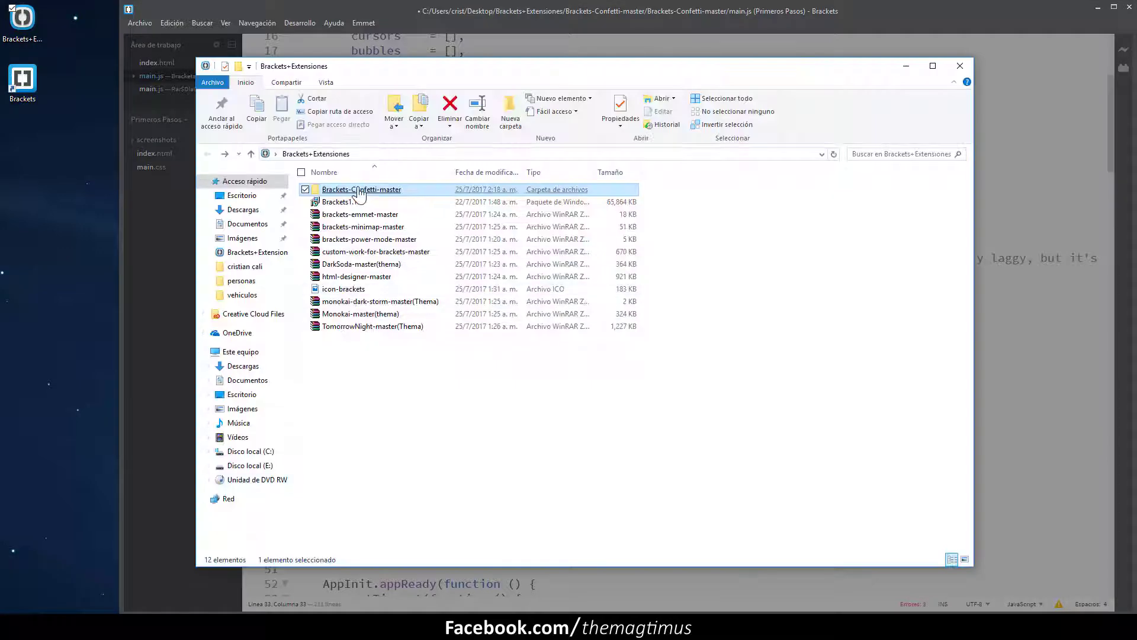
{"action": "right_click", "coordinate": [382, 194]}
{"action": "key", "text": "Escape"}
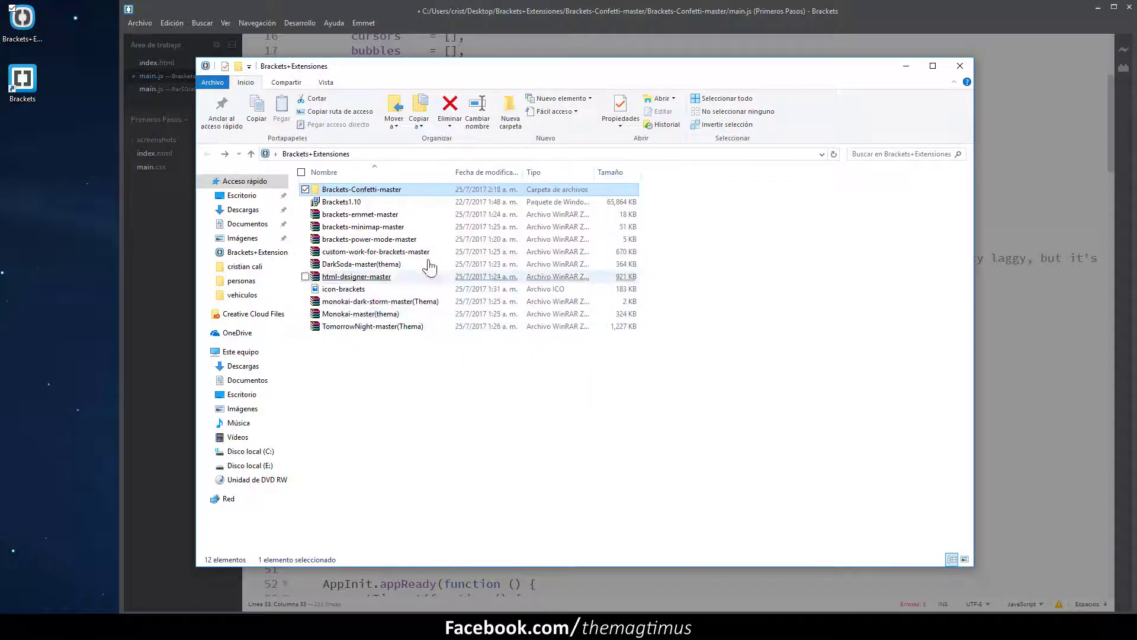
{"action": "right_click", "coordinate": [381, 194]}
{"action": "left_click", "coordinate": [422, 337]}
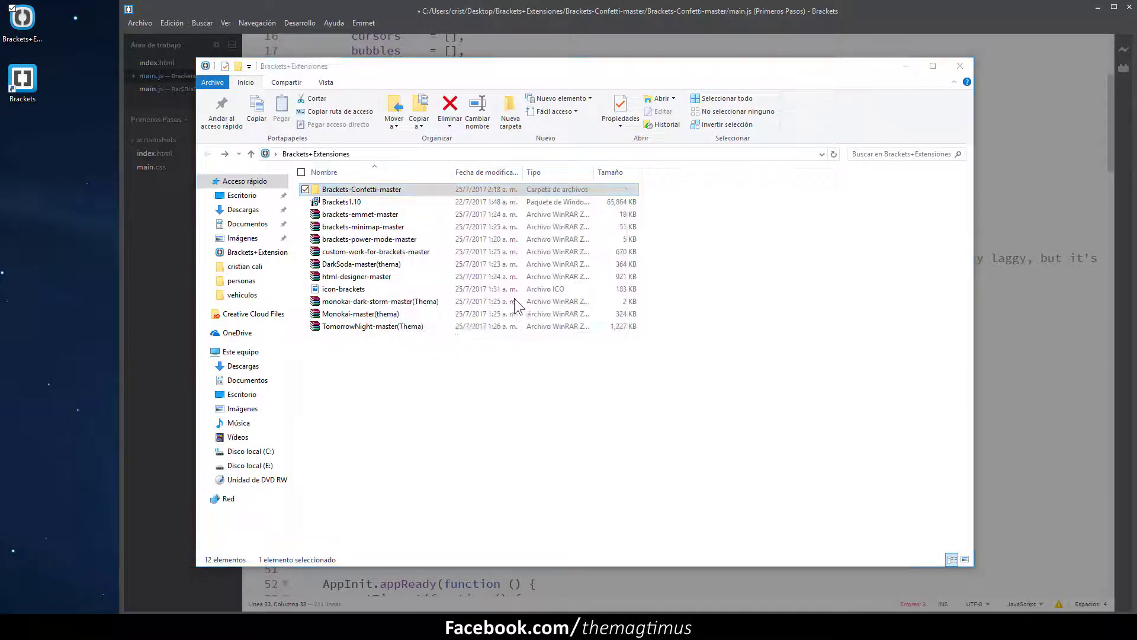
{"action": "left_click", "coordinate": [604, 419]}
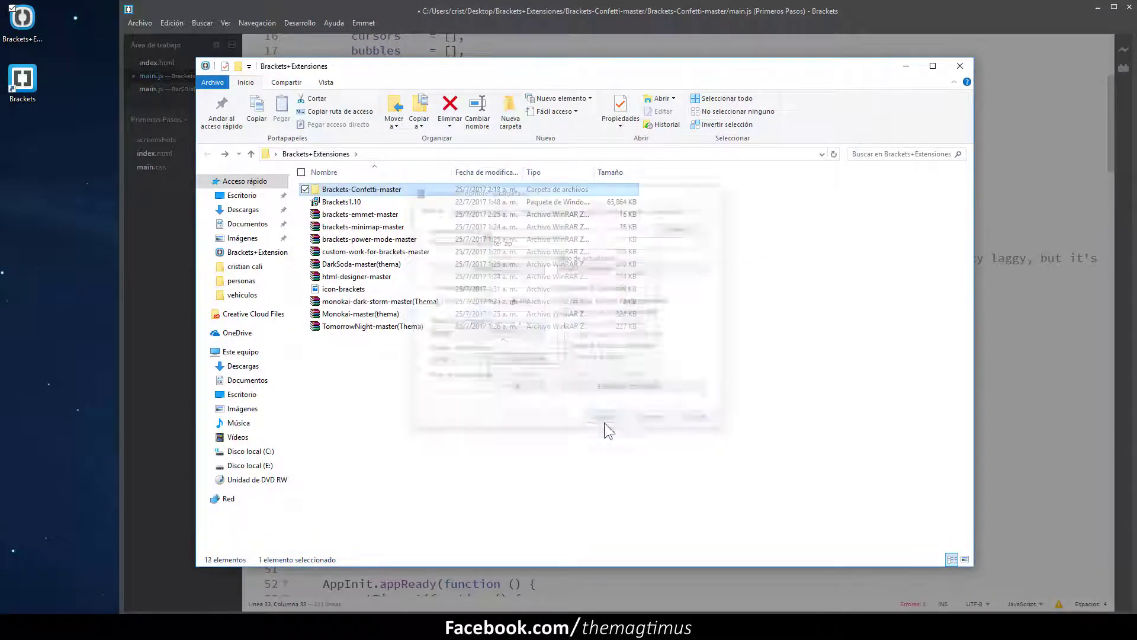
{"action": "right_click", "coordinate": [404, 433]}
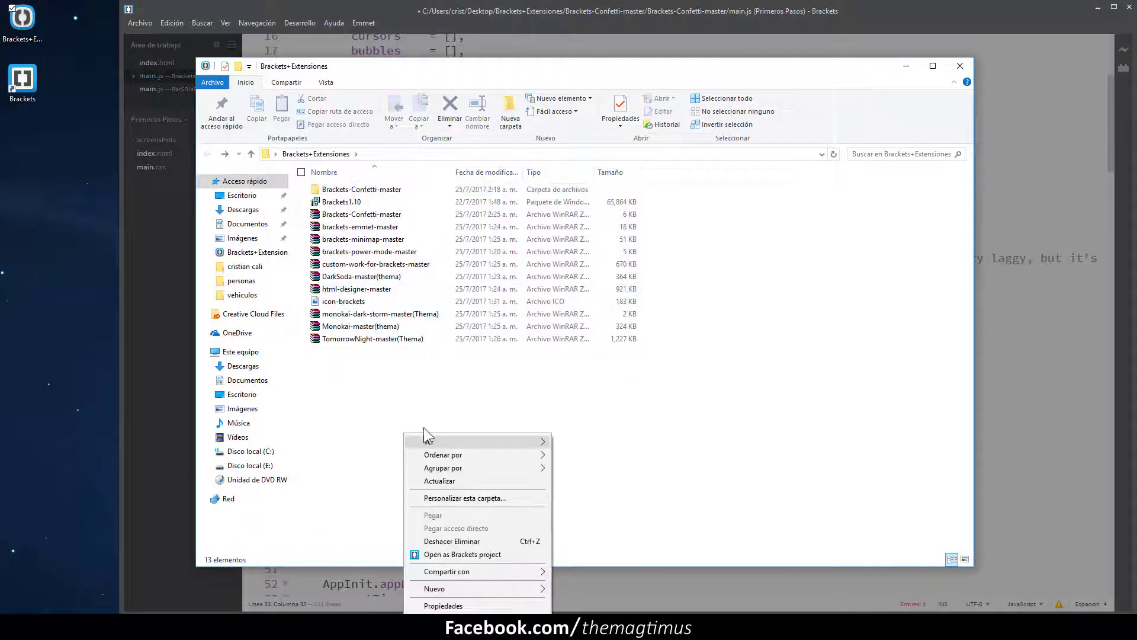
{"action": "left_click", "coordinate": [436, 481]}
Step: Try to install the new Brackets-Confetti-master archive through the Brackets extension manager, and close the manager
{"action": "left_click_drag", "start_coordinate": [356, 215], "coordinate": [500, 460]}
{"action": "left_click", "coordinate": [770, 373]}
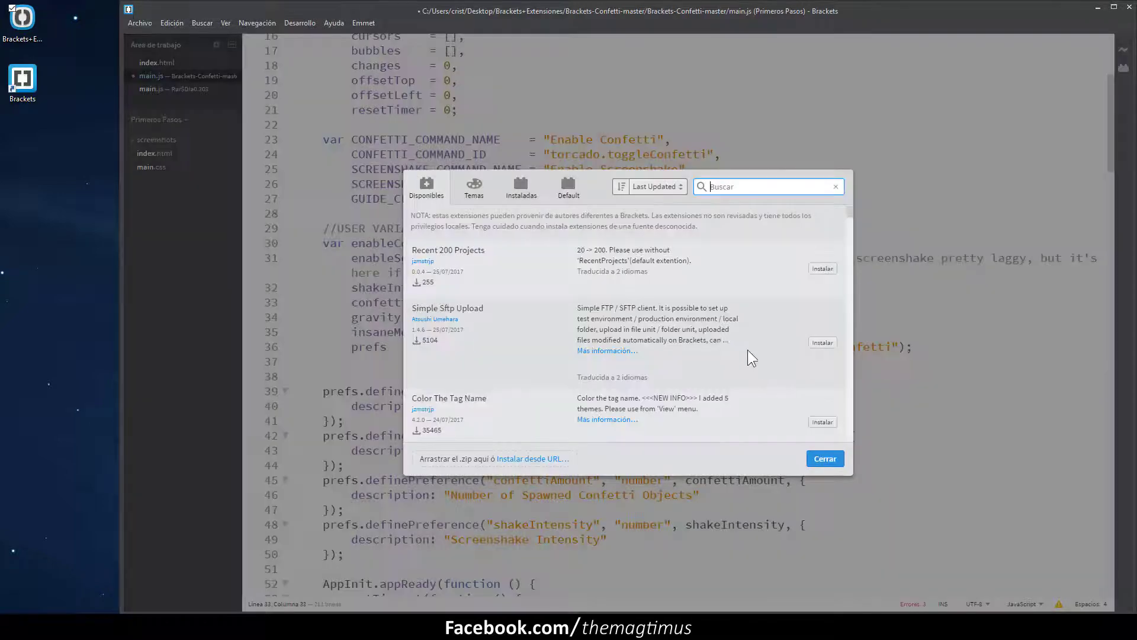
{"action": "left_click", "coordinate": [824, 458]}
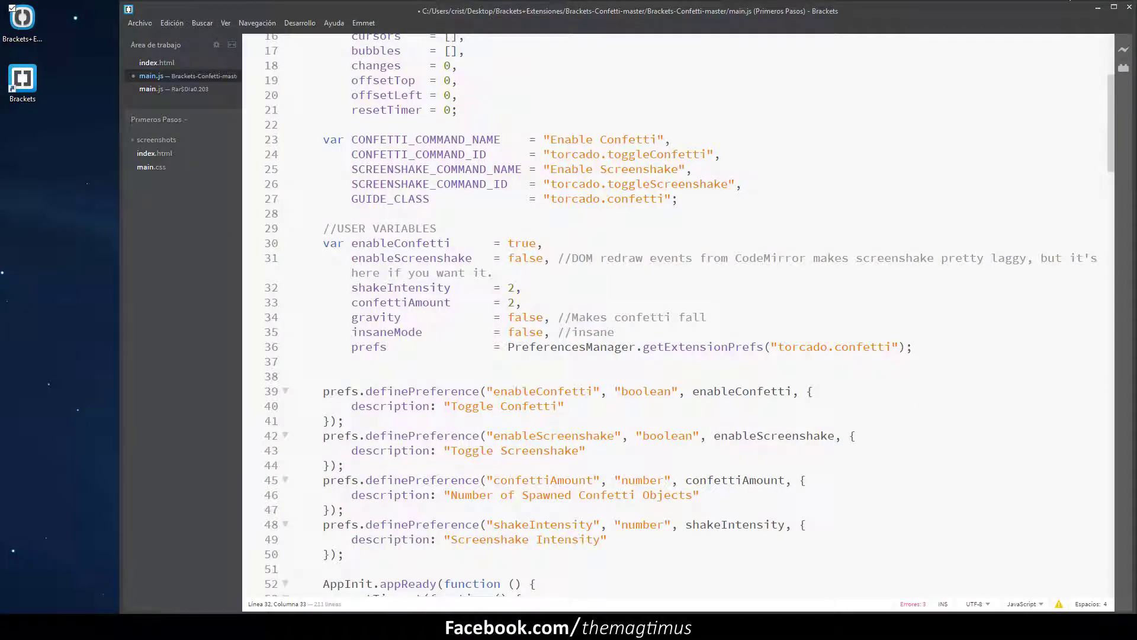
Step: Reopen the extension manager and try once more to install Brackets-Confetti-master.zip from File Explorer, dismissing the dialogs
{"action": "left_click", "coordinate": [1124, 68]}
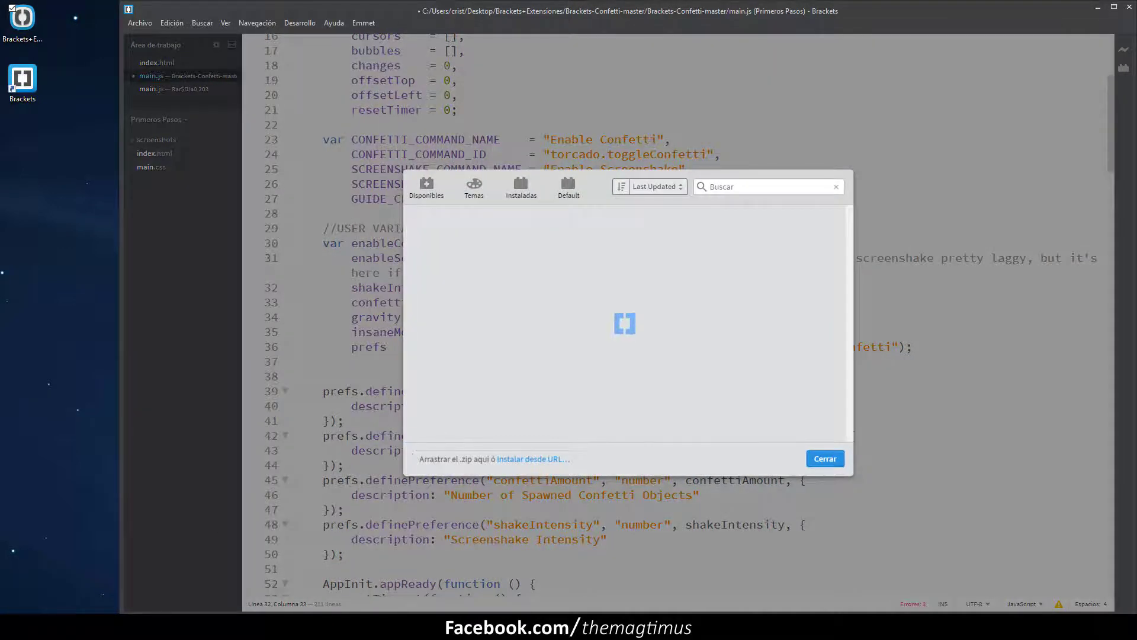
{"action": "key", "text": "alt+Tab"}
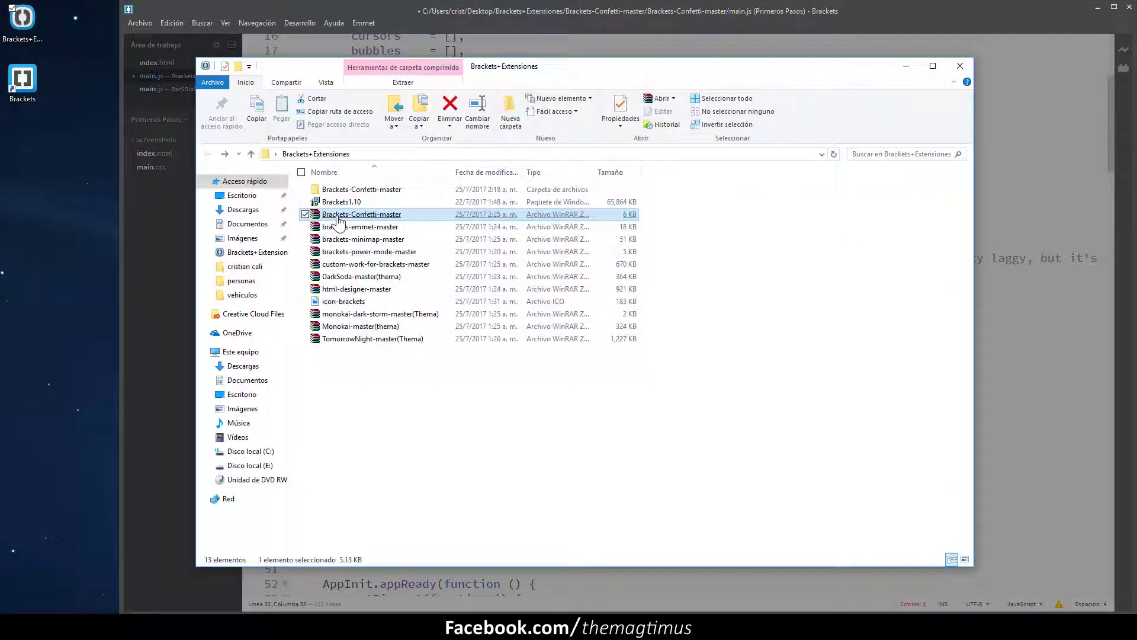
{"action": "left_click_drag", "start_coordinate": [339, 220], "coordinate": [504, 456]}
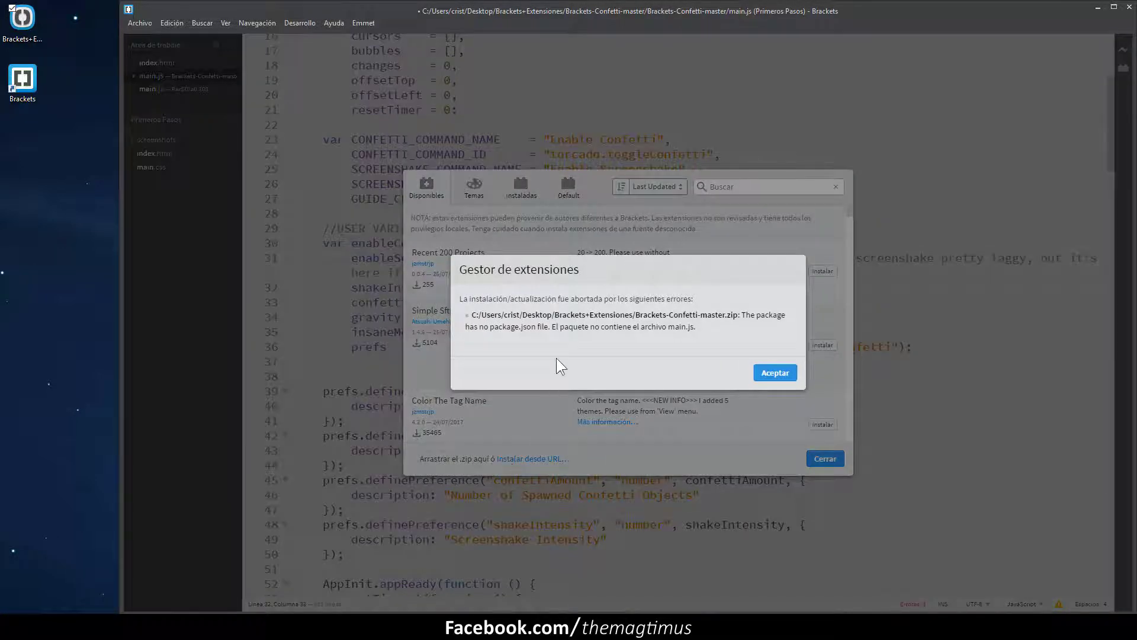
{"action": "left_click", "coordinate": [769, 372]}
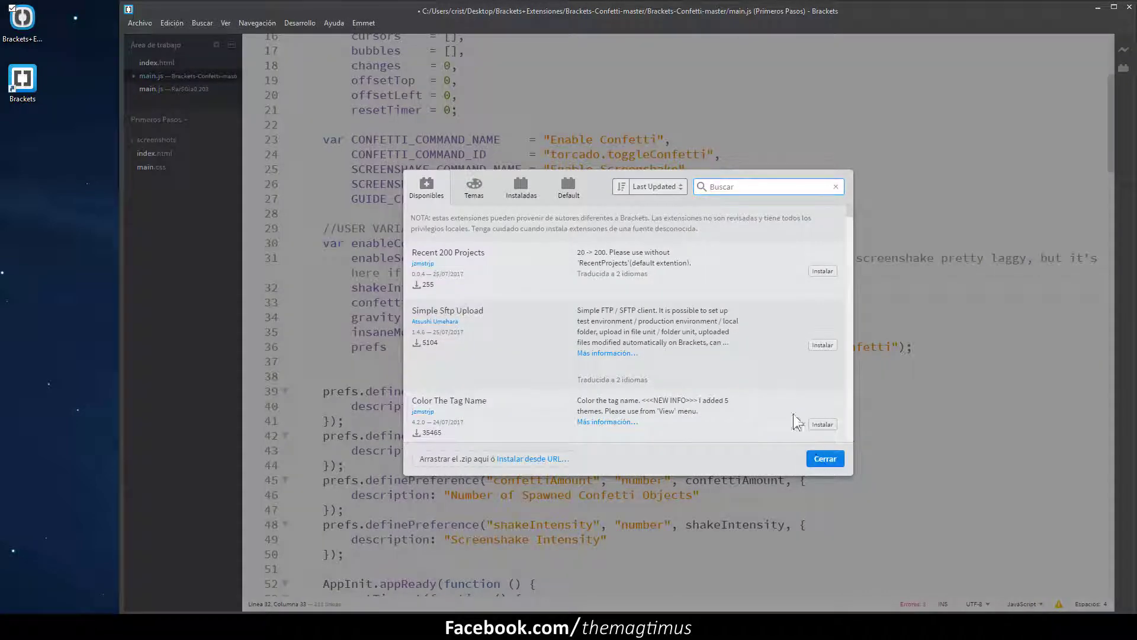
{"action": "left_click", "coordinate": [825, 458]}
Step: Close both main.js files in the working set without saving the changes, leaving index.html open
{"action": "scroll", "coordinate": [480, 229], "scroll_direction": "up", "scroll_amount": 4}
{"action": "scroll", "coordinate": [560, 468], "scroll_direction": "up", "scroll_amount": 2}
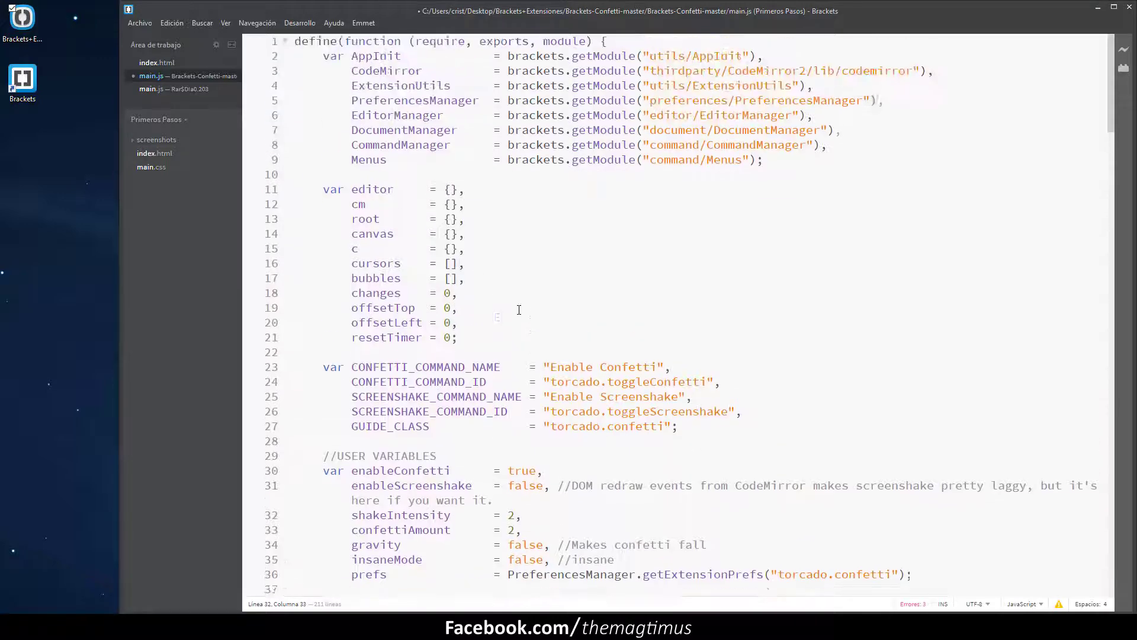
{"action": "left_click", "coordinate": [134, 76]}
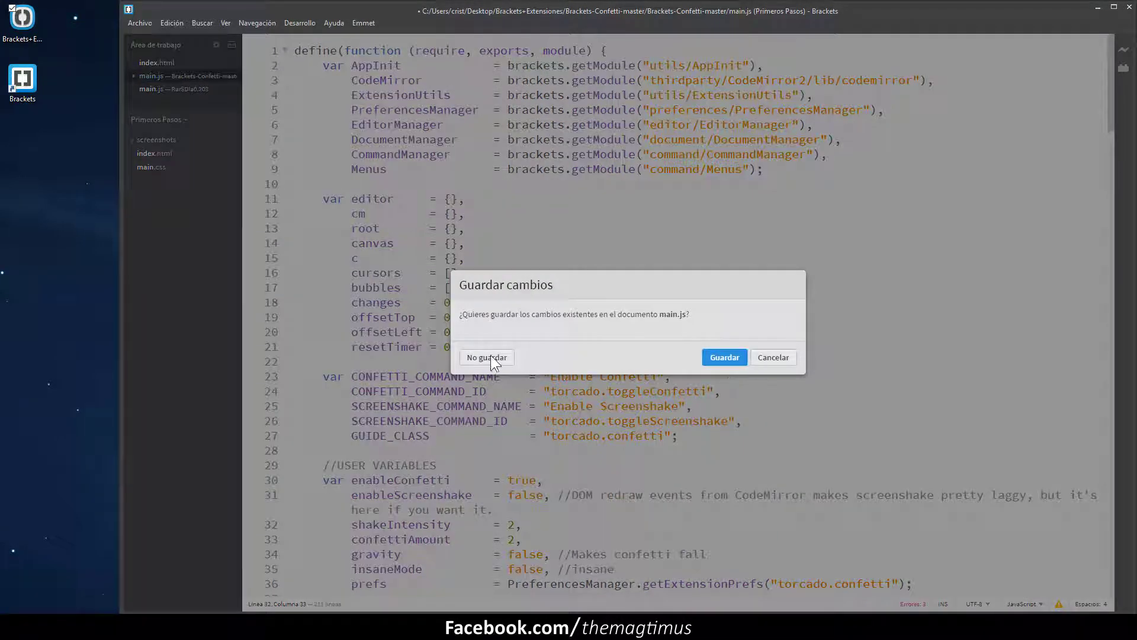
{"action": "left_click", "coordinate": [490, 356]}
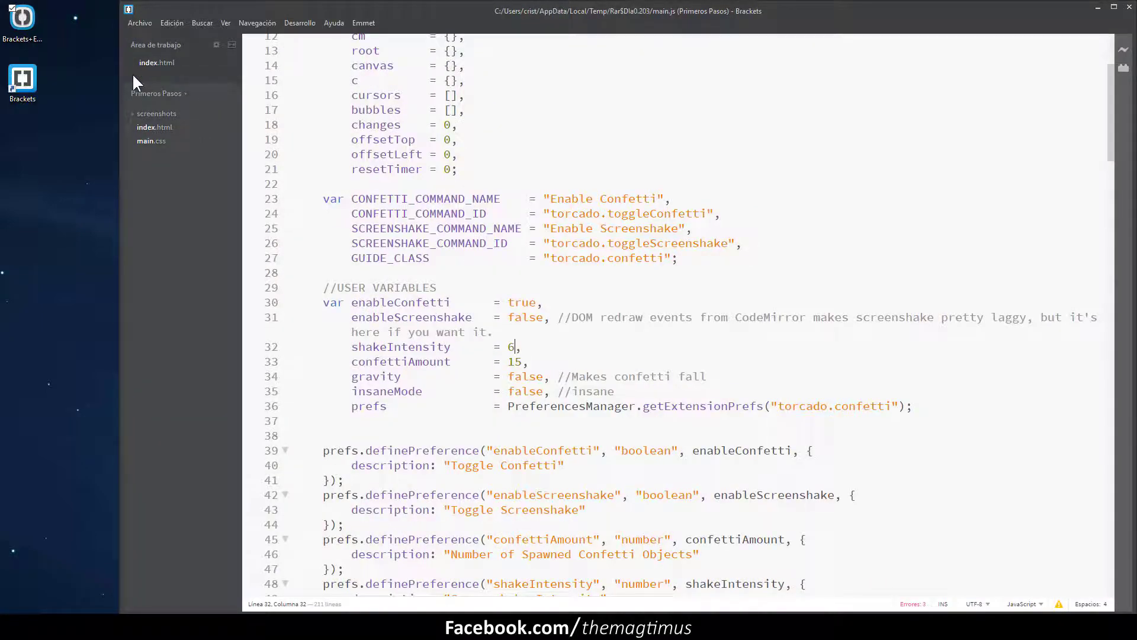
{"action": "left_click", "coordinate": [134, 76]}
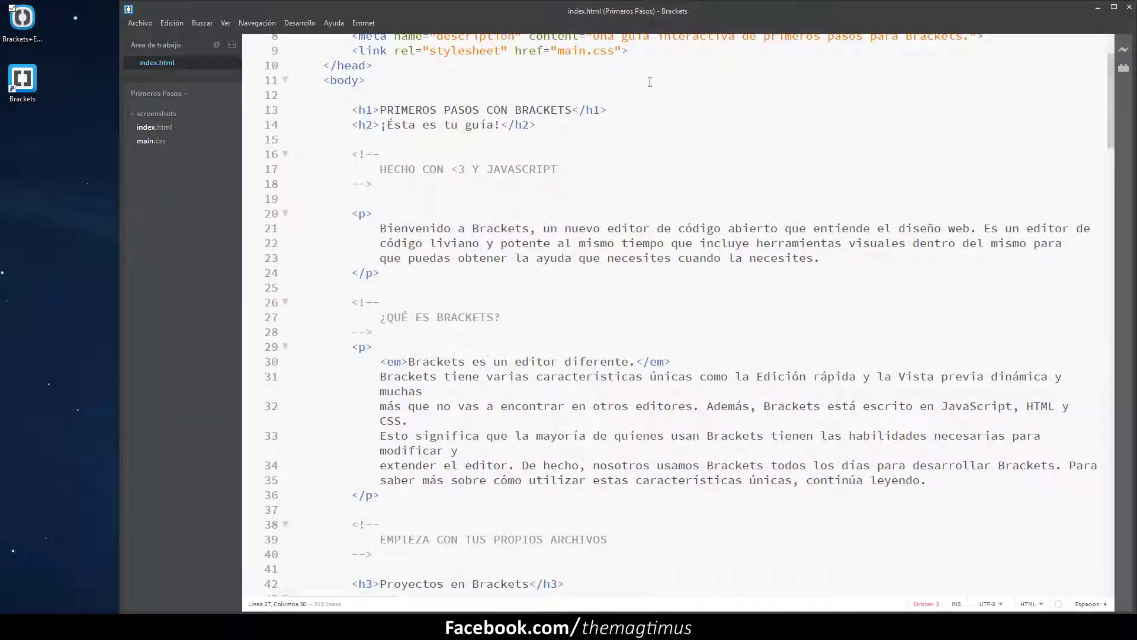
Step: Open the extension manager, switch to File Explorer and examine the files in the nested folder of Brackets-Confetti-master.zip, closing the archive
{"action": "left_click", "coordinate": [1124, 68]}
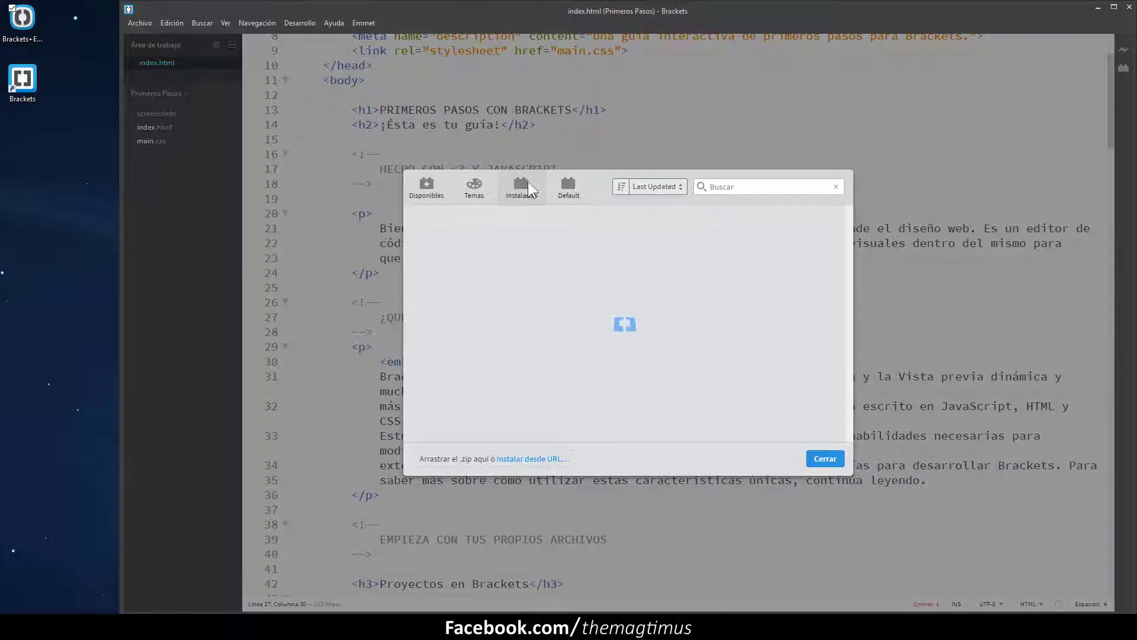
{"action": "left_click", "coordinate": [169, 627]}
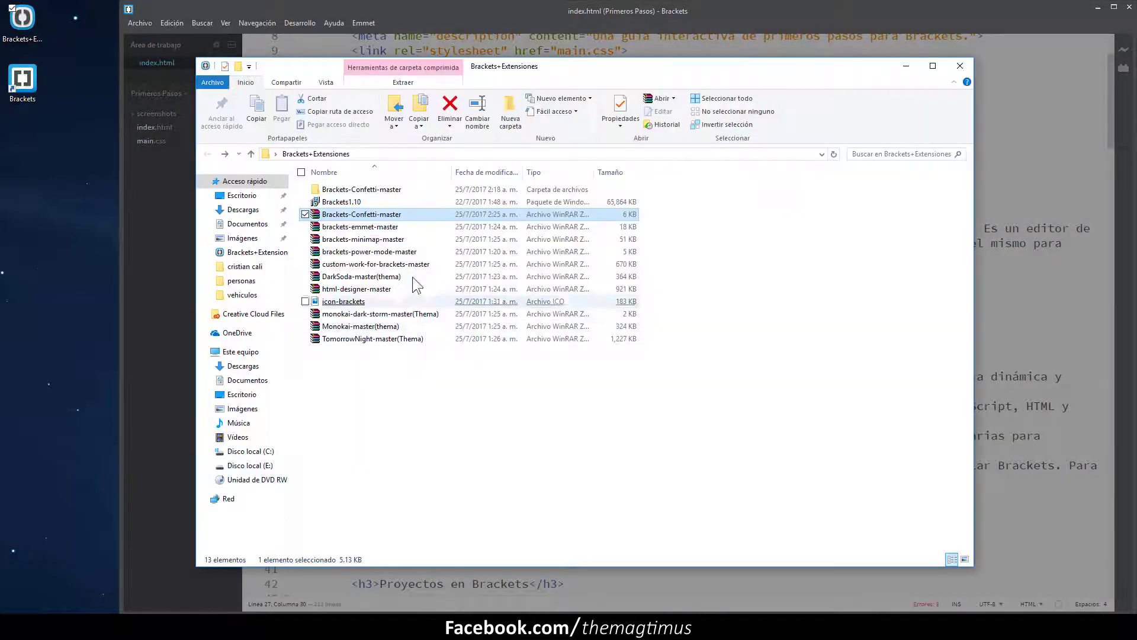
{"action": "double_click", "coordinate": [390, 216]}
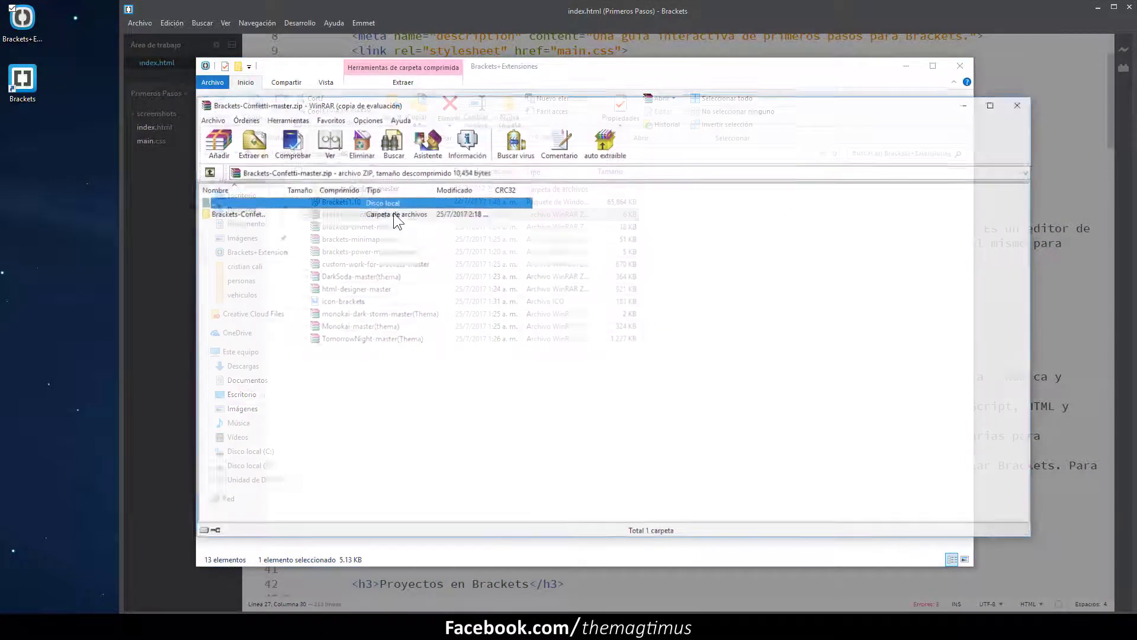
{"action": "double_click", "coordinate": [322, 214]}
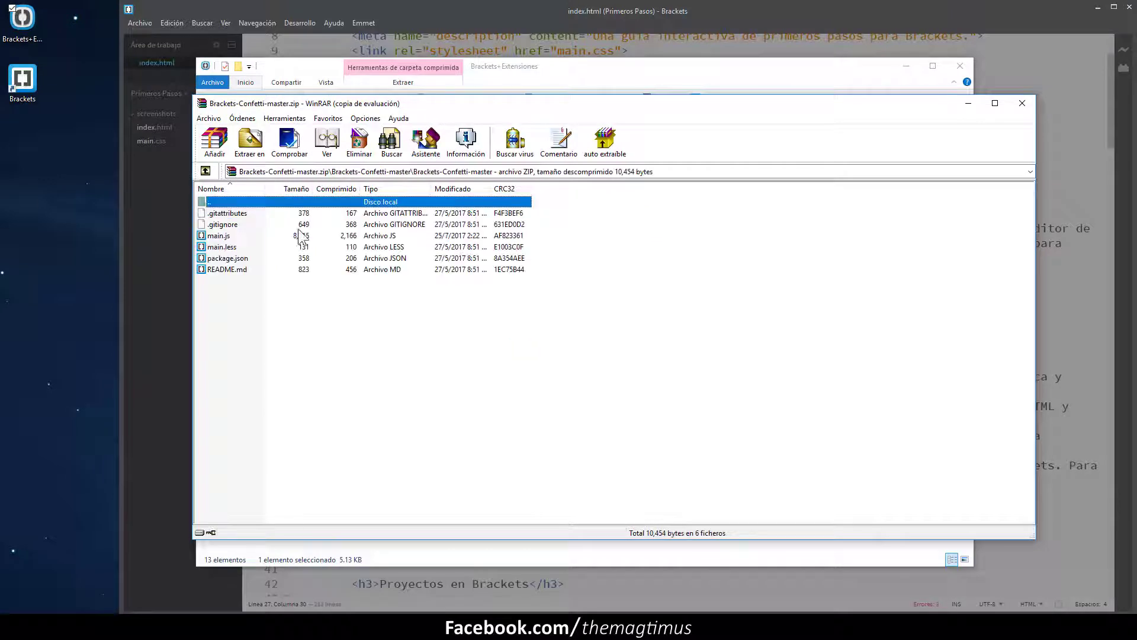
{"action": "left_click", "coordinate": [291, 236]}
{"action": "left_click", "coordinate": [284, 248]}
{"action": "left_click", "coordinate": [290, 261]}
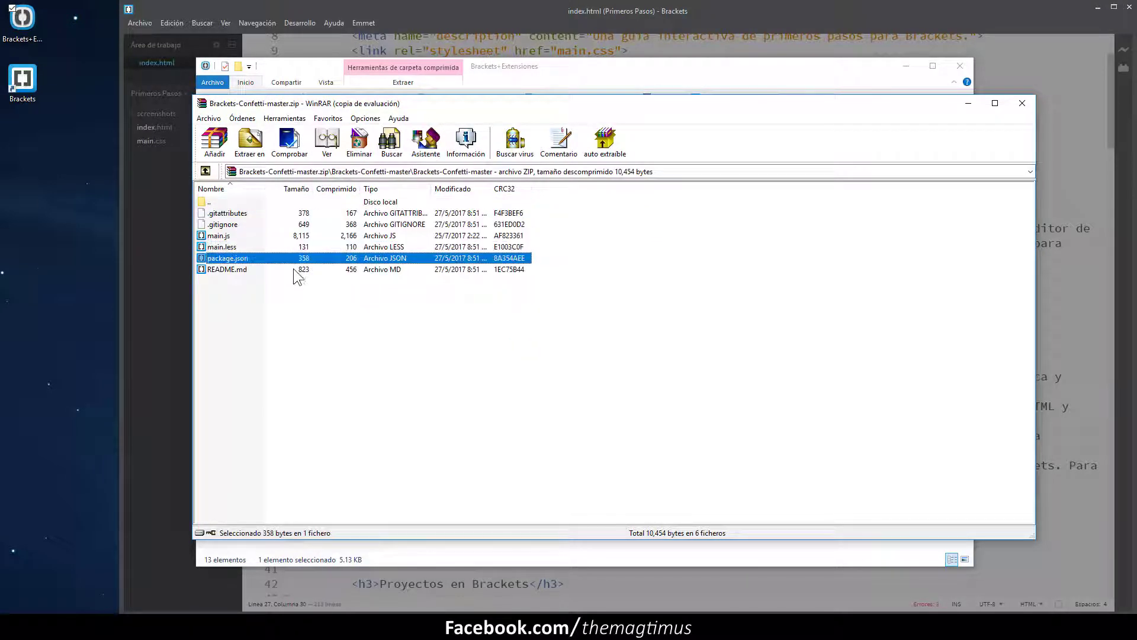
{"action": "left_click", "coordinate": [293, 269]}
{"action": "left_click", "coordinate": [315, 237]}
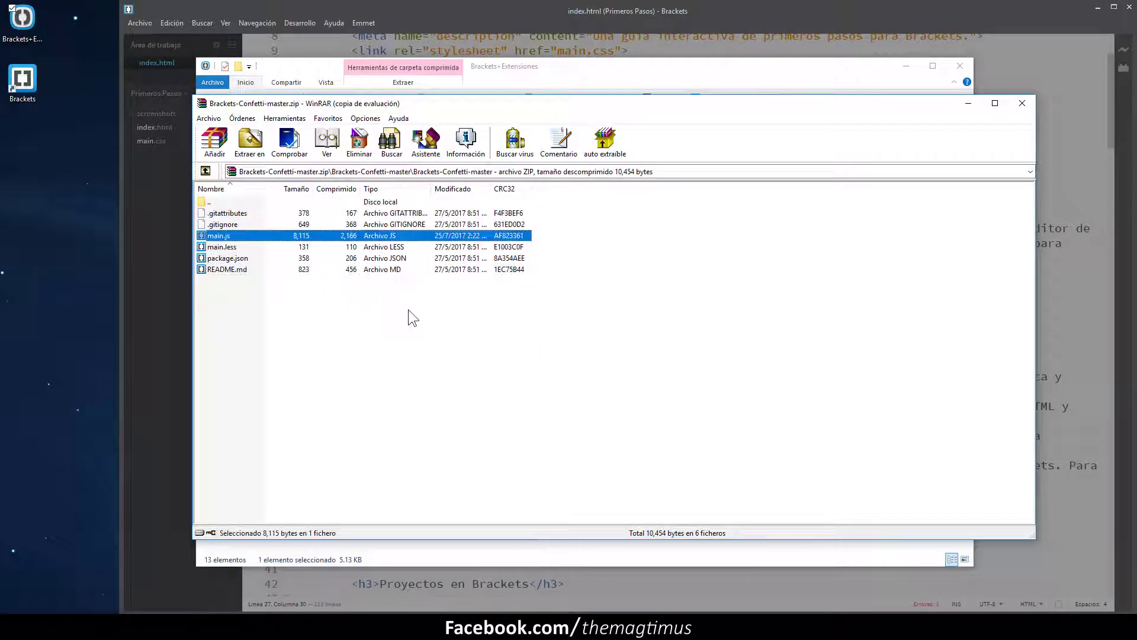
{"action": "left_click", "coordinate": [409, 308]}
{"action": "left_click", "coordinate": [1022, 103]}
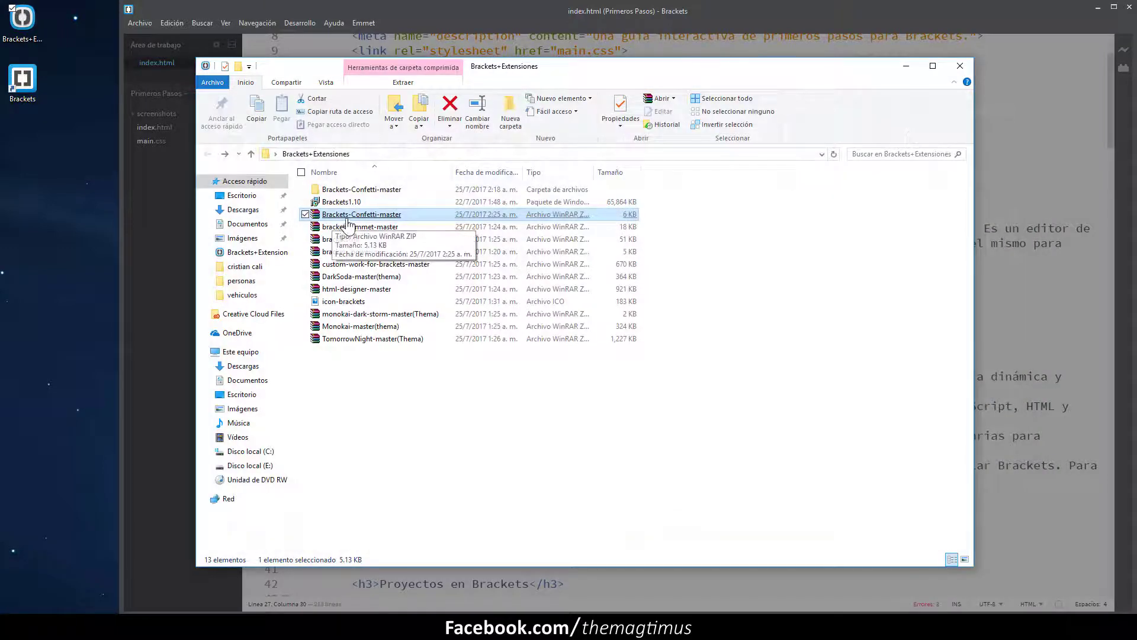
Step: Try to install Brackets-Confetti-master.zip through the extension manager, and remove the installed Confetti extension, reloading Brackets
{"action": "left_click_drag", "start_coordinate": [350, 215], "coordinate": [487, 459]}
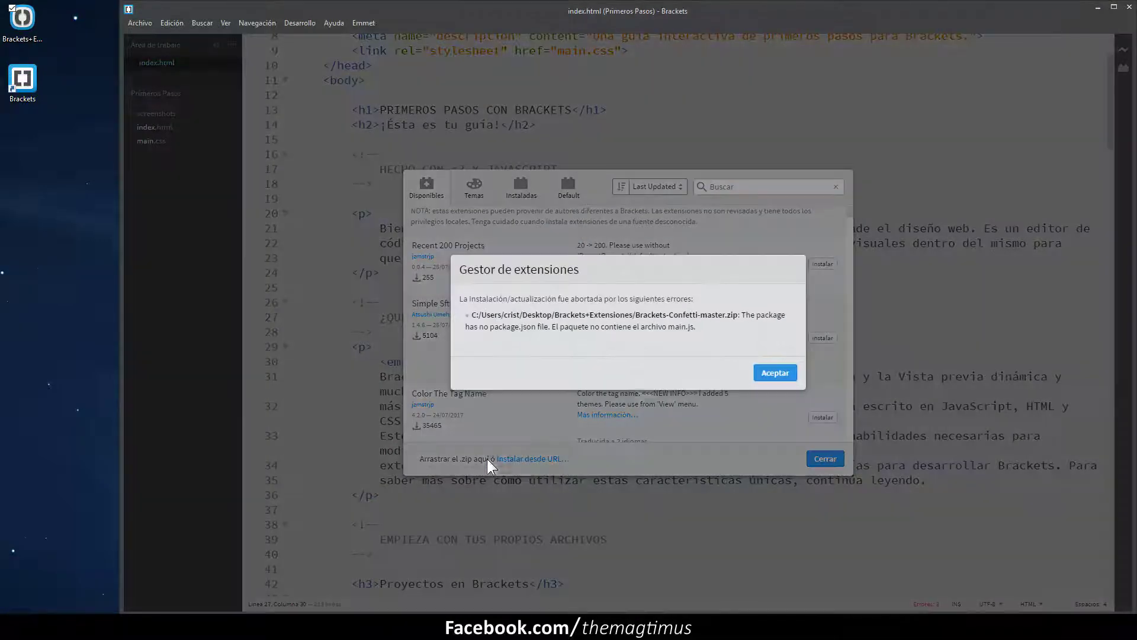
{"action": "left_click", "coordinate": [772, 373]}
{"action": "left_click", "coordinate": [533, 187]}
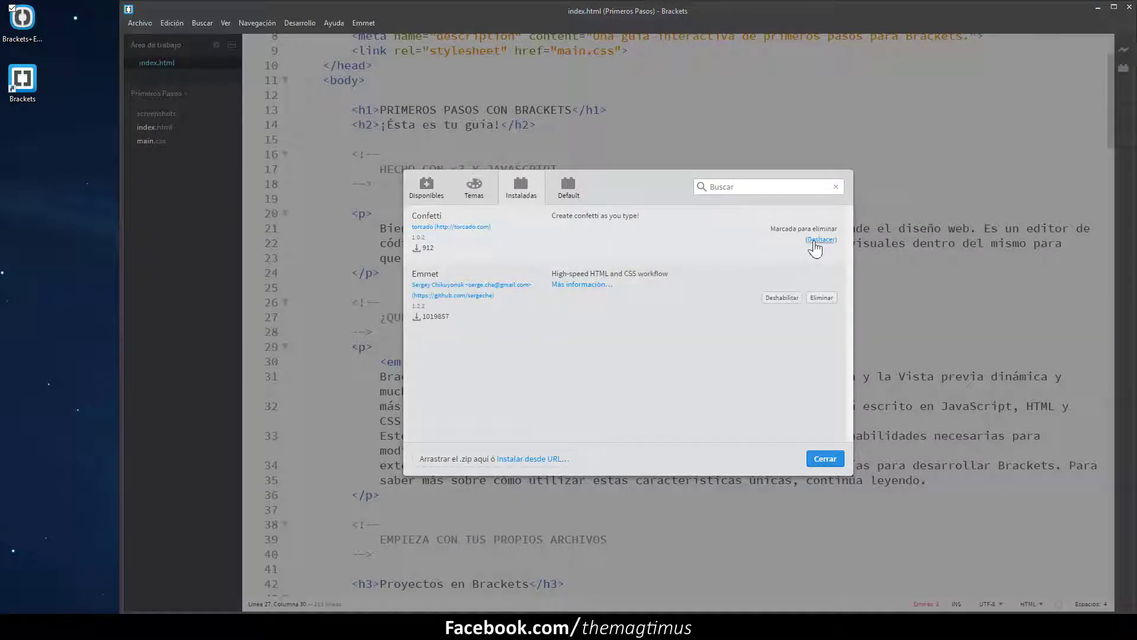
{"action": "left_click", "coordinate": [809, 238]}
{"action": "left_click", "coordinate": [818, 457]}
{"action": "left_click", "coordinate": [684, 359]}
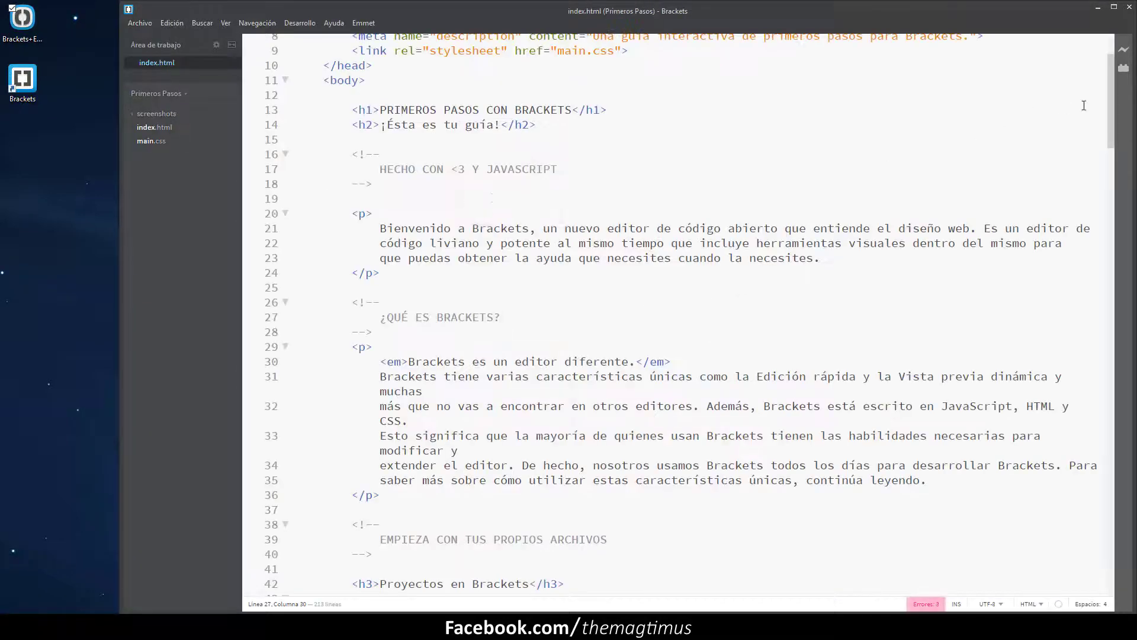
Step: Reopen the extension manager, try again to install the Brackets-Confetti-master archive from File Explorer, and dismiss the dialog
{"action": "left_click", "coordinate": [1125, 70]}
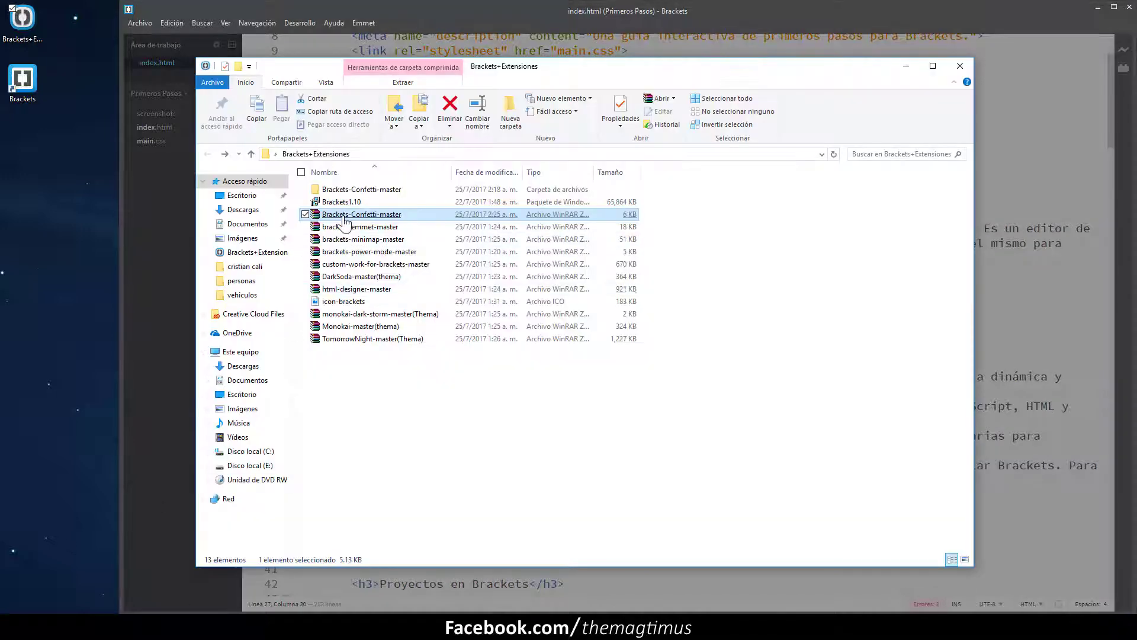
{"action": "left_click_drag", "start_coordinate": [356, 214], "coordinate": [478, 456]}
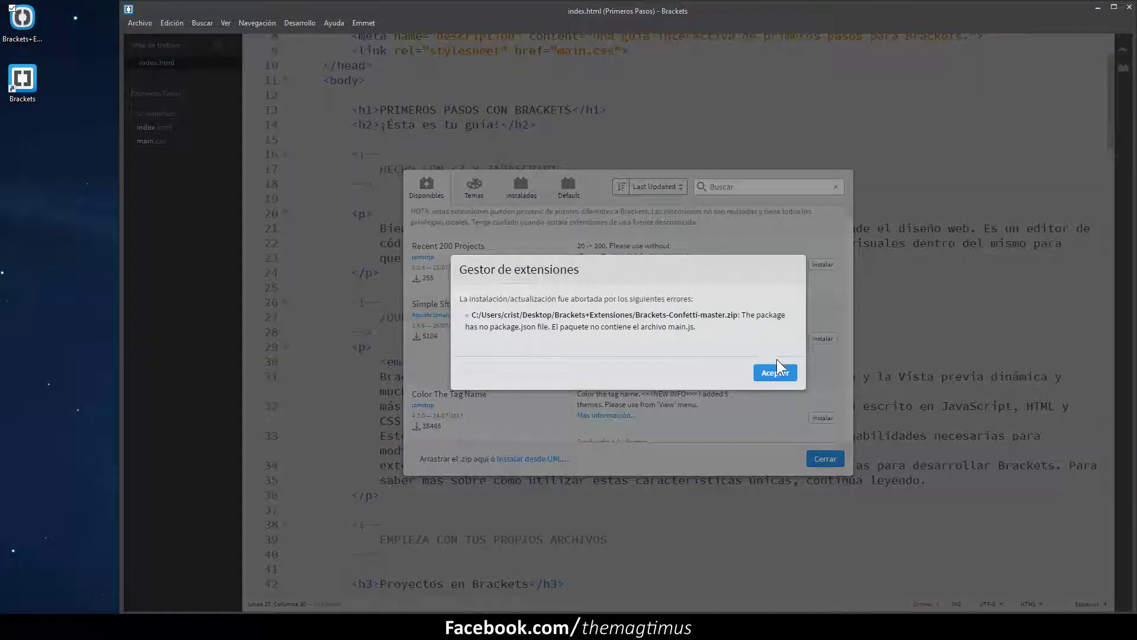
{"action": "left_click", "coordinate": [777, 367]}
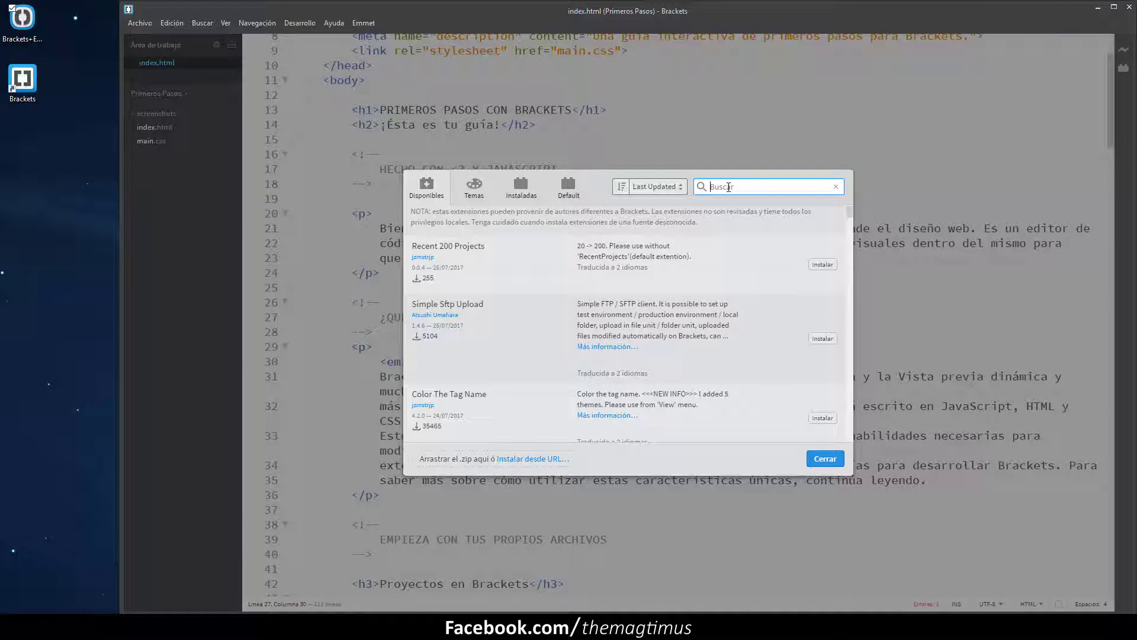
Step: Search the available extensions for "conf", start installing Confetti and cancel the installation
{"action": "type", "text": "f"}
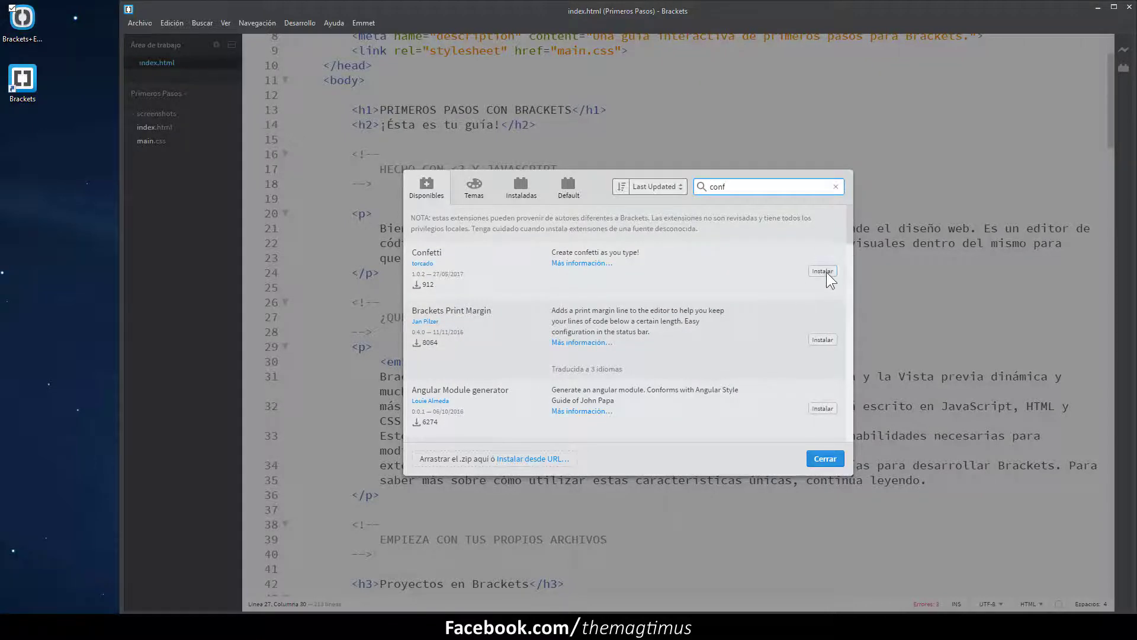
{"action": "left_click", "coordinate": [824, 271]}
{"action": "left_click", "coordinate": [768, 355]}
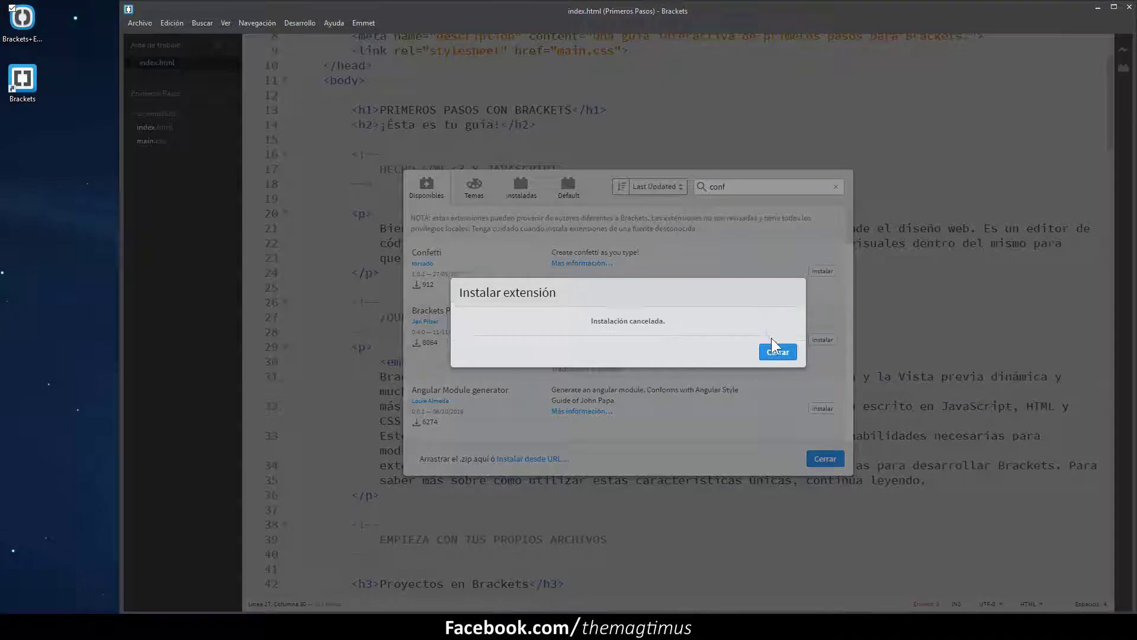
{"action": "left_click", "coordinate": [776, 352]}
Step: Switch to Confetti's GitHub repository in the browser, close the duplicate tab and start downloading the repository as a ZIP
{"action": "left_click", "coordinate": [581, 263]}
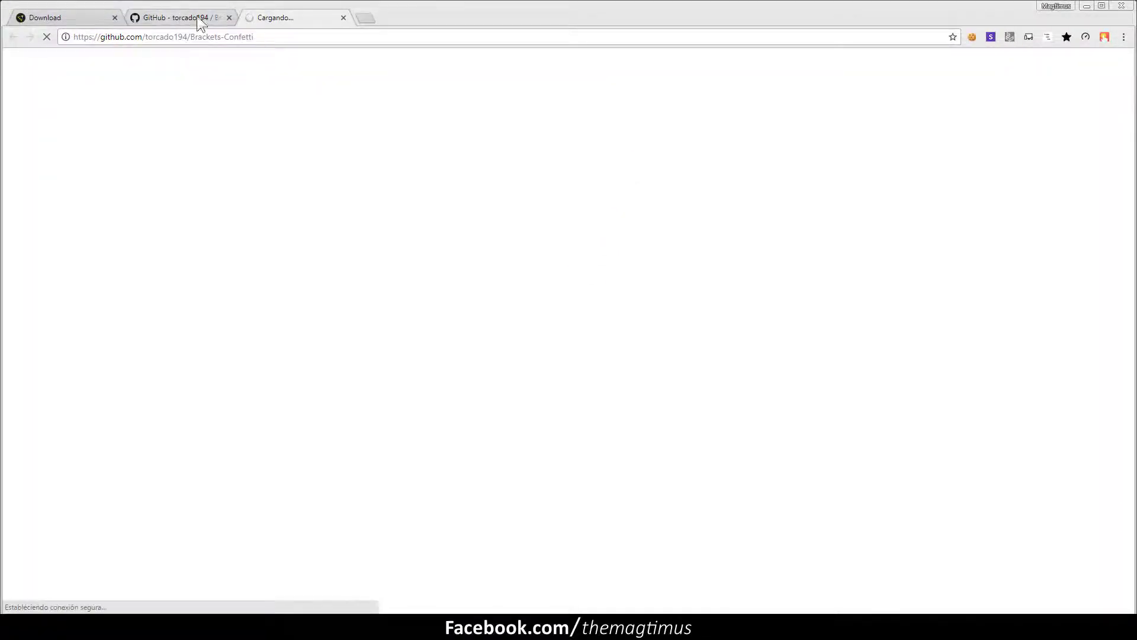
{"action": "left_click", "coordinate": [343, 18]}
{"action": "scroll", "coordinate": [496, 201], "scroll_direction": "up", "scroll_amount": 1}
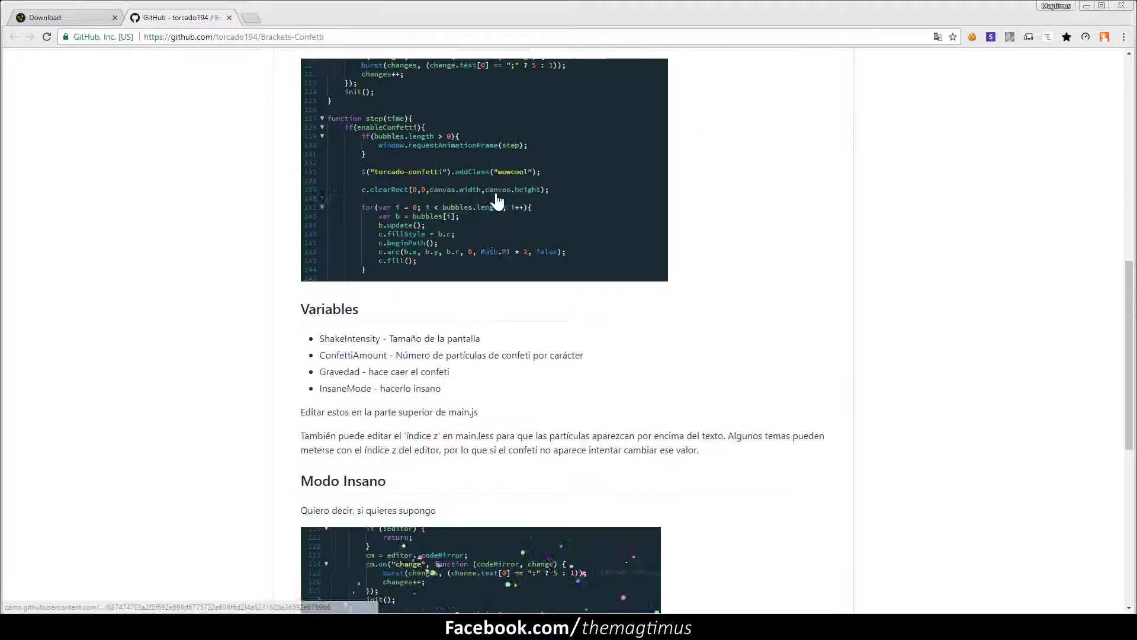
{"action": "scroll", "coordinate": [498, 204], "scroll_direction": "up", "scroll_amount": 5}
{"action": "scroll", "coordinate": [808, 83], "scroll_direction": "up", "scroll_amount": 6}
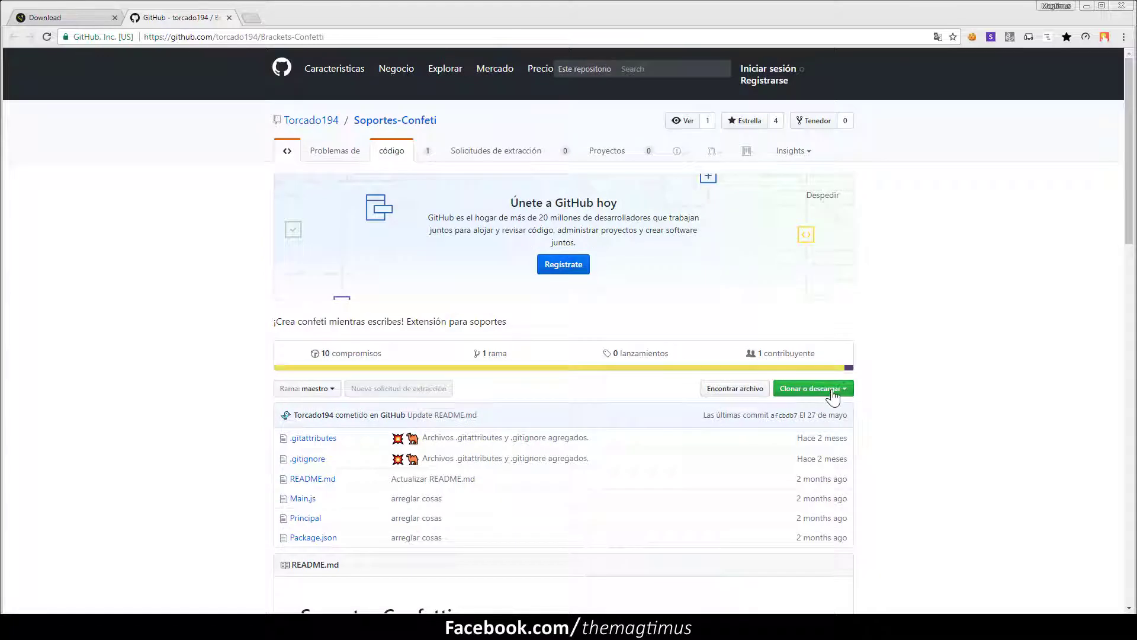
{"action": "left_click", "coordinate": [833, 394]}
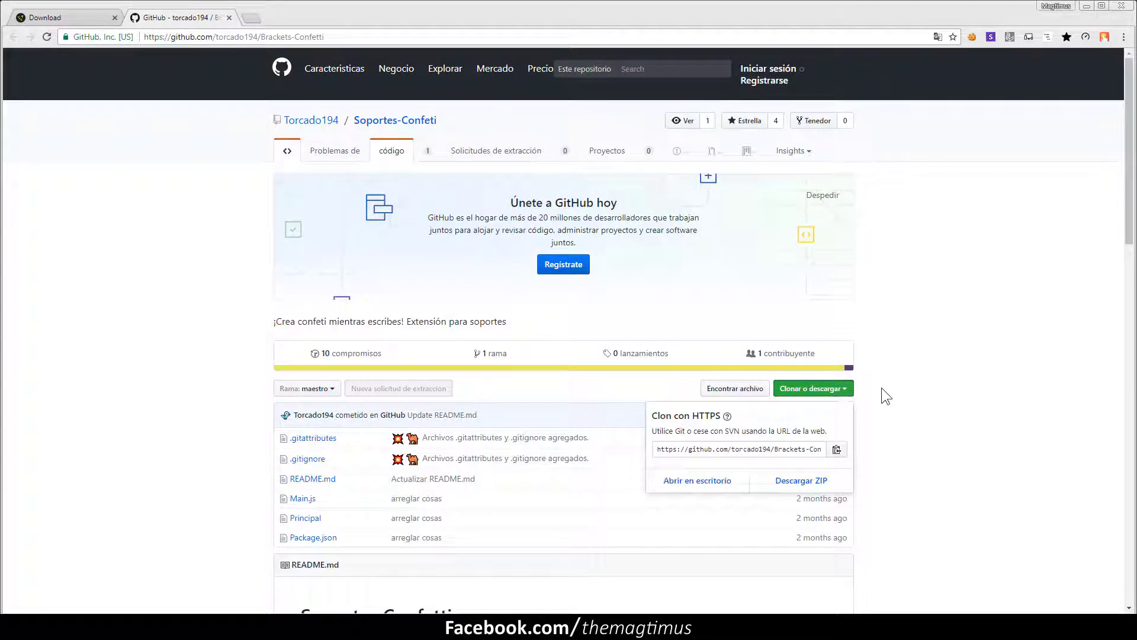
{"action": "left_click", "coordinate": [827, 481]}
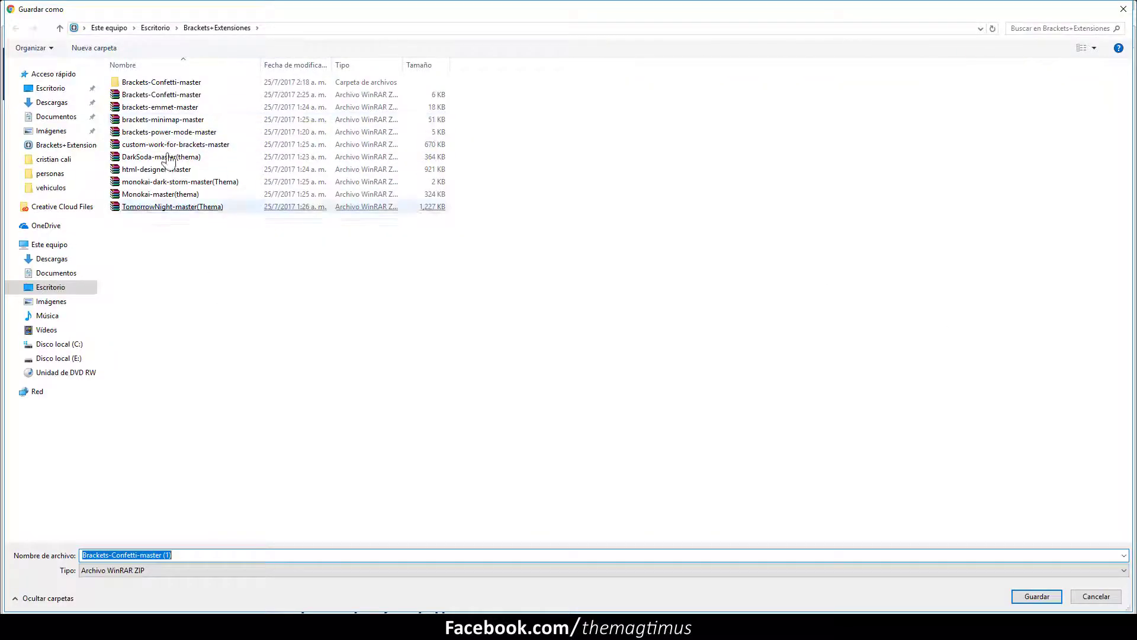
Step: Delete the old Brackets-Confetti-master archive in the save dialog and save the download as Brackets-Confetti-master in Brackets+Extensiones, confirming the replacement
{"action": "left_click", "coordinate": [155, 95]}
{"action": "right_click", "coordinate": [161, 93]}
{"action": "left_click", "coordinate": [231, 303]}
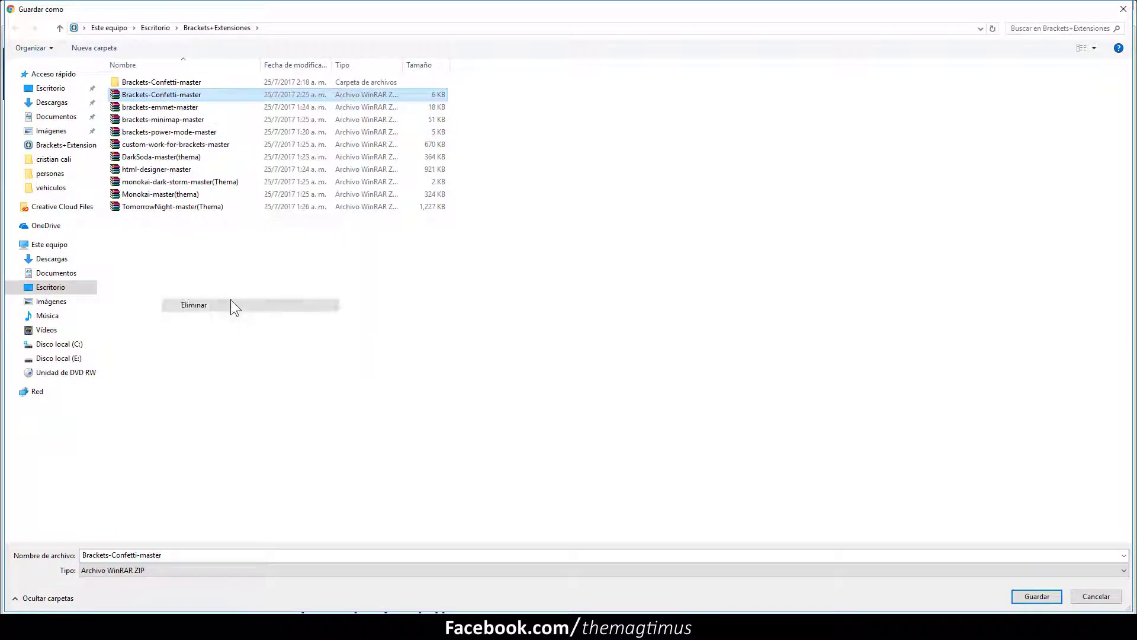
{"action": "double_click", "coordinate": [181, 549]}
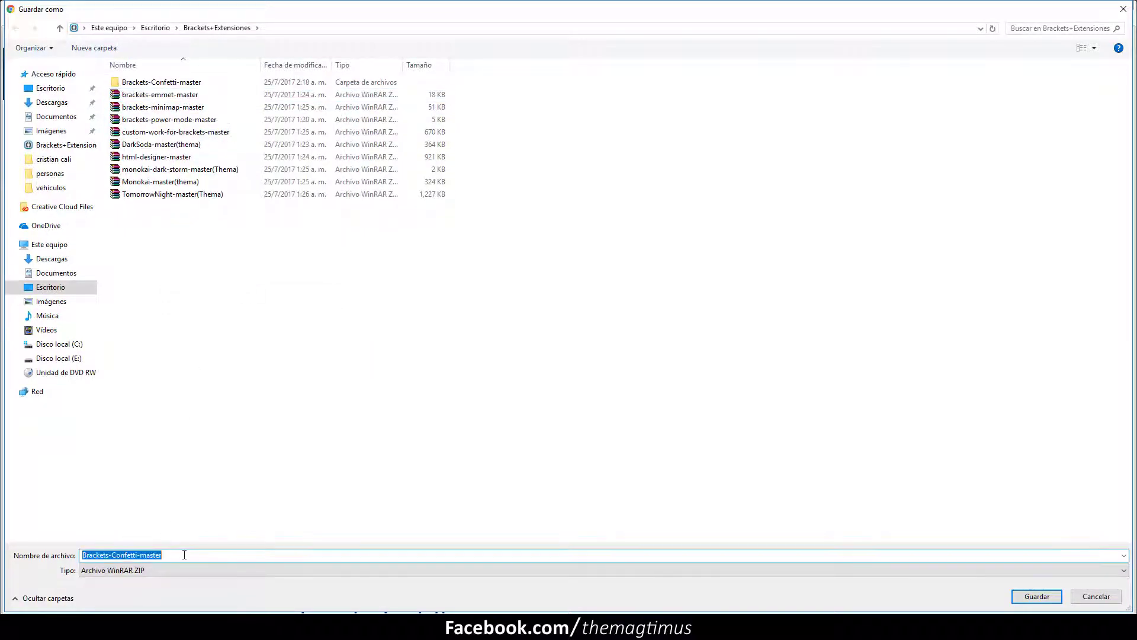
{"action": "left_click", "coordinate": [182, 549]}
{"action": "left_click", "coordinate": [1036, 600]}
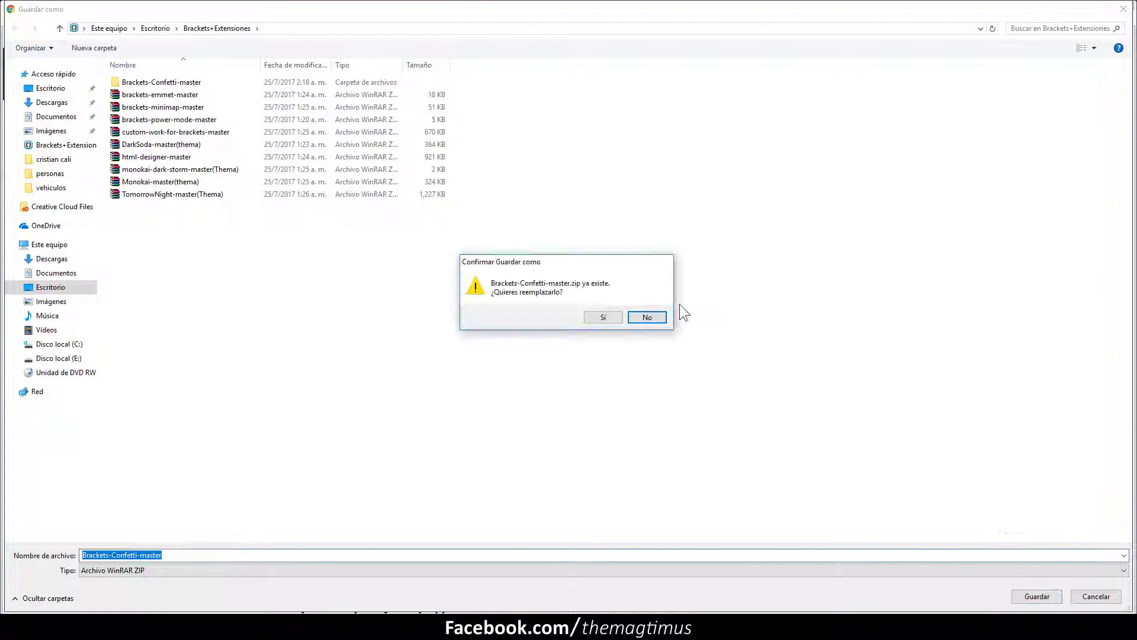
{"action": "left_click", "coordinate": [602, 318]}
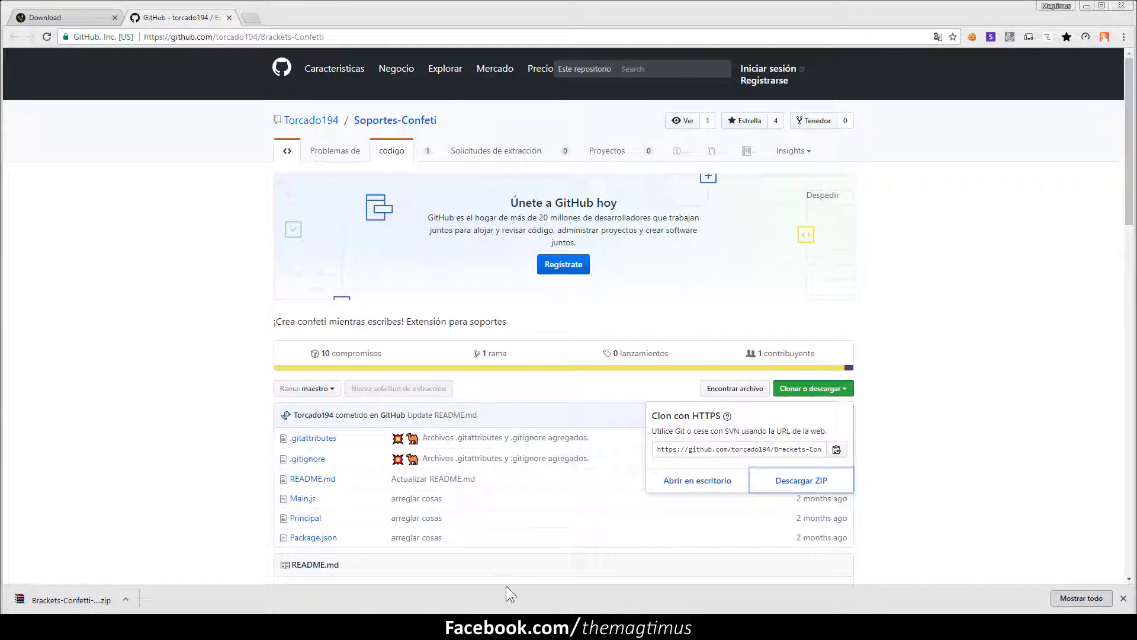
Step: In File Explorer, open brackets-emmet-master.zip, examine how its files are organized in its folder, and close the archive
{"action": "key", "text": "alt+Tab"}
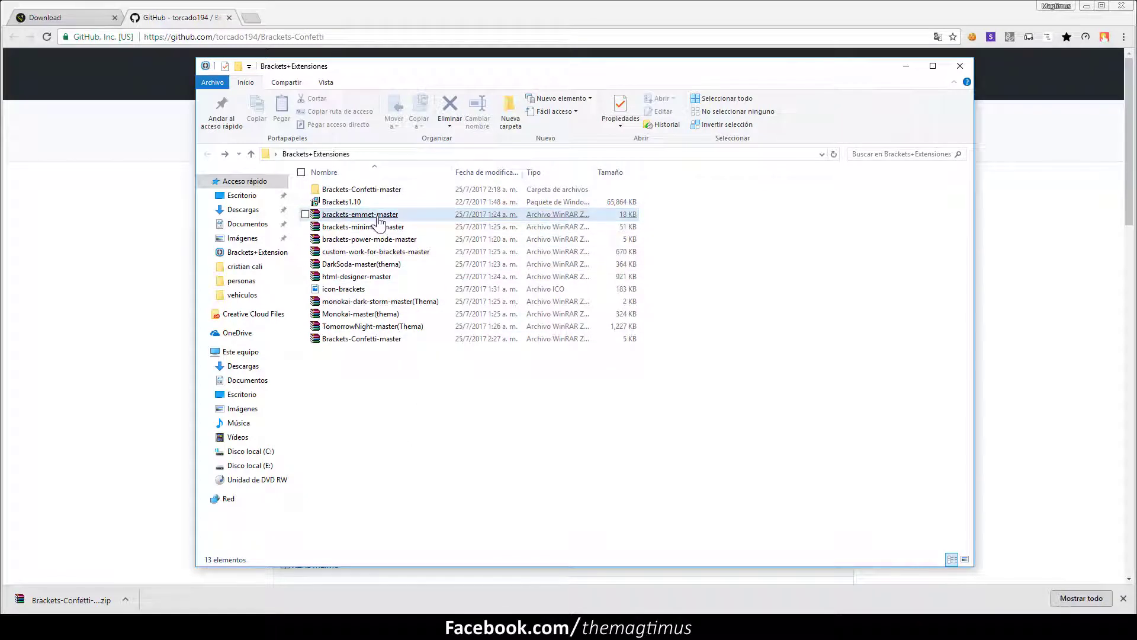
{"action": "double_click", "coordinate": [378, 218]}
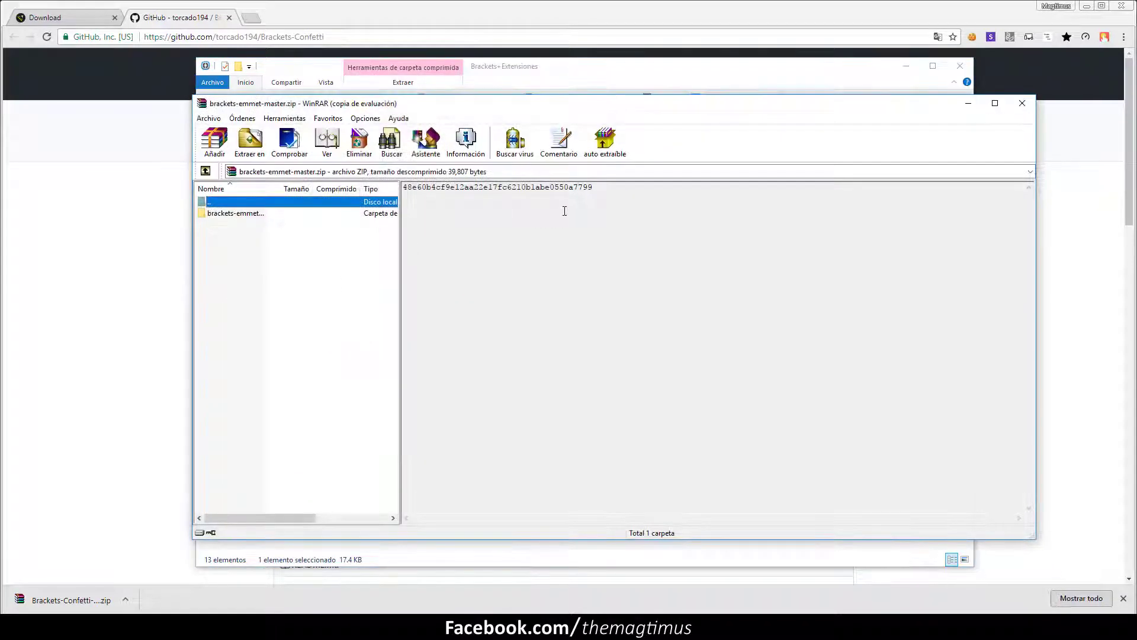
{"action": "double_click", "coordinate": [282, 213]}
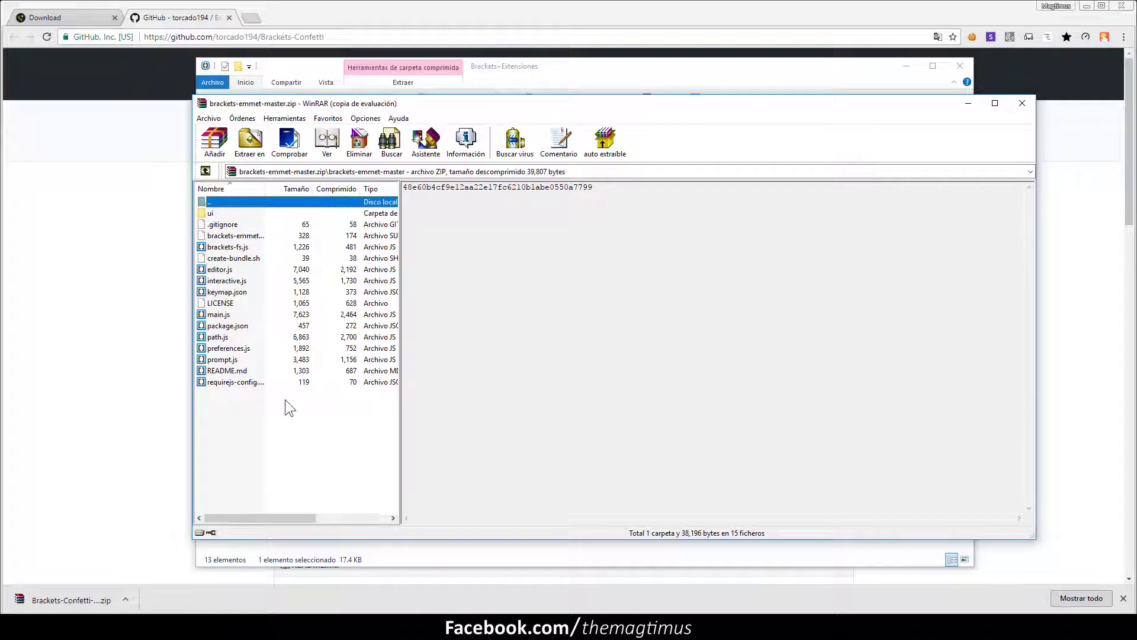
{"action": "left_click_drag", "start_coordinate": [286, 431], "coordinate": [276, 223]}
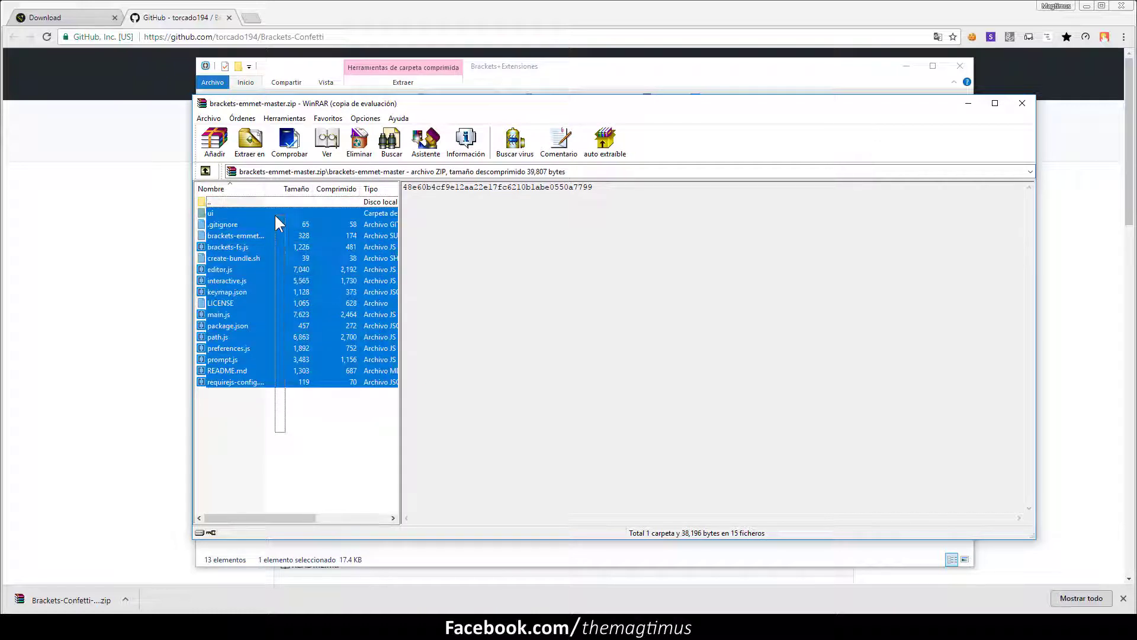
{"action": "left_click", "coordinate": [286, 457]}
{"action": "left_click_drag", "start_coordinate": [287, 457], "coordinate": [293, 220]}
{"action": "left_click", "coordinate": [289, 430]}
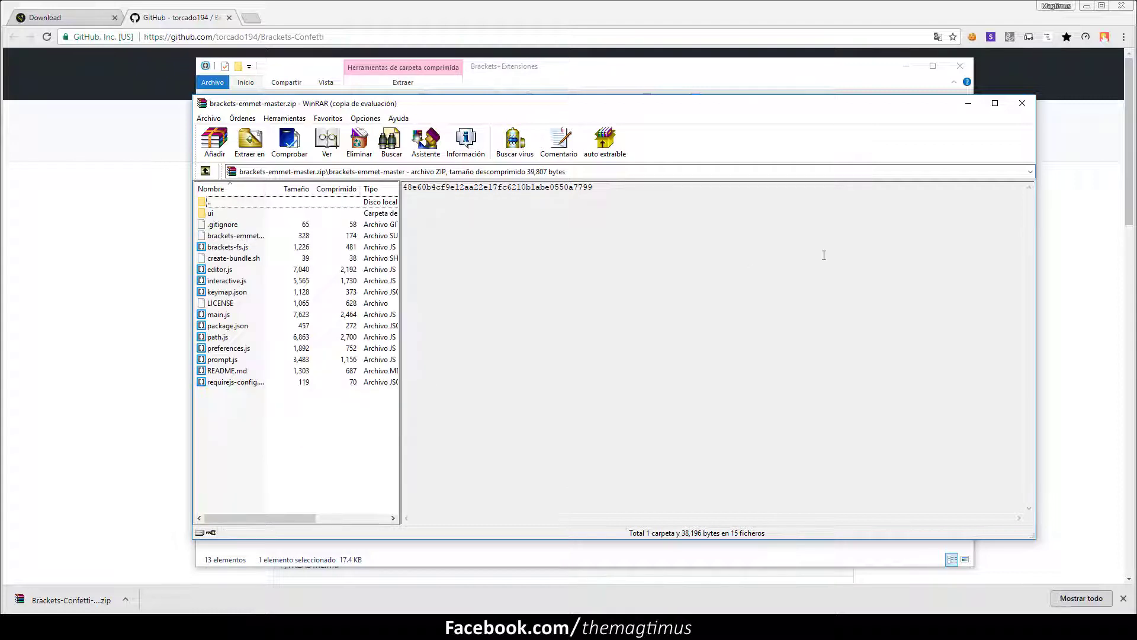
{"action": "left_click", "coordinate": [1022, 103]}
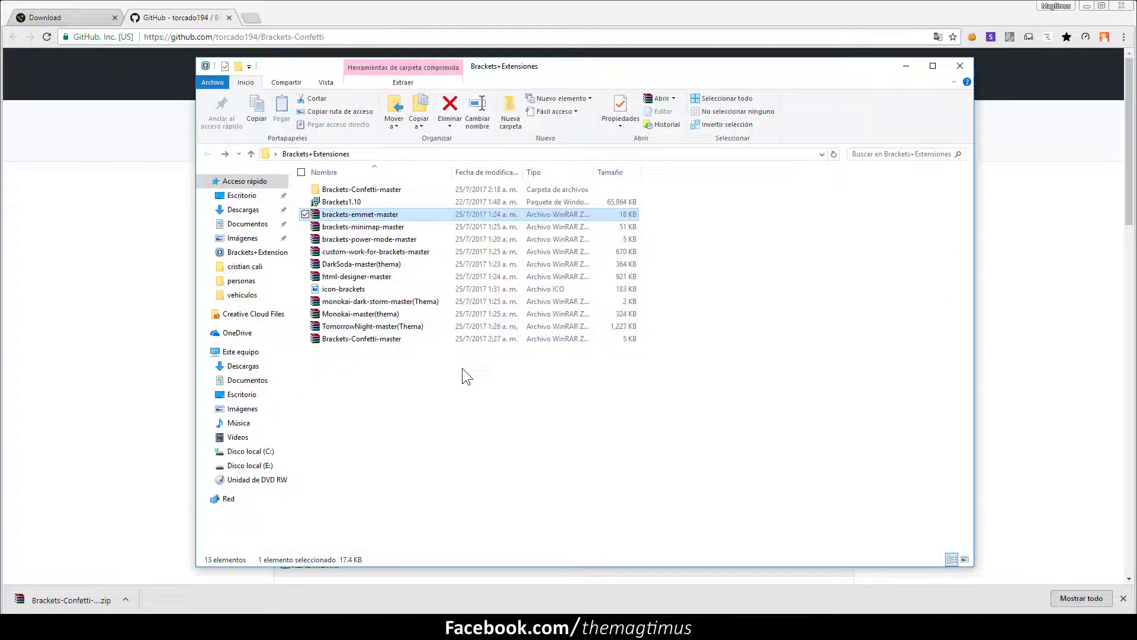
Step: Examine the folder structure and files of the extracted Brackets-Confetti-master folder, and return to Brackets+Extensiones
{"action": "double_click", "coordinate": [368, 190]}
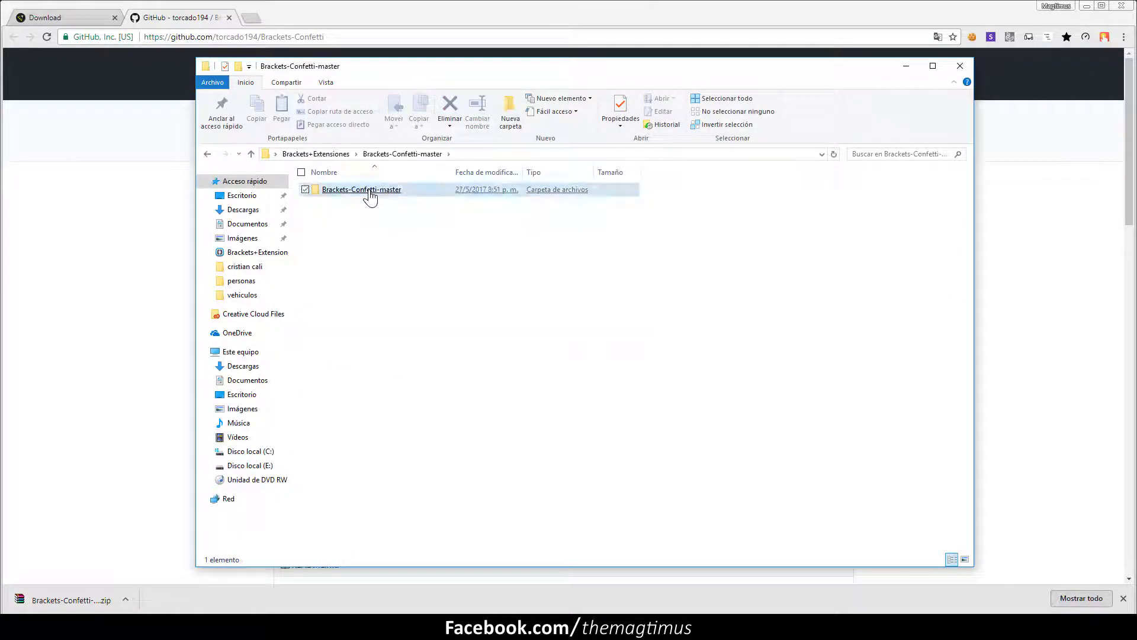
{"action": "double_click", "coordinate": [370, 191]}
{"action": "left_click_drag", "start_coordinate": [368, 279], "coordinate": [367, 186]}
{"action": "left_click", "coordinate": [383, 311]}
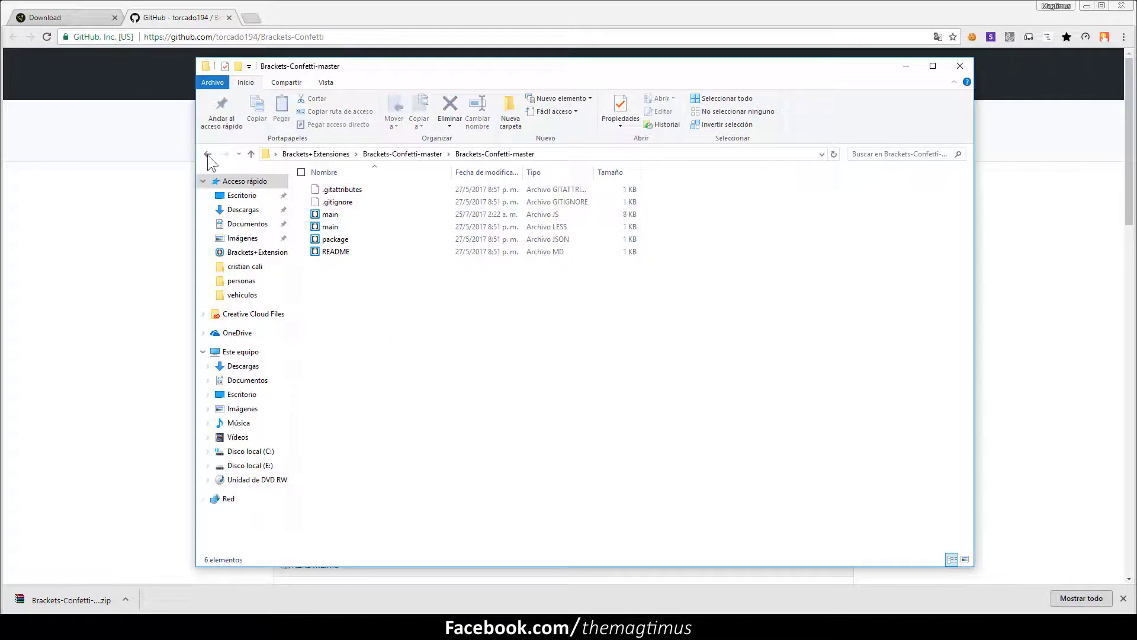
{"action": "left_click", "coordinate": [207, 154]}
{"action": "left_click", "coordinate": [208, 154]}
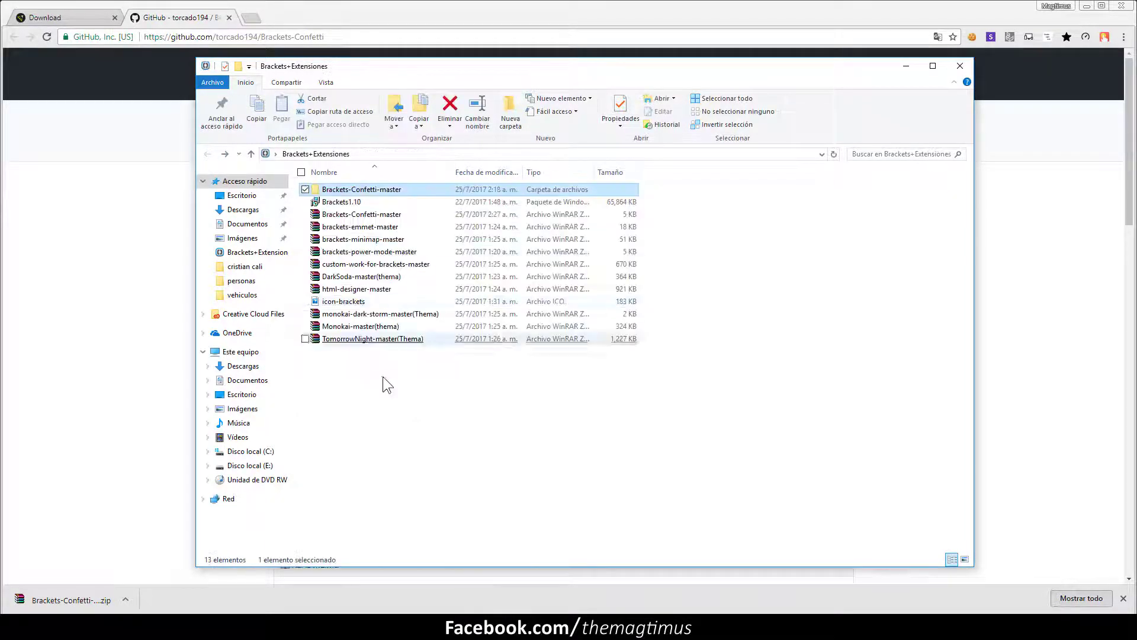
Step: Delete the old extracted Brackets-Confetti-master folder and extract the Brackets-Confetti-master archive into a new folder of the same name
{"action": "right_click", "coordinate": [357, 190]}
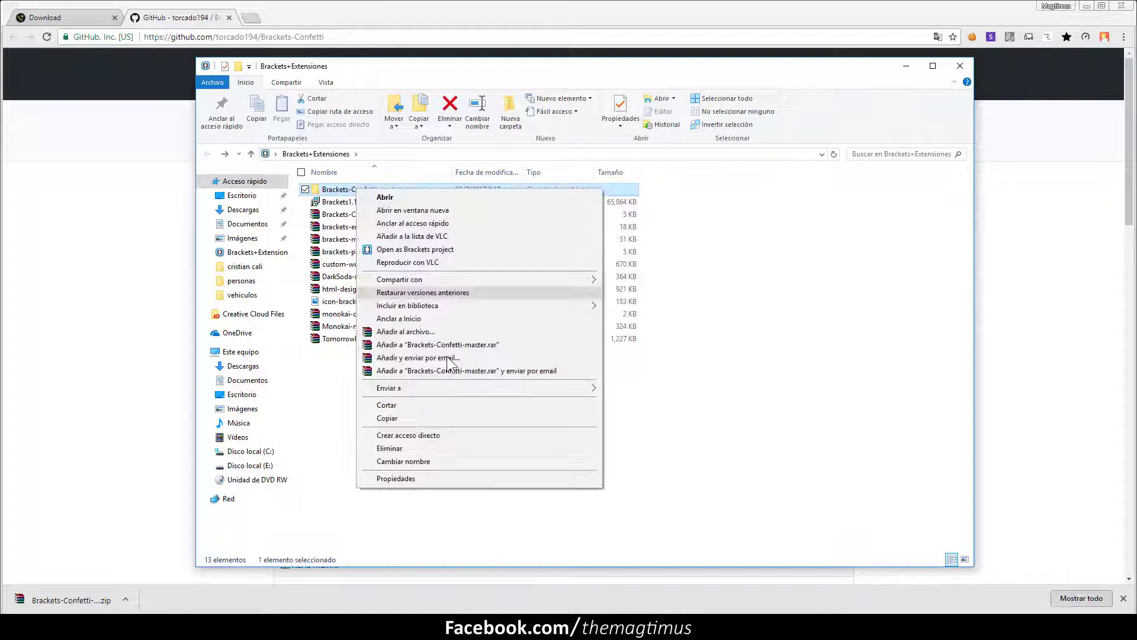
{"action": "left_click", "coordinate": [418, 448]}
{"action": "right_click", "coordinate": [372, 205]}
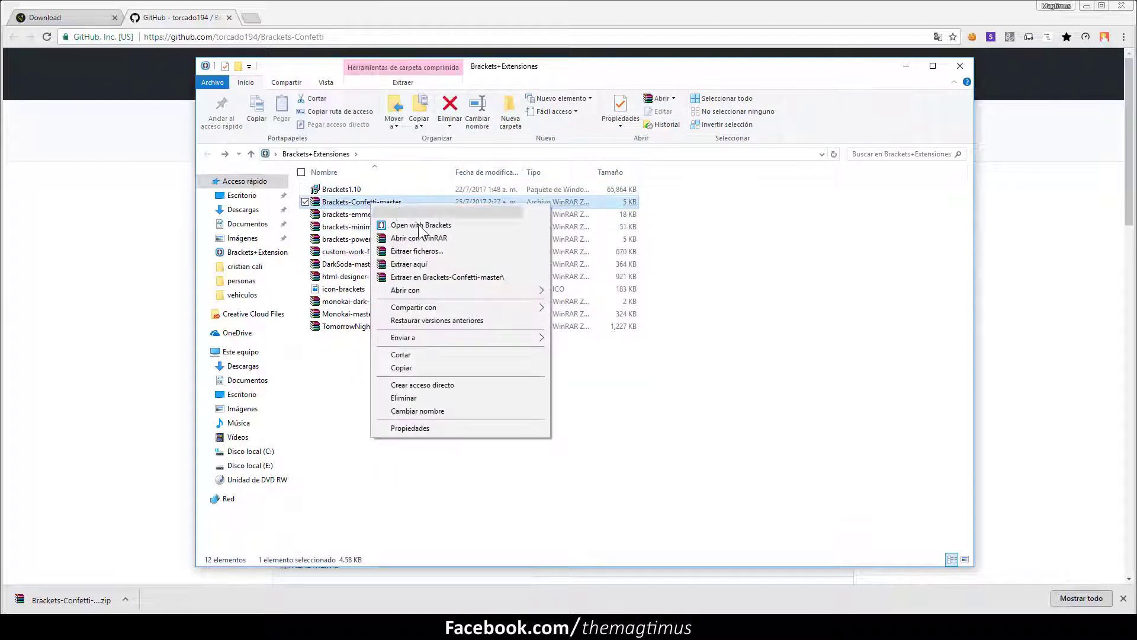
{"action": "left_click", "coordinate": [446, 277]}
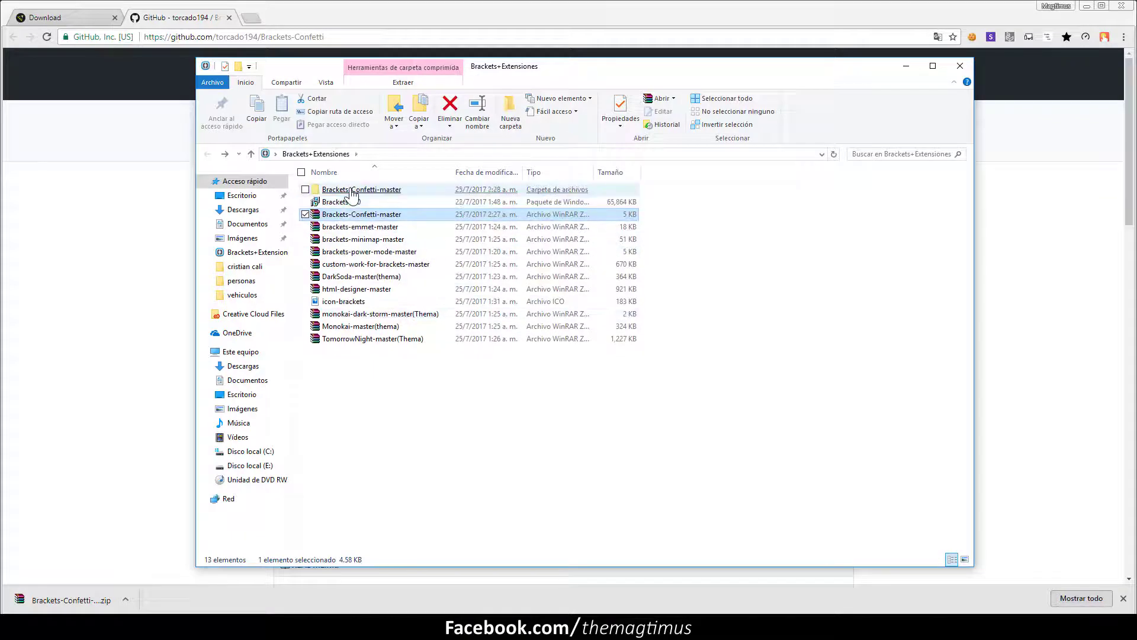
Step: Examine the nested Brackets-Confetti-master folder and its files inside the extracted folder, and return to Brackets+Extensiones
{"action": "double_click", "coordinate": [352, 191]}
{"action": "double_click", "coordinate": [349, 191]}
{"action": "key", "text": "ctrl+a"}
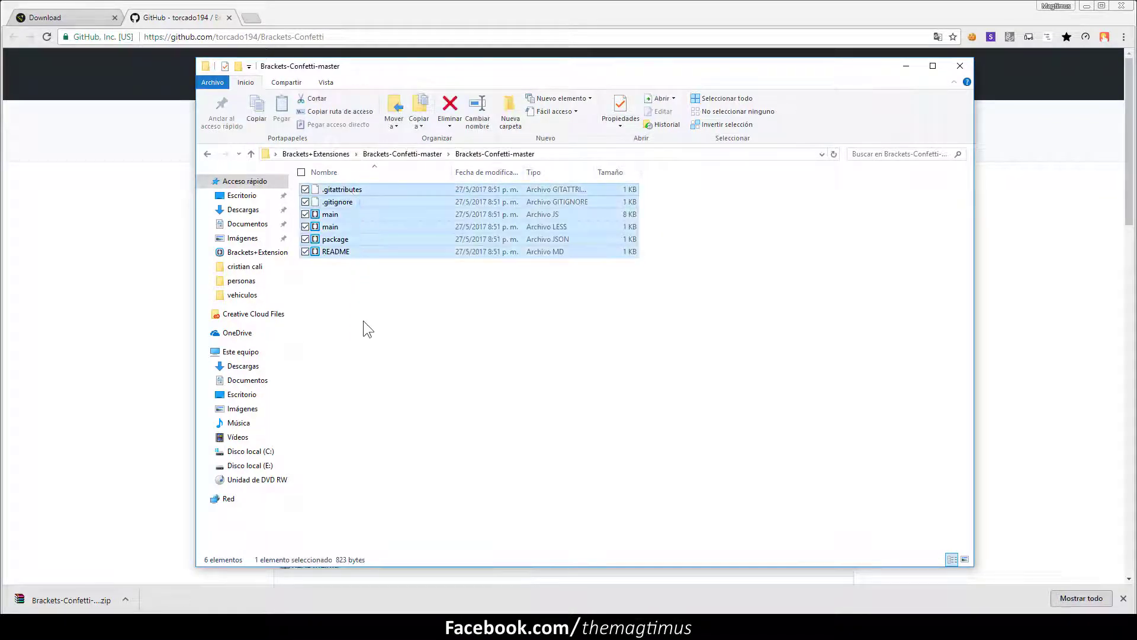
{"action": "left_click", "coordinate": [367, 321]}
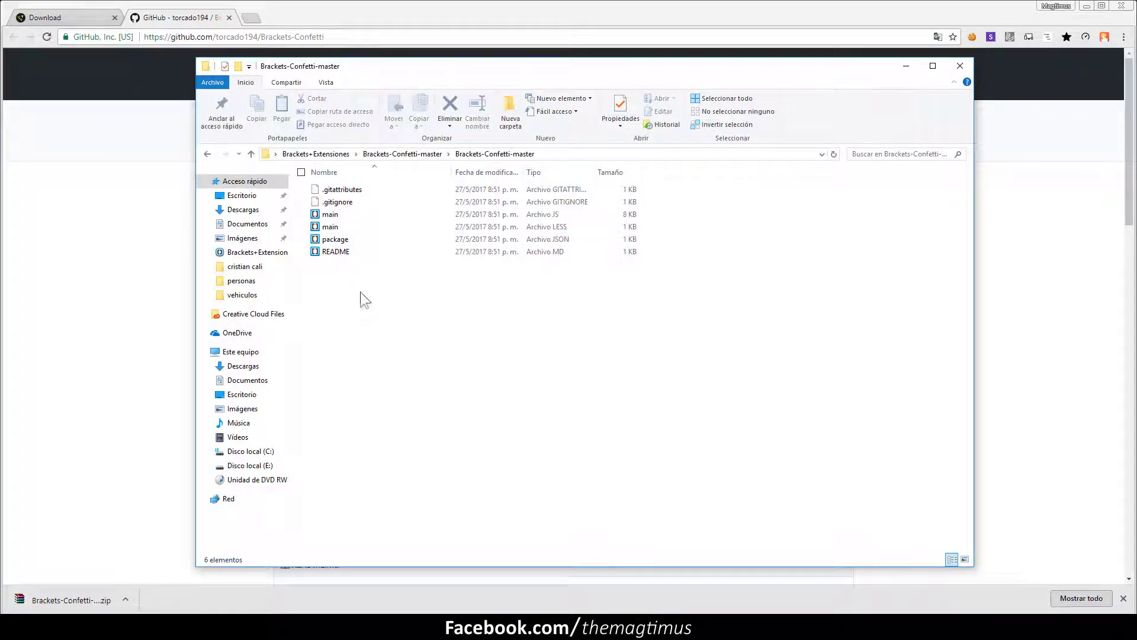
{"action": "left_click", "coordinate": [208, 154]}
{"action": "right_click", "coordinate": [362, 191]}
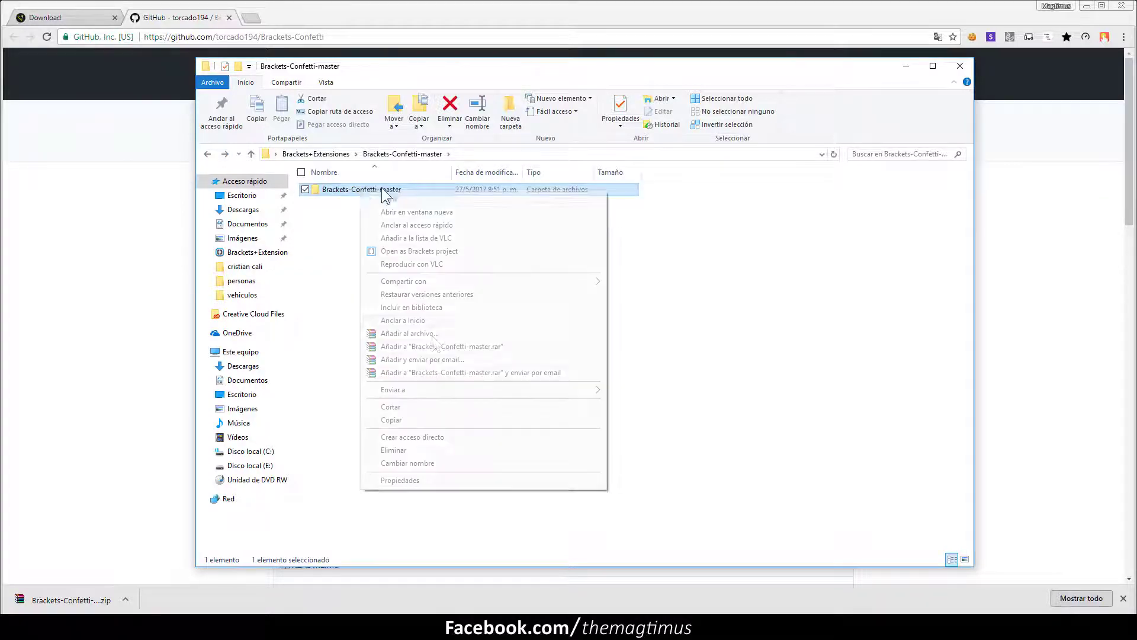
{"action": "left_click", "coordinate": [329, 266]}
{"action": "left_click", "coordinate": [207, 154]}
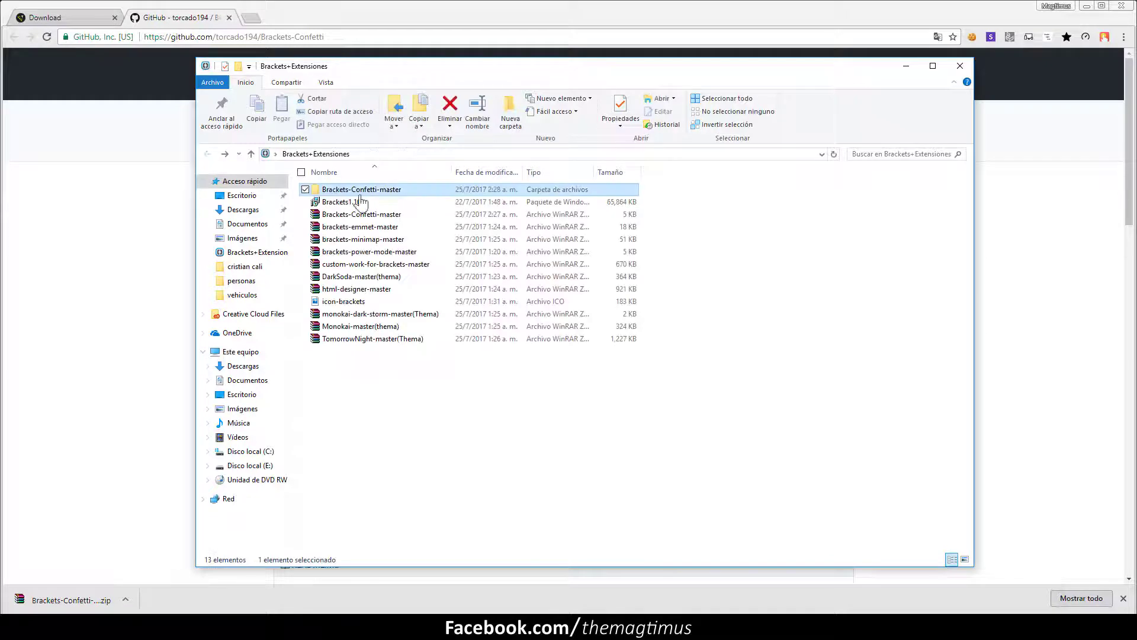
Step: Start adding the outer Brackets-Confetti-master folder in Brackets+Extensiones to an archive
{"action": "right_click", "coordinate": [373, 193]}
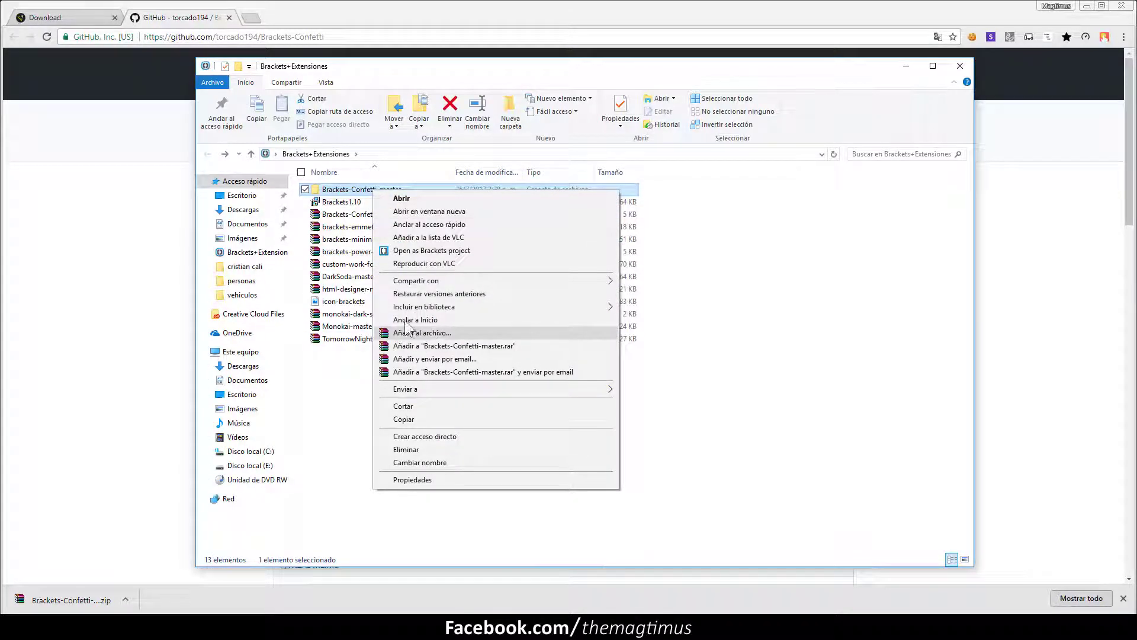
Step: Compress all six files of the inner Brackets-Confetti-master folder into Brackets-Confetti-master.zip, using the ZIP format
{"action": "double_click", "coordinate": [346, 191]}
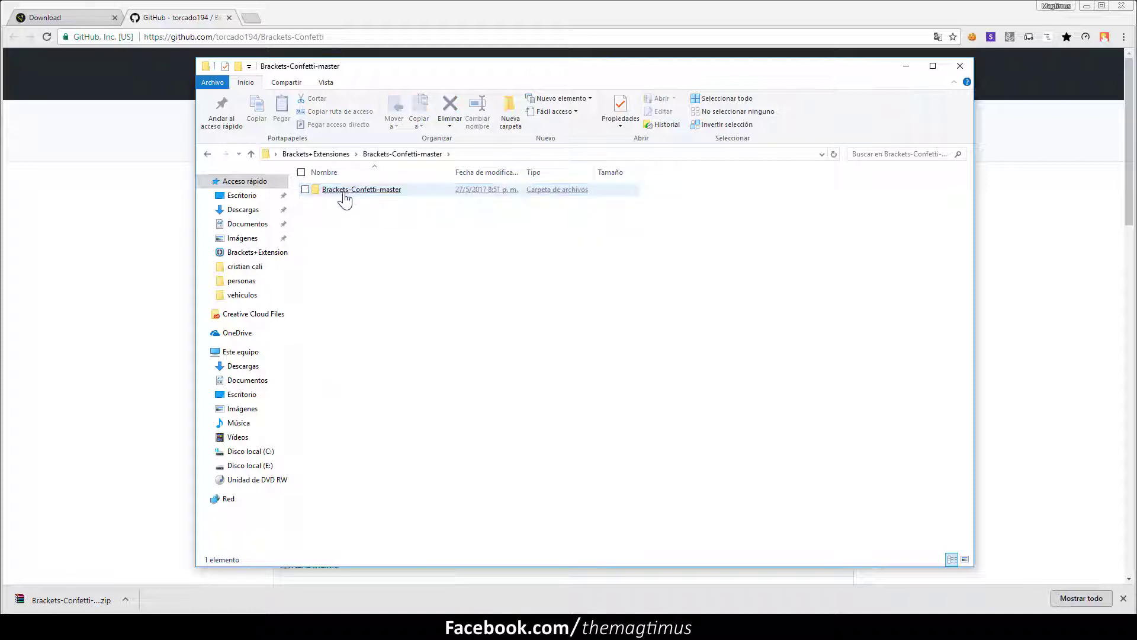
{"action": "double_click", "coordinate": [344, 200]}
{"action": "left_click_drag", "start_coordinate": [368, 320], "coordinate": [370, 256]}
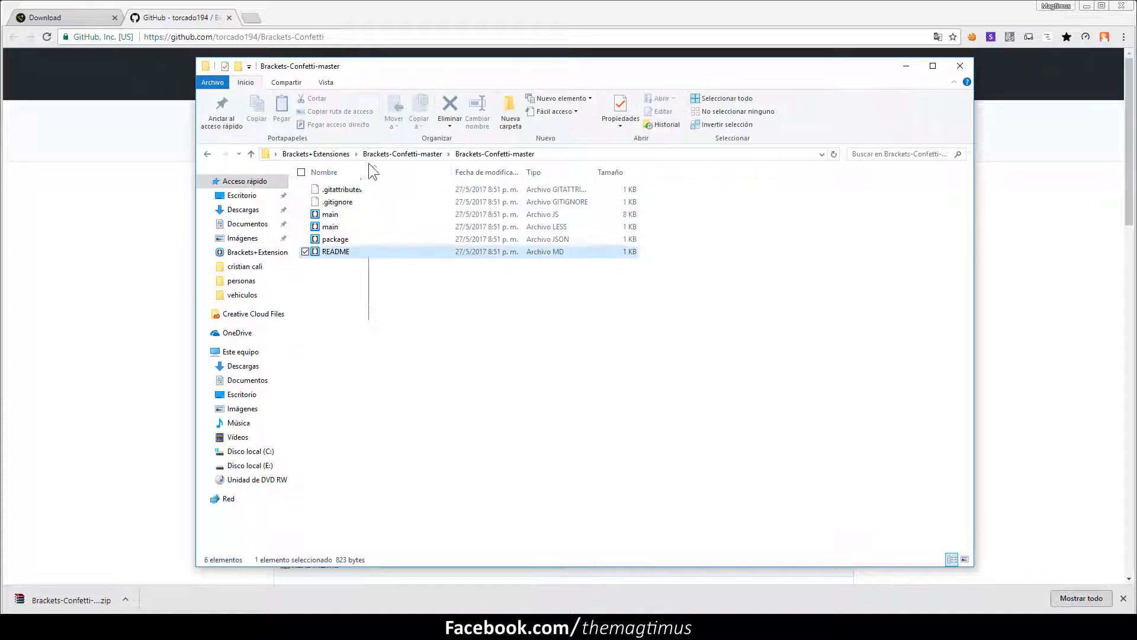
{"action": "left_click_drag", "start_coordinate": [369, 162], "coordinate": [369, 172]}
{"action": "left_click_drag", "start_coordinate": [352, 358], "coordinate": [350, 184]}
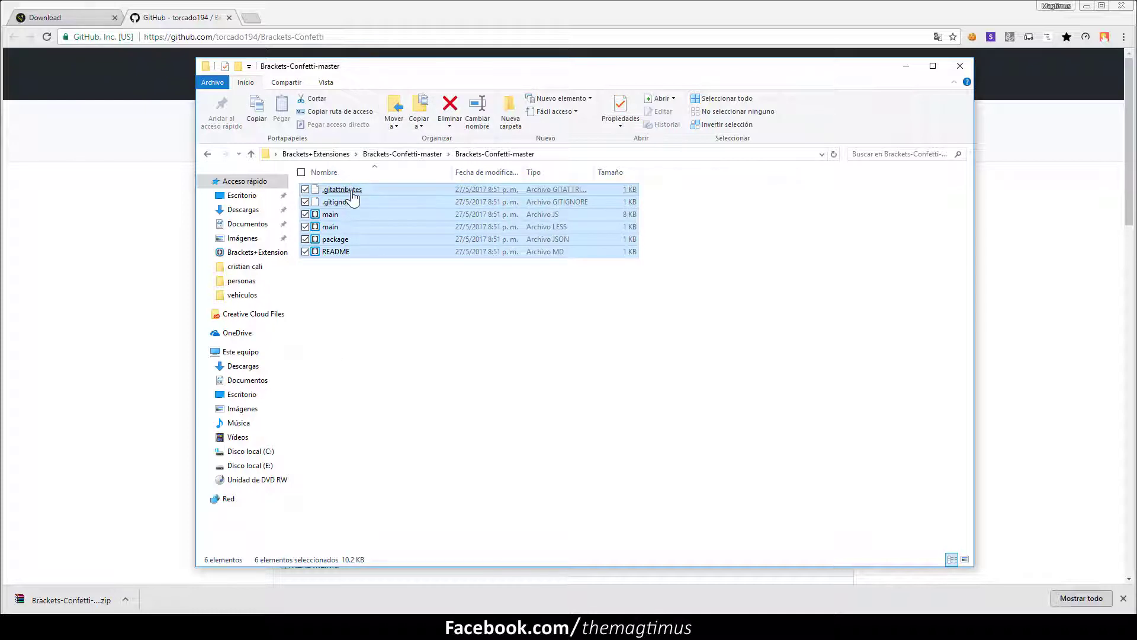
{"action": "right_click", "coordinate": [351, 191]}
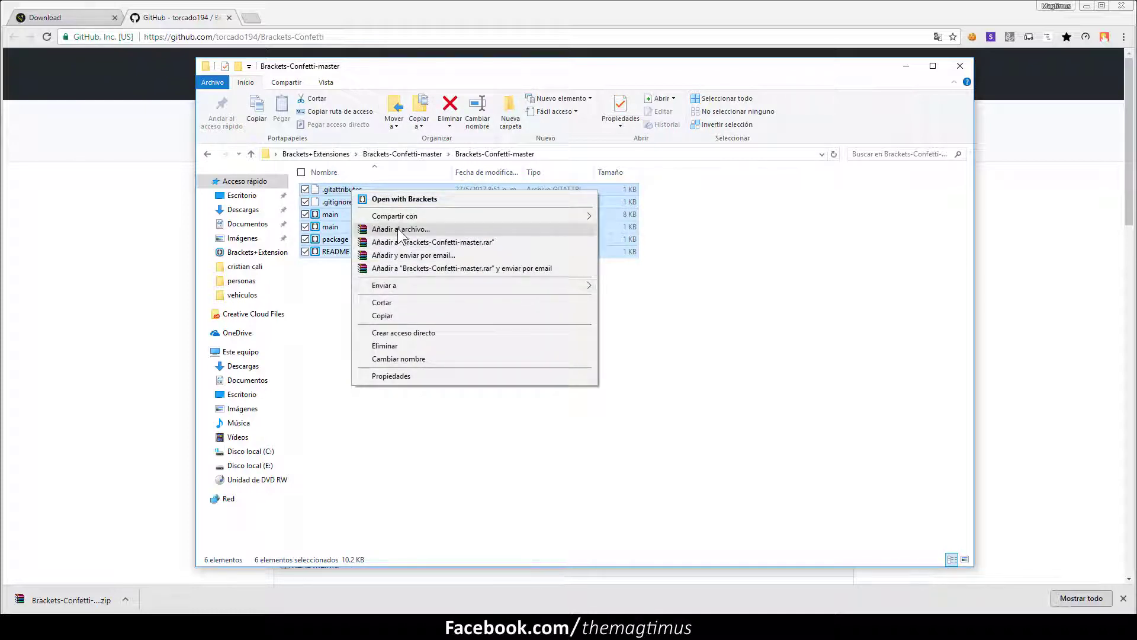
{"action": "left_click", "coordinate": [398, 230]}
{"action": "left_click", "coordinate": [514, 301]}
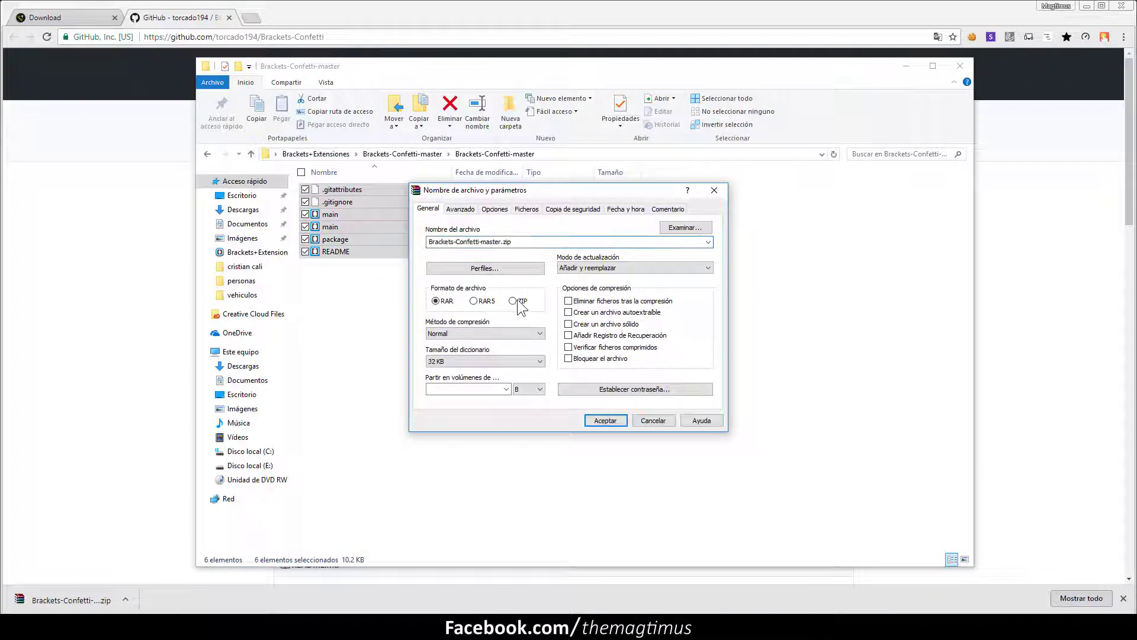
{"action": "left_click", "coordinate": [613, 422]}
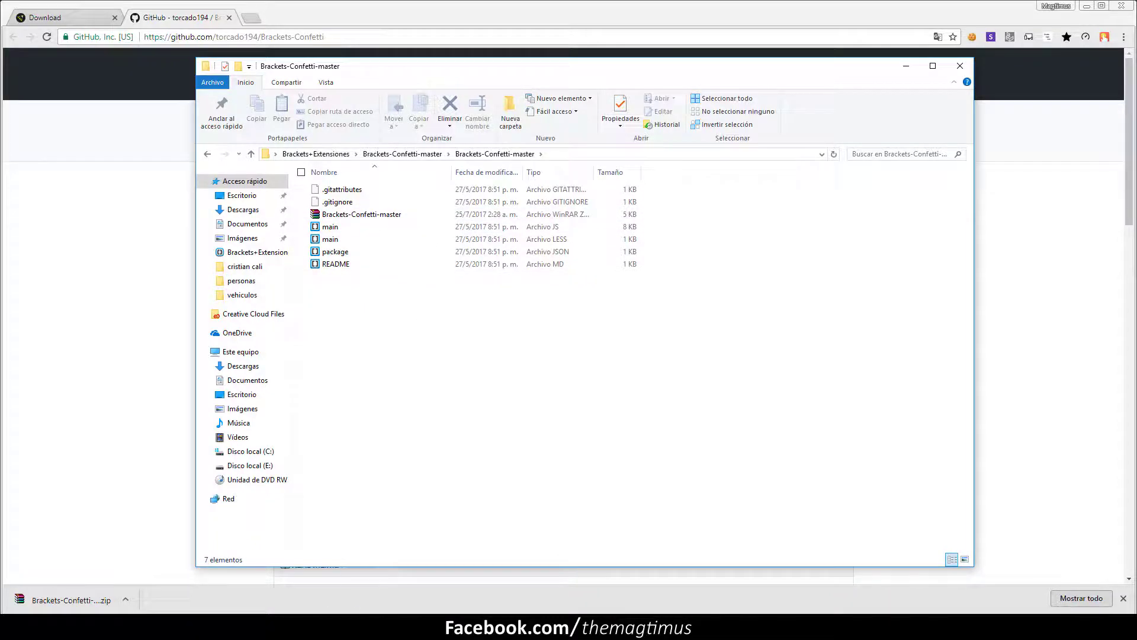
Step: Install the extension from the new Brackets-Confetti-master archive through the Brackets Extension Manager, and close the manager
{"action": "key", "text": "alt+Tab"}
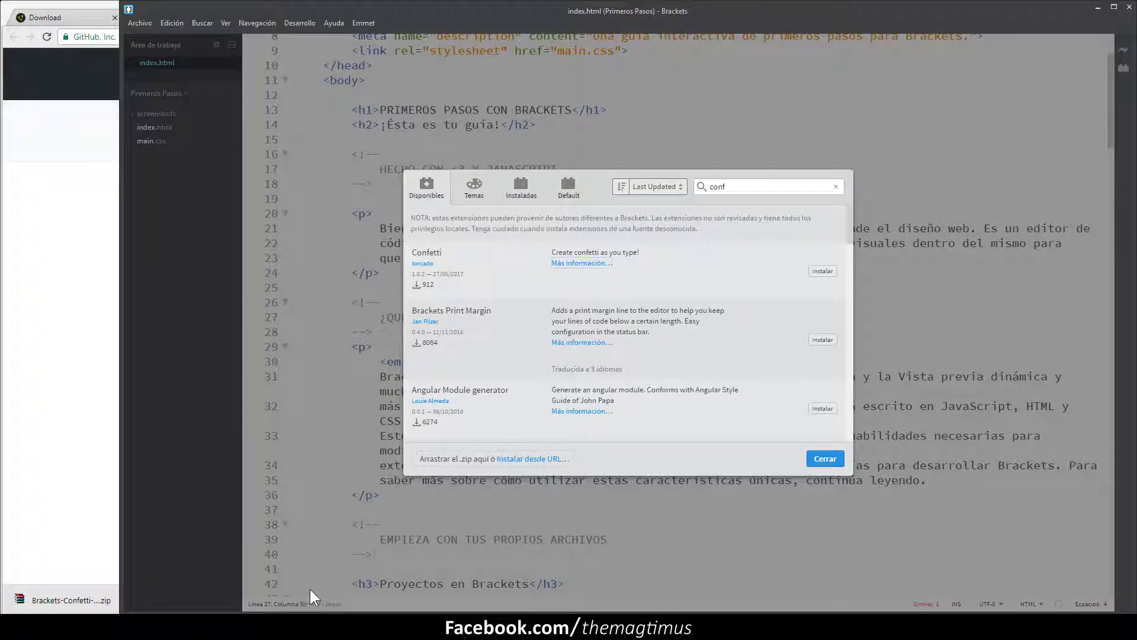
{"action": "key", "text": "alt+Tab"}
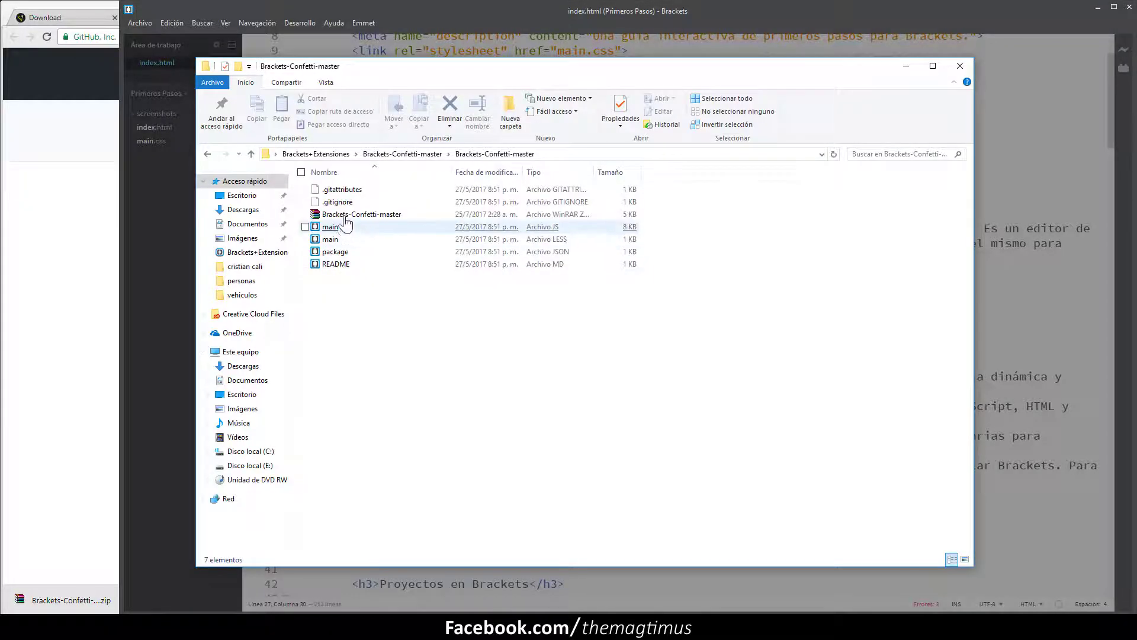
{"action": "left_click_drag", "start_coordinate": [347, 220], "coordinate": [481, 457]}
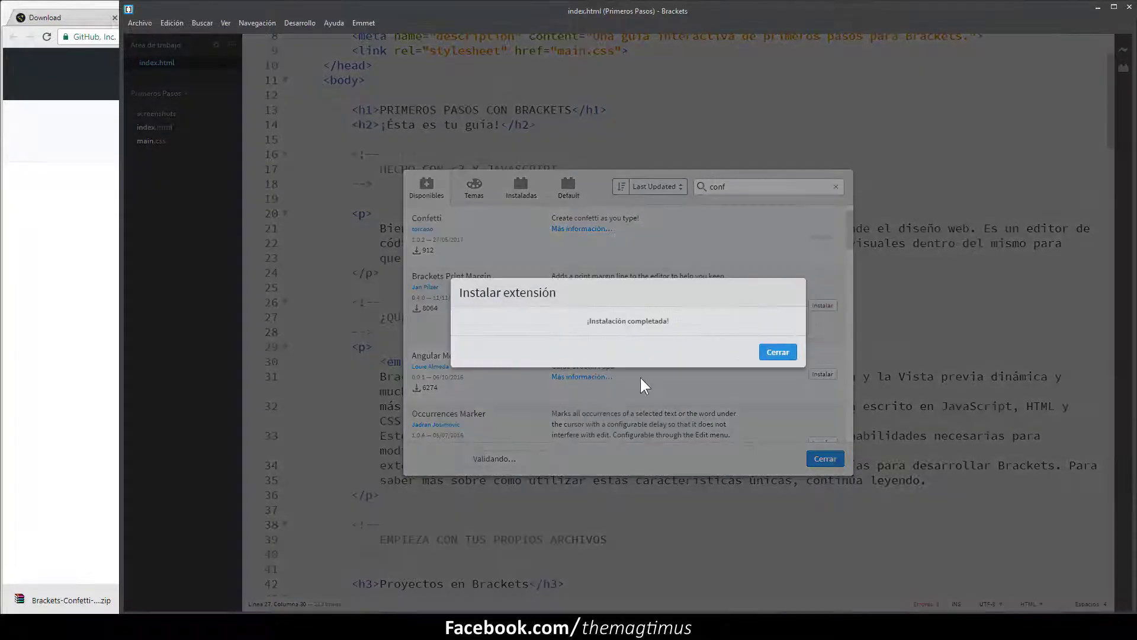
{"action": "left_click", "coordinate": [790, 350]}
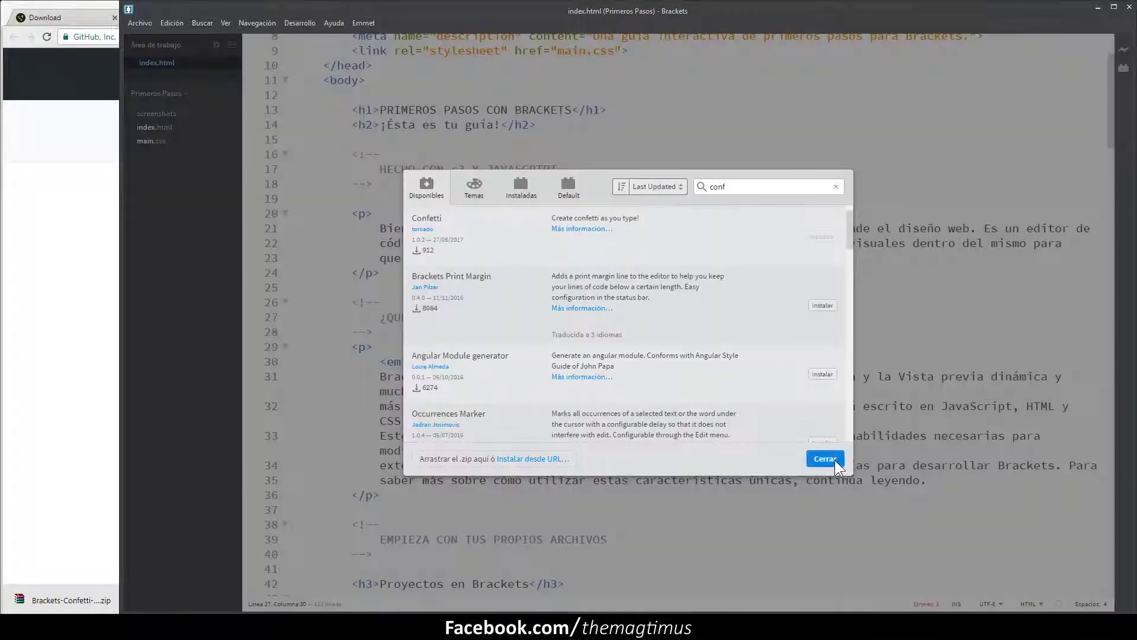
{"action": "left_click", "coordinate": [834, 460]}
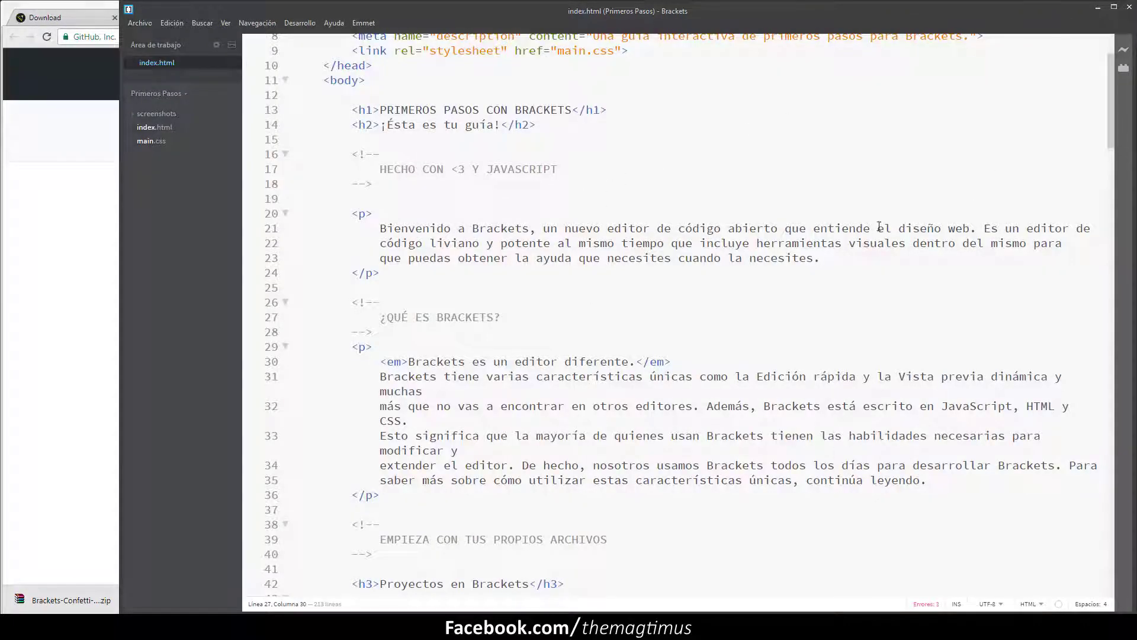
Step: Test the confetti effect by writing a few letters after the JAVASCRIPT comment on line 17 of index.html, and delete them
{"action": "type", "text": "ds"}
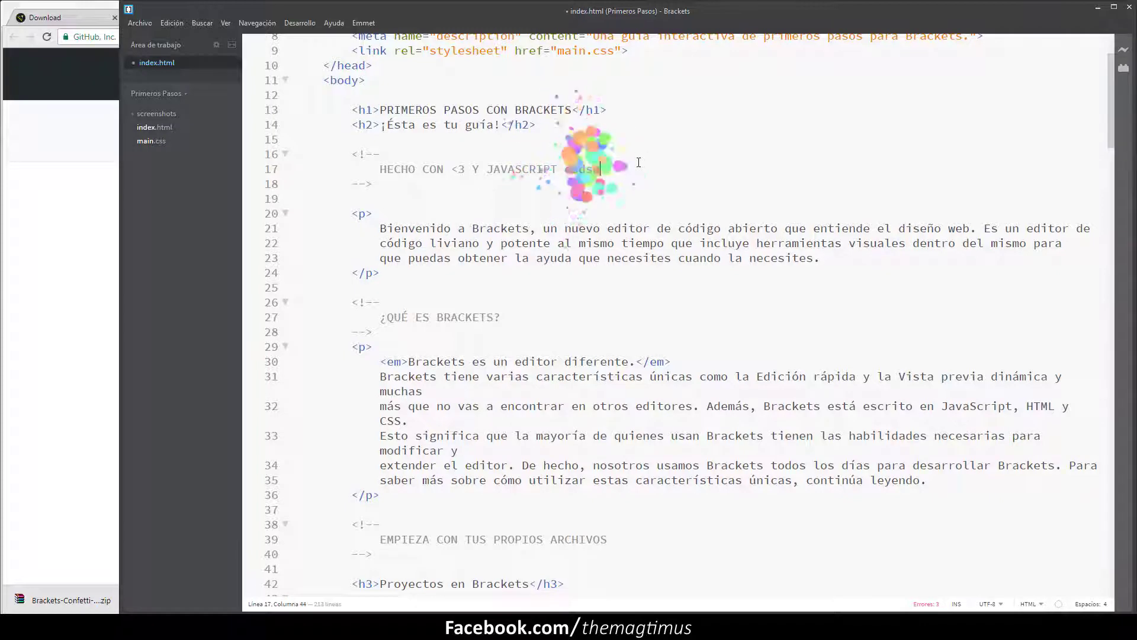
{"action": "key", "text": "BackSpace"}
{"action": "key", "text": "BackSpace"}
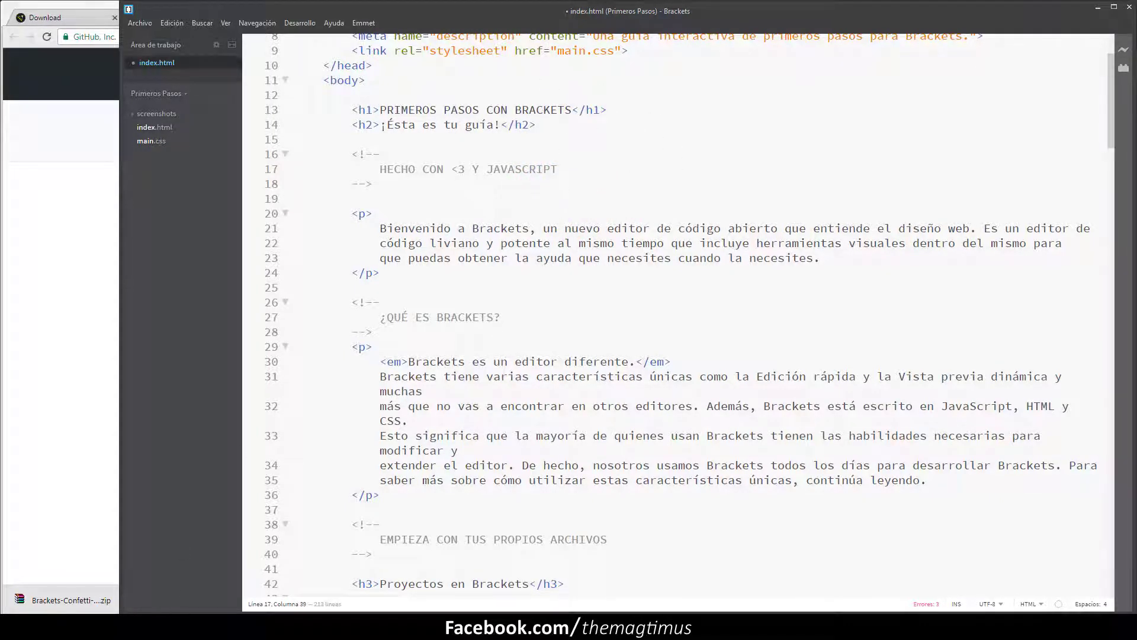
Step: Open the extension's main.js from the Brackets-Confetti-master folder in Brackets and set shakeIntensity to 2
{"action": "key", "text": "alt+Tab"}
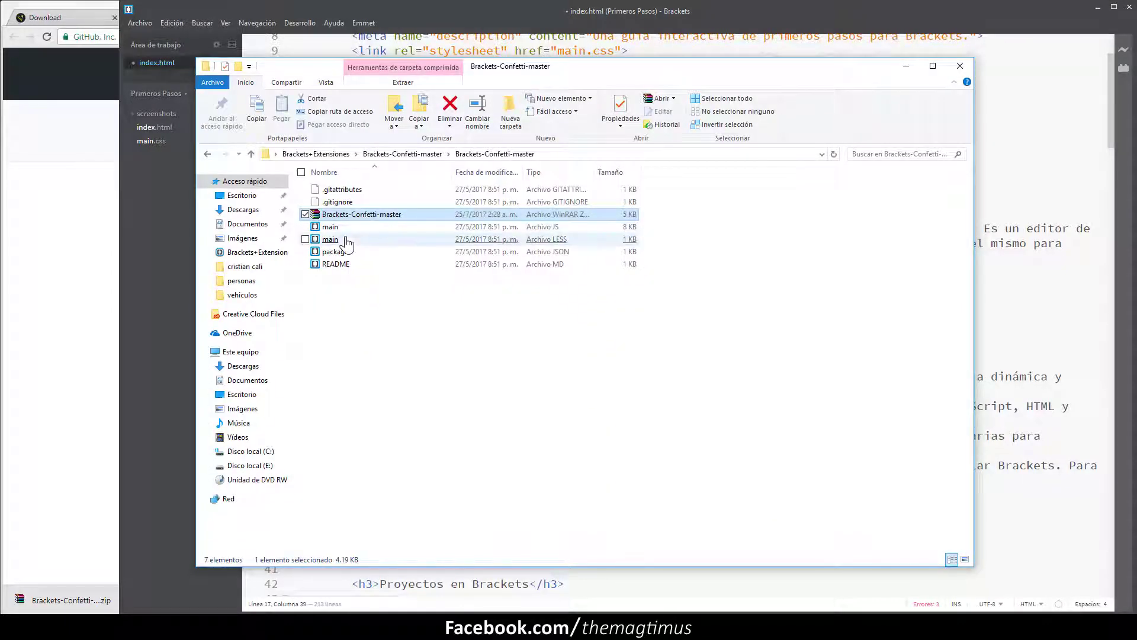
{"action": "double_click", "coordinate": [332, 228]}
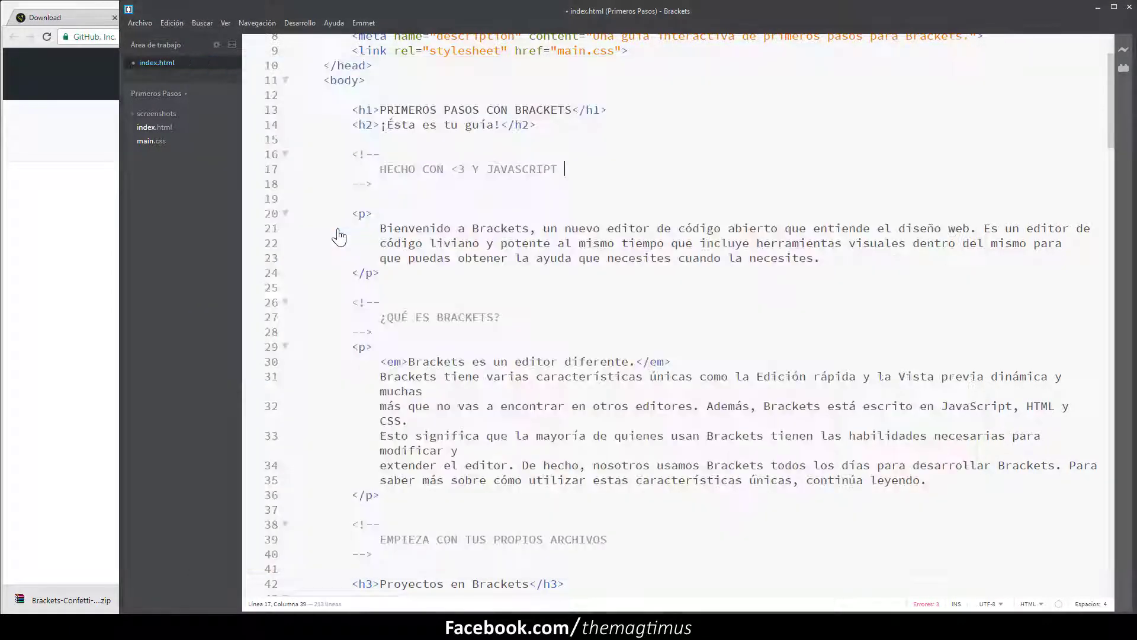
{"action": "scroll", "coordinate": [598, 251], "scroll_direction": "down", "scroll_amount": 7}
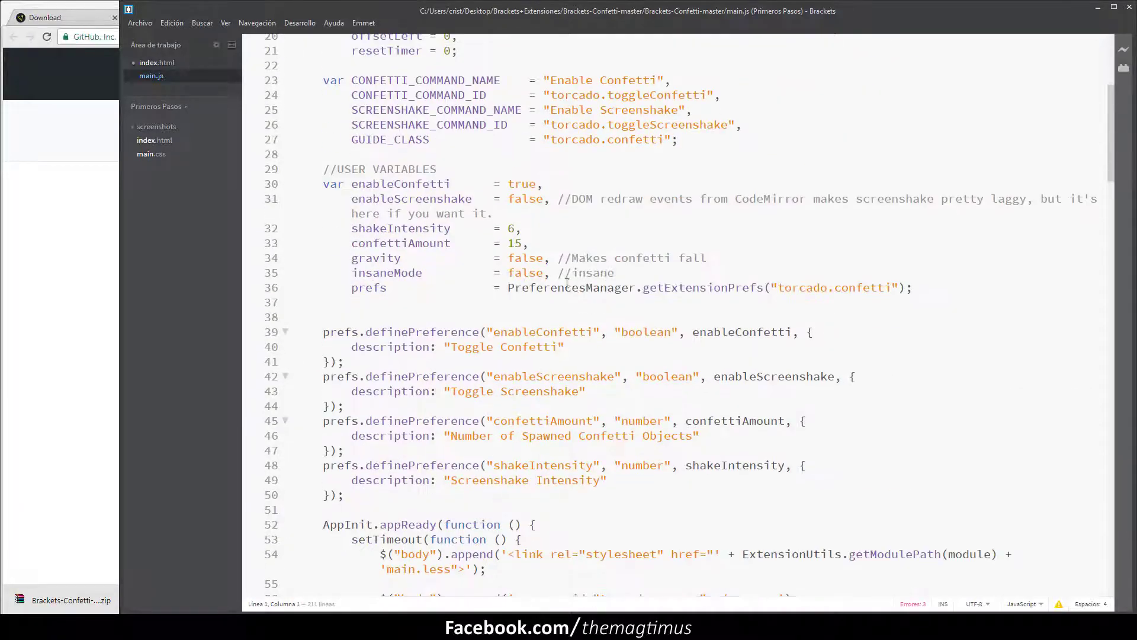
{"action": "left_click", "coordinate": [518, 229]}
{"action": "key", "text": "BackSpace"}
{"action": "type", "text": "2"}
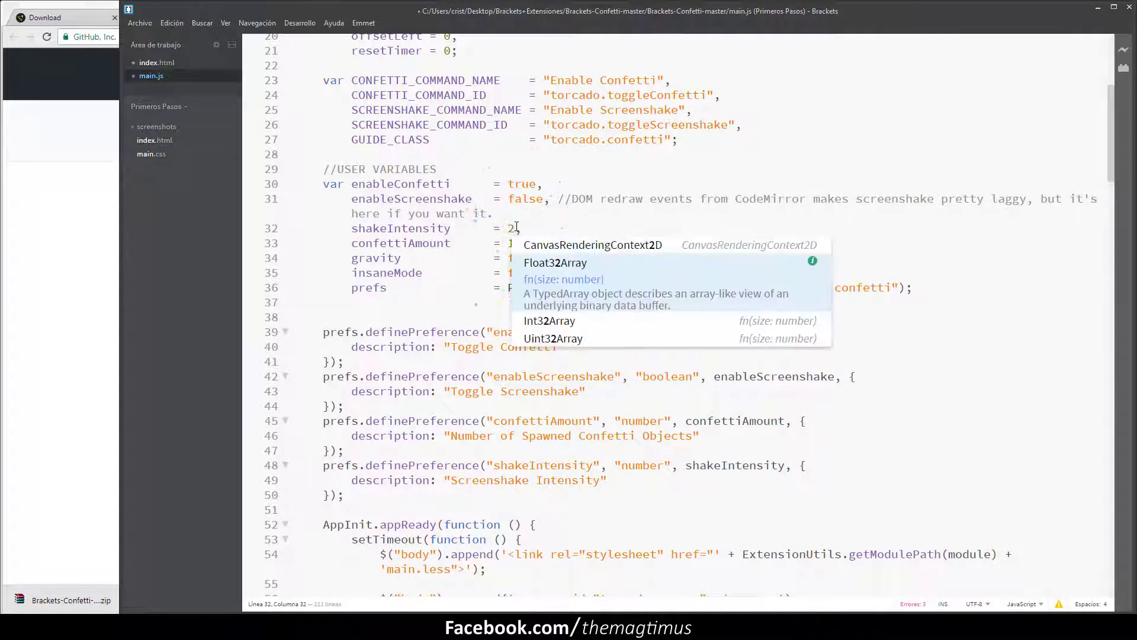
{"action": "left_click", "coordinate": [380, 205]}
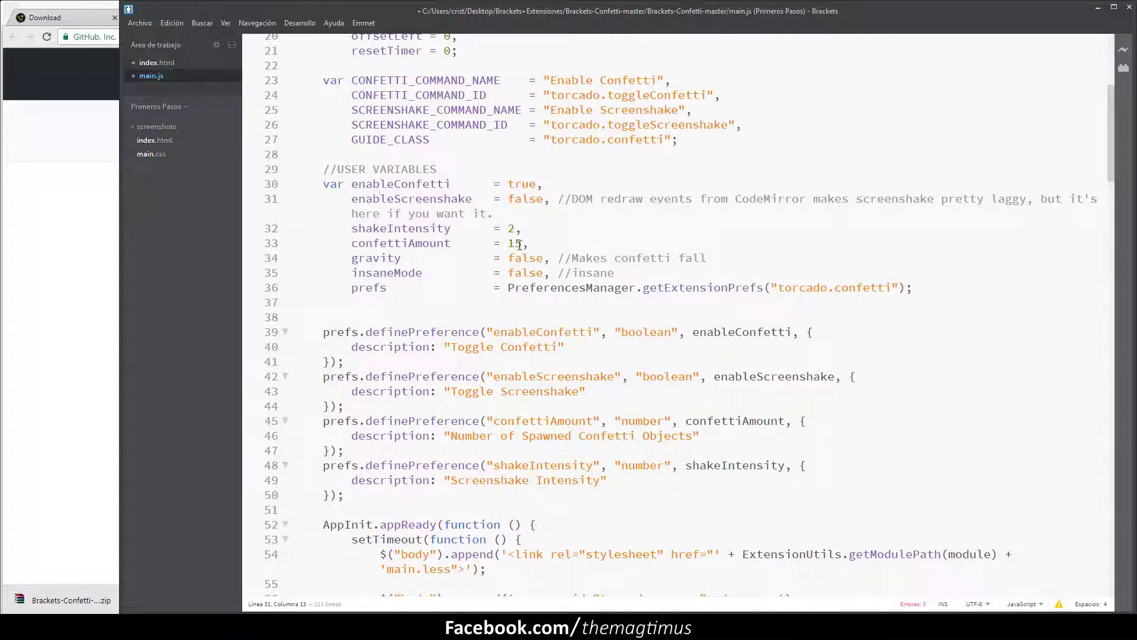
Step: Set confettiAmount to 2 in the user variables of main.js and save the file
{"action": "left_click_drag", "start_coordinate": [519, 244], "coordinate": [510, 245]}
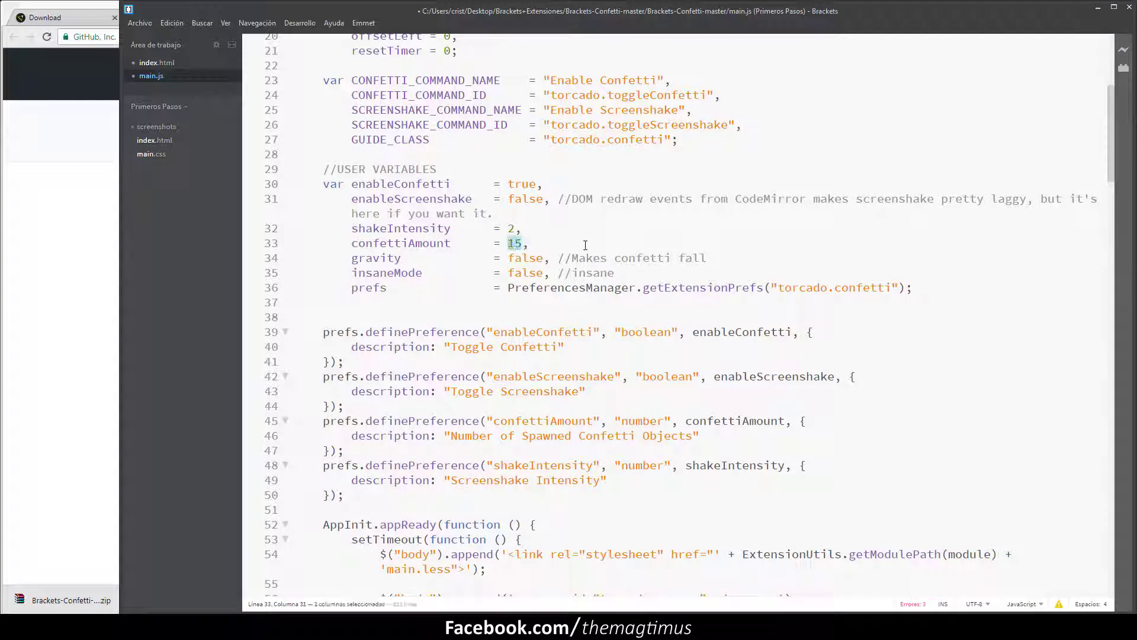
{"action": "type", "text": "2"}
{"action": "key", "text": "ctrl+s"}
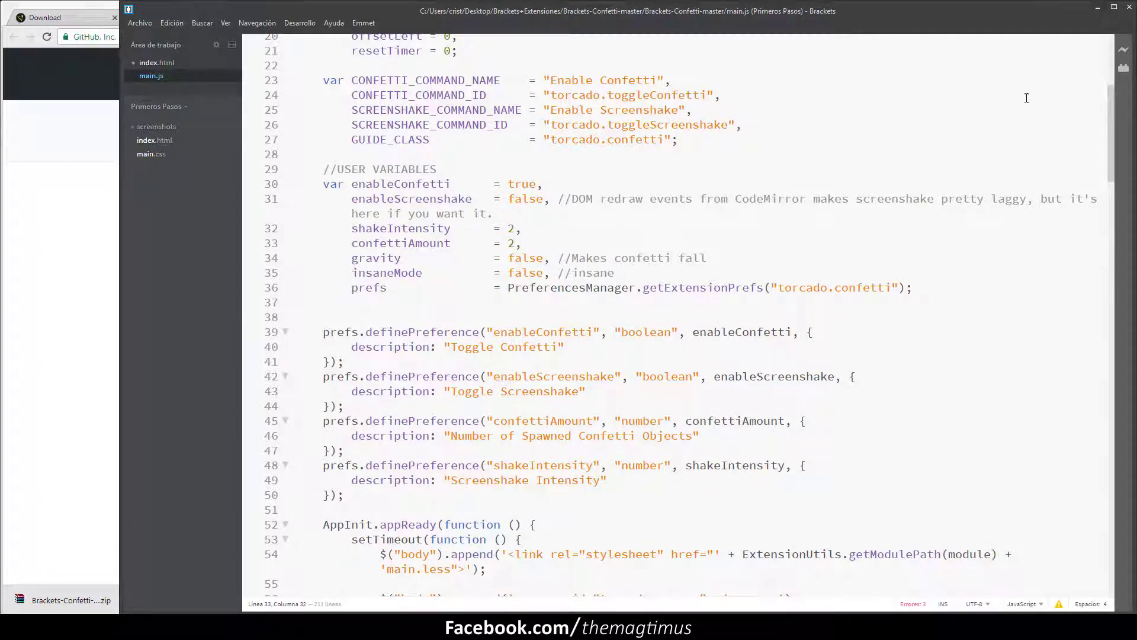
Step: Open the Extension Manager and repackage all extension files except the existing archive into Brackets-Confetti-master.zip in ZIP format
{"action": "left_click", "coordinate": [1124, 68]}
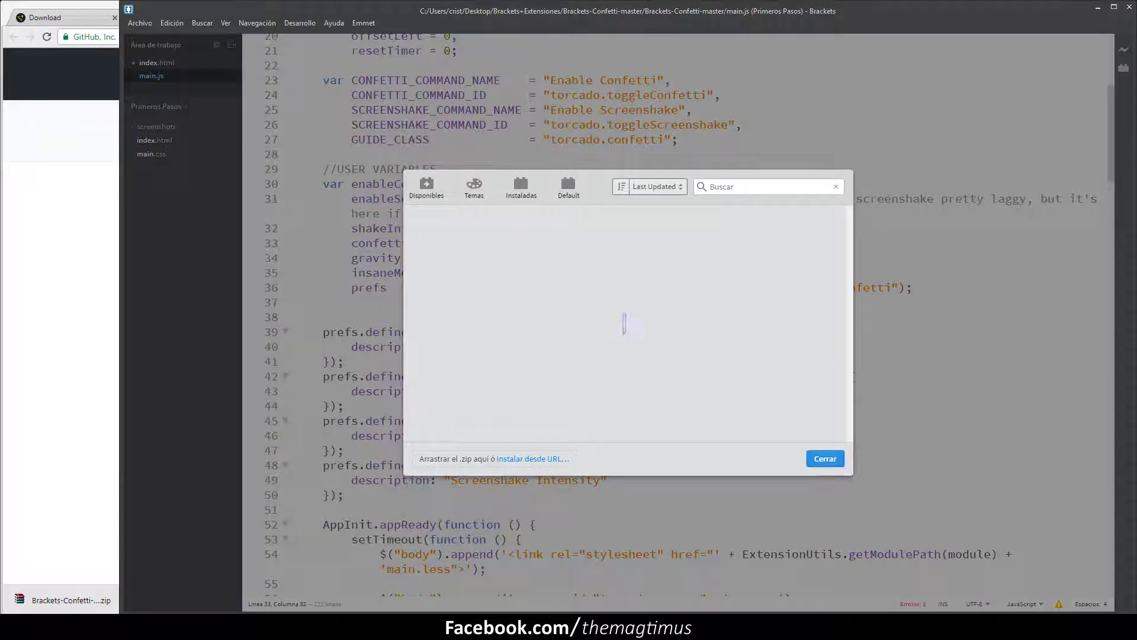
{"action": "key", "text": "alt+Tab"}
{"action": "key", "text": "Down"}
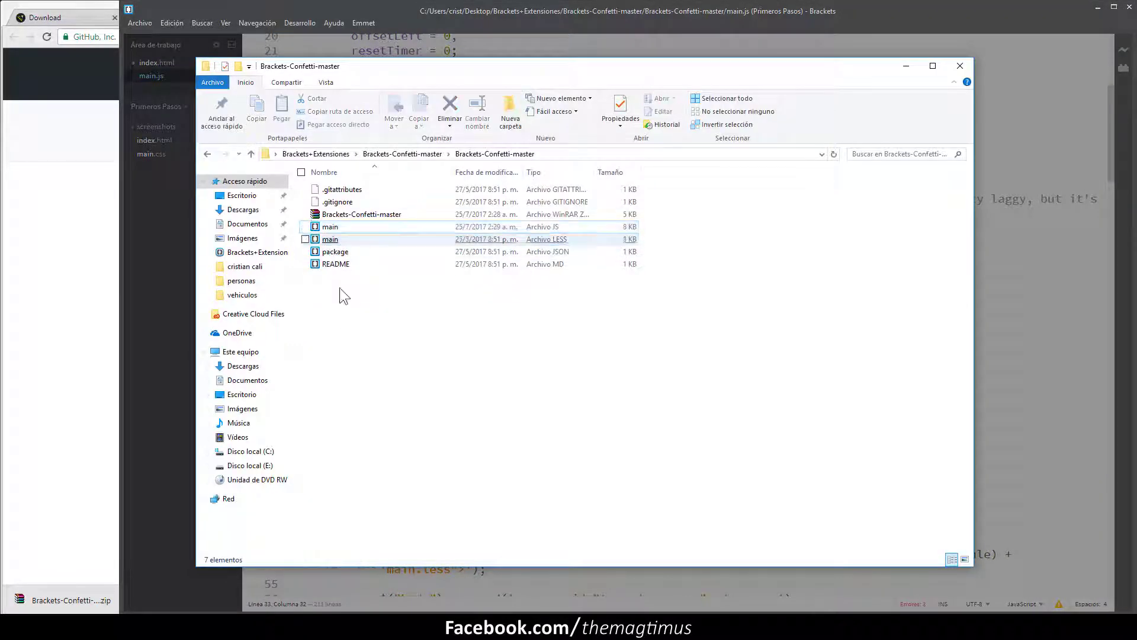
{"action": "key", "text": "Down"}
{"action": "key", "text": "Down"}
{"action": "key", "text": "ctrl+a"}
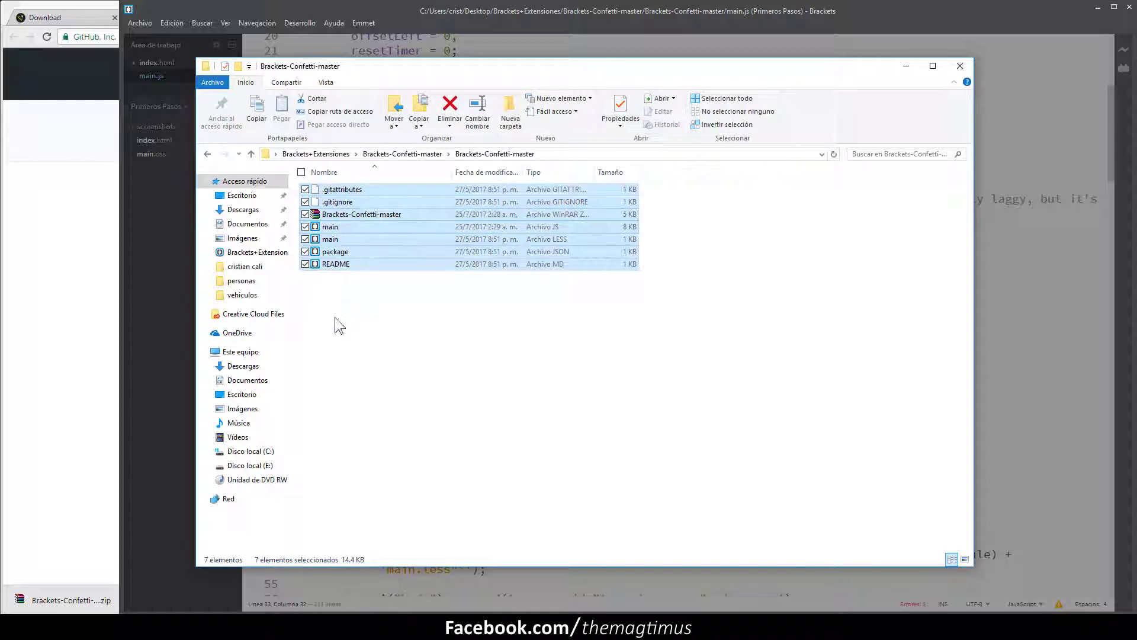
{"action": "left_click", "coordinate": [361, 220], "text": "ctrl"}
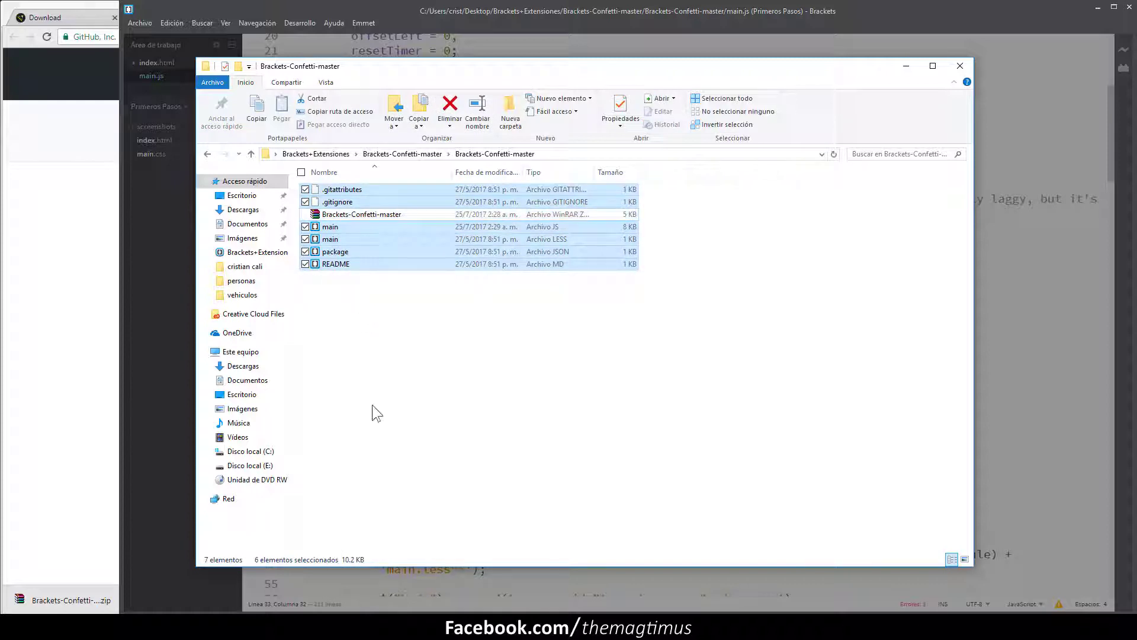
{"action": "right_click", "coordinate": [373, 227]}
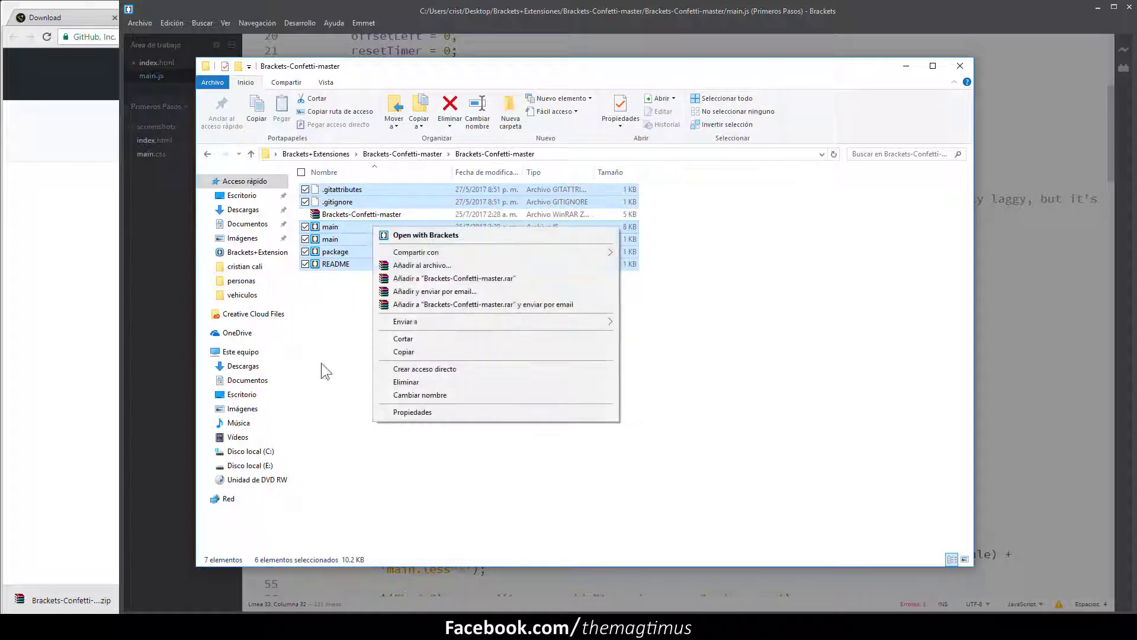
{"action": "left_click", "coordinate": [436, 265]}
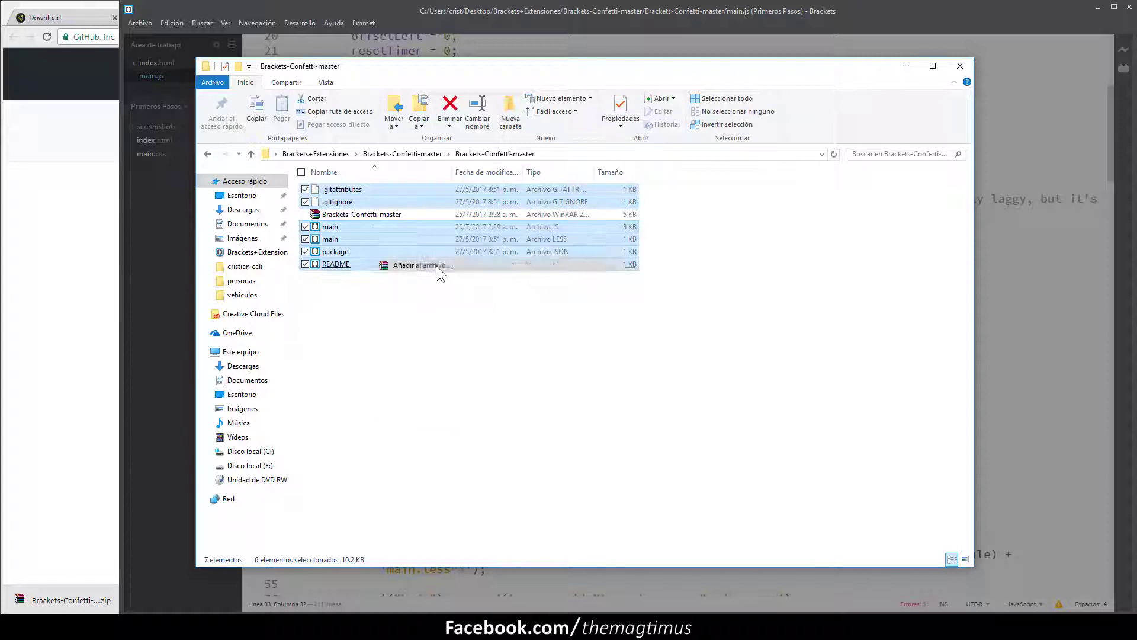
{"action": "left_click", "coordinate": [513, 301]}
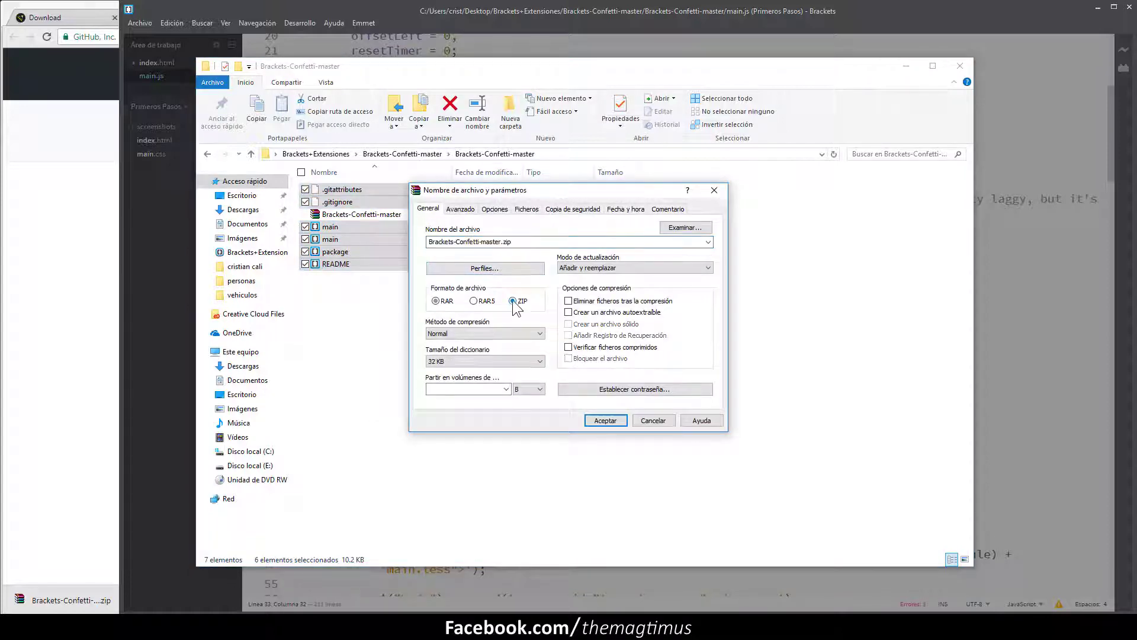
{"action": "left_click", "coordinate": [600, 420]}
{"action": "right_click", "coordinate": [448, 323]}
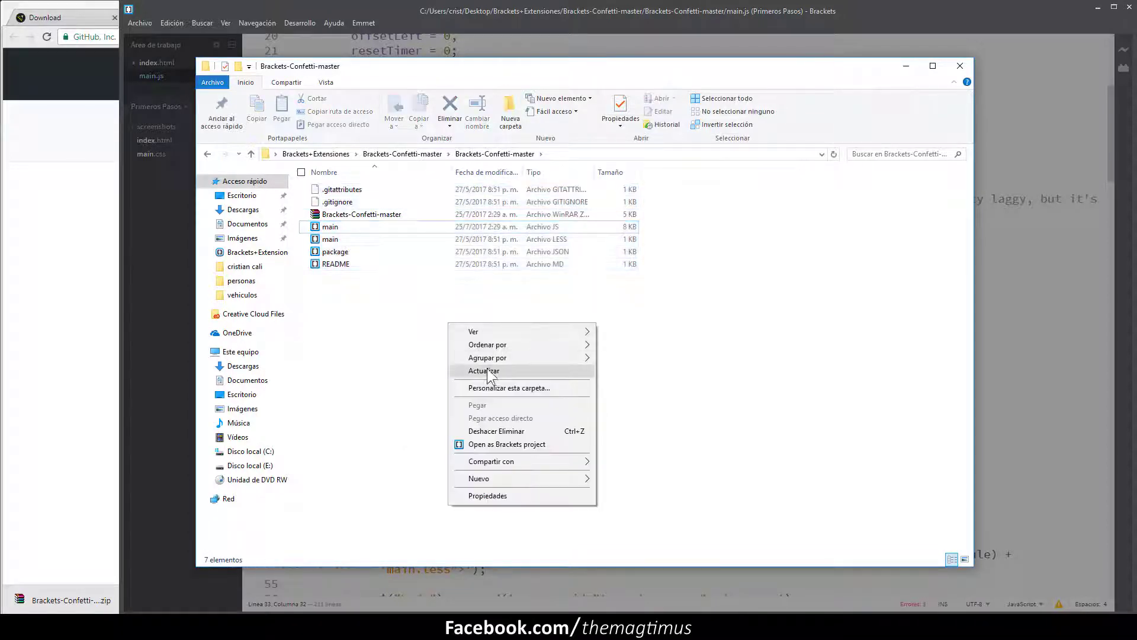
{"action": "left_click", "coordinate": [488, 371]}
Step: Install the repackaged Brackets-Confetti-master archive through the Extension Manager, overwriting the current installation
{"action": "left_click_drag", "start_coordinate": [352, 217], "coordinate": [370, 634]}
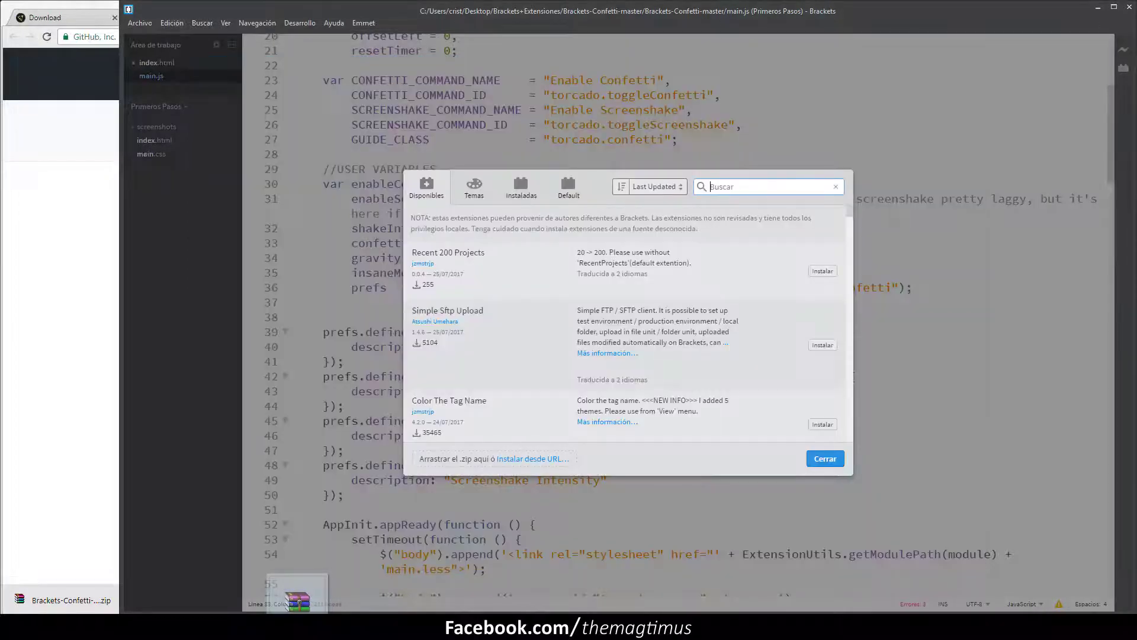
{"action": "left_click_drag", "start_coordinate": [298, 601], "coordinate": [516, 454]}
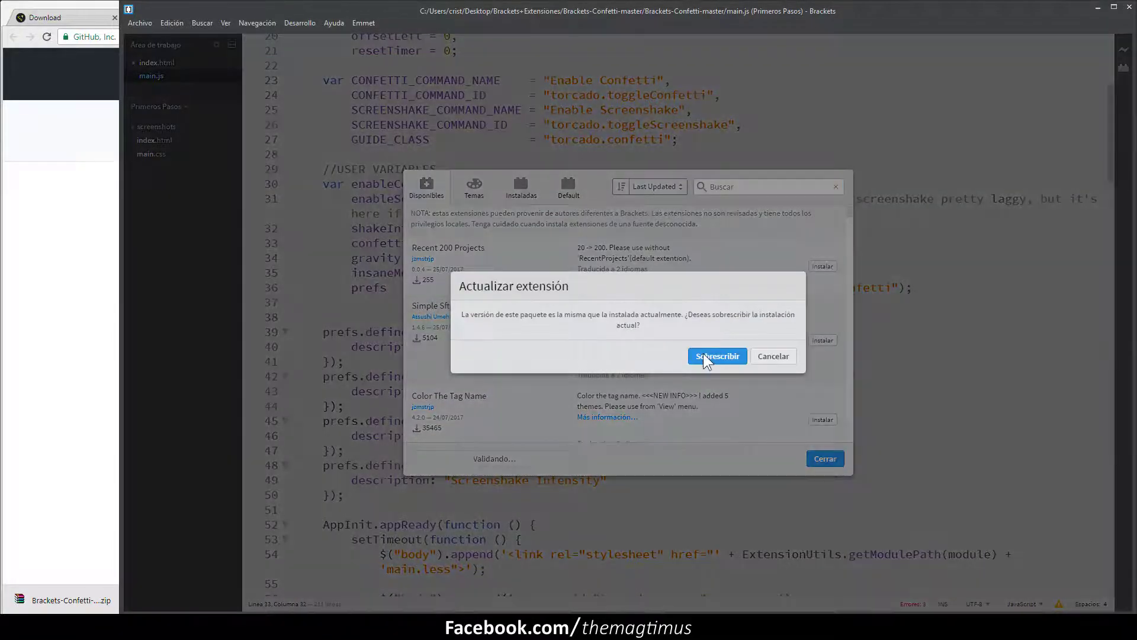
{"action": "left_click", "coordinate": [703, 355]}
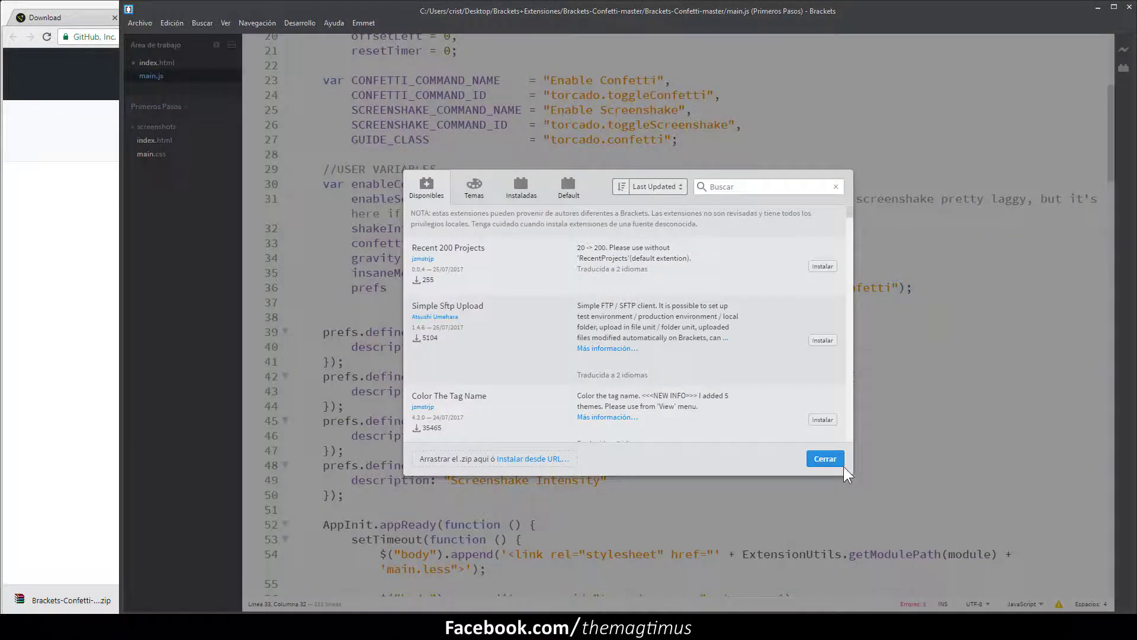
Step: Close the Extension Manager and let Brackets reload without saving the changes in index.html
{"action": "left_click", "coordinate": [825, 459]}
{"action": "left_click", "coordinate": [687, 362]}
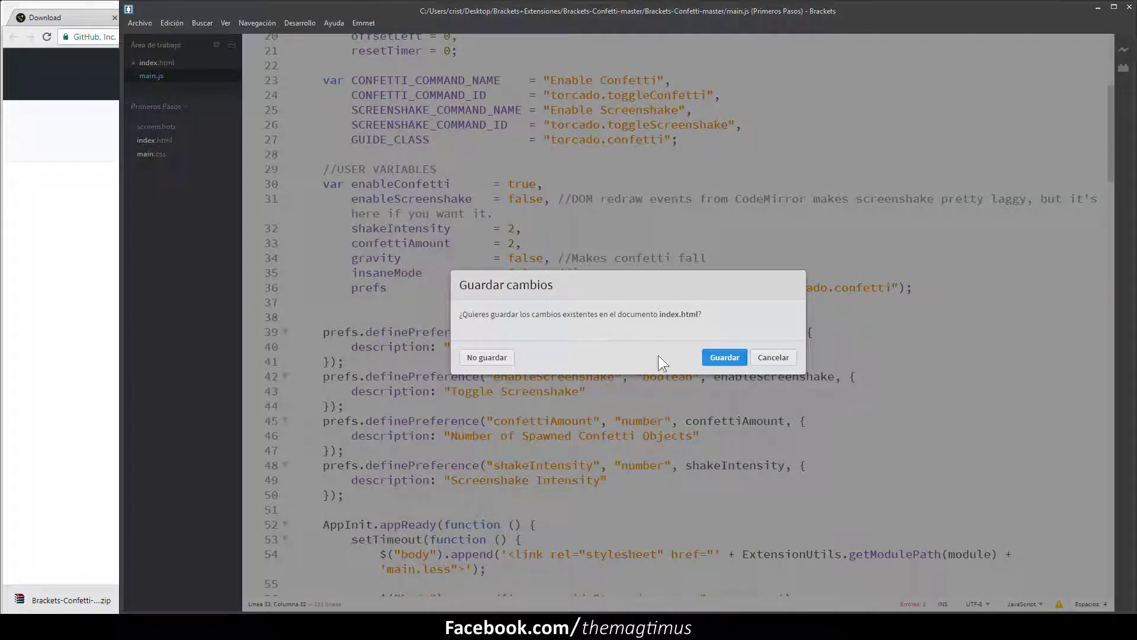
{"action": "left_click", "coordinate": [500, 355]}
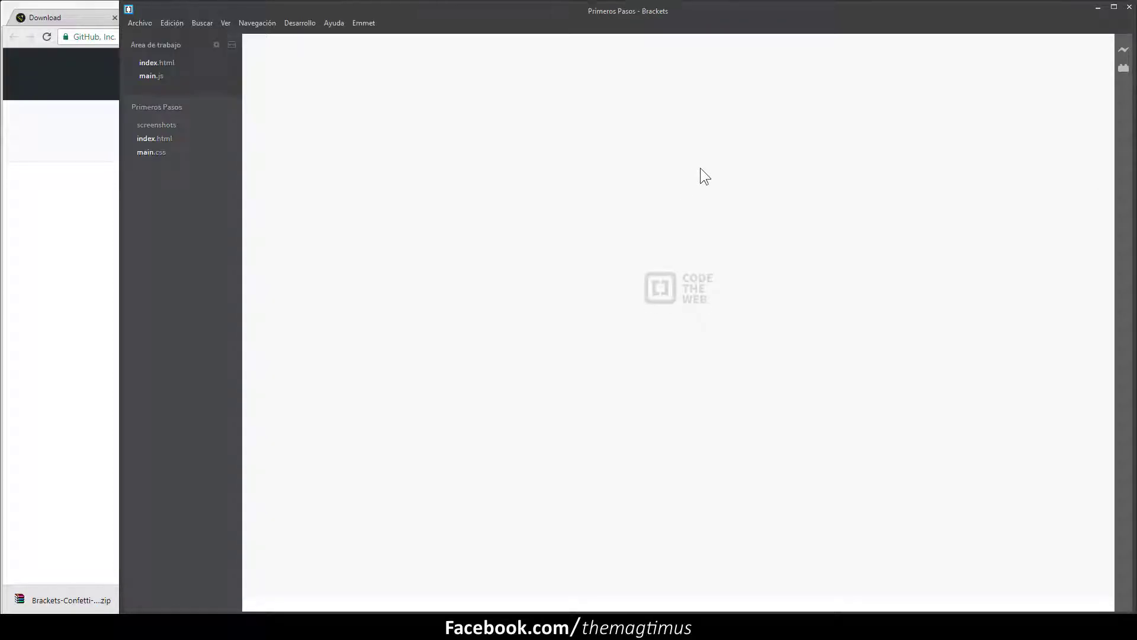
Step: Test the reduced confetti effect by writing "dsdsdsd" after the GUIDE_CLASS line in main.js
{"action": "type", "text": "dsdsd"}
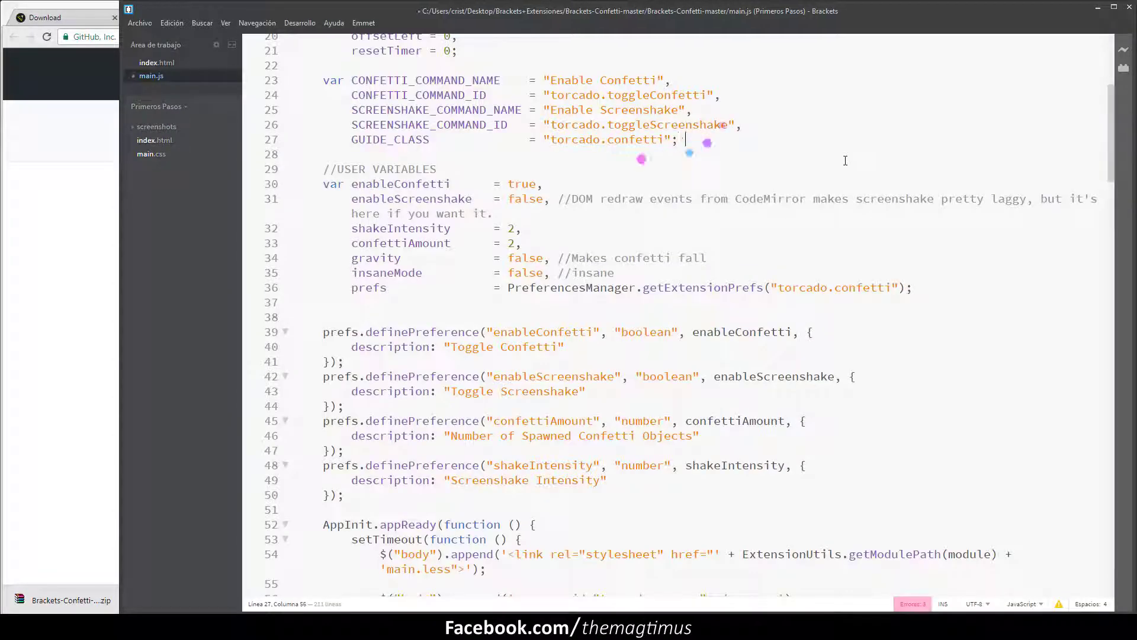
{"action": "type", "text": "sdsdsd"}
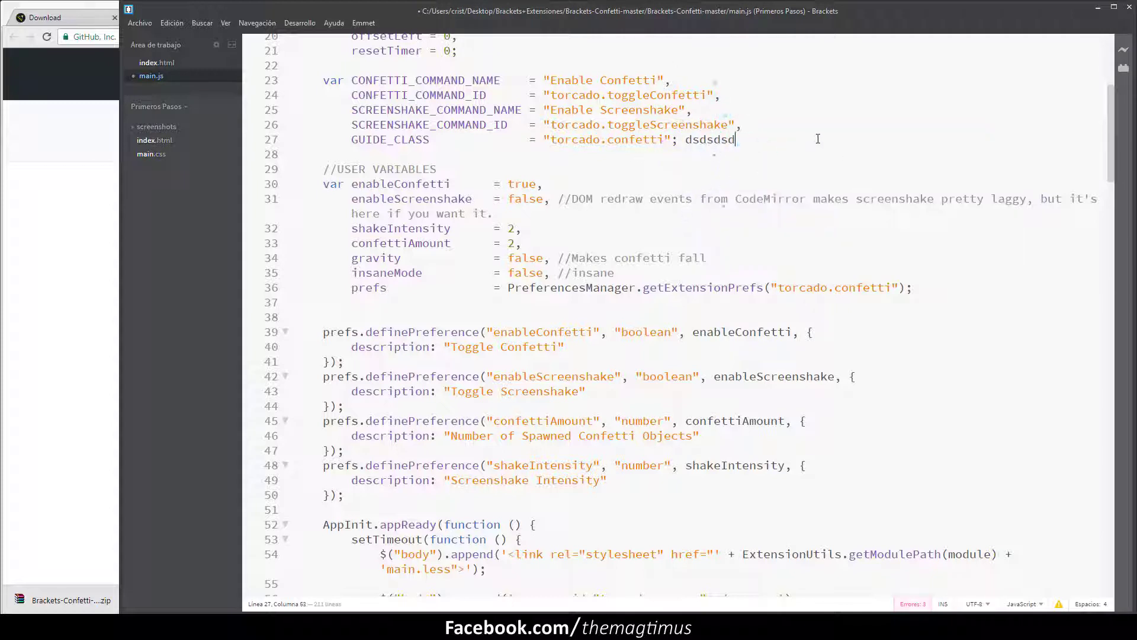
Step: Extend the filler text after the GUIDE_CLASS line to test the confetti effect, and delete all of the filler
{"action": "type", "text": "sdsdgsd"}
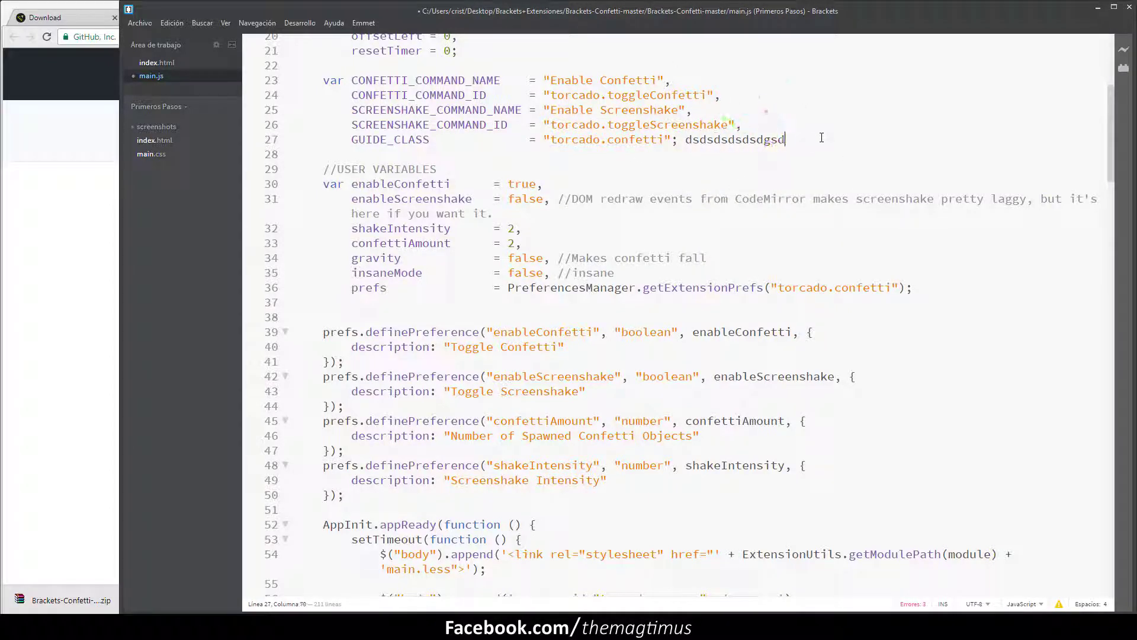
{"action": "type", "text": "hgsjdhjhsd"}
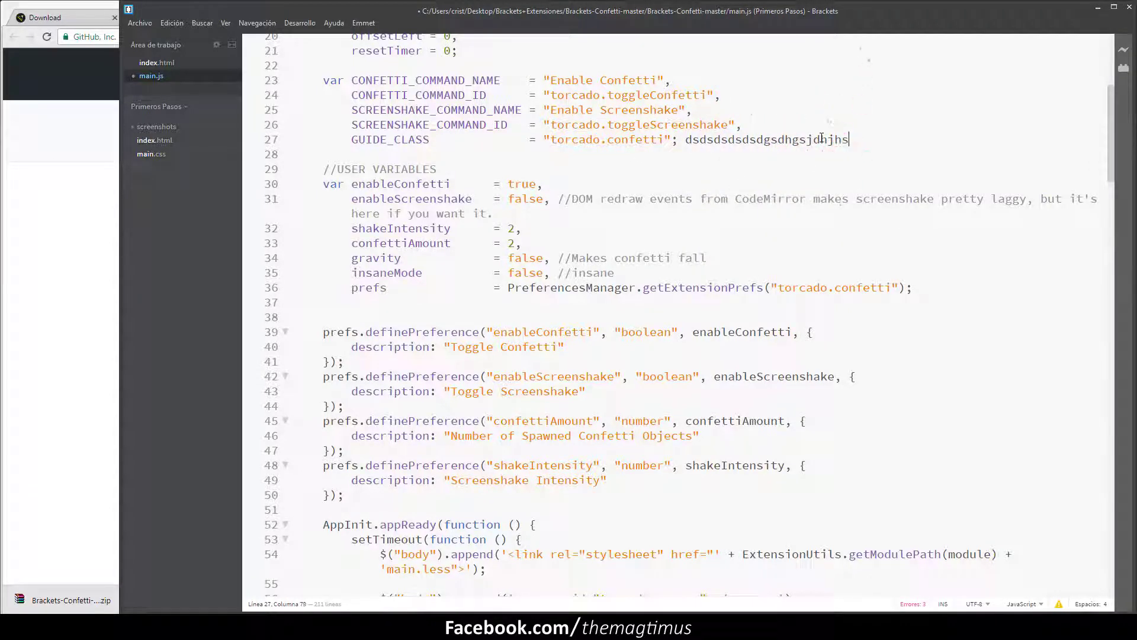
{"action": "key", "text": "BackSpace"}
{"action": "key", "text": "BackSpace"}
{"action": "key", "text": "BackSpace"}
{"action": "key", "text": "BackSpace"}
{"action": "key", "text": "BackSpace"}
{"action": "key", "text": "BackSpace"}
{"action": "key", "text": "BackSpace"}
{"action": "key", "text": "BackSpace"}
{"action": "key", "text": "BackSpace"}
{"action": "key", "text": "BackSpace"}
{"action": "key", "text": "BackSpace"}
{"action": "key", "text": "BackSpace"}
{"action": "key", "text": "BackSpace"}
{"action": "key", "text": "BackSpace"}
{"action": "key", "text": "BackSpace"}
{"action": "key", "text": "BackSpace"}
{"action": "key", "text": "BackSpace"}
{"action": "key", "text": "BackSpace"}
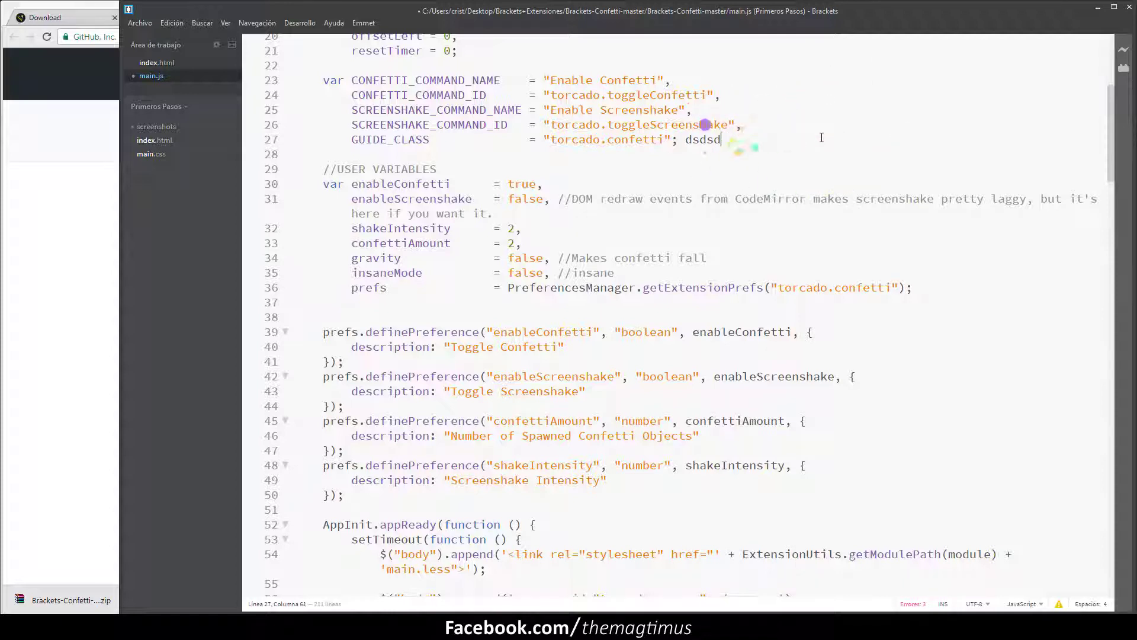
{"action": "key", "text": "BackSpace"}
{"action": "key", "text": "BackSpace"}
{"action": "key", "text": "BackSpace"}
{"action": "key", "text": "BackSpace"}
{"action": "key", "text": "BackSpace"}
{"action": "key", "text": "BackSpace"}
Step: Install the brackets-minimap-master archive from the Brackets+Extensiones folder through the Extension Manager, and close the manager
{"action": "left_click", "coordinate": [1126, 70]}
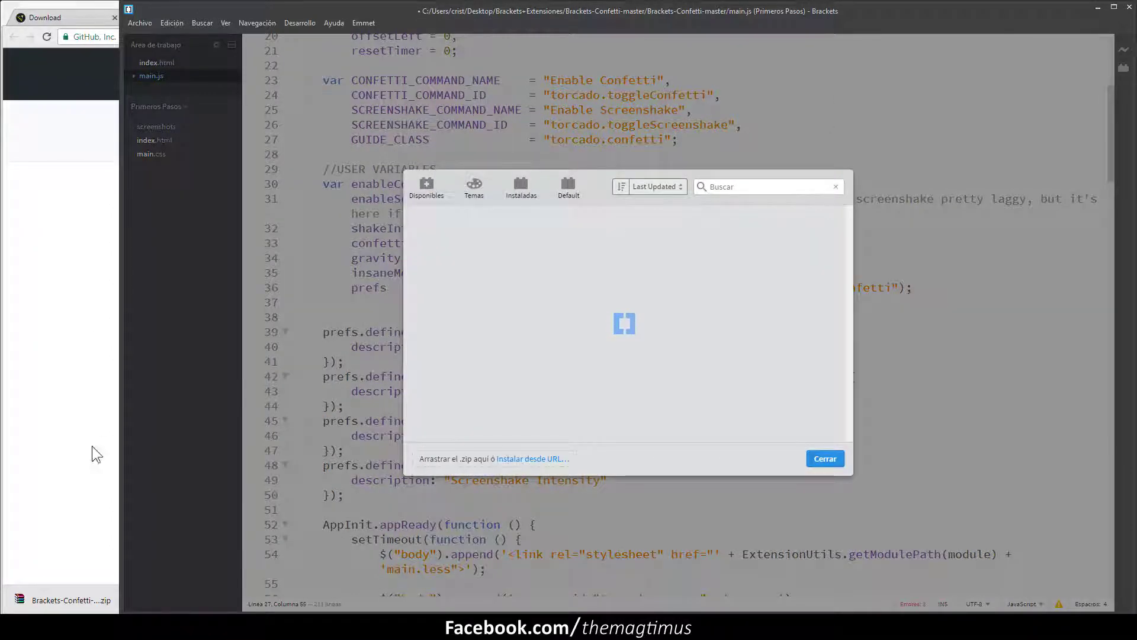
{"action": "key", "text": "alt+Tab"}
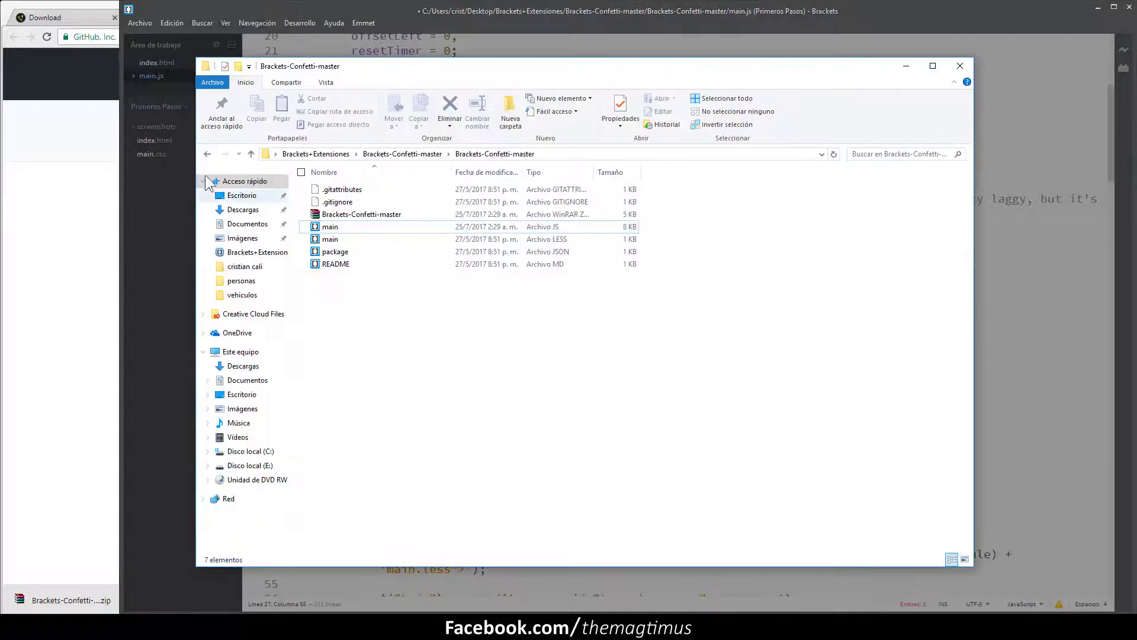
{"action": "key", "text": "BackSpace"}
{"action": "left_click", "coordinate": [208, 154]}
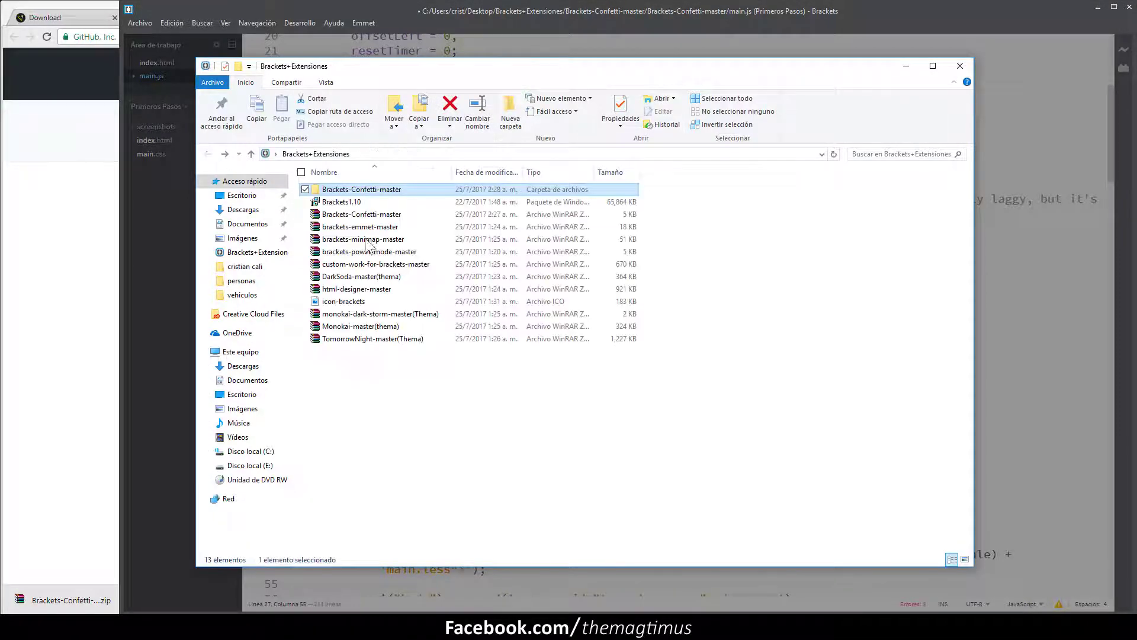
{"action": "left_click", "coordinate": [393, 382]}
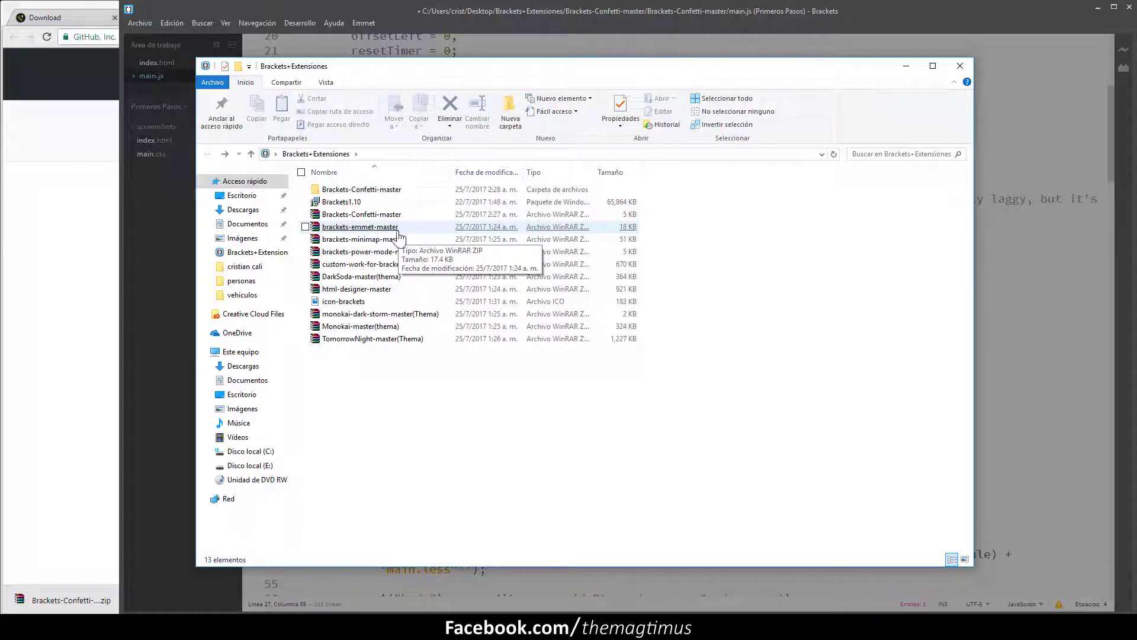
{"action": "left_click", "coordinate": [347, 240]}
{"action": "left_click_drag", "start_coordinate": [396, 248], "coordinate": [551, 452]}
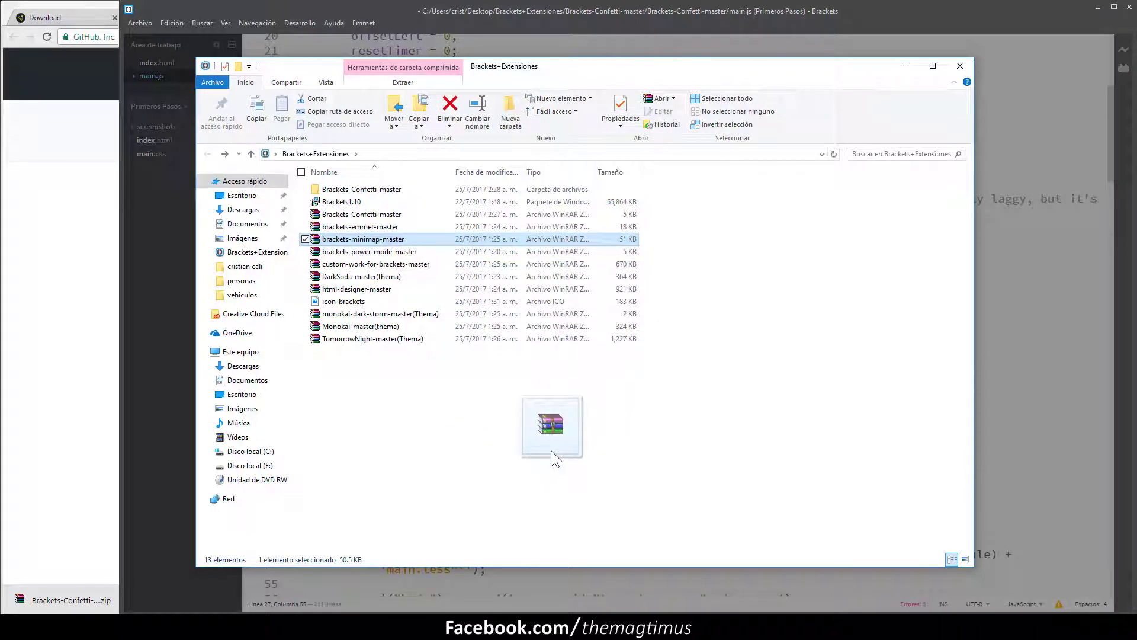
{"action": "left_click_drag", "start_coordinate": [550, 451], "coordinate": [483, 455]}
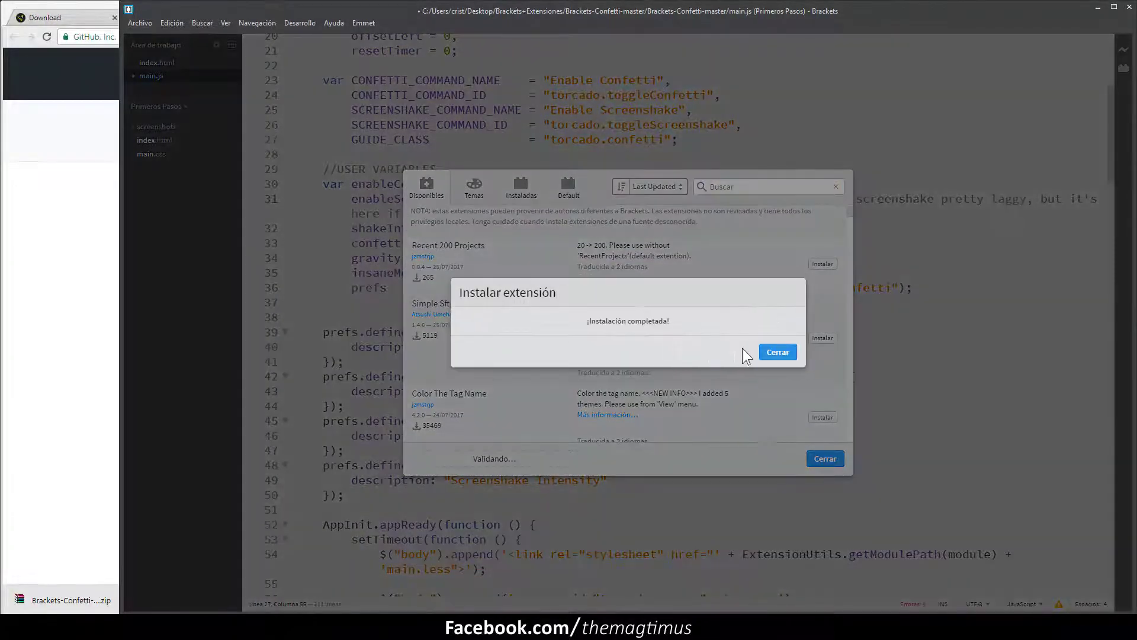
{"action": "left_click", "coordinate": [775, 352]}
{"action": "left_click", "coordinate": [815, 458]}
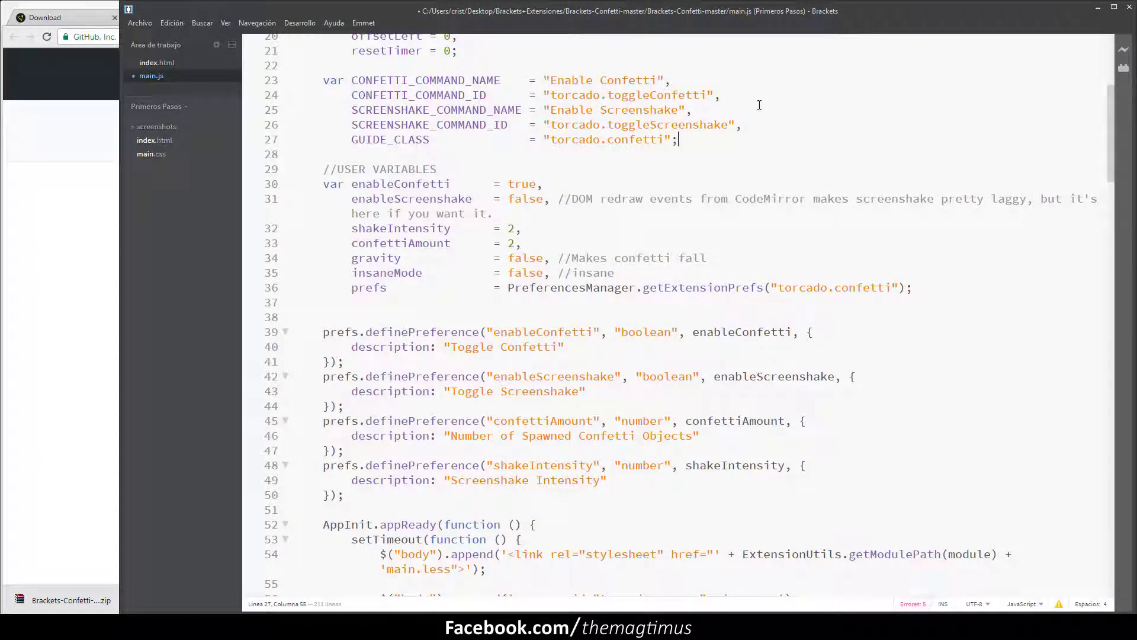
Step: Close Brackets without saving the changes in main.js and start it again from the desktop
{"action": "left_click_drag", "start_coordinate": [1112, 108], "coordinate": [1113, 65]}
{"action": "left_click", "coordinate": [1084, 73]}
{"action": "scroll", "coordinate": [797, 166], "scroll_direction": "down", "scroll_amount": 7}
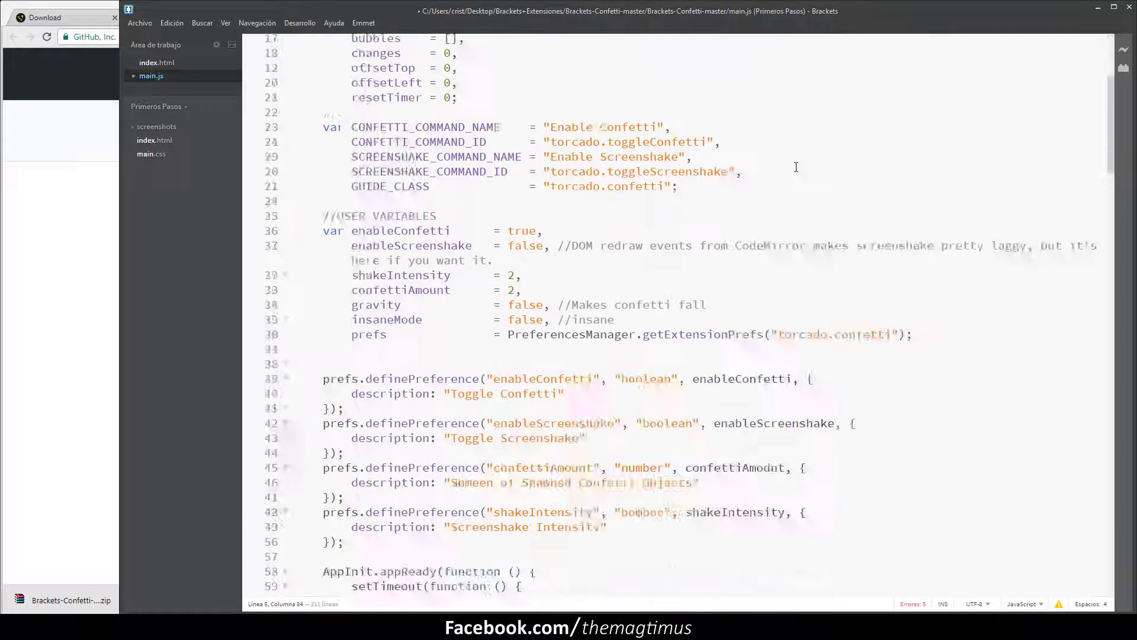
{"action": "left_click", "coordinate": [1130, 7]}
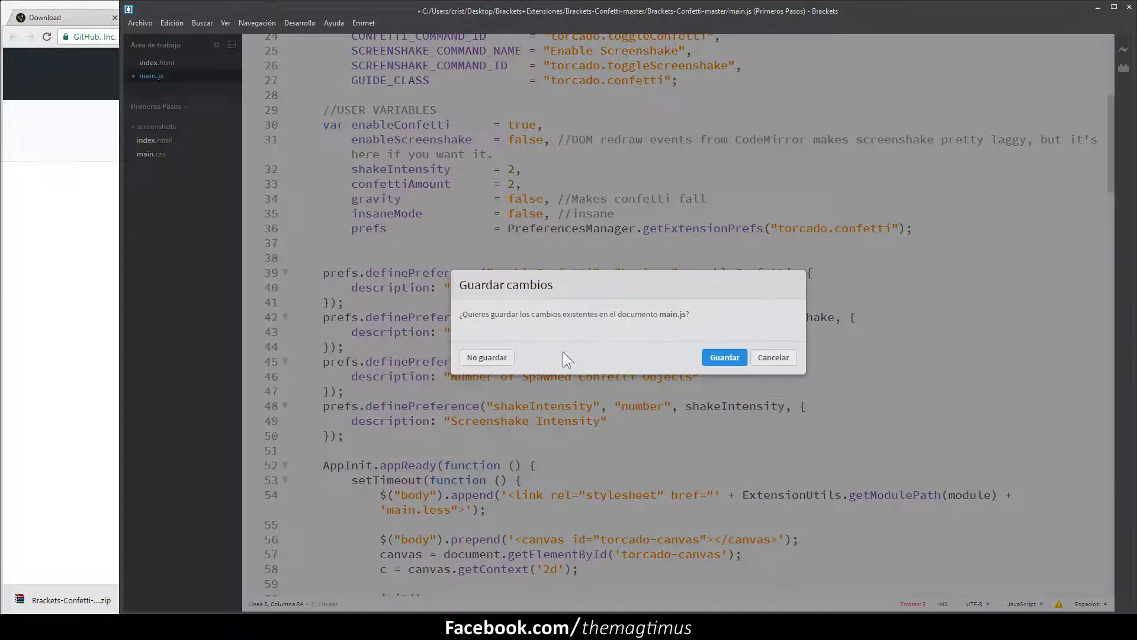
{"action": "left_click", "coordinate": [475, 357]}
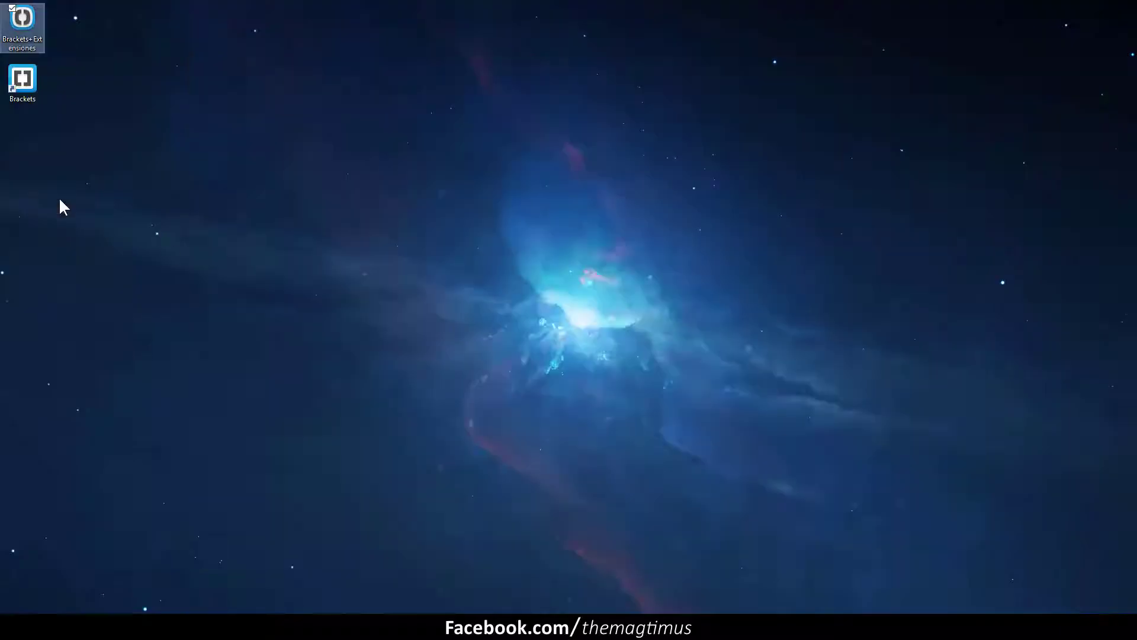
{"action": "double_click", "coordinate": [22, 79]}
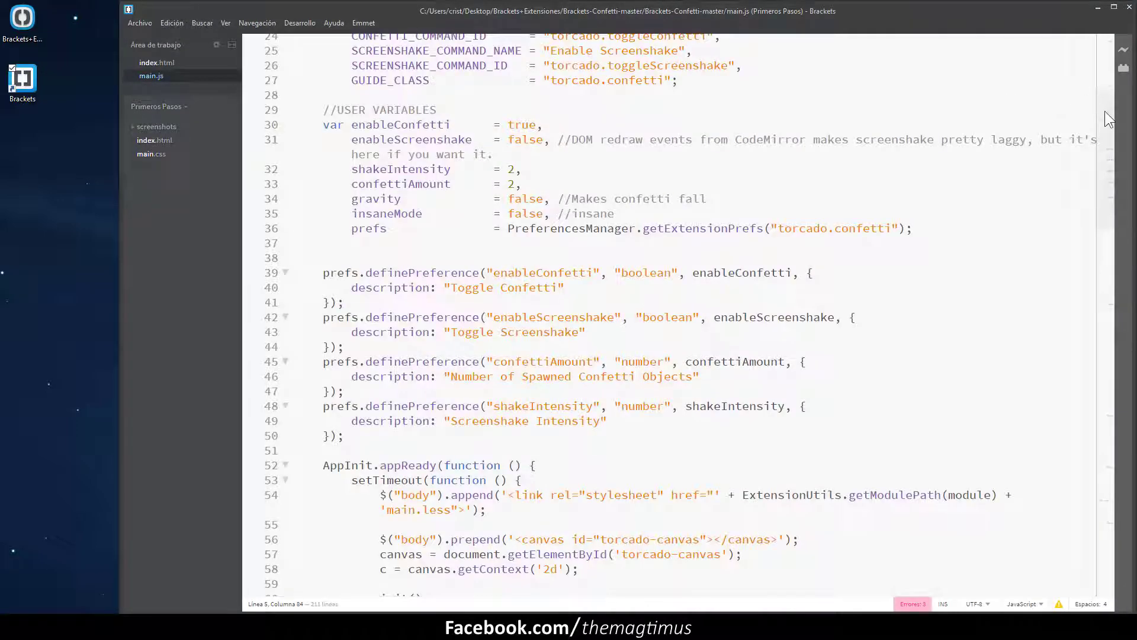
Step: Try out the minimap by using it to move through main.js and back to the beginning of the file
{"action": "left_click_drag", "start_coordinate": [1107, 115], "coordinate": [1093, 138]}
{"action": "mouse_move", "coordinate": [1093, 138]}
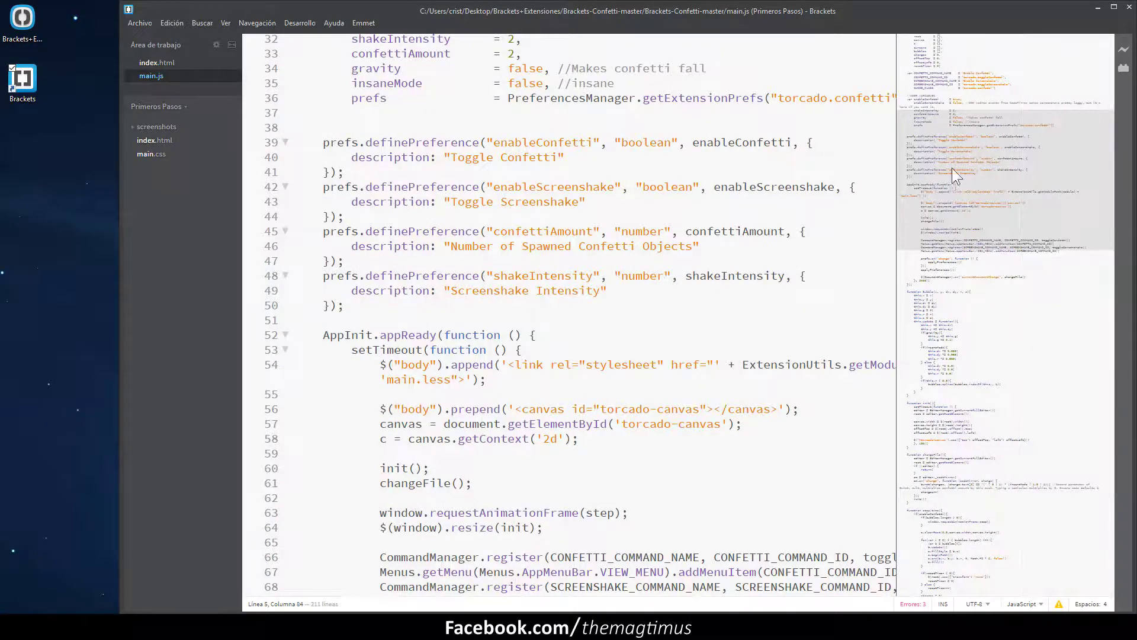
{"action": "scroll", "coordinate": [1003, 117], "scroll_direction": "up", "scroll_amount": 1}
{"action": "left_click_drag", "start_coordinate": [1003, 118], "coordinate": [1029, 569]}
{"action": "left_click_drag", "start_coordinate": [1031, 346], "coordinate": [1079, 97]}
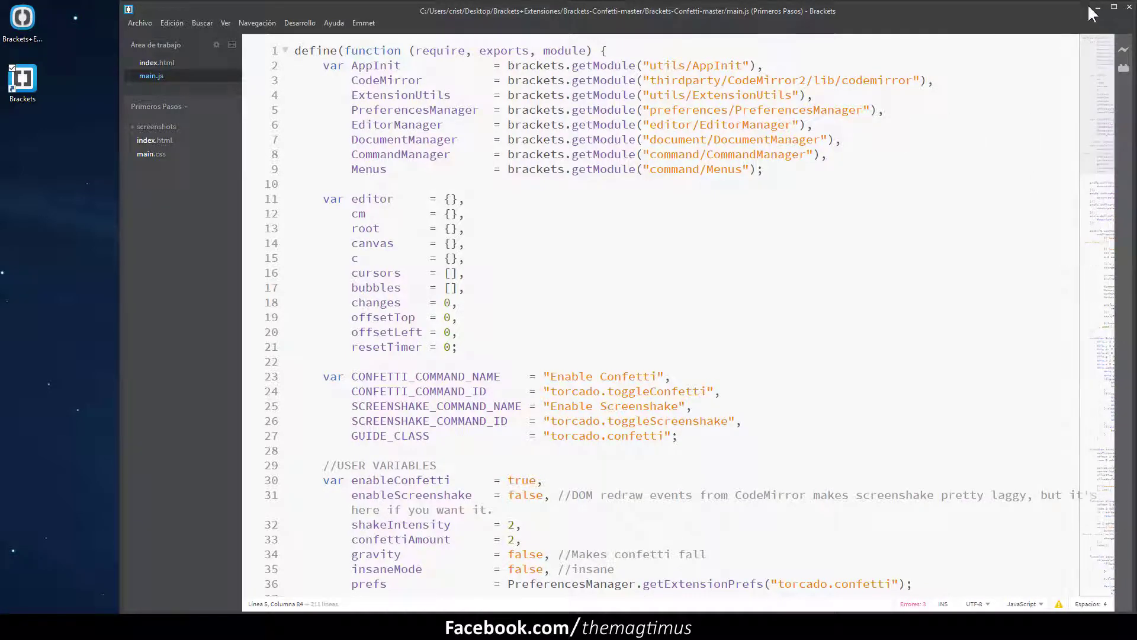
Step: Install the brackets-power-mode-master archive through the Extension Manager, and close the manager
{"action": "left_click", "coordinate": [1124, 68]}
{"action": "key", "text": "alt+Tab"}
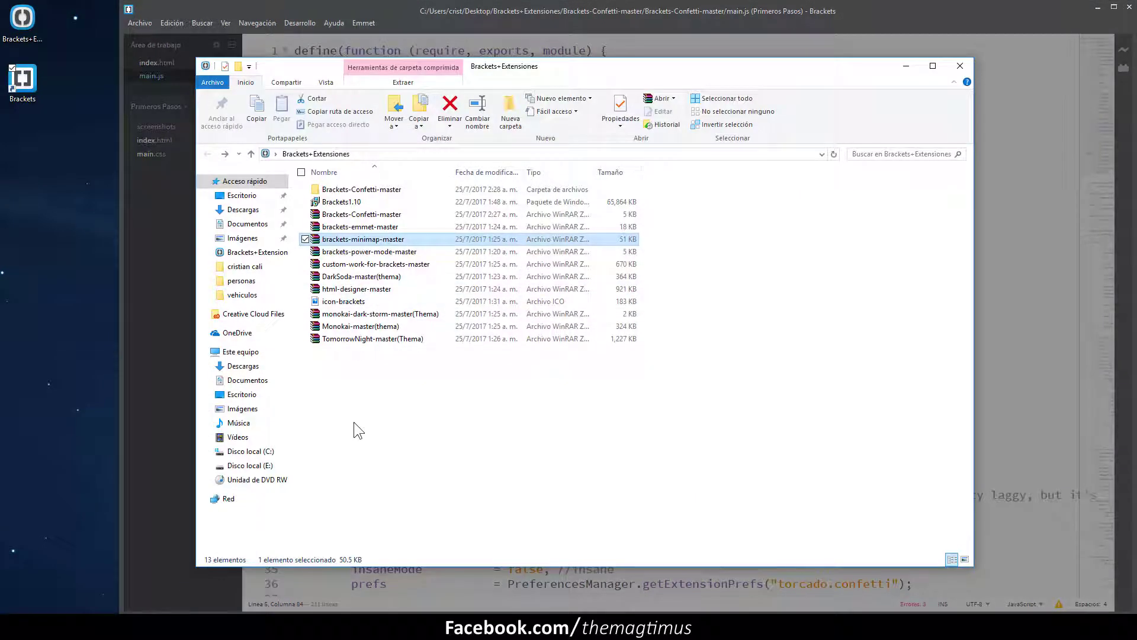
{"action": "left_click", "coordinate": [467, 442]}
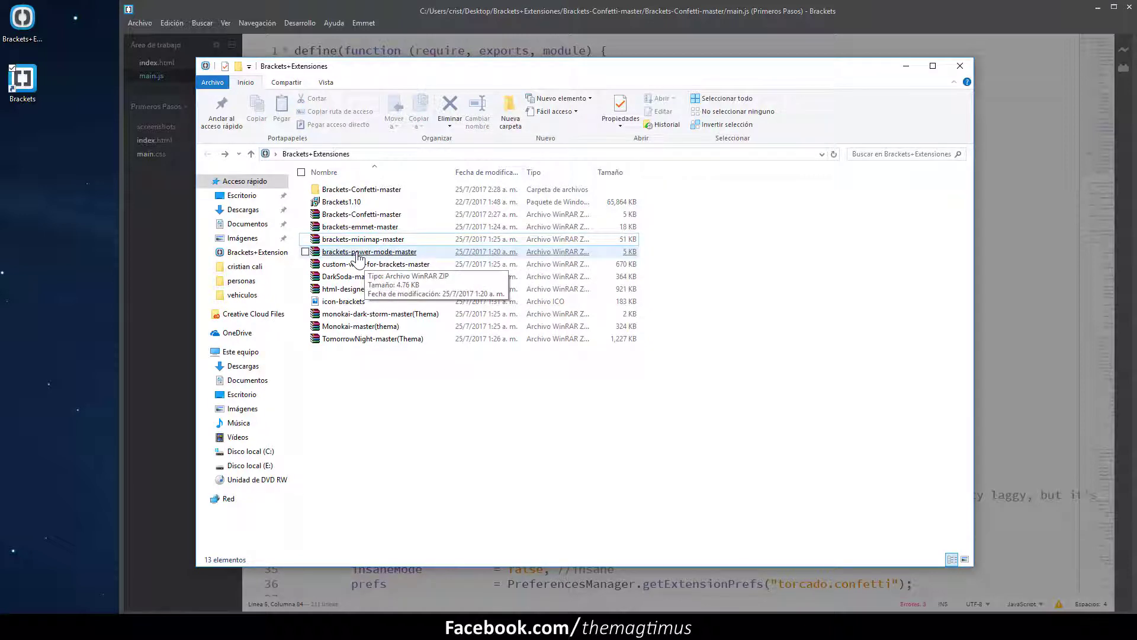
{"action": "left_click_drag", "start_coordinate": [358, 259], "coordinate": [492, 456]}
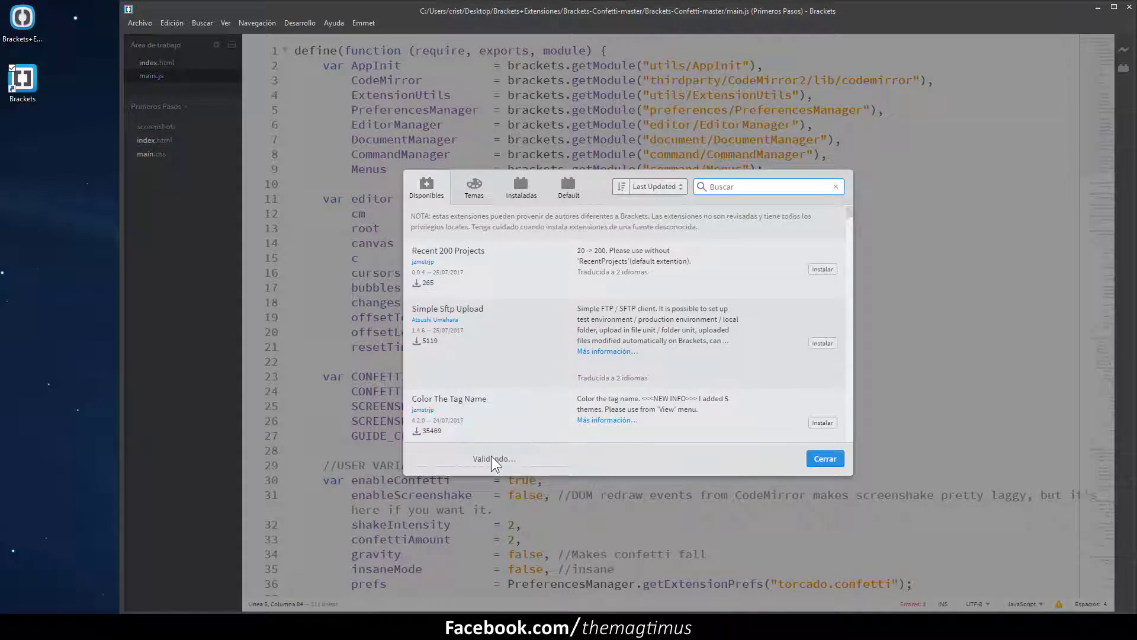
{"action": "left_click", "coordinate": [778, 355]}
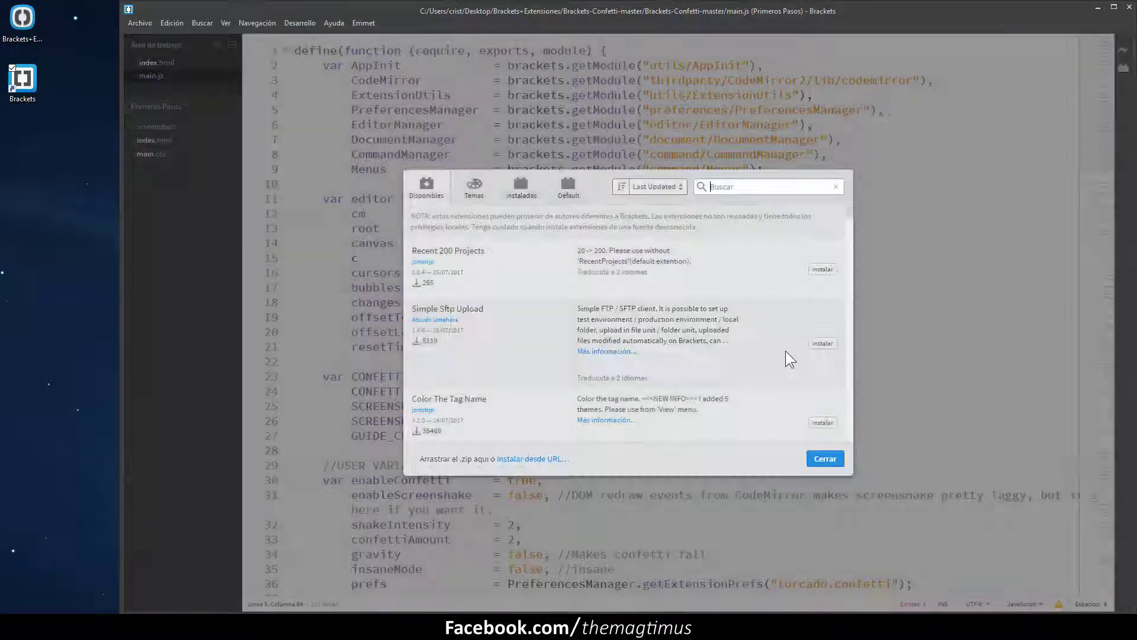
{"action": "left_click", "coordinate": [824, 458]}
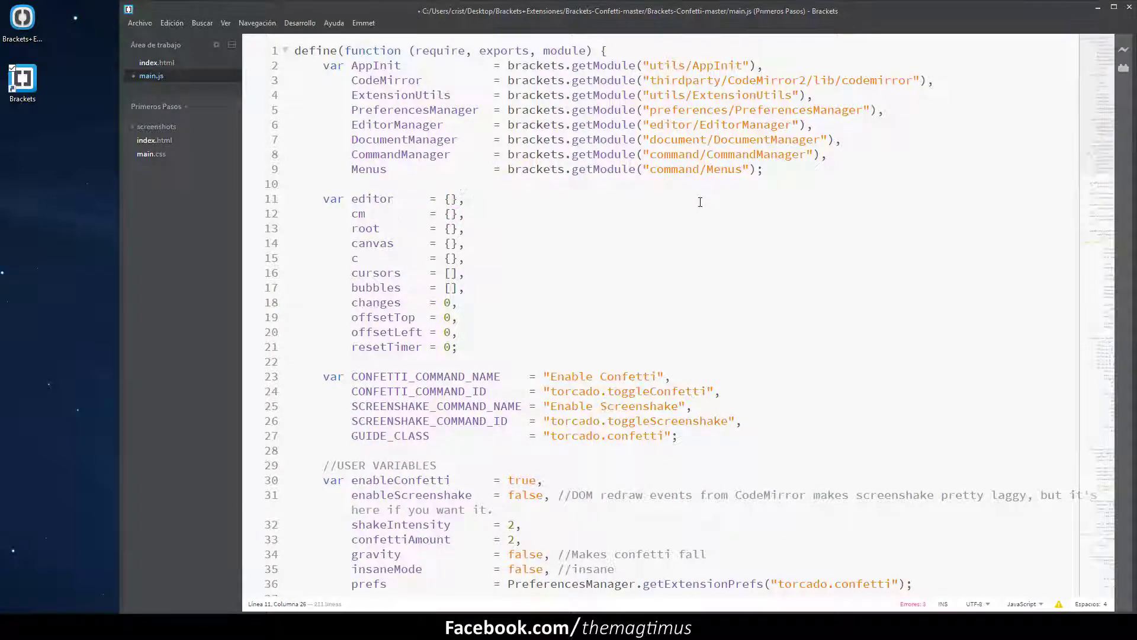
Step: Test the editor effects by writing "sdfdsfsdfsdf" after the editor variable on line 11 of main.js, and delete it
{"action": "type", "text": "sdfdsfsdfsdf"}
{"action": "key", "text": "shift+Left"}
{"action": "key", "text": "shift+Left"}
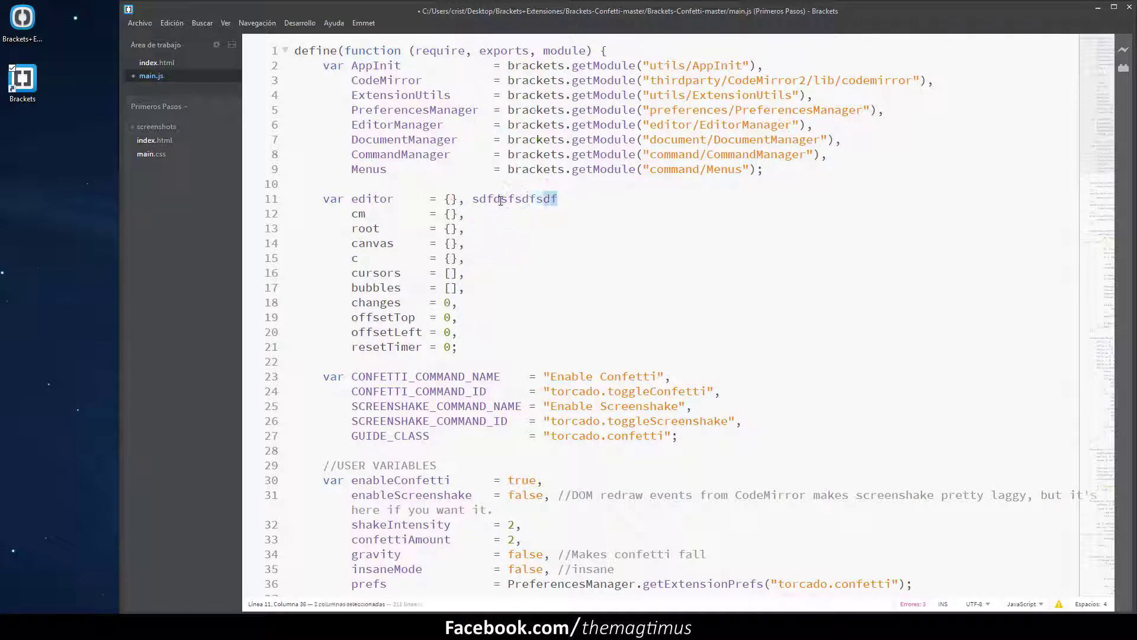
{"action": "key", "text": "shift+Left"}
{"action": "key", "text": "shift+Left"}
{"action": "key", "text": "shift+Left"}
{"action": "key", "text": "shift+Left"}
{"action": "key", "text": "shift+Left"}
{"action": "key", "text": "shift+Left"}
{"action": "key", "text": "shift+Left"}
{"action": "key", "text": "shift+Left"}
{"action": "key", "text": "shift+Left"}
{"action": "key", "text": "shift+Left"}
{"action": "key", "text": "BackSpace"}
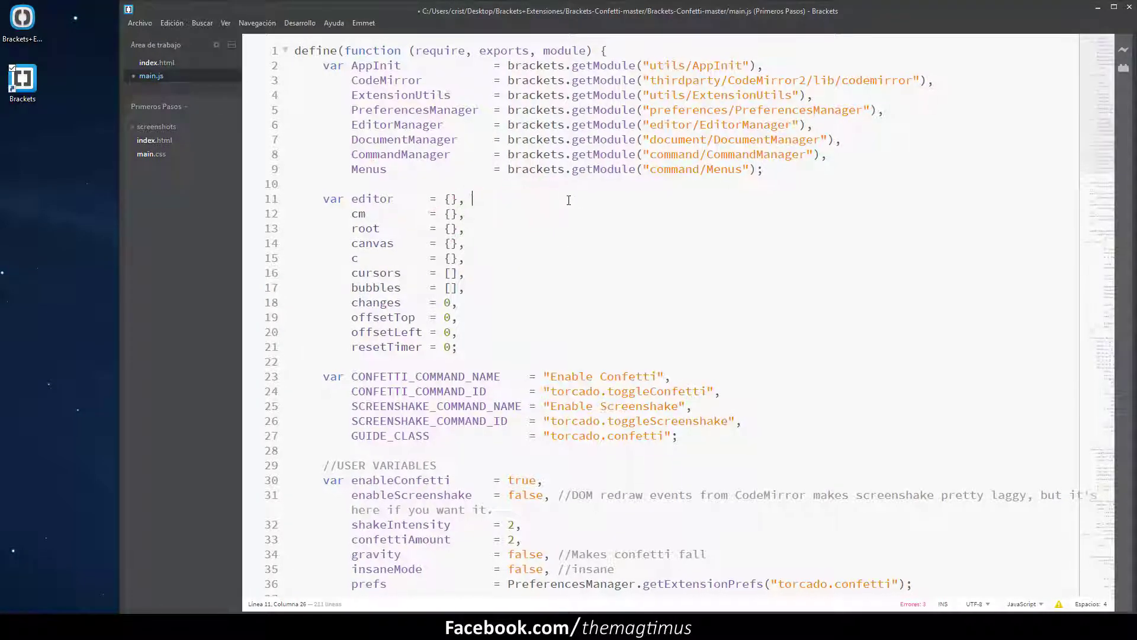
Step: Repeat the test by writing "sdfsdfdf" after the editor variable on line 11, and delete it
{"action": "type", "text": "sdfsdfdf"}
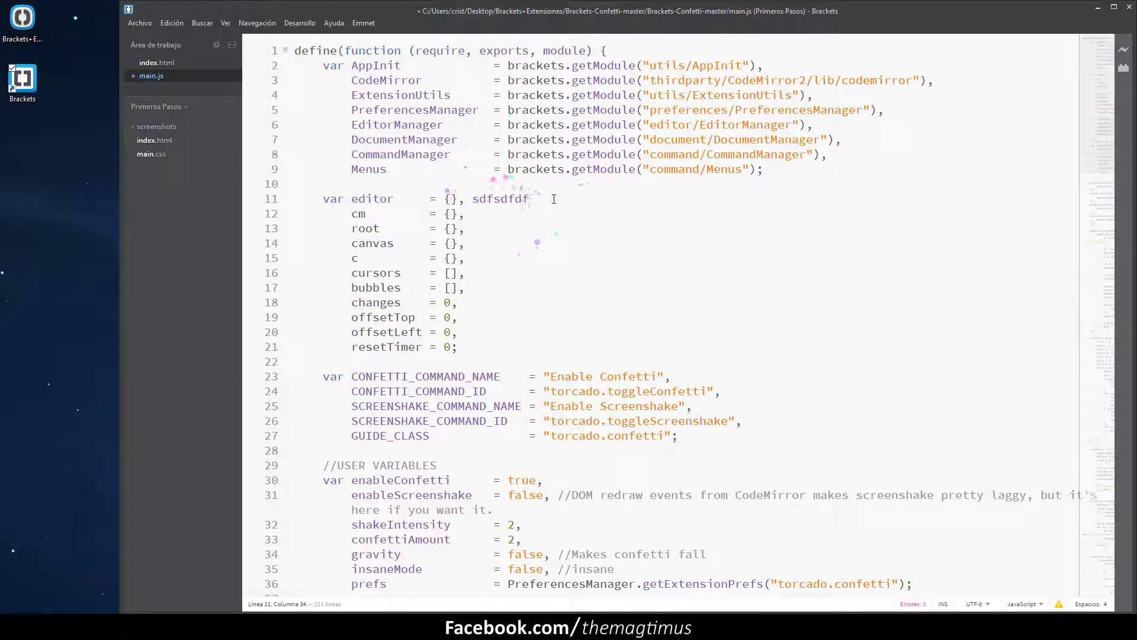
{"action": "left_click_drag", "start_coordinate": [473, 199], "coordinate": [529, 198]}
{"action": "key", "text": "BackSpace"}
{"action": "key", "text": "BackSpace"}
Step: Close Brackets without saving main.js, minimize the file explorer window, and start Brackets again
{"action": "left_click", "coordinate": [1131, 7]}
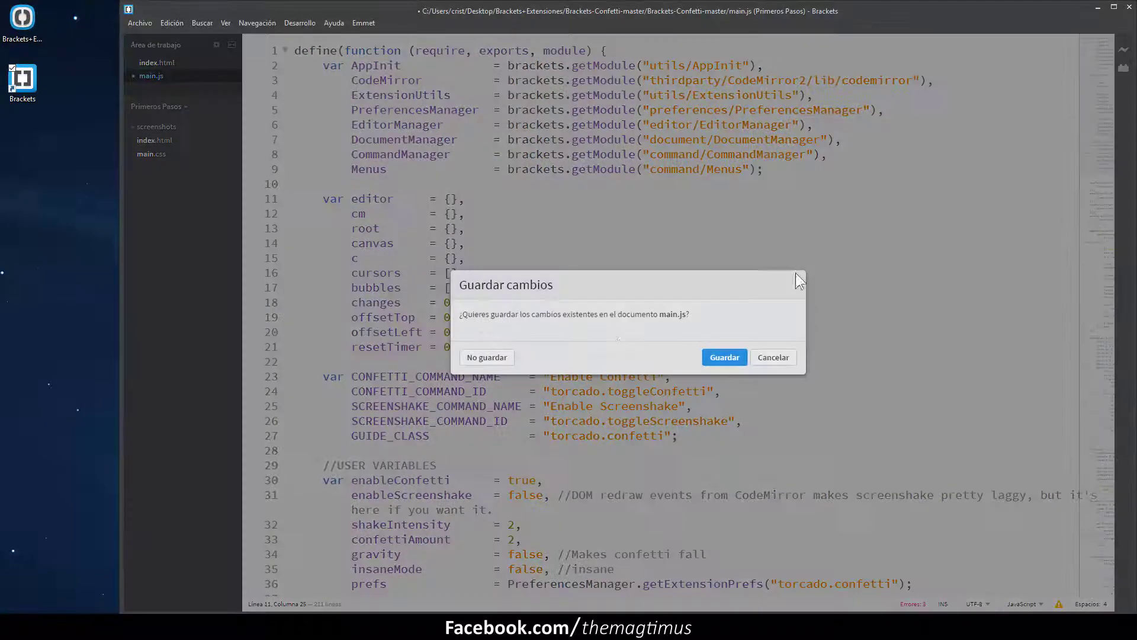
{"action": "left_click", "coordinate": [497, 355]}
{"action": "left_click", "coordinate": [433, 397]}
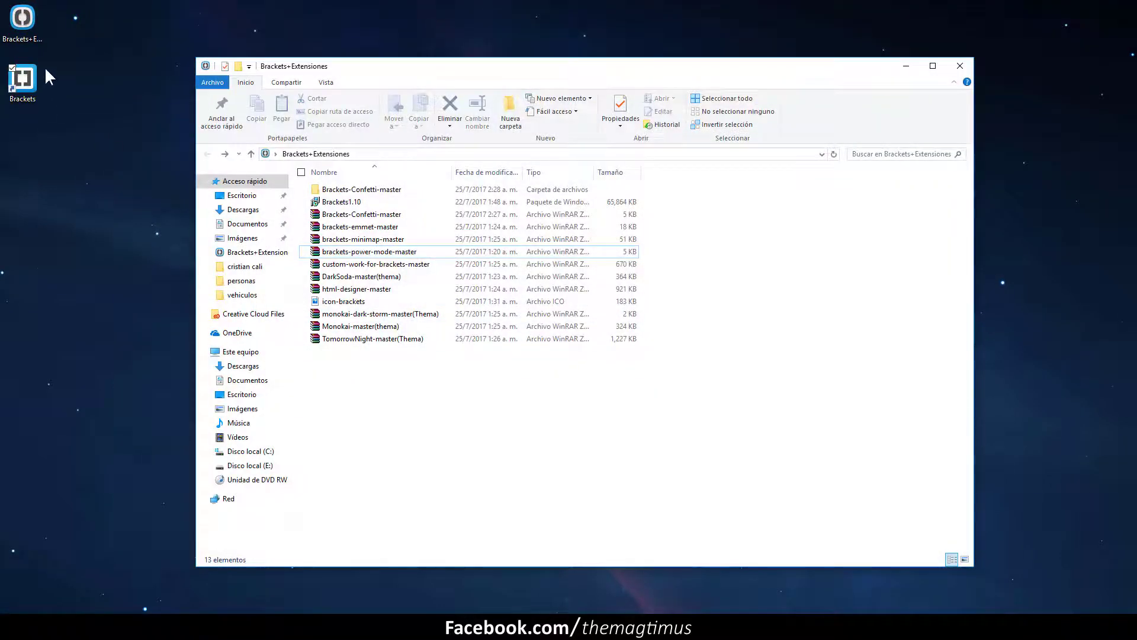
{"action": "left_click", "coordinate": [906, 66]}
{"action": "left_click", "coordinate": [23, 80]}
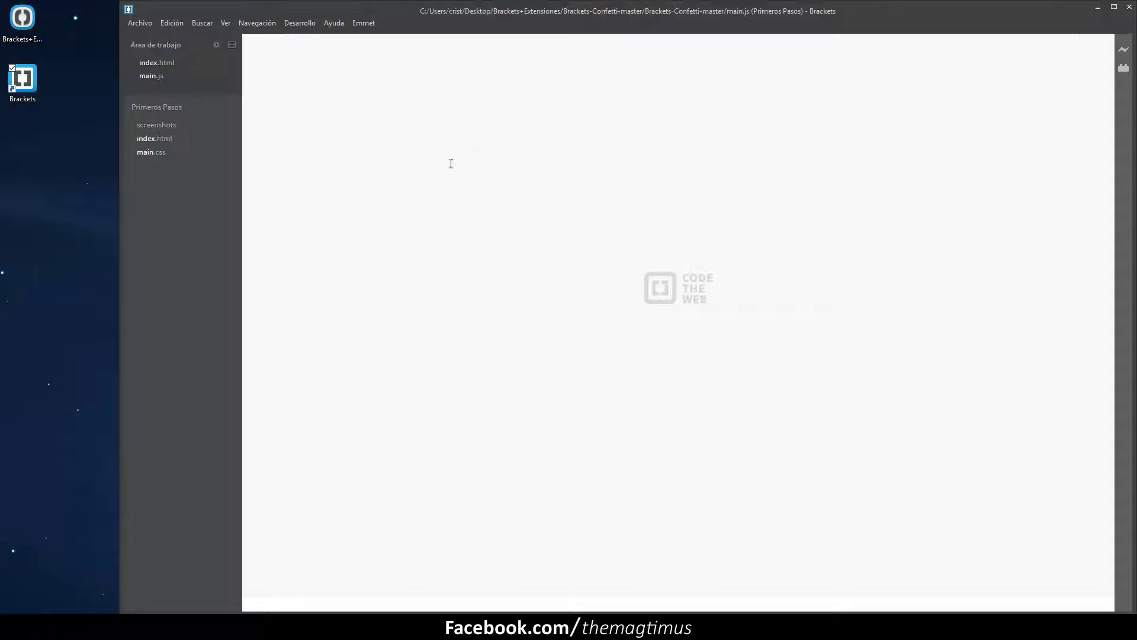
Step: Test the power mode effects after the restart by writing "sdsadasdaskdbhasdbnba" on line 11 of main.js, and delete it
{"action": "type", "text": "sdsadasda"}
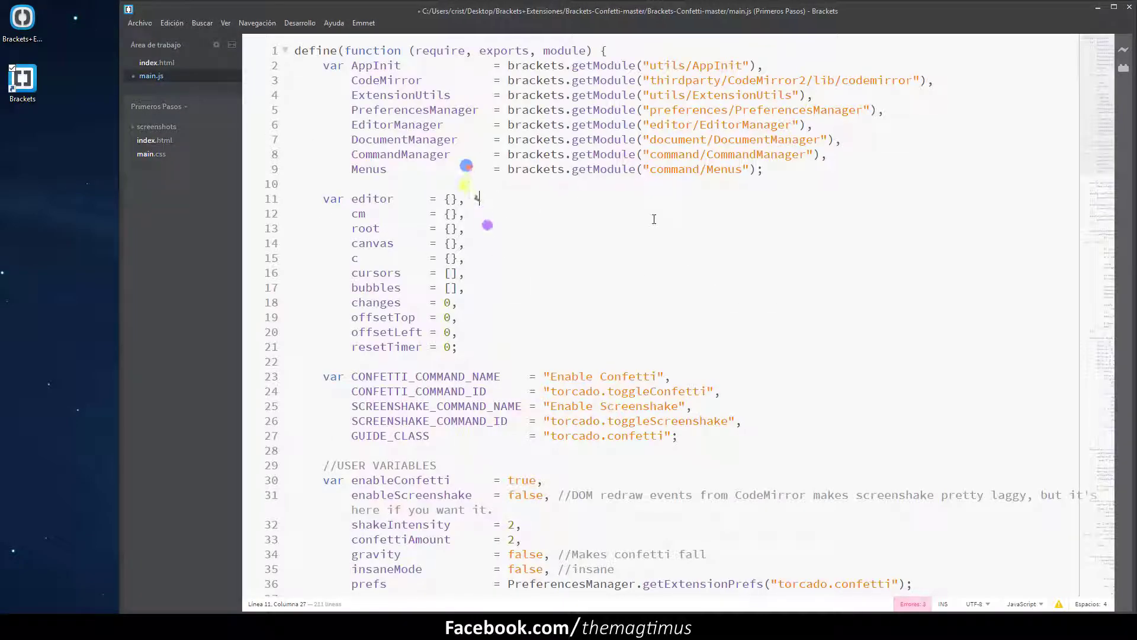
{"action": "type", "text": "skdbhasdbnbad"}
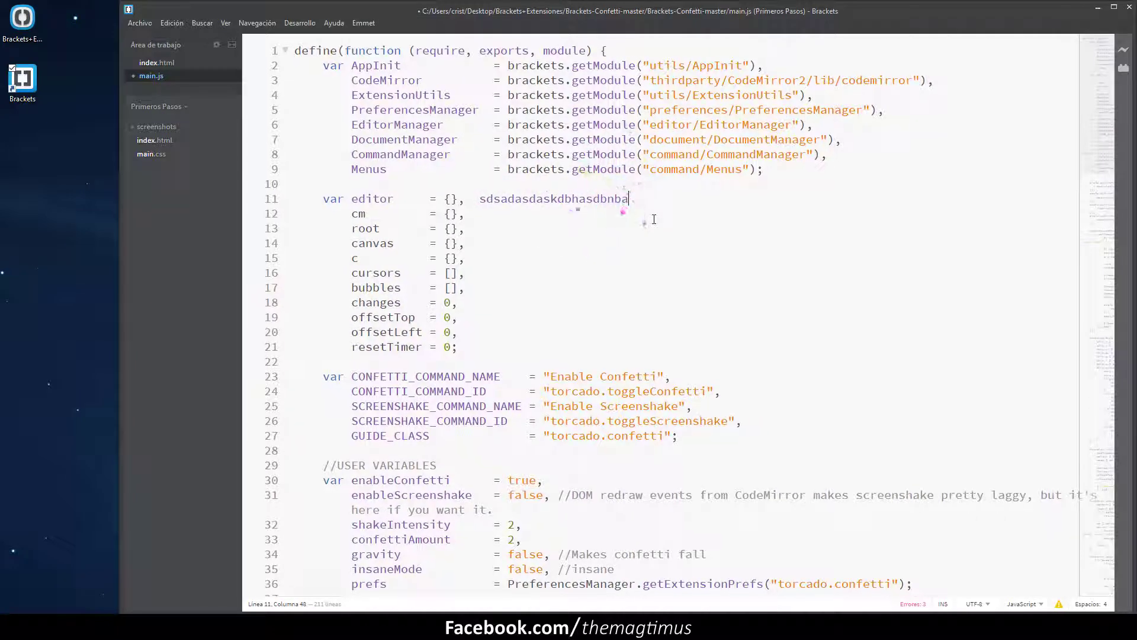
{"action": "key", "text": "BackSpace"}
{"action": "key", "text": "BackSpace"}
{"action": "key", "text": "BackSpace"}
{"action": "key", "text": "BackSpace"}
{"action": "key", "text": "BackSpace"}
{"action": "key", "text": "BackSpace"}
{"action": "key", "text": "BackSpace"}
{"action": "key", "text": "BackSpace"}
{"action": "key", "text": "BackSpace"}
{"action": "key", "text": "BackSpace"}
{"action": "key", "text": "BackSpace"}
{"action": "key", "text": "BackSpace"}
{"action": "key", "text": "BackSpace"}
{"action": "key", "text": "BackSpace"}
{"action": "key", "text": "BackSpace"}
{"action": "key", "text": "BackSpace"}
{"action": "key", "text": "BackSpace"}
{"action": "key", "text": "BackSpace"}
{"action": "key", "text": "BackSpace"}
{"action": "key", "text": "BackSpace"}
{"action": "key", "text": "BackSpace"}
{"action": "key", "text": "BackSpace"}
{"action": "key", "text": "BackSpace"}
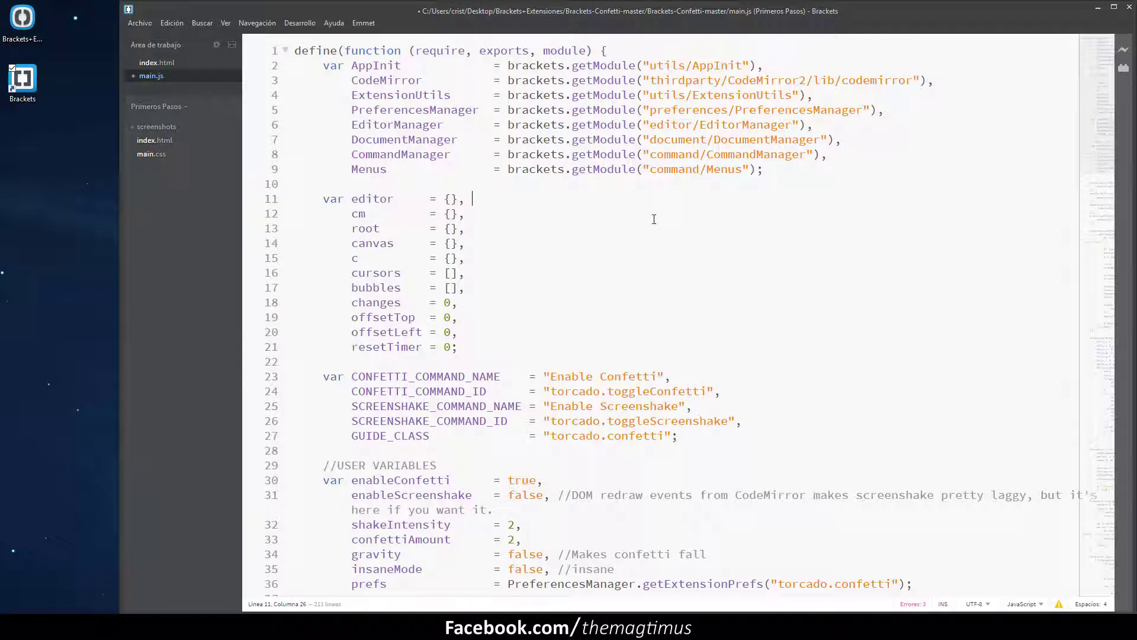
Step: Test the effects again with "sadjkhasdlkaksdjkjasdlsajdlaj" after the editor variable on line 11, and delete it
{"action": "type", "text": "sad"}
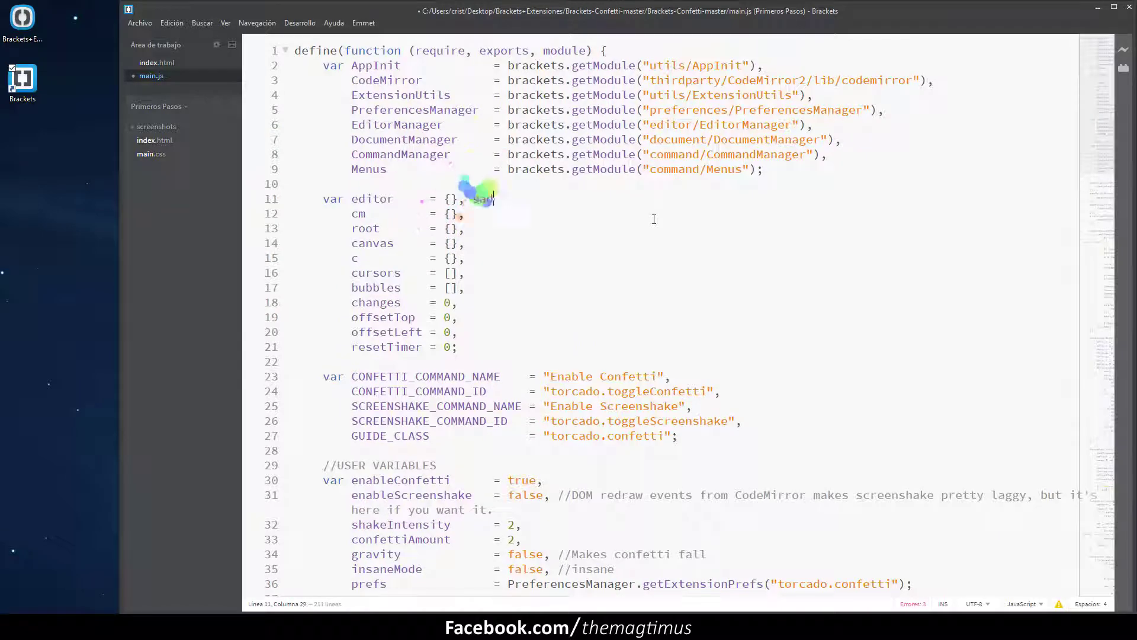
{"action": "type", "text": "jkhasdl"}
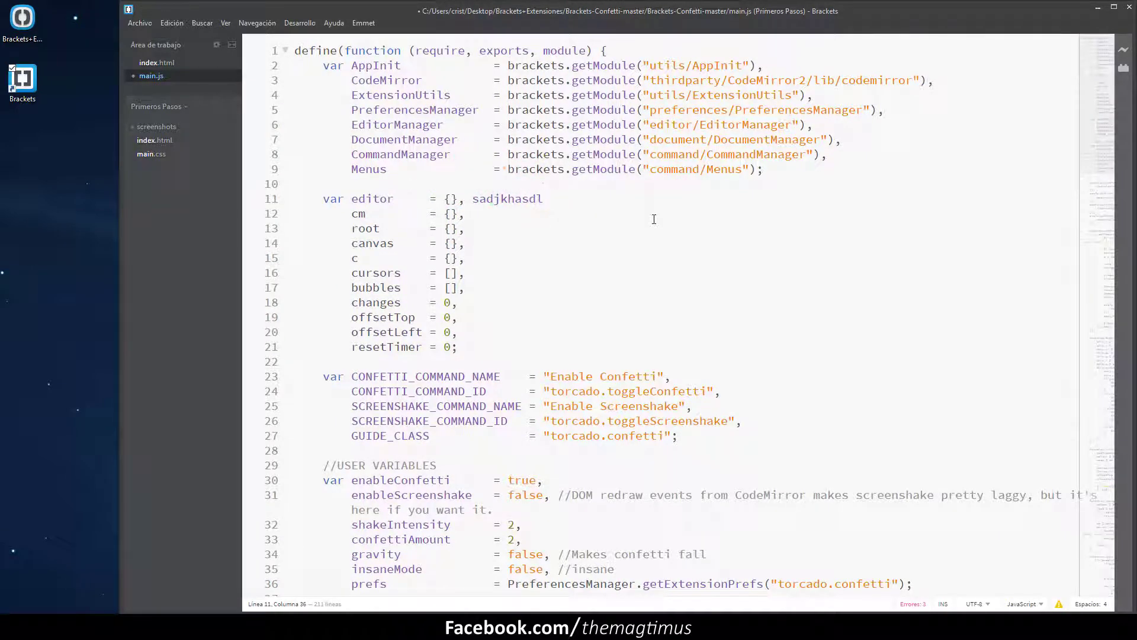
{"action": "type", "text": "kaksdjkjasdlsajdlaj"}
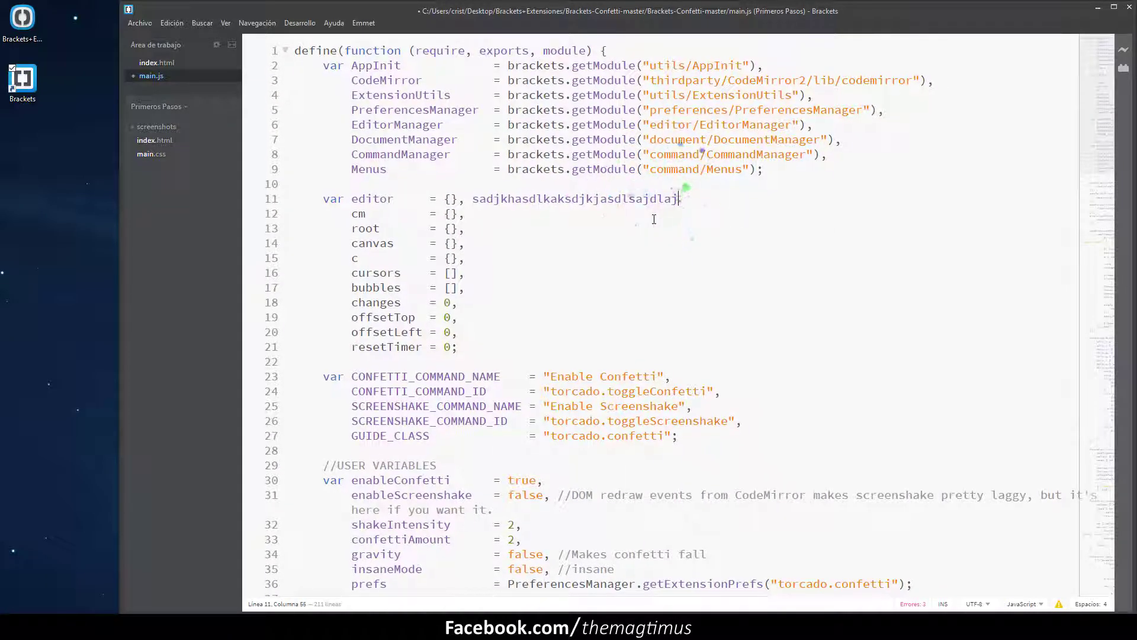
{"action": "key", "text": "BackSpace"}
{"action": "key", "text": "BackSpace"}
{"action": "key", "text": "BackSpace"}
{"action": "key", "text": "BackSpace"}
{"action": "key", "text": "BackSpace"}
{"action": "key", "text": "BackSpace"}
{"action": "key", "text": "BackSpace"}
{"action": "key", "text": "BackSpace"}
{"action": "key", "text": "BackSpace"}
{"action": "key", "text": "BackSpace"}
{"action": "key", "text": "BackSpace"}
{"action": "key", "text": "BackSpace"}
{"action": "key", "text": "BackSpace"}
{"action": "key", "text": "BackSpace"}
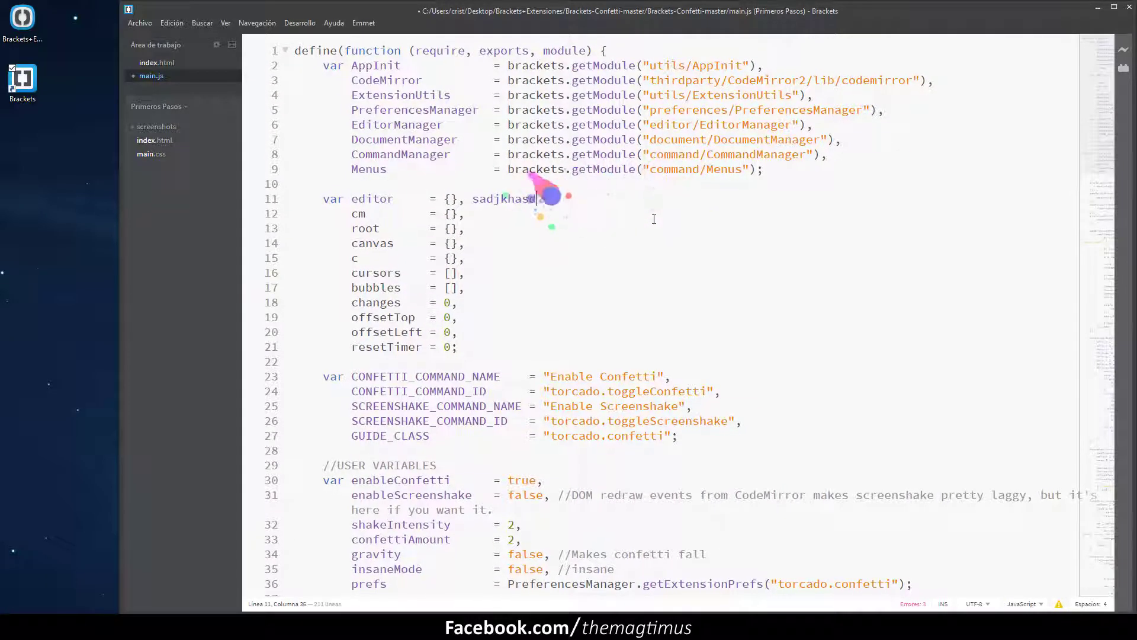
{"action": "key", "text": "BackSpace"}
{"action": "key", "text": "BackSpace"}
{"action": "key", "text": "BackSpace"}
{"action": "key", "text": "BackSpace"}
{"action": "key", "text": "BackSpace"}
{"action": "key", "text": "BackSpace"}
{"action": "key", "text": "BackSpace"}
{"action": "key", "text": "BackSpace"}
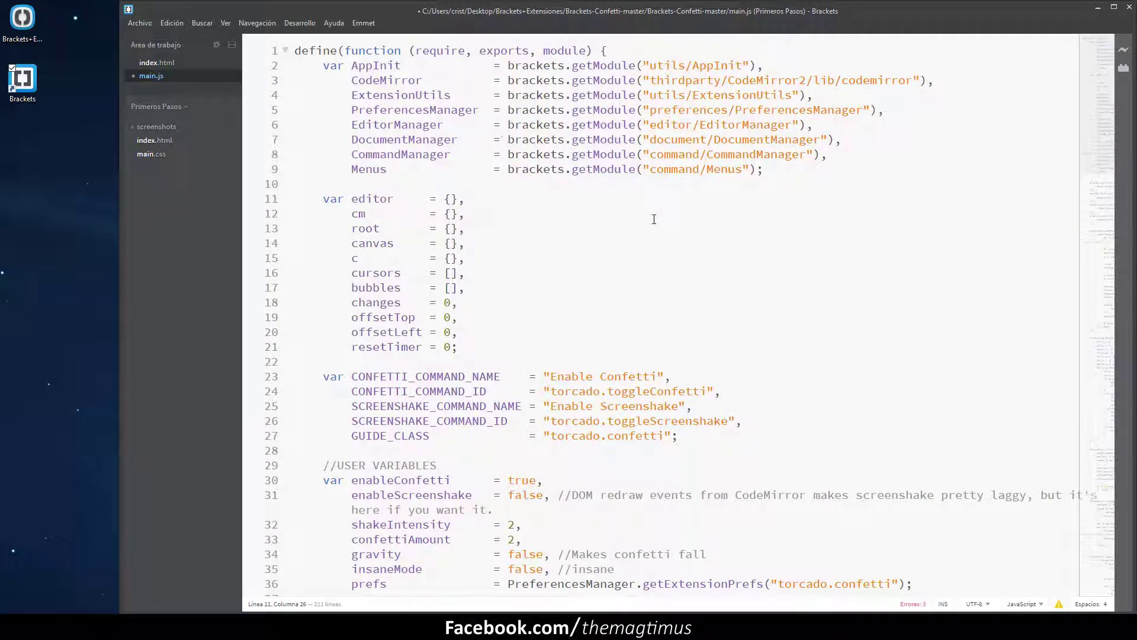
Step: Close the Confetti main.js file without saving its changes
{"action": "left_click", "coordinate": [133, 75]}
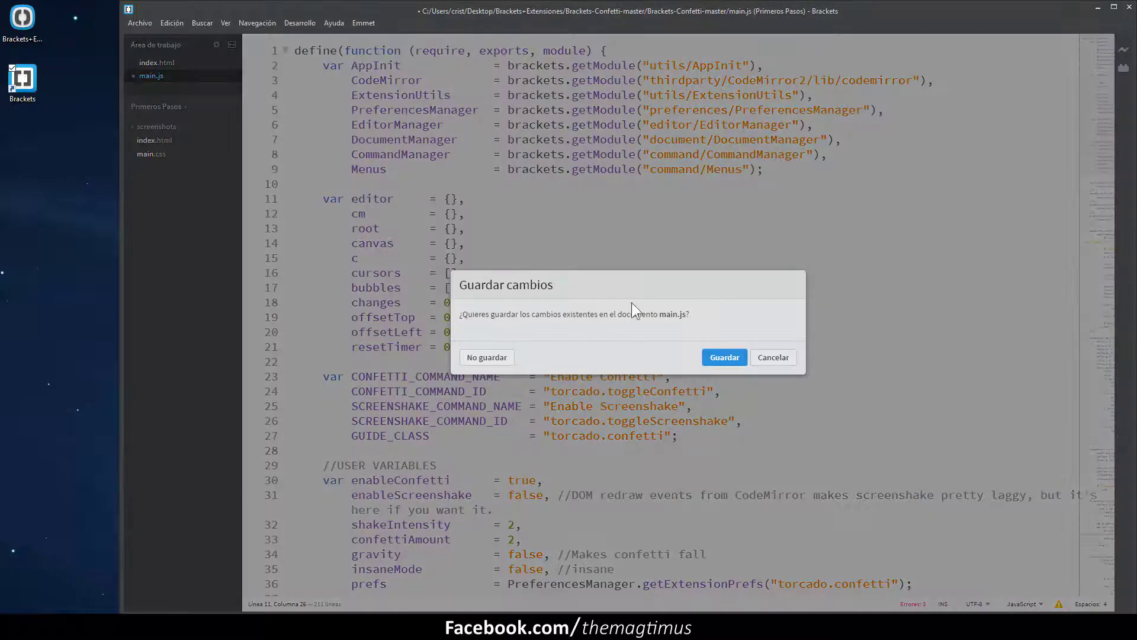
{"action": "left_click", "coordinate": [492, 357]}
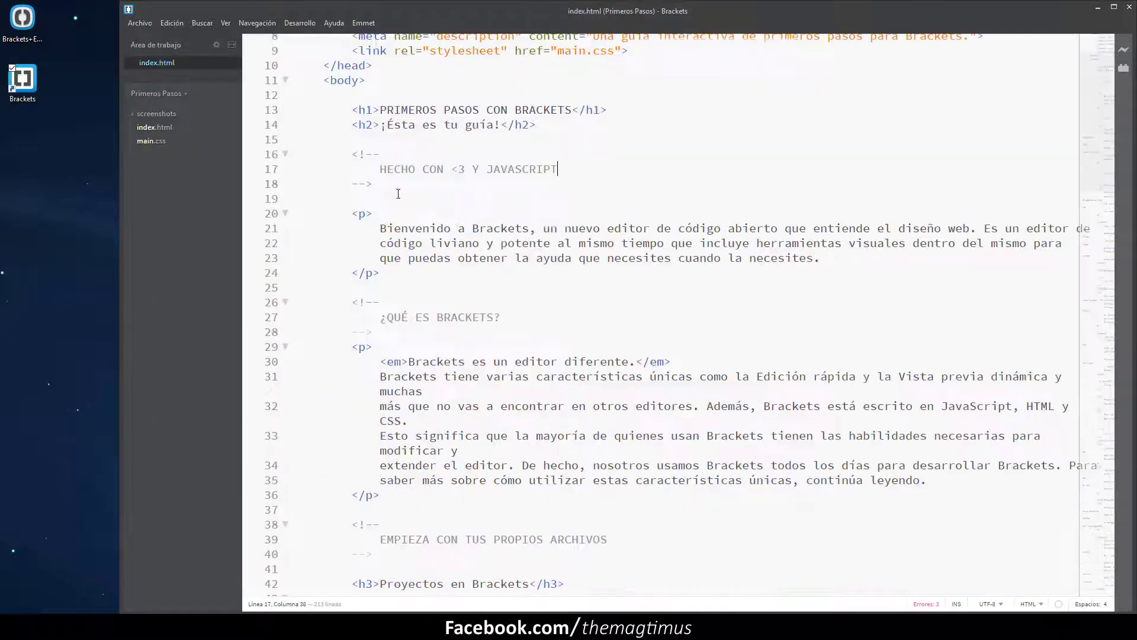
{"action": "scroll", "coordinate": [581, 179], "scroll_direction": "up", "scroll_amount": 3}
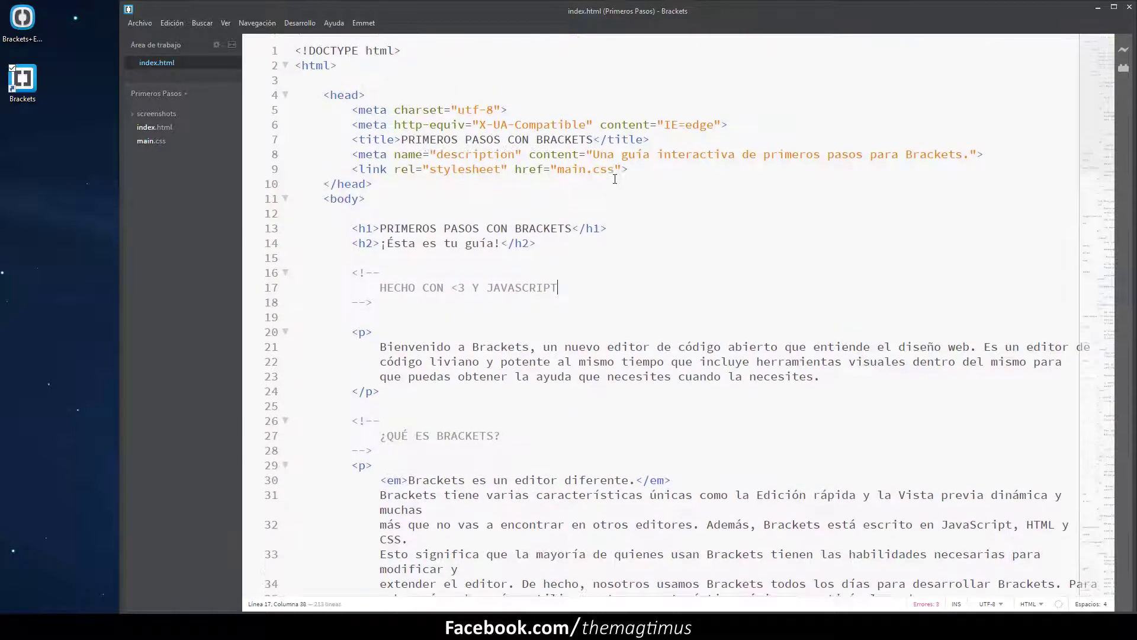
Step: Switch to the file explorer and extract the brackets-power-mode-master archive into its own folder
{"action": "key", "text": "alt+Tab"}
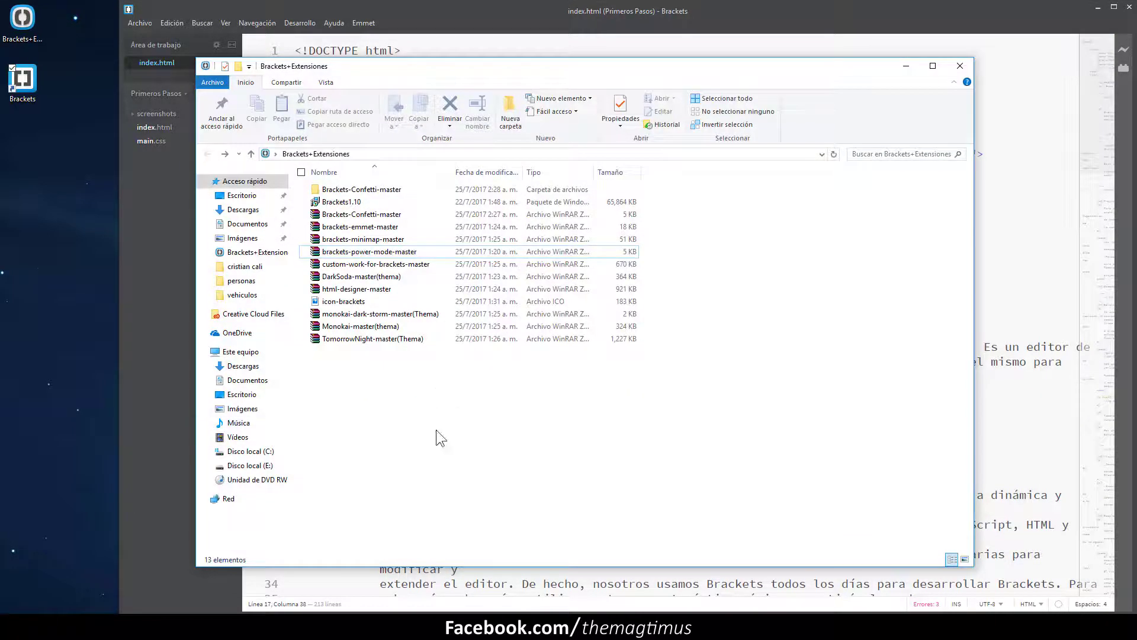
{"action": "right_click", "coordinate": [333, 251]}
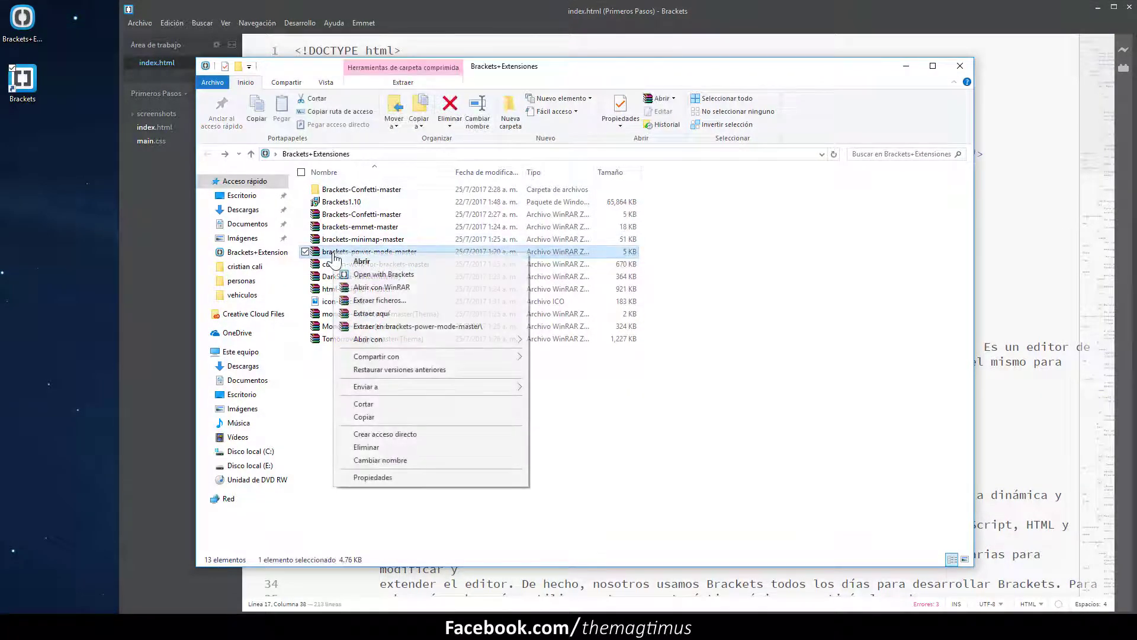
{"action": "left_click", "coordinate": [396, 326]}
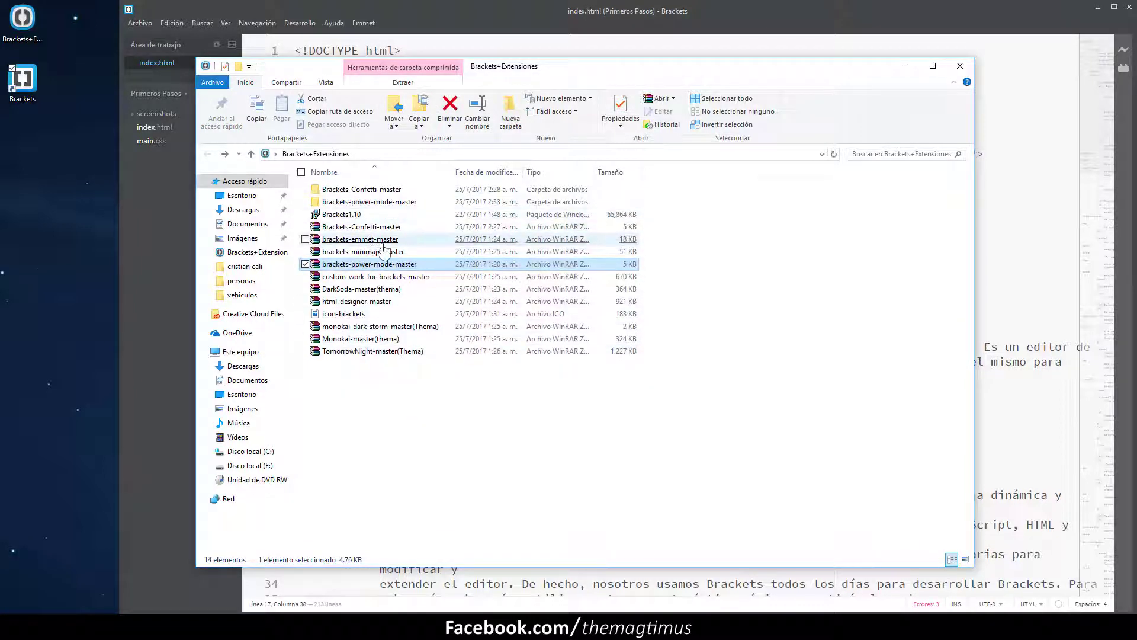
Step: Open main.js from the inner brackets-power-mode-master folder in Brackets
{"action": "double_click", "coordinate": [377, 203]}
{"action": "double_click", "coordinate": [357, 193]}
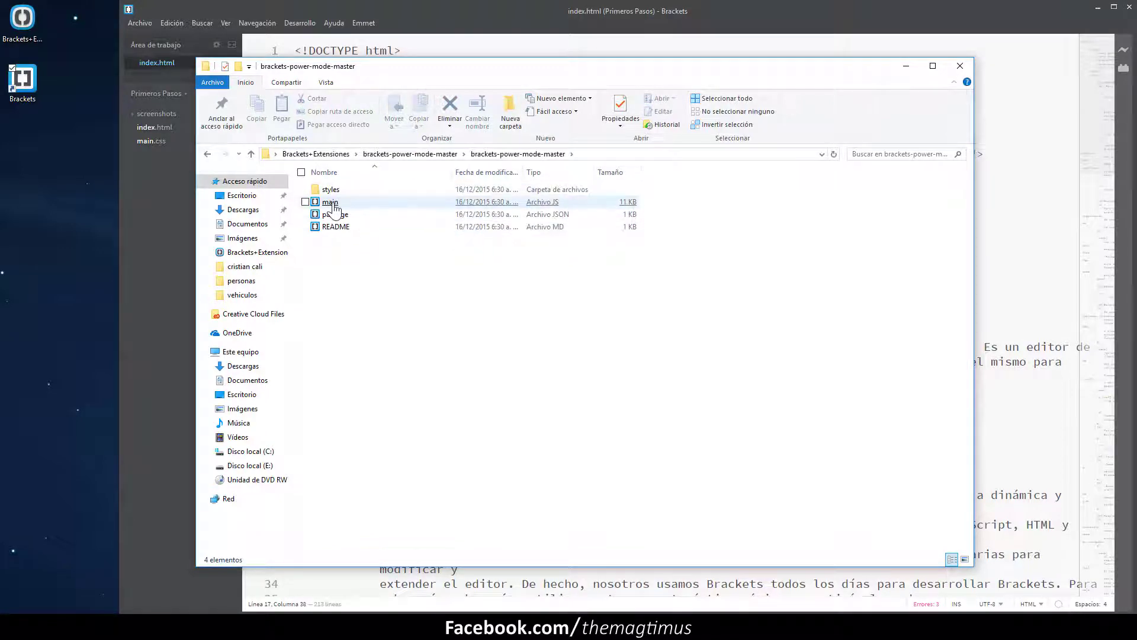
{"action": "left_click", "coordinate": [331, 202]}
{"action": "key", "text": "alt+Tab"}
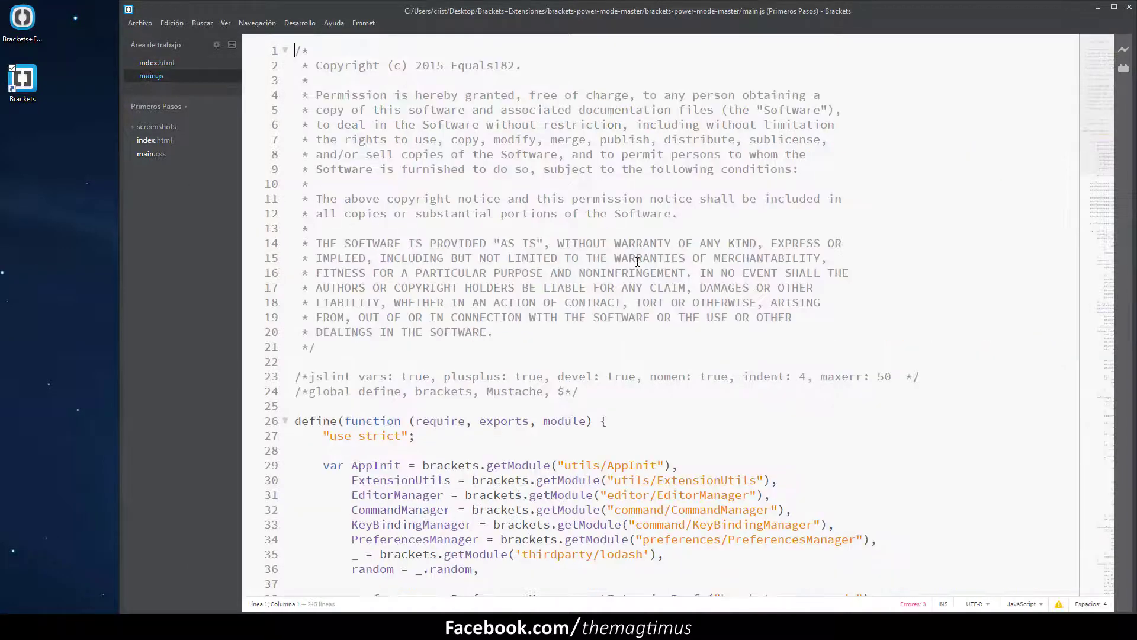
Step: Test the current typing effects by writing "swdsdsd" at the end of line 41 of main.js, and delete it
{"action": "scroll", "coordinate": [625, 283], "scroll_direction": "down", "scroll_amount": 5}
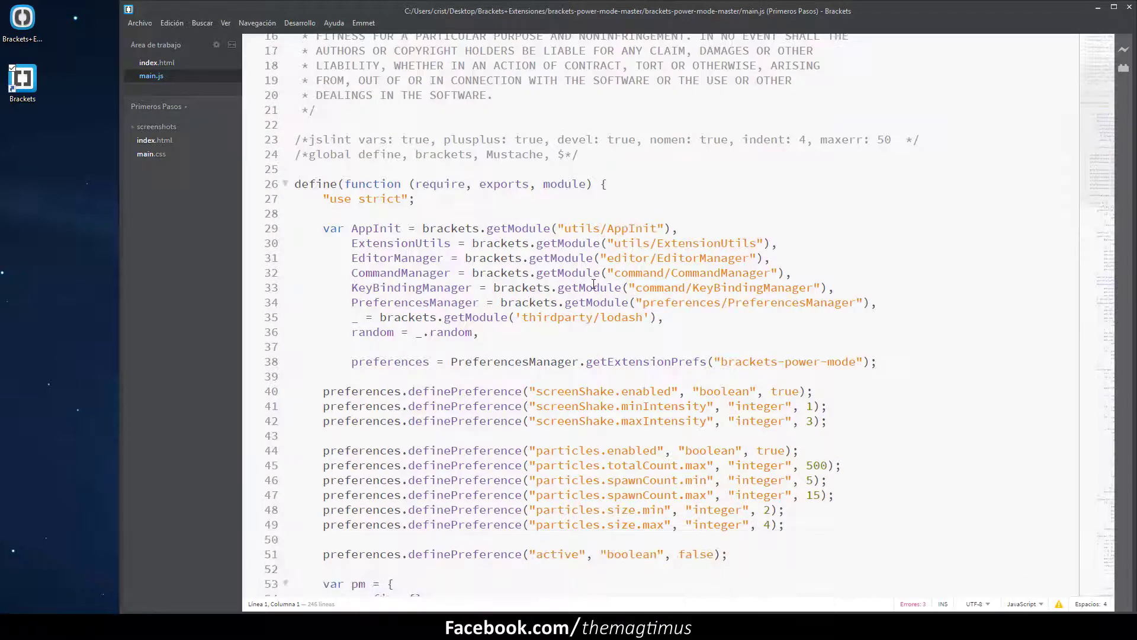
{"action": "scroll", "coordinate": [594, 284], "scroll_direction": "down", "scroll_amount": 3}
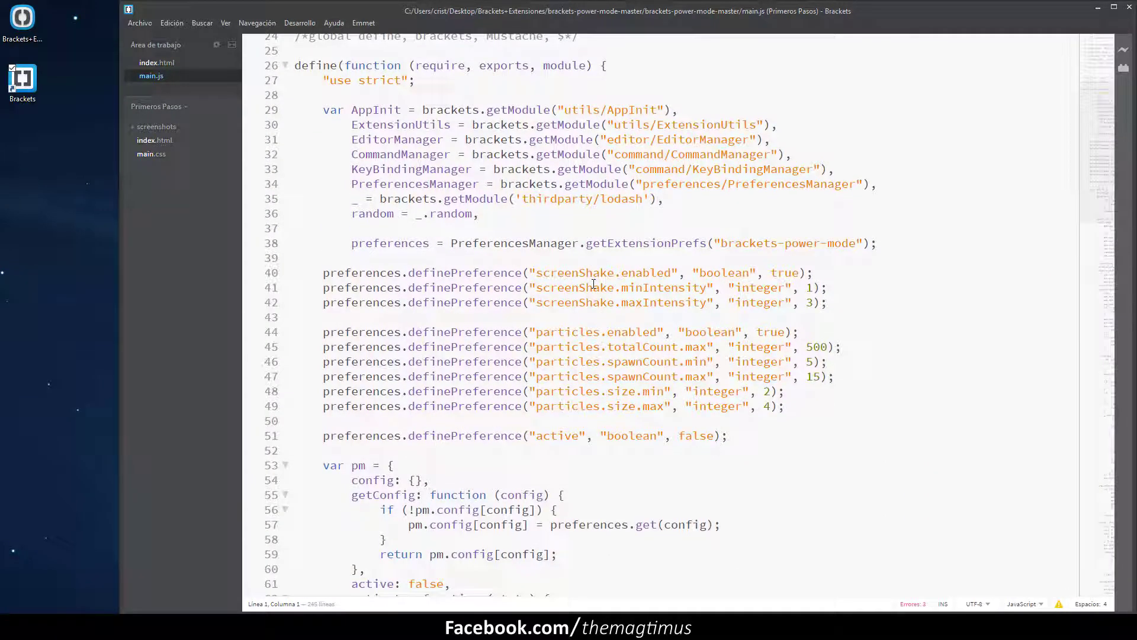
{"action": "double_click", "coordinate": [811, 289]}
{"action": "left_click", "coordinate": [814, 289]}
{"action": "double_click", "coordinate": [810, 289]}
{"action": "left_click", "coordinate": [814, 288]}
{"action": "double_click", "coordinate": [810, 289]}
{"action": "left_click", "coordinate": [813, 289]}
{"action": "key", "text": "End"}
{"action": "type", "text": "swdsdsd"}
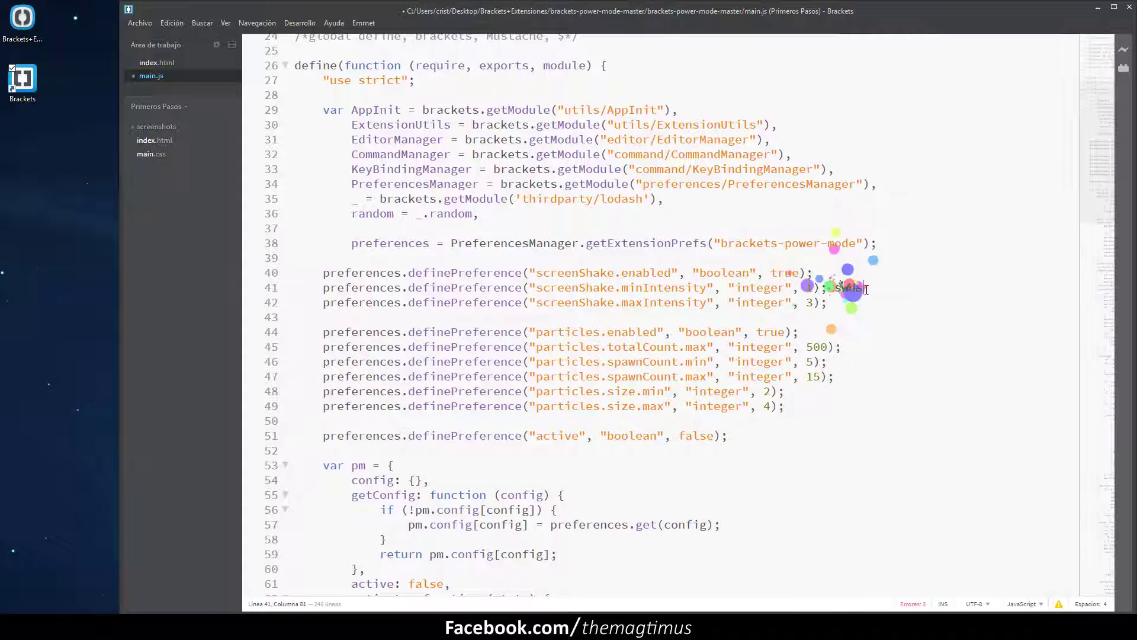
{"action": "key", "text": "BackSpace"}
{"action": "key", "text": "BackSpace"}
{"action": "key", "text": "BackSpace"}
{"action": "key", "text": "BackSpace"}
{"action": "key", "text": "BackSpace"}
{"action": "key", "text": "BackSpace"}
{"action": "key", "text": "BackSpace"}
{"action": "key", "text": "BackSpace"}
{"action": "key", "text": "BackSpace"}
{"action": "key", "text": "BackSpace"}
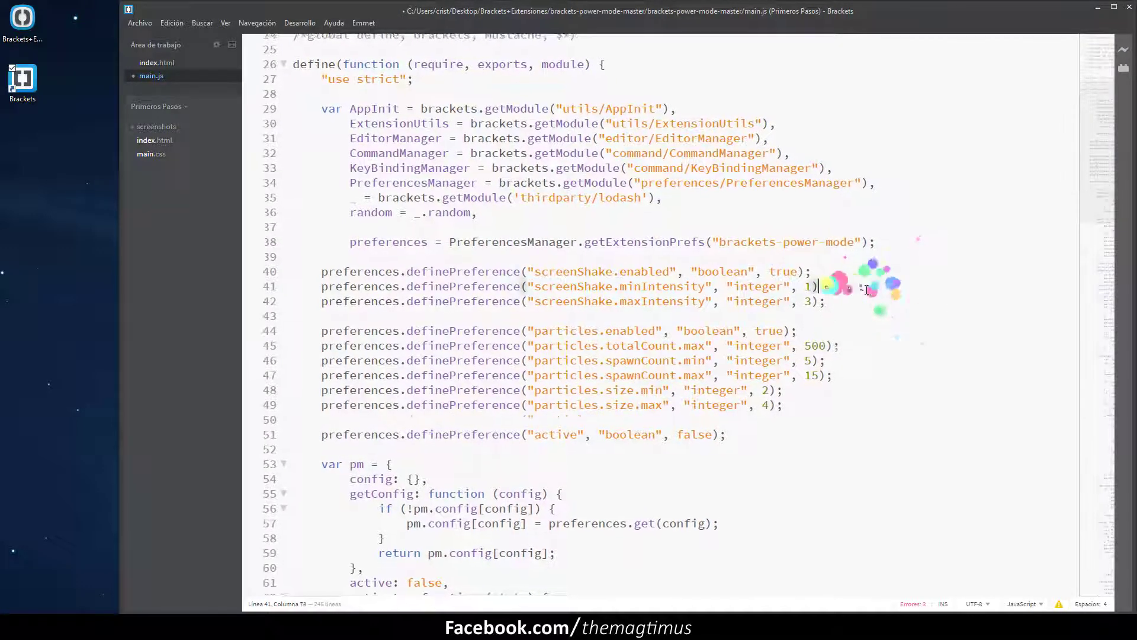
{"action": "type", "text": "); swdsdsd"}
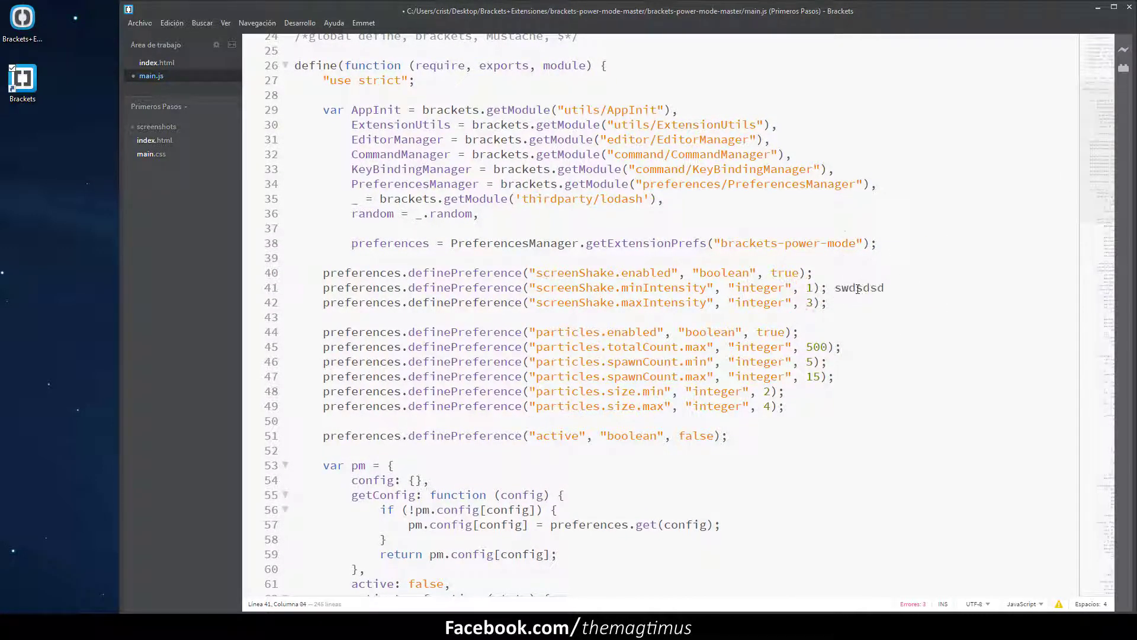
{"action": "key", "text": "BackSpace"}
{"action": "key", "text": "BackSpace"}
{"action": "key", "text": "BackSpace"}
{"action": "key", "text": "BackSpace"}
Step: Set screenShake.minIntensity to 3 on line 41 and screenShake.maxIntensity to 5 on line 42, and save main.js
{"action": "key", "text": "BackSpace"}
{"action": "type", "text": "3"}
{"action": "left_click", "coordinate": [824, 276]}
{"action": "key", "text": "BackSpace"}
{"action": "type", "text": "5"}
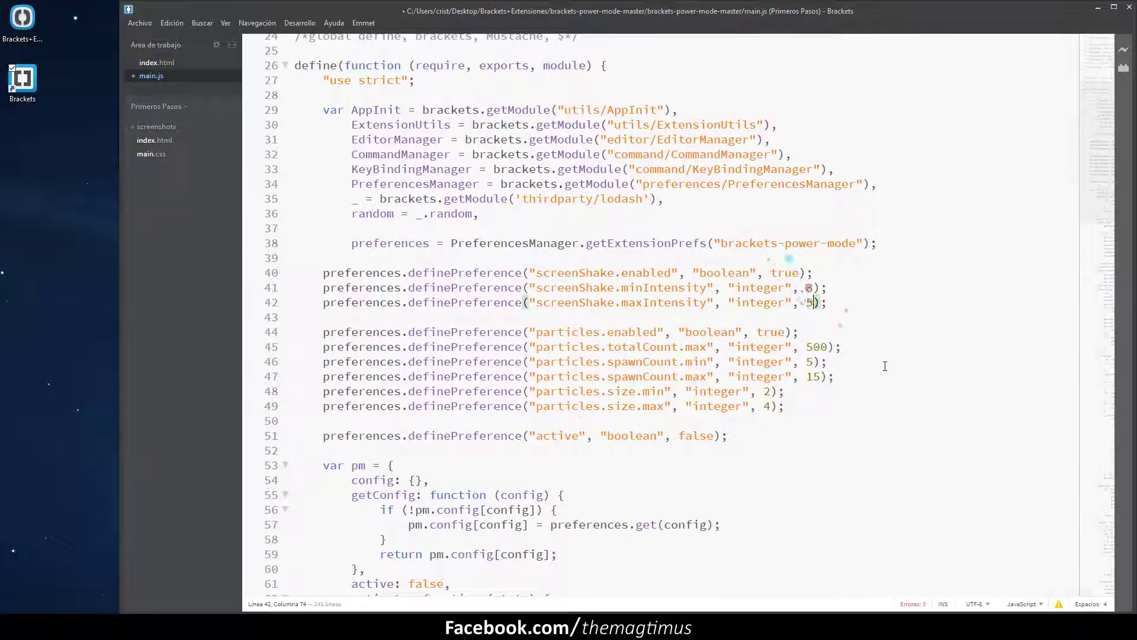
{"action": "key", "text": "ctrl+s"}
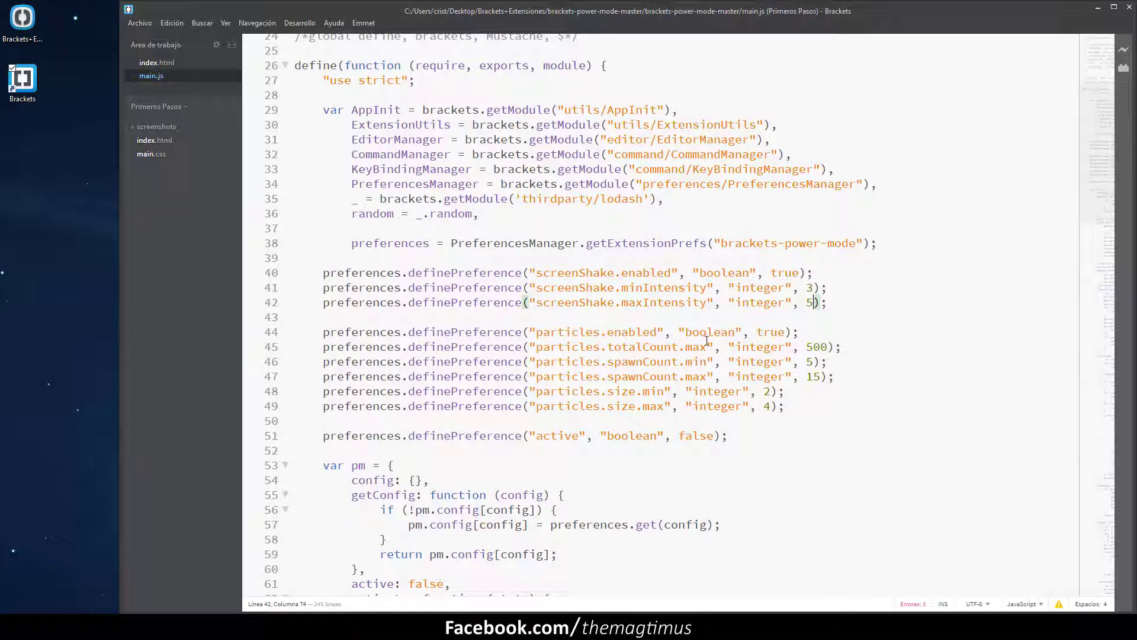
Step: Highlight the minIntensity and maxIntensity preference names and their values on lines 41 and 42 for review
{"action": "left_click_drag", "start_coordinate": [326, 286], "coordinate": [906, 276]}
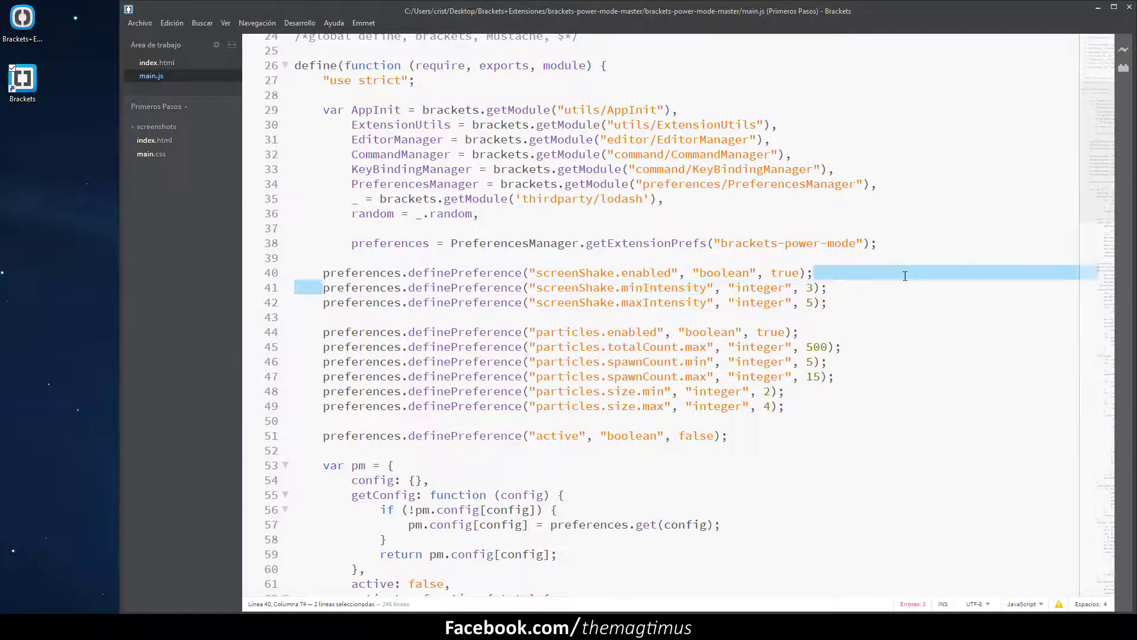
{"action": "left_click_drag", "start_coordinate": [621, 287], "coordinate": [710, 286]}
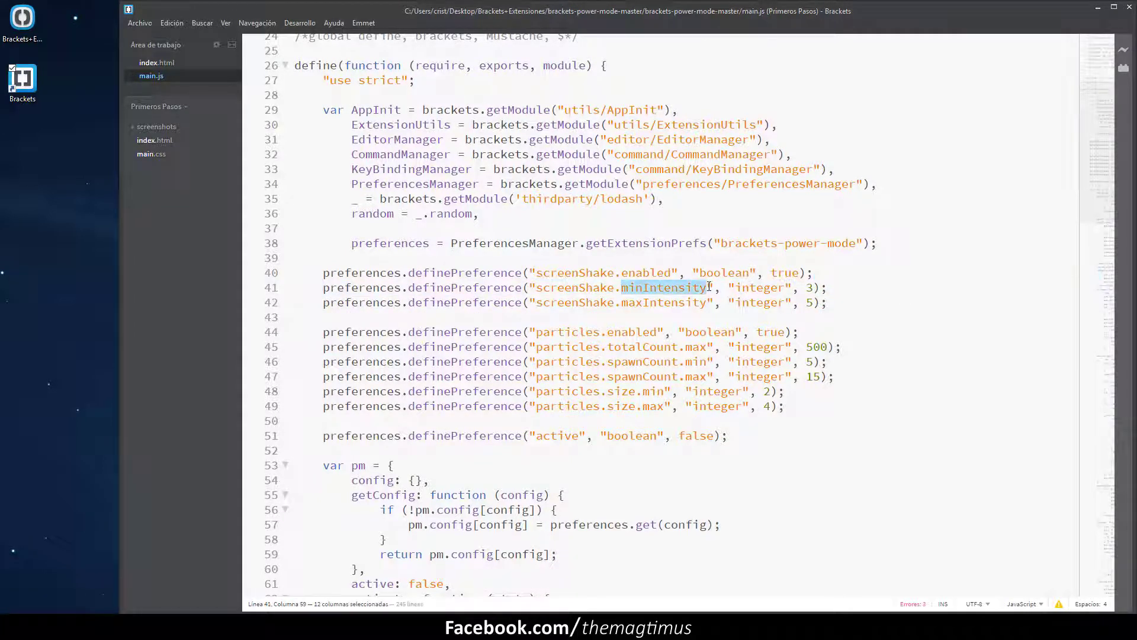
{"action": "left_click_drag", "start_coordinate": [621, 303], "coordinate": [700, 303]}
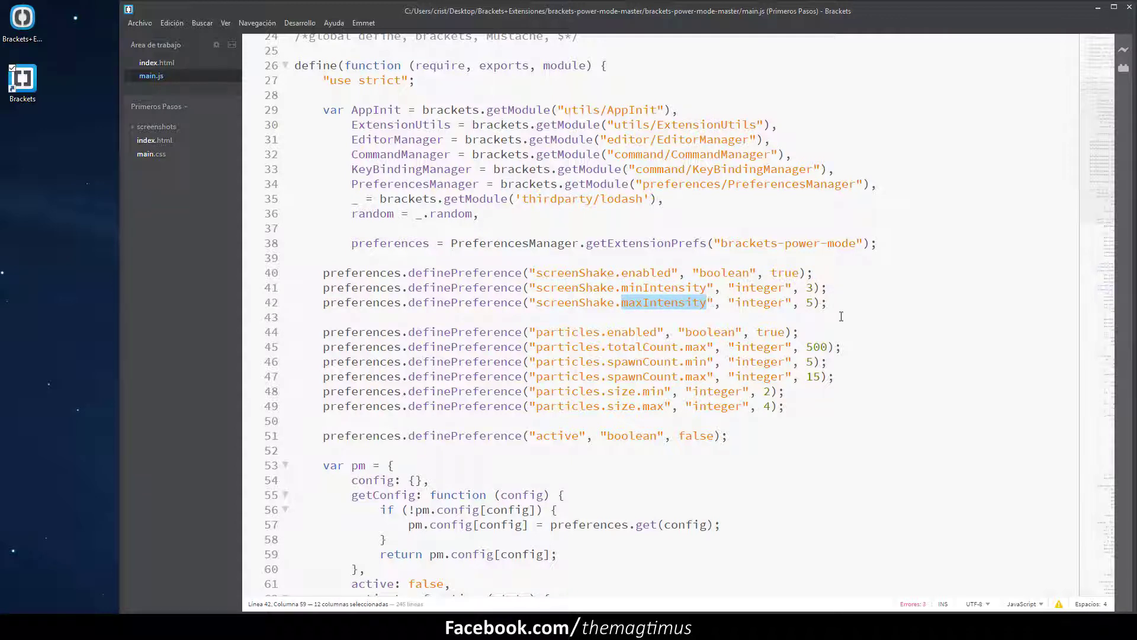
{"action": "left_click_drag", "start_coordinate": [815, 302], "coordinate": [808, 303]}
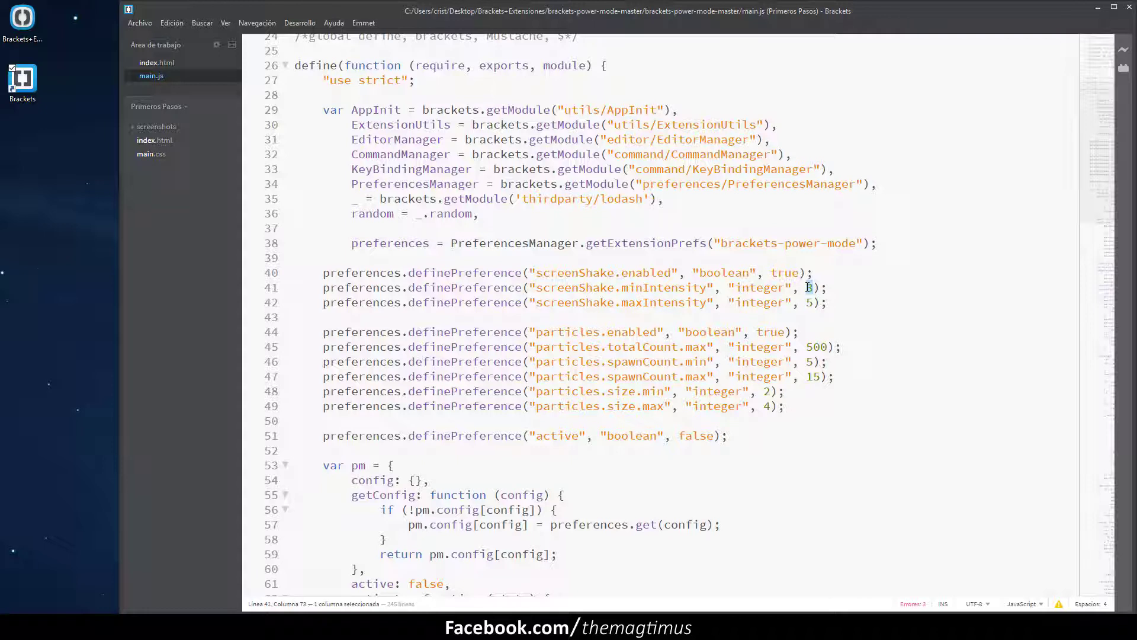
{"action": "left_click", "coordinate": [840, 301]}
Step: Open the extension manager and pack the styles folder, main, package and README files into a brackets-power-mode-master ZIP archive
{"action": "left_click", "coordinate": [1123, 67]}
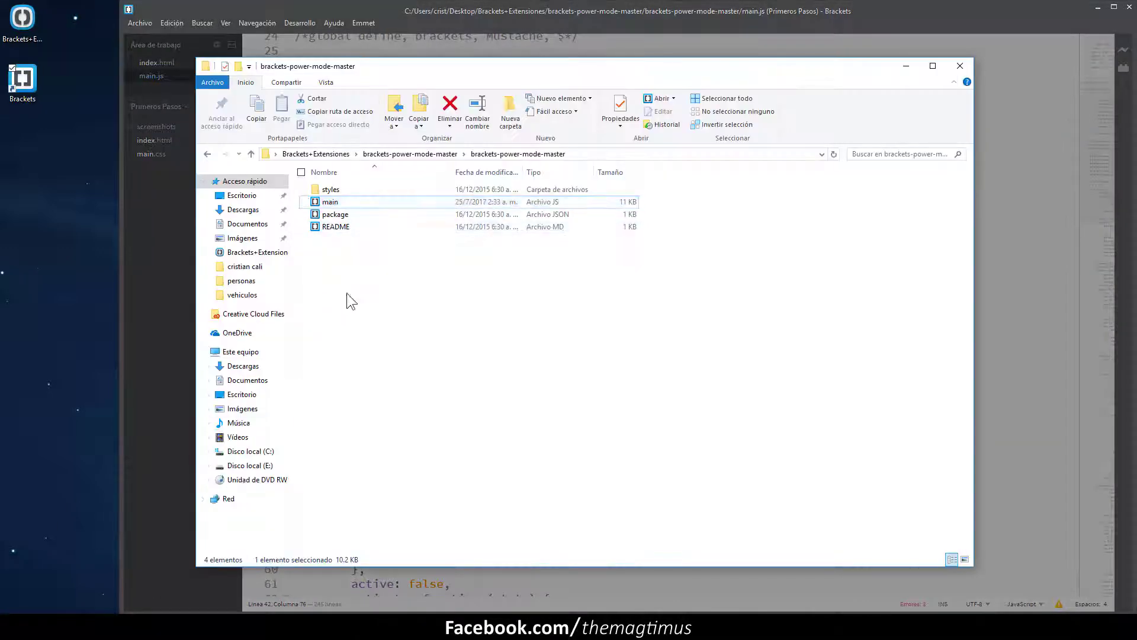
{"action": "left_click_drag", "start_coordinate": [358, 298], "coordinate": [329, 190]}
{"action": "right_click", "coordinate": [330, 190]}
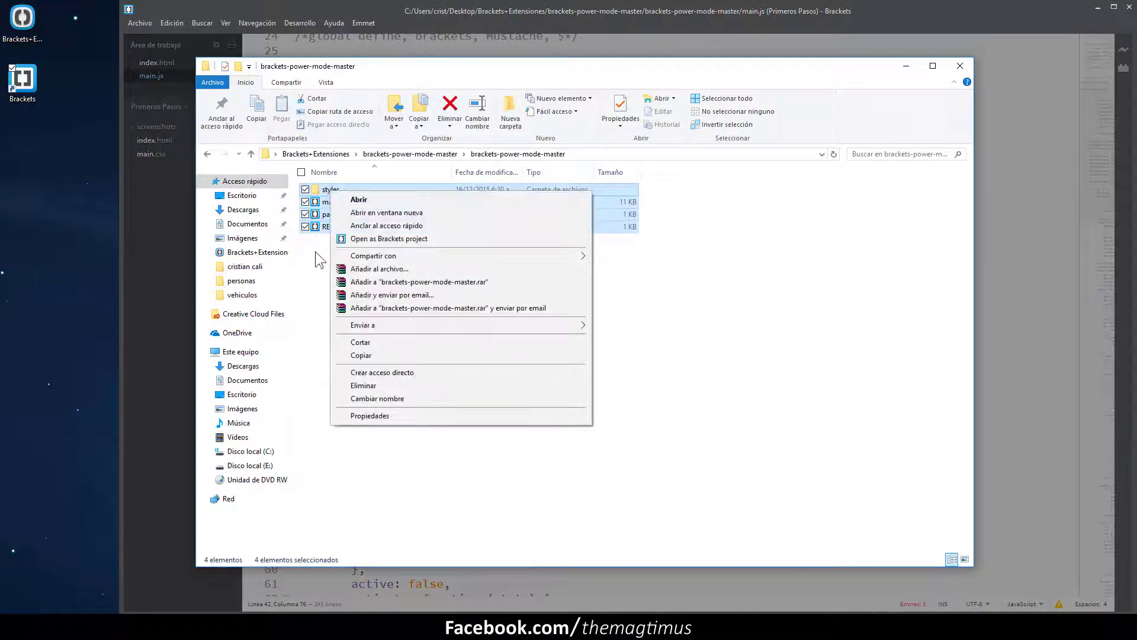
{"action": "left_click", "coordinate": [316, 255]}
{"action": "left_click_drag", "start_coordinate": [333, 281], "coordinate": [333, 200]}
{"action": "right_click", "coordinate": [336, 200]}
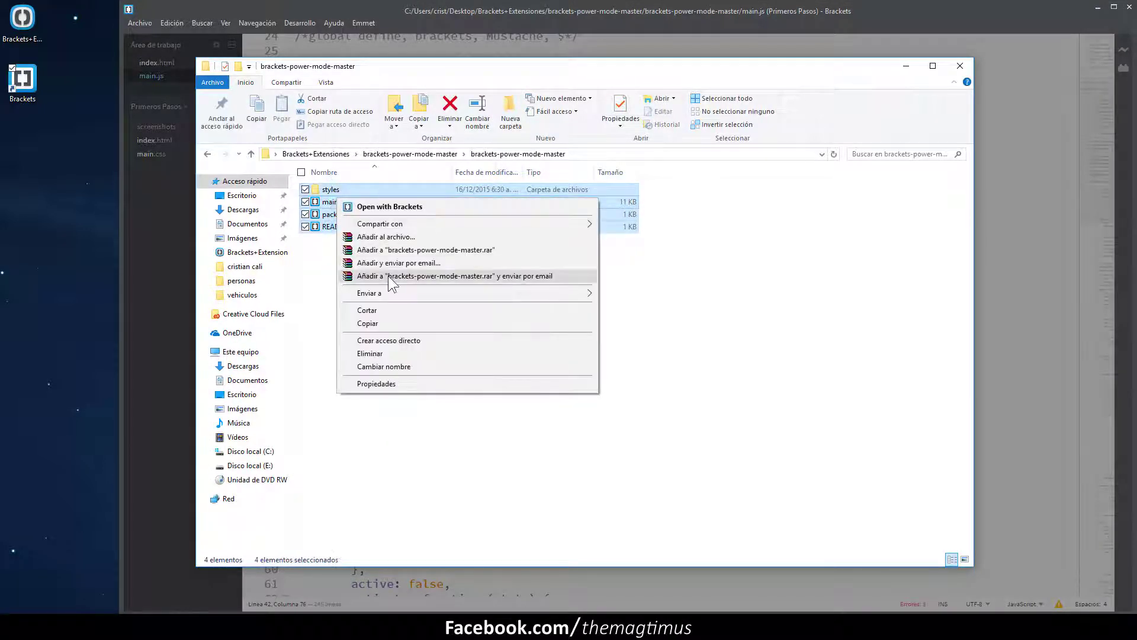
{"action": "left_click", "coordinate": [415, 237]}
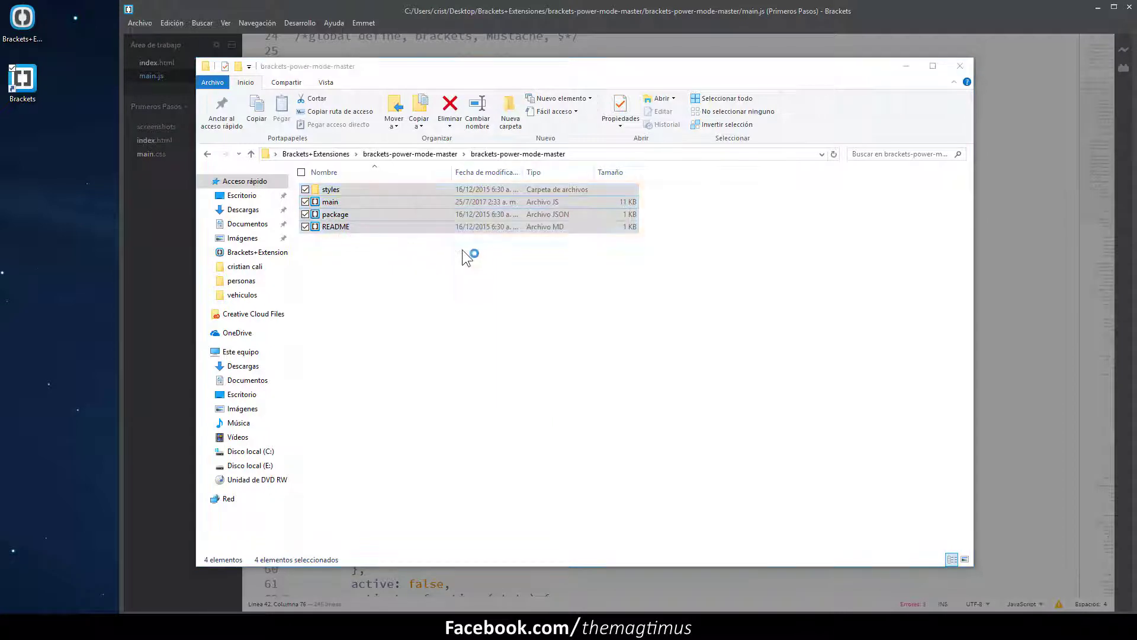
{"action": "left_click", "coordinate": [525, 300]}
{"action": "left_click", "coordinate": [612, 418]}
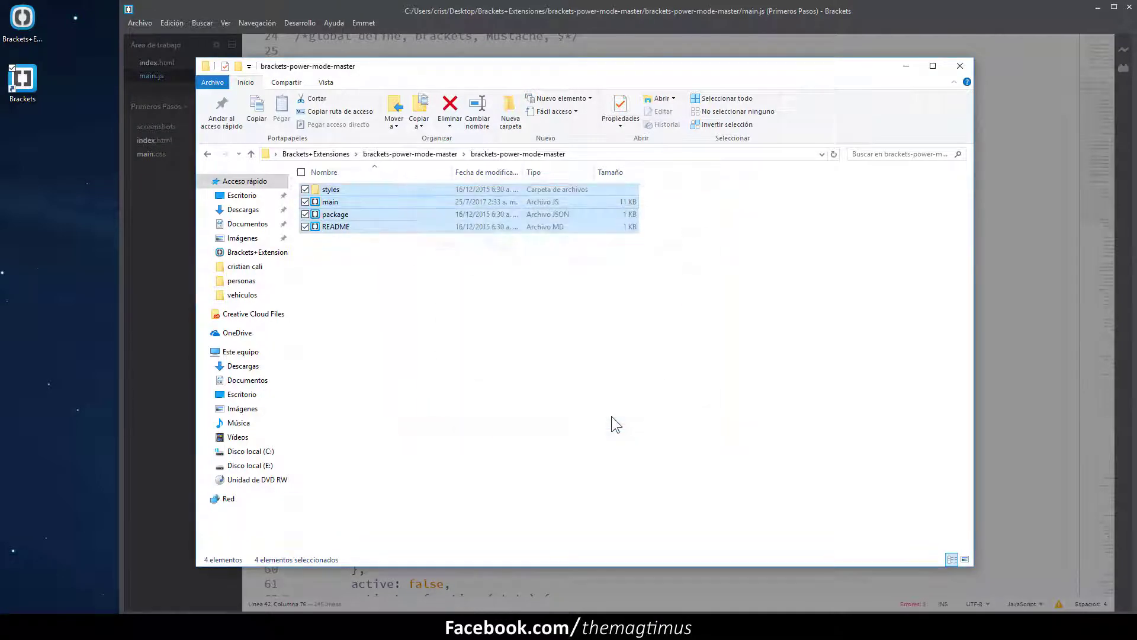
Step: Install the new brackets-power-mode-master ZIP in the extension manager, overwriting the current installation, and reload Brackets with the updated extension
{"action": "left_click", "coordinate": [361, 203]}
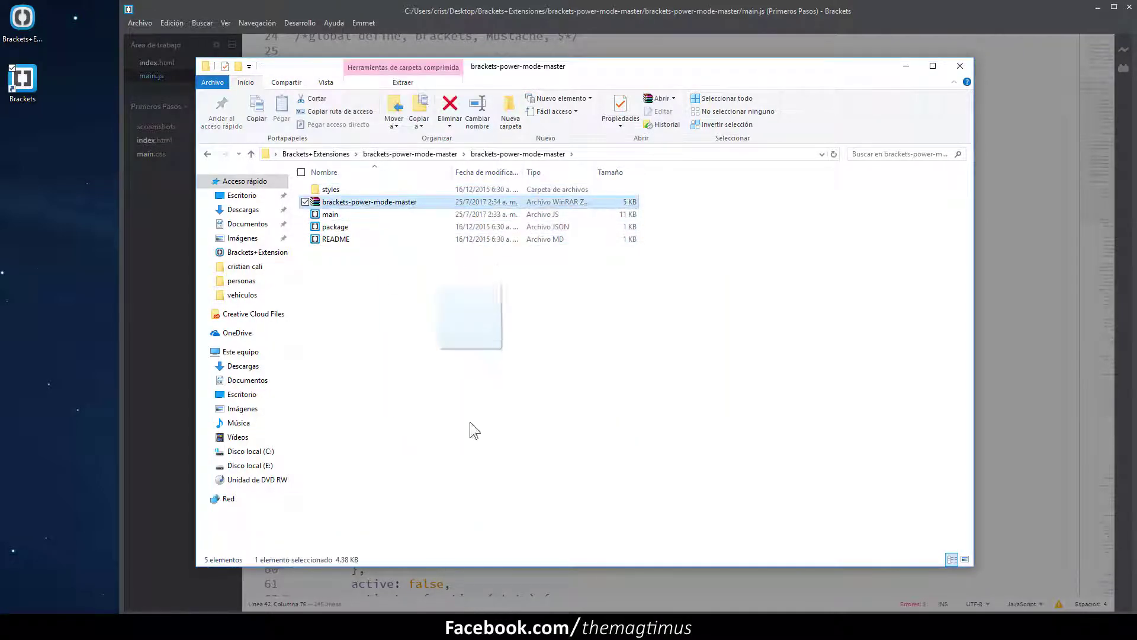
{"action": "left_click_drag", "start_coordinate": [470, 423], "coordinate": [501, 457]}
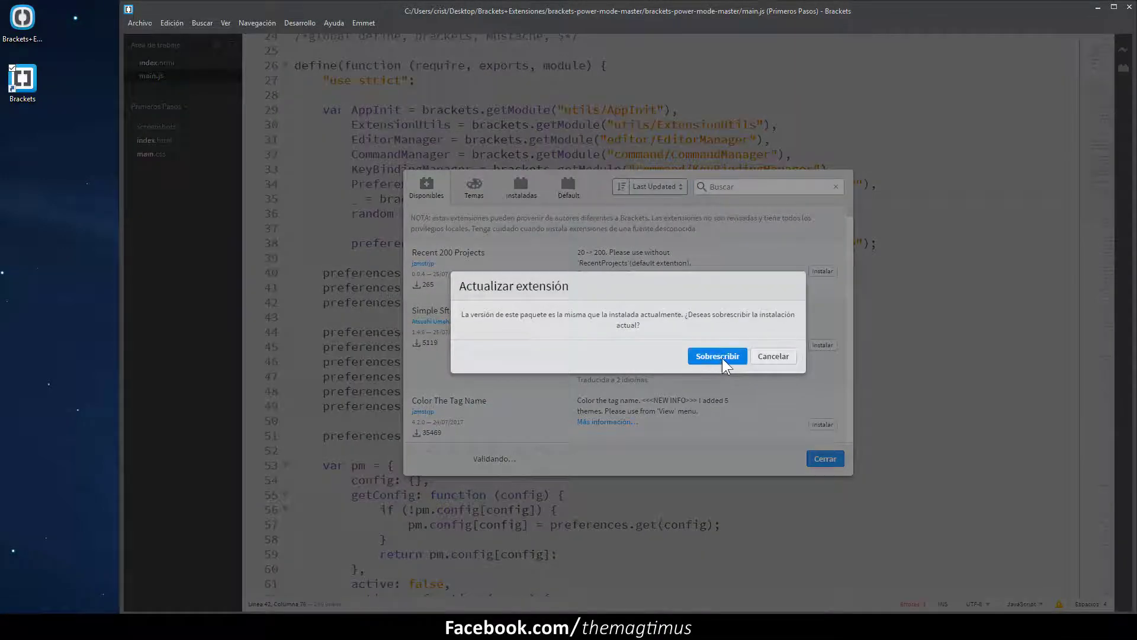
{"action": "left_click", "coordinate": [723, 358]}
{"action": "left_click", "coordinate": [818, 457]}
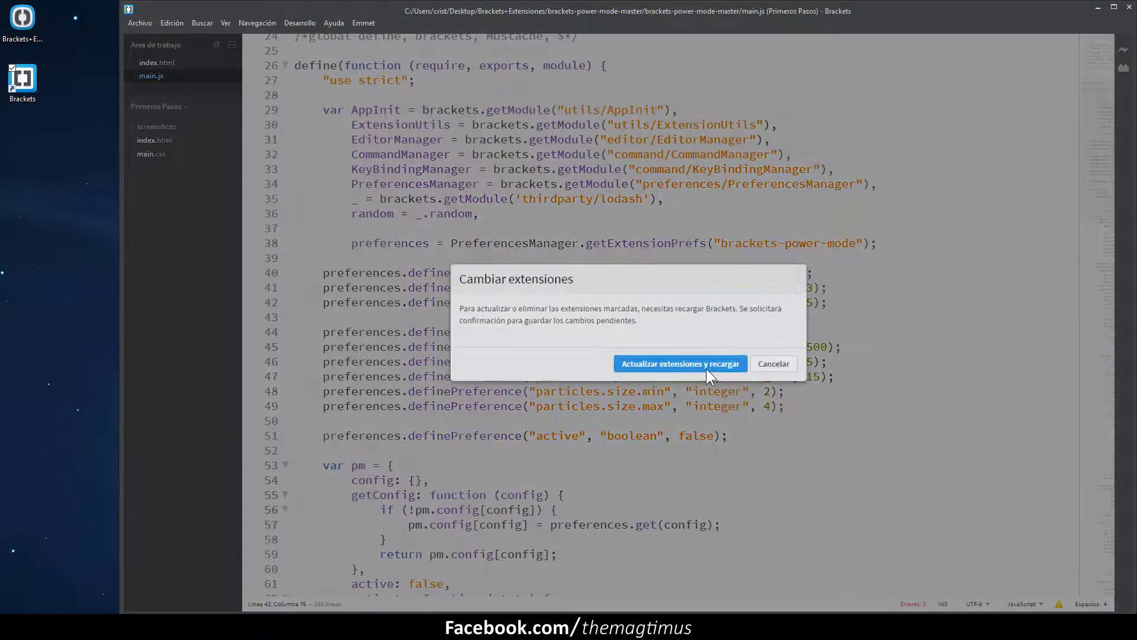
{"action": "left_click", "coordinate": [706, 365]}
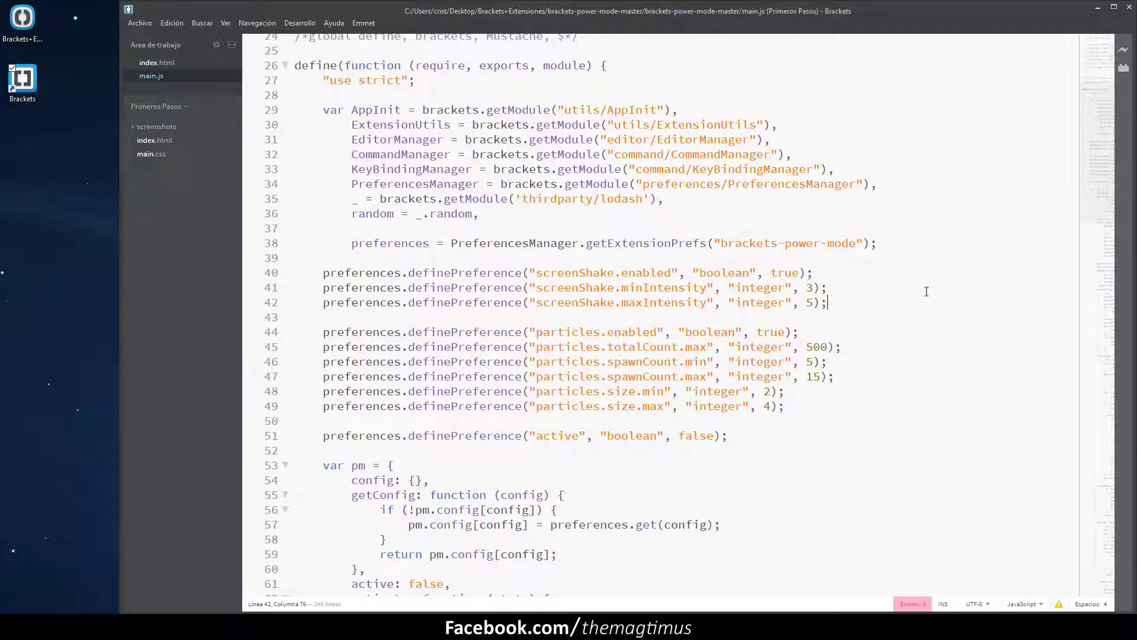
Step: Test the updated power mode by writing random letters starting with "sdsd" at the end of line 35, and delete them
{"action": "left_click", "coordinate": [701, 197]}
{"action": "type", "text": "sdsd"}
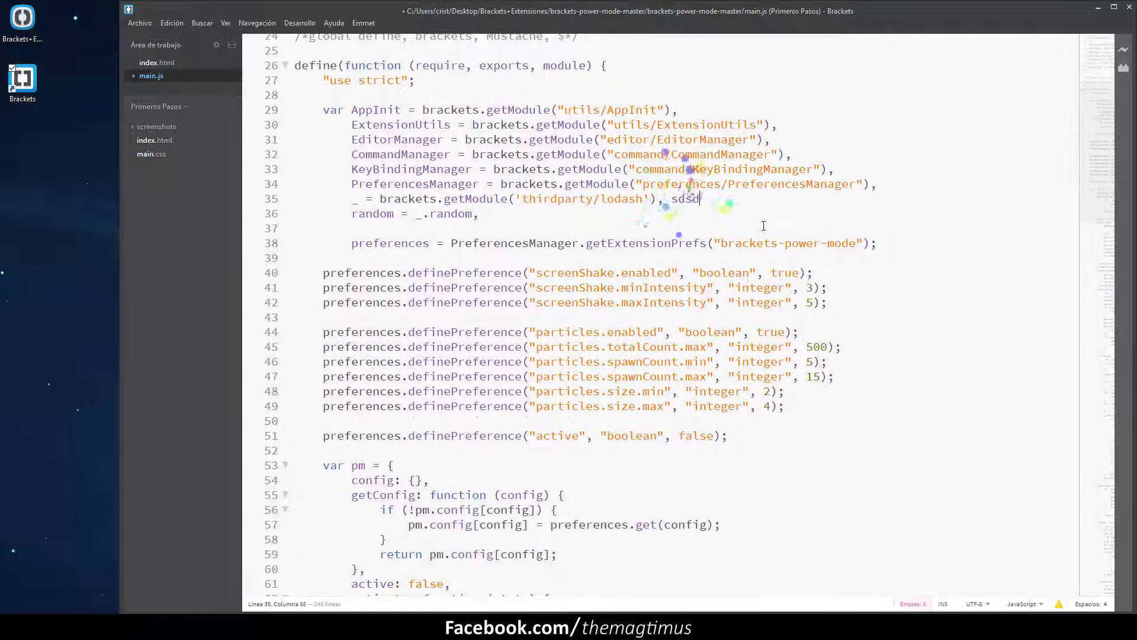
{"action": "type", "text": "sadasdasdasdasdasdas"}
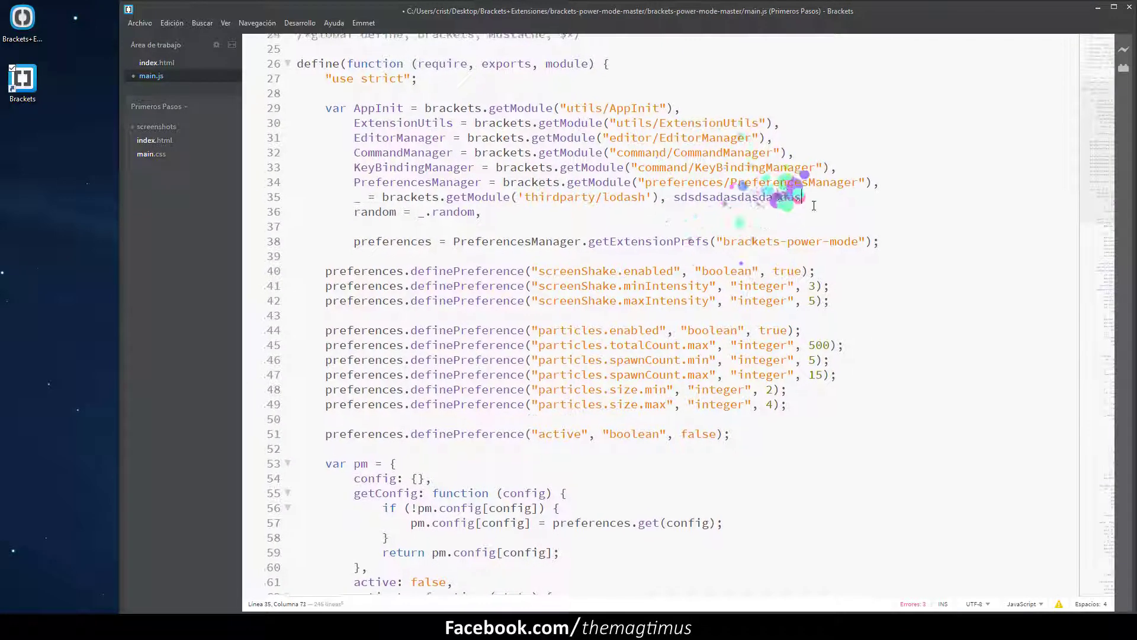
{"action": "type", "text": "d"}
{"action": "left_click_drag", "start_coordinate": [826, 199], "coordinate": [674, 198]}
{"action": "type", "text": "asdasd"}
{"action": "key", "text": "BackSpace"}
{"action": "key", "text": "BackSpace"}
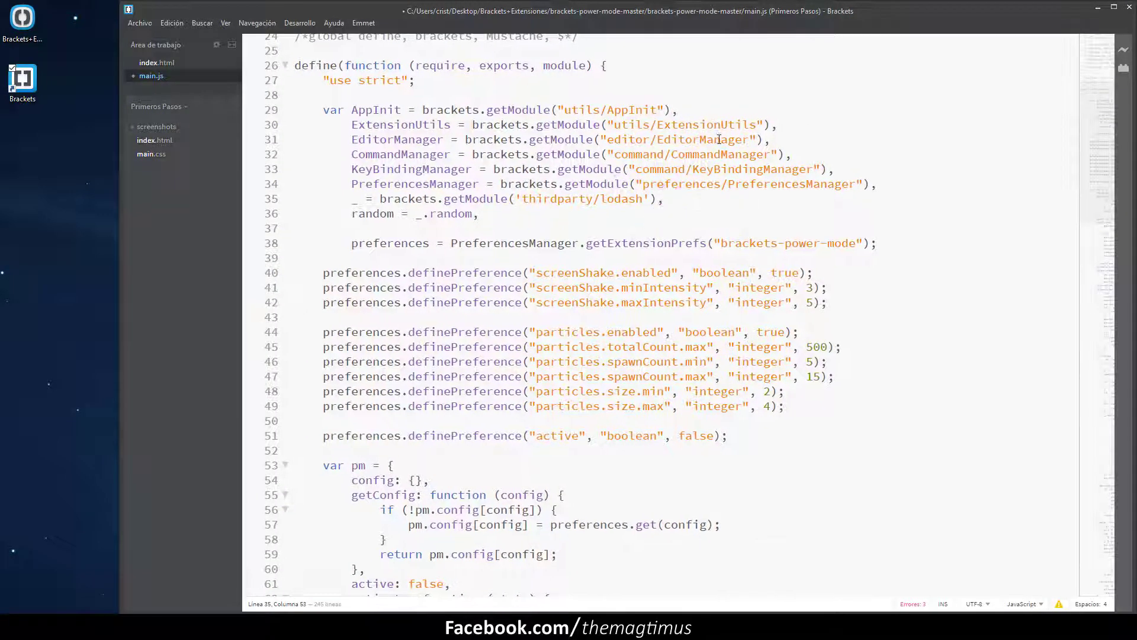
Step: Open the extension manager, go back to the Brackets+Extensiones folder, and move the file explorer window lower on the desktop
{"action": "left_click", "coordinate": [1124, 66]}
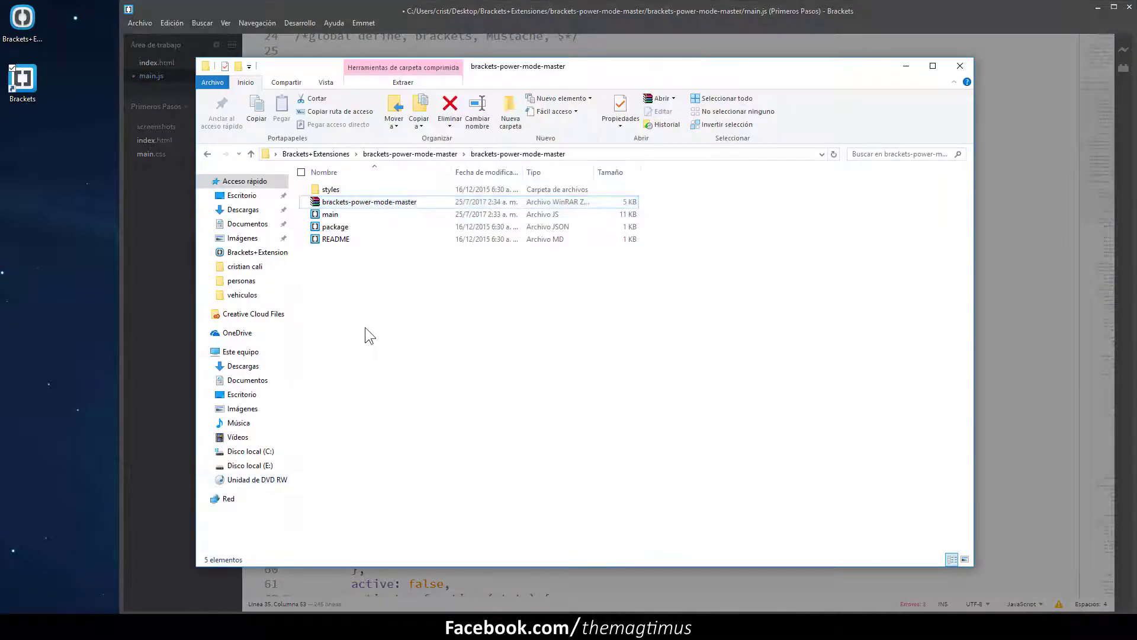
{"action": "left_click", "coordinate": [208, 153]}
{"action": "left_click", "coordinate": [208, 154]}
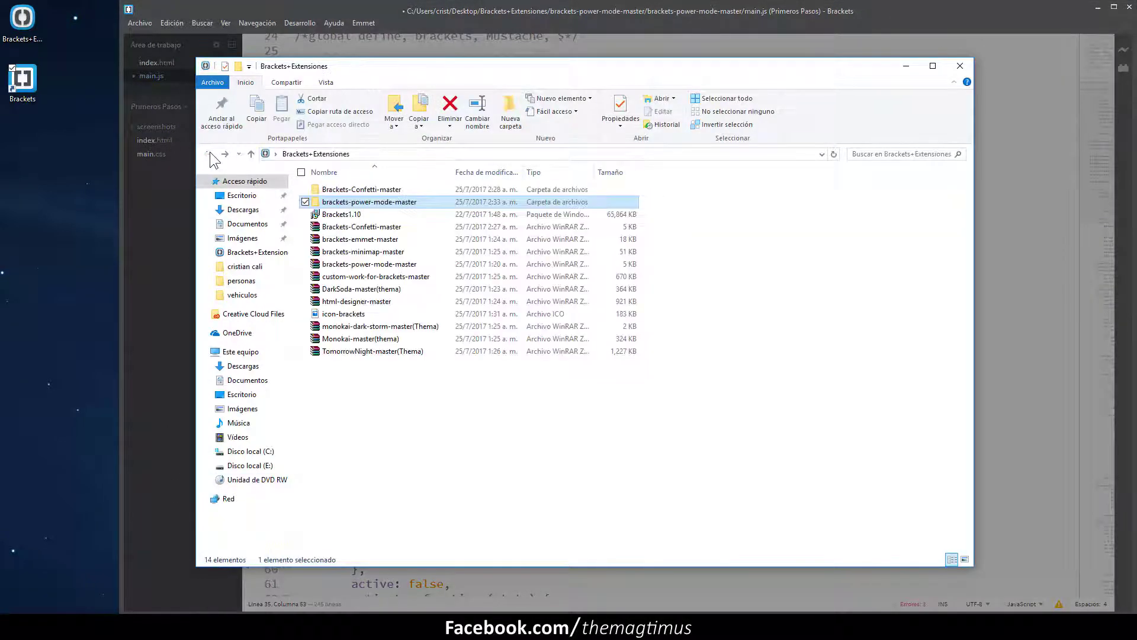
{"action": "left_click", "coordinate": [356, 382]}
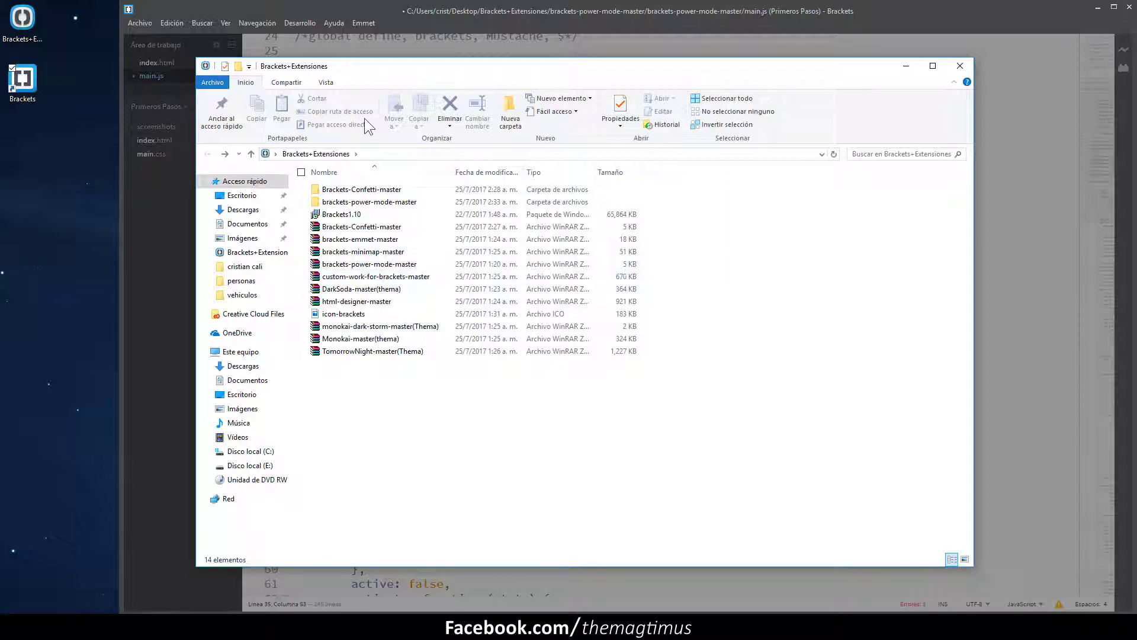
{"action": "left_click_drag", "start_coordinate": [388, 62], "coordinate": [393, 138]}
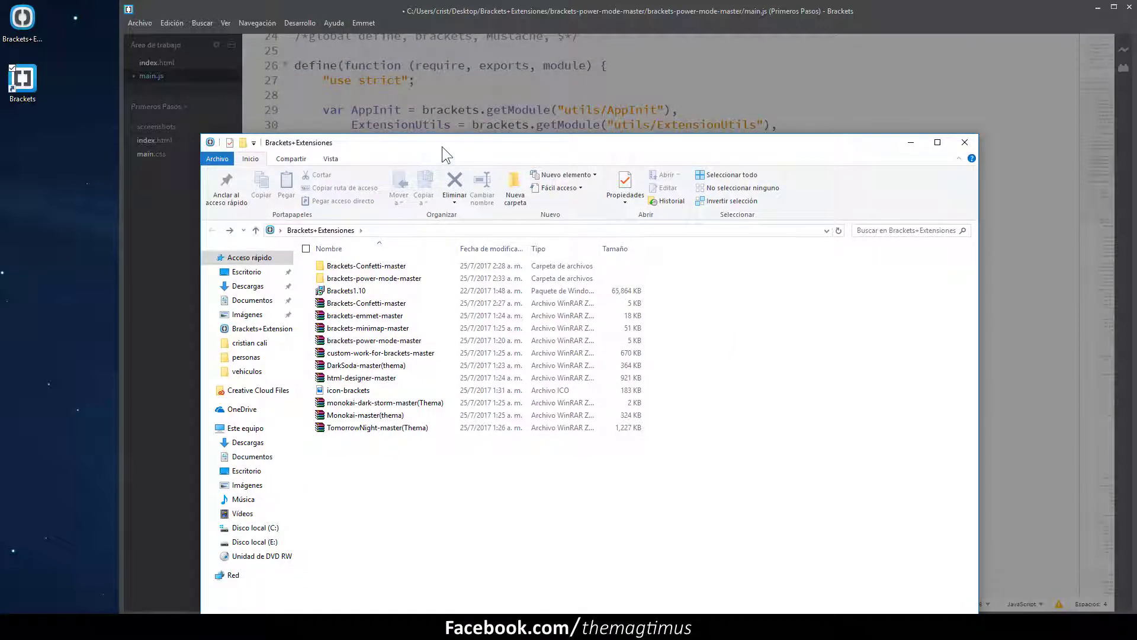
Step: Put away the file explorer, close the extension manager, and switch between index.html and main.js in the working files
{"action": "left_click_drag", "start_coordinate": [442, 147], "coordinate": [436, 80]}
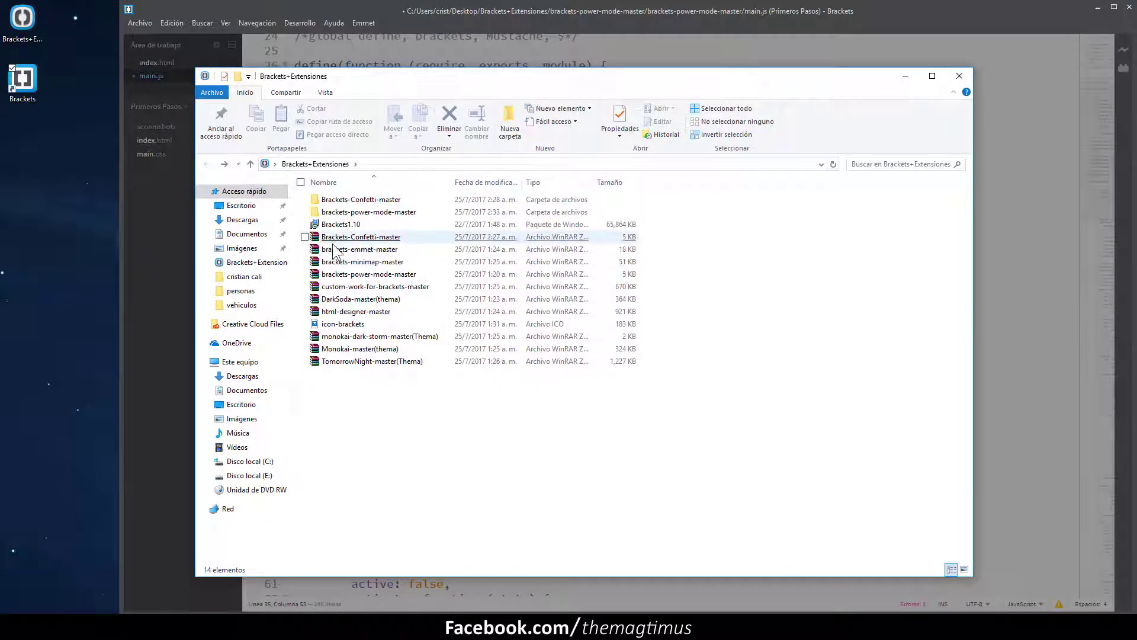
{"action": "left_click", "coordinate": [909, 78]}
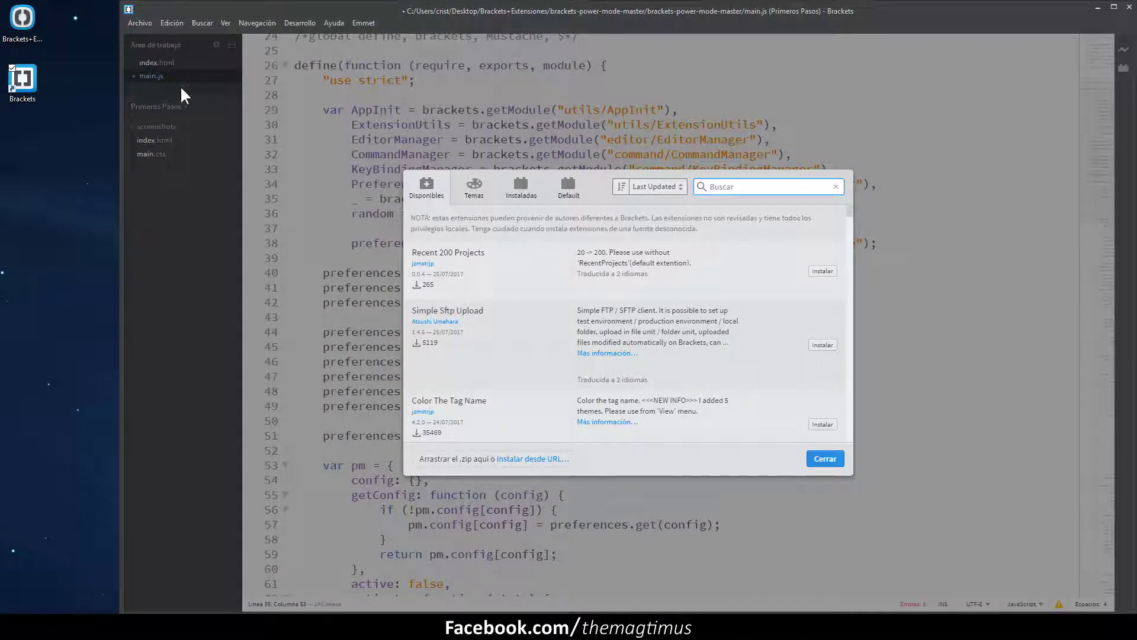
{"action": "left_click", "coordinate": [826, 459]}
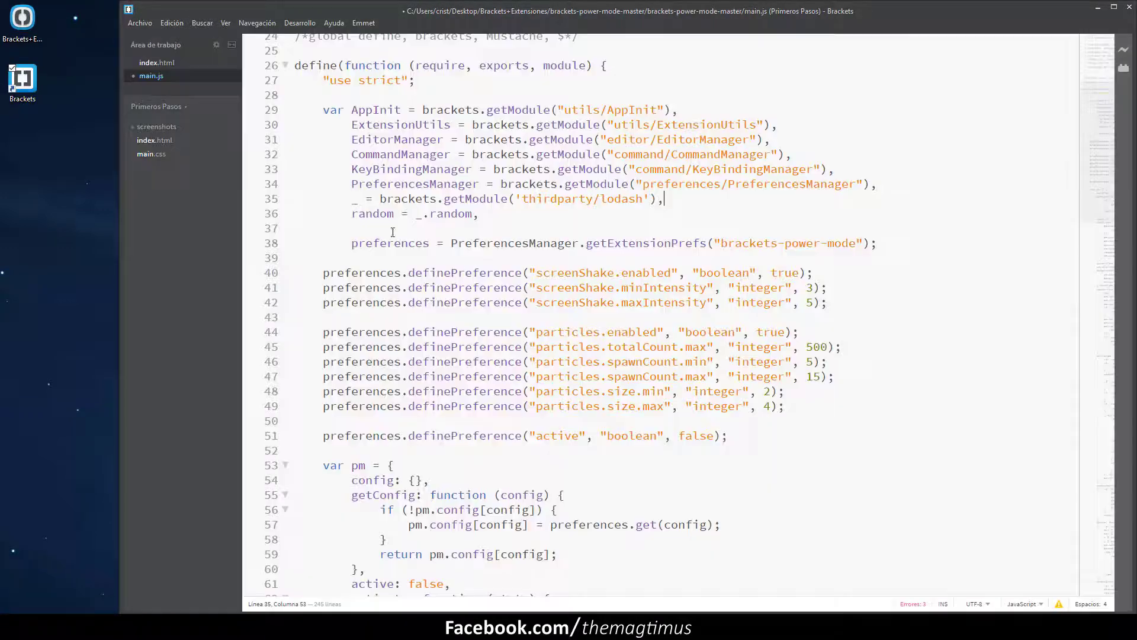
{"action": "left_click", "coordinate": [179, 64]}
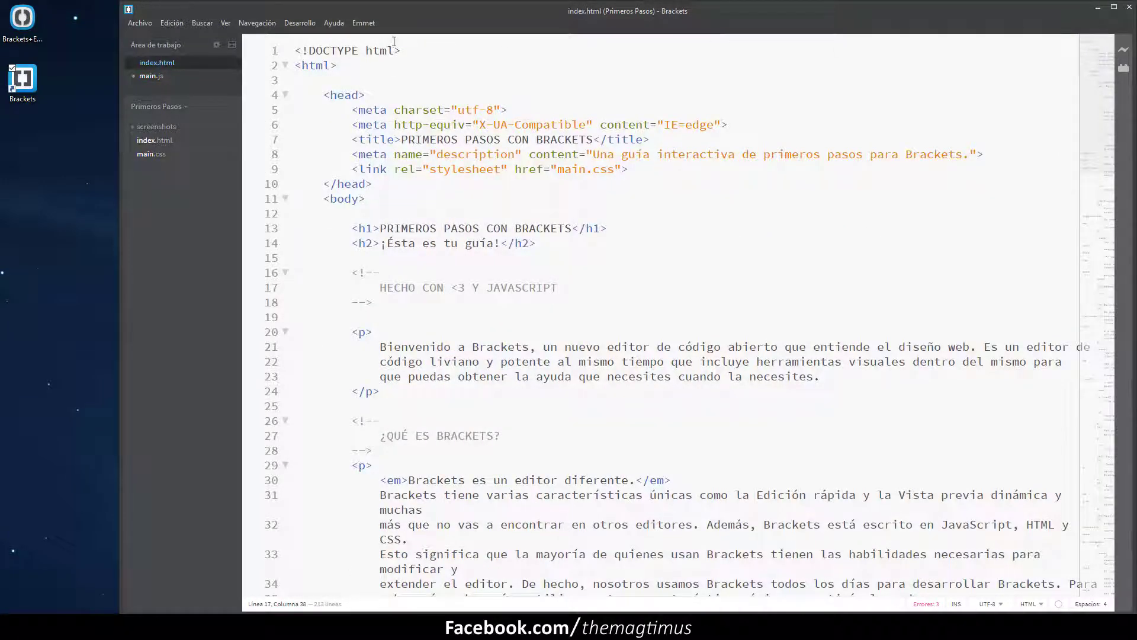
{"action": "left_click", "coordinate": [169, 75]}
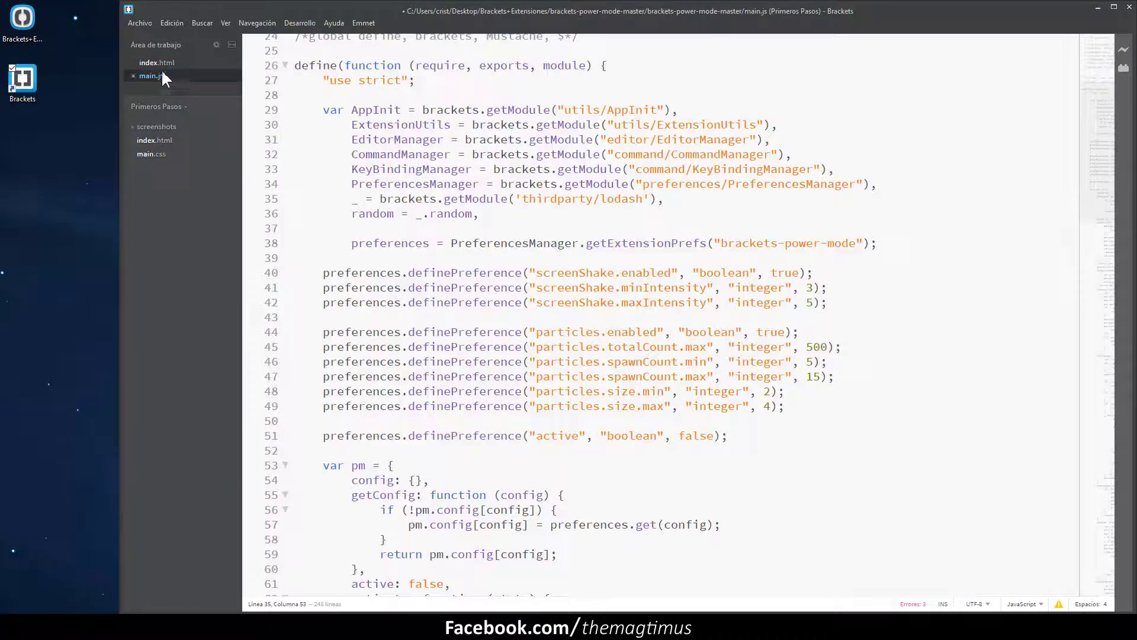
{"action": "left_click", "coordinate": [164, 64]}
{"action": "left_click", "coordinate": [159, 74]}
Step: Install the custom-work-for-brackets-master ZIP through the extension manager and close the manager
{"action": "mouse_move", "coordinate": [131, 627]}
{"action": "left_click", "coordinate": [130, 580]}
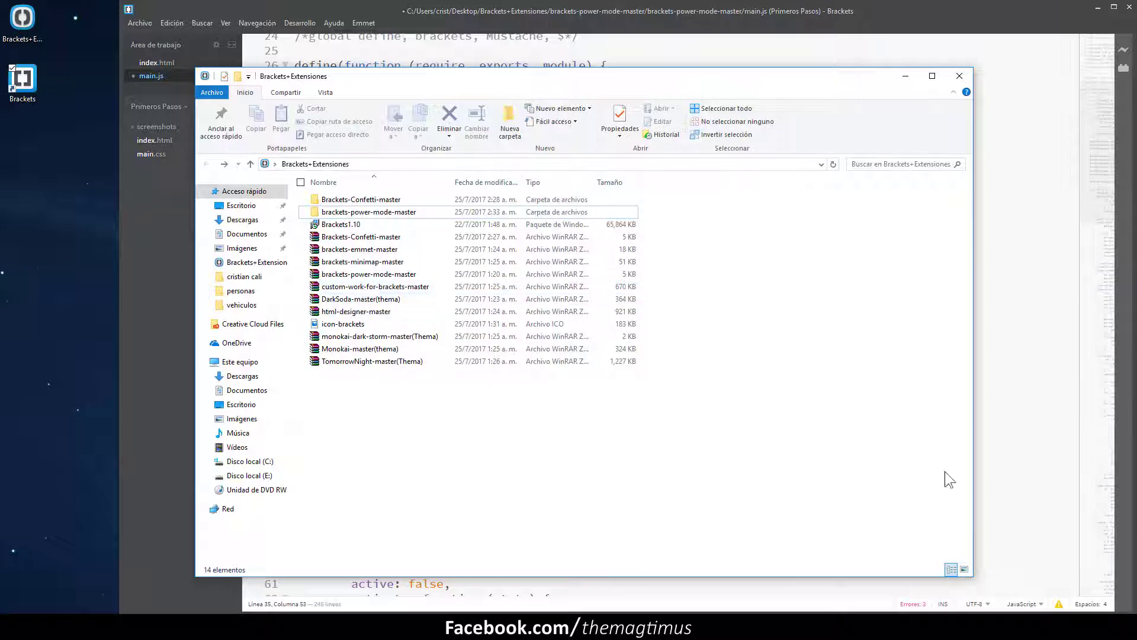
{"action": "left_click", "coordinate": [1060, 364]}
{"action": "left_click", "coordinate": [1124, 67]}
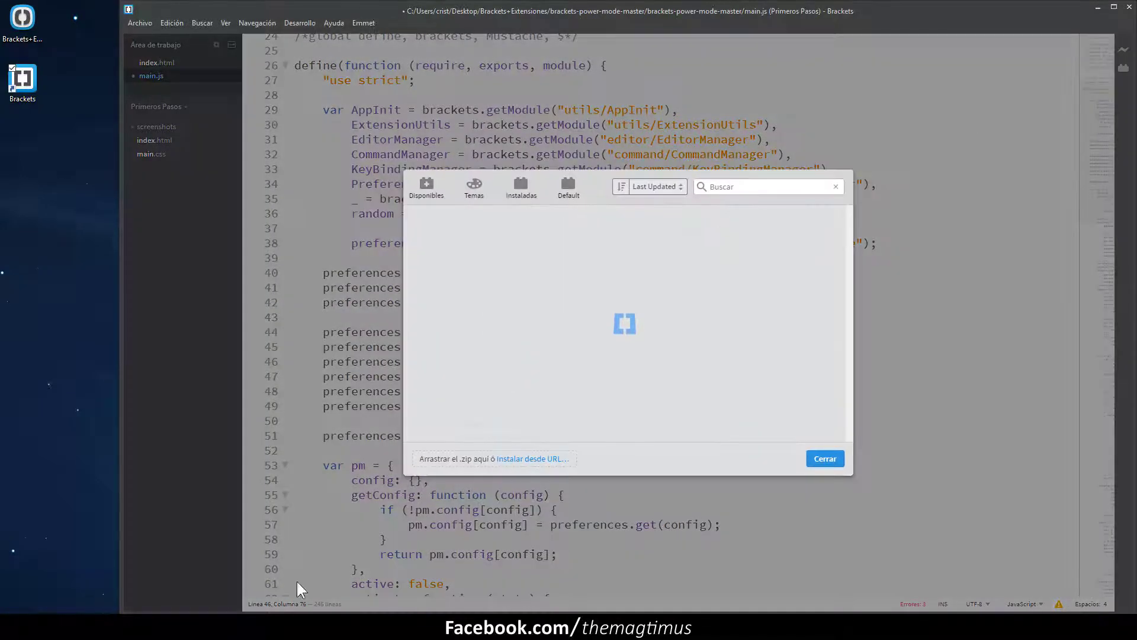
{"action": "key", "text": "alt+Tab"}
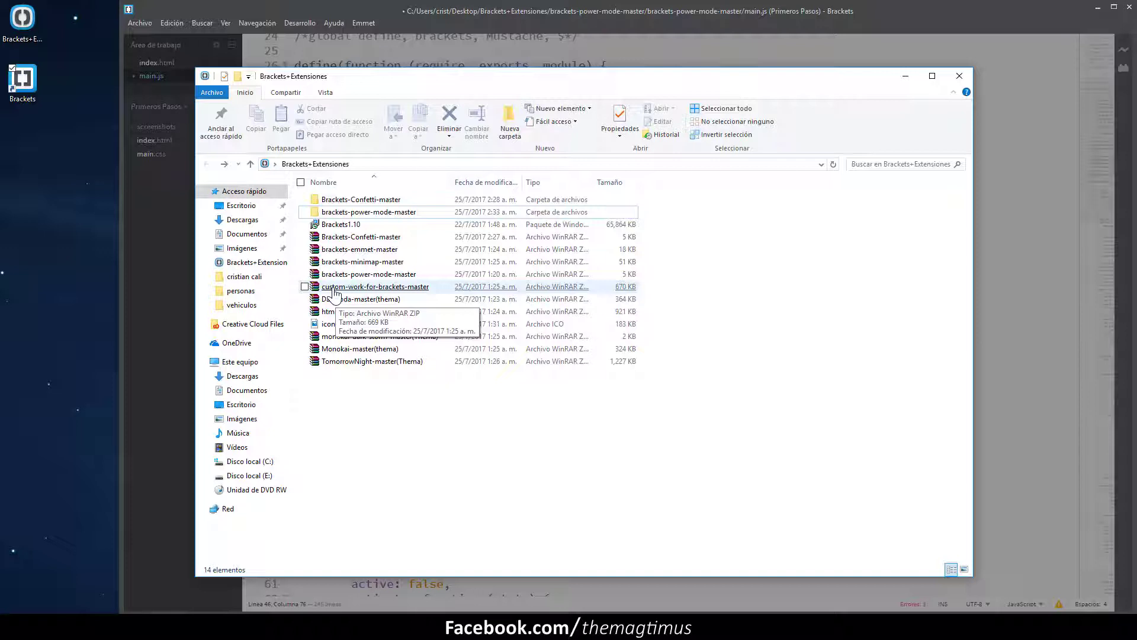
{"action": "left_click_drag", "start_coordinate": [335, 290], "coordinate": [542, 454]}
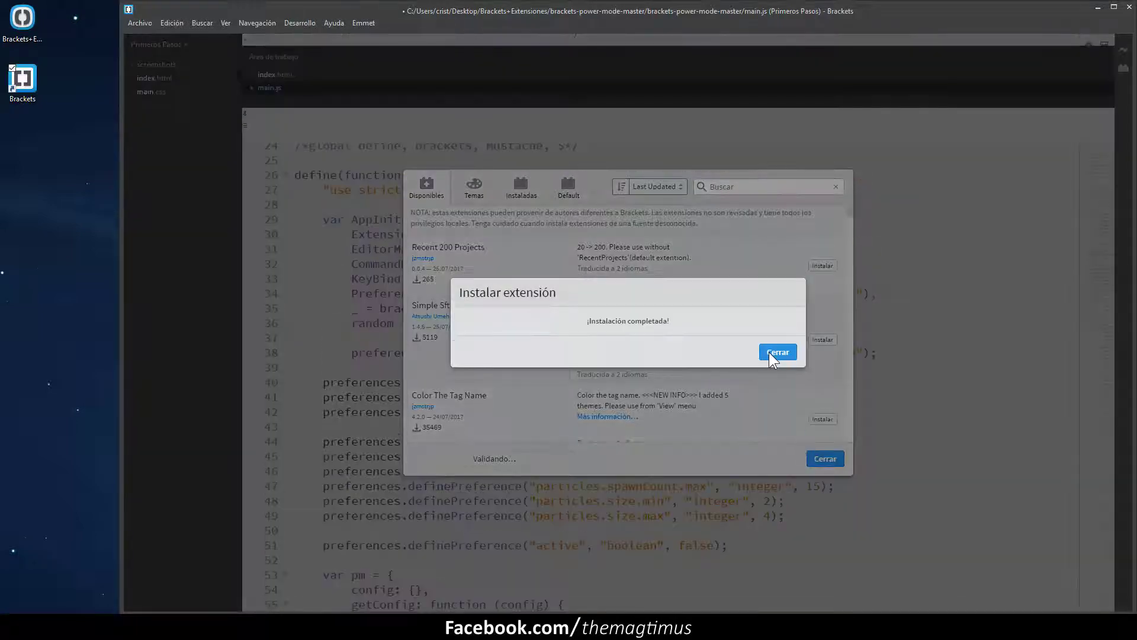
{"action": "left_click", "coordinate": [774, 352]}
{"action": "left_click", "coordinate": [816, 459]}
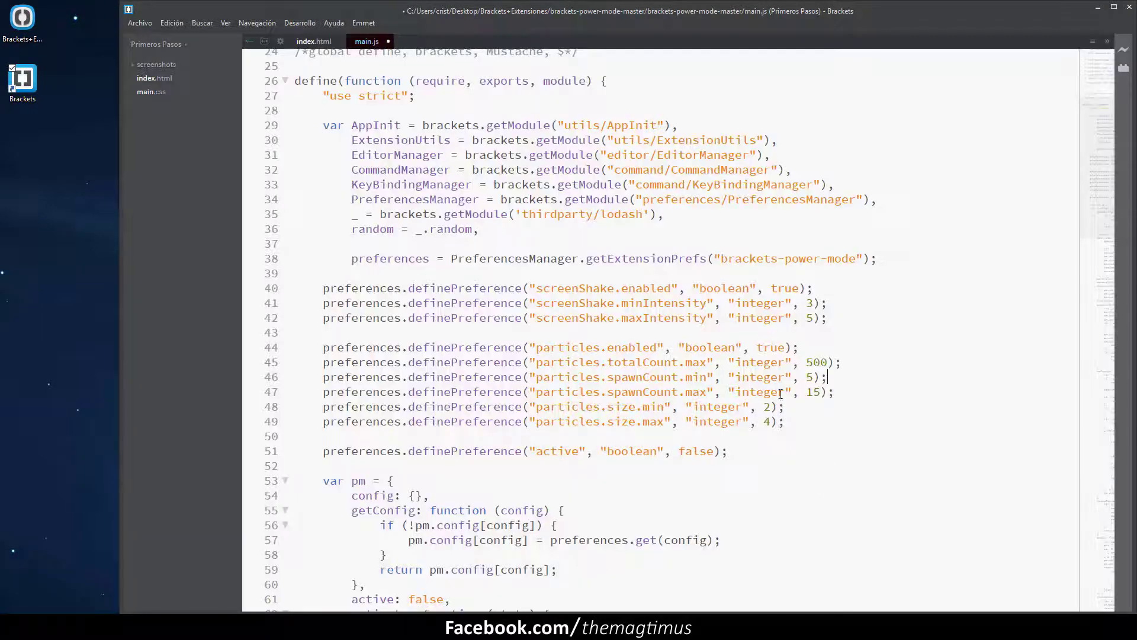
Step: Try the new document tabs by switching between index.html and main.js, and hide and restore the sidebar
{"action": "left_click", "coordinate": [311, 38]}
{"action": "left_click", "coordinate": [368, 43]}
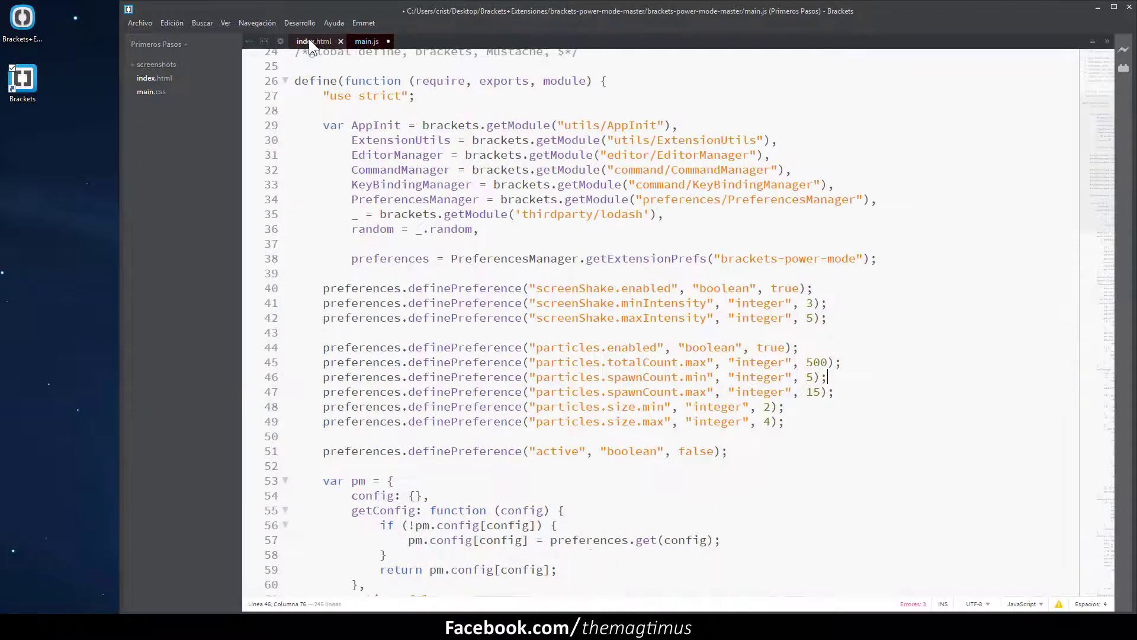
{"action": "left_click", "coordinate": [308, 39]}
{"action": "left_click", "coordinate": [365, 40]}
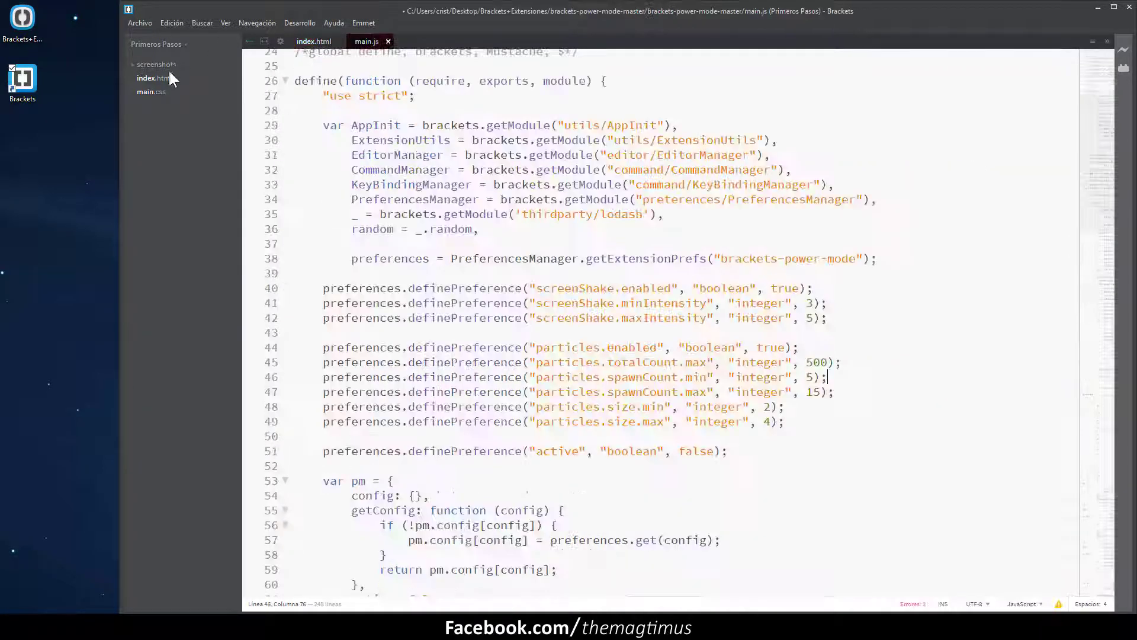
{"action": "left_click", "coordinate": [250, 41]}
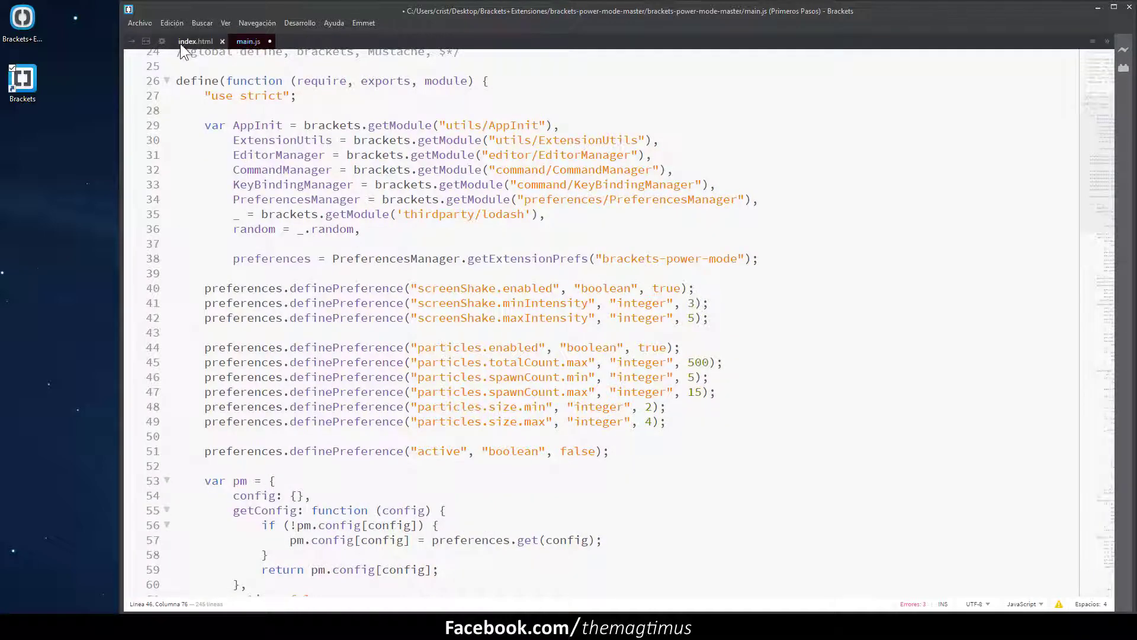
{"action": "left_click", "coordinate": [130, 41]}
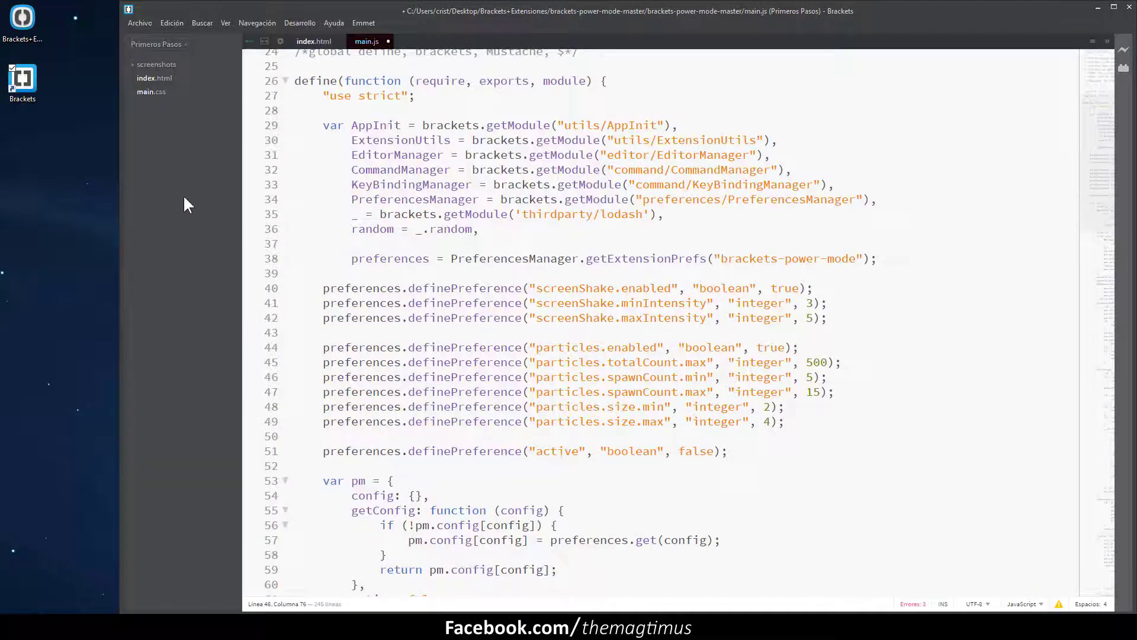
Step: Install the html-designer-master ZIP through the extension manager and close the manager
{"action": "left_click", "coordinate": [1123, 67]}
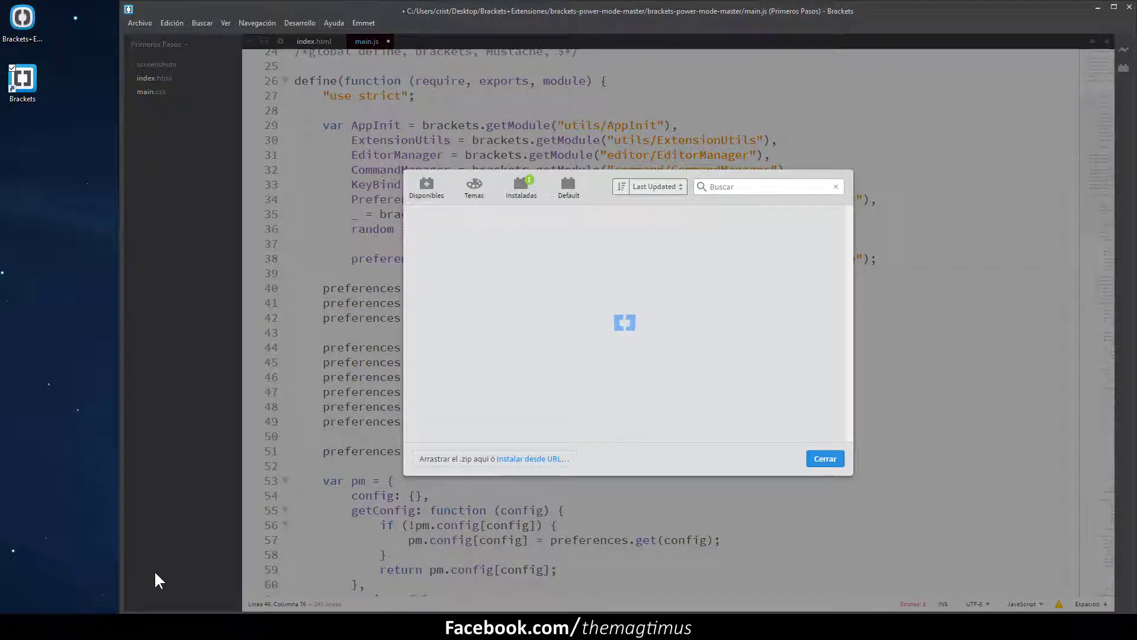
{"action": "key", "text": "alt+Tab"}
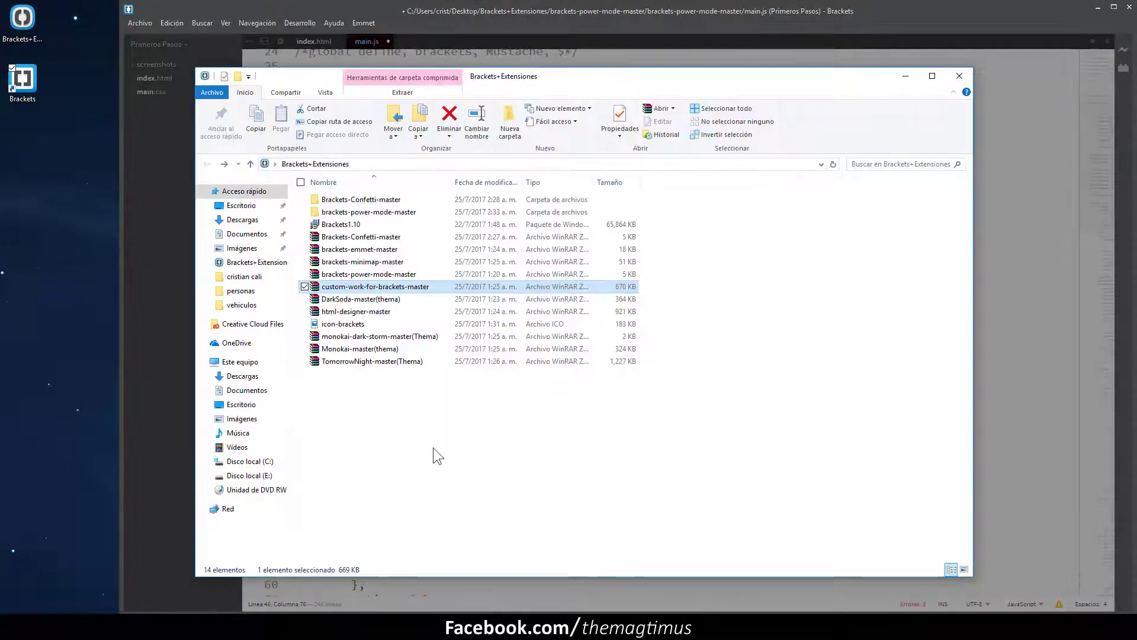
{"action": "left_click", "coordinate": [415, 384]}
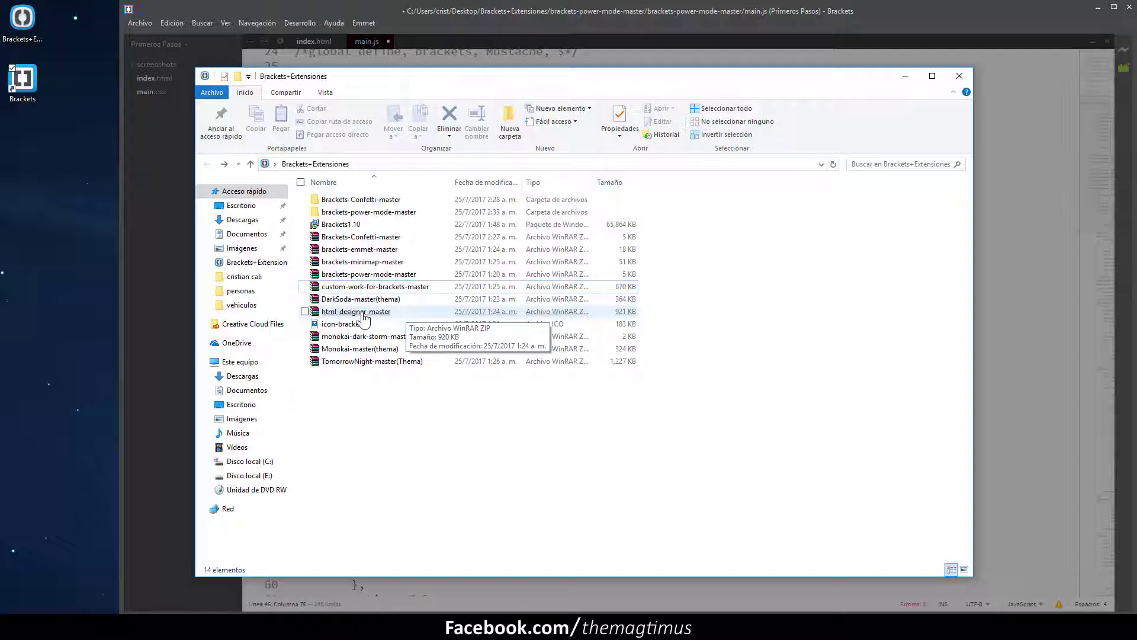
{"action": "left_click_drag", "start_coordinate": [361, 314], "coordinate": [507, 458]}
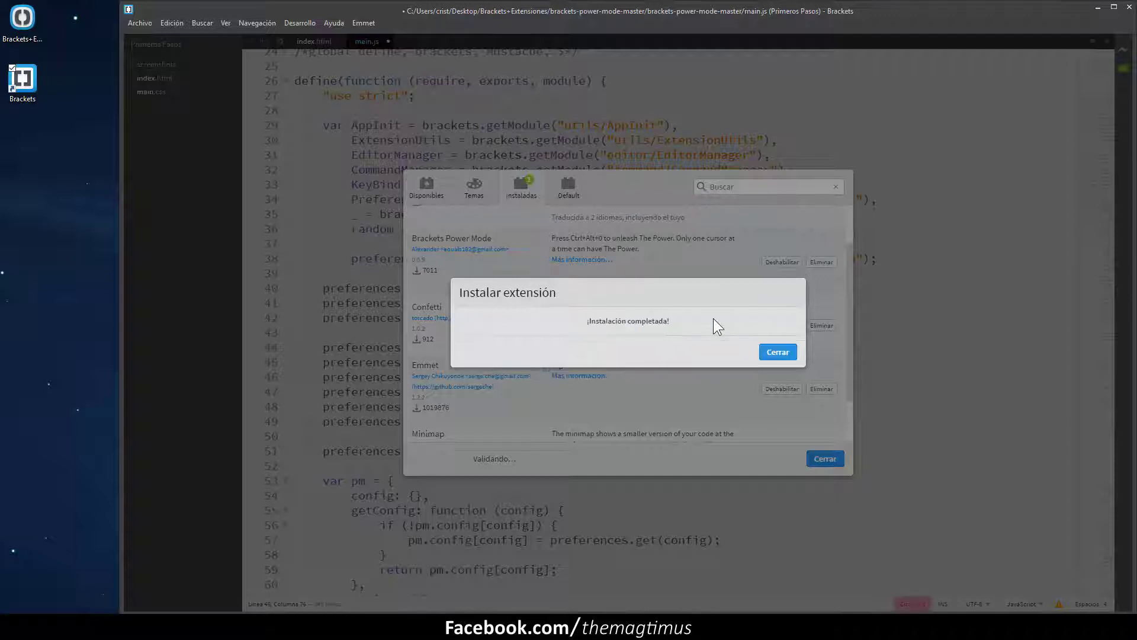
{"action": "left_click", "coordinate": [782, 353]}
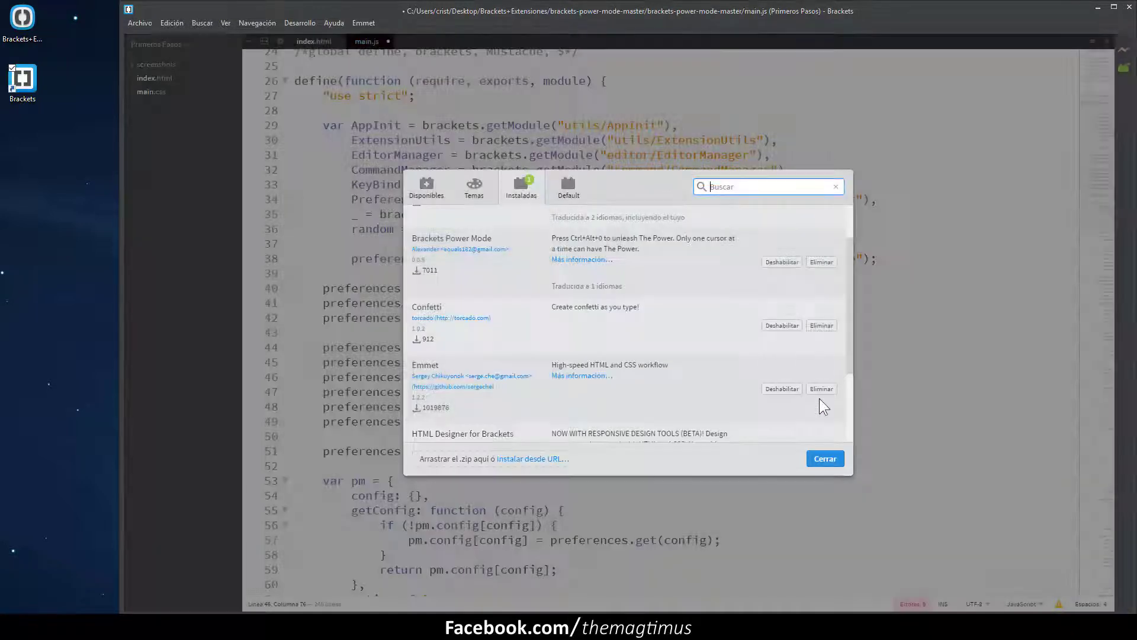
{"action": "left_click", "coordinate": [825, 458]}
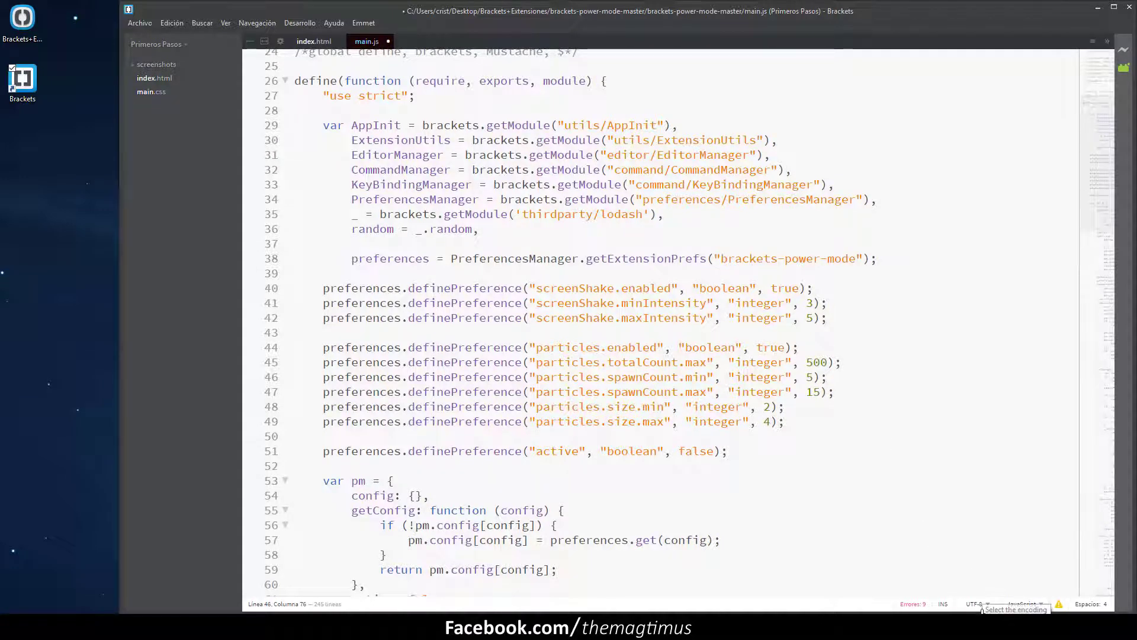
Step: Close Brackets without saving the changes in main.js and start it again from the desktop
{"action": "left_click", "coordinate": [585, 154]}
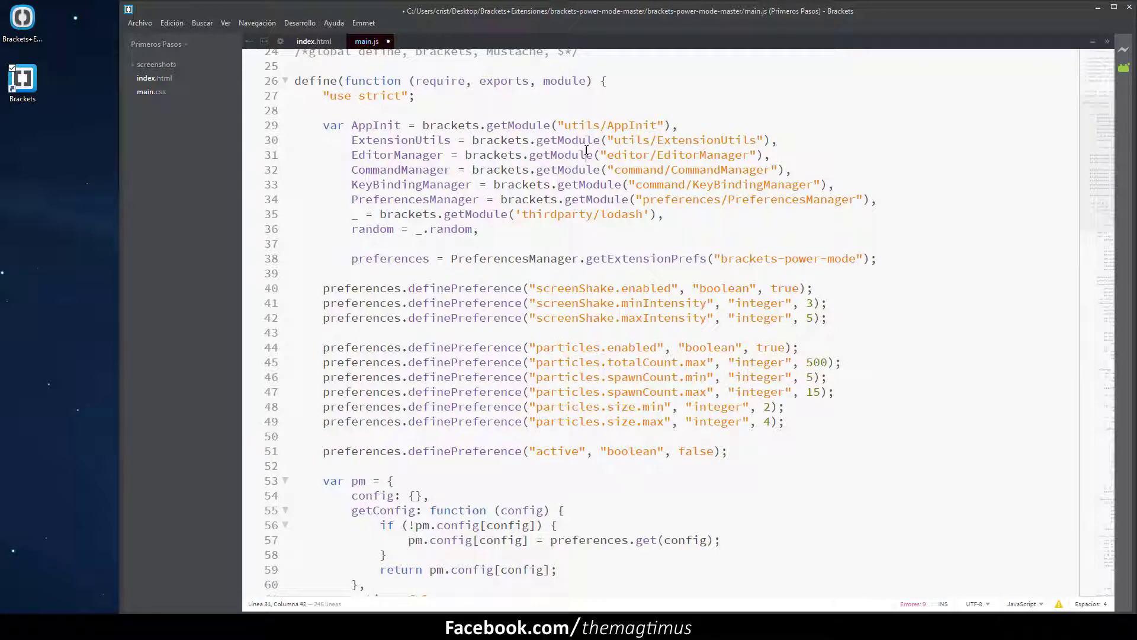
{"action": "left_click", "coordinate": [1130, 7]}
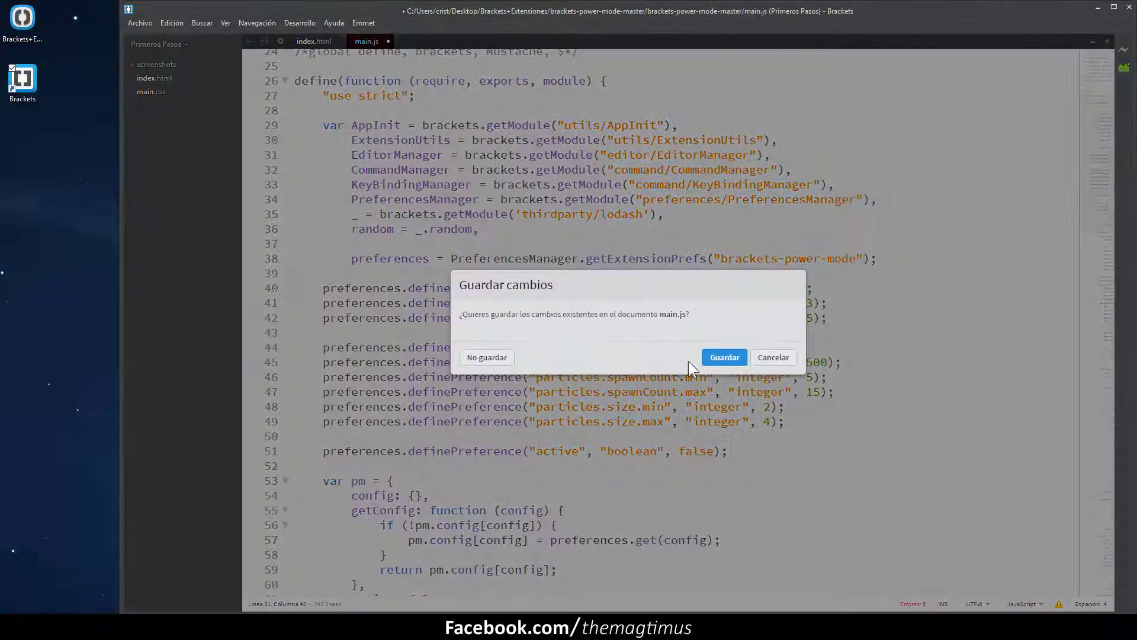
{"action": "left_click", "coordinate": [487, 357]}
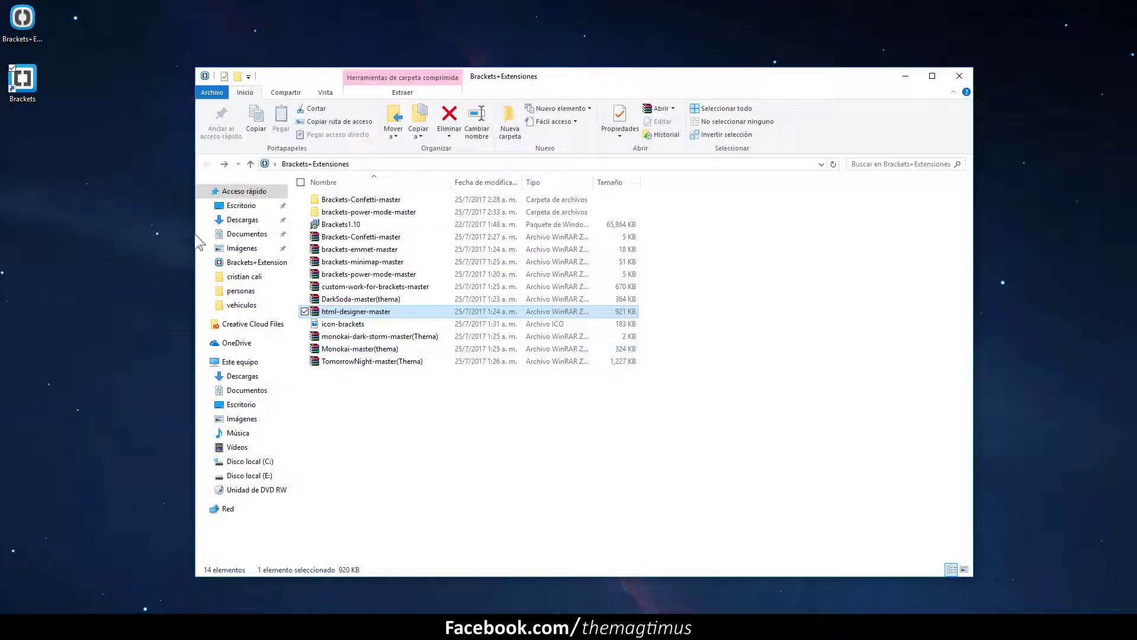
{"action": "double_click", "coordinate": [30, 99]}
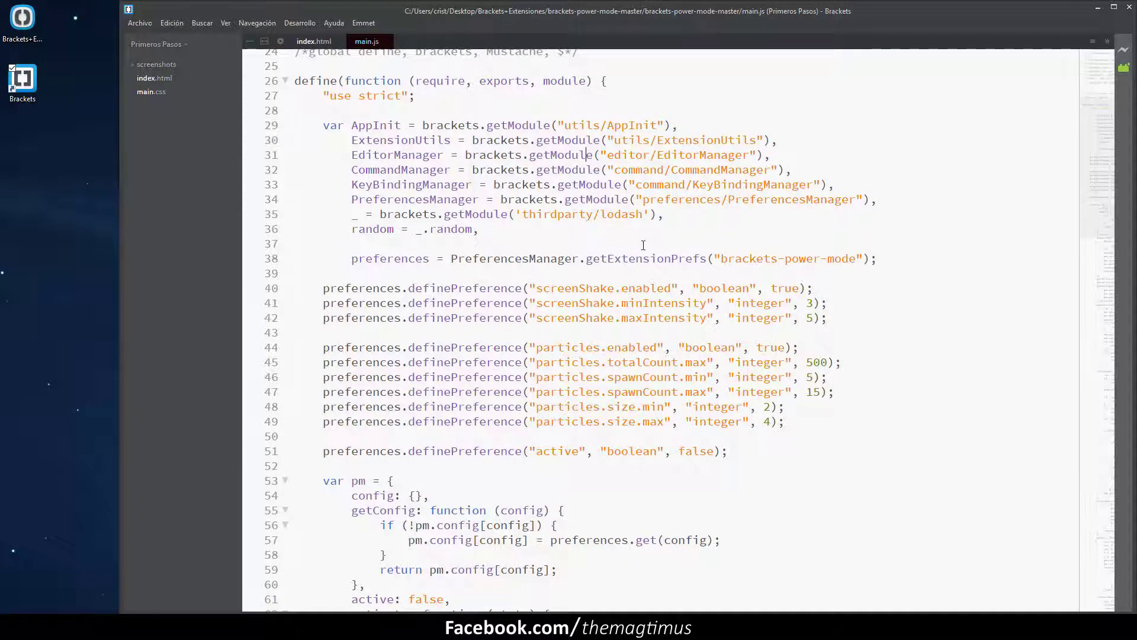
Step: Reposition the Brackets window and stretch its lower edge to the bottom of the desktop
{"action": "left_click", "coordinate": [754, 184]}
{"action": "left_click", "coordinate": [745, 237]}
{"action": "left_click_drag", "start_coordinate": [800, 3], "coordinate": [806, 51]}
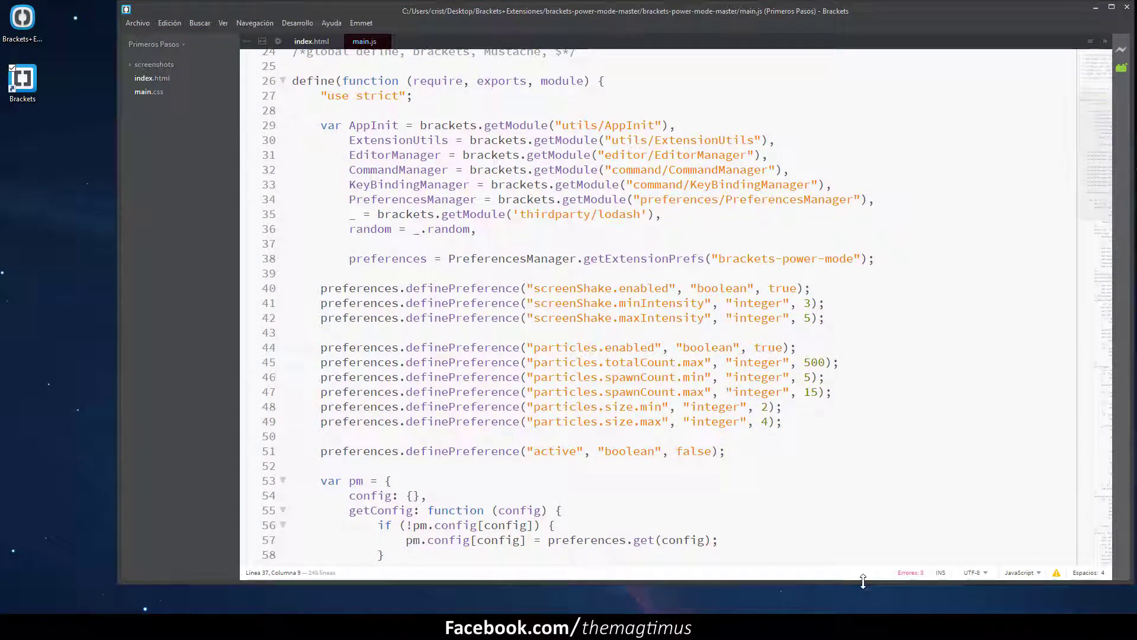
{"action": "left_click_drag", "start_coordinate": [867, 596], "coordinate": [866, 626]}
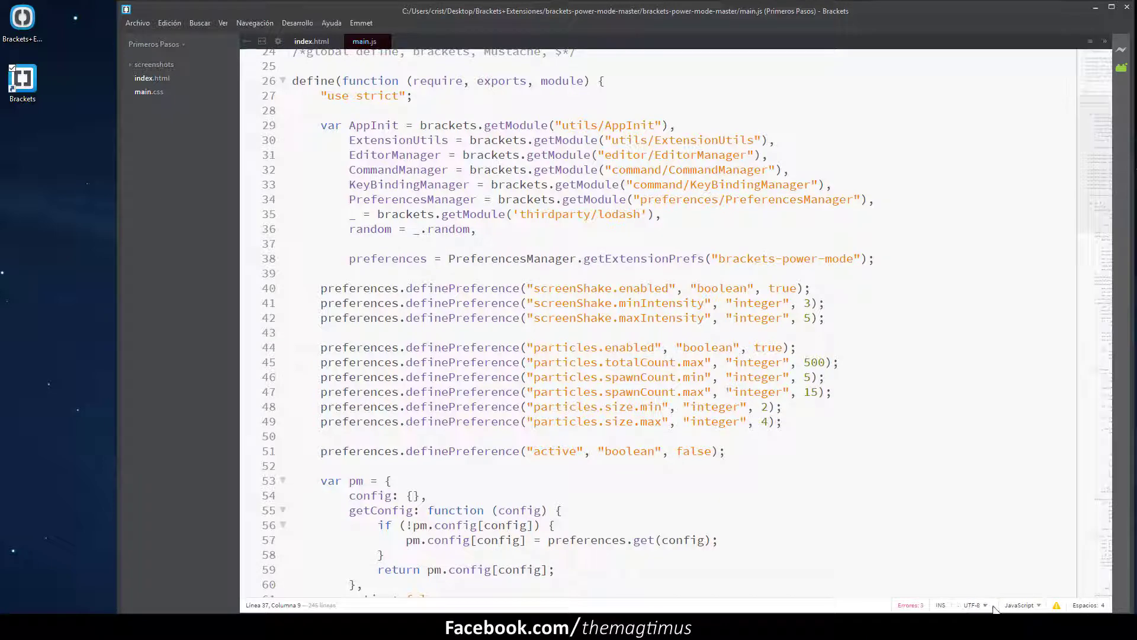
Step: Examine the encoding, language and indentation options of main.js and the development commands
{"action": "left_click", "coordinate": [974, 606]}
{"action": "left_click", "coordinate": [974, 606]}
{"action": "left_click", "coordinate": [1022, 605]}
{"action": "left_click", "coordinate": [1021, 605]}
{"action": "left_click", "coordinate": [972, 605]}
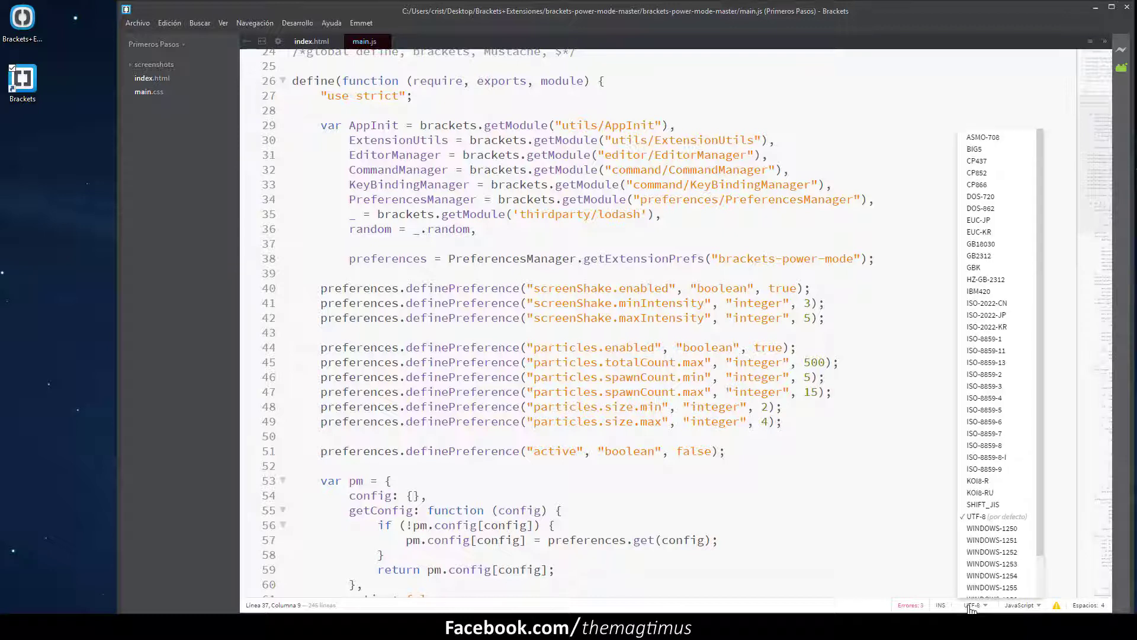
{"action": "left_click", "coordinate": [972, 605]}
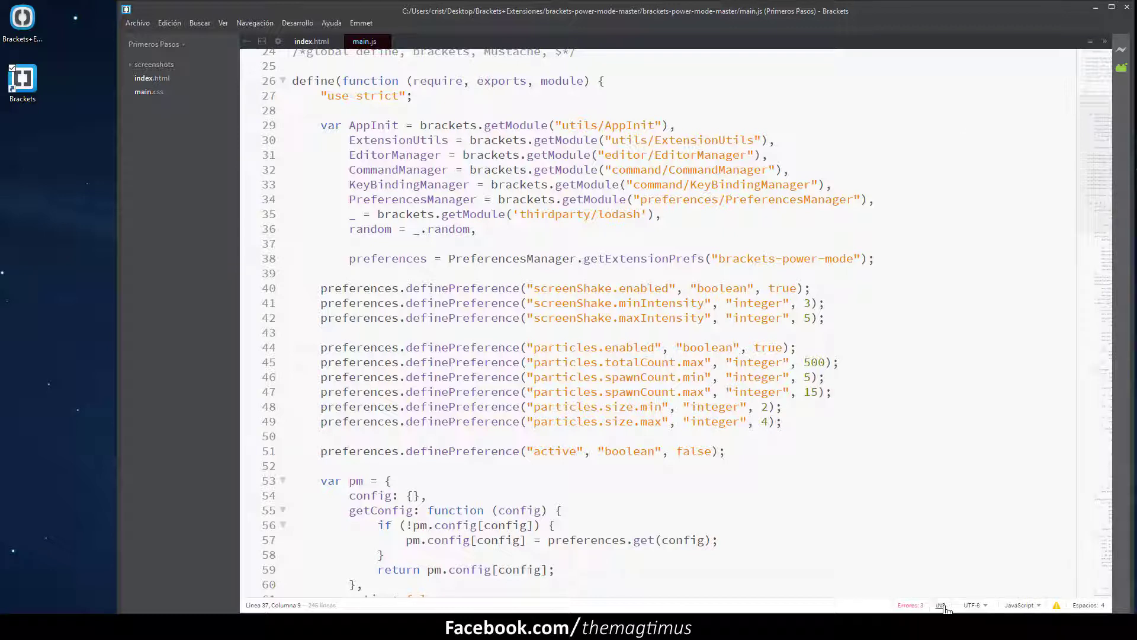
{"action": "left_click", "coordinate": [1085, 605]}
{"action": "left_click", "coordinate": [1074, 605]}
{"action": "left_click", "coordinate": [304, 23]}
{"action": "left_click", "coordinate": [332, 206]}
Step: Try the Enable Screenshake view option in main.js and turn it off again
{"action": "left_click", "coordinate": [223, 24]}
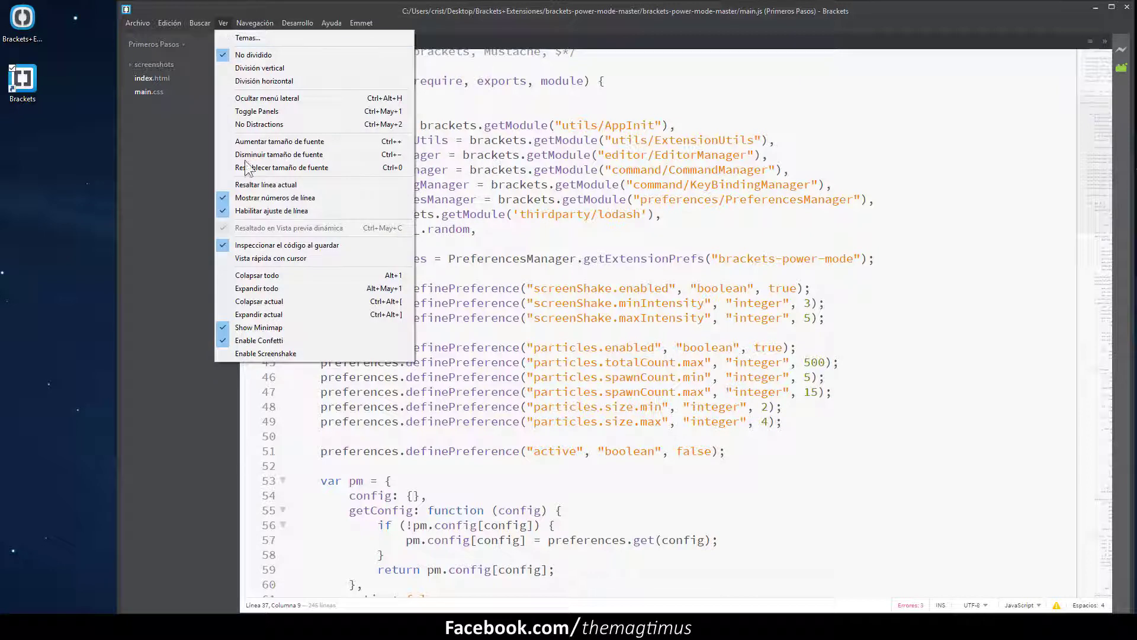
{"action": "left_click", "coordinate": [285, 353]}
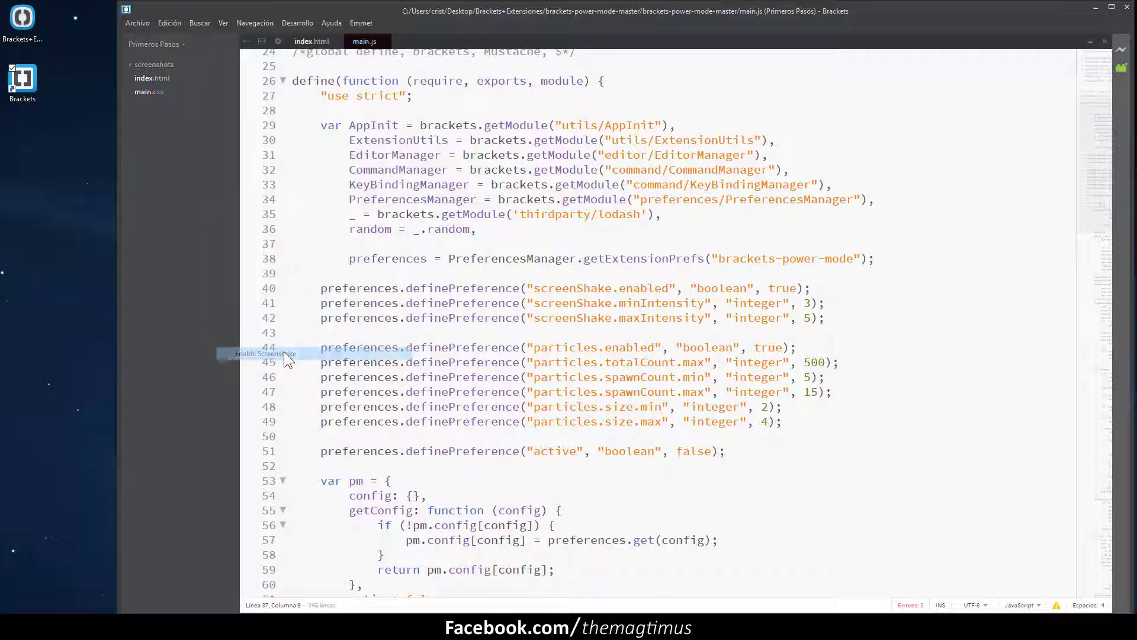
{"action": "left_click", "coordinate": [751, 406]}
{"action": "left_click", "coordinate": [222, 21]}
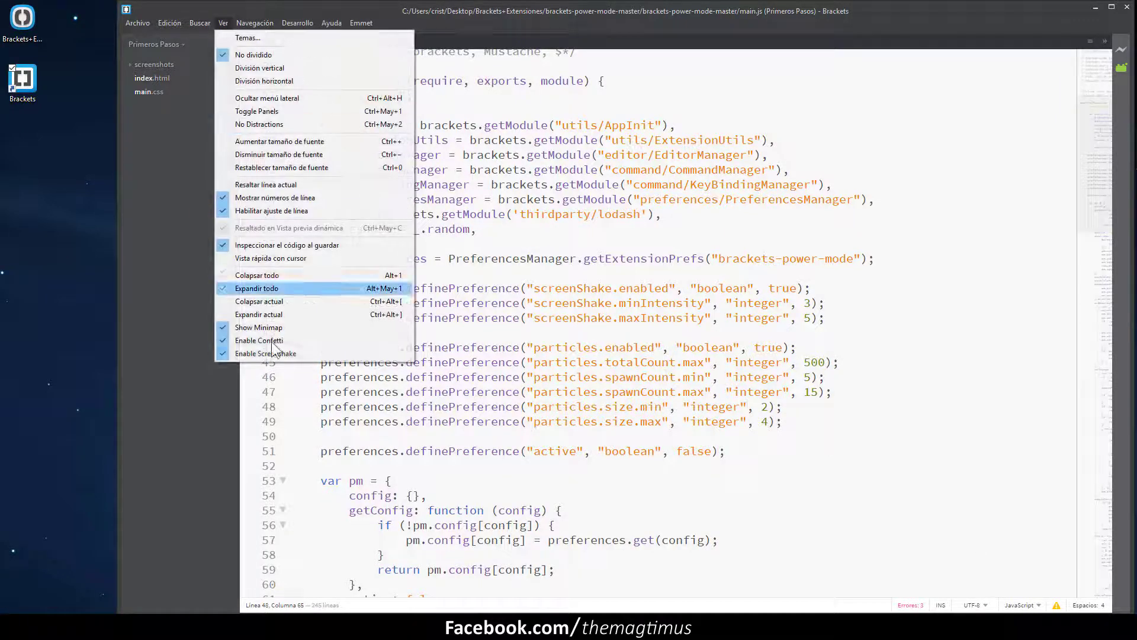
{"action": "left_click", "coordinate": [272, 353]}
{"action": "left_click", "coordinate": [223, 22]}
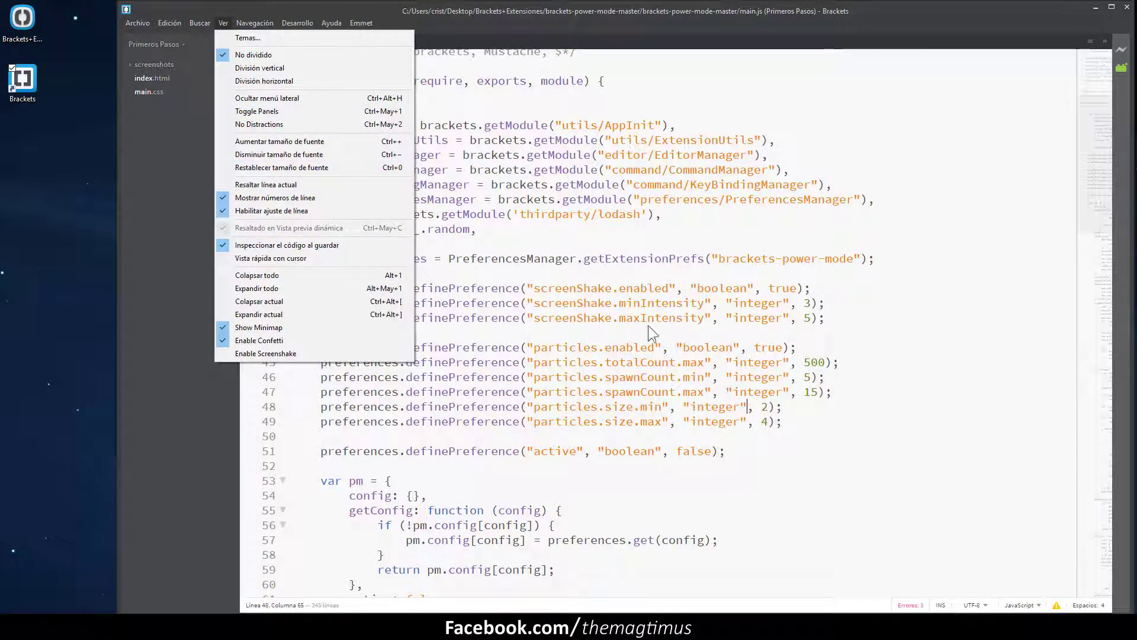
{"action": "left_click", "coordinate": [778, 393]}
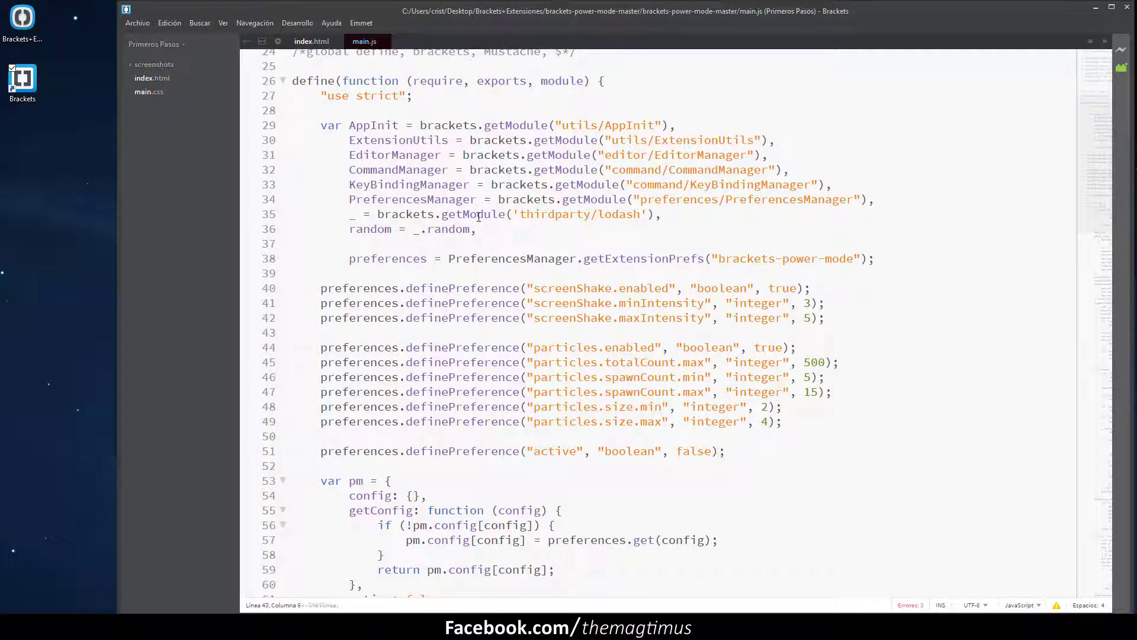
{"action": "key", "text": "BackSpace"}
Step: Search the available extensions for "html desi" in the Extension Manager
{"action": "left_click", "coordinate": [1122, 69]}
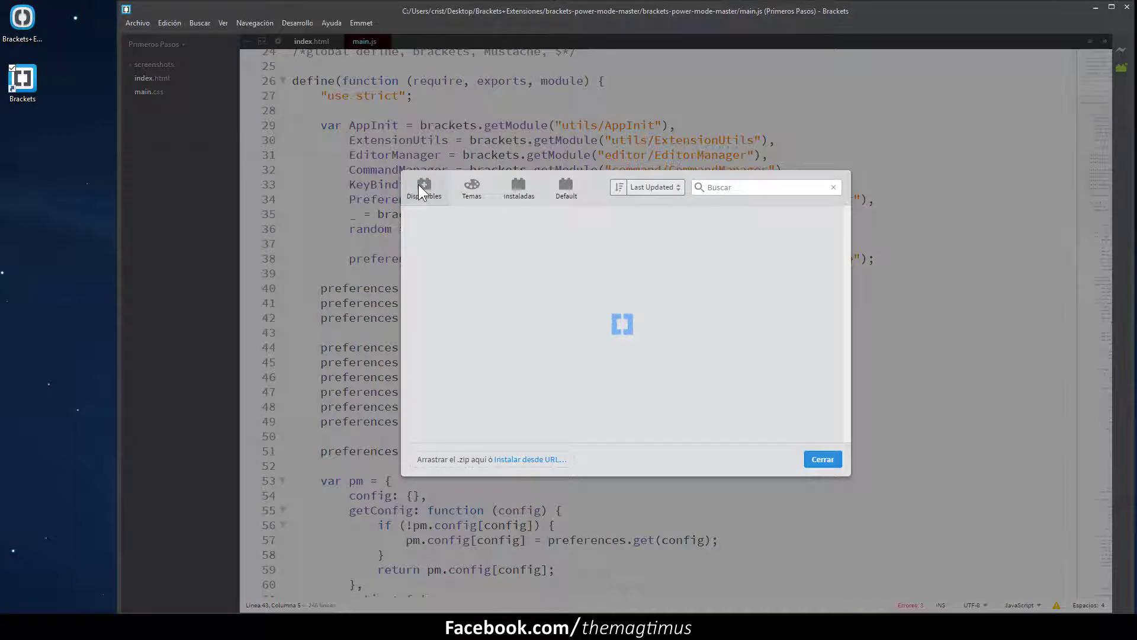
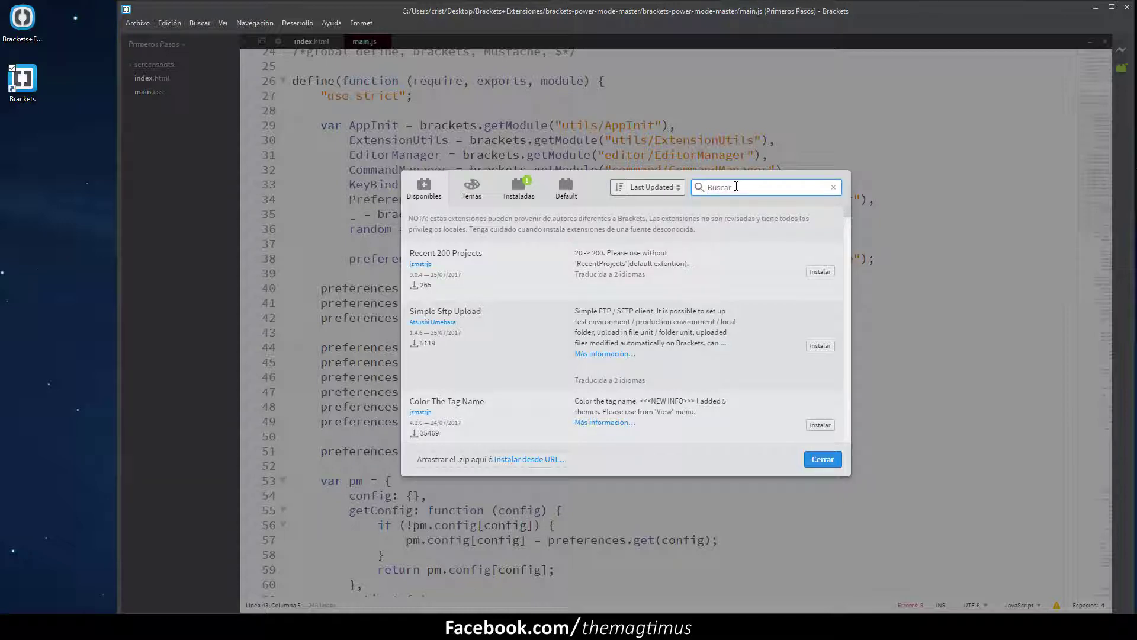
{"action": "type", "text": "html dis"}
{"action": "key", "text": "BackSpace"}
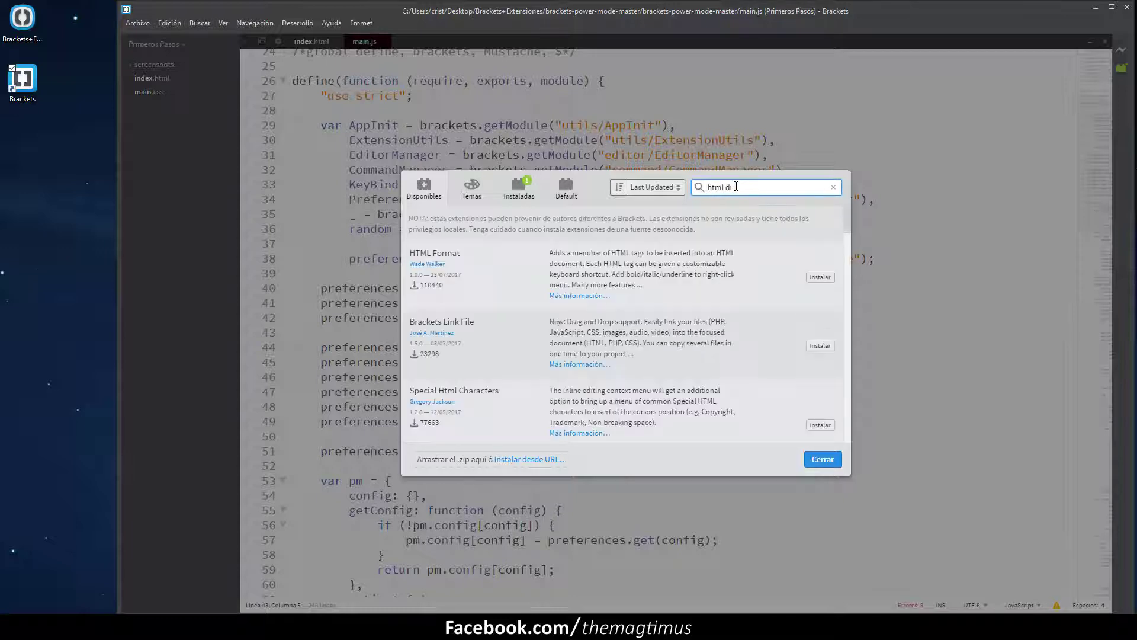
{"action": "type", "text": "si"}
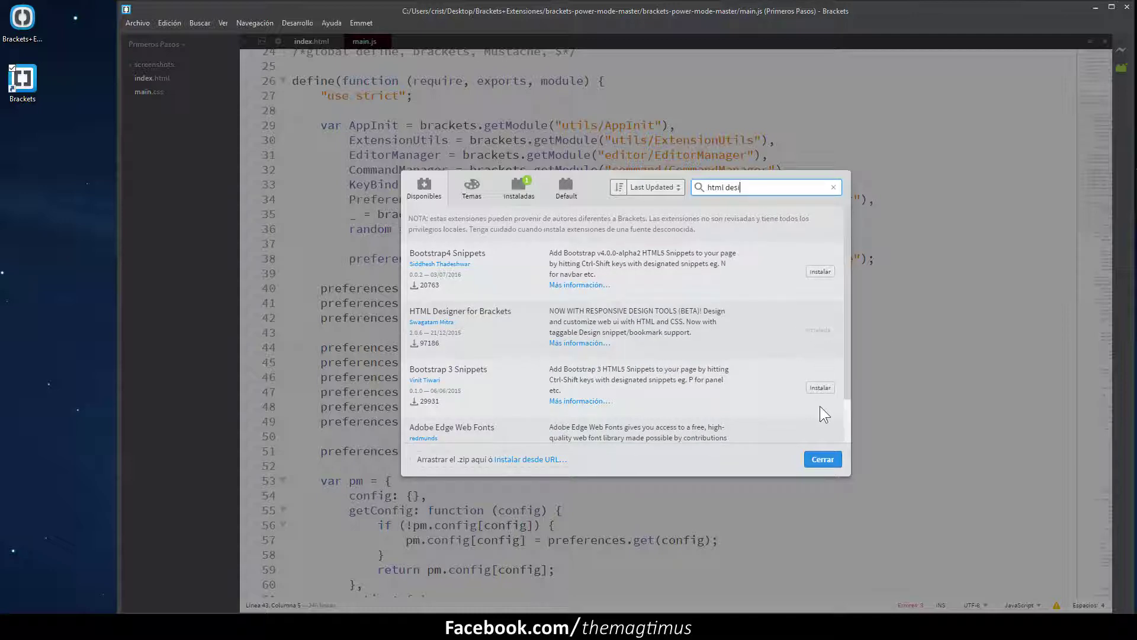
Step: Remove the installed HTML Designer for Brackets extension and reload Brackets to apply the removal
{"action": "left_click", "coordinate": [515, 195]}
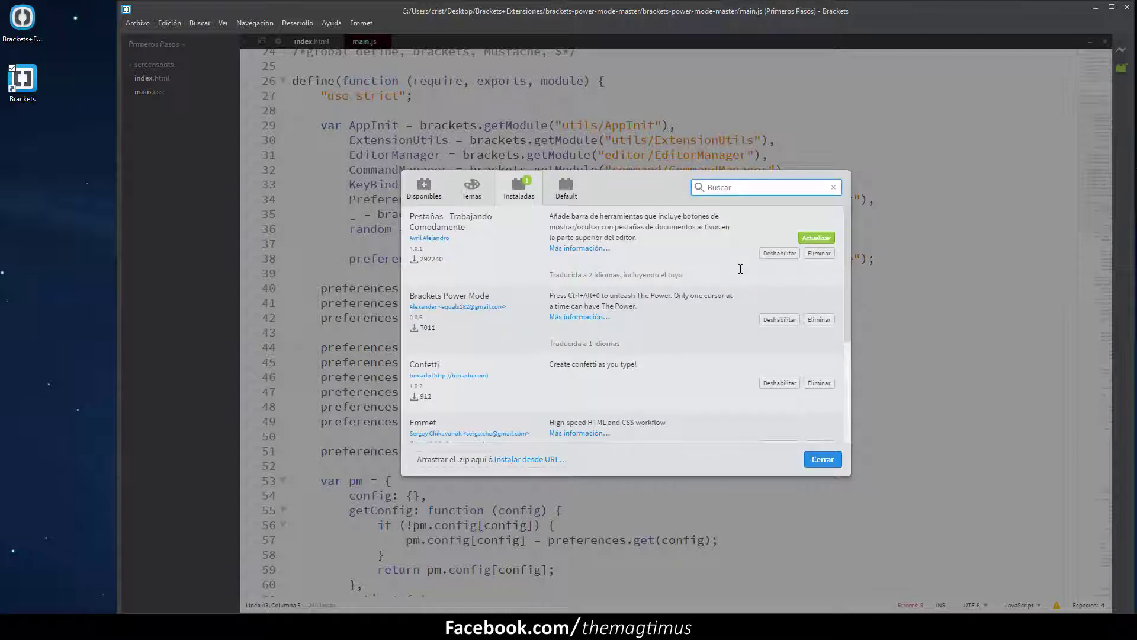
{"action": "scroll", "coordinate": [743, 333], "scroll_direction": "down", "scroll_amount": 5}
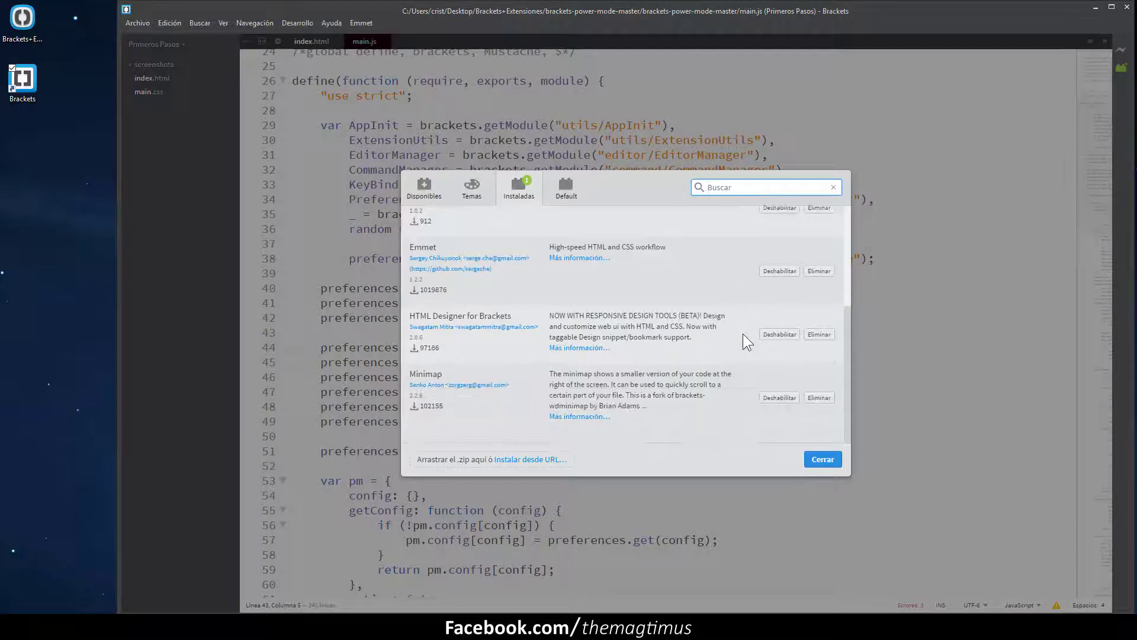
{"action": "left_click", "coordinate": [818, 334]}
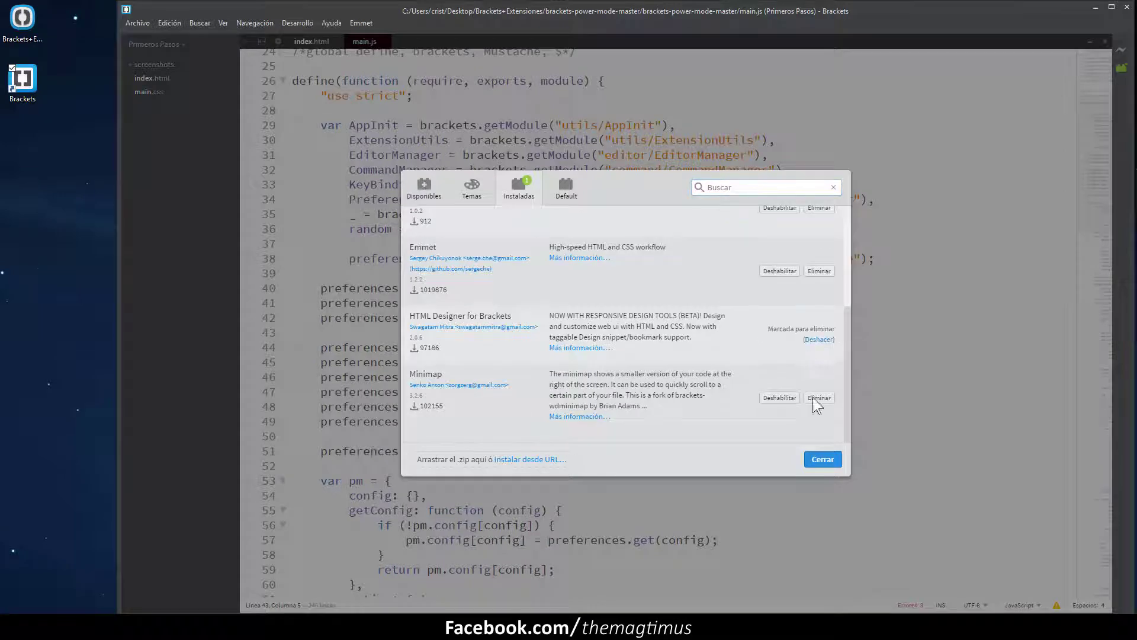
{"action": "left_click", "coordinate": [826, 457]}
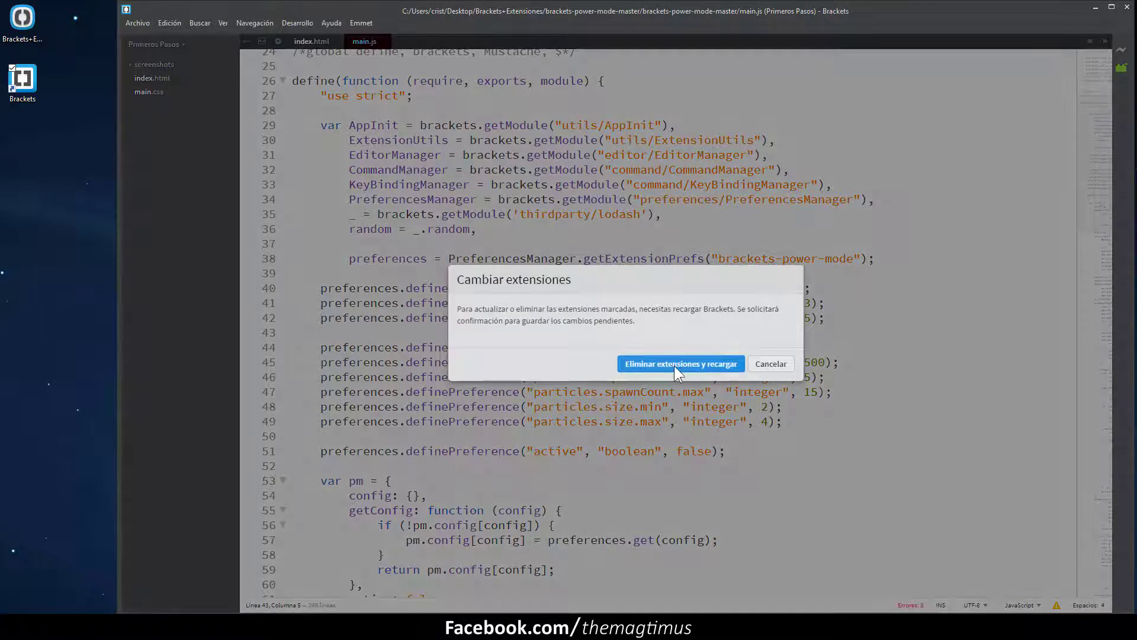
{"action": "left_click", "coordinate": [675, 365]}
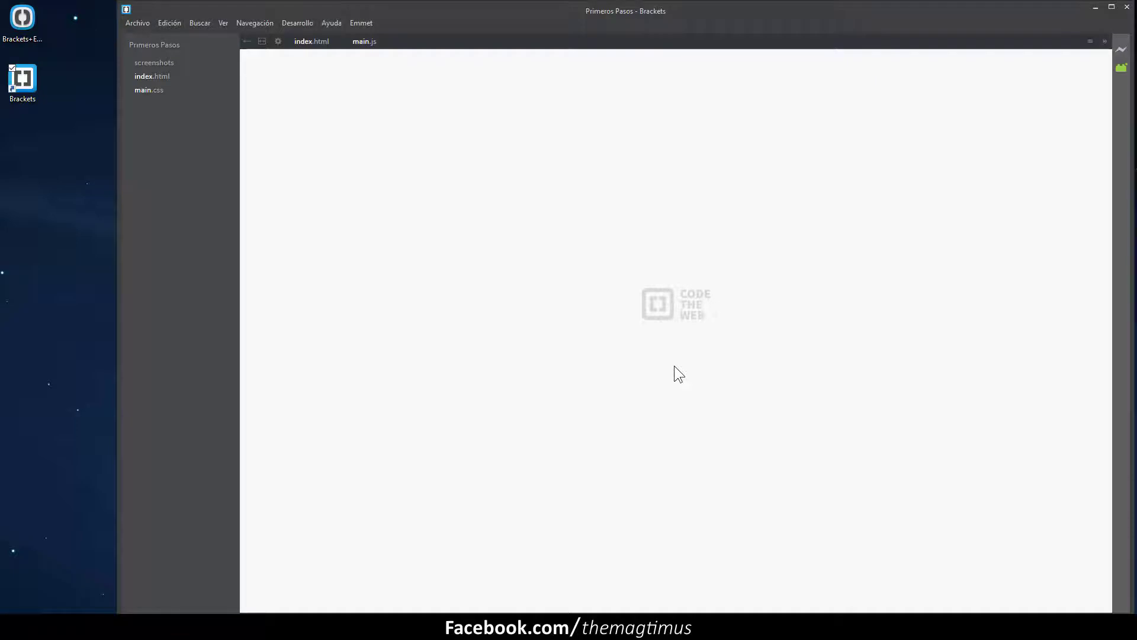
Step: Search the installed extensions for "html de" to check for HTML Designer
{"action": "left_click", "coordinate": [1121, 68]}
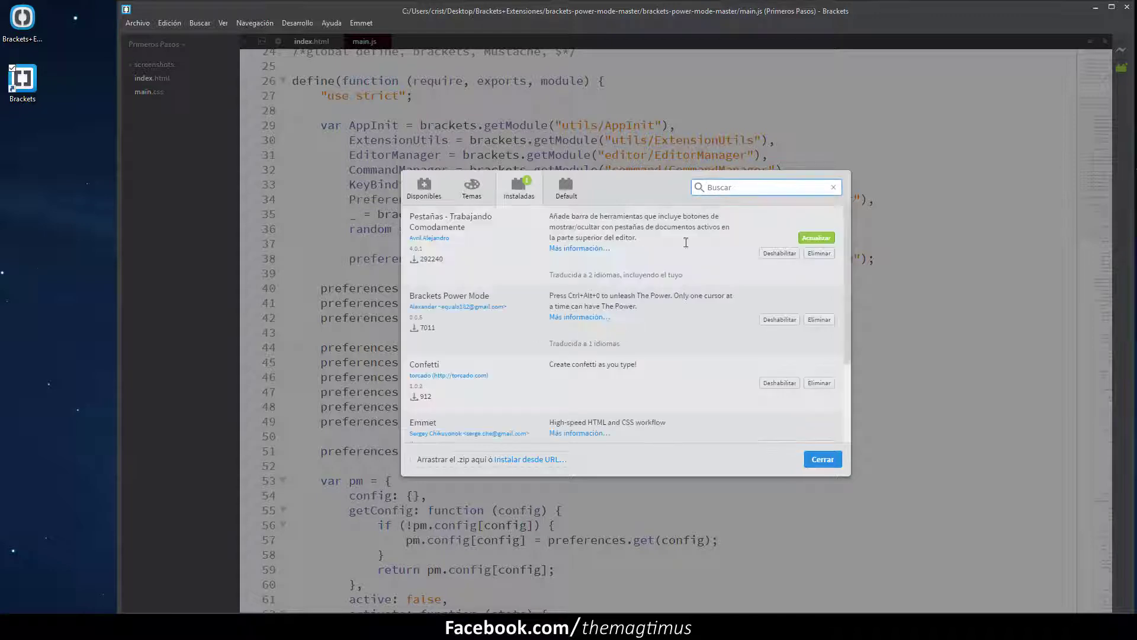
{"action": "type", "text": "html c"}
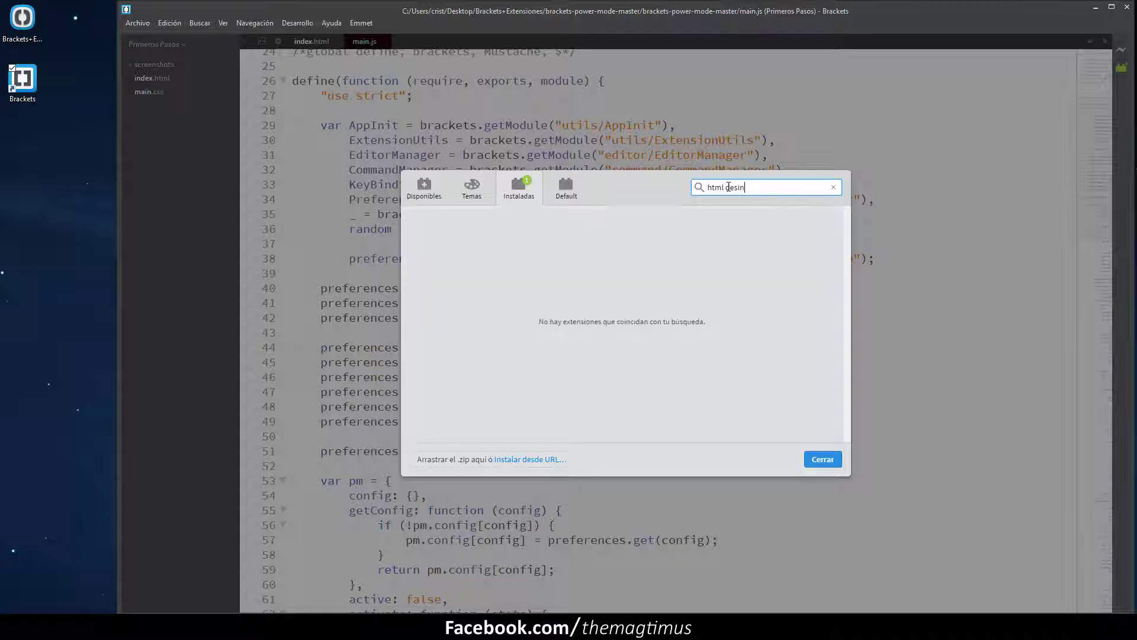
{"action": "key", "text": "BackSpace"}
{"action": "key", "text": "BackSpace"}
{"action": "key", "text": "BackSpace"}
{"action": "key", "text": "BackSpace"}
{"action": "key", "text": "BackSpace"}
{"action": "key", "text": "BackSpace"}
{"action": "type", "text": "e"}
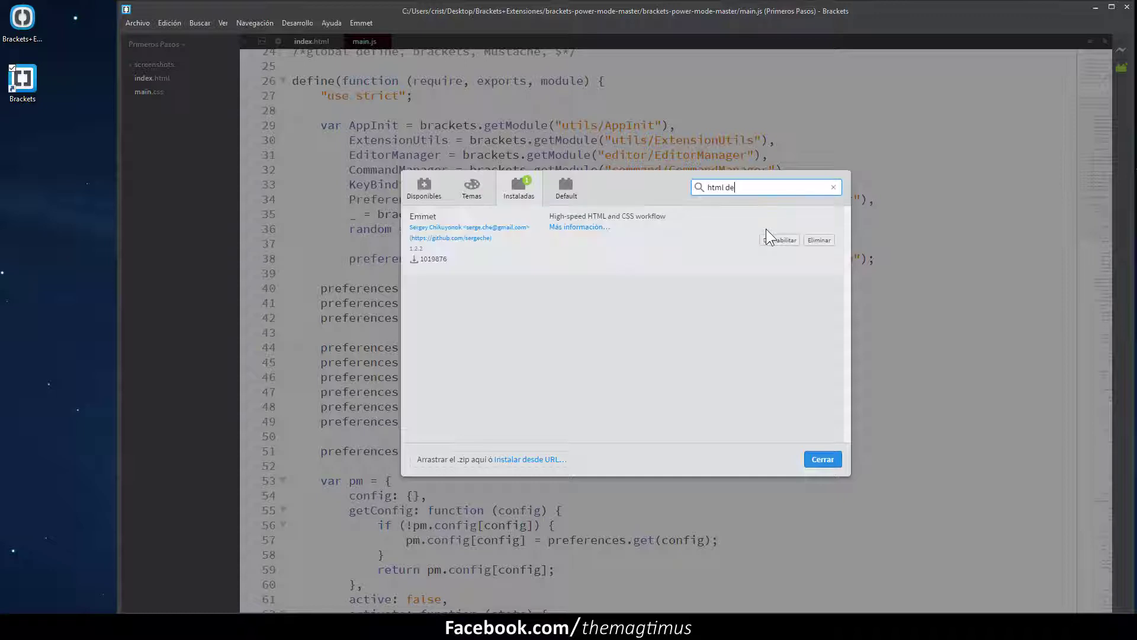
{"action": "key", "text": "BackSpace"}
{"action": "type", "text": "e"}
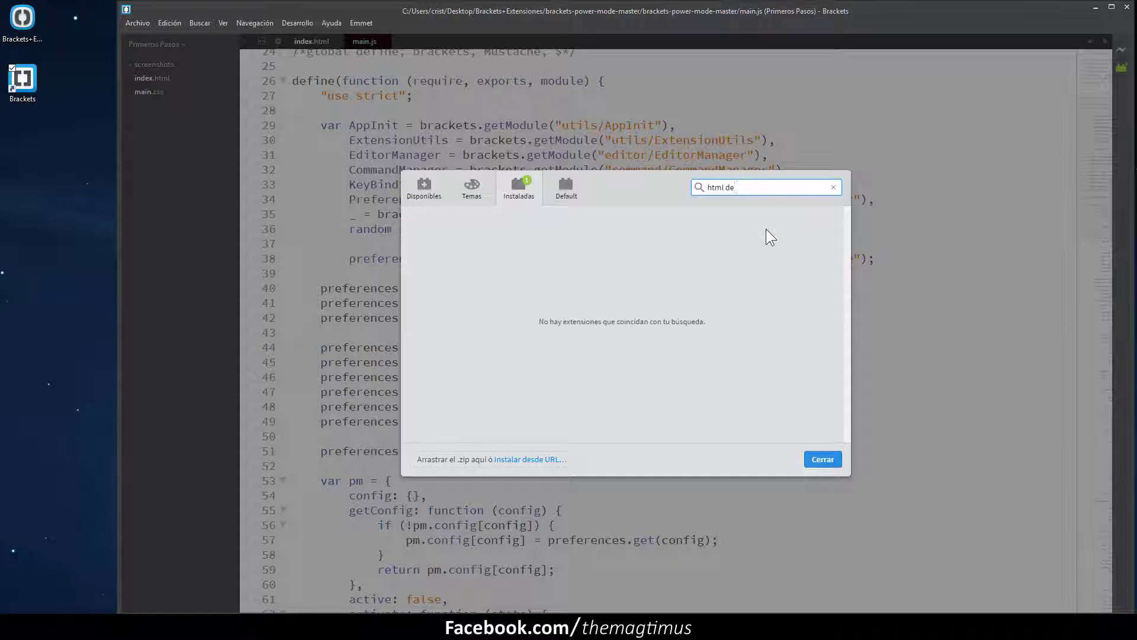
{"action": "key", "text": "BackSpace"}
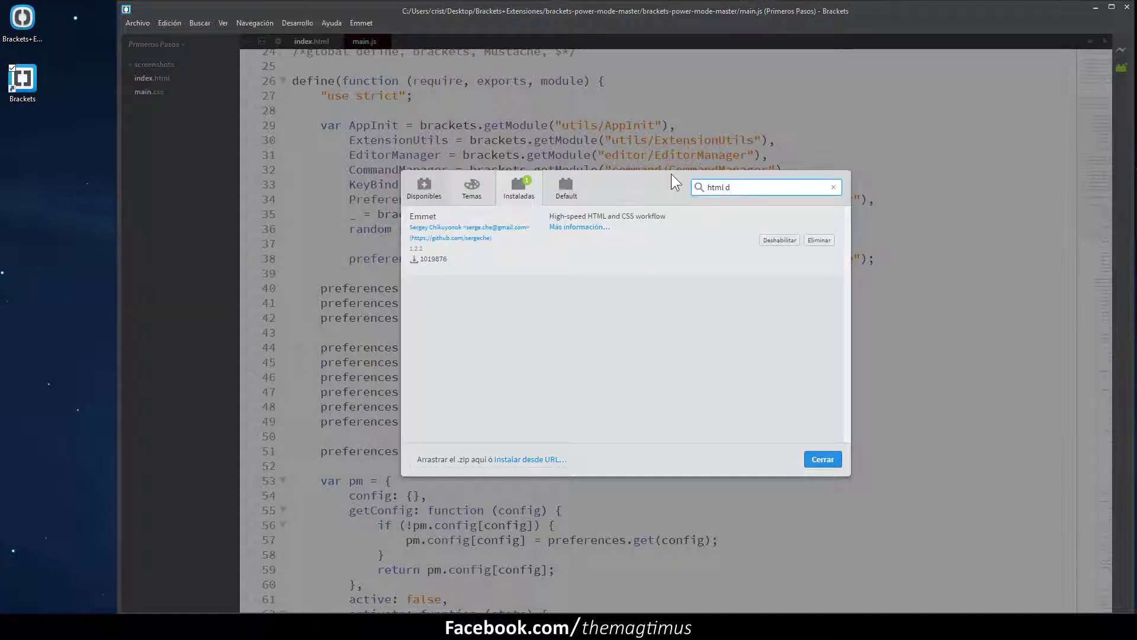
Step: Install HTML Designer for Brackets from the available extensions by searching for "html desi", and maximize the Brackets window
{"action": "left_click", "coordinate": [442, 200]}
{"action": "type", "text": "b"}
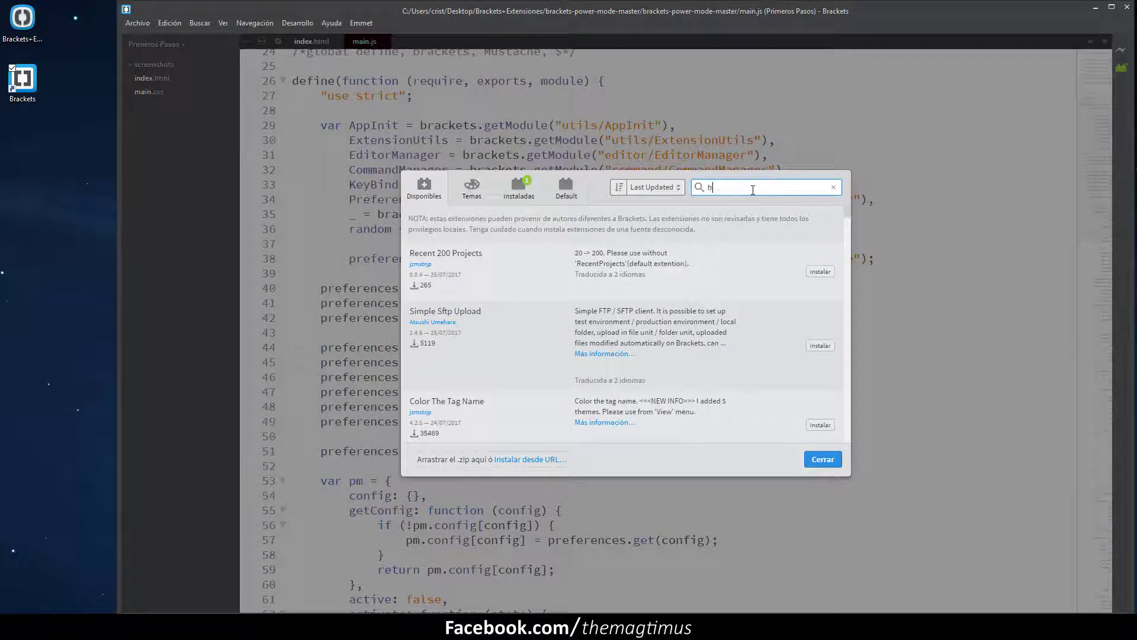
{"action": "type", "text": "tml des"}
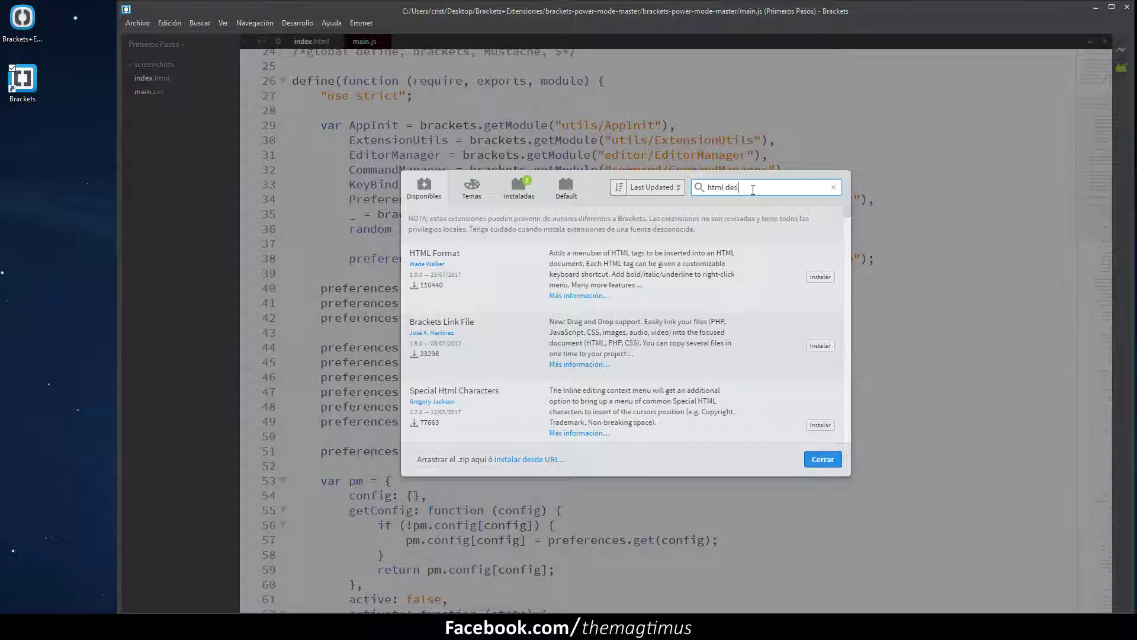
{"action": "type", "text": "in"}
{"action": "key", "text": "BackSpace"}
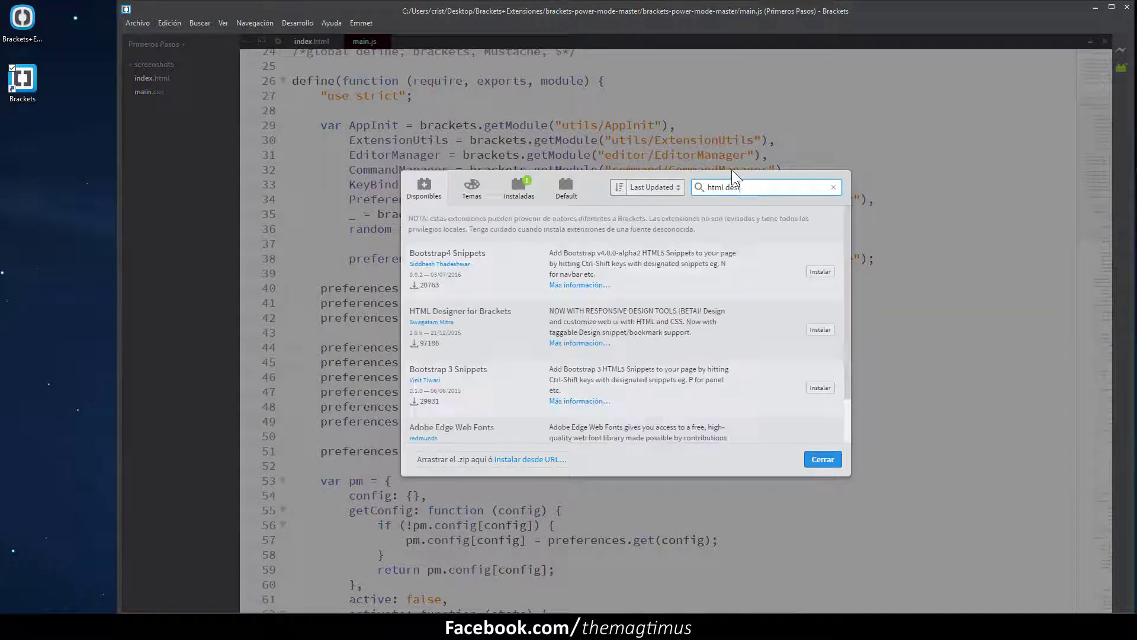
{"action": "left_click", "coordinate": [821, 330]}
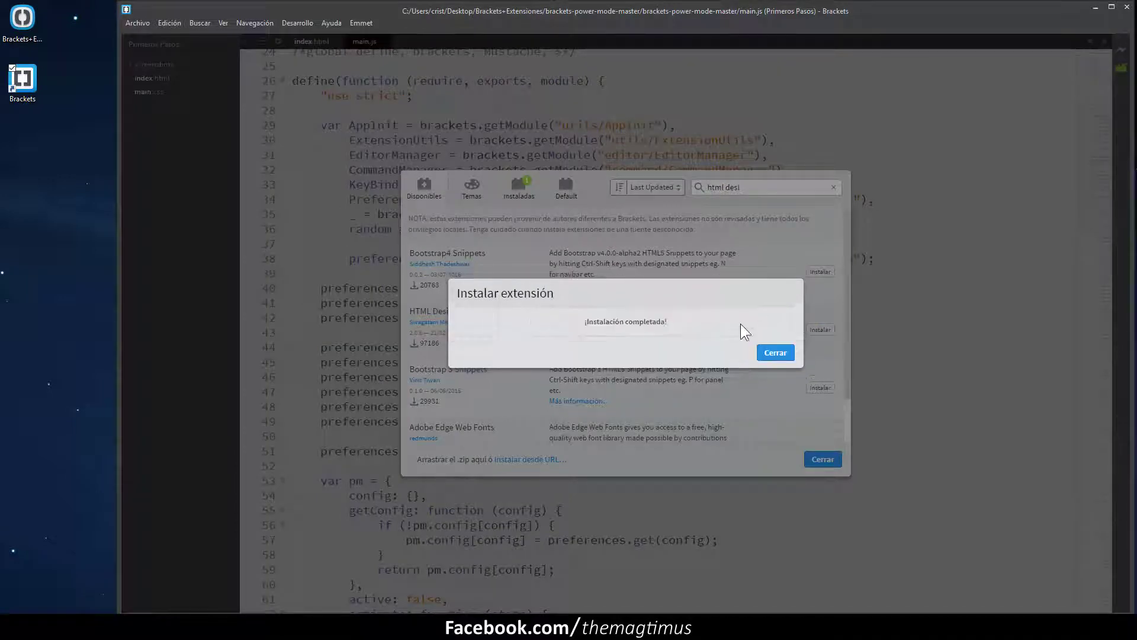
{"action": "left_click", "coordinate": [770, 353]}
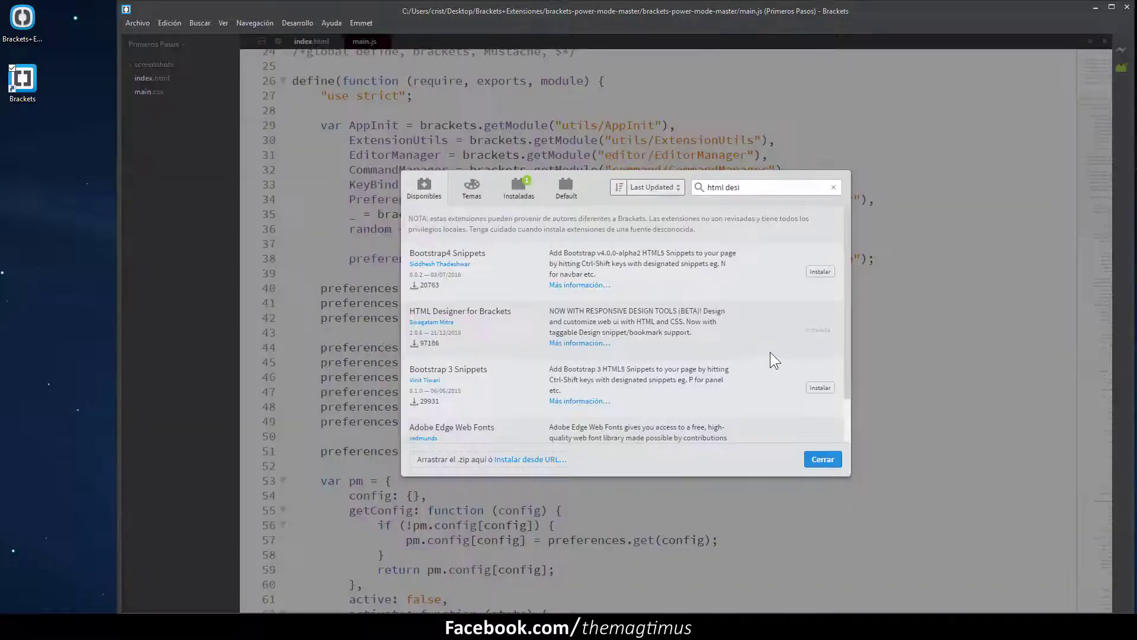
{"action": "left_click", "coordinate": [824, 460]}
{"action": "scroll", "coordinate": [848, 433], "scroll_direction": "down", "scroll_amount": 4}
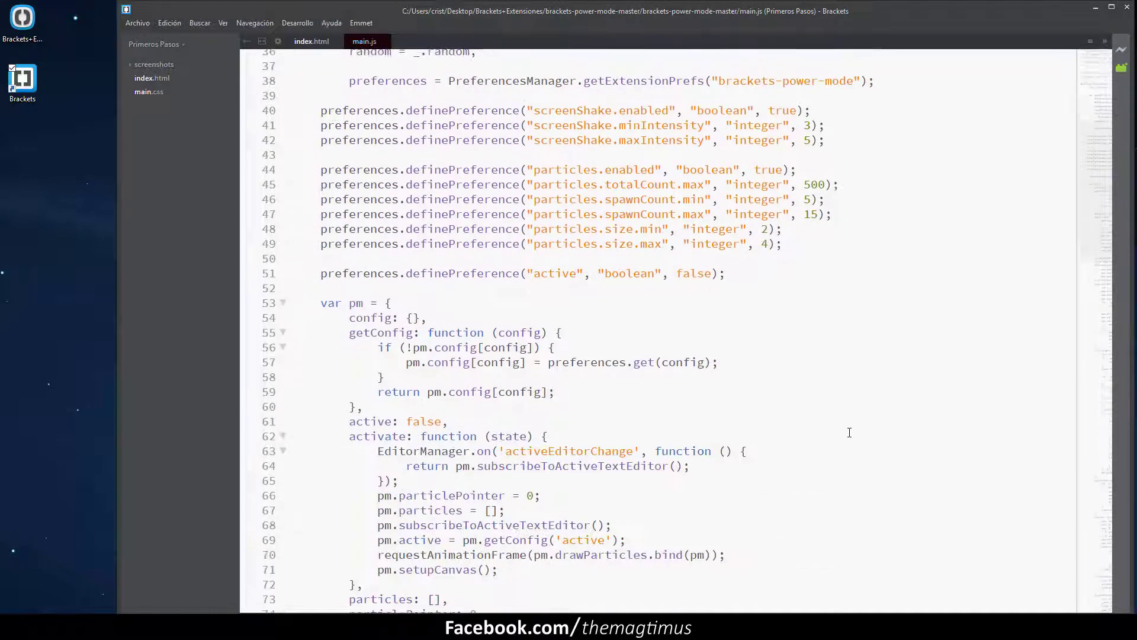
{"action": "double_click", "coordinate": [798, 11]}
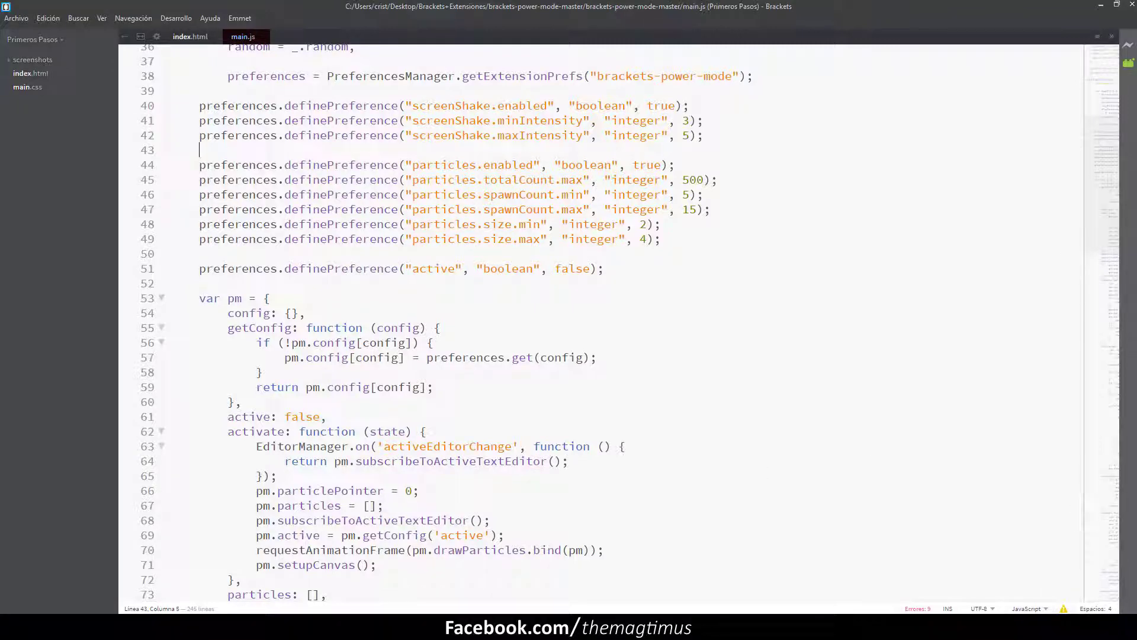
Step: Examine the insert mode, the language list and the JSLint problems of main.js
{"action": "left_click", "coordinate": [979, 609]}
{"action": "left_click", "coordinate": [1024, 609]}
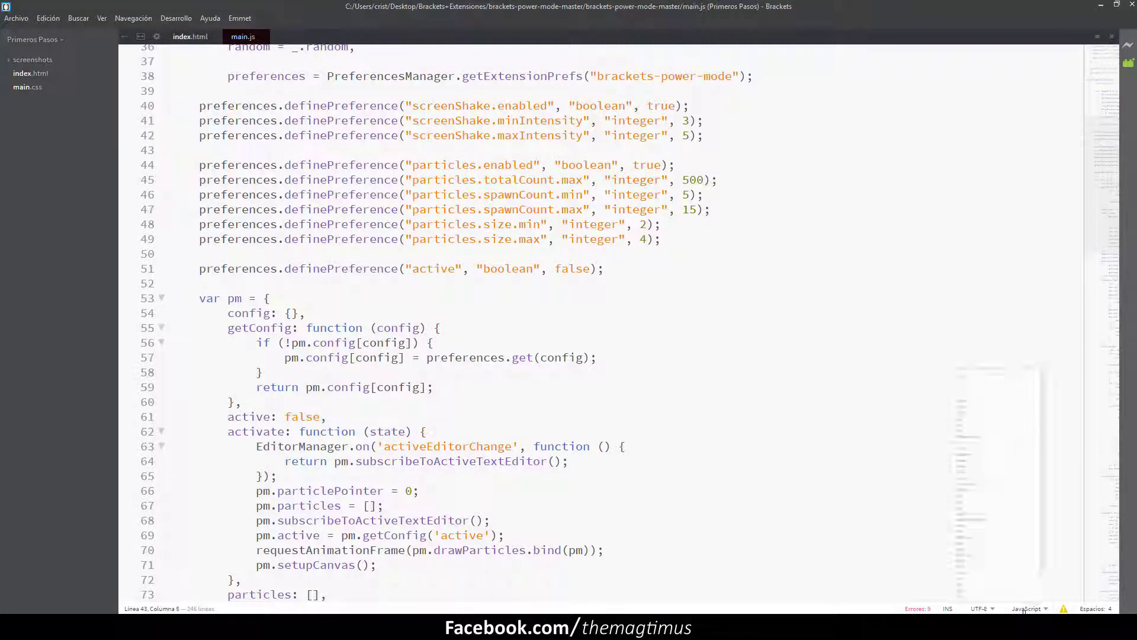
{"action": "left_click", "coordinate": [1024, 609]}
{"action": "left_click", "coordinate": [1024, 609]}
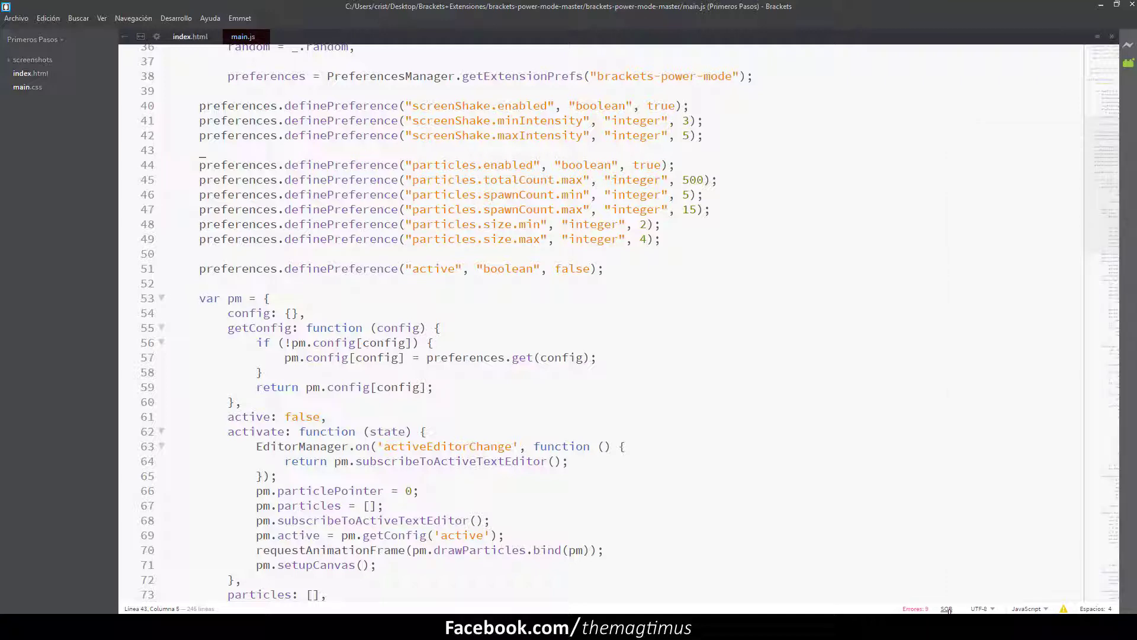
{"action": "left_click", "coordinate": [1039, 609]}
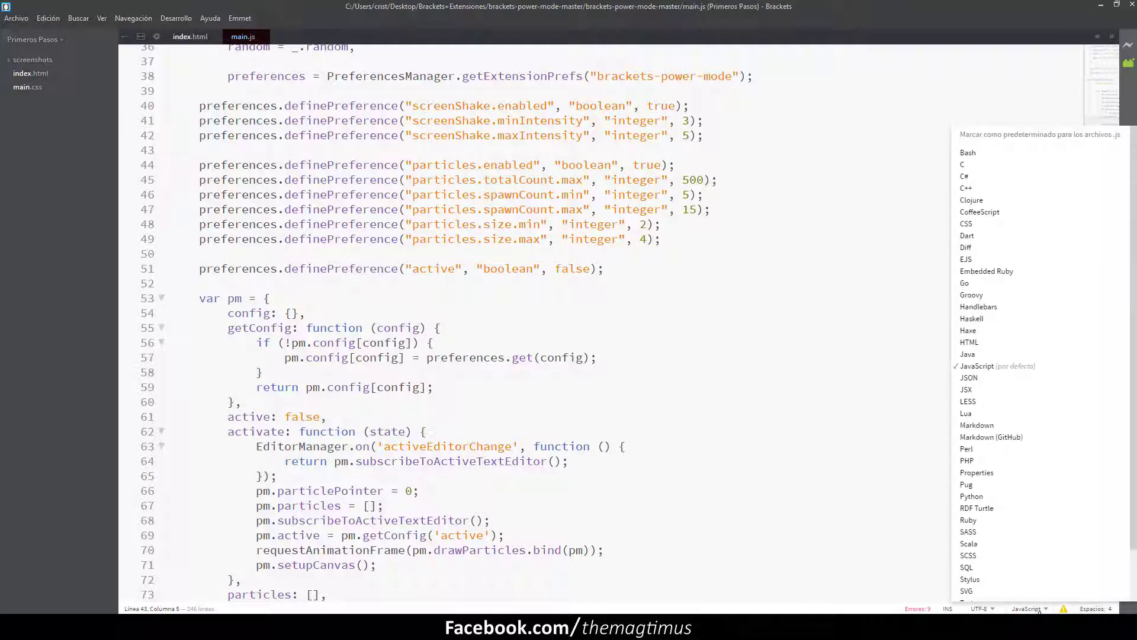
{"action": "left_click", "coordinate": [1039, 609]}
{"action": "left_click", "coordinate": [1064, 609]}
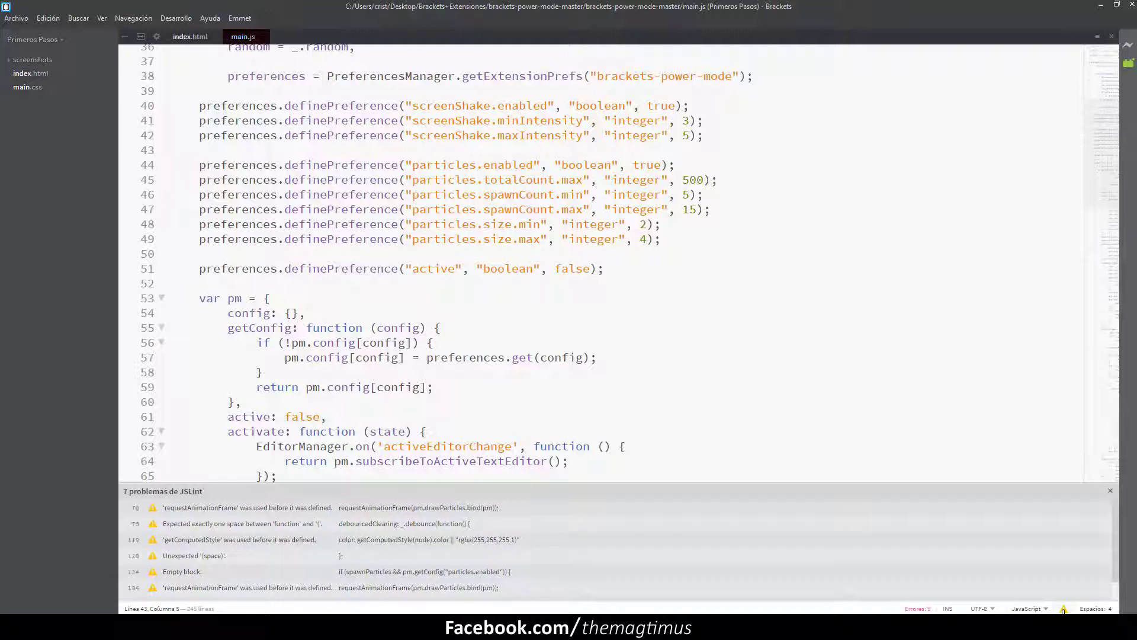
{"action": "left_click", "coordinate": [1064, 609]}
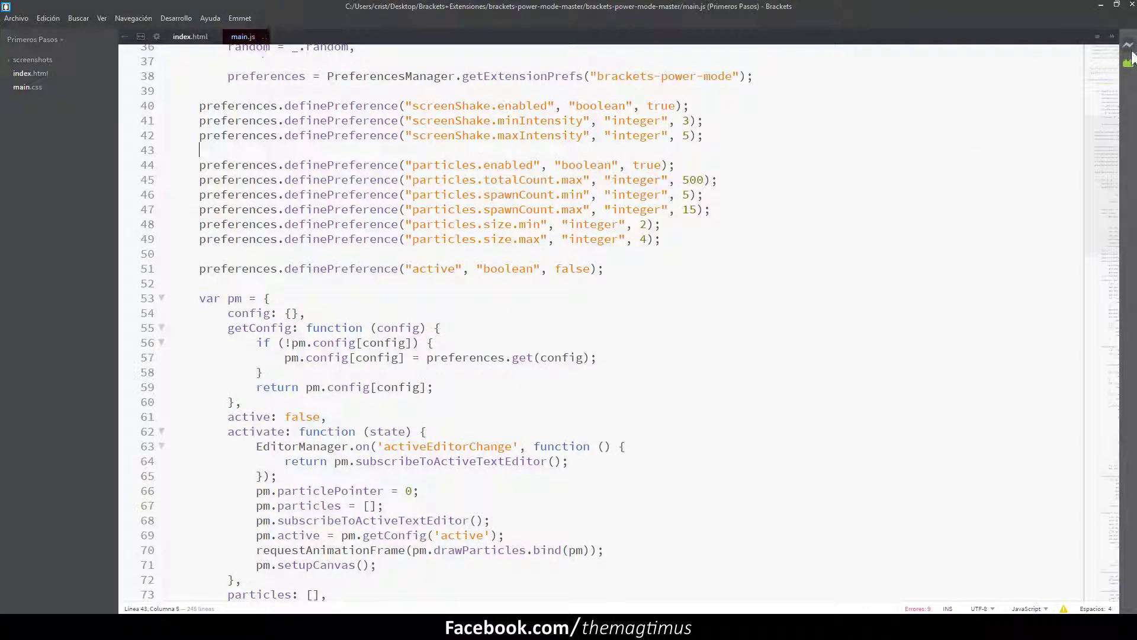
{"action": "left_click", "coordinate": [215, 42]}
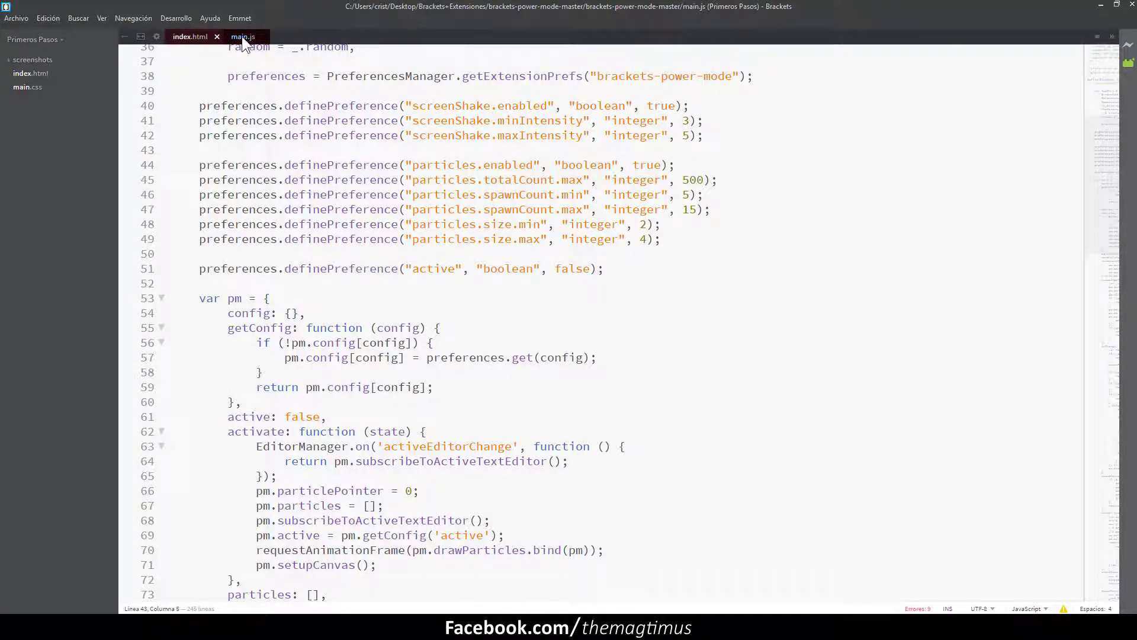
{"action": "left_click", "coordinate": [240, 37]}
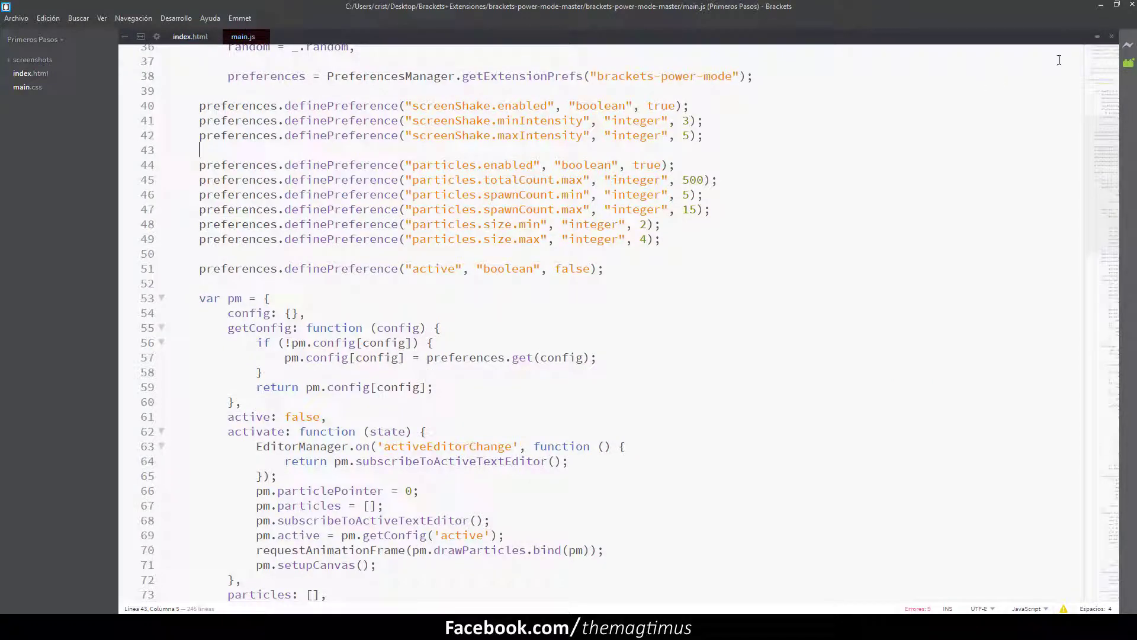
Step: Install the DarkSoda theme from DarkSoda-master(thema).zip in the Brackets+Extensiones folder and close the Extension Manager
{"action": "left_click", "coordinate": [1127, 63]}
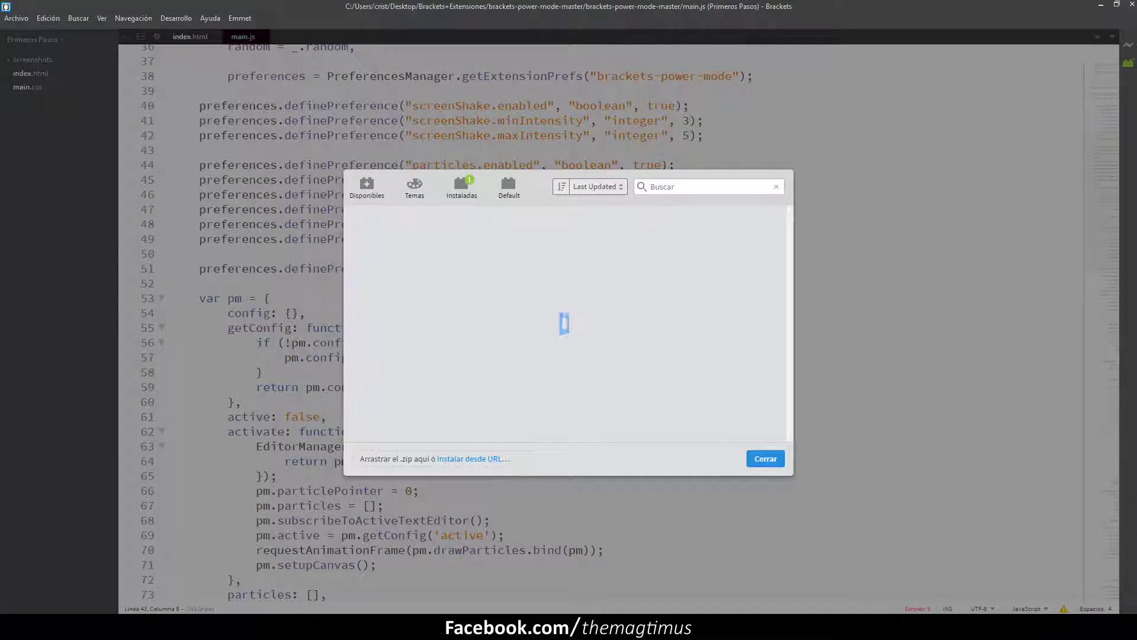
{"action": "left_click", "coordinate": [222, 628]}
{"action": "left_click", "coordinate": [408, 428]}
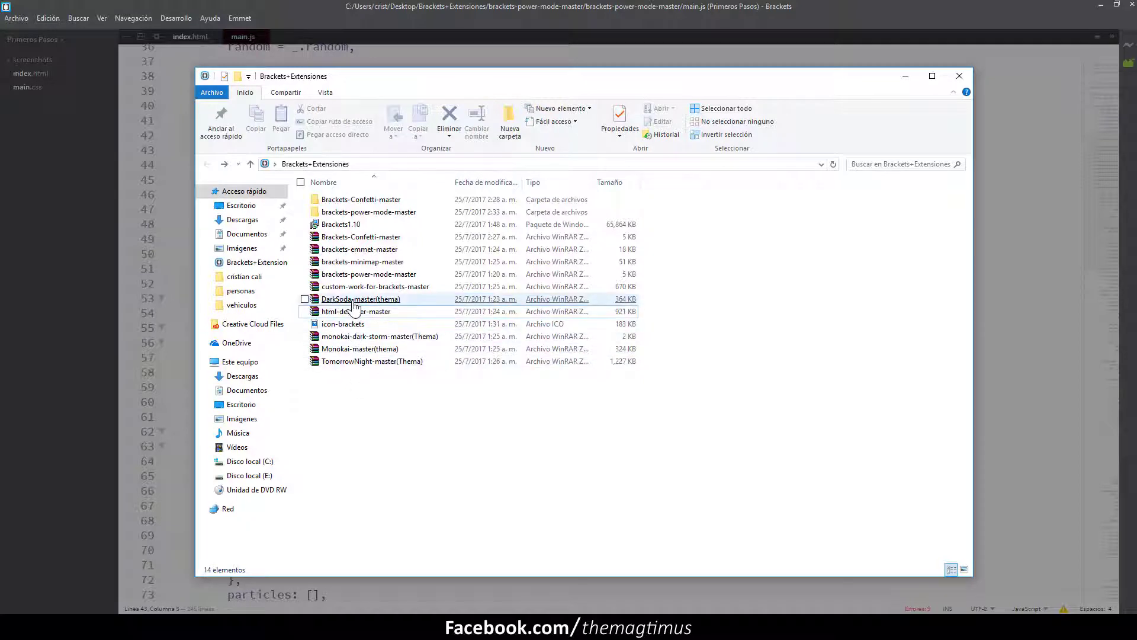
{"action": "left_click_drag", "start_coordinate": [340, 304], "coordinate": [535, 573]}
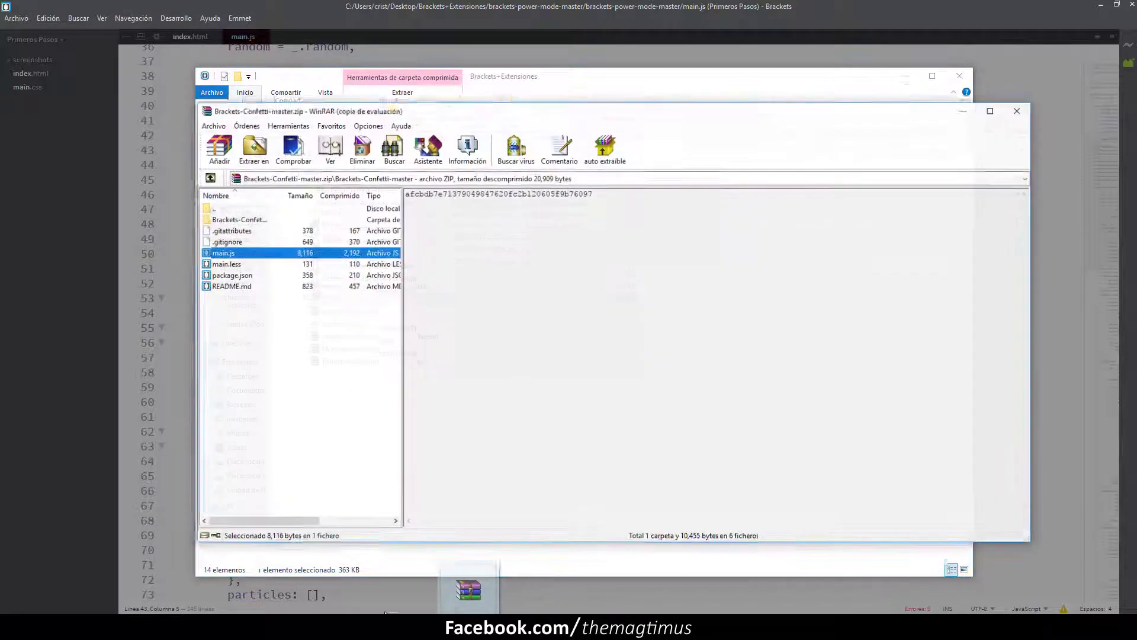
{"action": "mouse_move", "coordinate": [300, 599]}
{"action": "left_mouse_down"}
{"action": "mouse_move", "coordinate": [246, 584]}
{"action": "mouse_move", "coordinate": [300, 604]}
{"action": "mouse_move", "coordinate": [397, 308]}
{"action": "mouse_move", "coordinate": [350, 303]}
{"action": "mouse_move", "coordinate": [517, 406]}
{"action": "mouse_move", "coordinate": [310, 599]}
{"action": "left_mouse_up"}
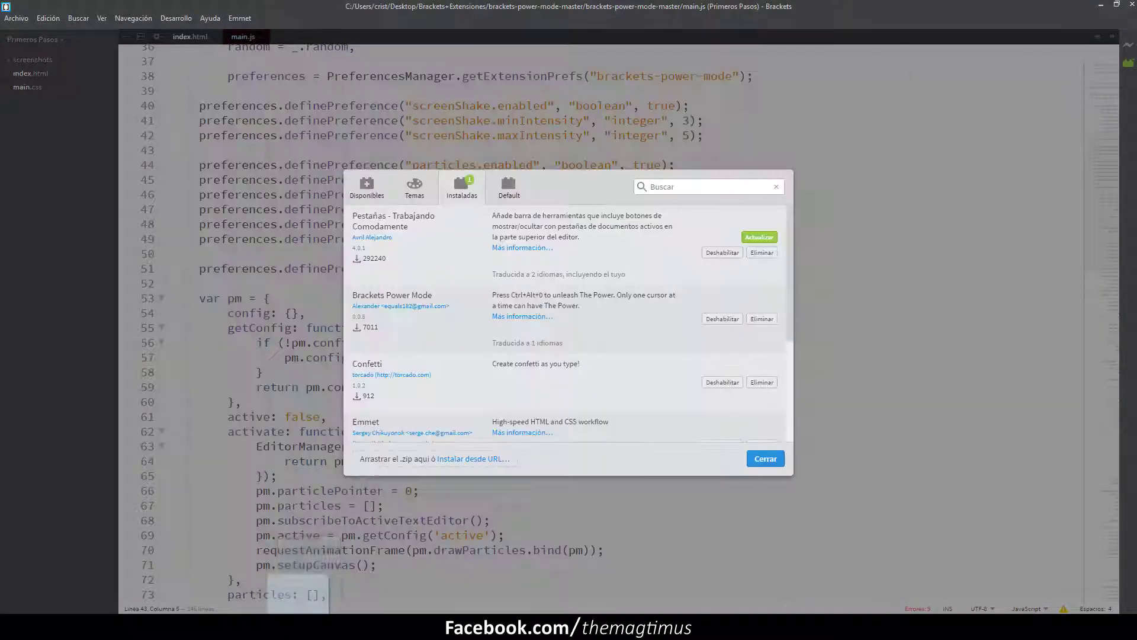
{"action": "left_click_drag", "start_coordinate": [342, 441], "coordinate": [414, 459]}
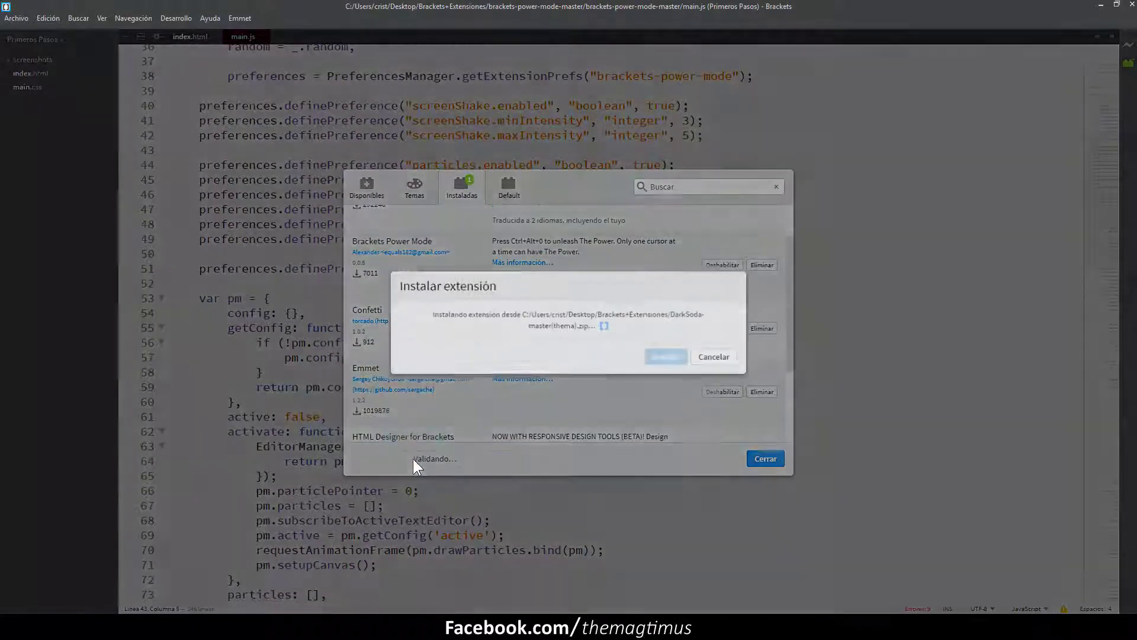
{"action": "left_click", "coordinate": [716, 352]}
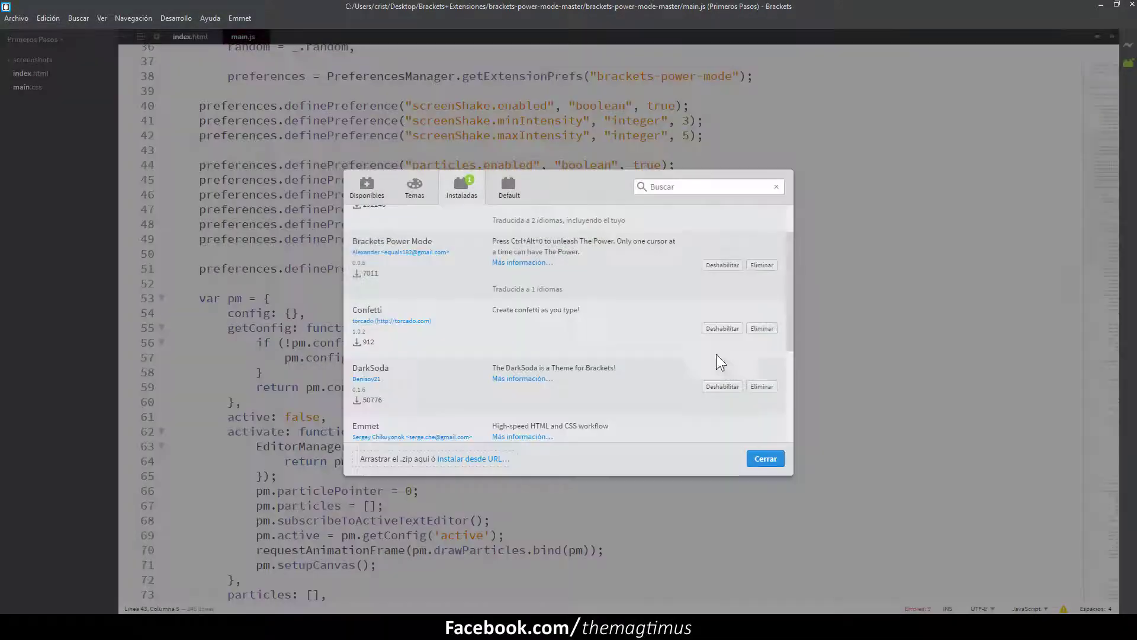
{"action": "left_click", "coordinate": [755, 457]}
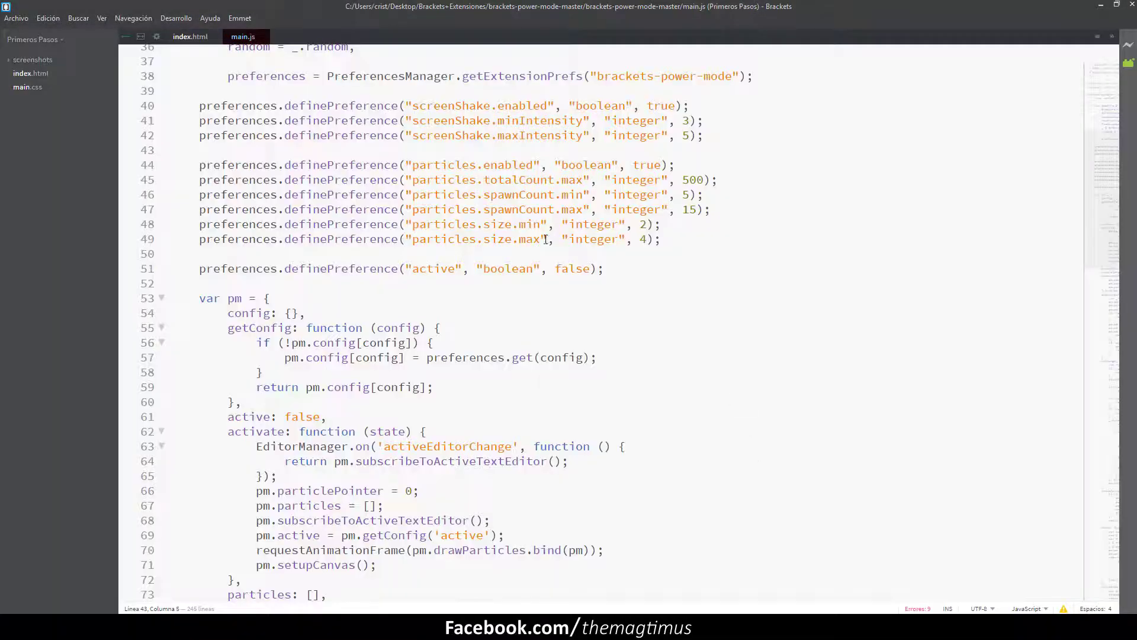
Step: Apply the DarkSoda theme to the editor and look over the code of main.js with it
{"action": "scroll", "coordinate": [548, 224], "scroll_direction": "up", "scroll_amount": 10}
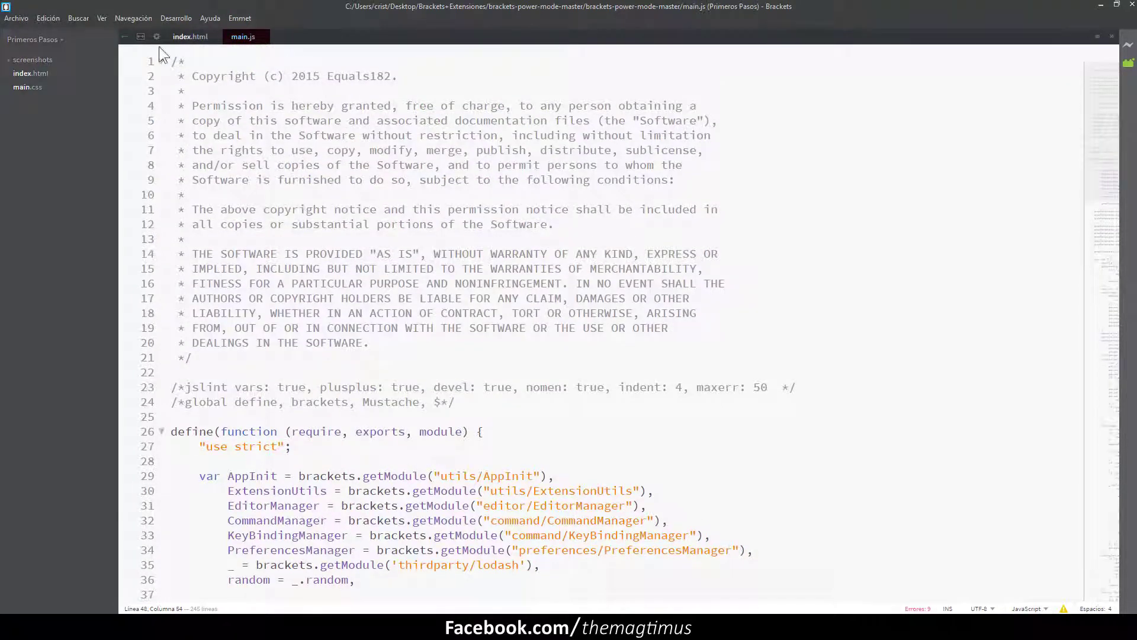
{"action": "left_click", "coordinate": [102, 18]}
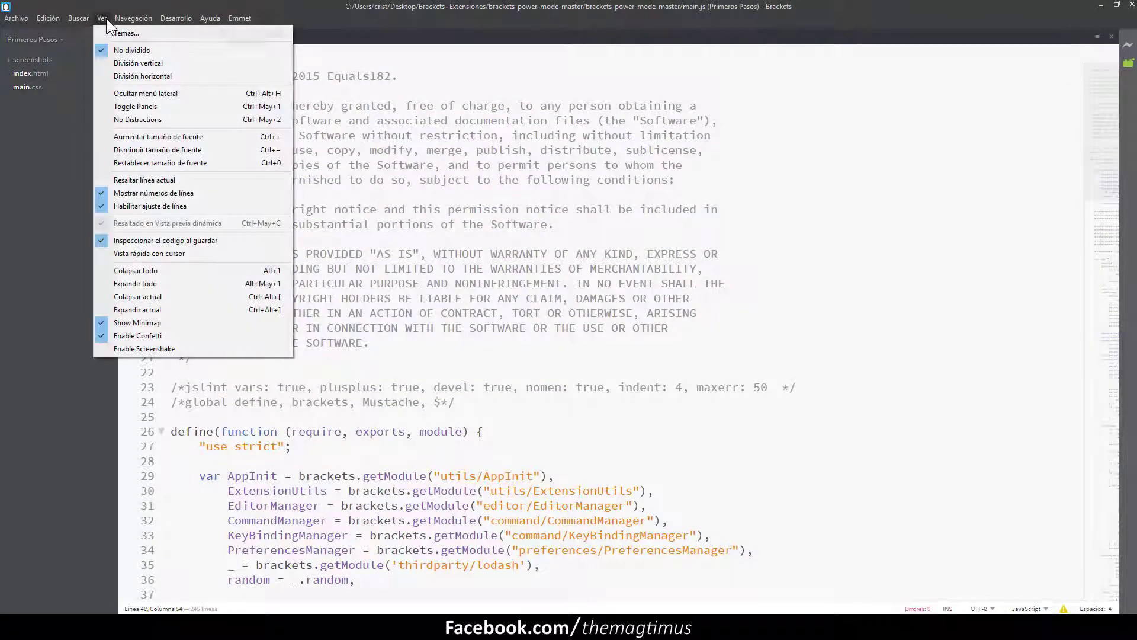
{"action": "left_click", "coordinate": [136, 33]}
{"action": "left_click", "coordinate": [543, 245]}
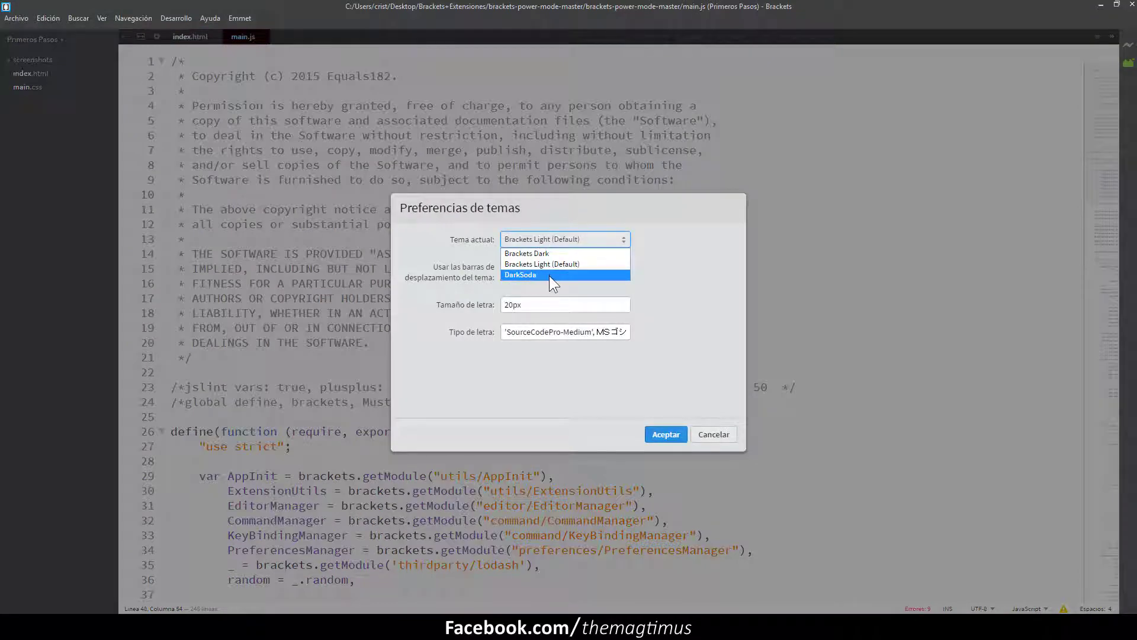
{"action": "left_click", "coordinate": [549, 276]}
{"action": "left_click", "coordinate": [666, 435]}
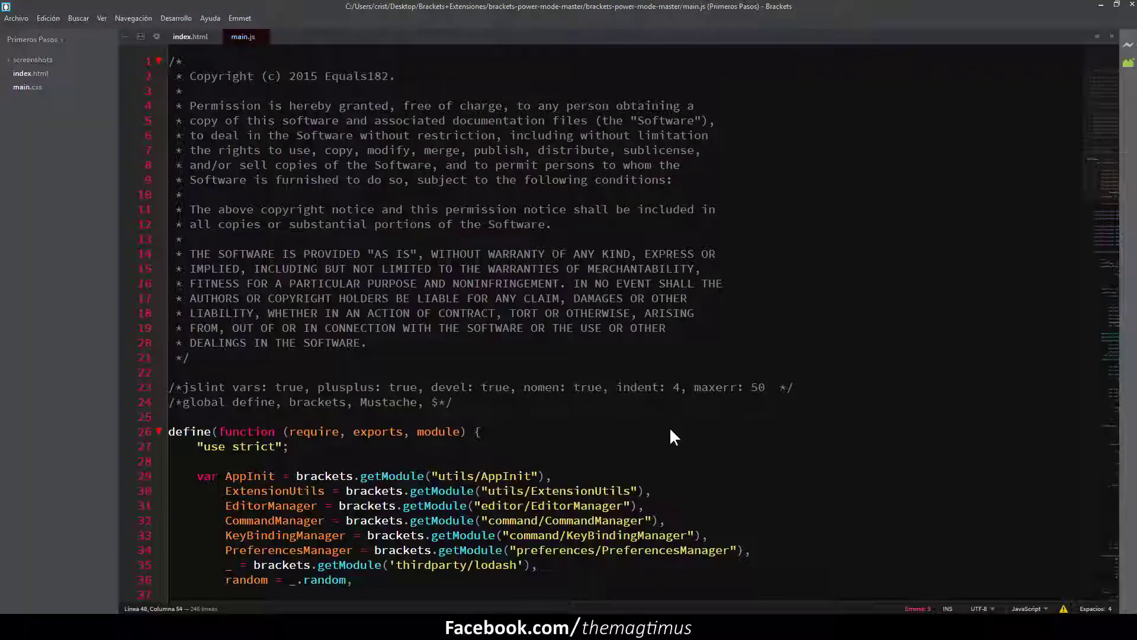
{"action": "scroll", "coordinate": [619, 333], "scroll_direction": "down", "scroll_amount": 14}
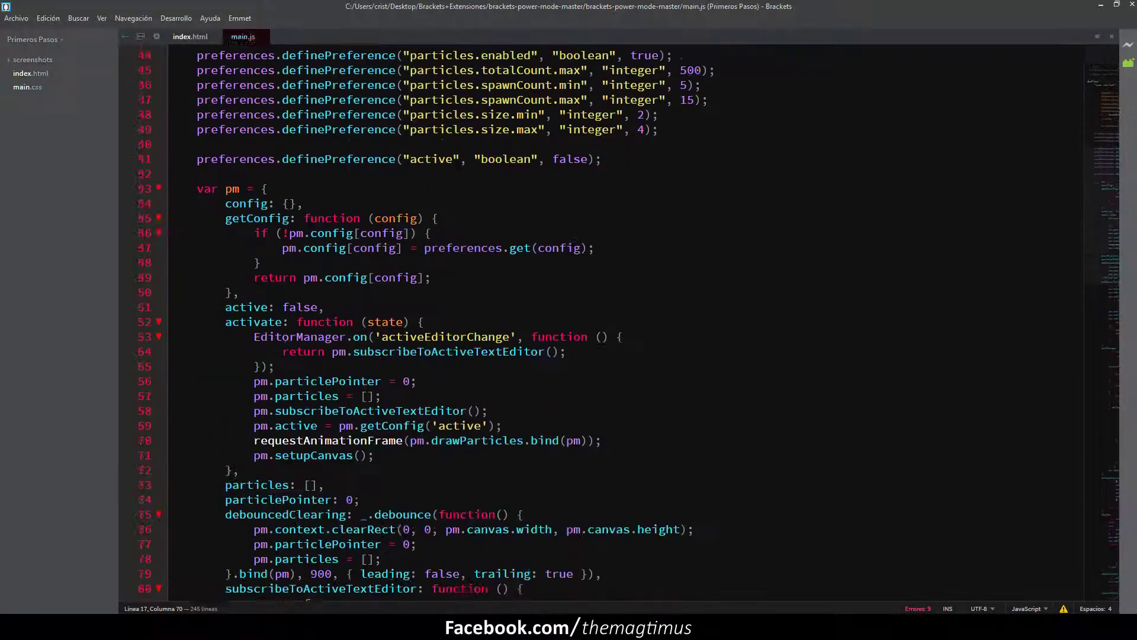
{"action": "left_click", "coordinate": [239, 283]}
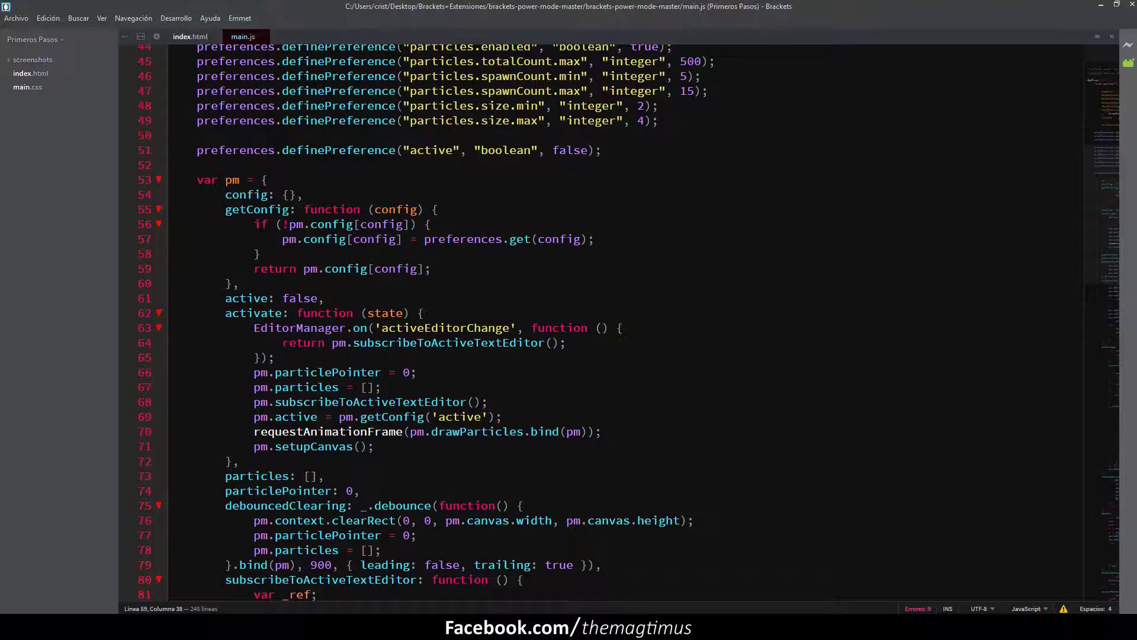
{"action": "scroll", "coordinate": [629, 322], "scroll_direction": "down", "scroll_amount": 5}
Step: Set the editor's font family to roboto in the theme preferences
{"action": "left_click", "coordinate": [103, 17]}
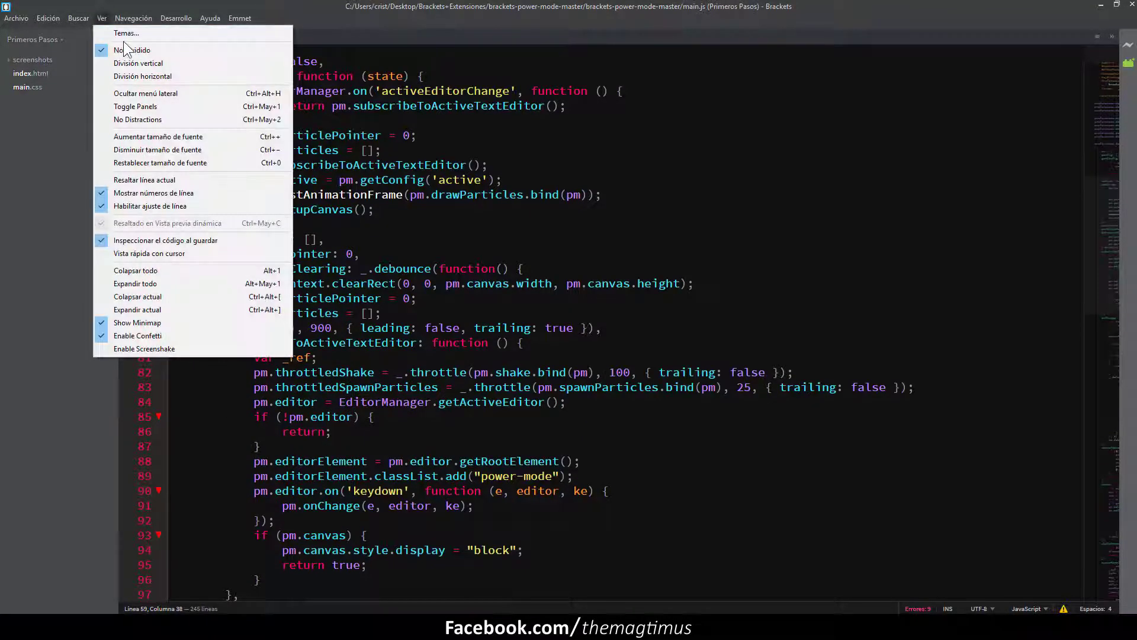
{"action": "left_click", "coordinate": [126, 32]}
{"action": "double_click", "coordinate": [566, 332]}
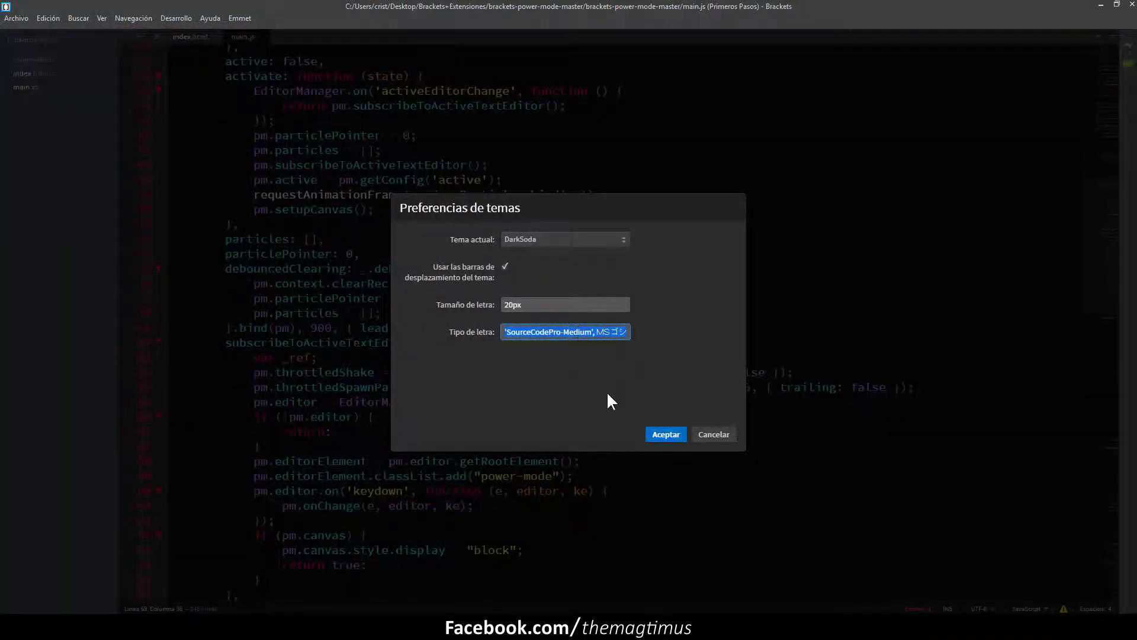
{"action": "type", "text": "robto"}
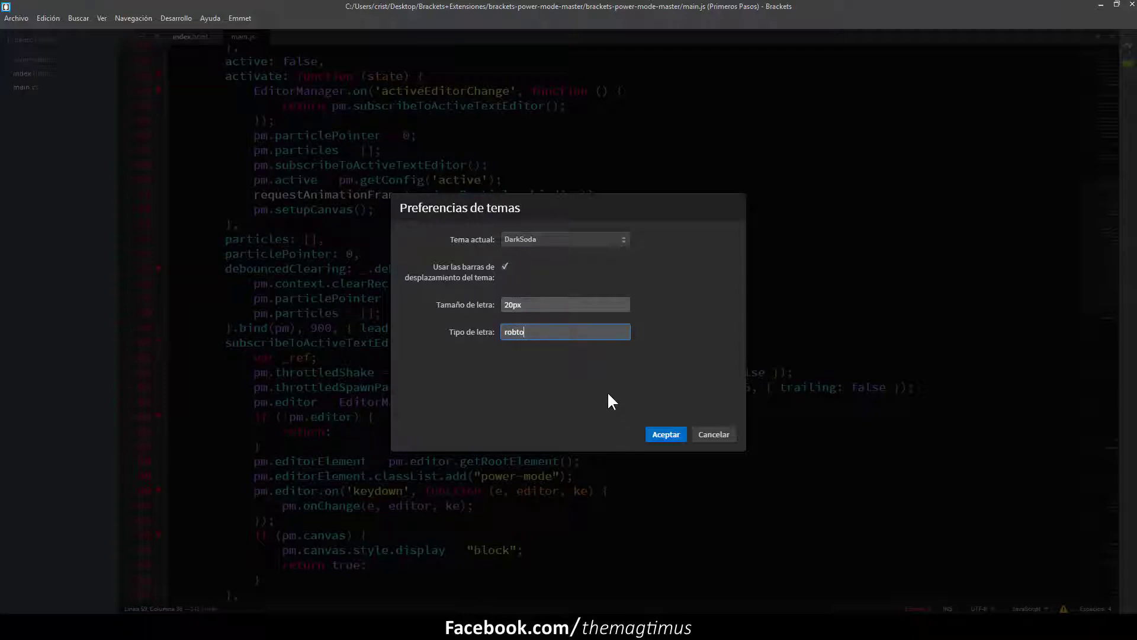
{"action": "key", "text": "Left"}
{"action": "key", "text": "Left"}
{"action": "type", "text": "o"}
{"action": "left_click", "coordinate": [665, 433]}
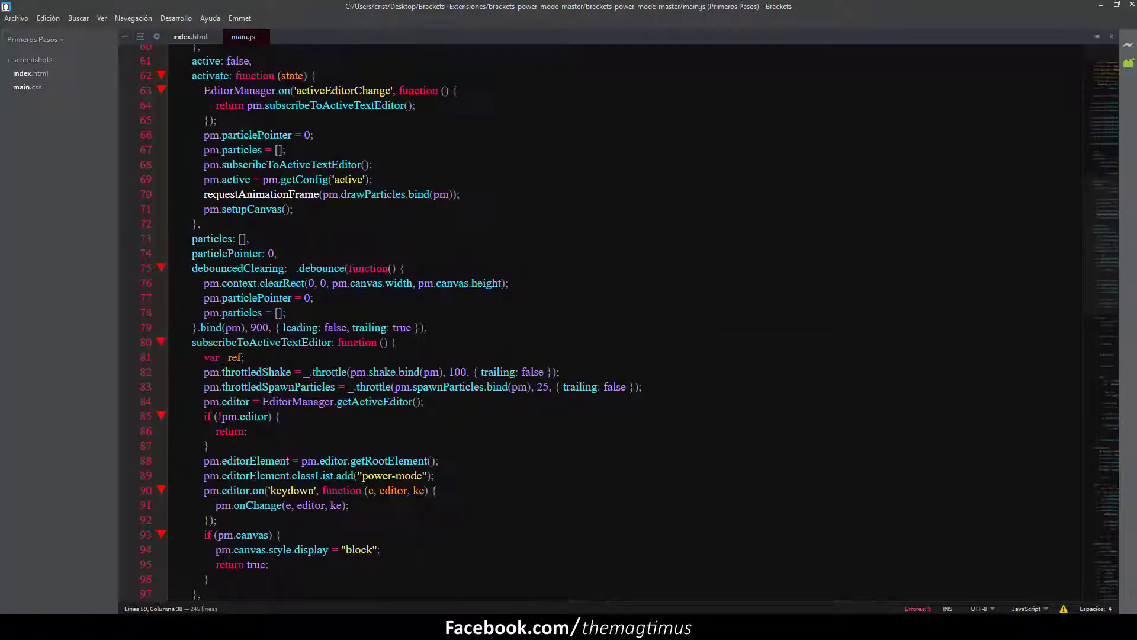
Step: Change the editor's font family to calibri in the theme preferences
{"action": "left_click", "coordinate": [102, 16]}
{"action": "left_click", "coordinate": [106, 31]}
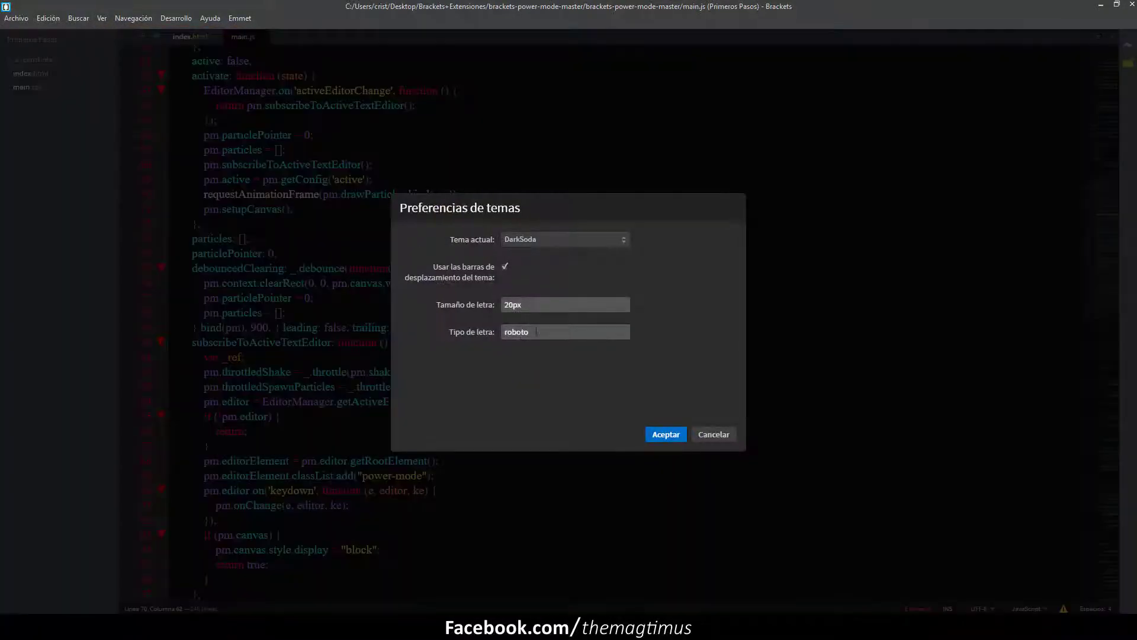
{"action": "left_click", "coordinate": [471, 333]}
{"action": "type", "text": "calibri"}
{"action": "left_click", "coordinate": [658, 431]}
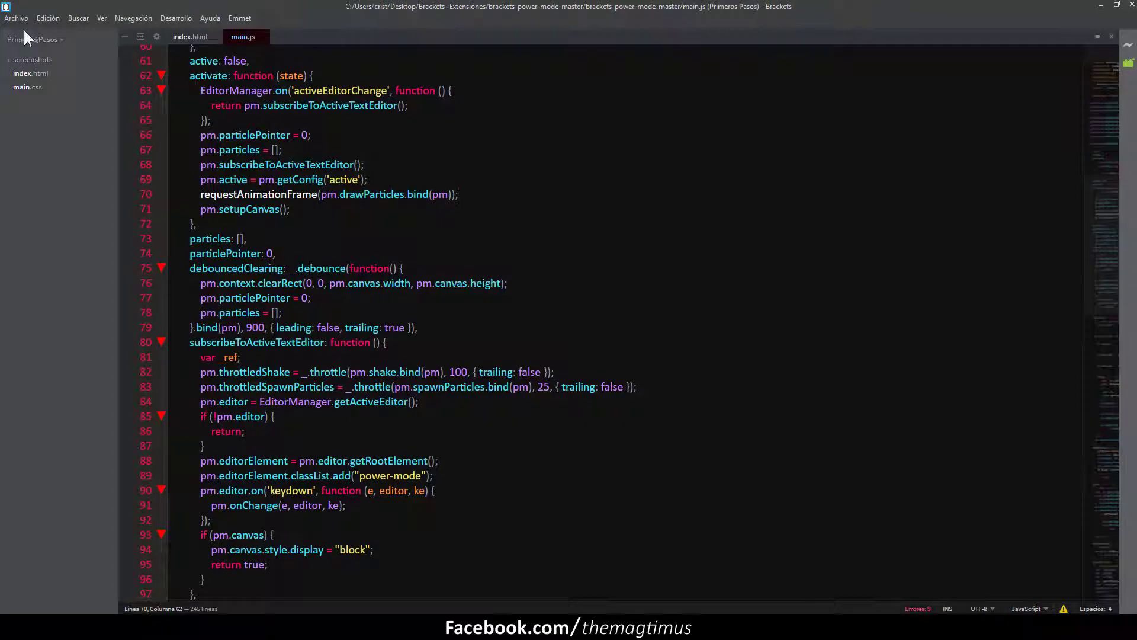
Step: Change the editor's font family to calibri light and look over main.js in that font
{"action": "left_click", "coordinate": [111, 16]}
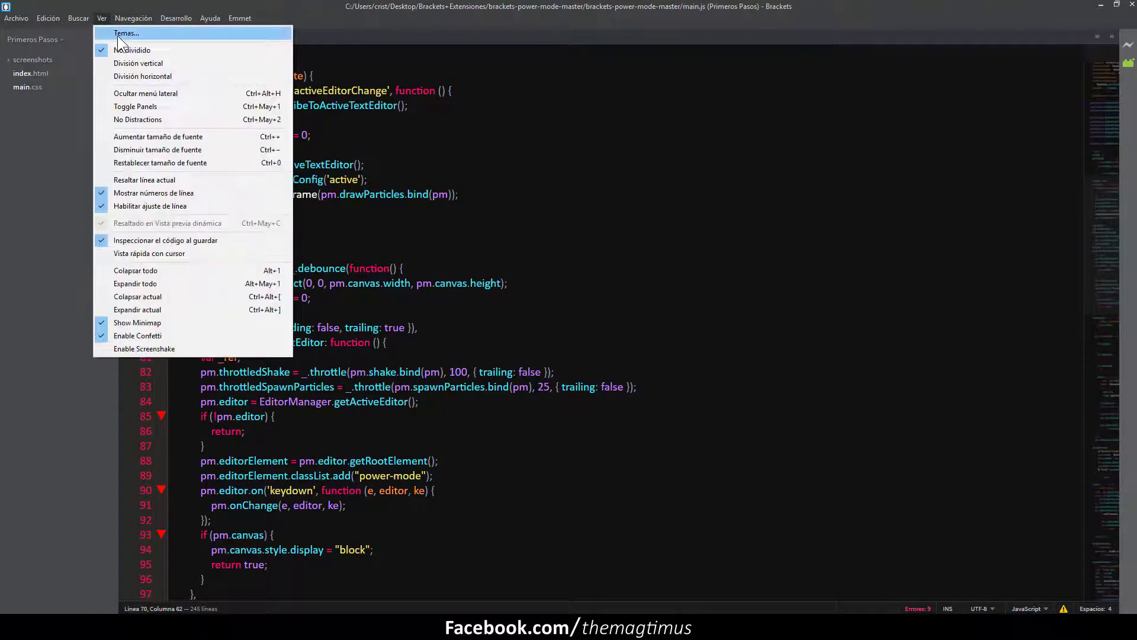
{"action": "left_click", "coordinate": [118, 33]}
{"action": "left_click", "coordinate": [565, 332]}
{"action": "type", "text": "libri l"}
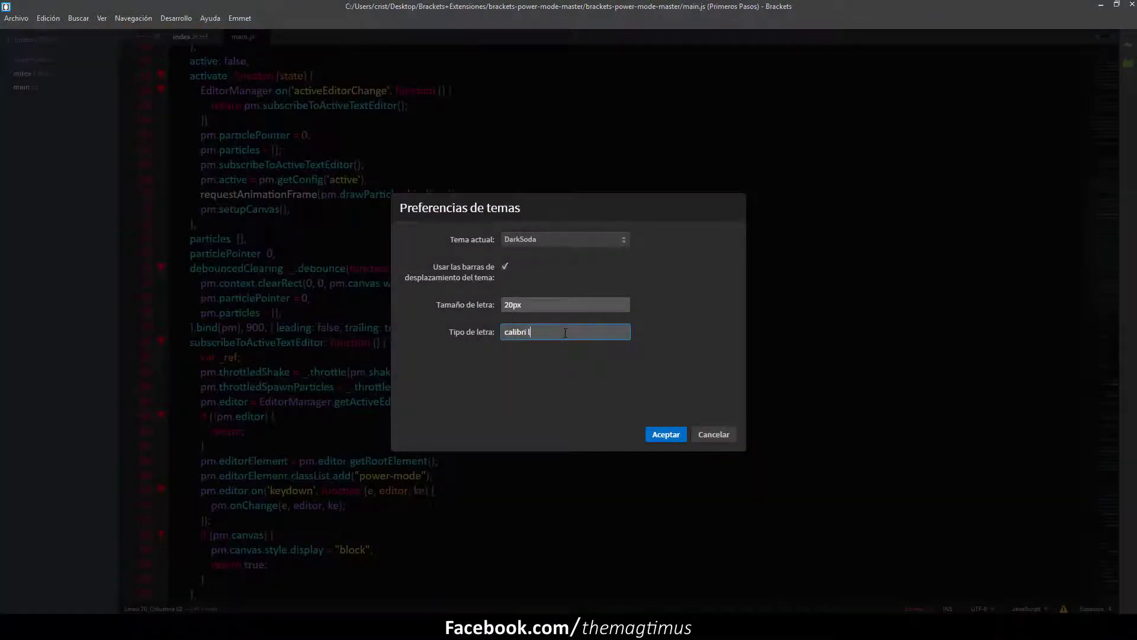
{"action": "type", "text": "ight"}
{"action": "left_click", "coordinate": [660, 431]}
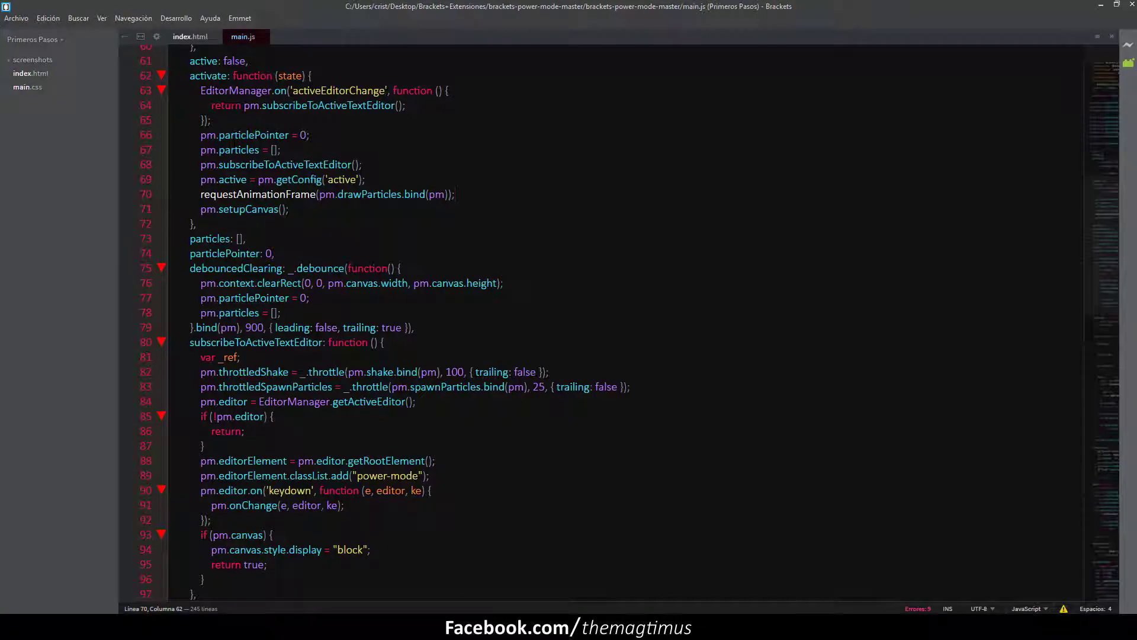
{"action": "scroll", "coordinate": [413, 594], "scroll_direction": "up", "scroll_amount": 15}
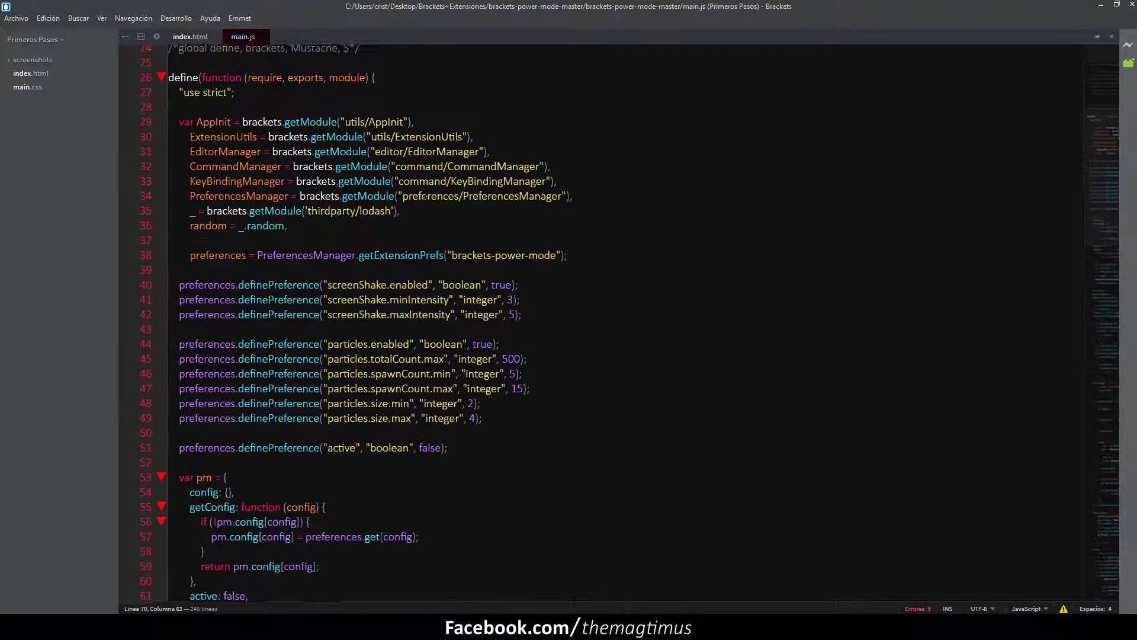
{"action": "scroll", "coordinate": [413, 594], "scroll_direction": "up", "scroll_amount": 2}
Step: Clear the font family in the theme preferences to restore the default font, and check main.js
{"action": "left_click", "coordinate": [102, 18]}
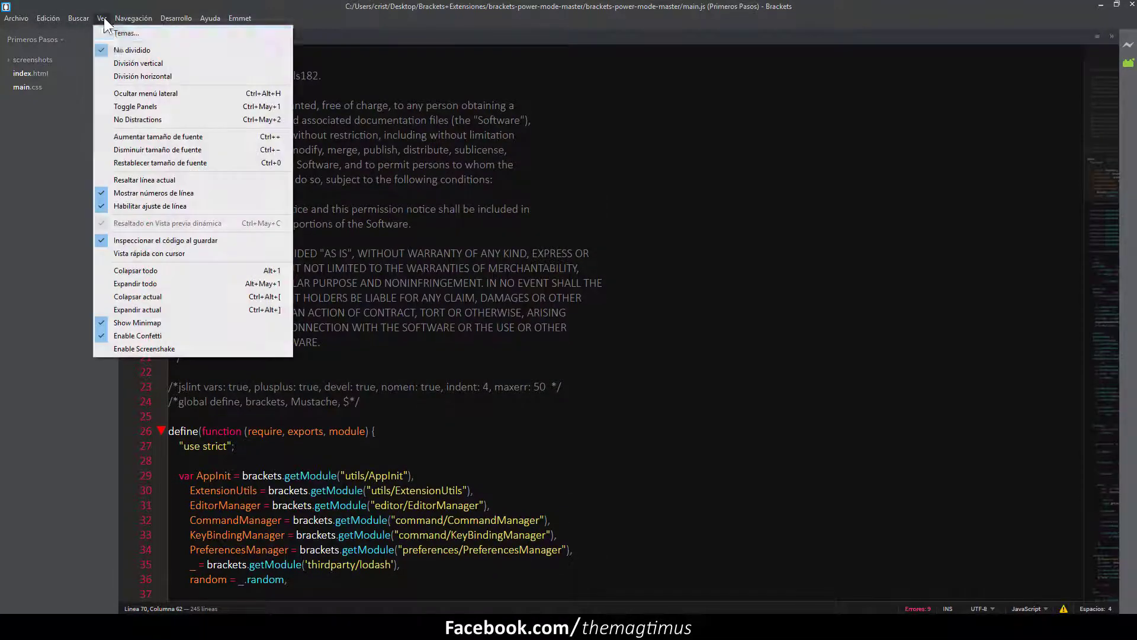
{"action": "left_click", "coordinate": [115, 36]}
{"action": "left_click_drag", "start_coordinate": [565, 333], "coordinate": [428, 333]}
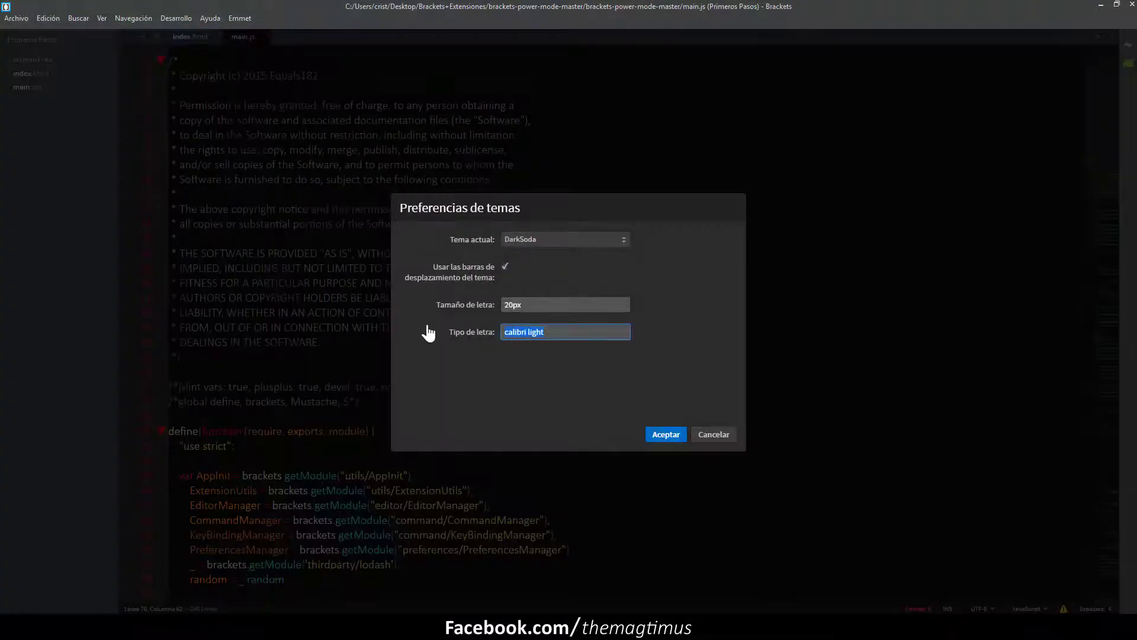
{"action": "key", "text": "BackSpace"}
{"action": "left_click", "coordinate": [666, 434]}
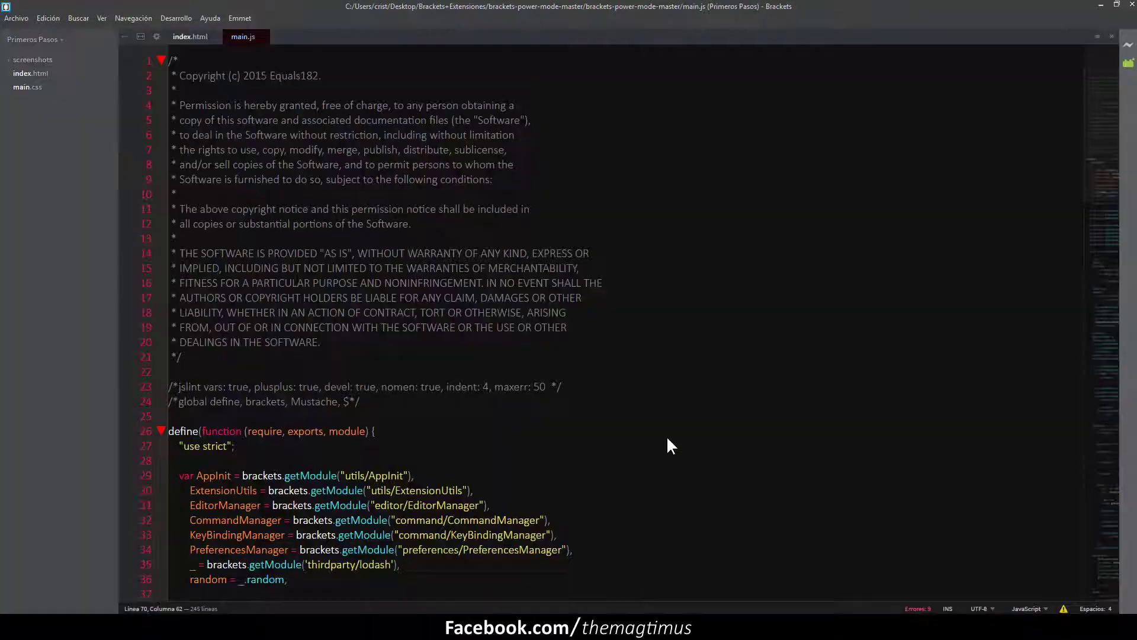
{"action": "scroll", "coordinate": [667, 435], "scroll_direction": "down", "scroll_amount": 5}
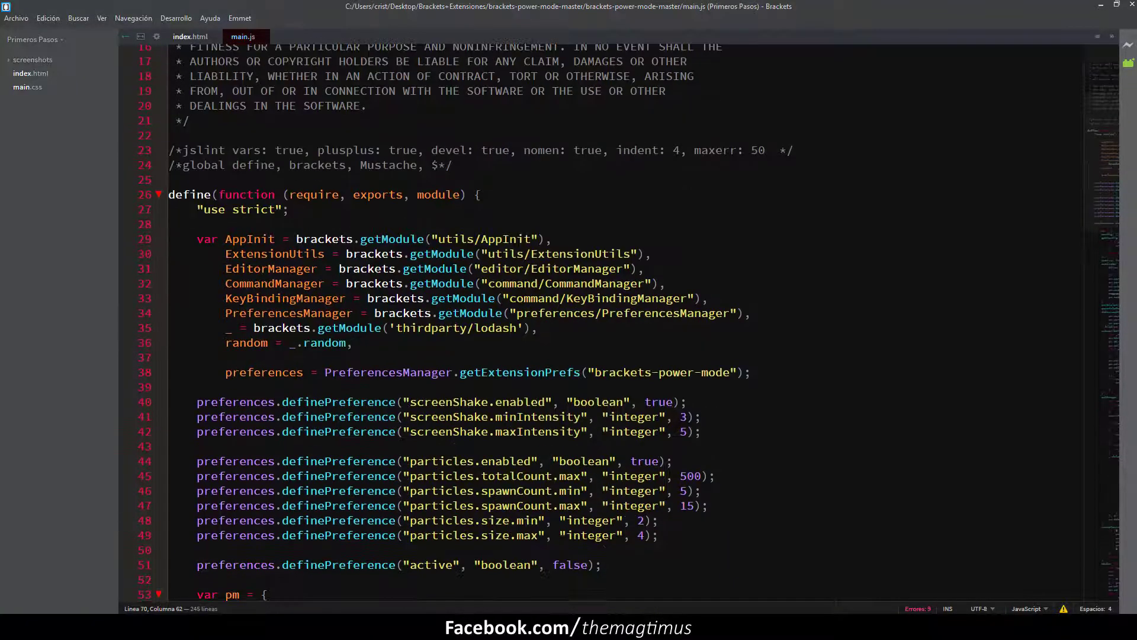
{"action": "scroll", "coordinate": [474, 237], "scroll_direction": "up", "scroll_amount": 2}
Step: Switch to index.html, install Brackets Icons from the available extensions by searching for "icon brac", and return to main.js
{"action": "left_click", "coordinate": [182, 35]}
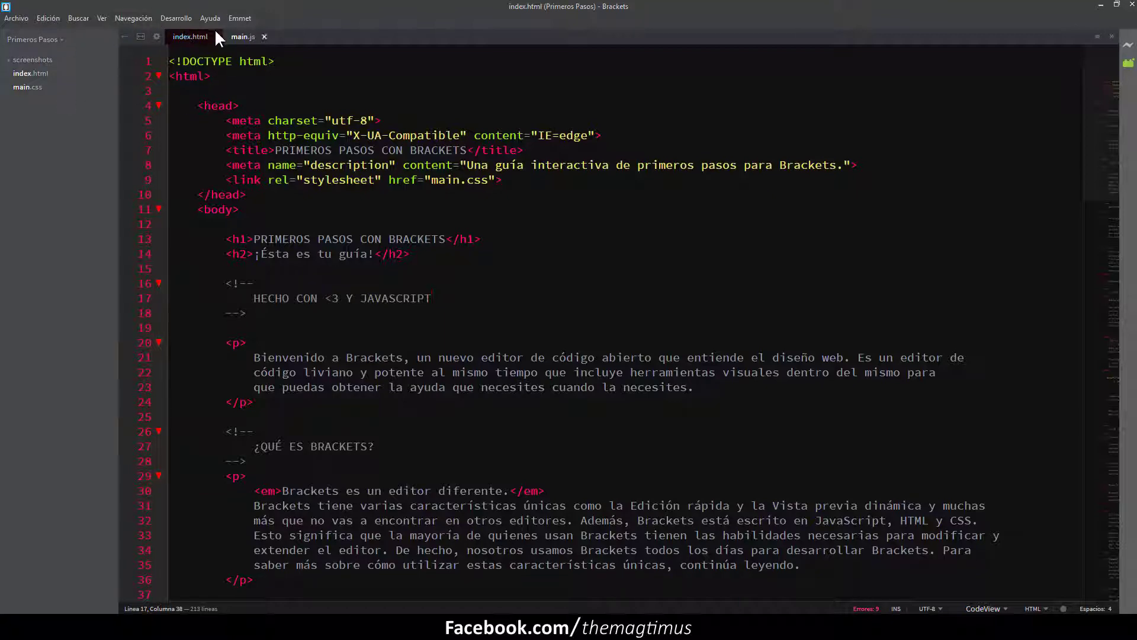
{"action": "left_click", "coordinate": [1128, 63]}
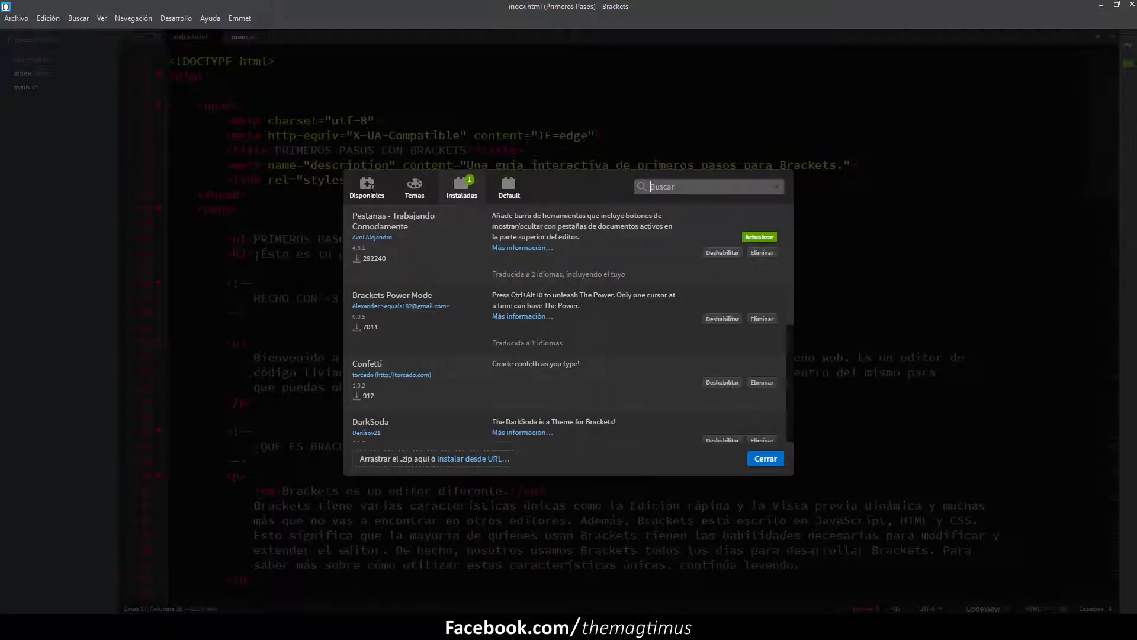
{"action": "left_click", "coordinate": [369, 186]}
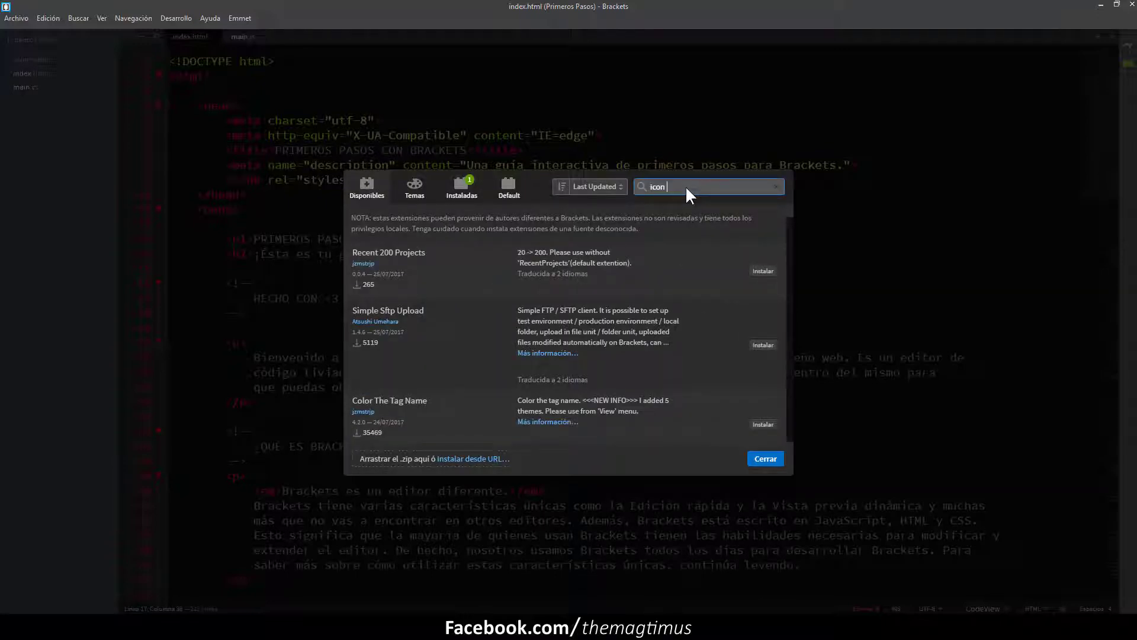
{"action": "type", "text": "brac"}
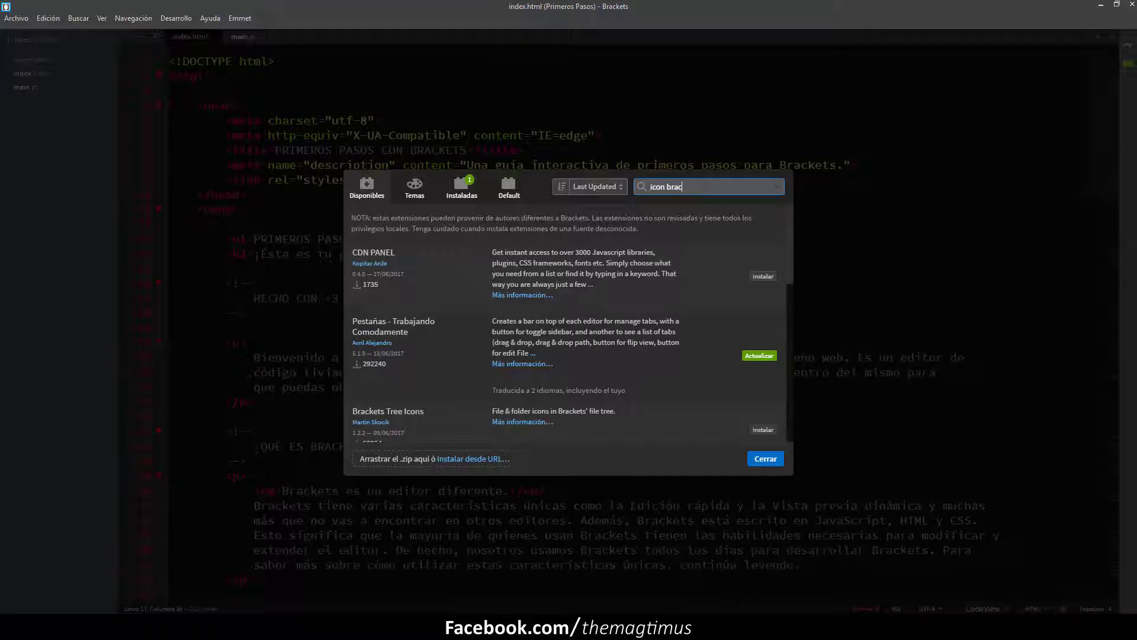
{"action": "scroll", "coordinate": [553, 382], "scroll_direction": "down", "scroll_amount": 3}
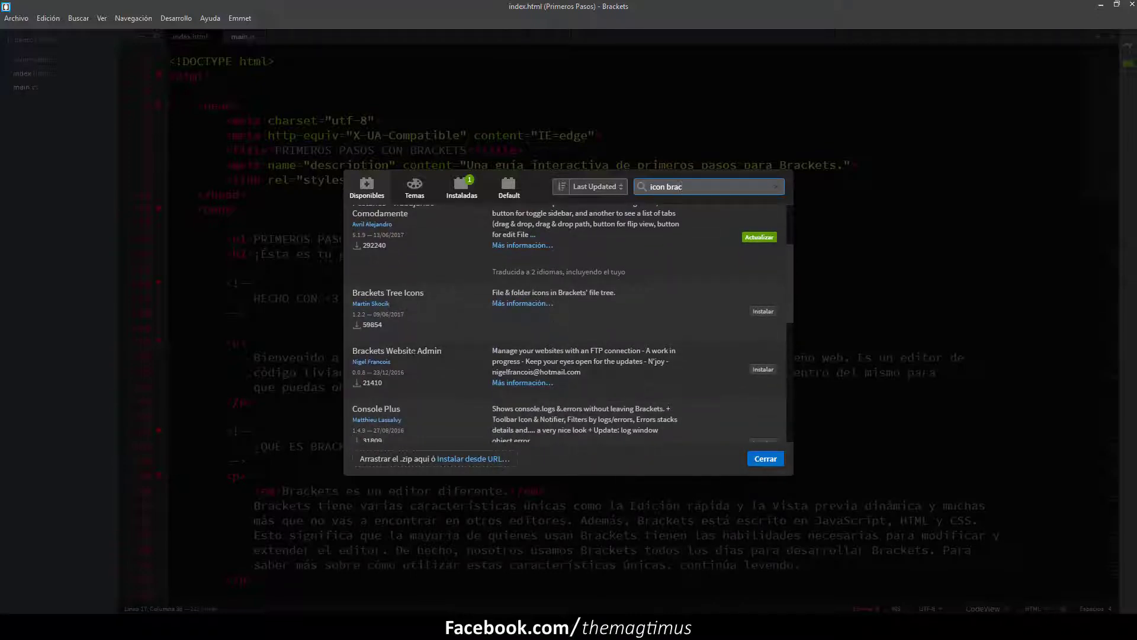
{"action": "scroll", "coordinate": [413, 380], "scroll_direction": "down", "scroll_amount": 4}
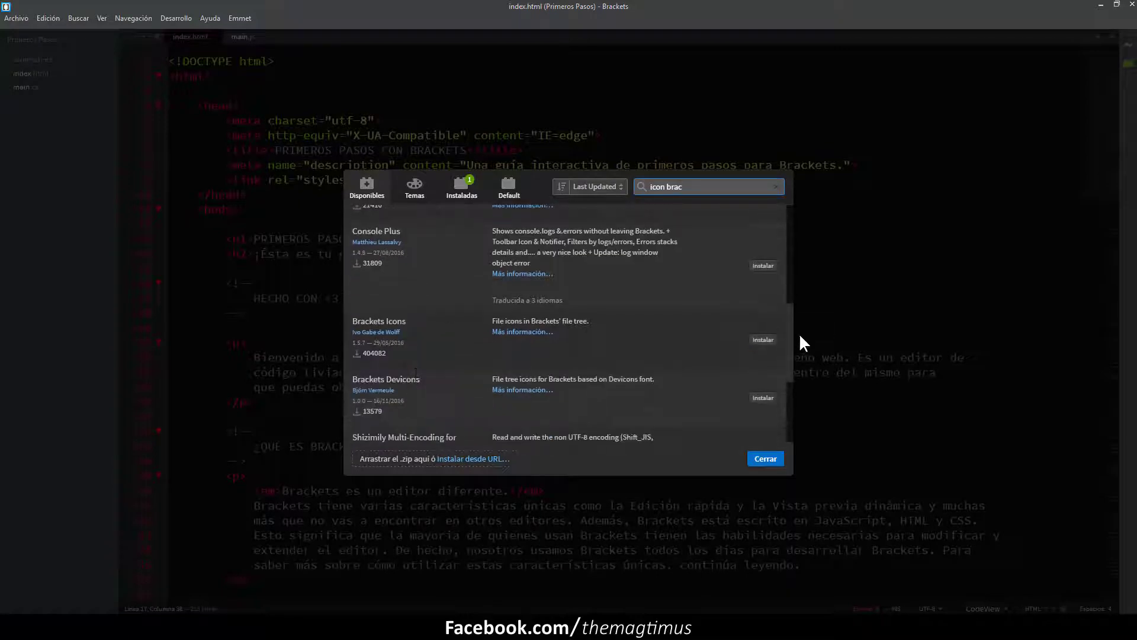
{"action": "left_click", "coordinate": [751, 339]}
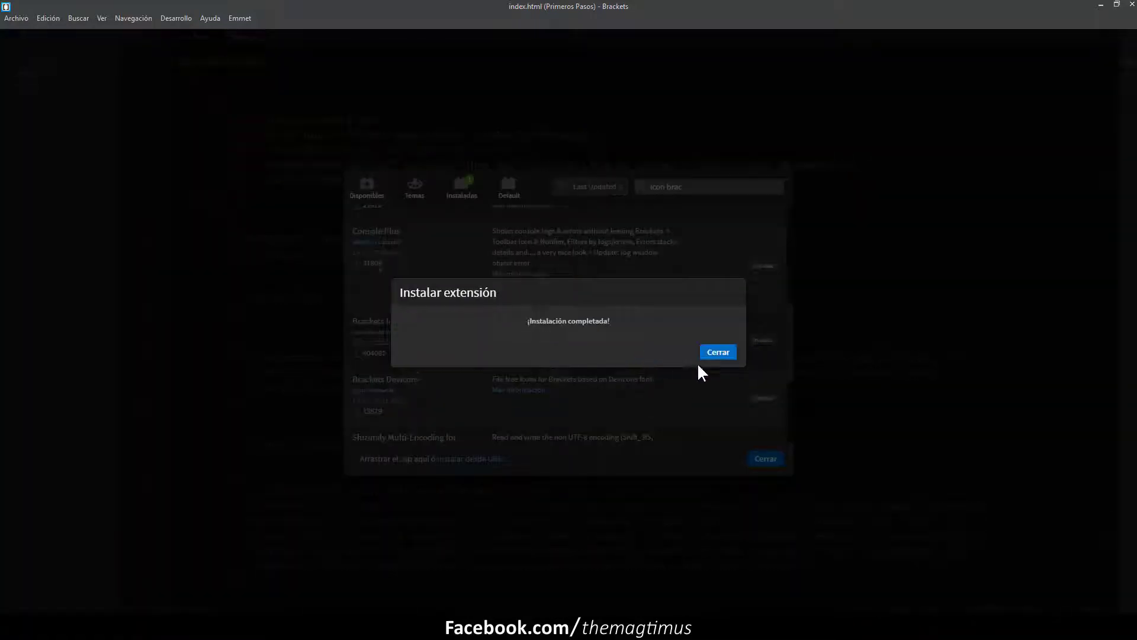
{"action": "left_click", "coordinate": [708, 353]}
{"action": "left_click", "coordinate": [771, 459]}
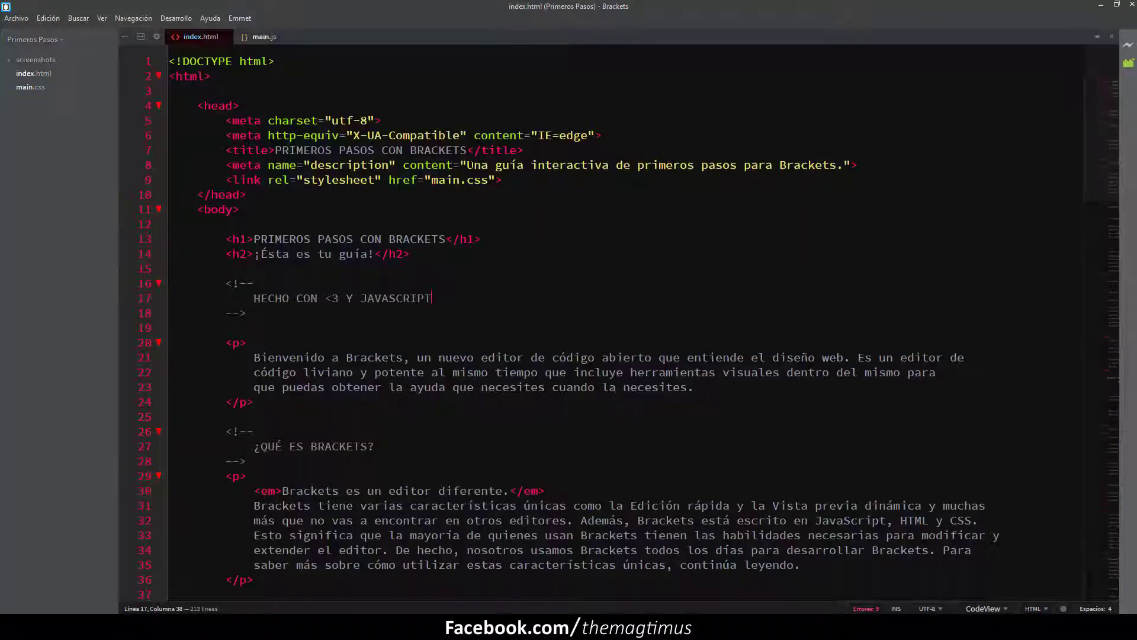
{"action": "left_click", "coordinate": [246, 37]}
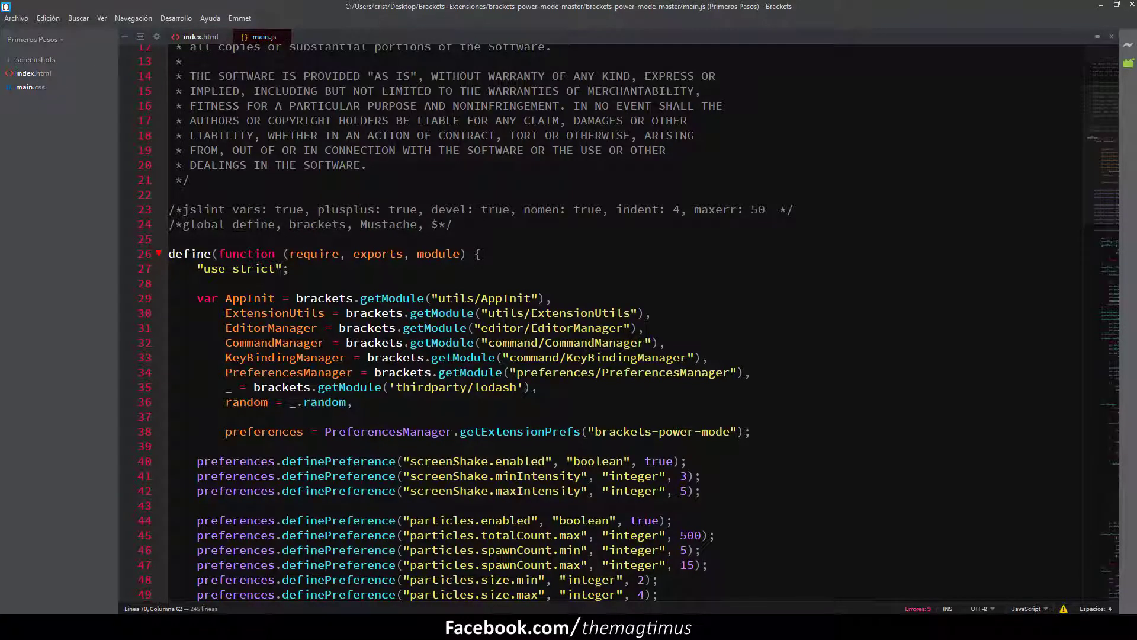
{"action": "left_click", "coordinate": [478, 254]}
Step: Search the available extensions in the extension manager for "icon"
{"action": "left_click", "coordinate": [1127, 63]}
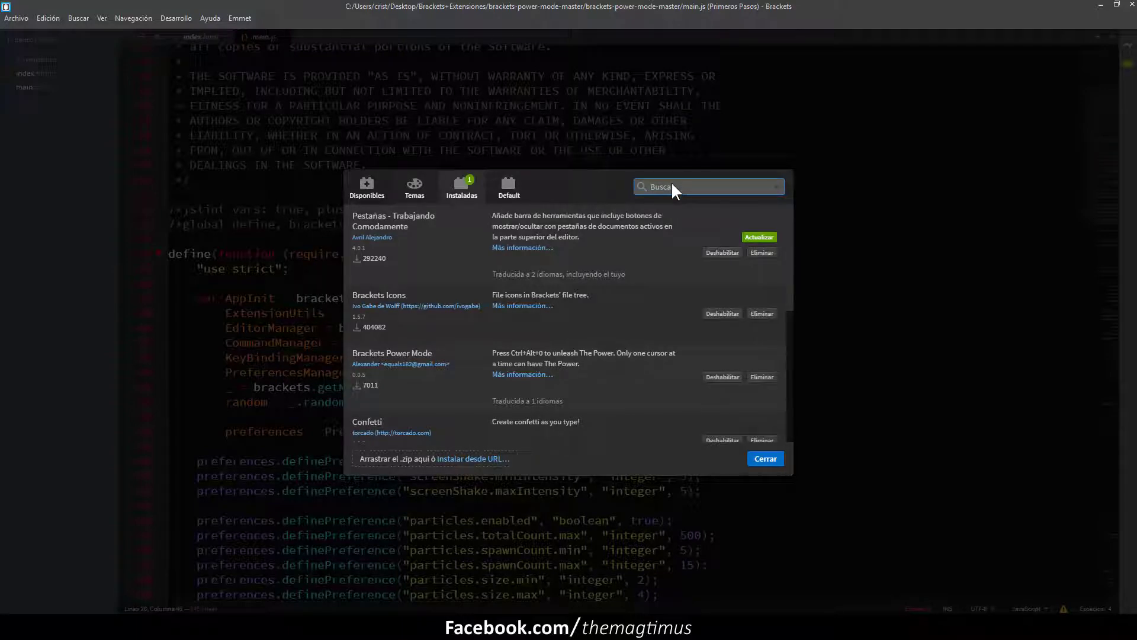
{"action": "left_click", "coordinate": [370, 187]}
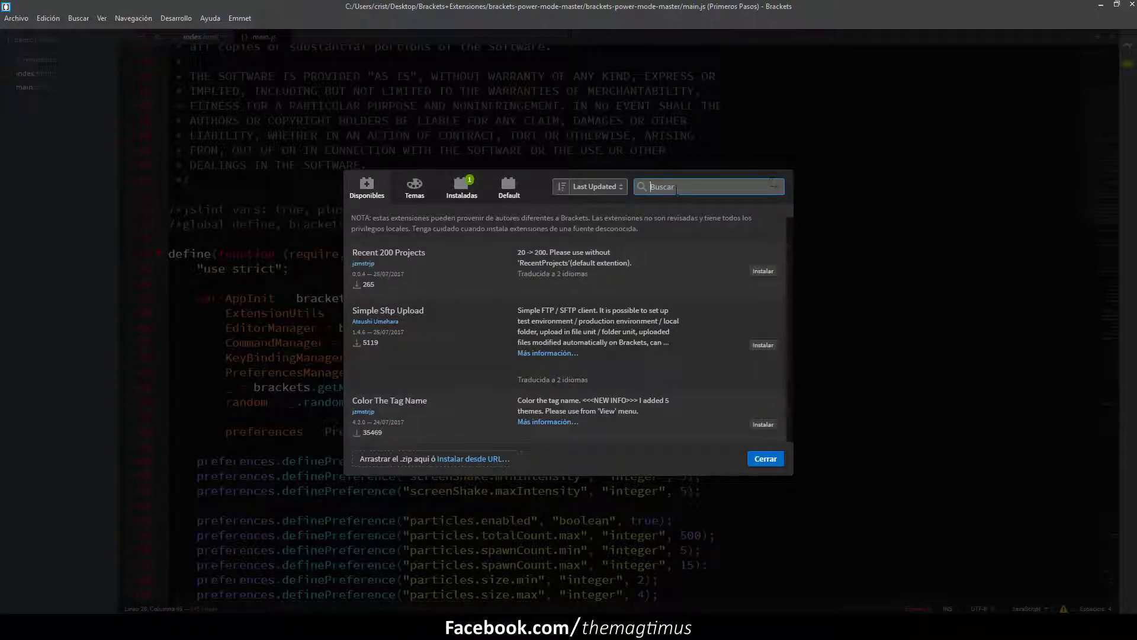
{"action": "type", "text": "b"}
{"action": "key", "text": "BackSpace"}
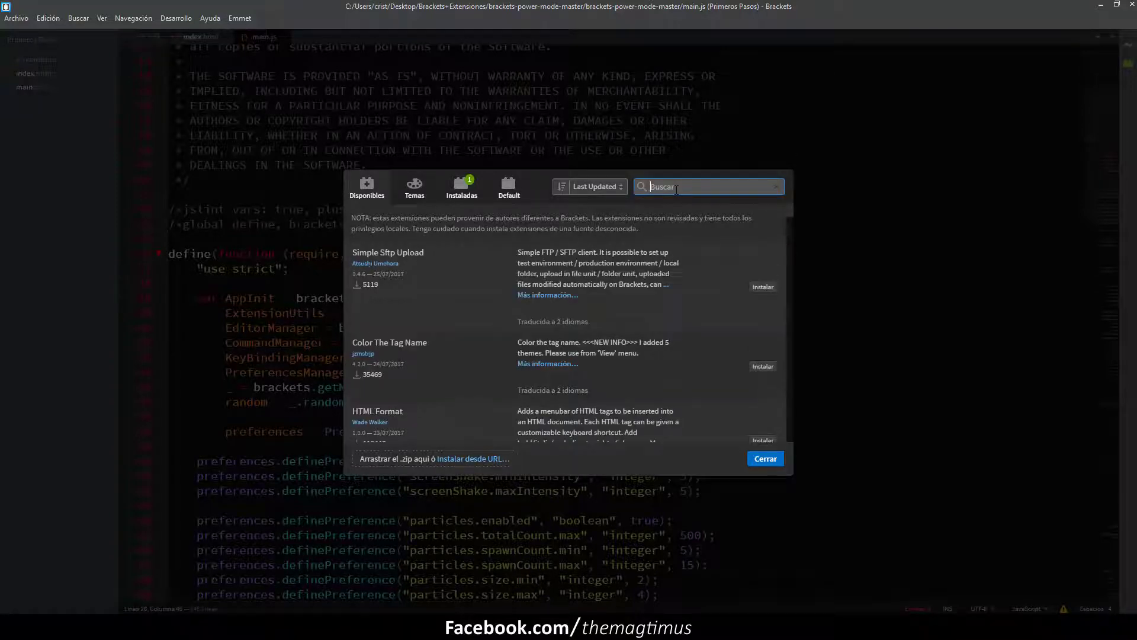
{"action": "type", "text": "icon"}
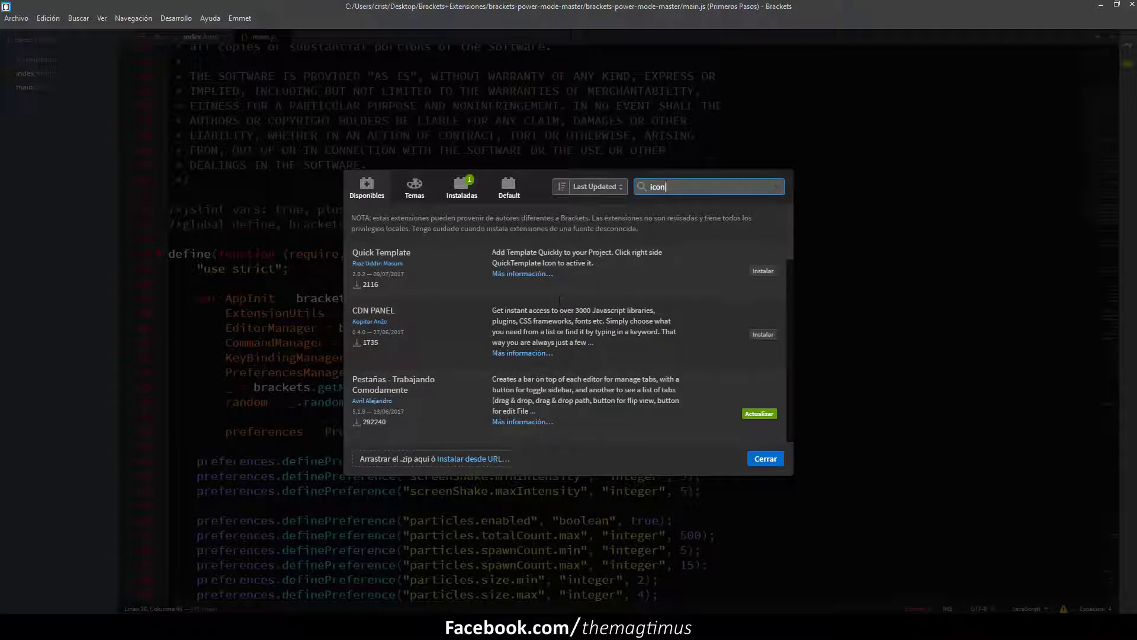
Step: Look through the icon search results to compare the available file icon extensions
{"action": "scroll", "coordinate": [560, 302], "scroll_direction": "down", "scroll_amount": 5}
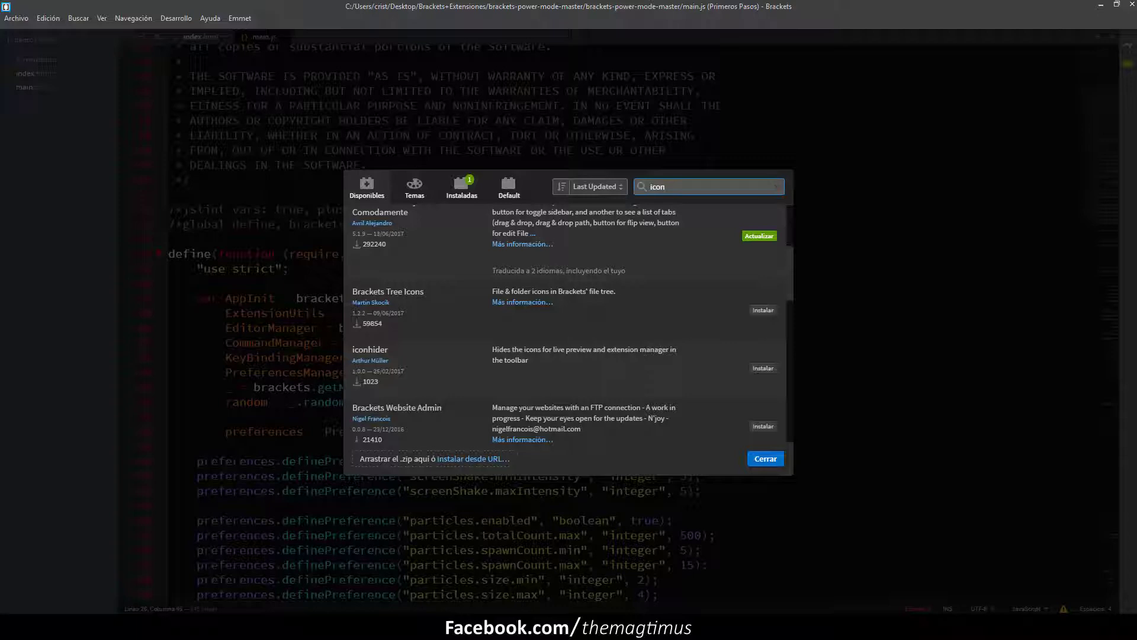
{"action": "mouse_move", "coordinate": [435, 300]}
{"action": "left_mouse_down"}
{"action": "mouse_move", "coordinate": [307, 300]}
{"action": "mouse_move", "coordinate": [443, 297]}
{"action": "left_mouse_up"}
{"action": "left_click", "coordinate": [443, 297]}
{"action": "scroll", "coordinate": [443, 296], "scroll_direction": "down", "scroll_amount": 7}
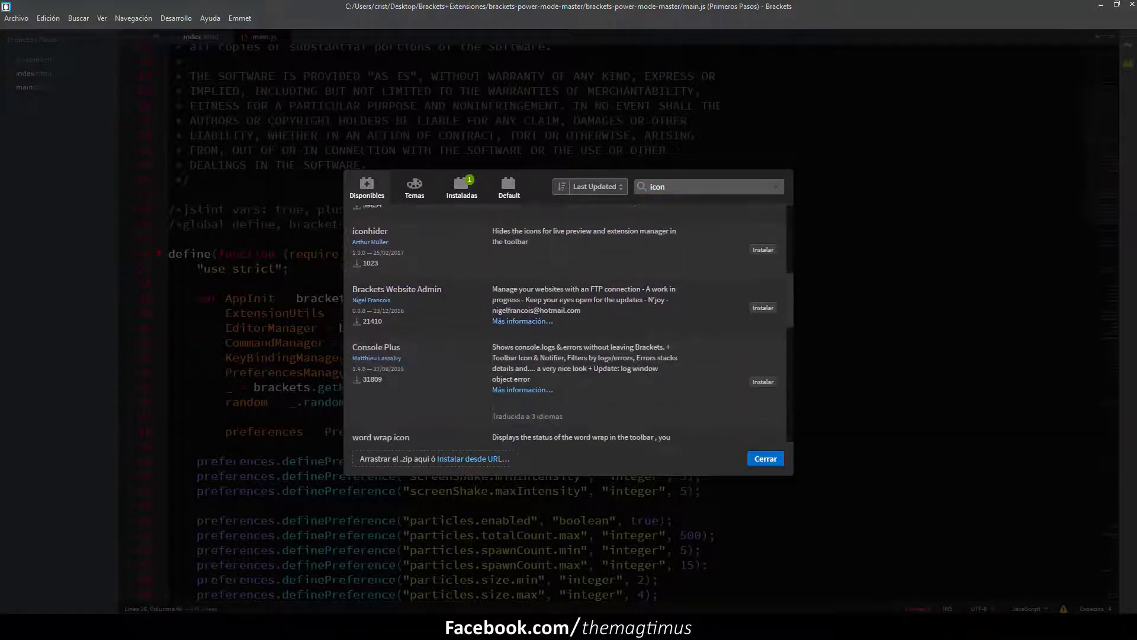
{"action": "scroll", "coordinate": [443, 295], "scroll_direction": "down", "scroll_amount": 2}
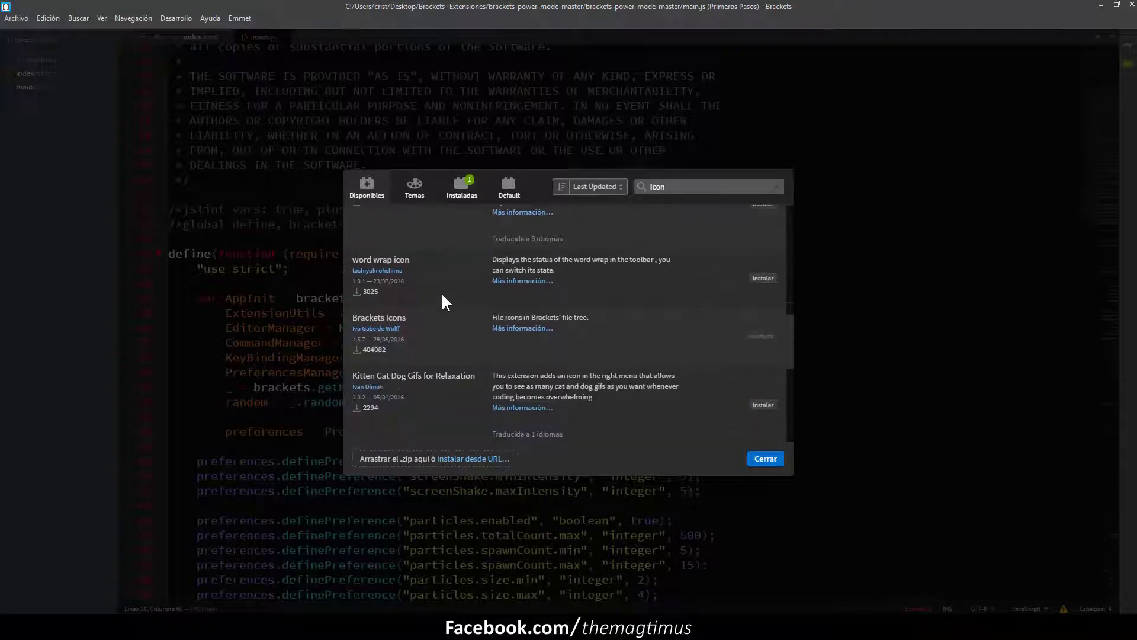
{"action": "scroll", "coordinate": [442, 292], "scroll_direction": "down", "scroll_amount": 3}
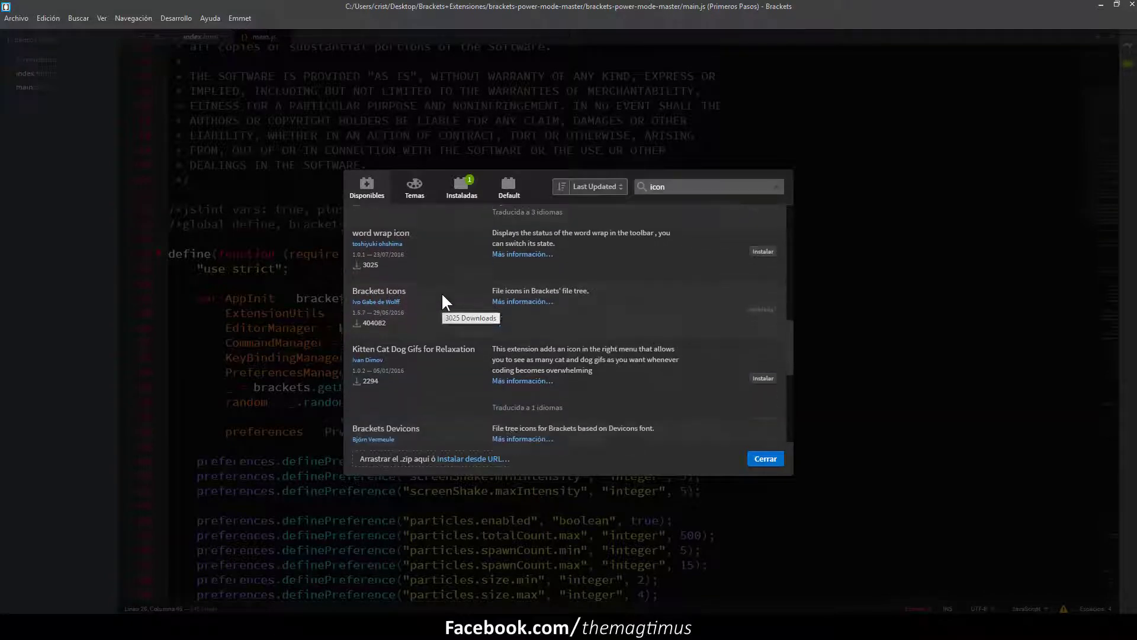
{"action": "scroll", "coordinate": [471, 359], "scroll_direction": "down", "scroll_amount": 2}
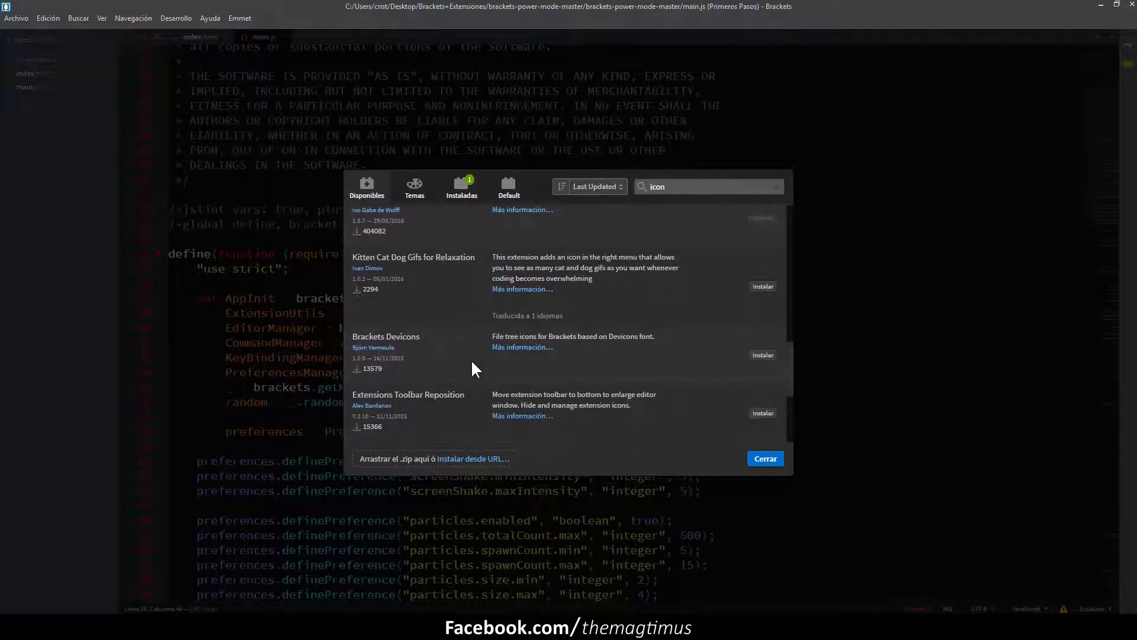
{"action": "scroll", "coordinate": [471, 359], "scroll_direction": "down", "scroll_amount": 2}
{"action": "scroll", "coordinate": [470, 359], "scroll_direction": "down", "scroll_amount": 1}
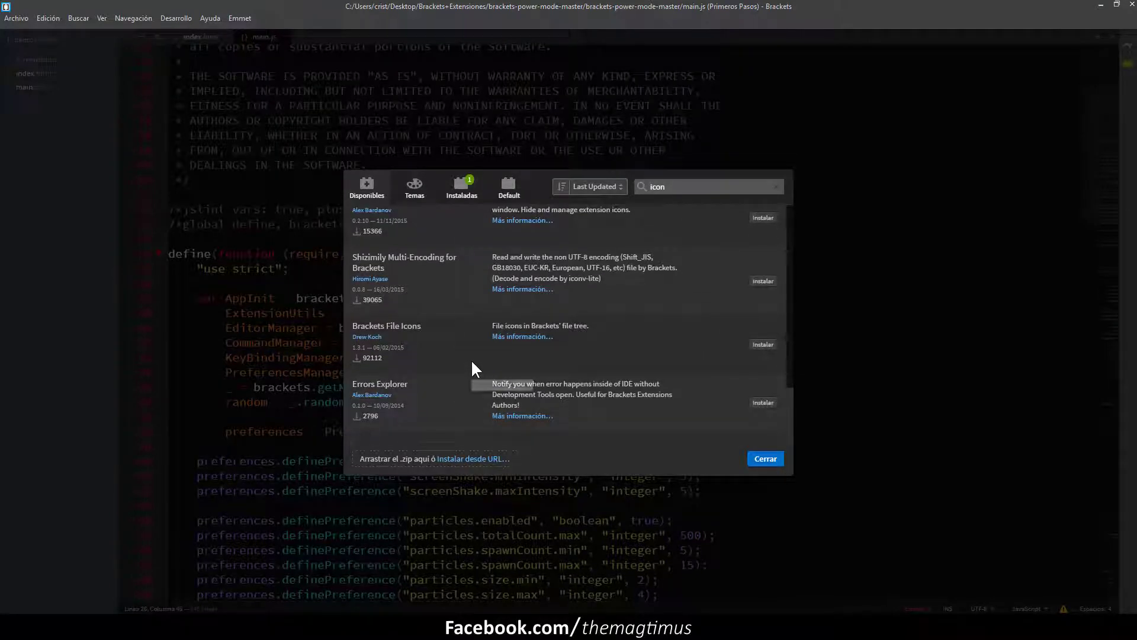
{"action": "scroll", "coordinate": [471, 359], "scroll_direction": "up", "scroll_amount": 8}
{"action": "scroll", "coordinate": [472, 361], "scroll_direction": "up", "scroll_amount": 2}
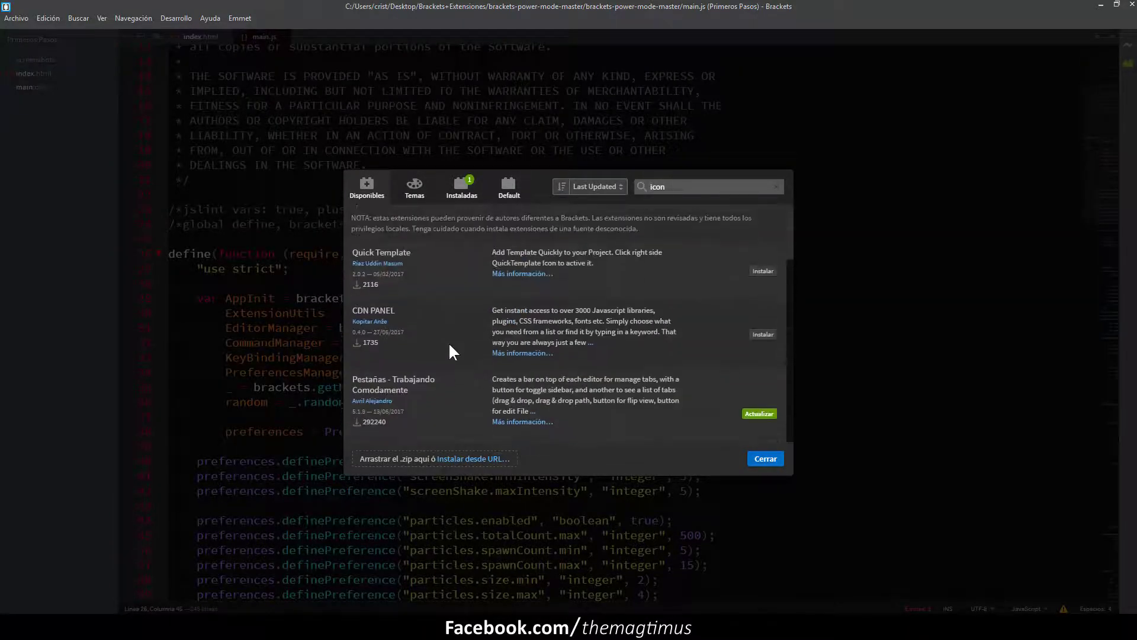
Step: Install the Brackets Tree Icons extension from the search results and close the extension manager
{"action": "scroll", "coordinate": [456, 330], "scroll_direction": "down", "scroll_amount": 2}
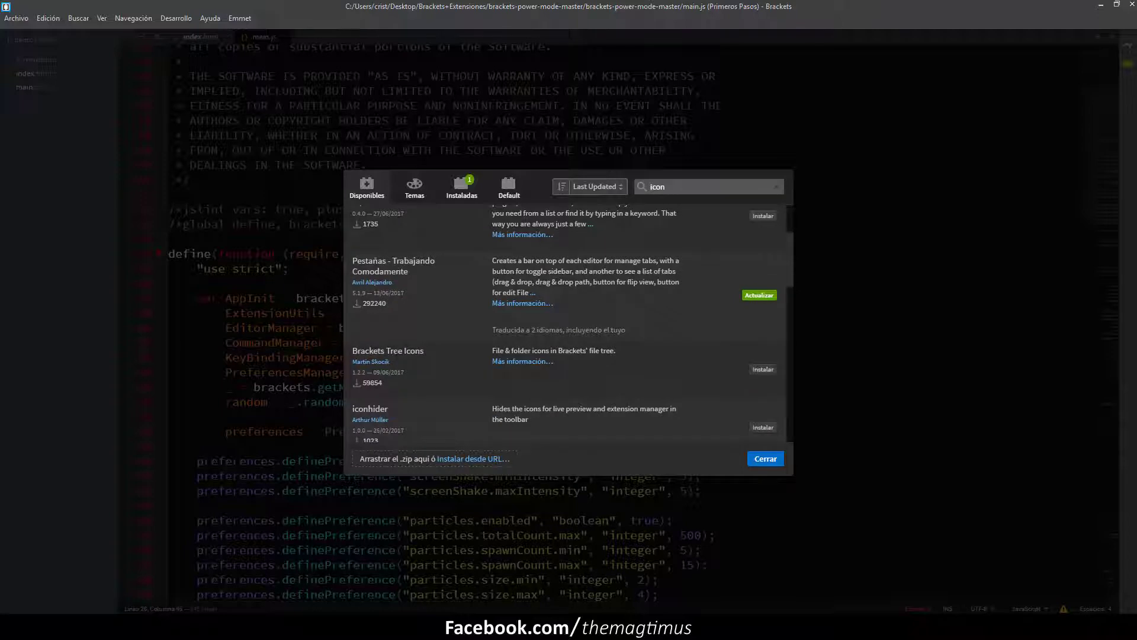
{"action": "left_click", "coordinate": [767, 367]}
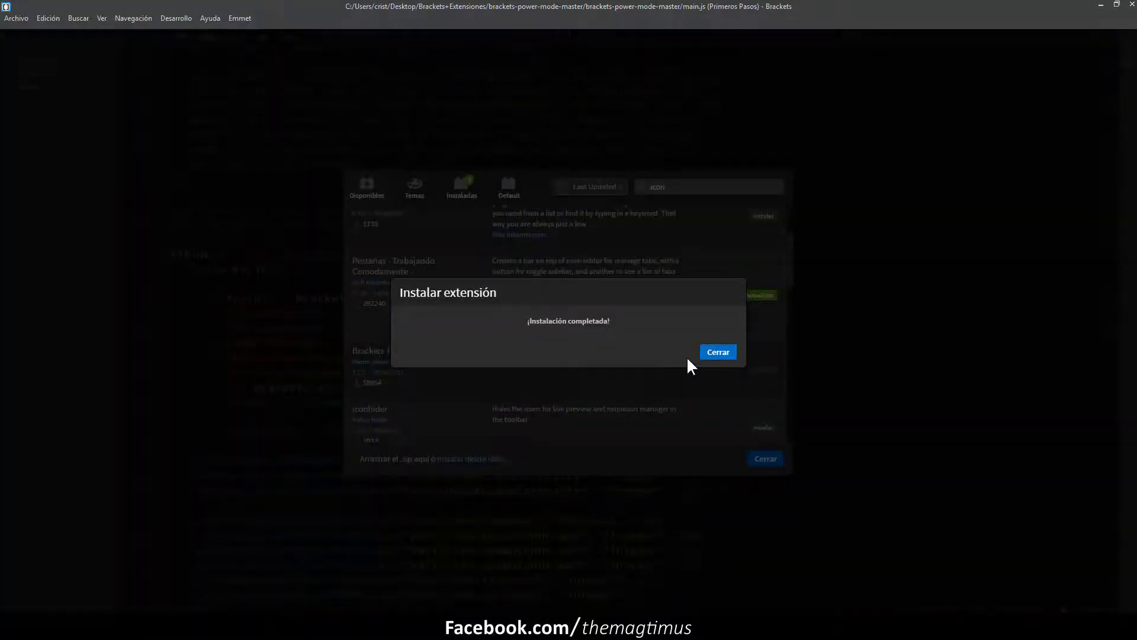
{"action": "left_click", "coordinate": [705, 351]}
{"action": "left_click", "coordinate": [766, 460]}
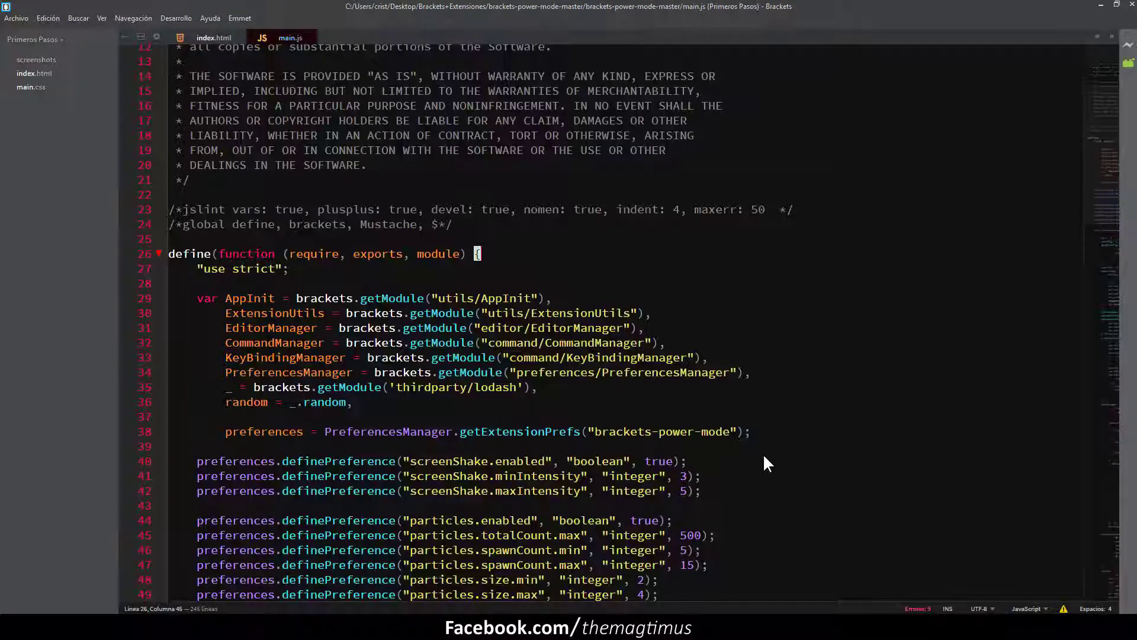
Step: Switch between index.html and main.js to check the file icons in the tabs and file tree
{"action": "left_click", "coordinate": [290, 135]}
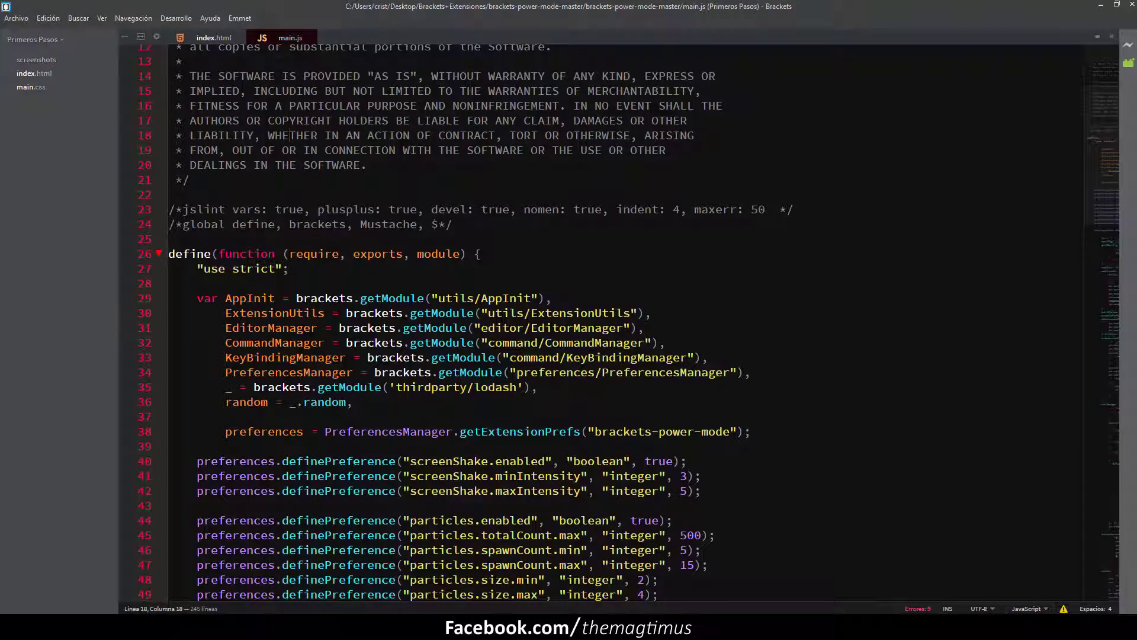
{"action": "left_click", "coordinate": [211, 35]}
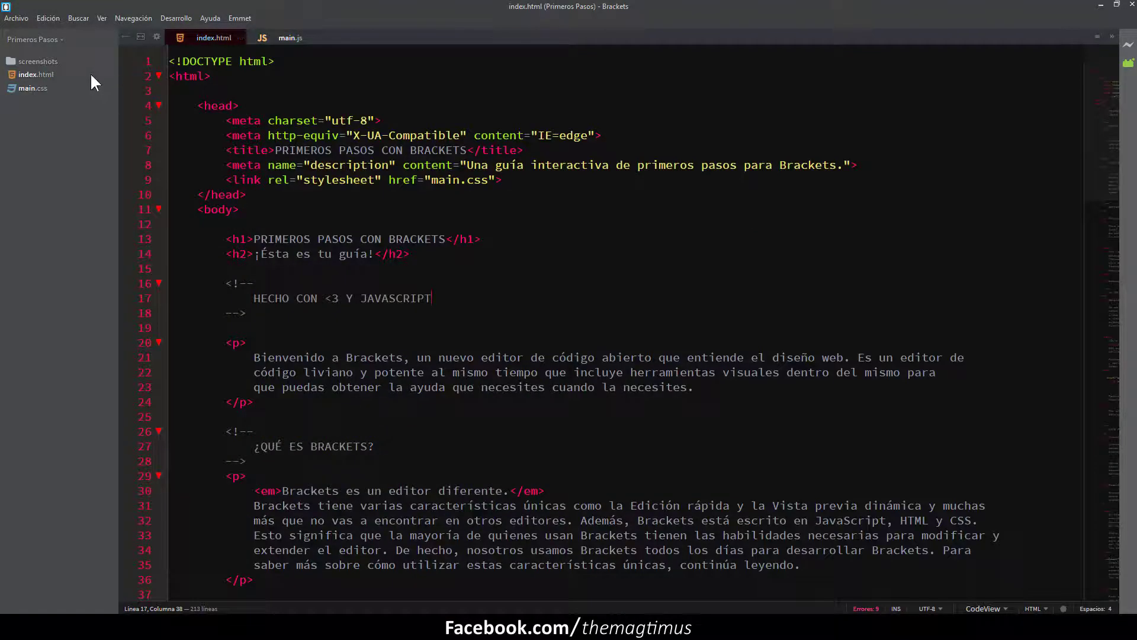
{"action": "key", "text": "ctrl+Tab"}
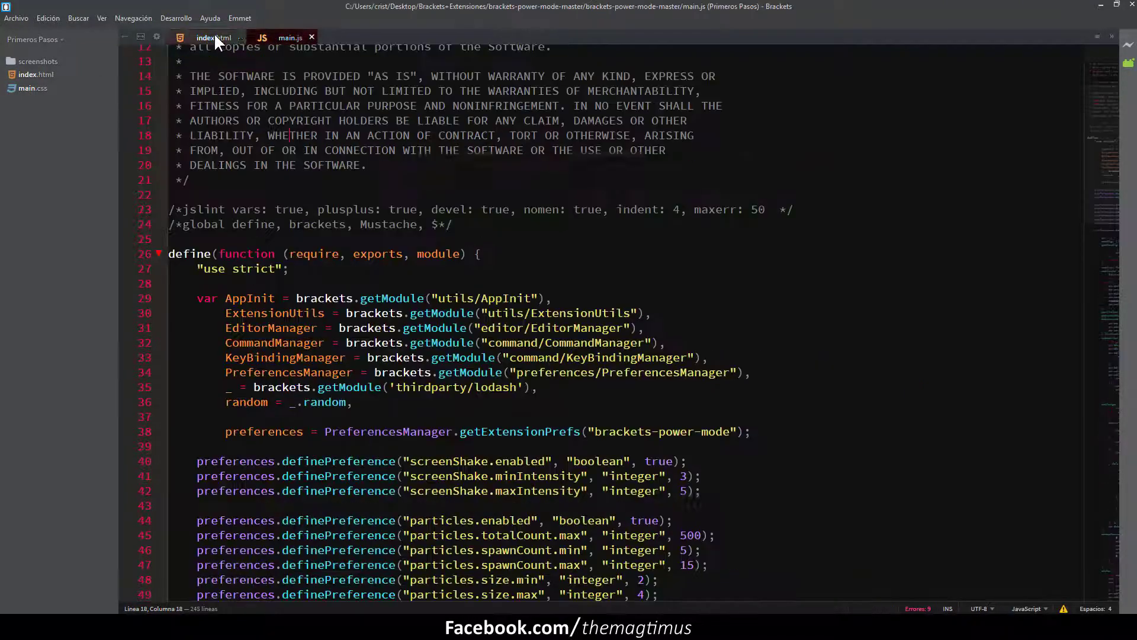
{"action": "left_click", "coordinate": [203, 37]}
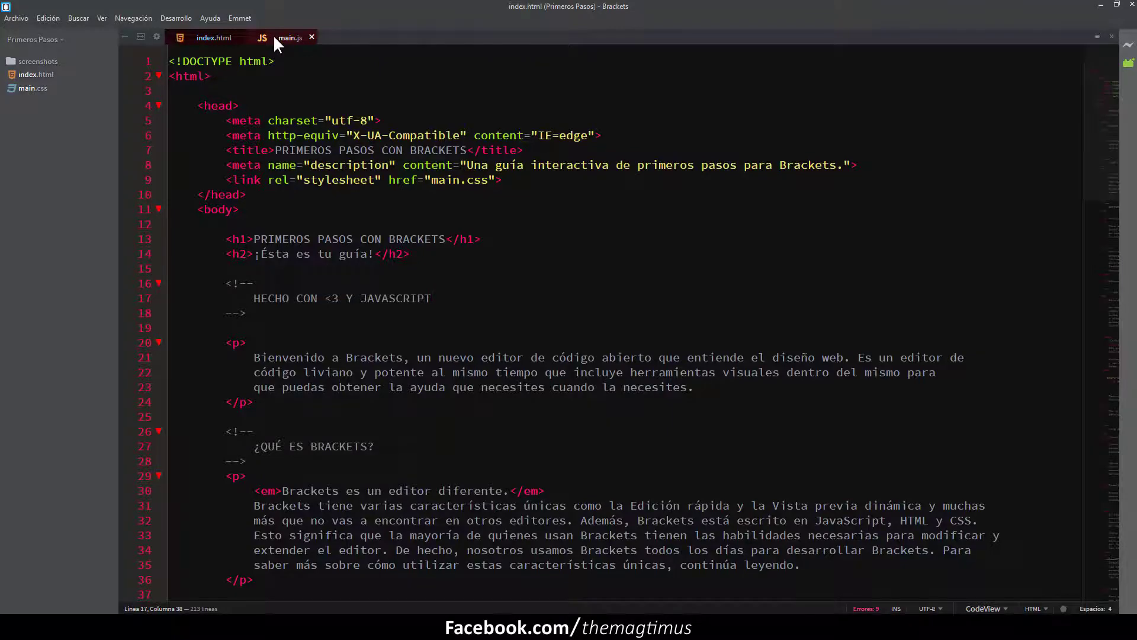
{"action": "left_click", "coordinate": [274, 38]}
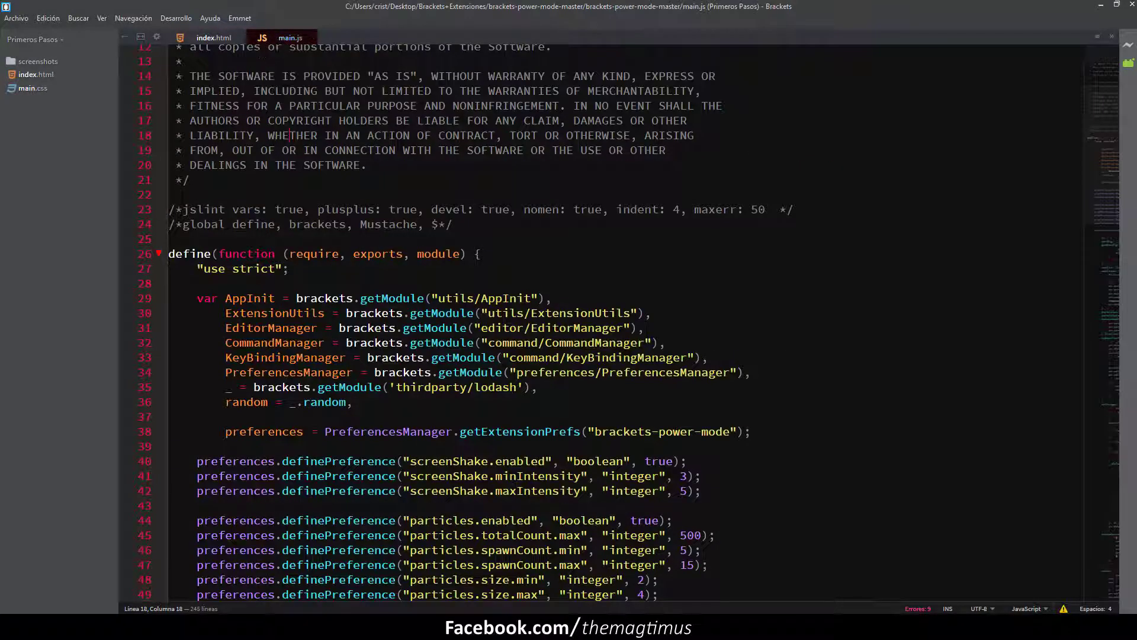
Step: Disable the installed Brackets Icons extension and reload the editor
{"action": "left_click", "coordinate": [1129, 63]}
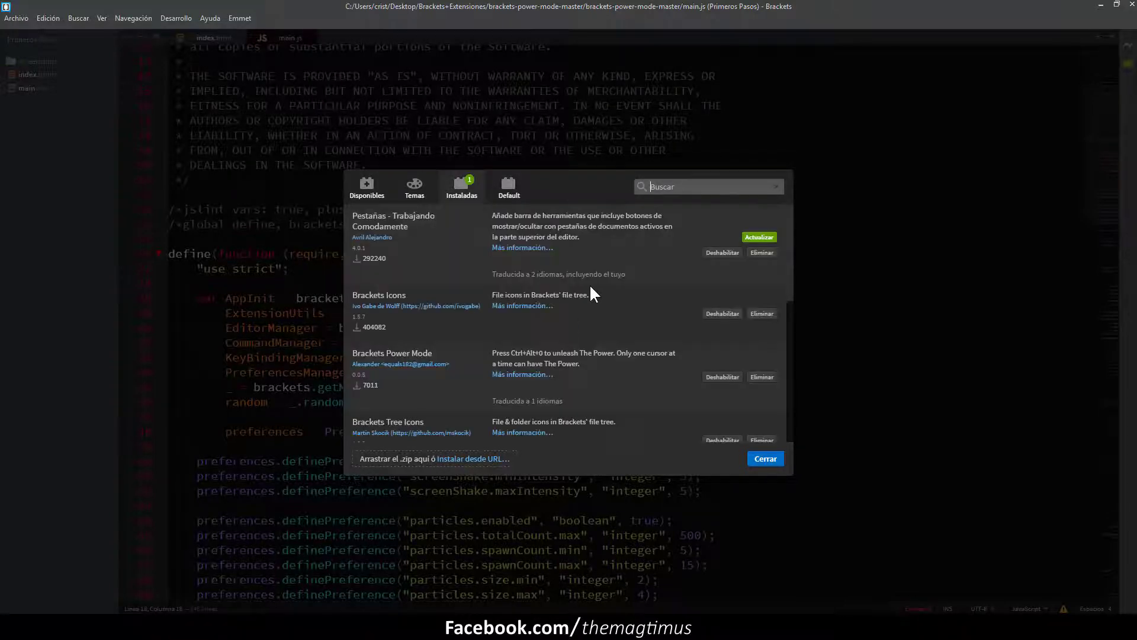
{"action": "left_click", "coordinate": [725, 314]}
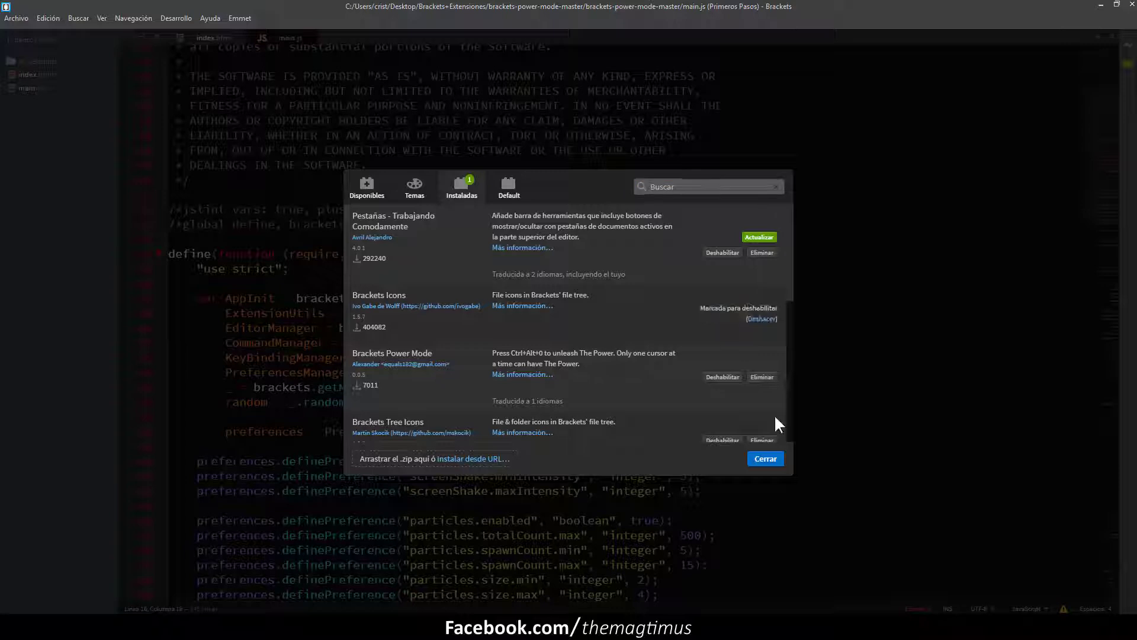
{"action": "left_click", "coordinate": [766, 455]}
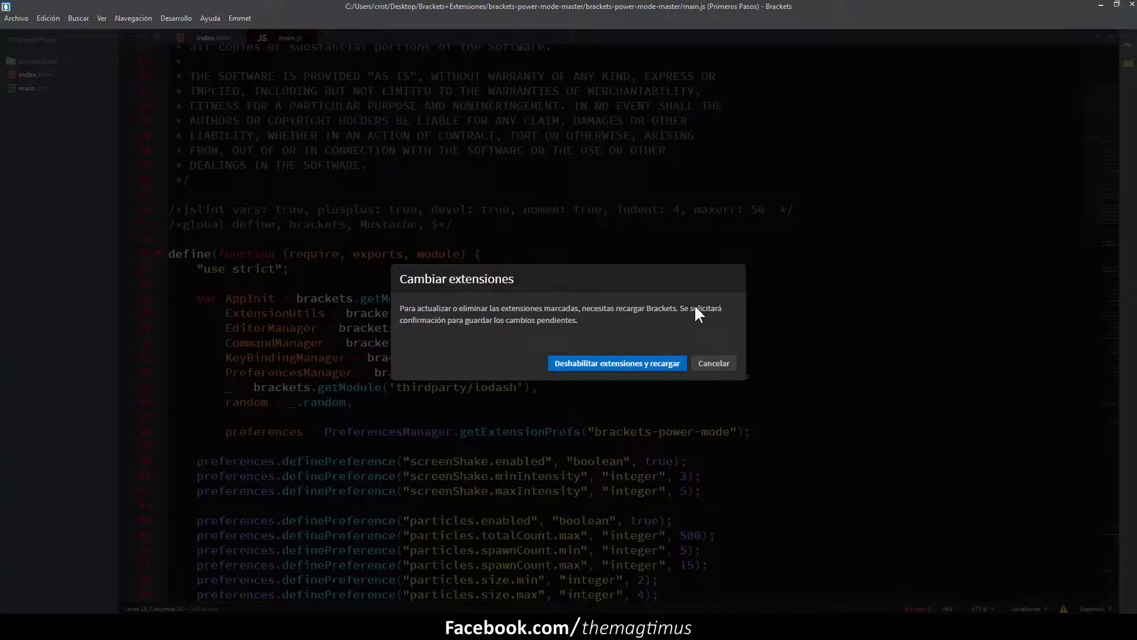
{"action": "left_click", "coordinate": [660, 359]}
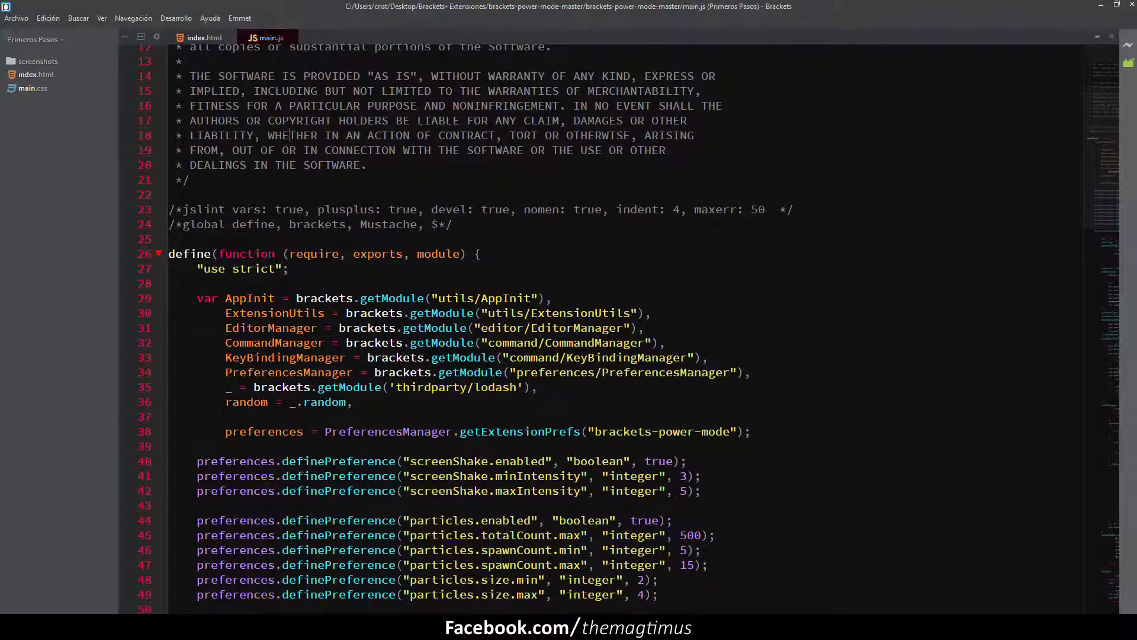
Step: Update the installed extension Pestañas - Trabajando Comodamente and reload the editor
{"action": "left_click", "coordinate": [481, 254]}
{"action": "left_click", "coordinate": [666, 150]}
{"action": "left_click", "coordinate": [1129, 62]}
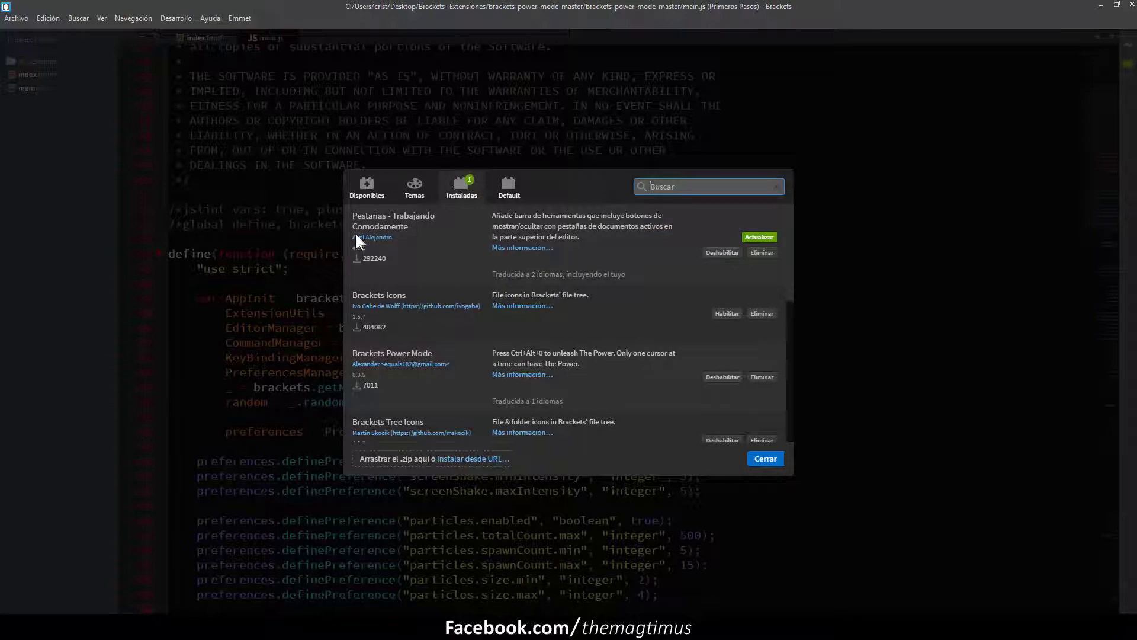
{"action": "left_click_drag", "start_coordinate": [362, 216], "coordinate": [419, 228]}
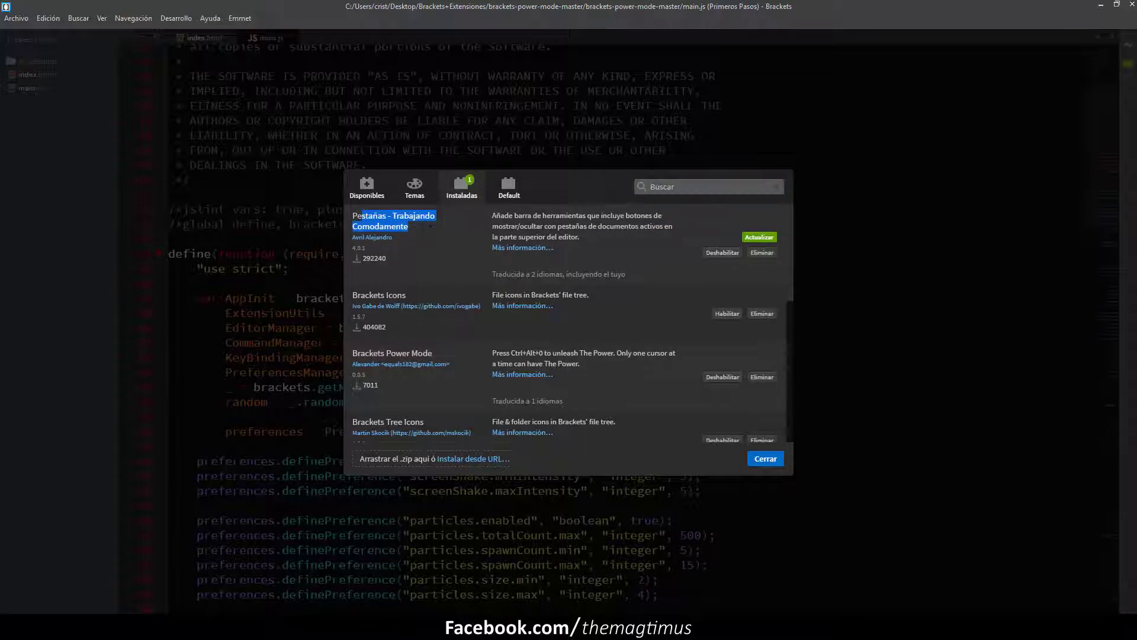
{"action": "left_click", "coordinate": [422, 225]}
{"action": "left_click", "coordinate": [768, 237]}
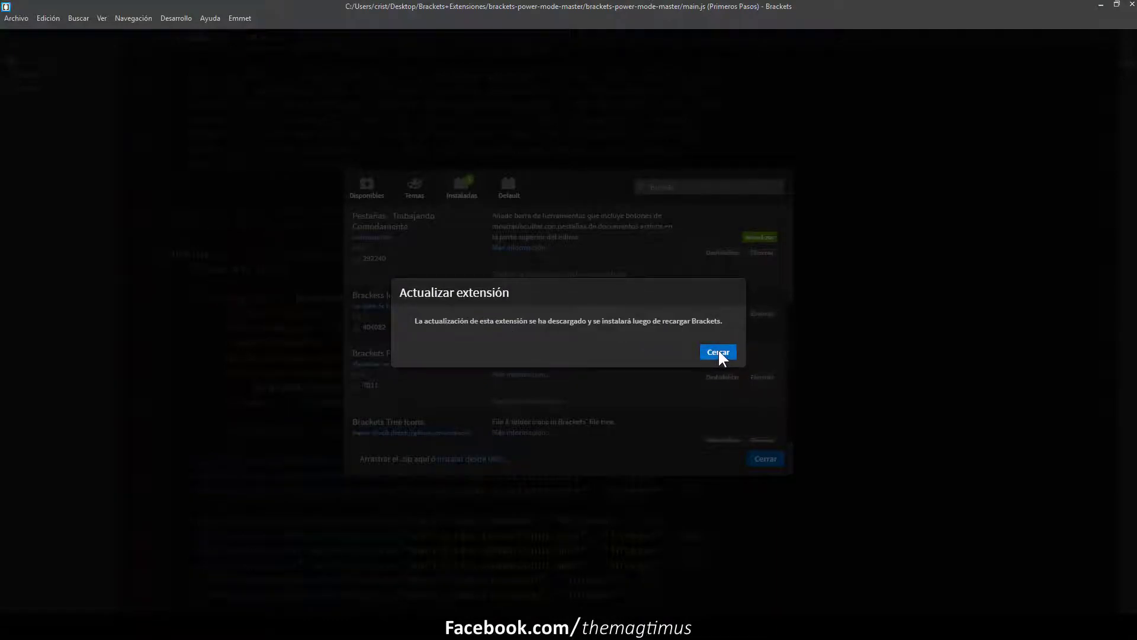
{"action": "left_click", "coordinate": [718, 353]}
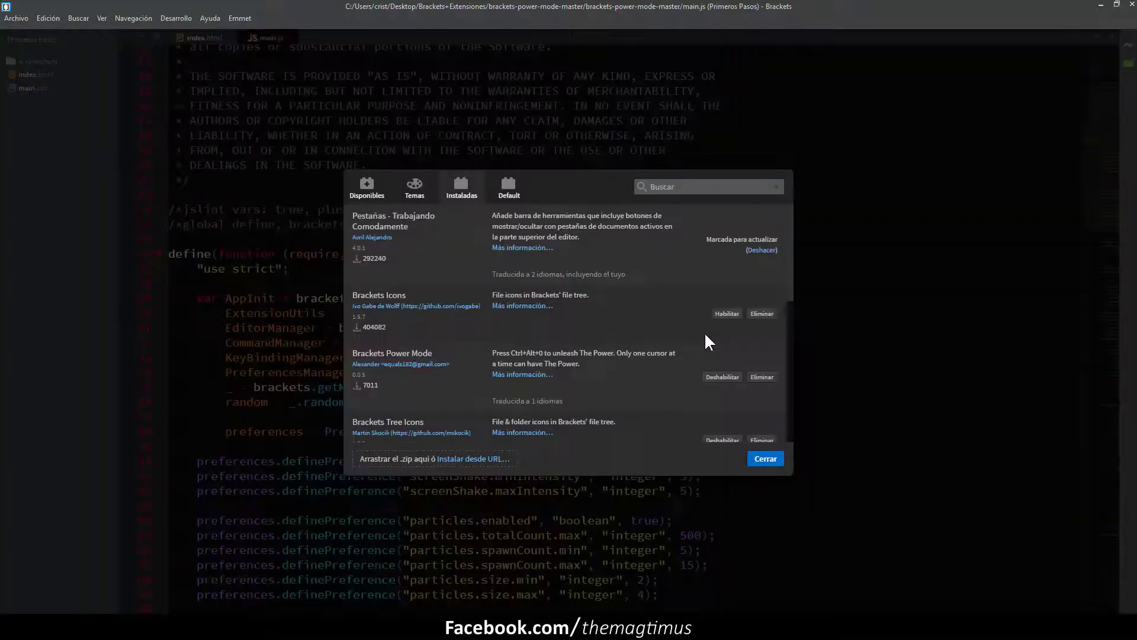
{"action": "left_click", "coordinate": [771, 460]}
{"action": "left_click", "coordinate": [623, 359]}
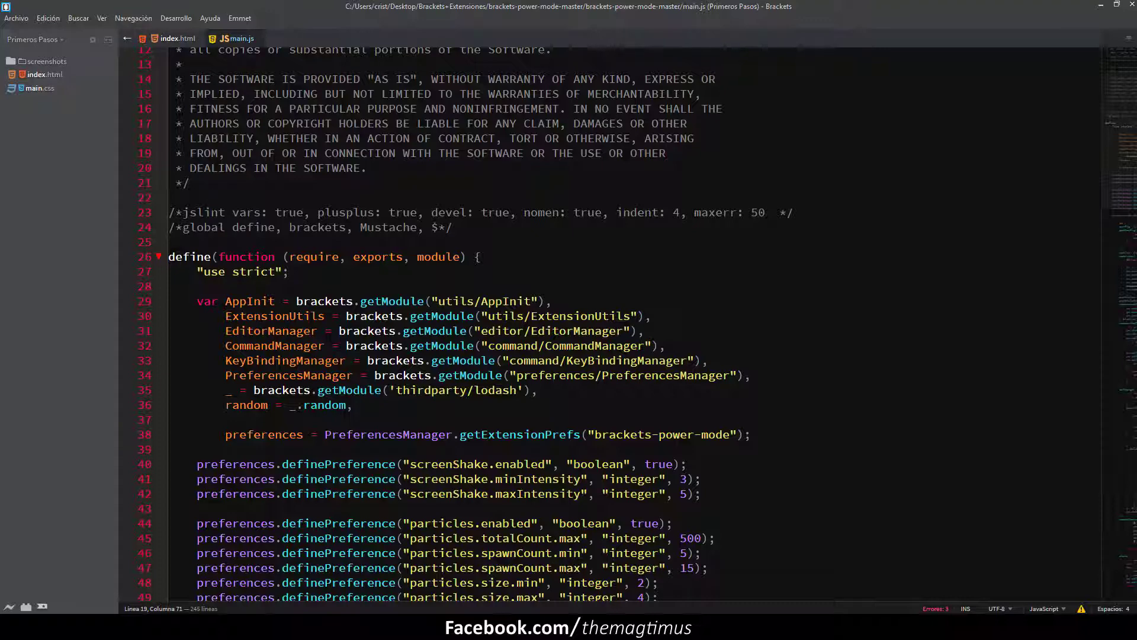
Step: Disable the Brackets Tree Icons extension with a reload, and check the tab icons of index.html and main.js
{"action": "left_click", "coordinate": [26, 607]}
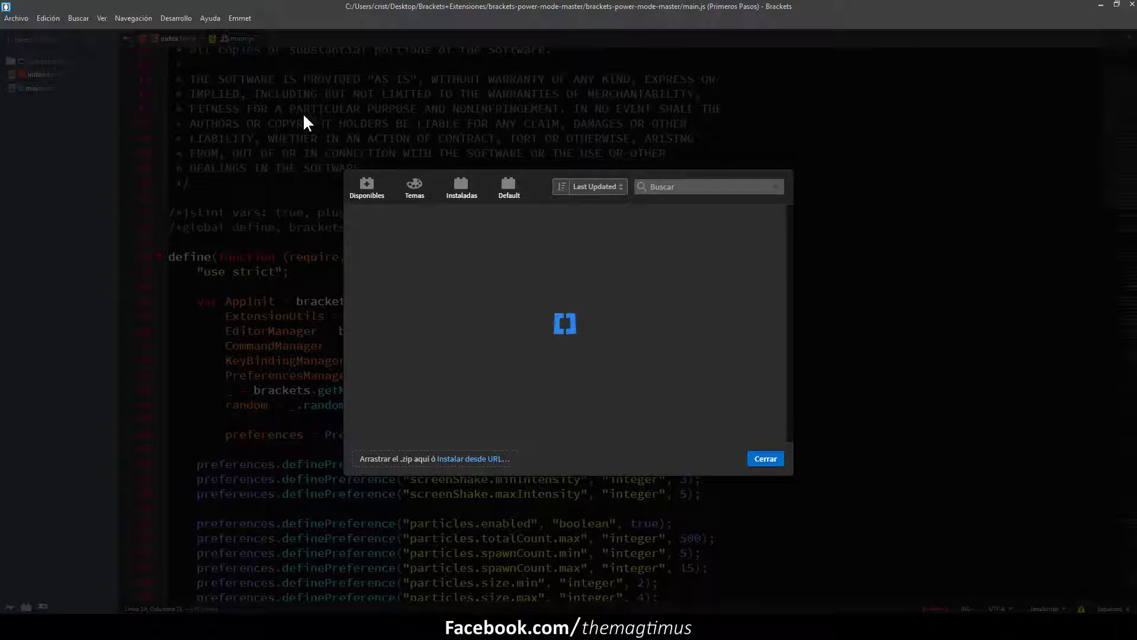
{"action": "left_click", "coordinate": [460, 201]}
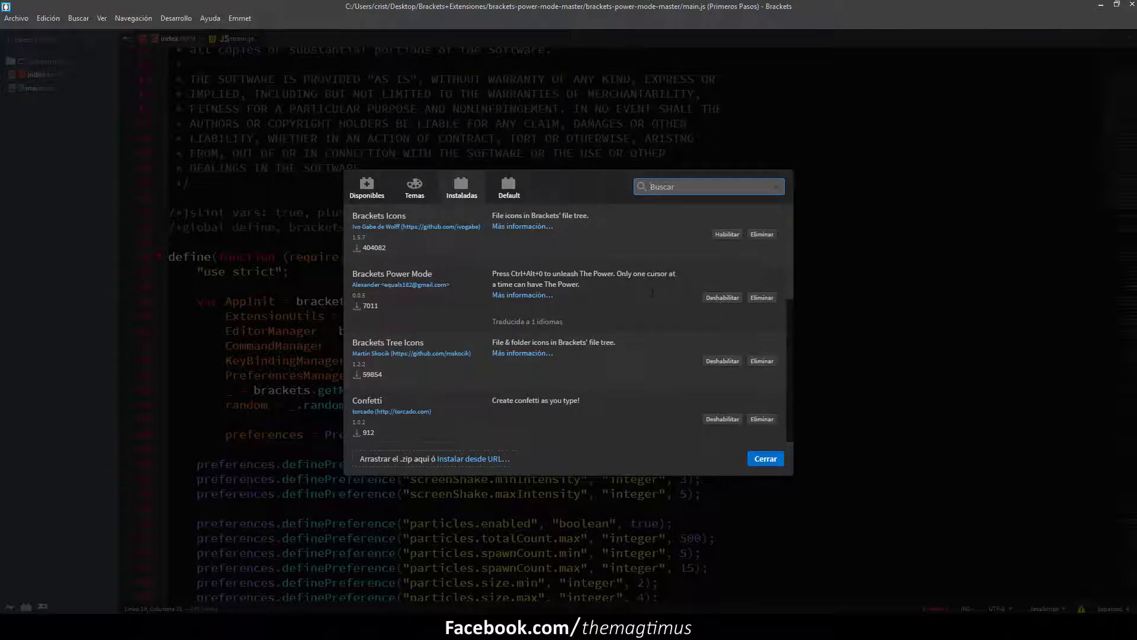
{"action": "scroll", "coordinate": [681, 293], "scroll_direction": "down", "scroll_amount": 1}
{"action": "left_click", "coordinate": [720, 301]}
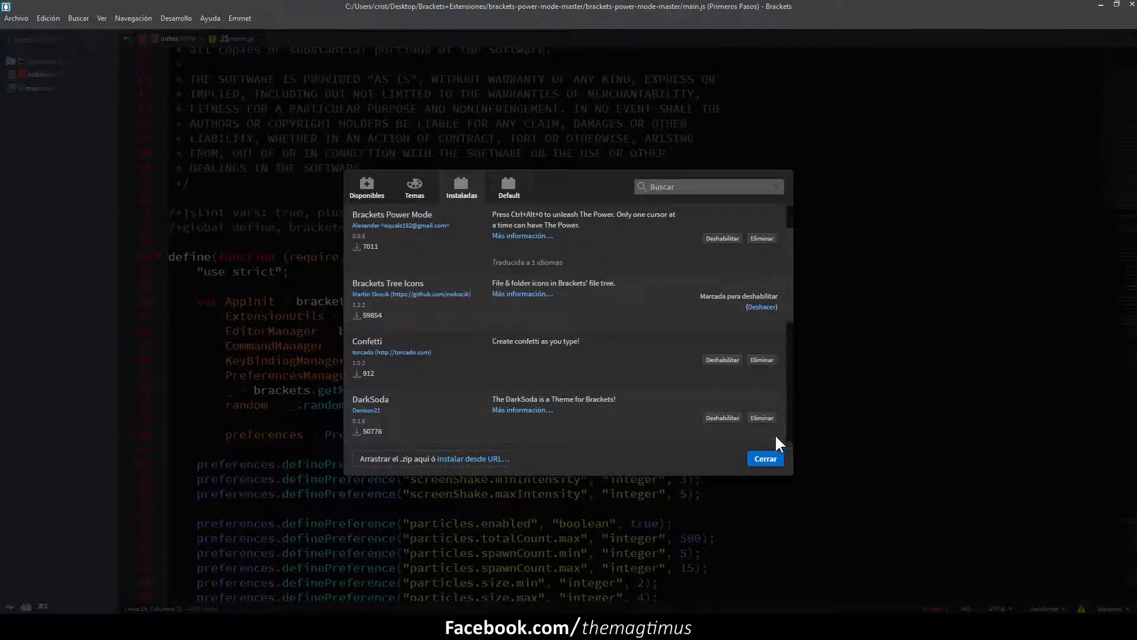
{"action": "left_click", "coordinate": [770, 456]}
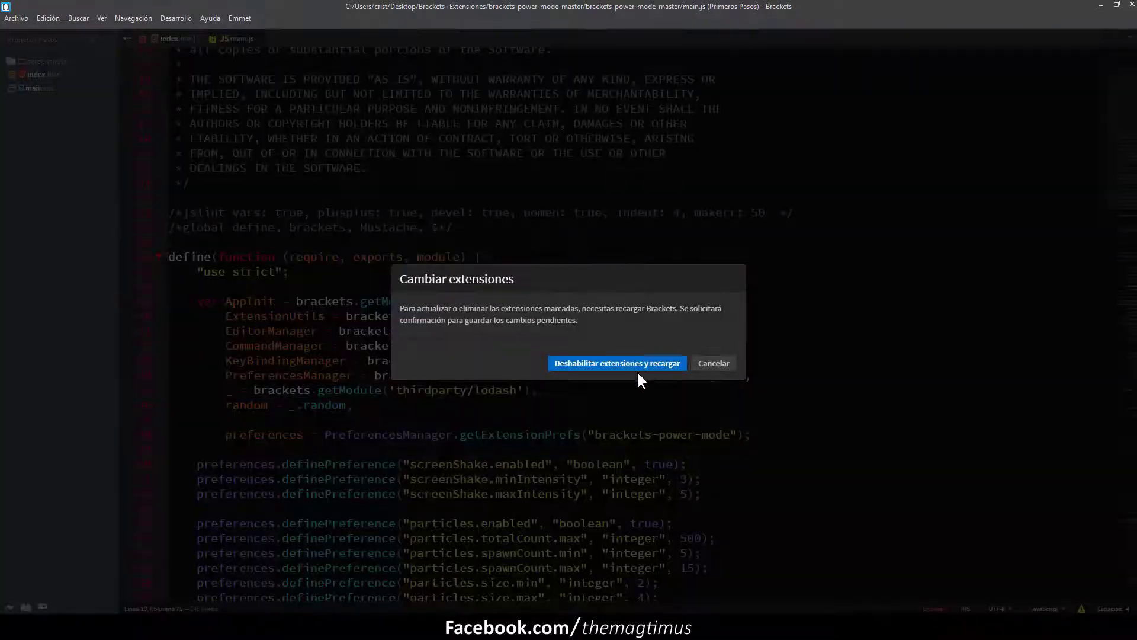
{"action": "left_click", "coordinate": [634, 359]}
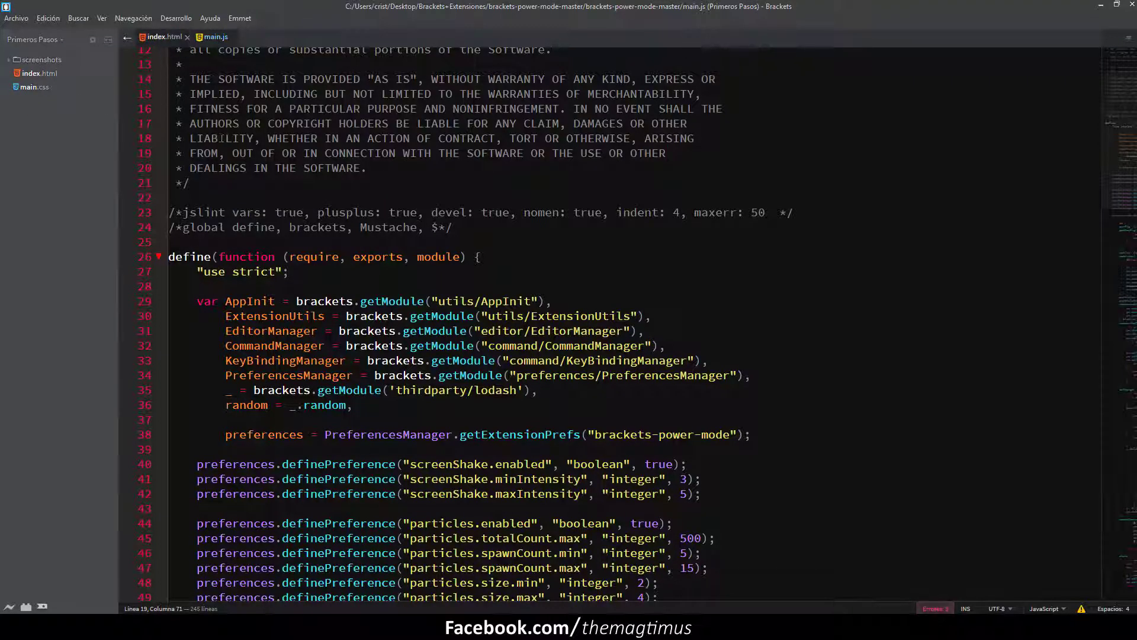
{"action": "left_click", "coordinate": [193, 37]}
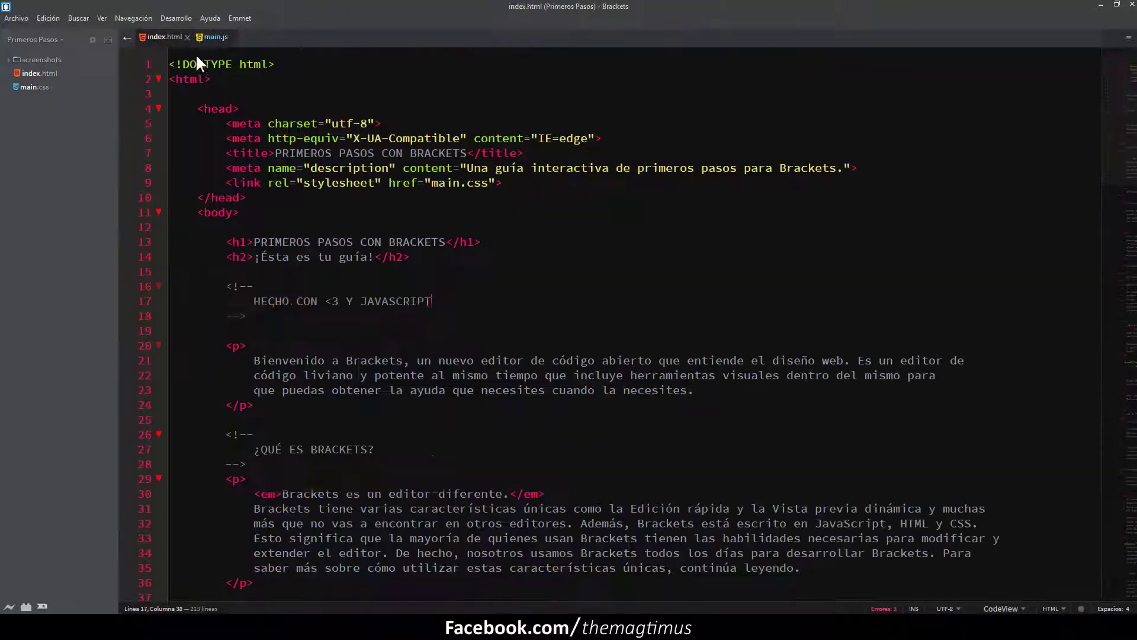
{"action": "left_click", "coordinate": [207, 38]}
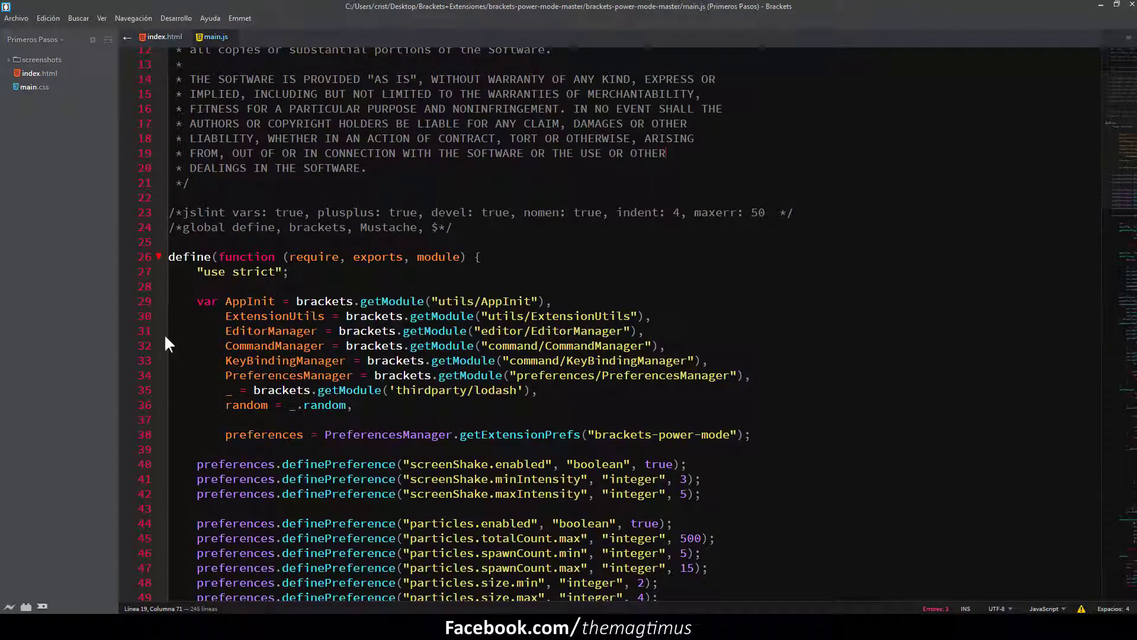
Step: Open the extension manager and check the theme archives in the Brackets+Extensiones folder
{"action": "left_click", "coordinate": [26, 607]}
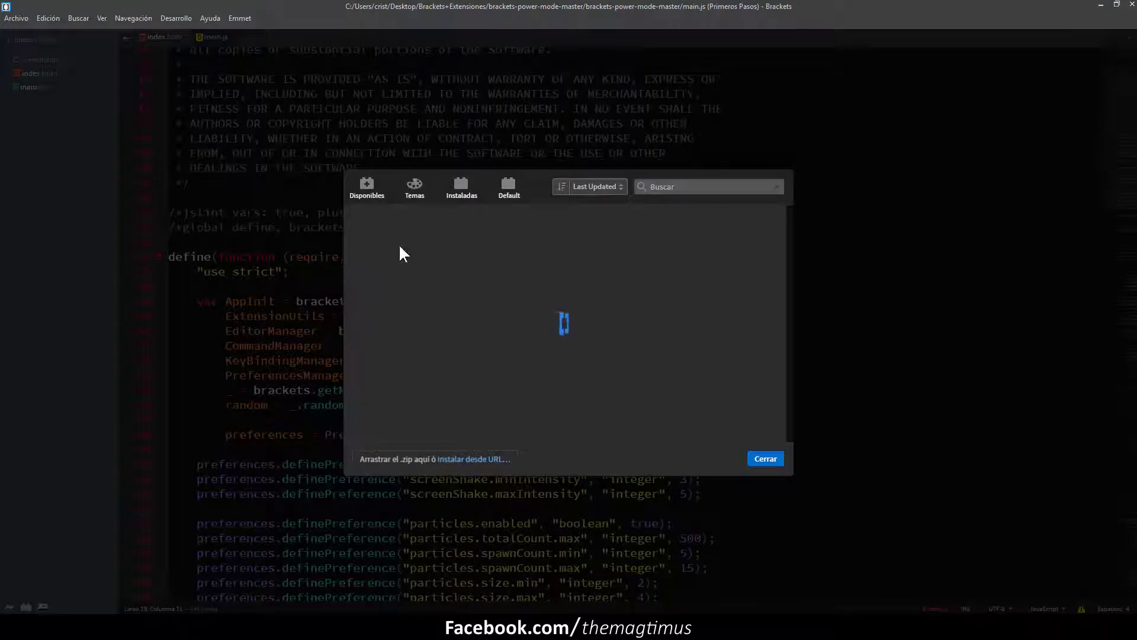
{"action": "key", "text": "alt+Tab"}
{"action": "left_click", "coordinate": [393, 478]}
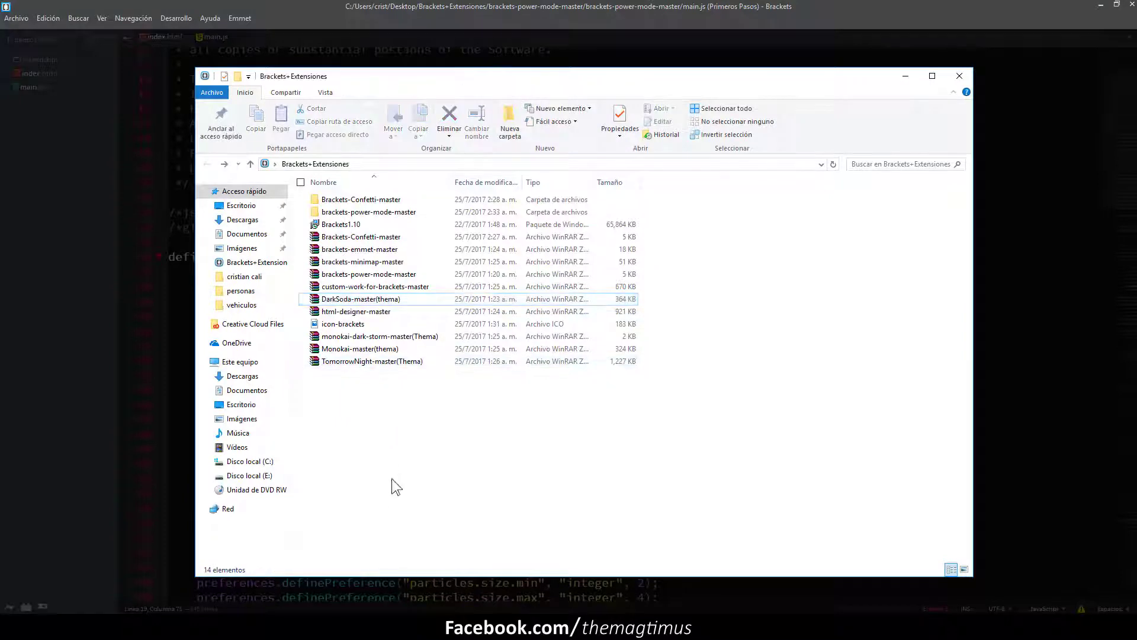
{"action": "left_click", "coordinate": [906, 77]}
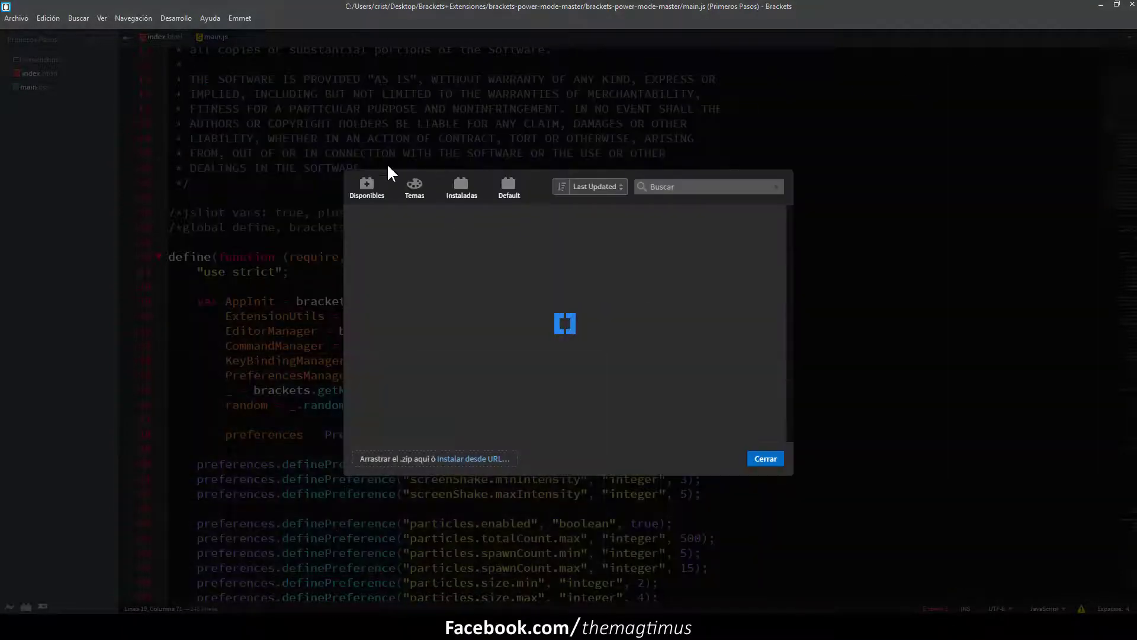
Step: Search the available themes for "monokai", install the Monokai theme based on Sublime Text, and close the extension manager
{"action": "left_click", "coordinate": [416, 185]}
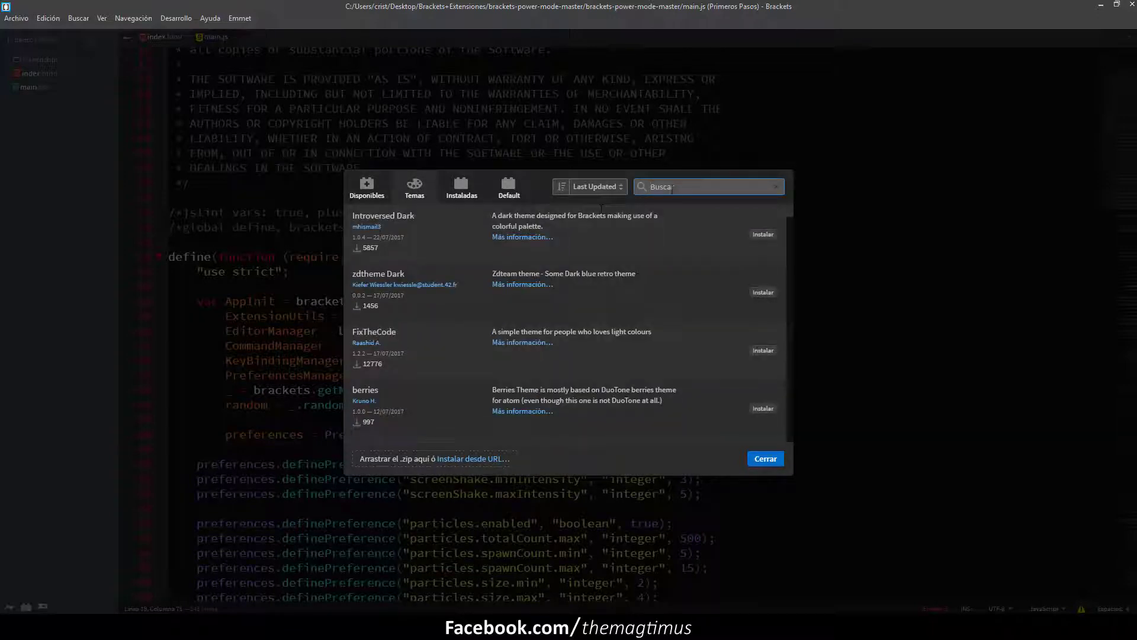
{"action": "type", "text": "monokai"}
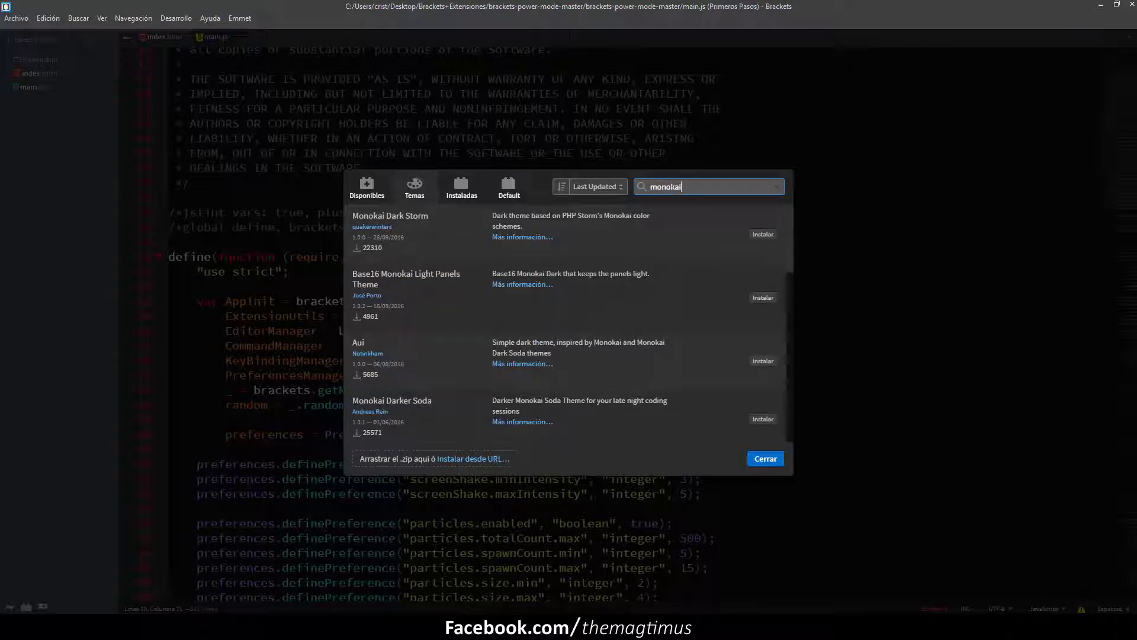
{"action": "scroll", "coordinate": [473, 332], "scroll_direction": "down", "scroll_amount": 5}
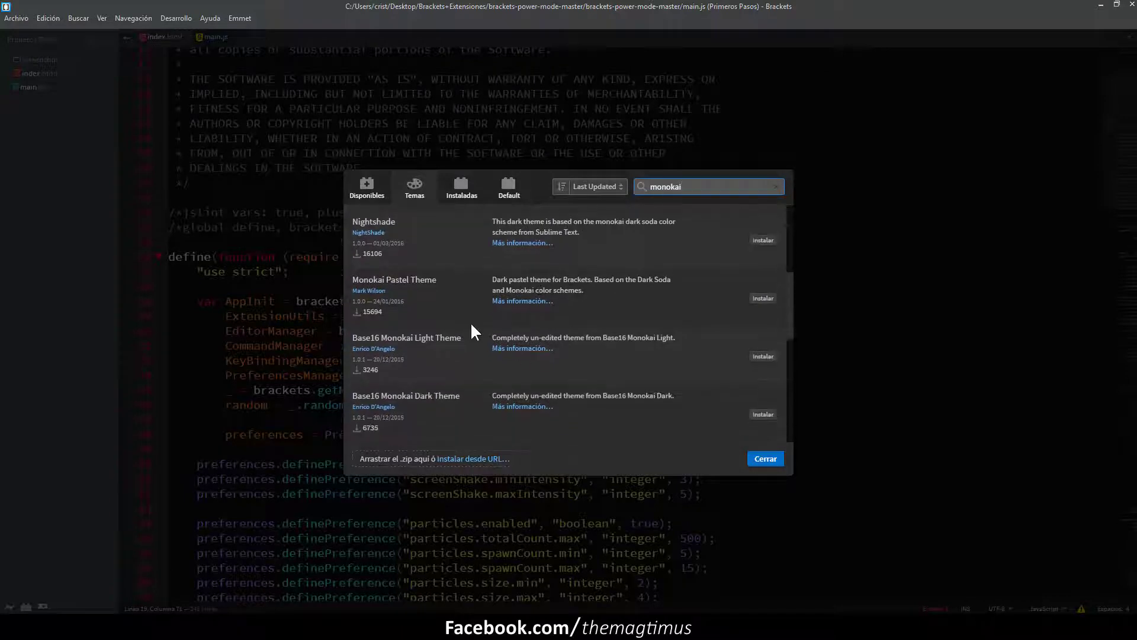
{"action": "scroll", "coordinate": [474, 332], "scroll_direction": "down", "scroll_amount": 5}
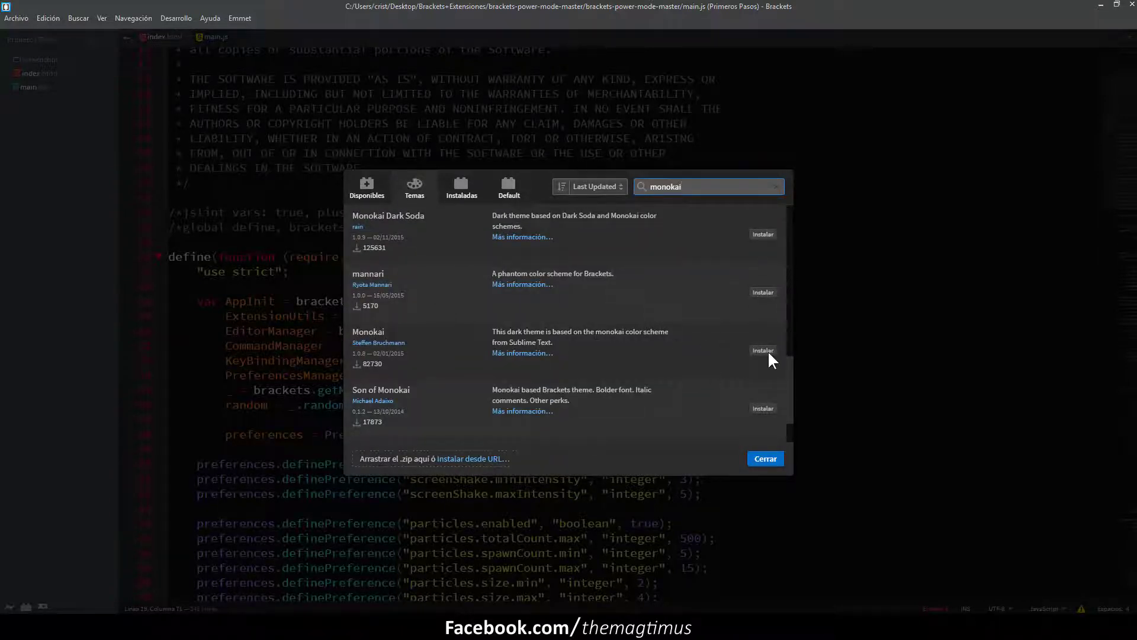
{"action": "left_click", "coordinate": [768, 350]}
{"action": "left_click", "coordinate": [727, 354]}
{"action": "left_click", "coordinate": [764, 457]}
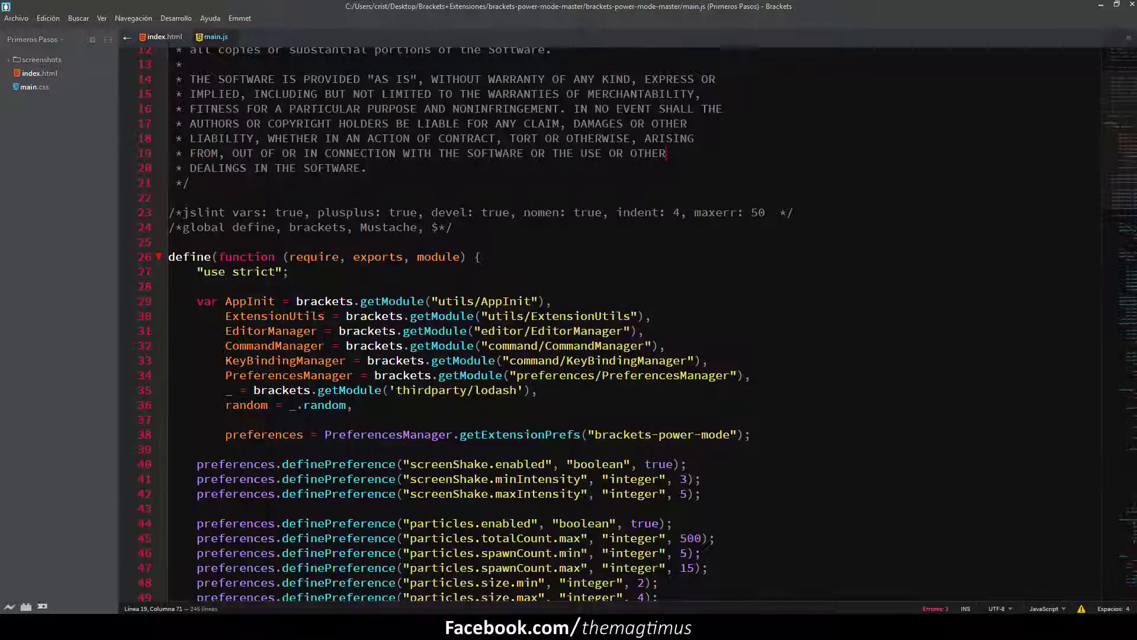
{"action": "left_click", "coordinate": [102, 18]}
{"action": "left_click", "coordinate": [113, 29]}
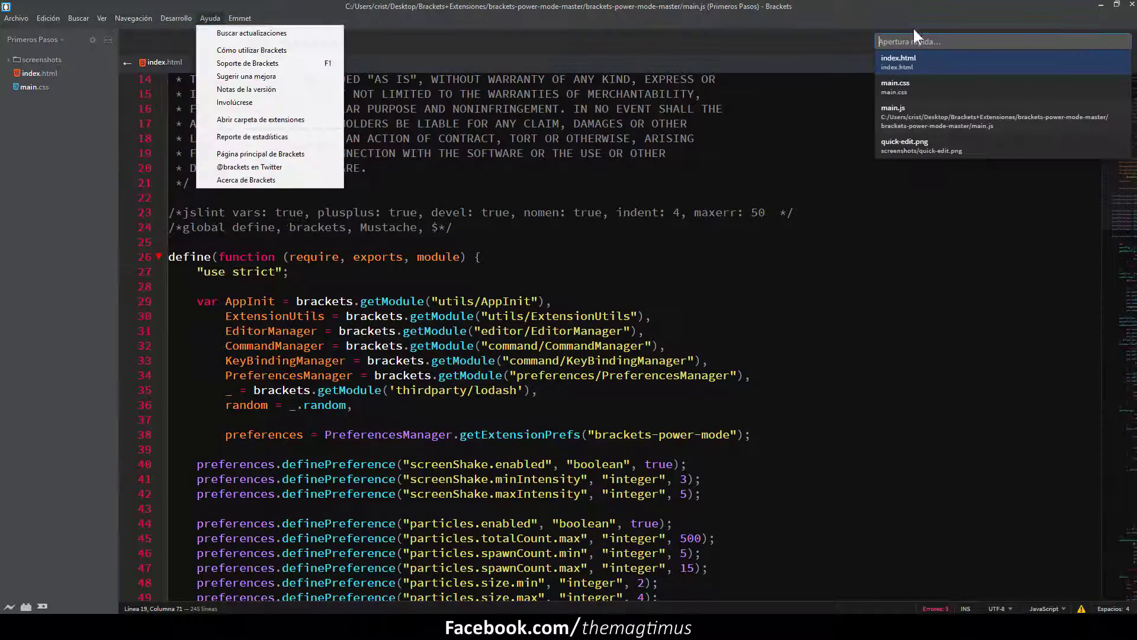
{"action": "key", "text": "Escape"}
{"action": "key", "text": "Escape"}
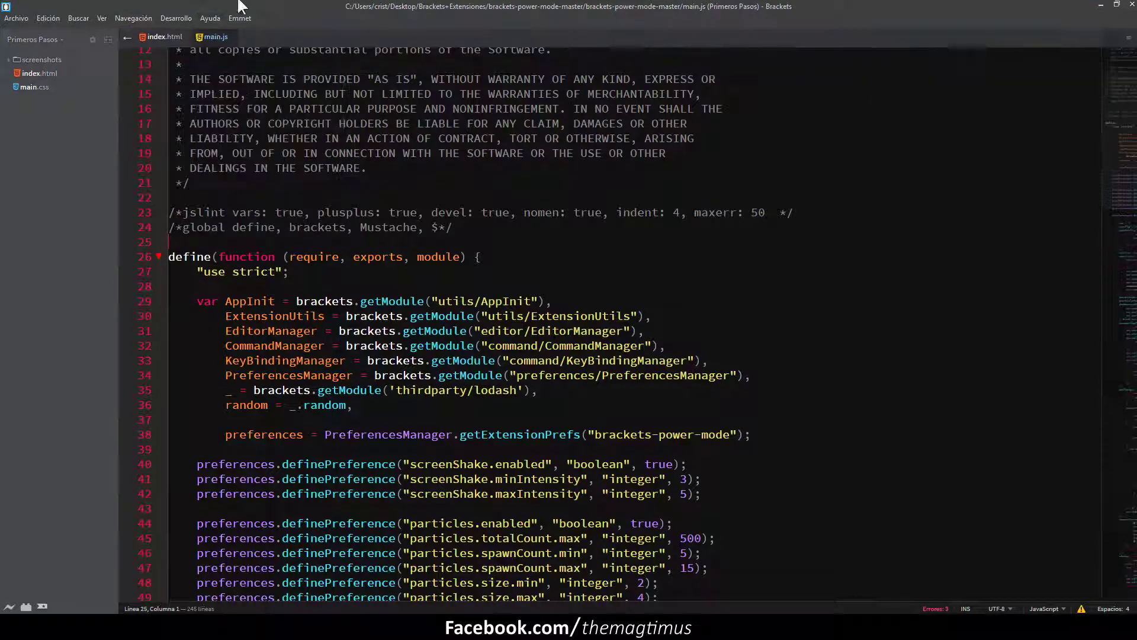
Step: Set the editor's current theme to Monokai in the theme preferences
{"action": "left_click", "coordinate": [103, 17]}
{"action": "left_click", "coordinate": [105, 36]}
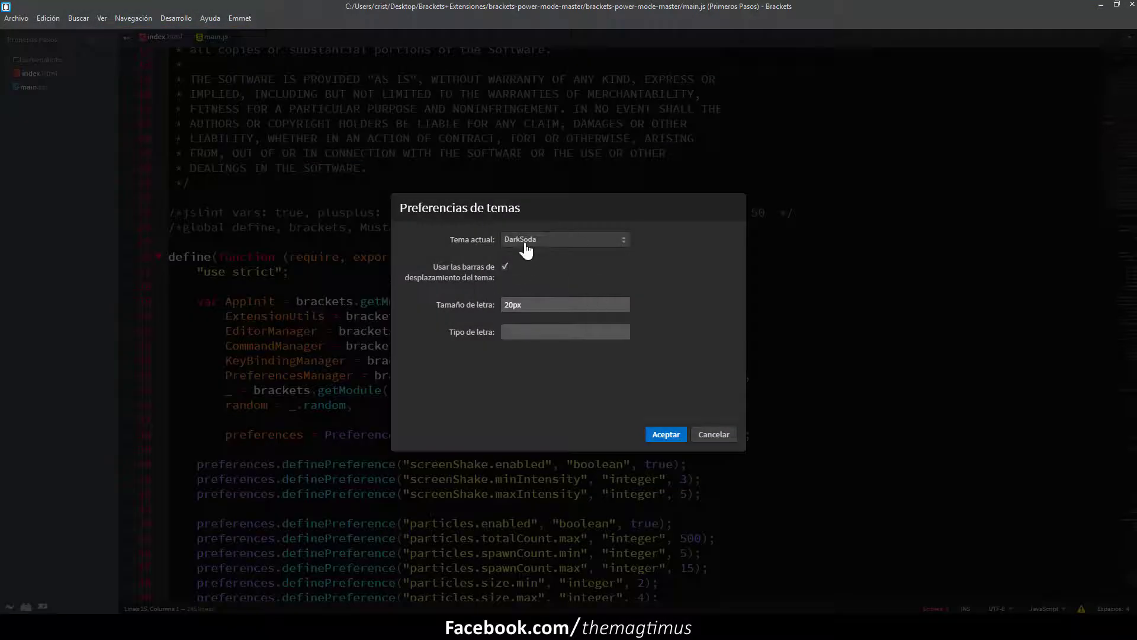
{"action": "left_click", "coordinate": [526, 252]}
{"action": "left_click", "coordinate": [532, 287]}
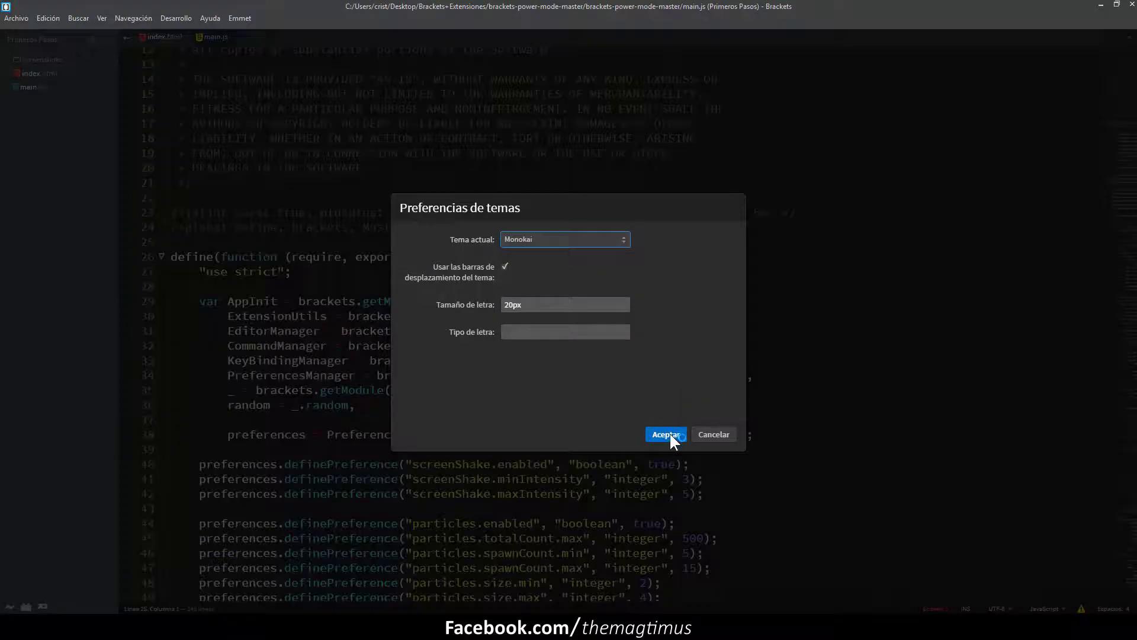
{"action": "left_click", "coordinate": [666, 435]}
Step: Examine how the Monokai theme colours the code in main.js and index.html
{"action": "left_click", "coordinate": [680, 310]}
{"action": "scroll", "coordinate": [680, 310], "scroll_direction": "down", "scroll_amount": 10}
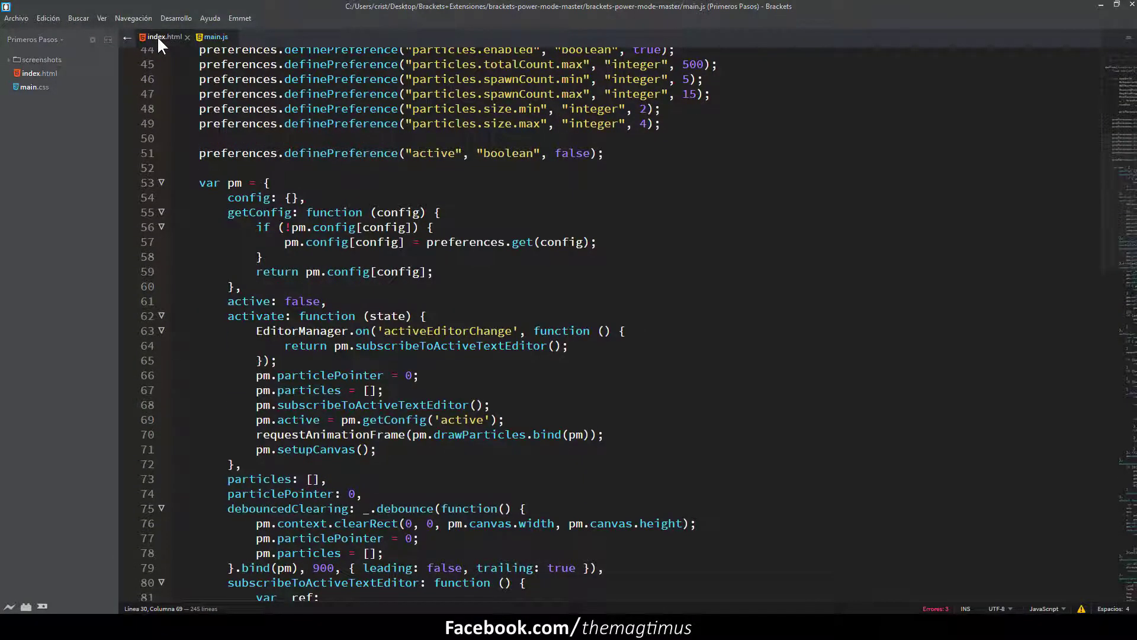
{"action": "left_click", "coordinate": [157, 35]}
{"action": "left_click", "coordinate": [541, 181]}
{"action": "scroll", "coordinate": [540, 180], "scroll_direction": "down", "scroll_amount": 15}
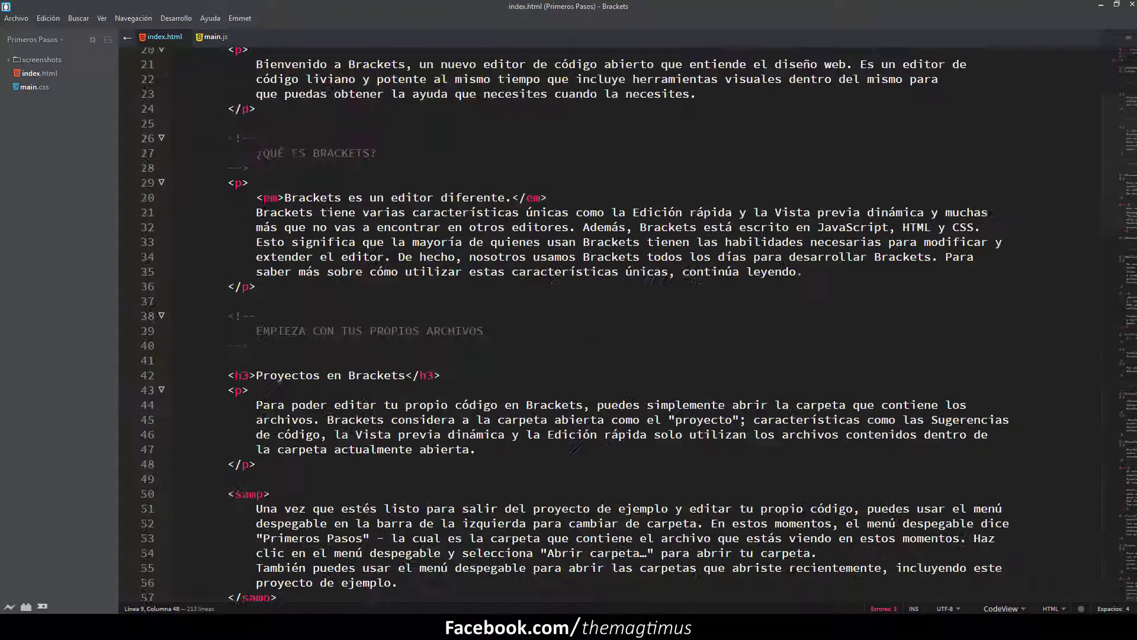
{"action": "scroll", "coordinate": [593, 320], "scroll_direction": "down", "scroll_amount": 20}
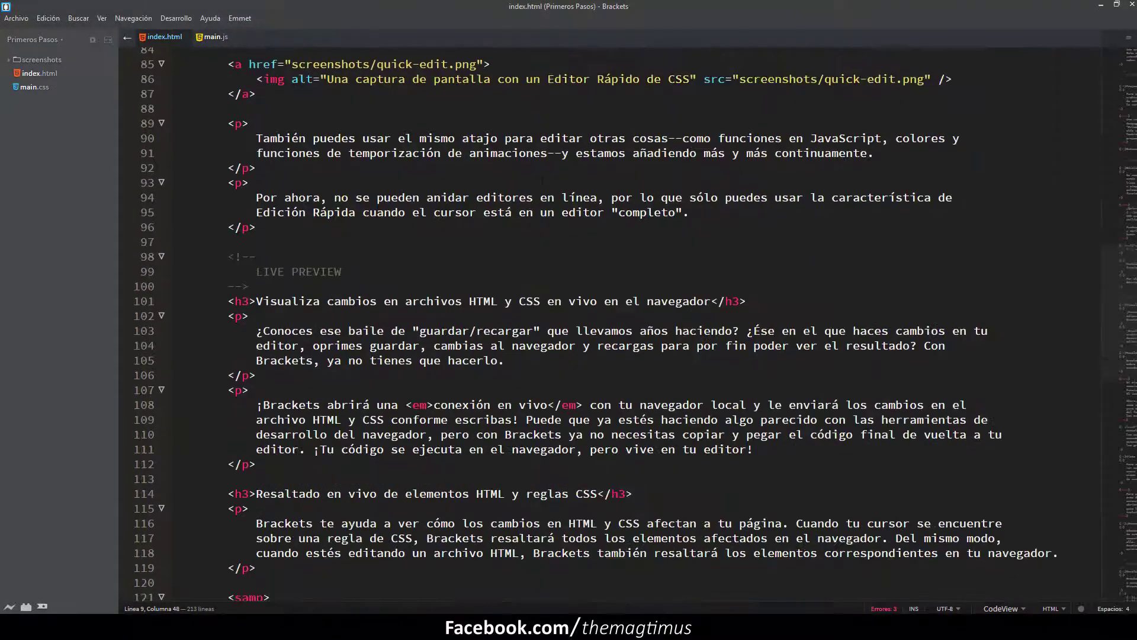
{"action": "scroll", "coordinate": [592, 320], "scroll_direction": "up", "scroll_amount": 15}
{"action": "scroll", "coordinate": [639, 324], "scroll_direction": "up", "scroll_amount": 20}
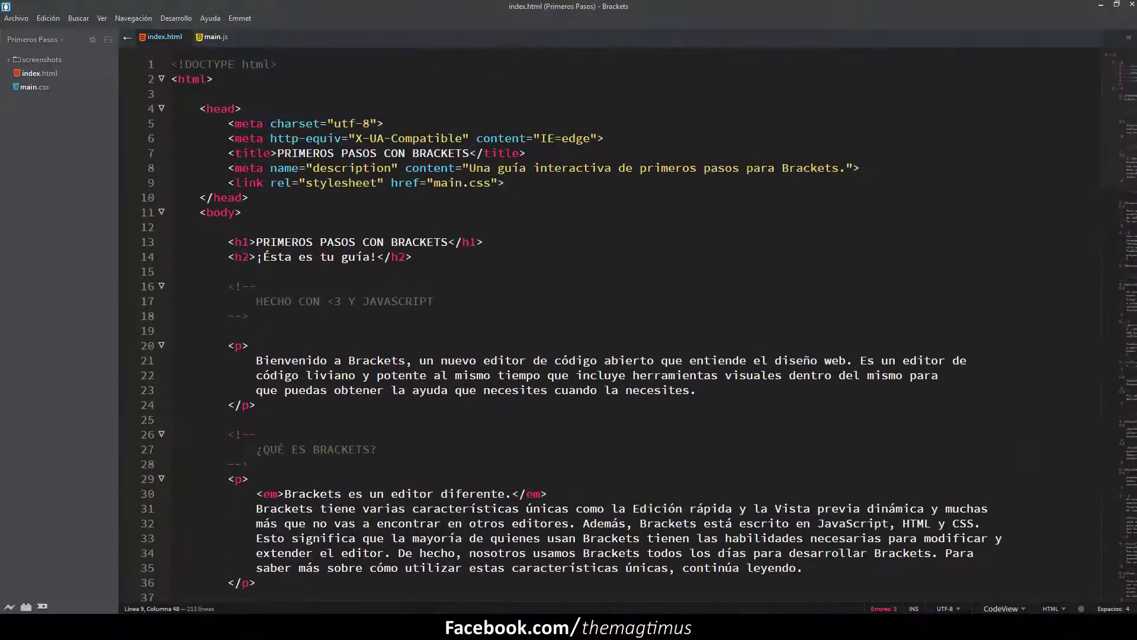
Step: Examine the theme's comment colour at the "HECHO CON <3 Y JAVASCRIPT" comment in index.html
{"action": "key", "text": "Down"}
{"action": "key", "text": "Down"}
{"action": "key", "text": "Down"}
{"action": "key", "text": "Down"}
{"action": "key", "text": "Down"}
{"action": "double_click", "coordinate": [398, 302]}
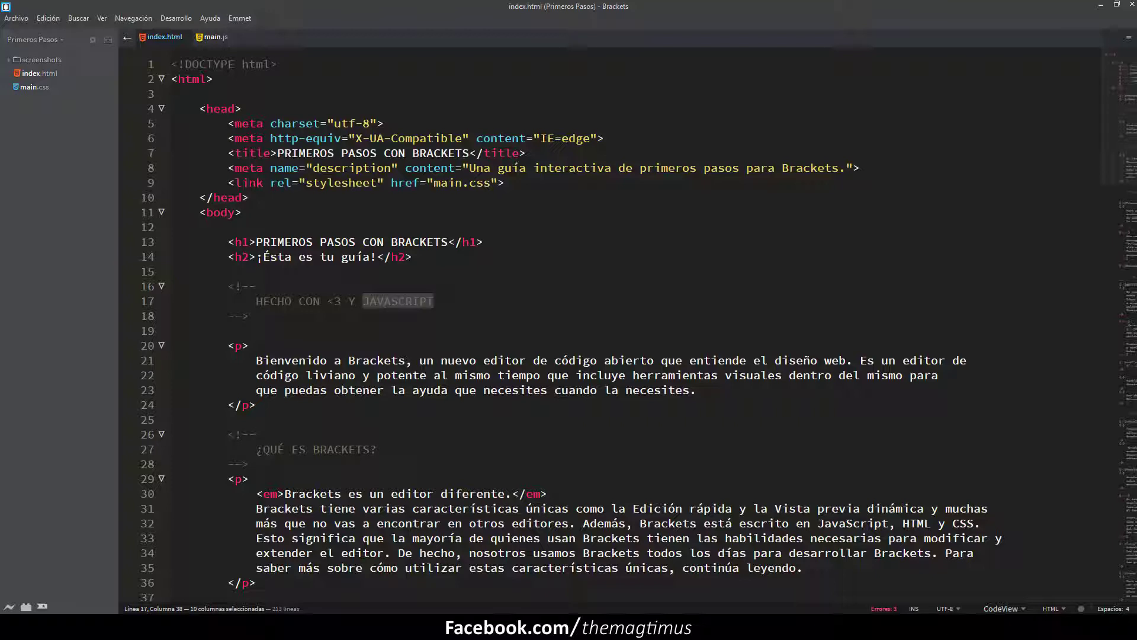
{"action": "key", "text": "Right"}
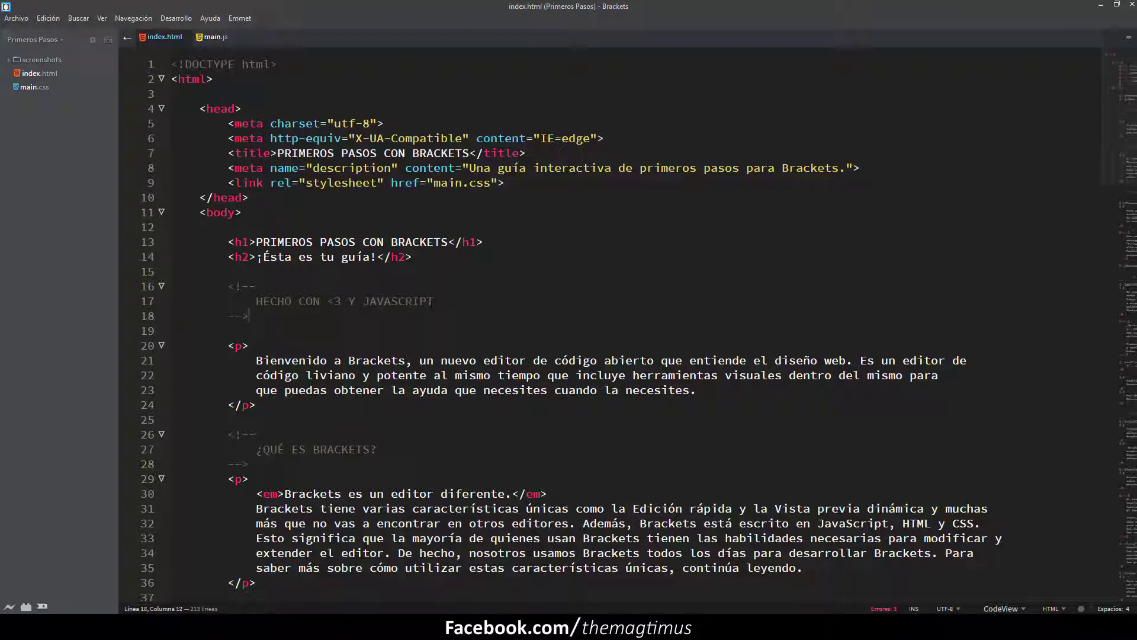
{"action": "key", "text": "Up"}
Step: Open the Brackets preferences file and inspect the themes.theme value in brackets.json
{"action": "left_click", "coordinate": [179, 18]}
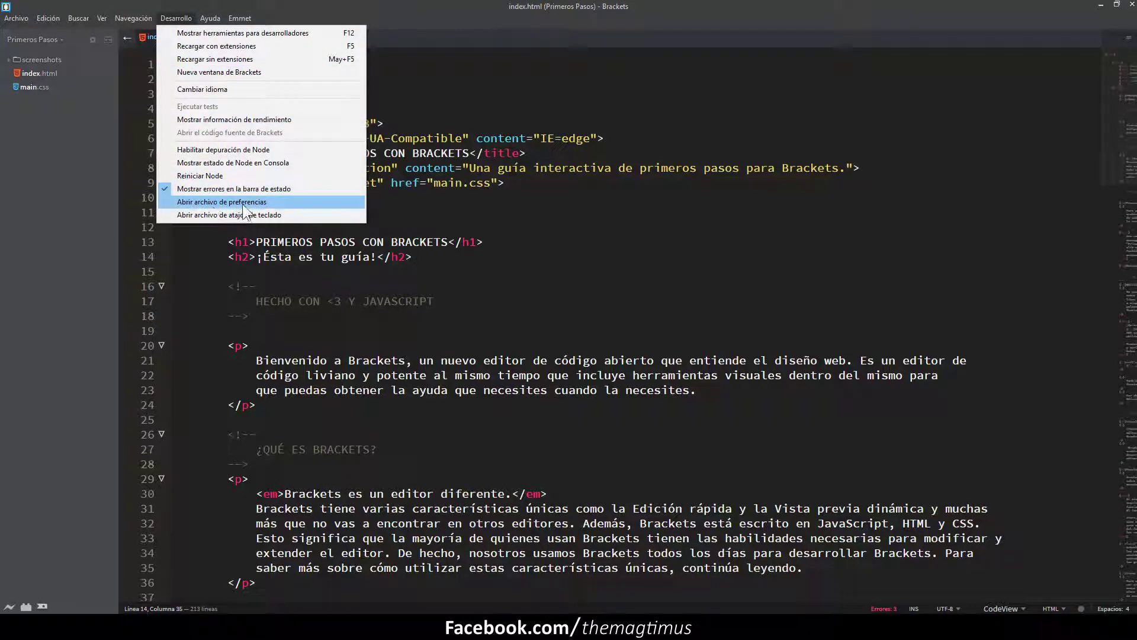
{"action": "left_click", "coordinate": [288, 203]}
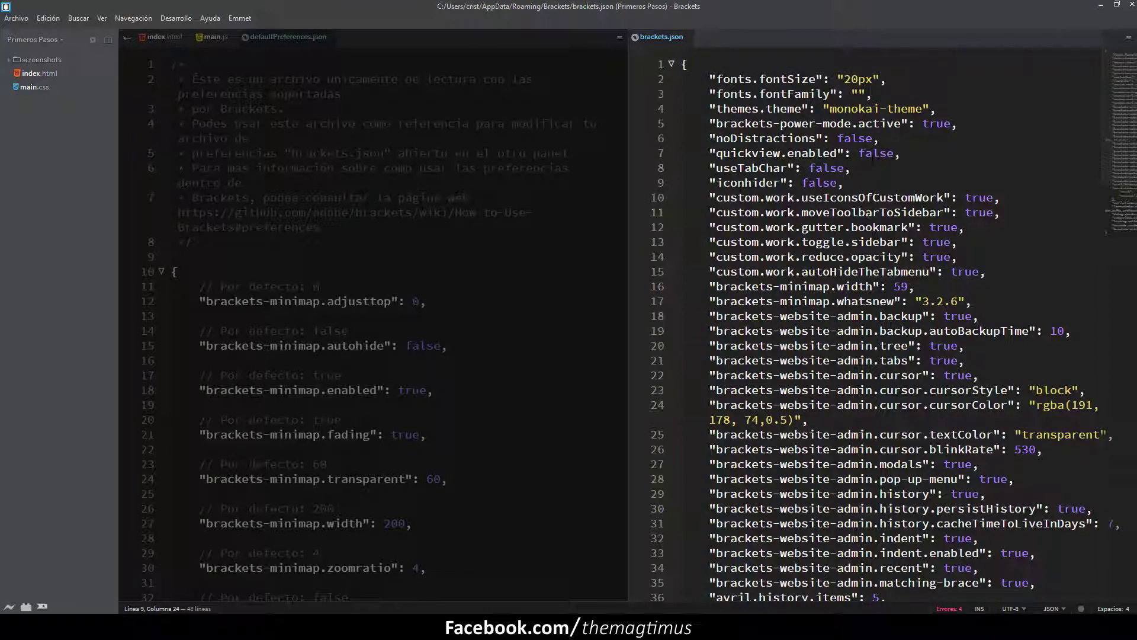
{"action": "left_click_drag", "start_coordinate": [924, 108], "coordinate": [832, 107]}
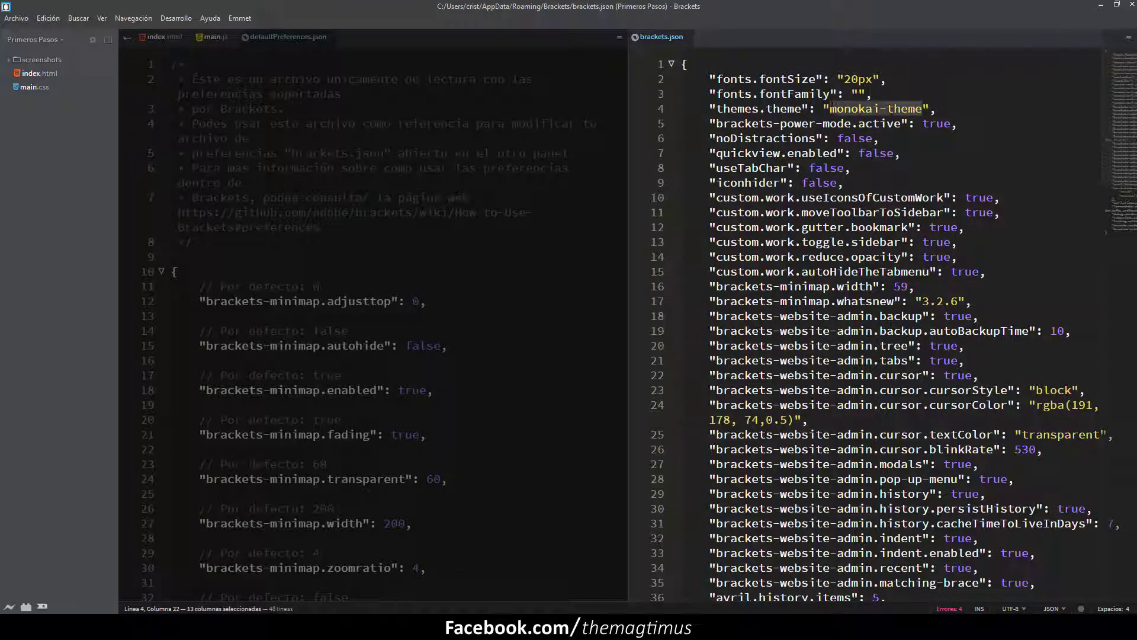
{"action": "left_click", "coordinate": [860, 108]}
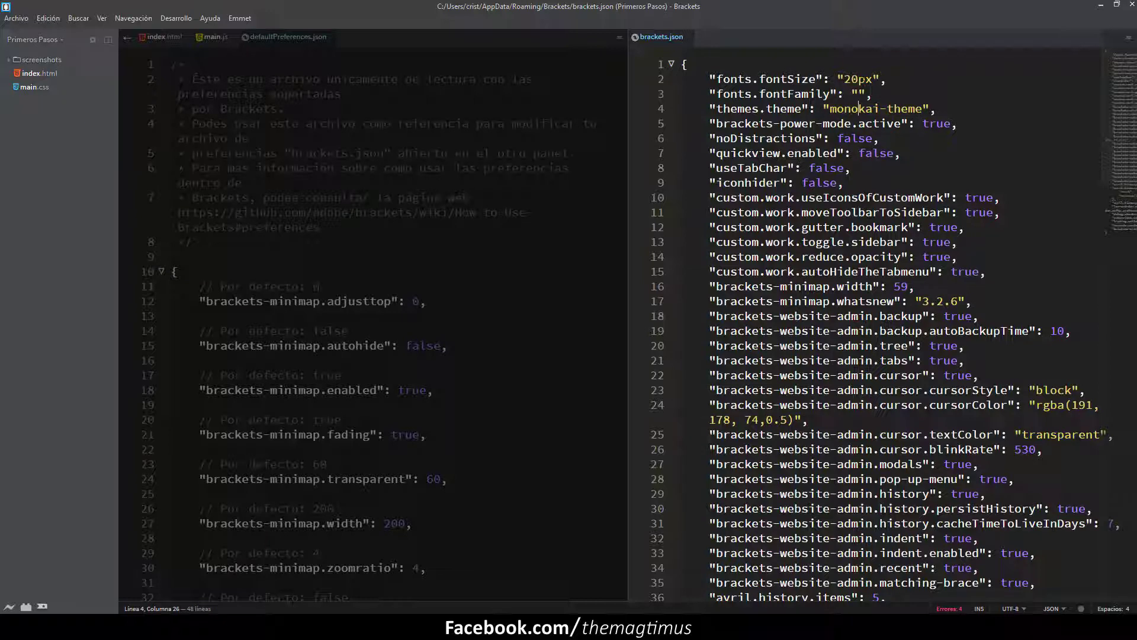
Step: Set fonts.fontSize to 30px in brackets.json and save the file
{"action": "left_click_drag", "start_coordinate": [859, 79], "coordinate": [845, 79]}
{"action": "left_click", "coordinate": [852, 79]}
{"action": "key", "text": "BackSpace"}
{"action": "type", "text": "3"}
{"action": "key", "text": "ctrl+s"}
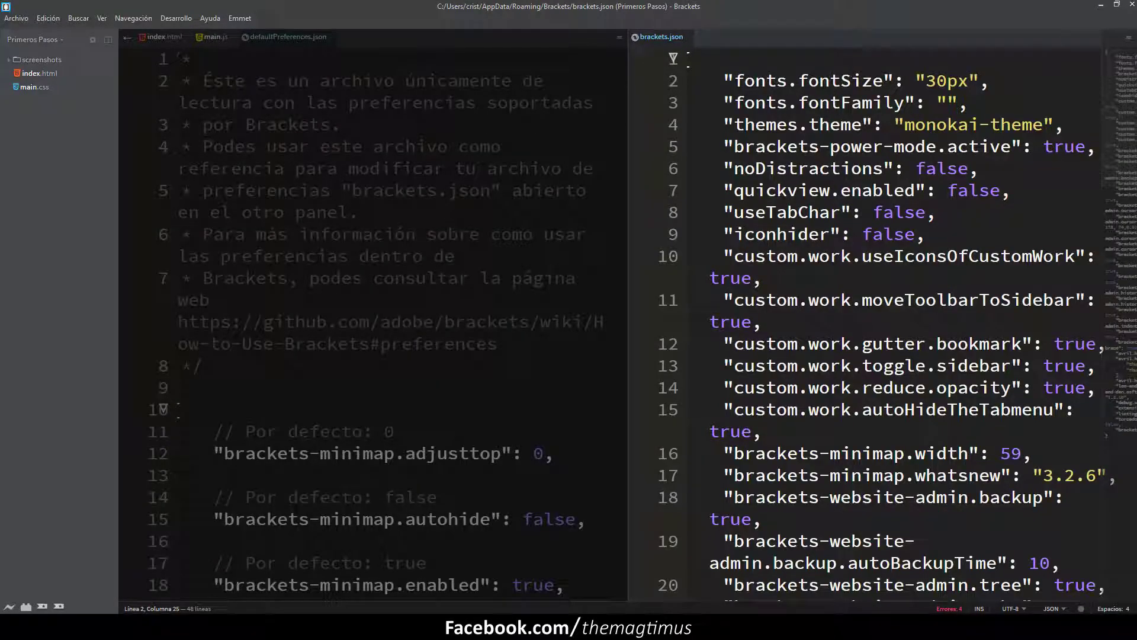
Step: Set fonts.fontSize back to 20px in brackets.json and save the file
{"action": "left_click", "coordinate": [928, 81]}
{"action": "key", "text": "Delete"}
{"action": "type", "text": "2"}
{"action": "key", "text": "ctrl+s"}
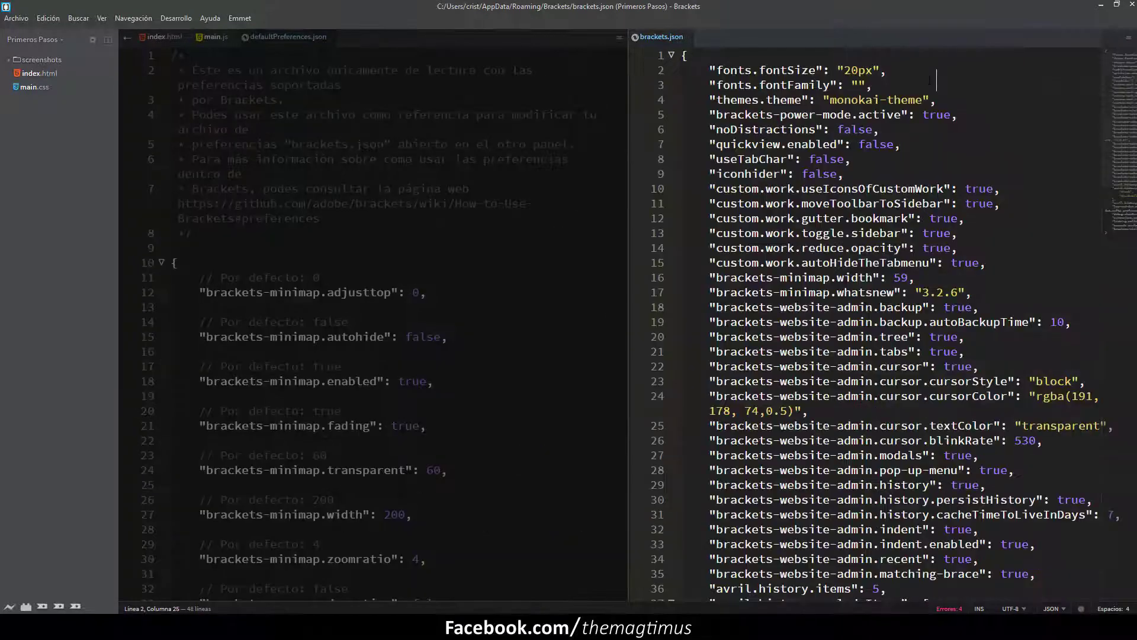
Step: Set brackets-power-mode.active to false in brackets.json and save the file
{"action": "left_click", "coordinate": [936, 102]}
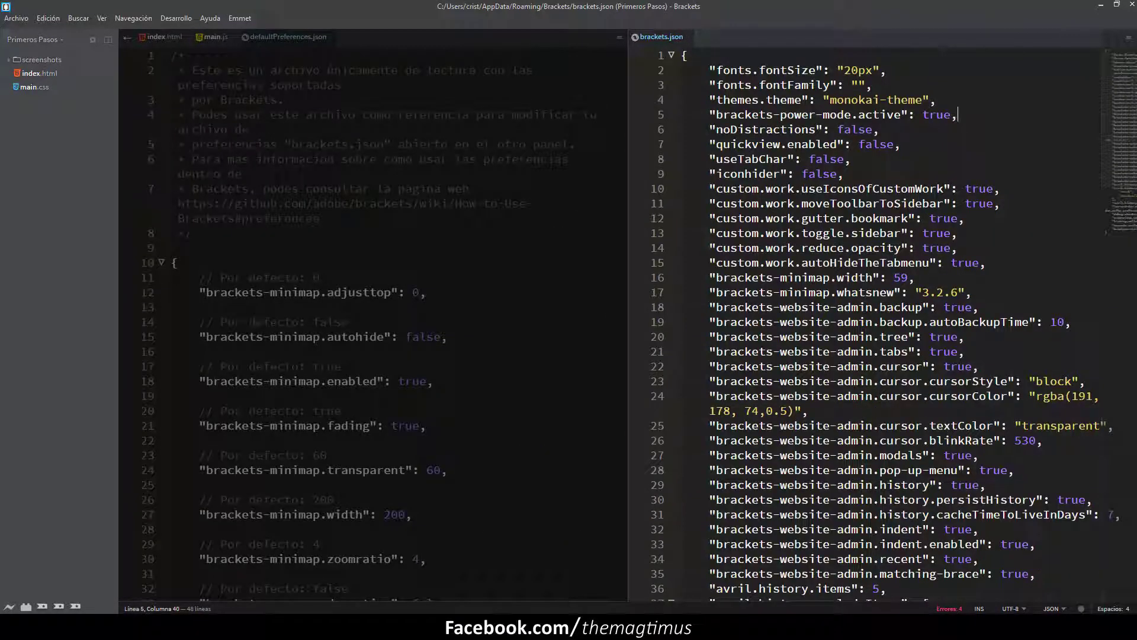
{"action": "left_click_drag", "start_coordinate": [952, 114], "coordinate": [923, 114]}
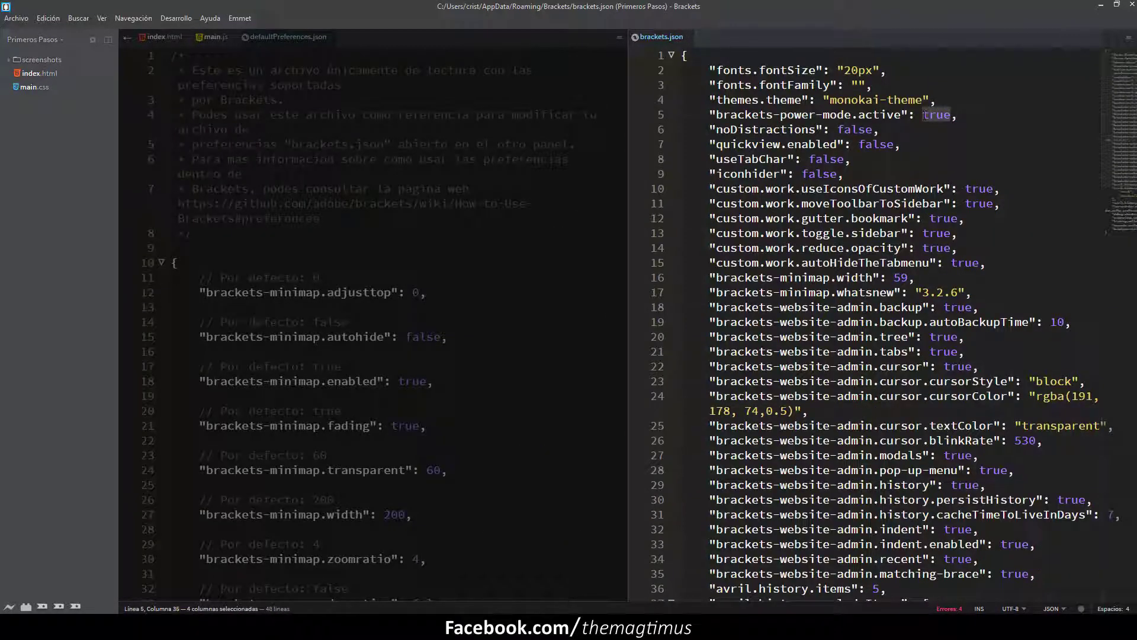
{"action": "type", "text": "fla"}
{"action": "key", "text": "Return"}
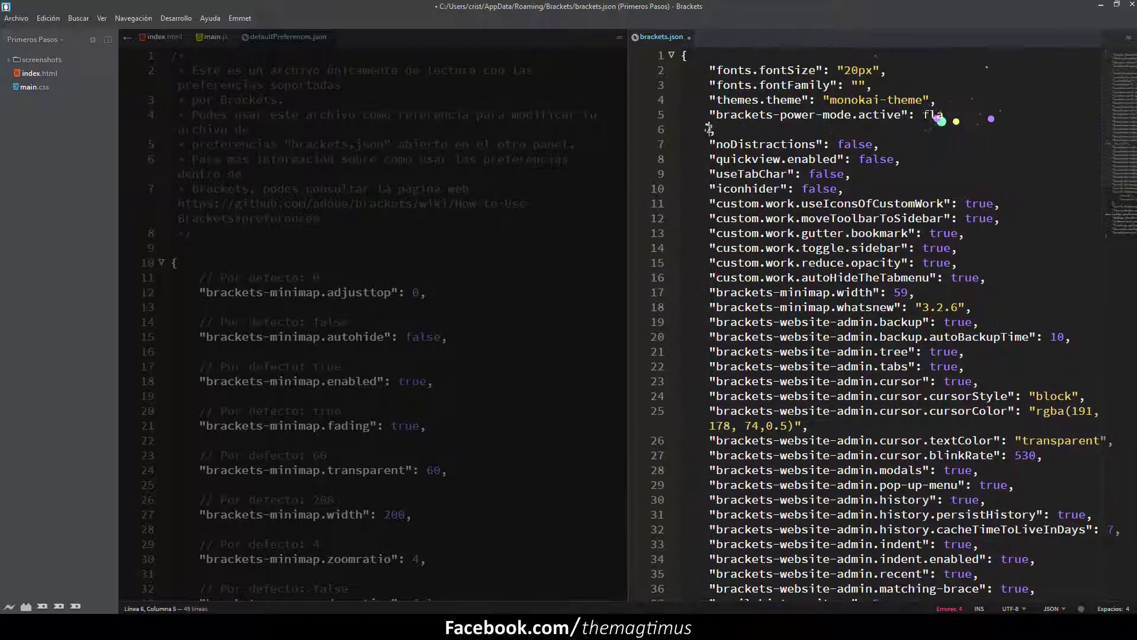
{"action": "key", "text": "BackSpace"}
{"action": "type", "text": "se,"}
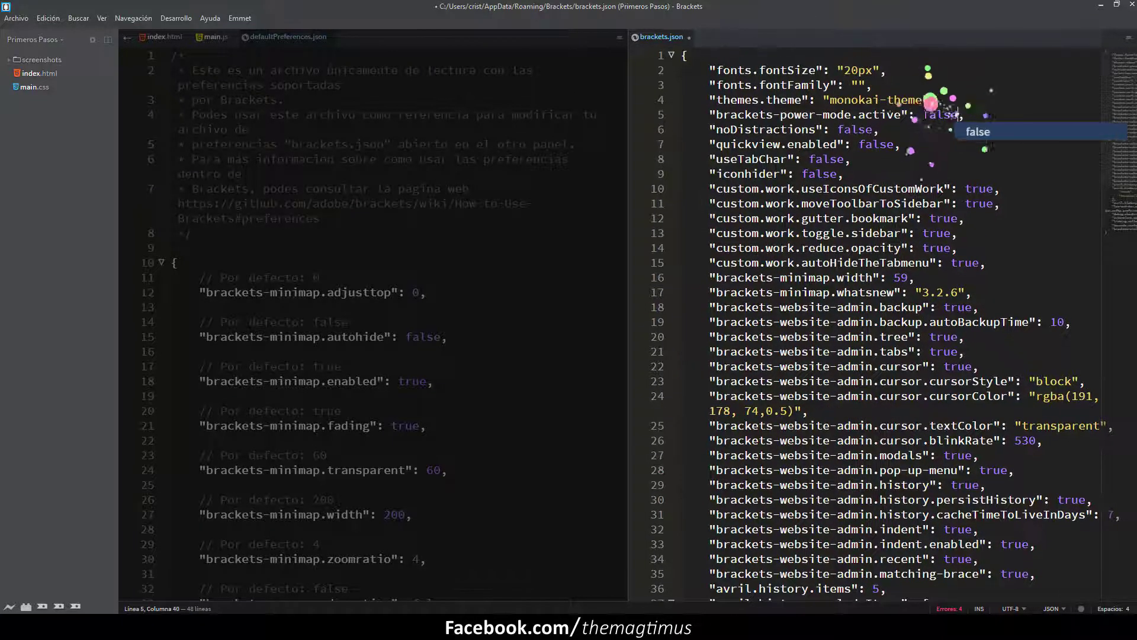
{"action": "key", "text": "Escape"}
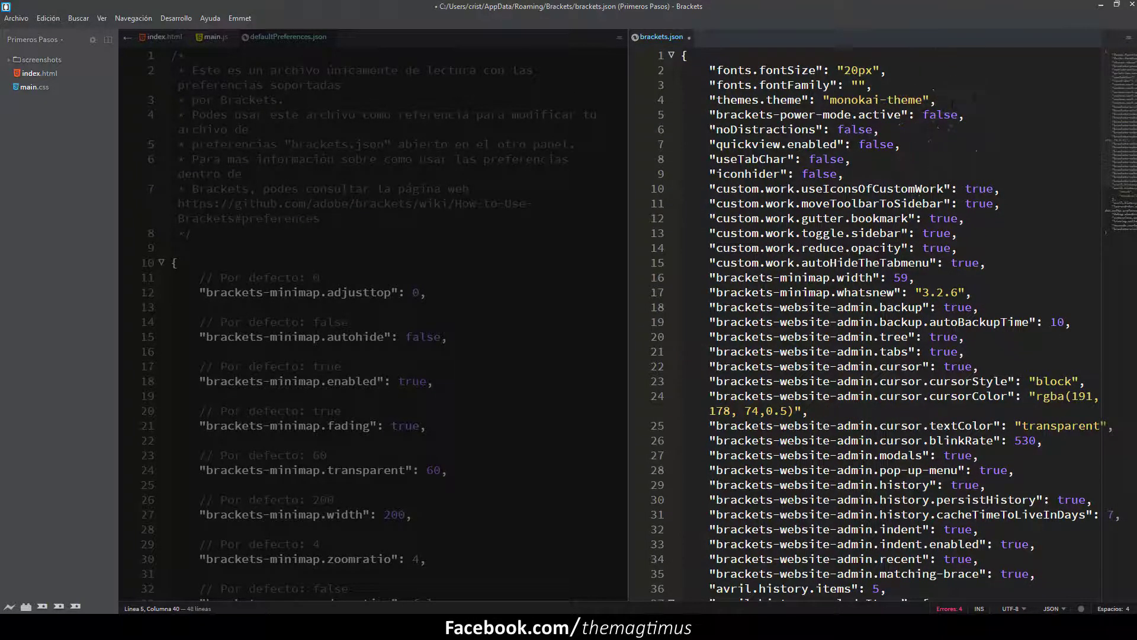
{"action": "key", "text": "ctrl+s"}
Step: Test the typing effects with throwaway text after the fontSize entry in brackets.json, and delete that text
{"action": "left_click", "coordinate": [889, 70]}
{"action": "type", "text": "dsdsdsd"}
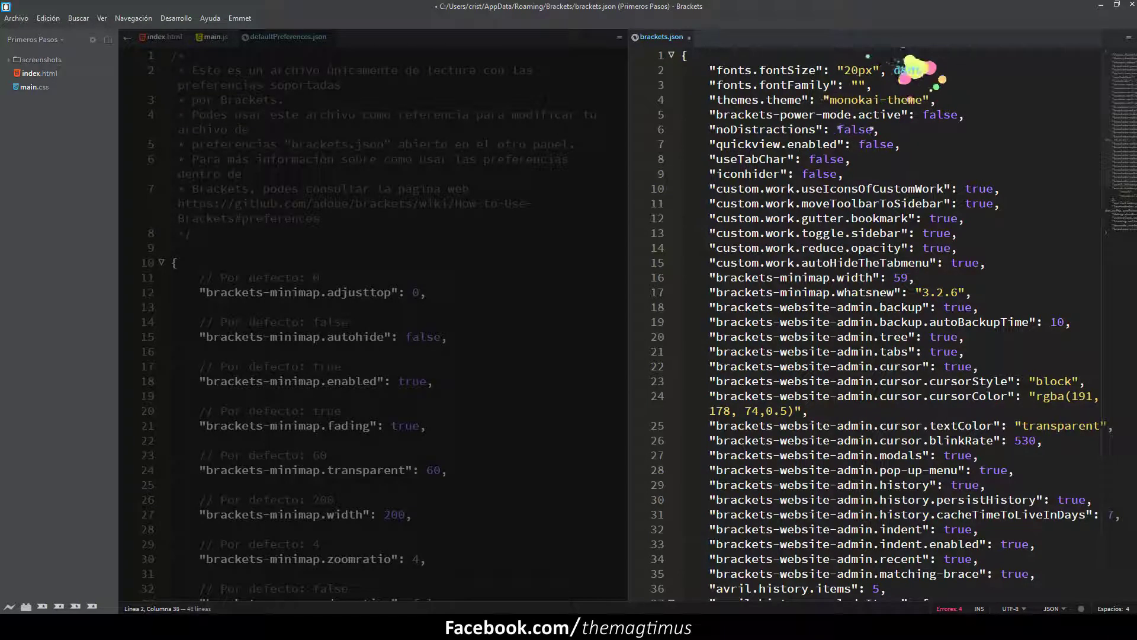
{"action": "key", "text": "BackSpace"}
{"action": "key", "text": "BackSpace"}
{"action": "key", "text": "BackSpace"}
{"action": "key", "text": "BackSpace"}
{"action": "key", "text": "BackSpace"}
{"action": "key", "text": "BackSpace"}
{"action": "key", "text": "BackSpace"}
{"action": "key", "text": "BackSpace"}
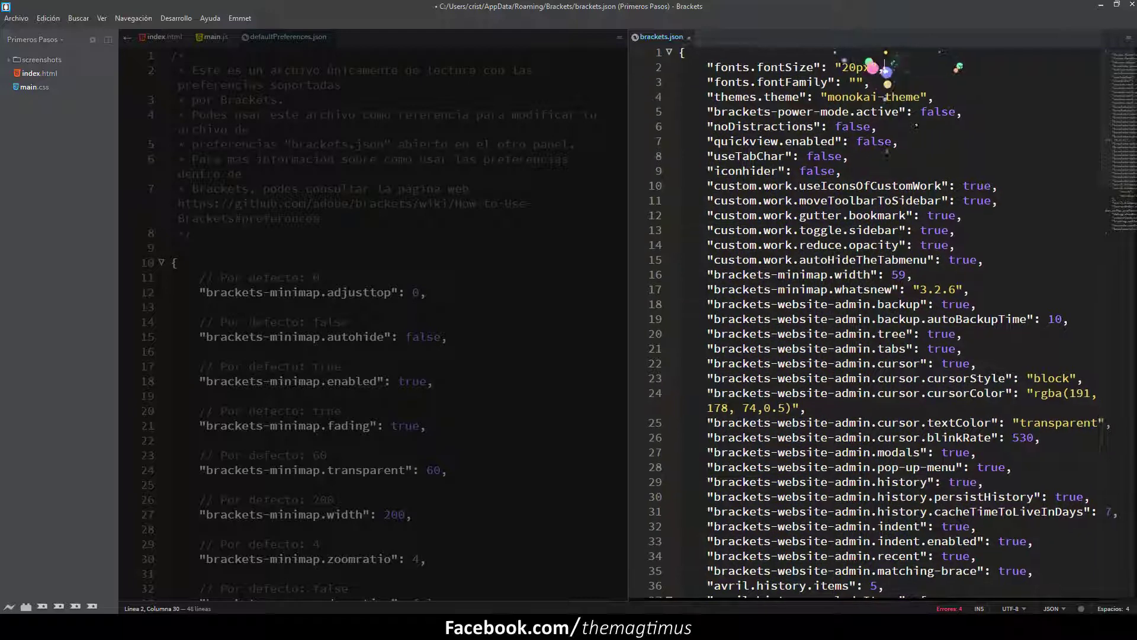
Step: Set brackets-power-mode.active back to true in brackets.json
{"action": "double_click", "coordinate": [942, 114]}
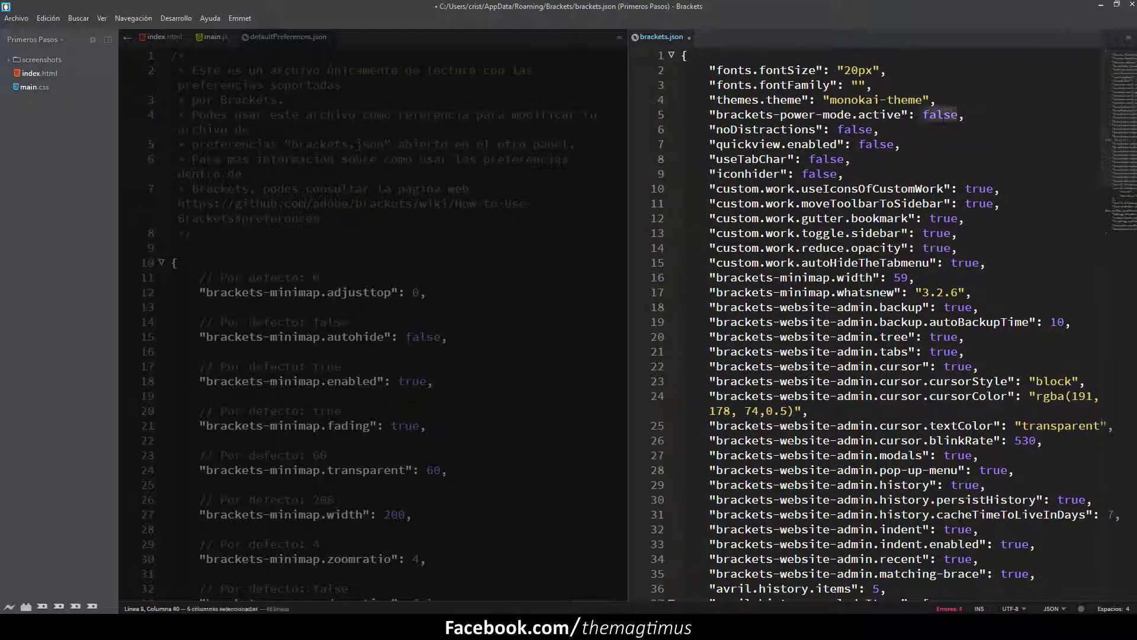
{"action": "type", "text": "true"}
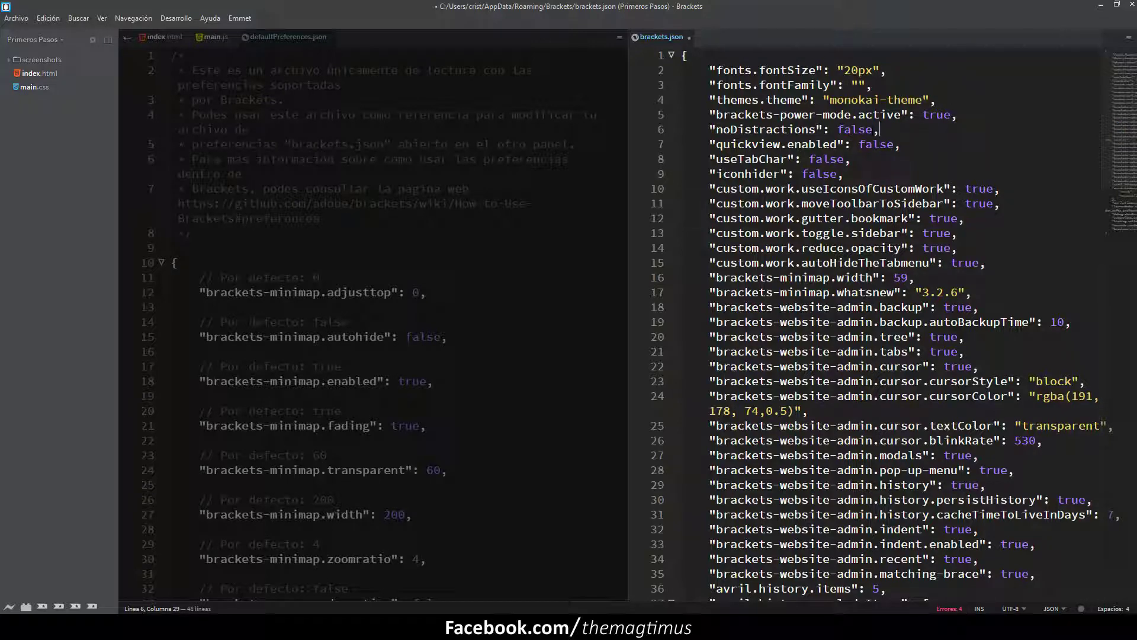
Step: Examine the remaining extension preferences in brackets.json, including the cursor blinkRate entry
{"action": "scroll", "coordinate": [876, 320], "scroll_direction": "down", "scroll_amount": 5}
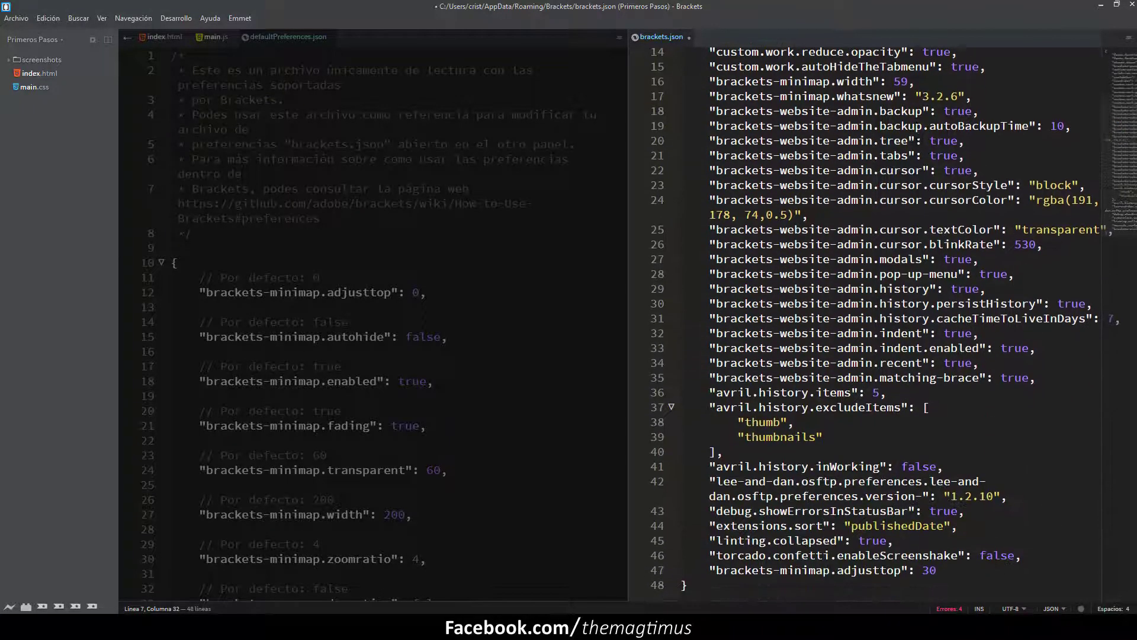
{"action": "scroll", "coordinate": [876, 320], "scroll_direction": "up", "scroll_amount": 5}
{"action": "scroll", "coordinate": [877, 320], "scroll_direction": "down", "scroll_amount": 5}
{"action": "left_click_drag", "start_coordinate": [1042, 244], "coordinate": [781, 244]}
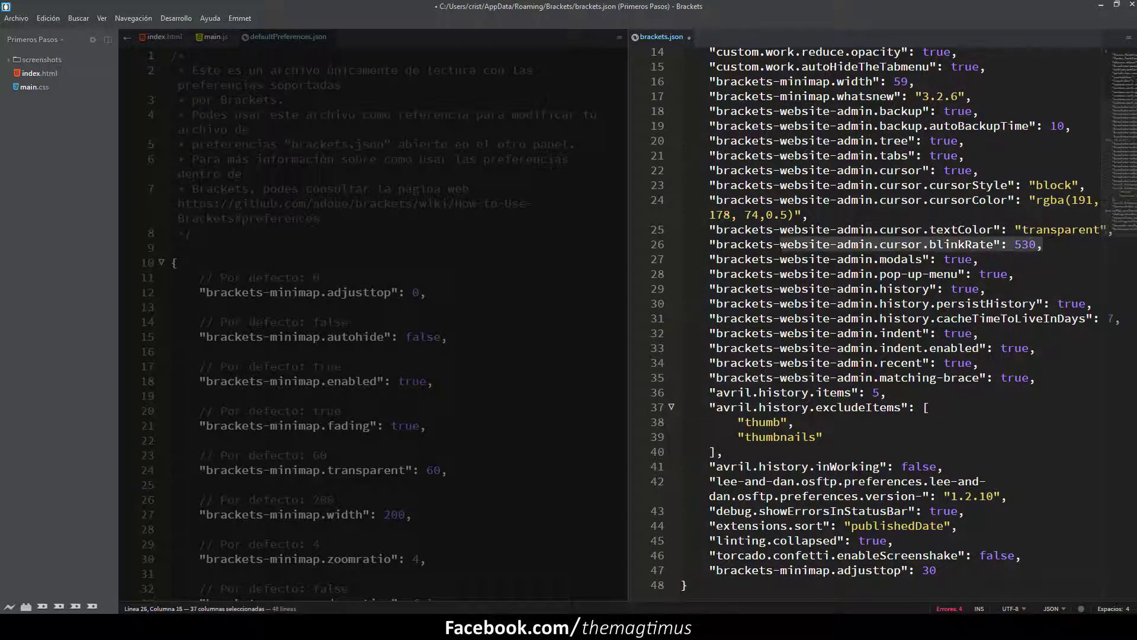
Step: Close brackets.json without saving its changes, then close the empty split pane and defaultPreferences.json
{"action": "left_click_drag", "start_coordinate": [978, 259], "coordinate": [752, 259]}
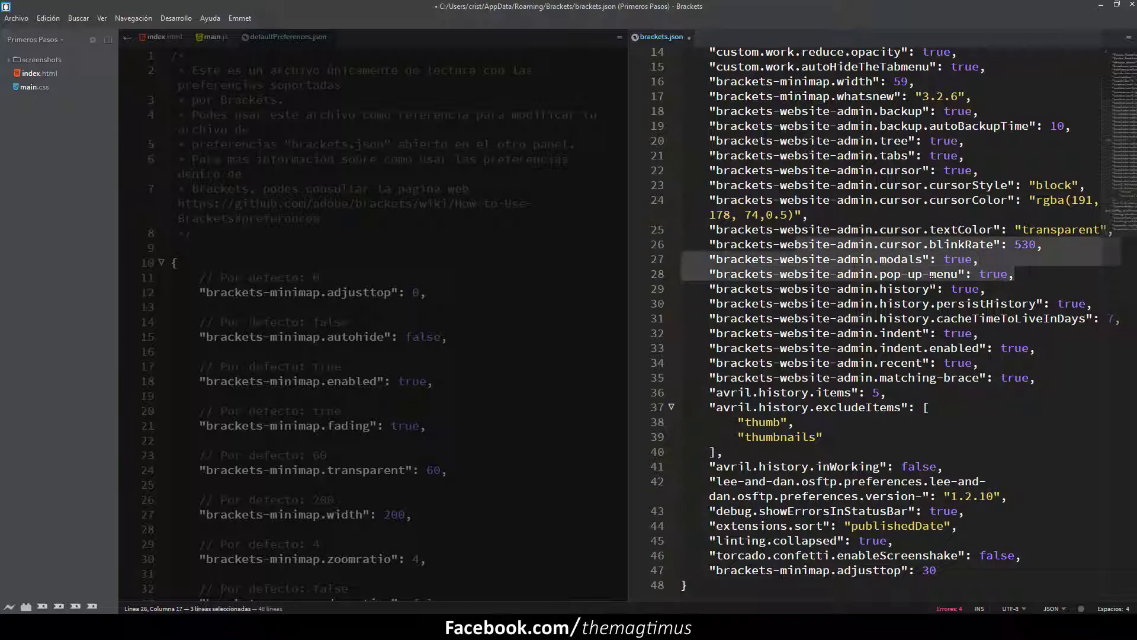
{"action": "left_click", "coordinate": [955, 289]}
{"action": "scroll", "coordinate": [955, 284], "scroll_direction": "up", "scroll_amount": 5}
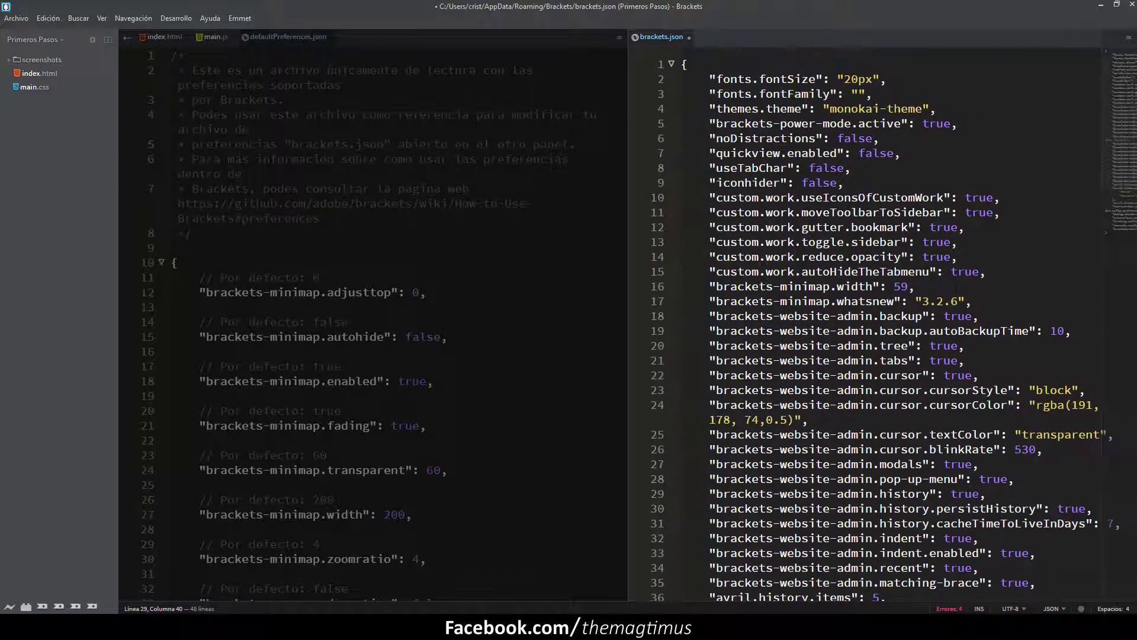
{"action": "left_click", "coordinate": [689, 37]}
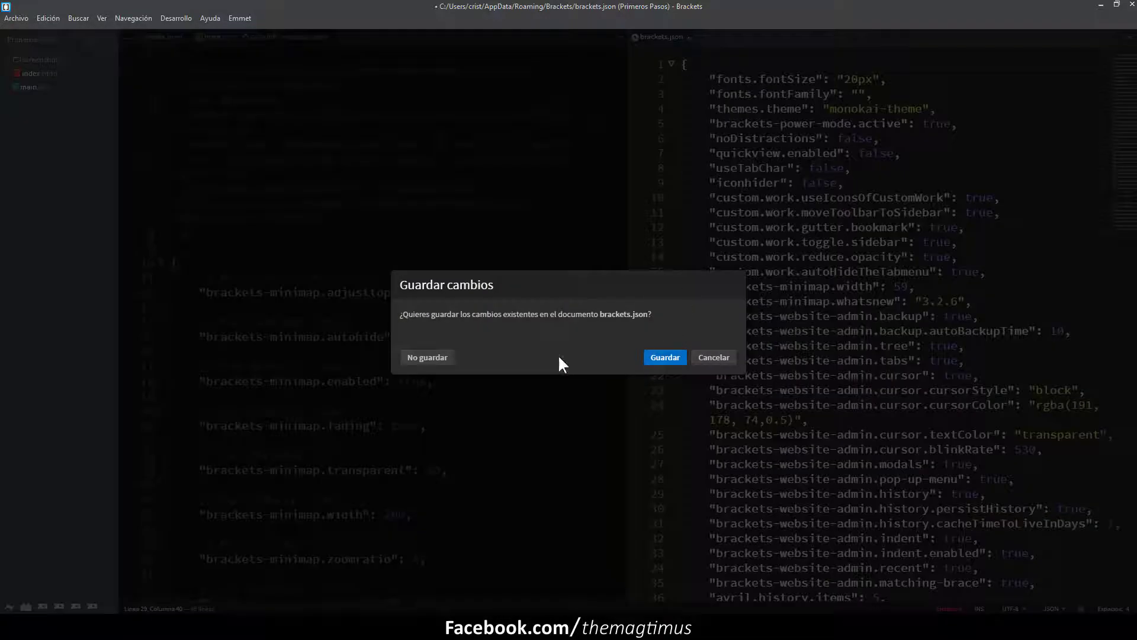
{"action": "left_click", "coordinate": [421, 360]}
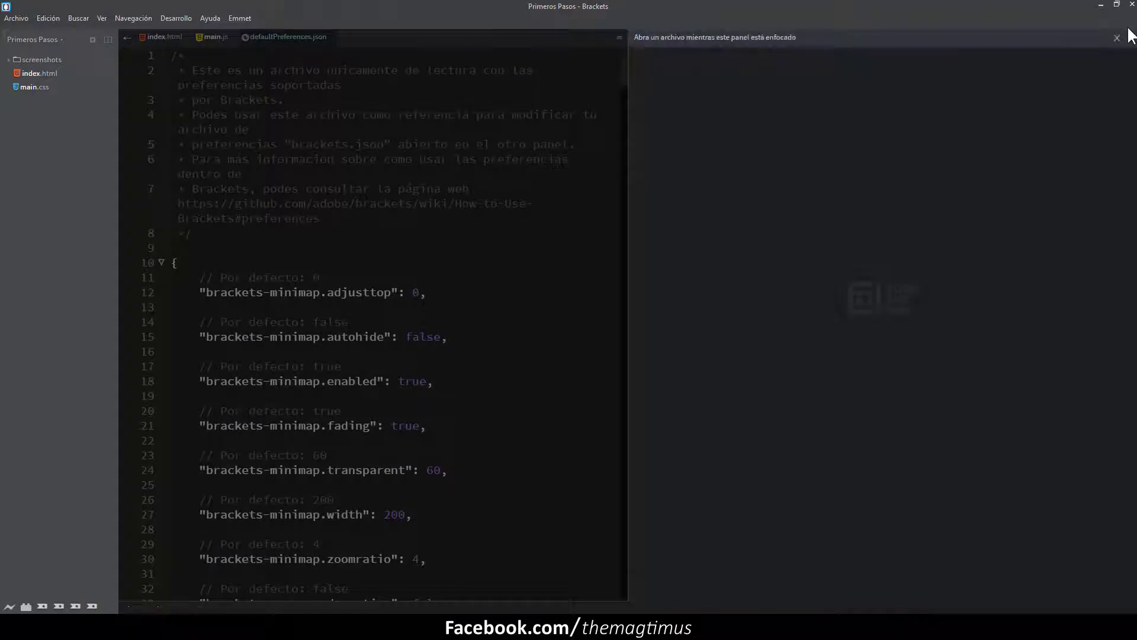
{"action": "left_click", "coordinate": [1118, 38]}
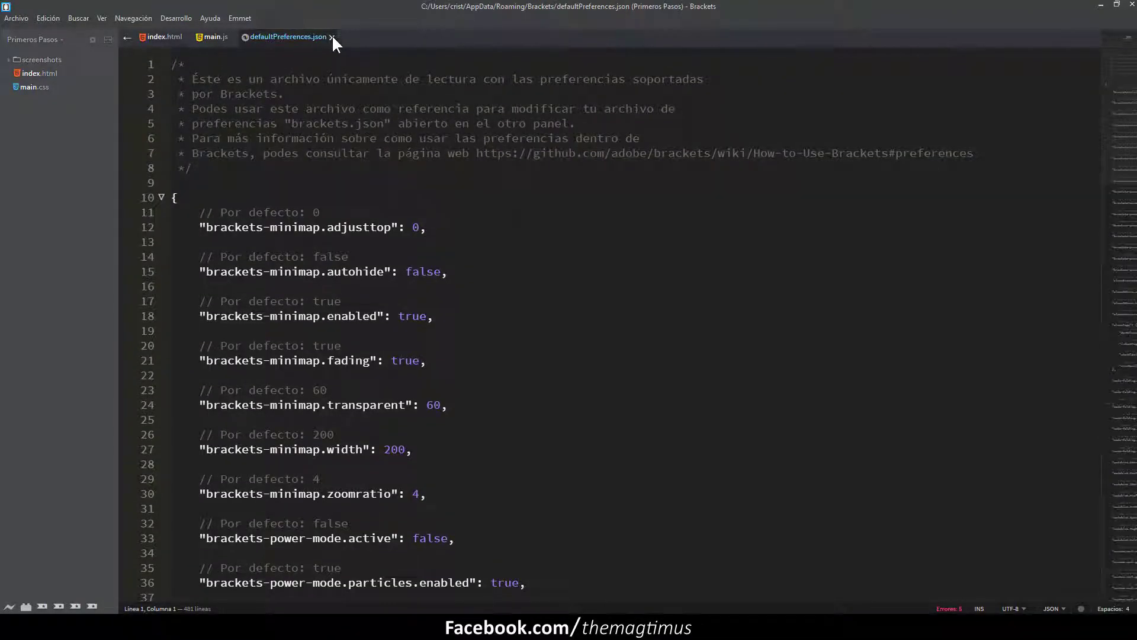
{"action": "left_click", "coordinate": [332, 37]}
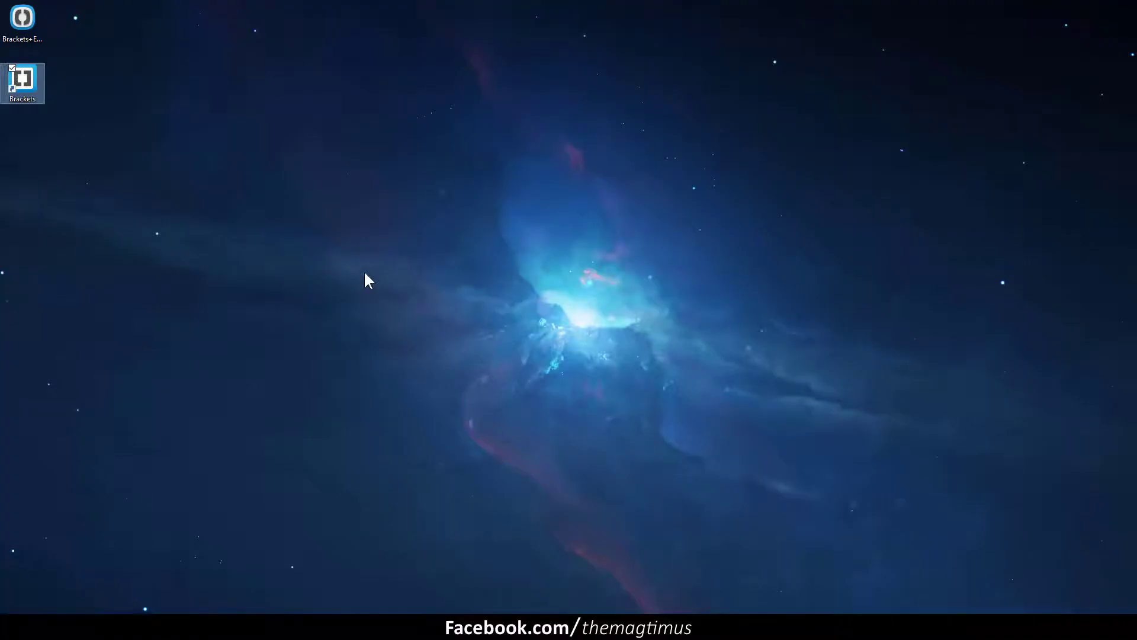
{"action": "right_click", "coordinate": [364, 270]}
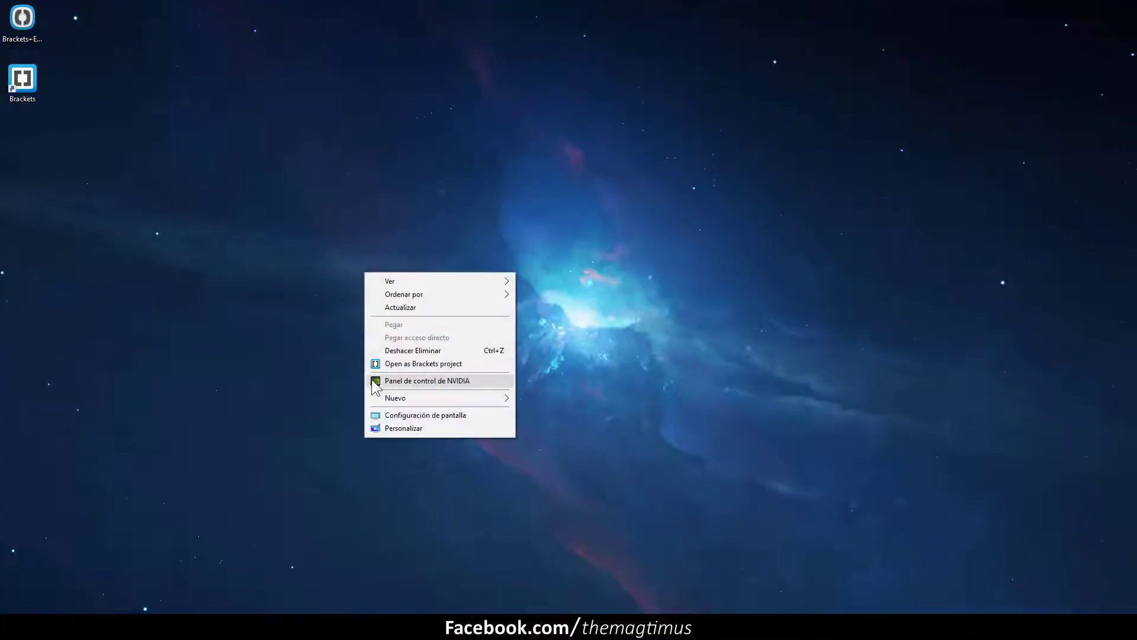
{"action": "left_click", "coordinate": [456, 548]}
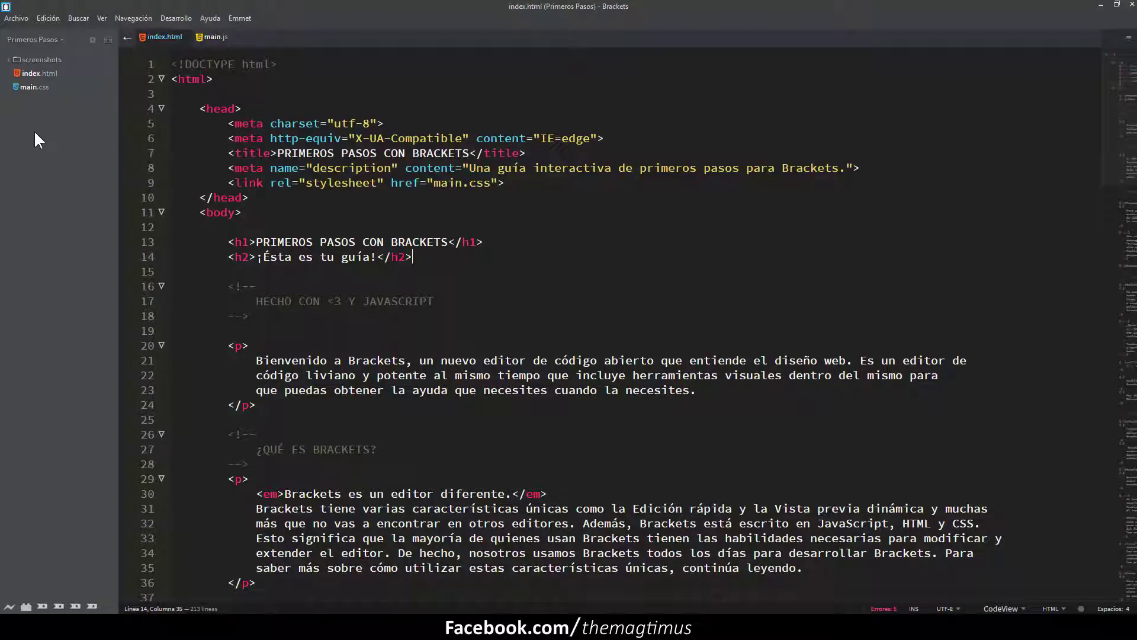
{"action": "right_click", "coordinate": [34, 131]}
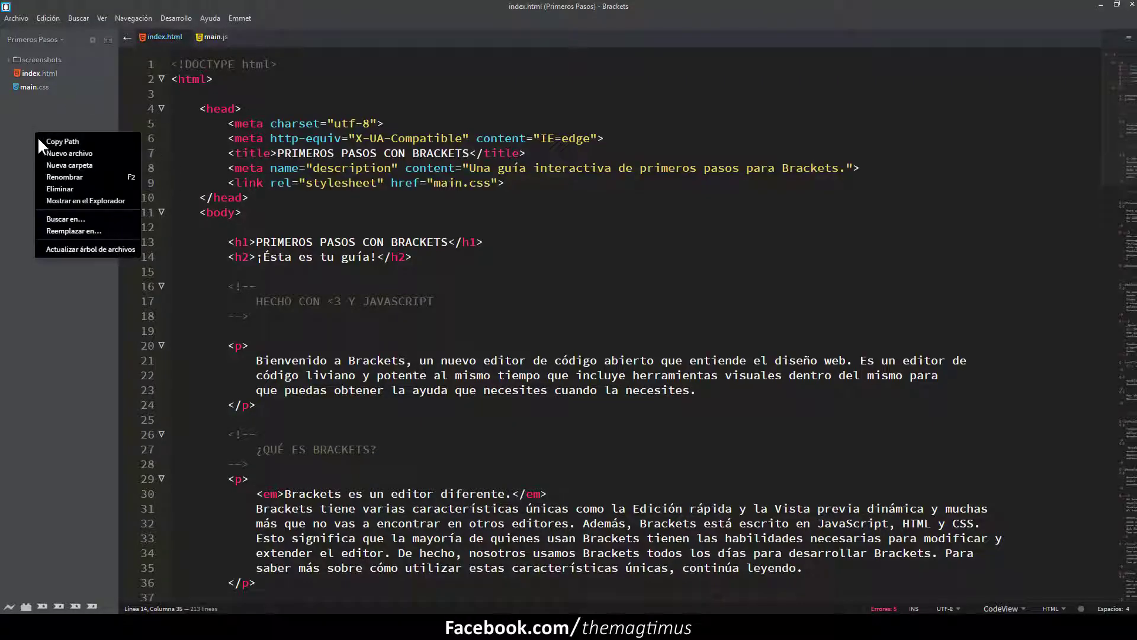
{"action": "left_click", "coordinate": [52, 150]}
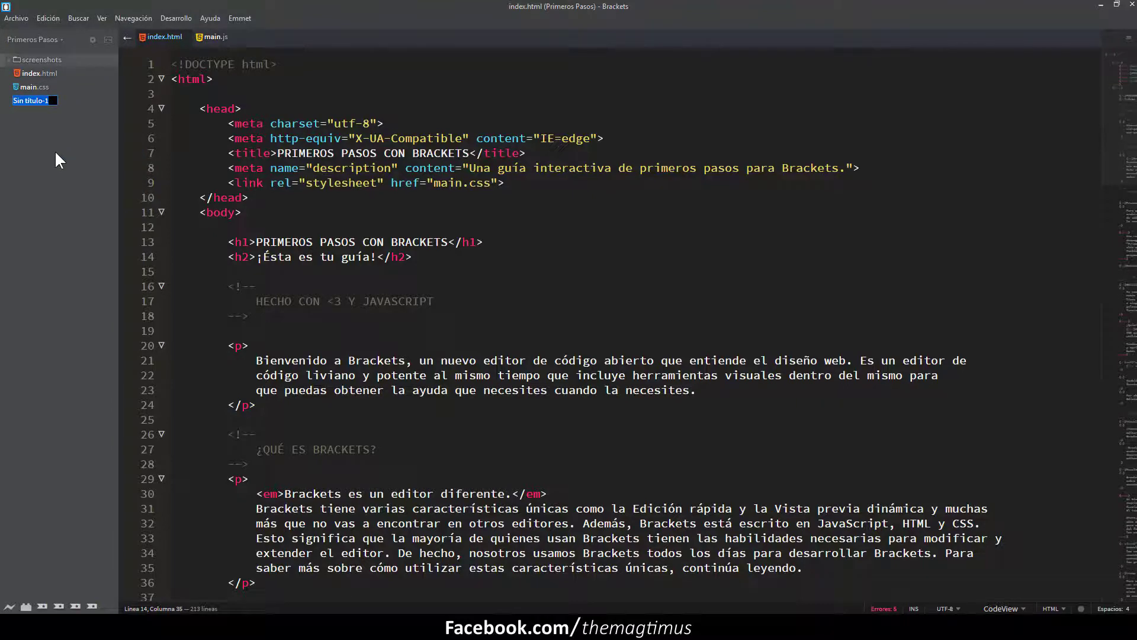
{"action": "left_click", "coordinate": [54, 151]}
{"action": "left_click", "coordinate": [716, 358]}
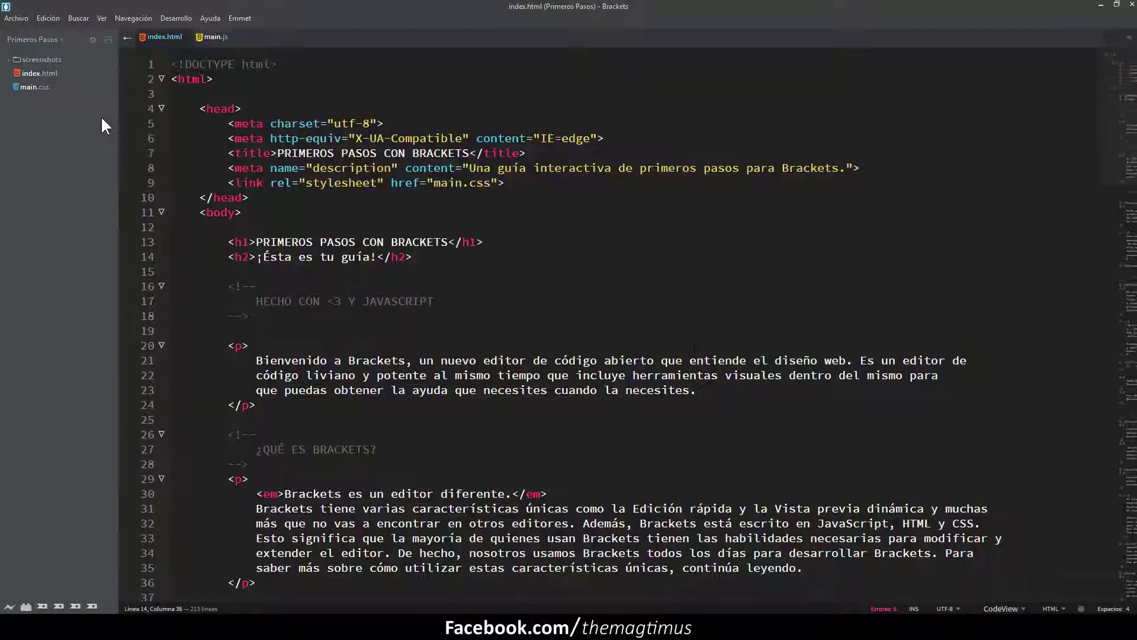
Step: Browse to the Desktop in the folder chooser and try to open prueba-vista-previa.html as the project folder
{"action": "left_click", "coordinate": [27, 38]}
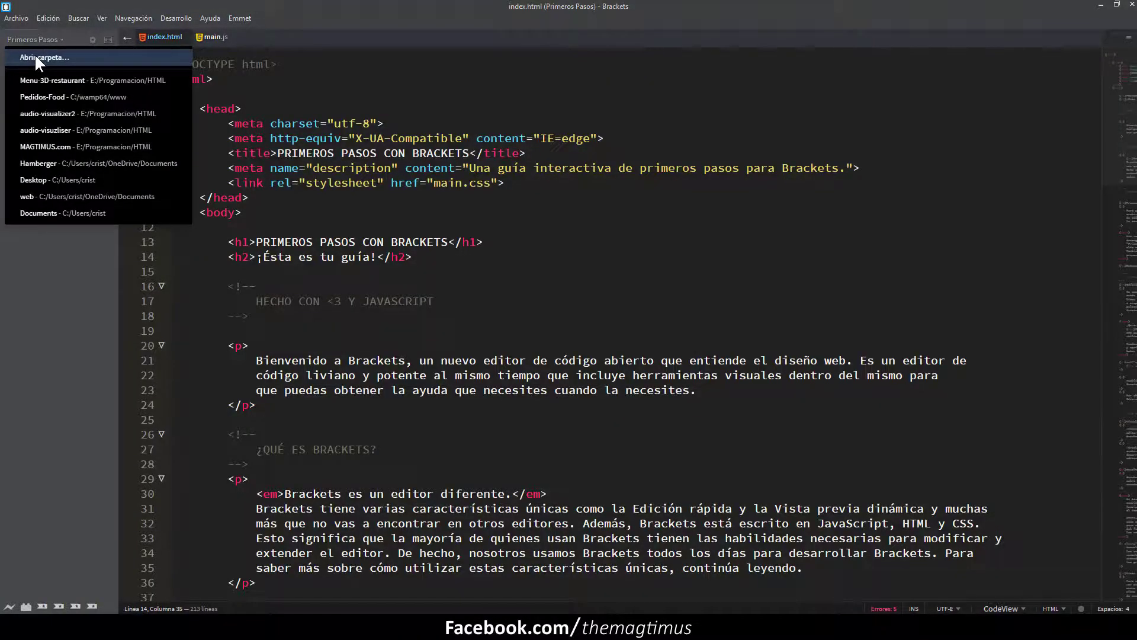
{"action": "left_click", "coordinate": [34, 54]}
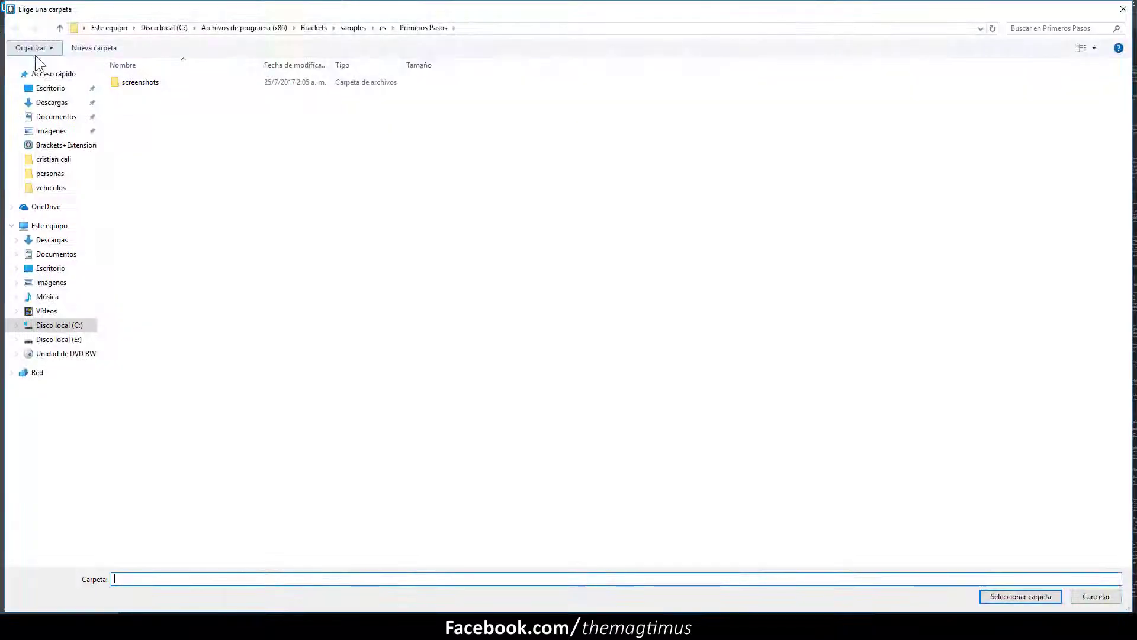
{"action": "left_click", "coordinate": [54, 90]}
{"action": "right_click", "coordinate": [280, 208]}
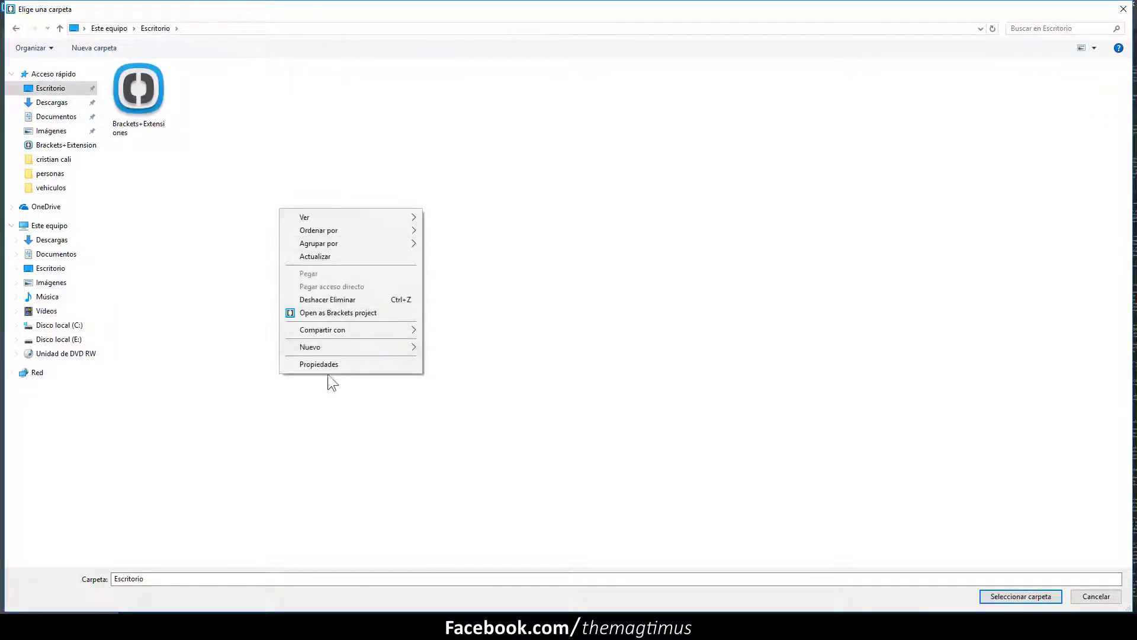
{"action": "left_click", "coordinate": [249, 579]}
{"action": "double_click", "coordinate": [249, 579]}
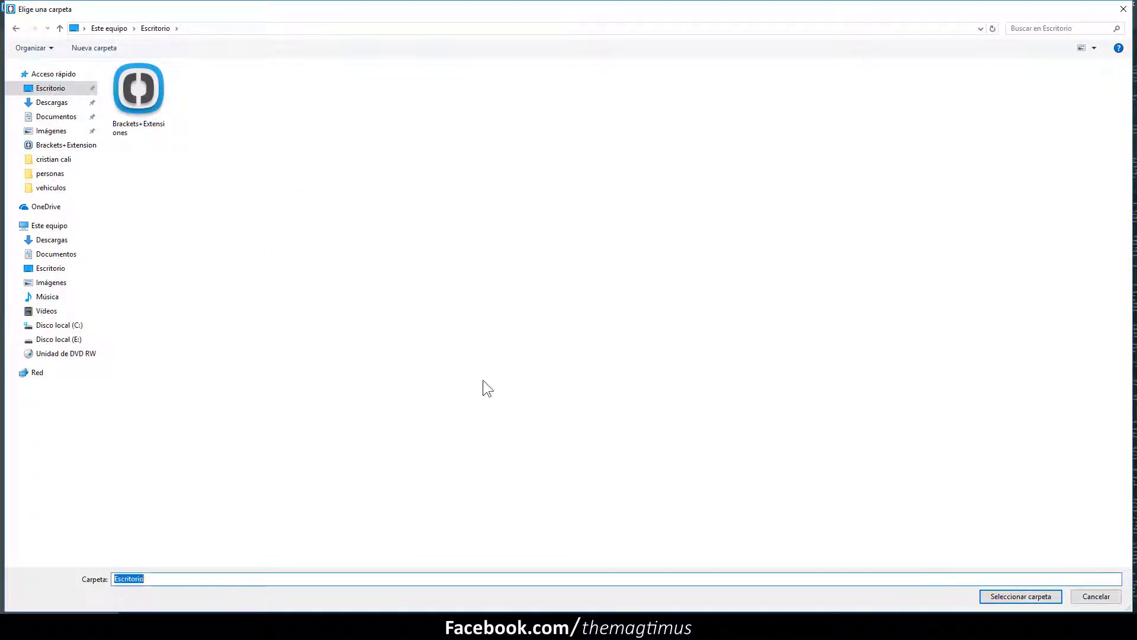
{"action": "type", "text": "index"}
{"action": "key", "text": "BackSpace"}
{"action": "key", "text": "BackSpace"}
{"action": "key", "text": "BackSpace"}
{"action": "key", "text": "BackSpace"}
{"action": "key", "text": "BackSpace"}
{"action": "type", "text": "Prueba-vista"}
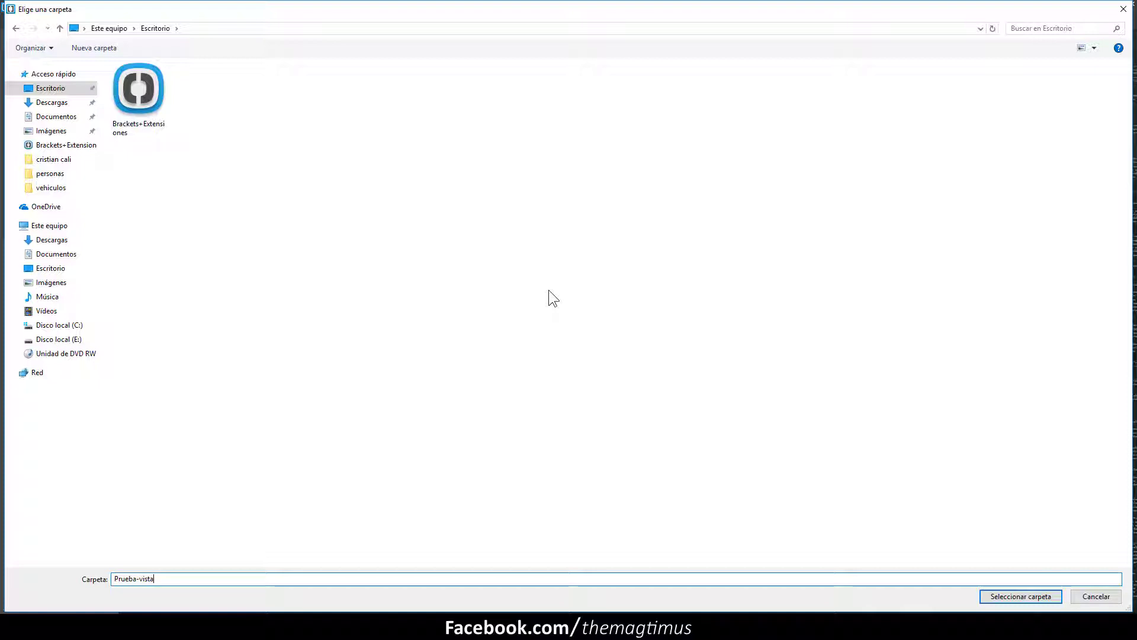
{"action": "type", "text": "-per"}
{"action": "type", "text": "via"}
{"action": "type", "text": ".html"}
{"action": "key", "text": "BackSpace"}
{"action": "type", "text": "p"}
{"action": "key", "text": "Return"}
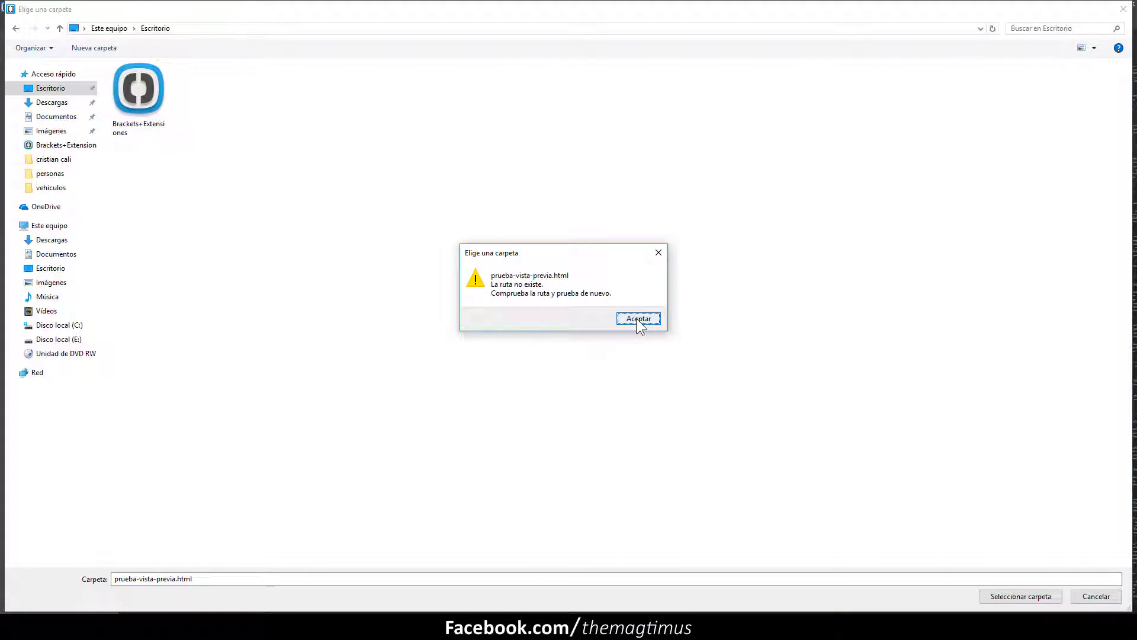
{"action": "left_click", "coordinate": [636, 318]}
Step: Copy the name prueba-vista-previa.html from the folder chooser, clear the entry and cancel the selection
{"action": "key", "text": "ctrl+c"}
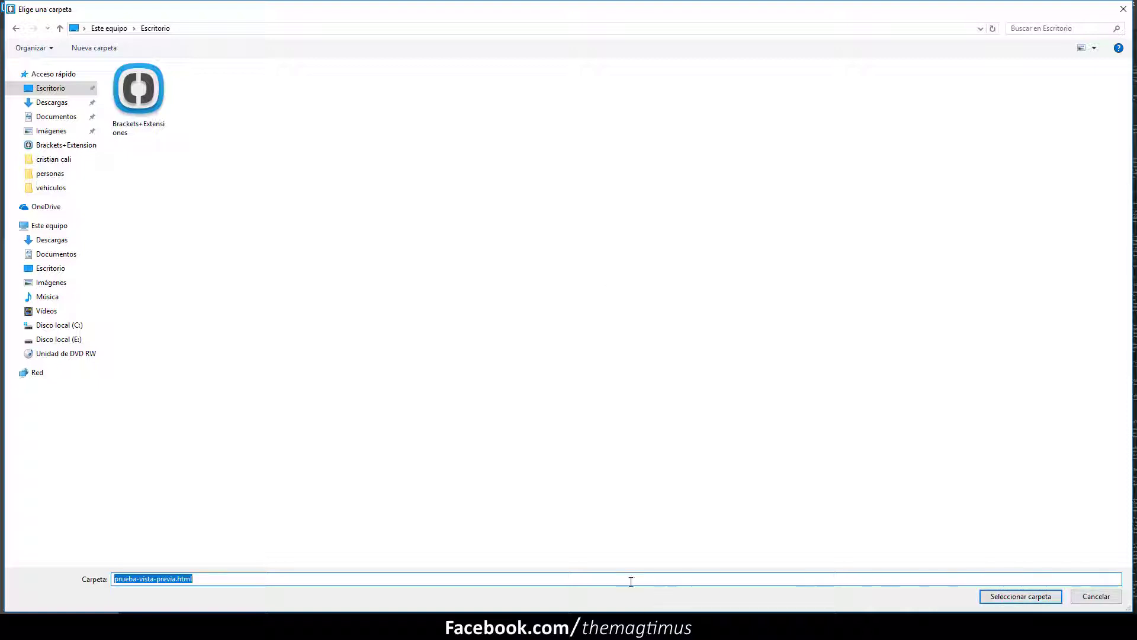
{"action": "key", "text": "BackSpace"}
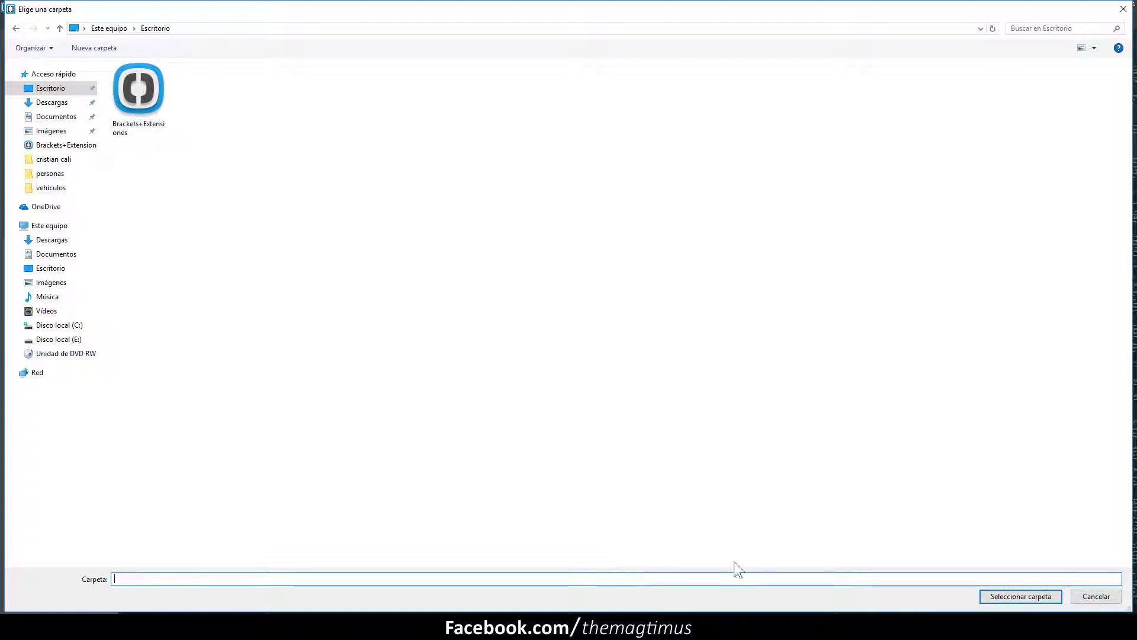
{"action": "left_click", "coordinate": [1097, 596]}
Step: Create a new file and save it on the Desktop as prueba-vista-previa.html, using the copied name
{"action": "left_click", "coordinate": [27, 19]}
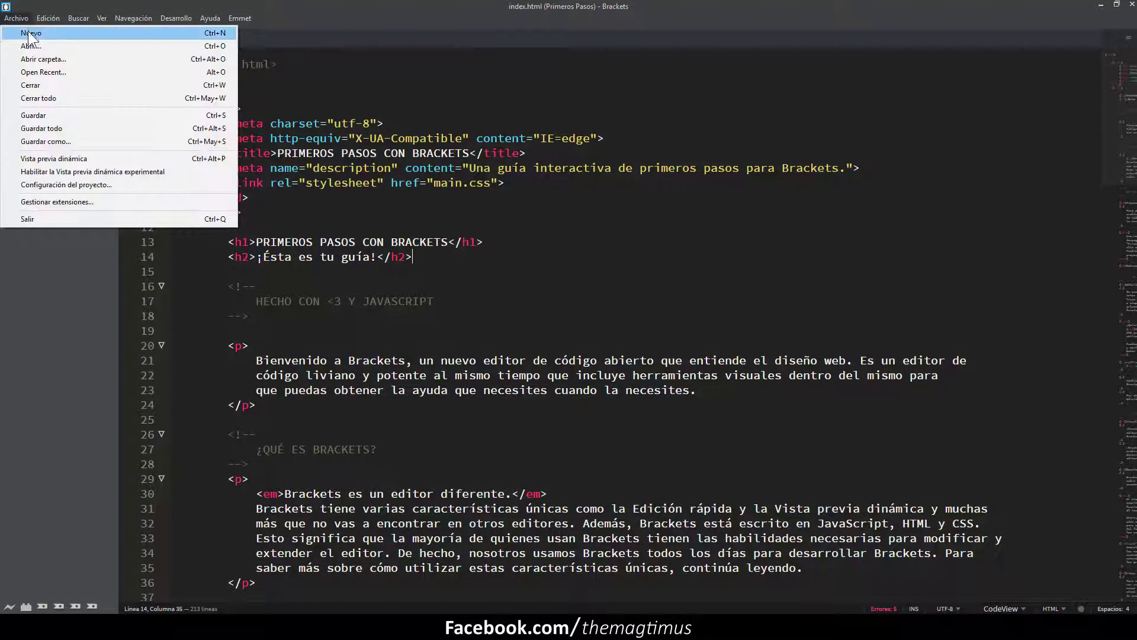
{"action": "left_click", "coordinate": [27, 32]}
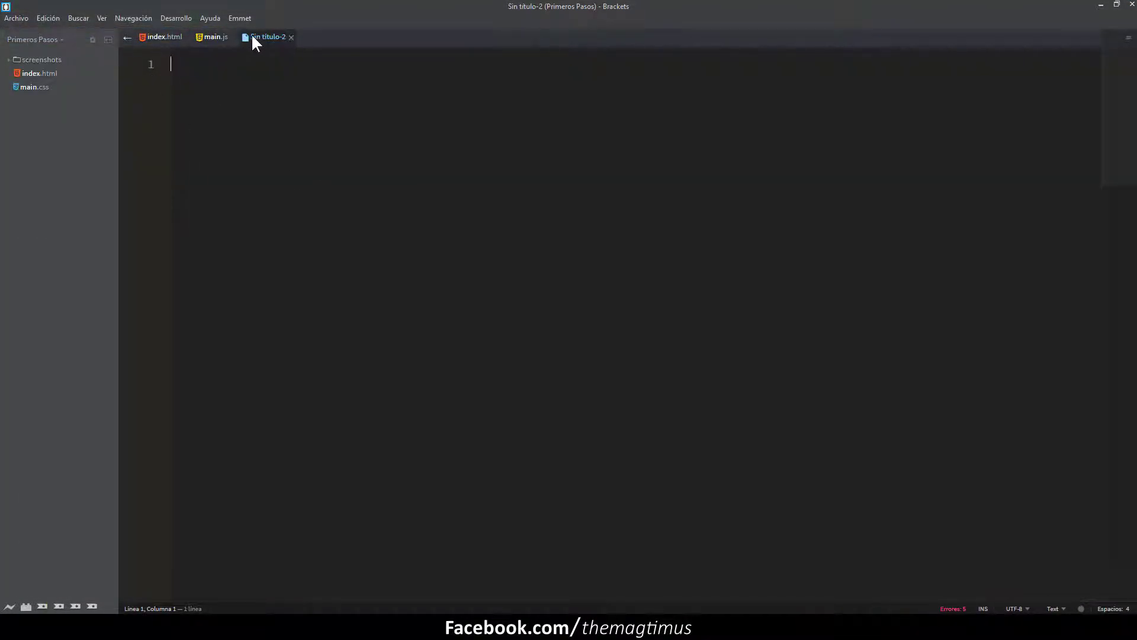
{"action": "key", "text": "ctrl+s"}
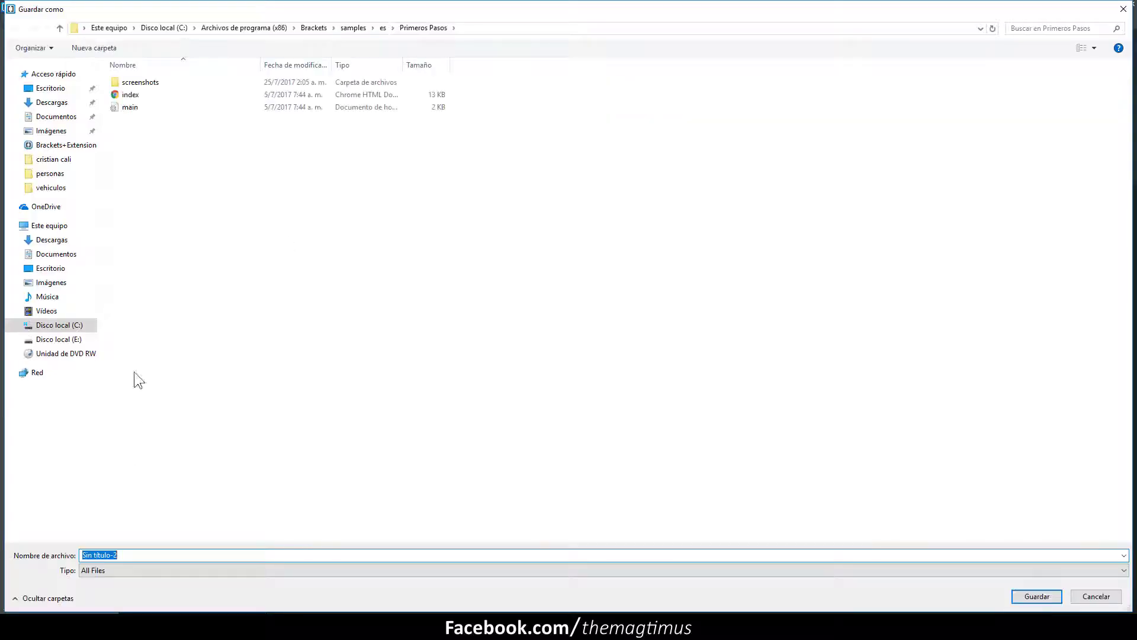
{"action": "left_click", "coordinate": [51, 102]}
{"action": "left_click", "coordinate": [51, 88]}
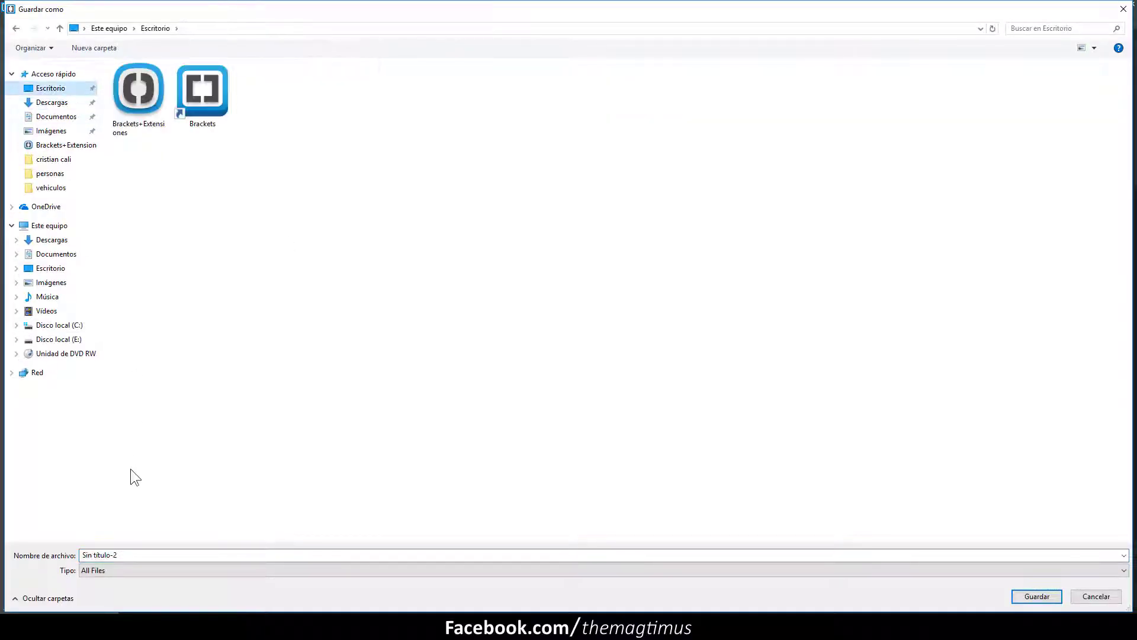
{"action": "key", "text": "ctrl+v"}
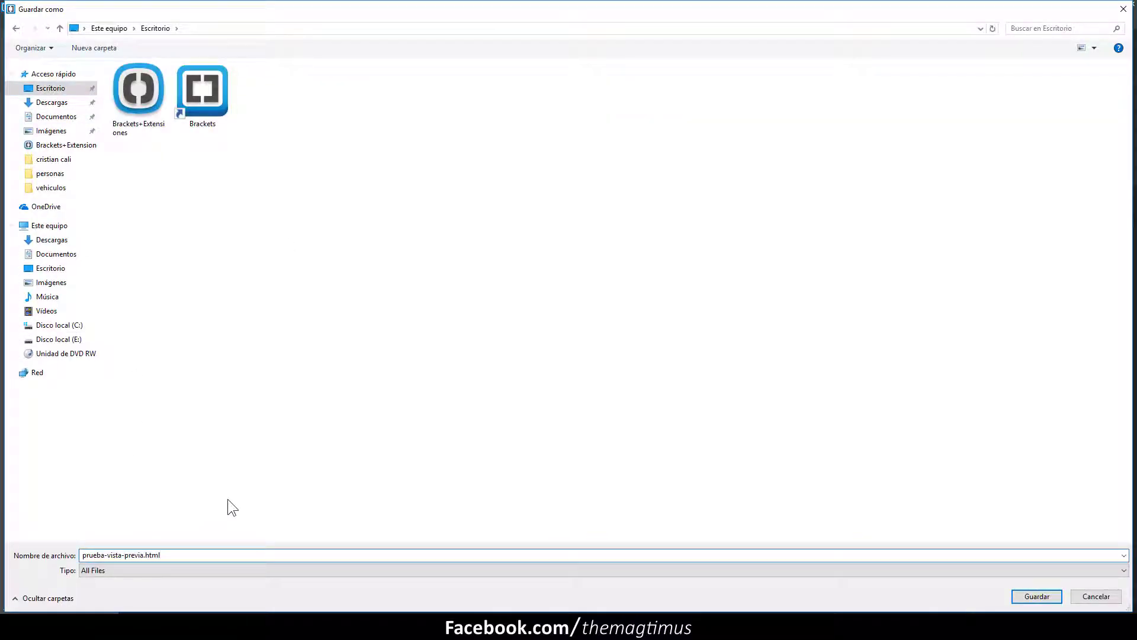
{"action": "left_click", "coordinate": [1037, 596]}
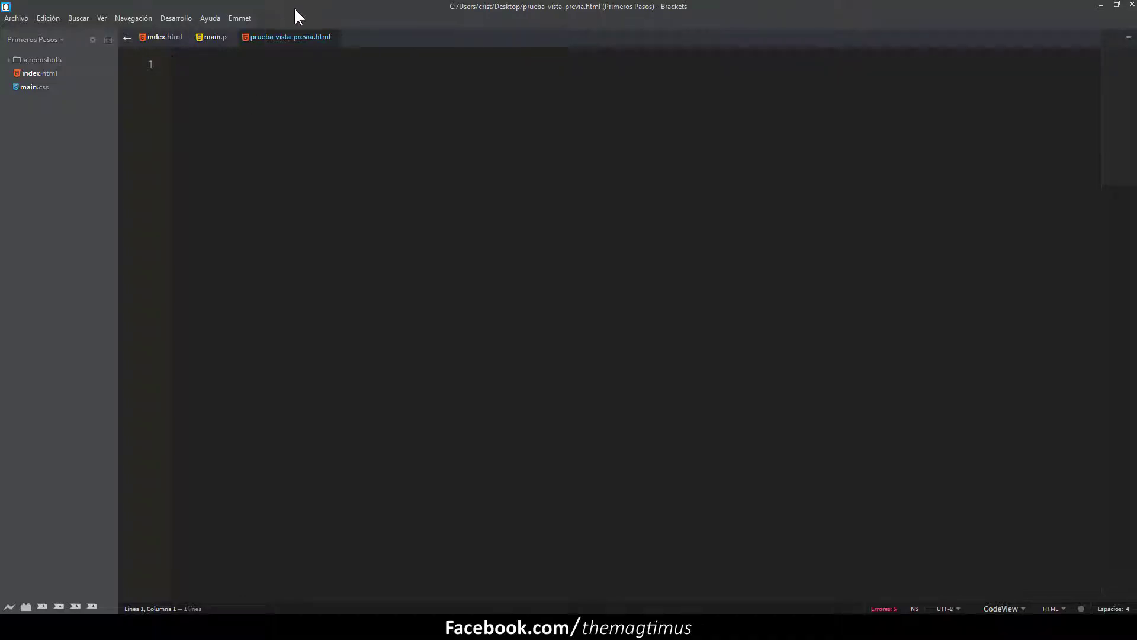
Step: Arrange the editor and the Chrome live preview of prueba-vista-previa.html side by side, each filling half the screen
{"action": "left_click_drag", "start_coordinate": [294, 6], "coordinate": [1134, 62]}
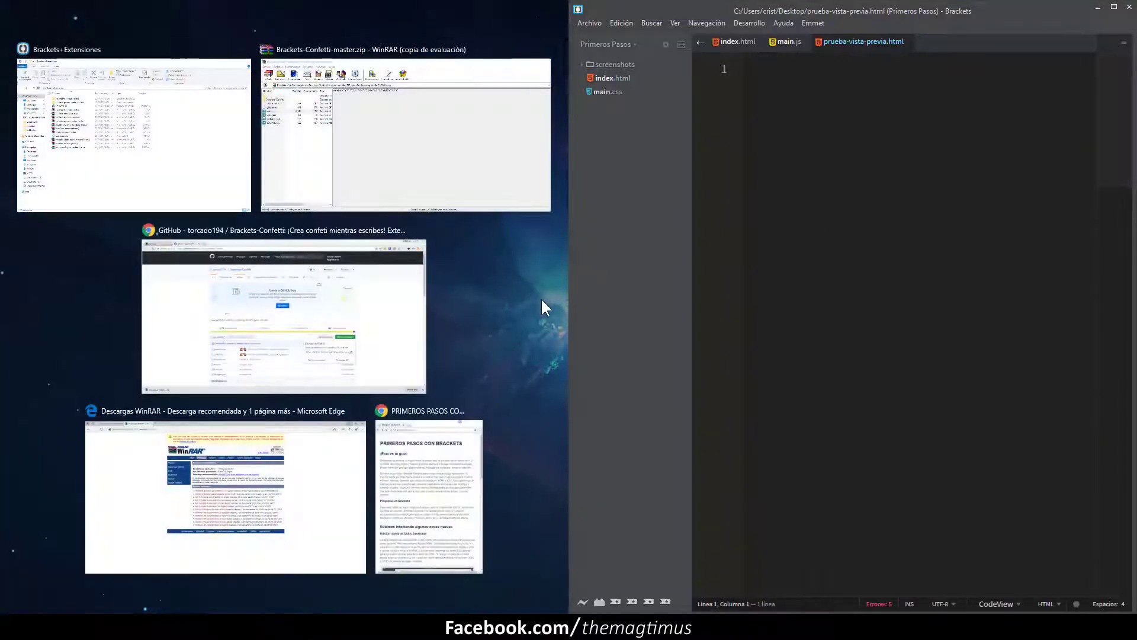
{"action": "left_click", "coordinate": [541, 299]}
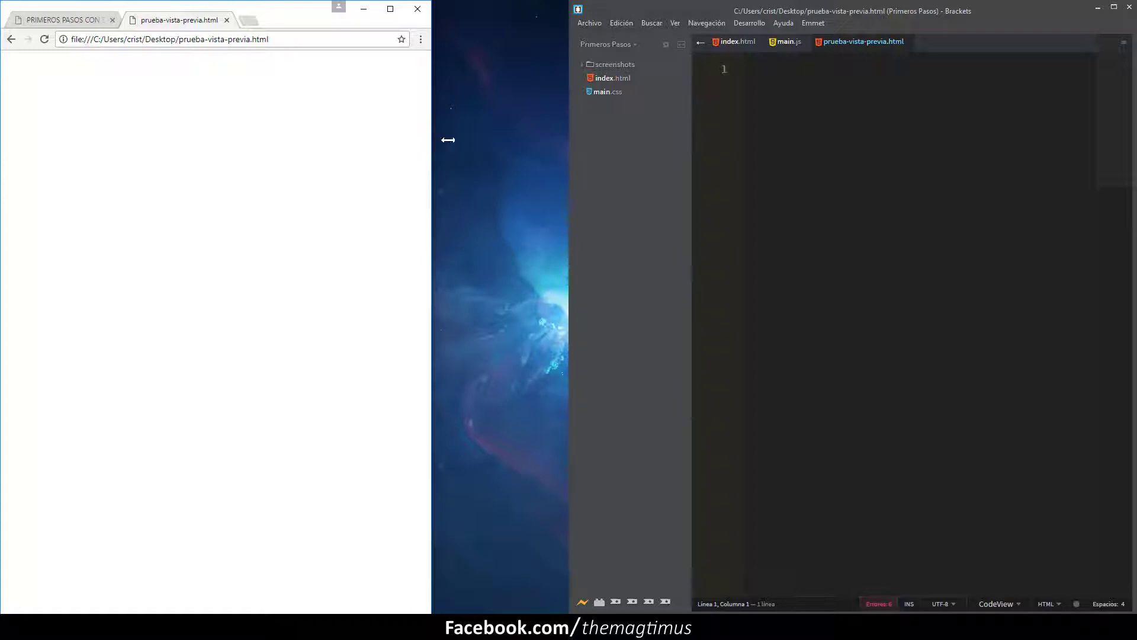
{"action": "left_click_drag", "start_coordinate": [448, 139], "coordinate": [572, 143]}
{"action": "left_click", "coordinate": [617, 165]}
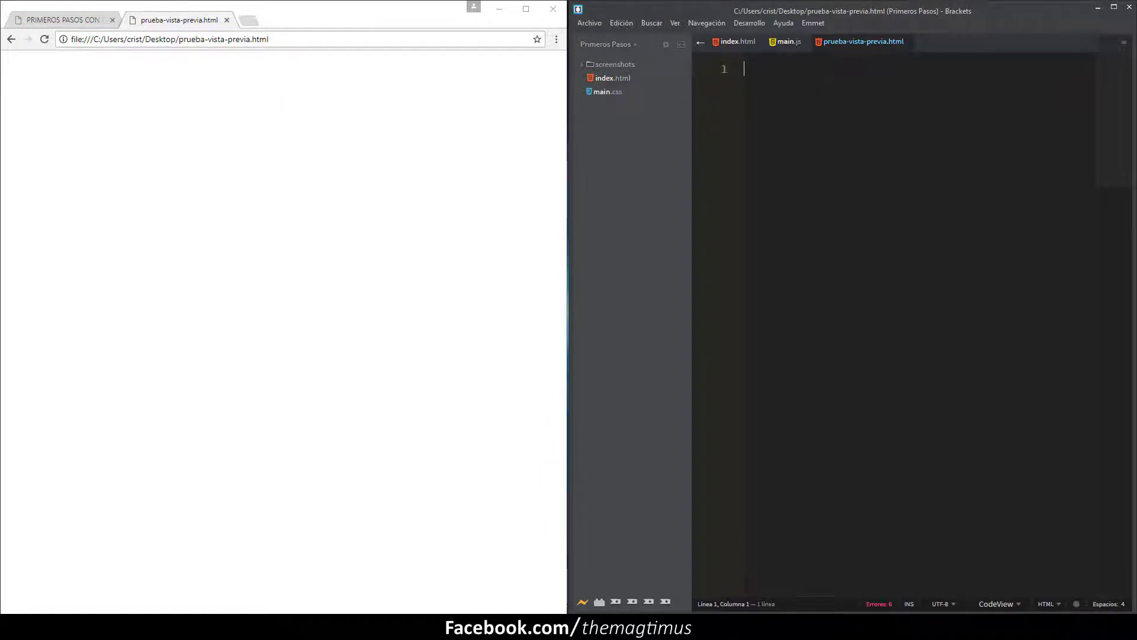
Step: Insert the Emmet HTML skeleton in prueba-vista-previa.html, set the page title to prueba and save the file
{"action": "type", "text": "!"}
{"action": "key", "text": "Tab"}
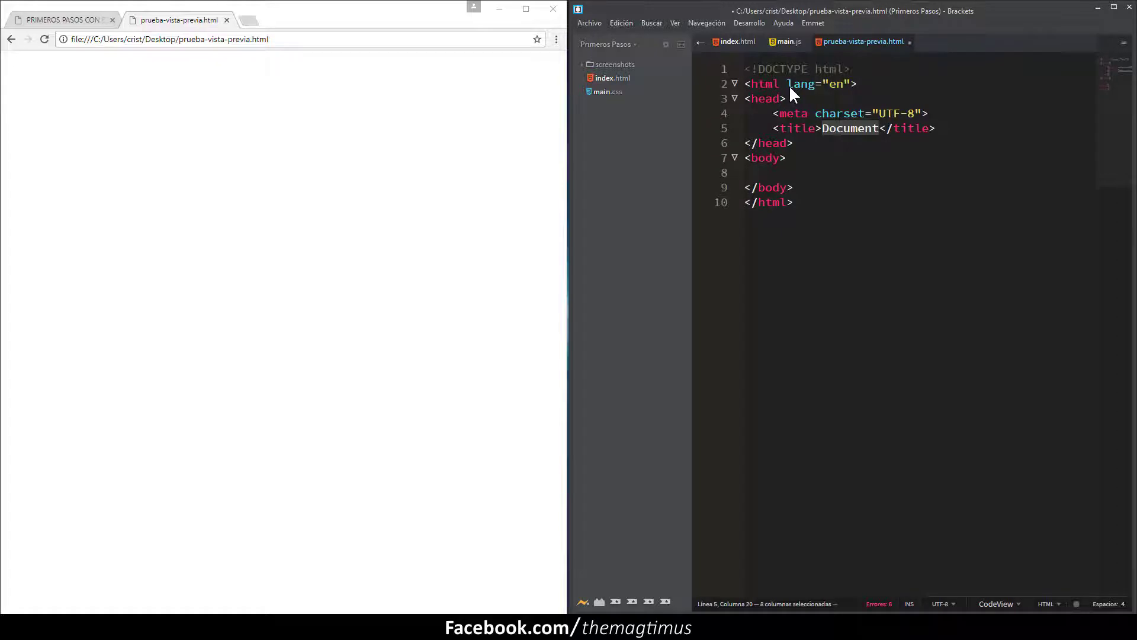
{"action": "type", "text": "prueba"}
{"action": "key", "text": "ctrl+s"}
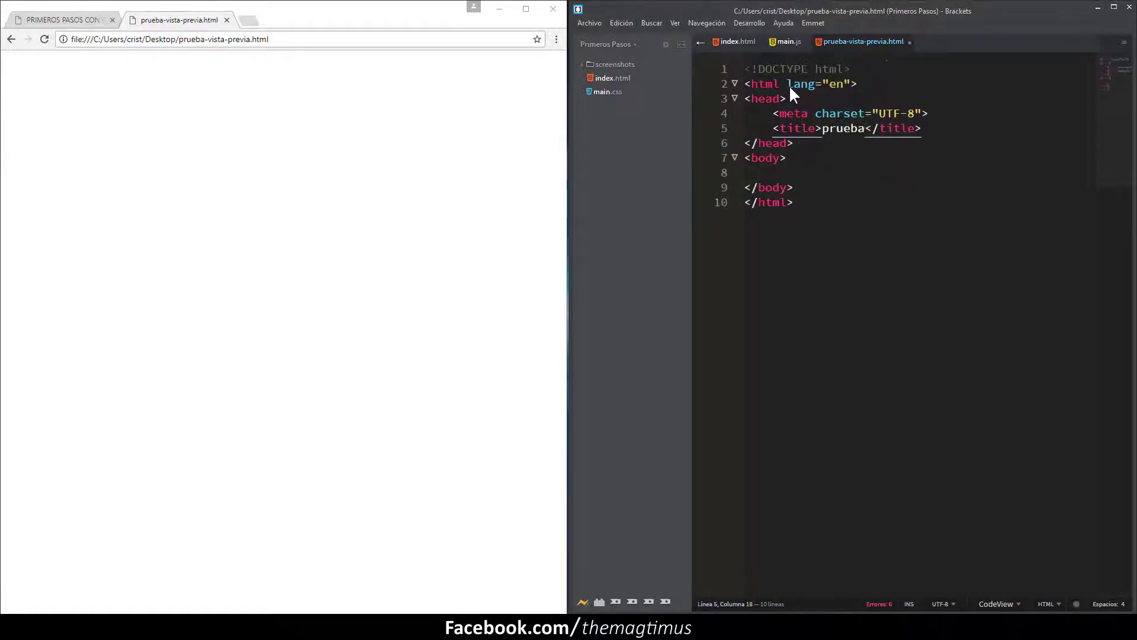
Step: Add an h1 heading with the text Magtimus inside the body and save the file
{"action": "key", "text": "Down"}
{"action": "key", "text": "Down"}
{"action": "key", "text": "Down"}
{"action": "type", "text": "h1"}
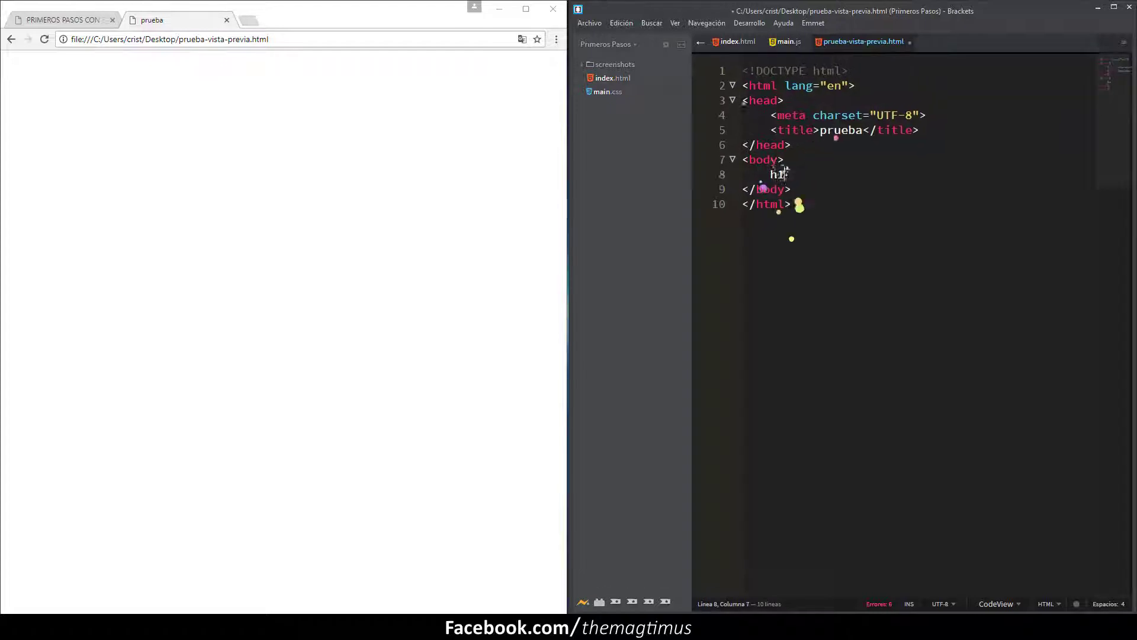
{"action": "key", "text": "Tab"}
{"action": "type", "text": "Magtimus</h1>"}
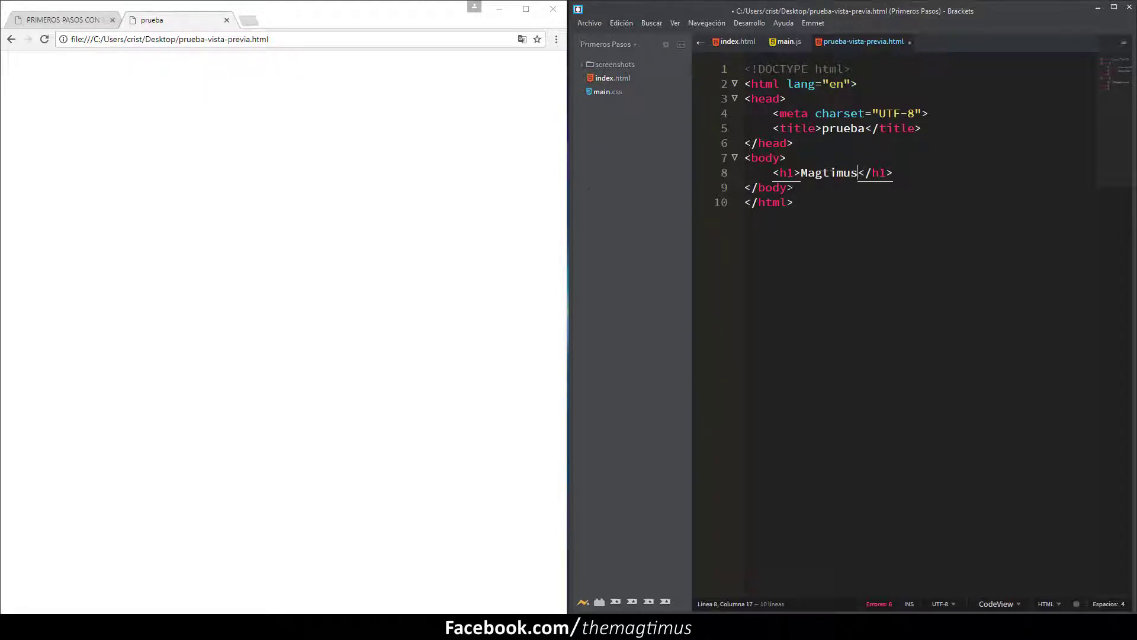
{"action": "key", "text": "ctrl+s"}
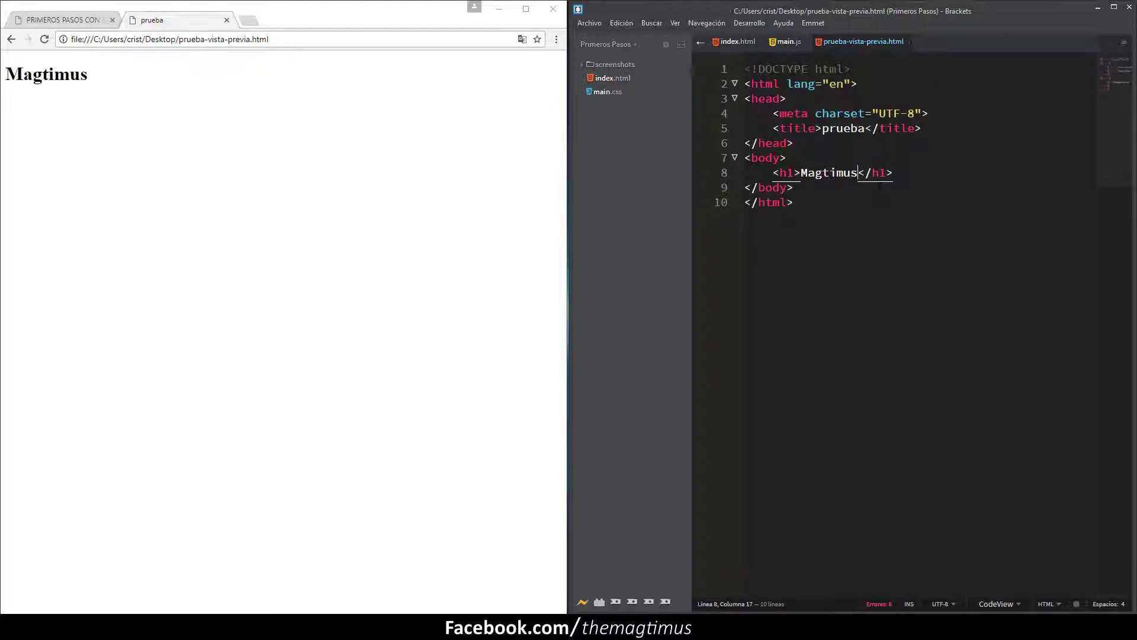
Step: Check the heading in the live preview, test typing throwaway text after Magtimus, delete that text and save the file
{"action": "double_click", "coordinate": [83, 75]}
{"action": "left_click", "coordinate": [83, 73]}
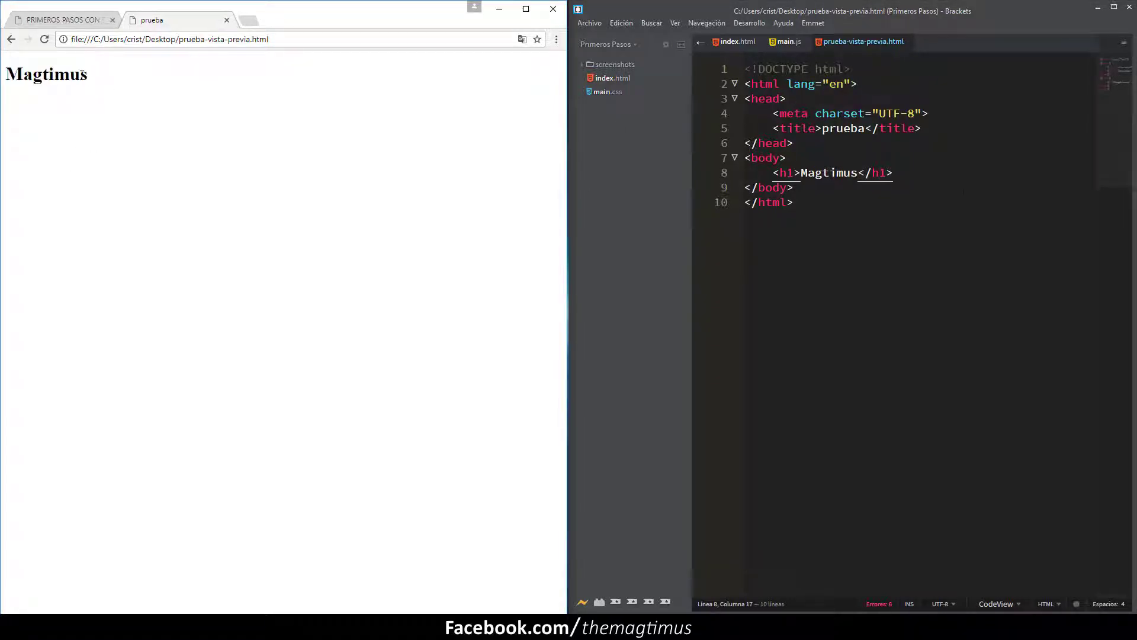
{"action": "key", "text": "alt+Tab"}
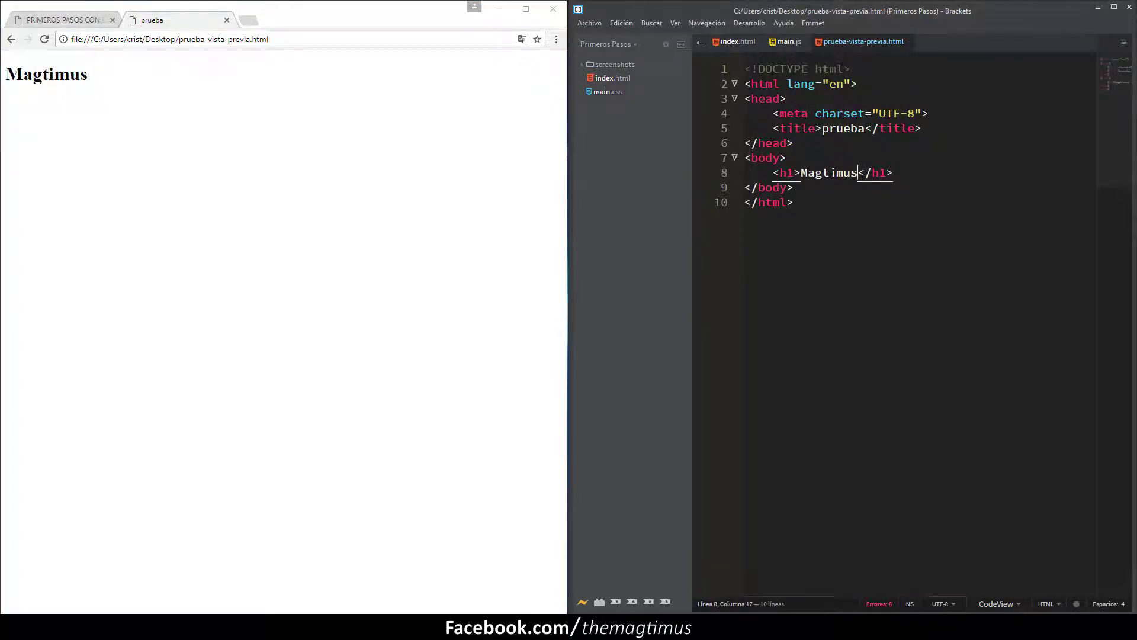
{"action": "type", "text": "esjdgsadsd"}
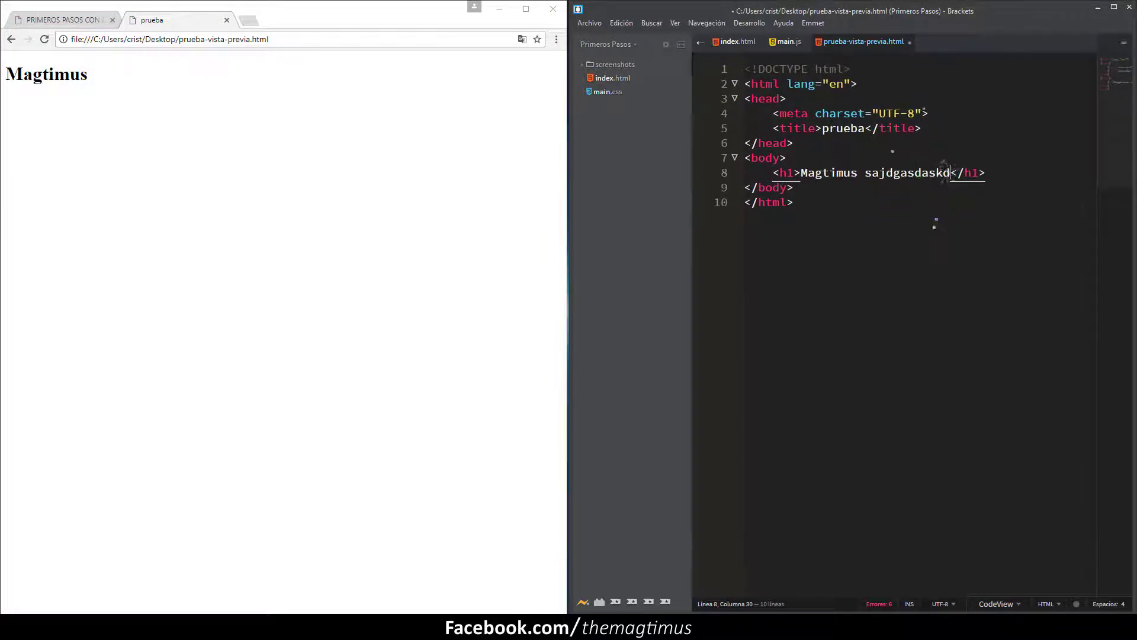
{"action": "key", "text": "BackSpace"}
{"action": "key", "text": "BackSpace"}
{"action": "key", "text": "BackSpace"}
{"action": "key", "text": "BackSpace"}
{"action": "key", "text": "BackSpace"}
{"action": "key", "text": "BackSpace"}
{"action": "key", "text": "BackSpace"}
{"action": "key", "text": "BackSpace"}
{"action": "key", "text": "BackSpace"}
{"action": "key", "text": "BackSpace"}
{"action": "key", "text": "BackSpace"}
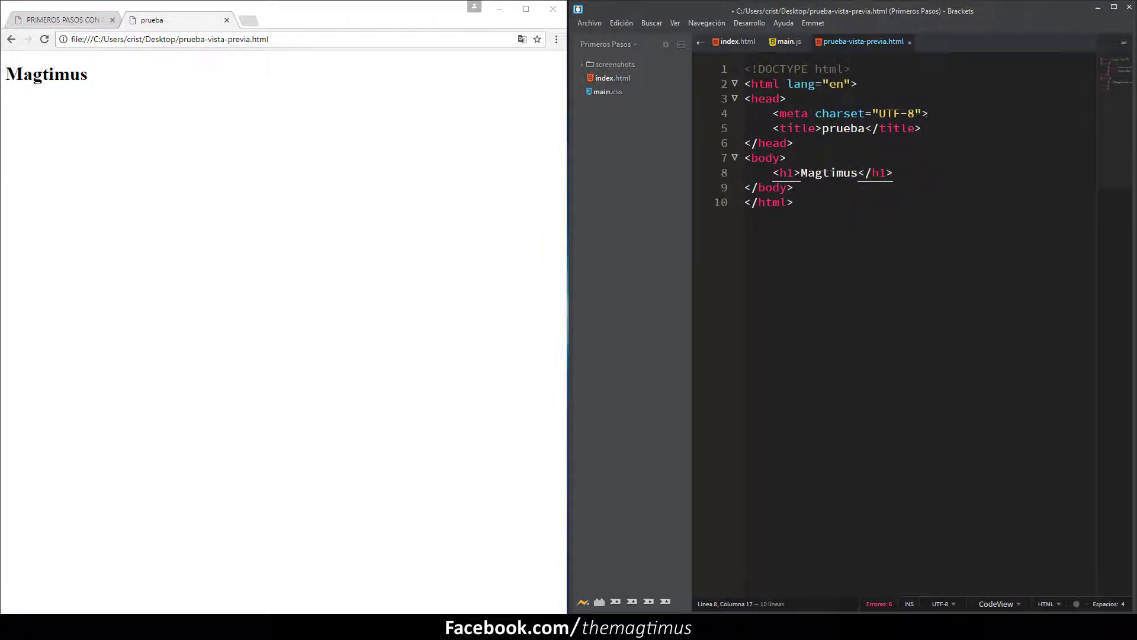
{"action": "key", "text": "ctrl+s"}
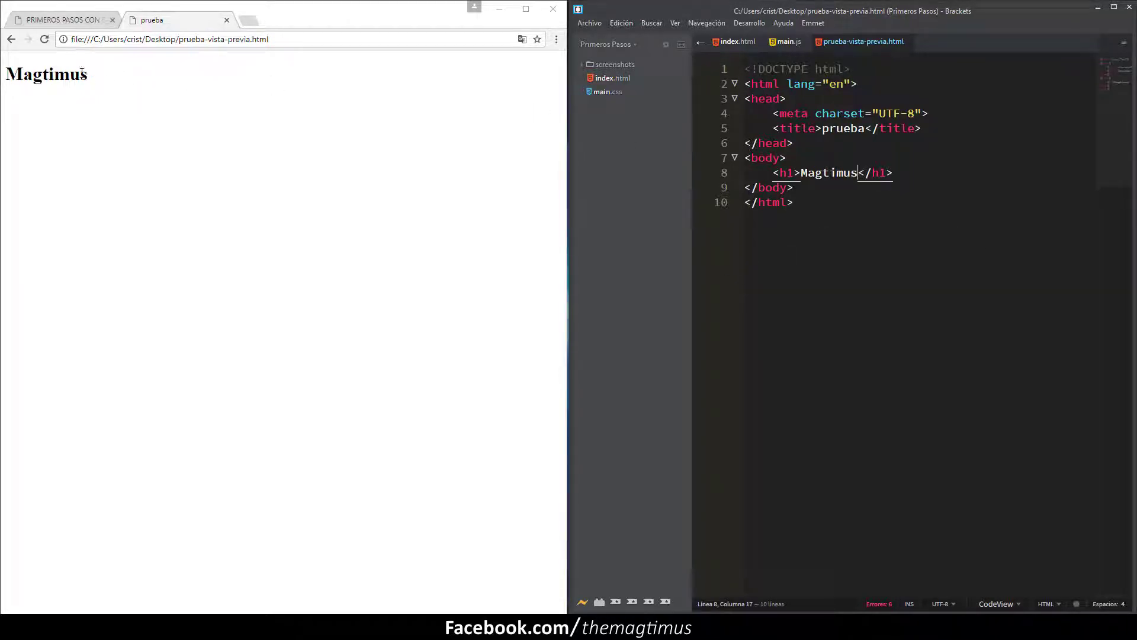
{"action": "key", "text": "End"}
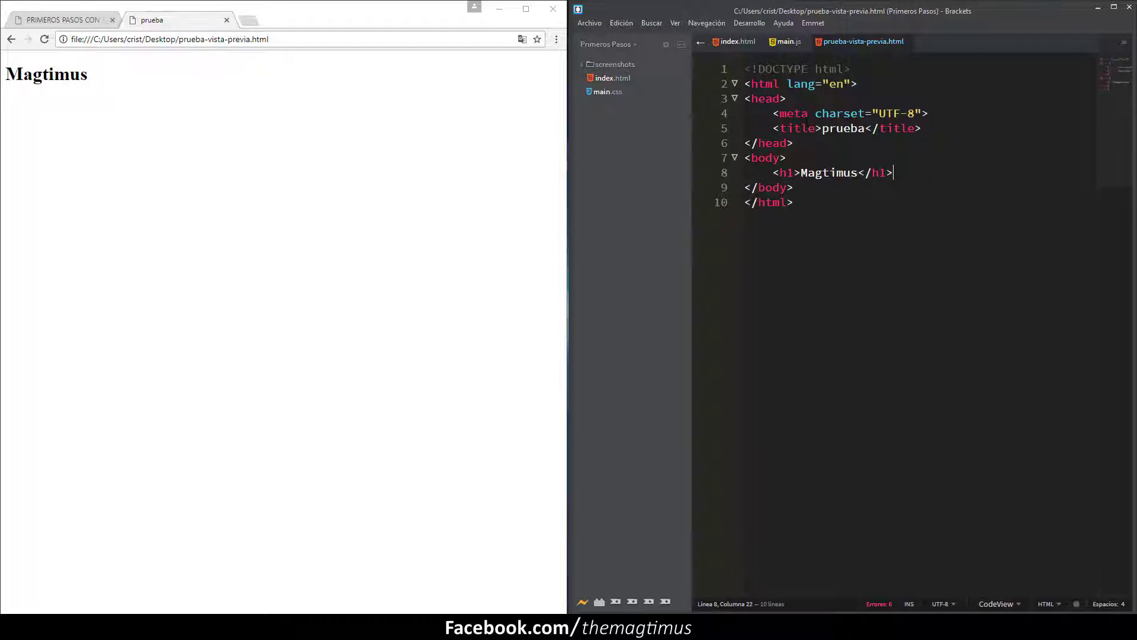